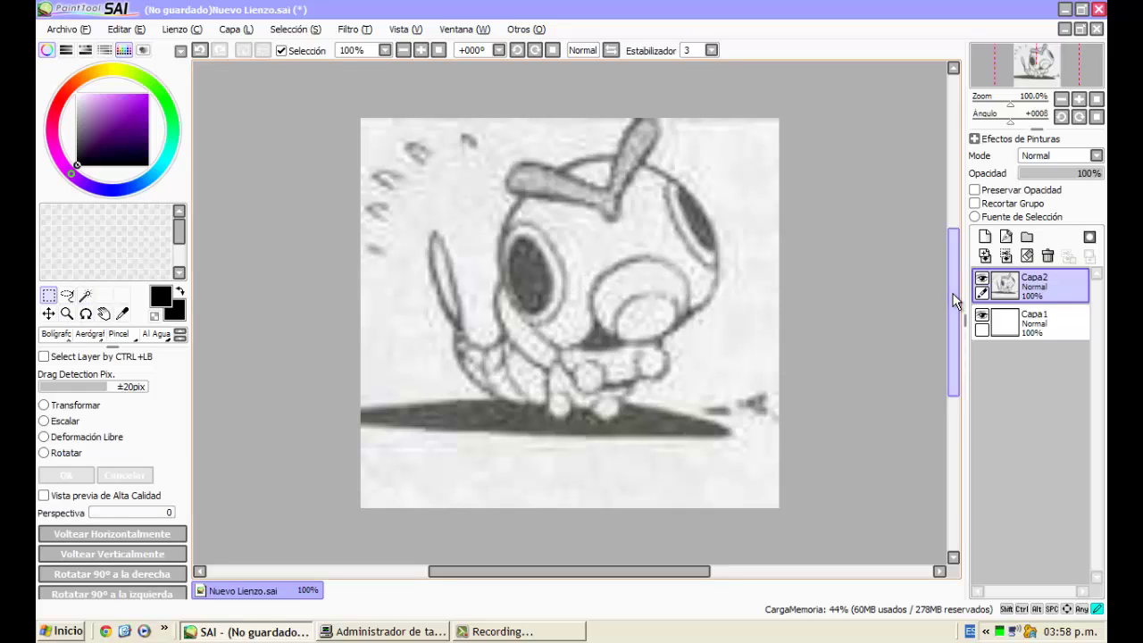
Make Capa1 the active layer and hide the sketch layer Capa2
scroll(945, 287, "up", 3)
scroll(947, 276, "down", 2)
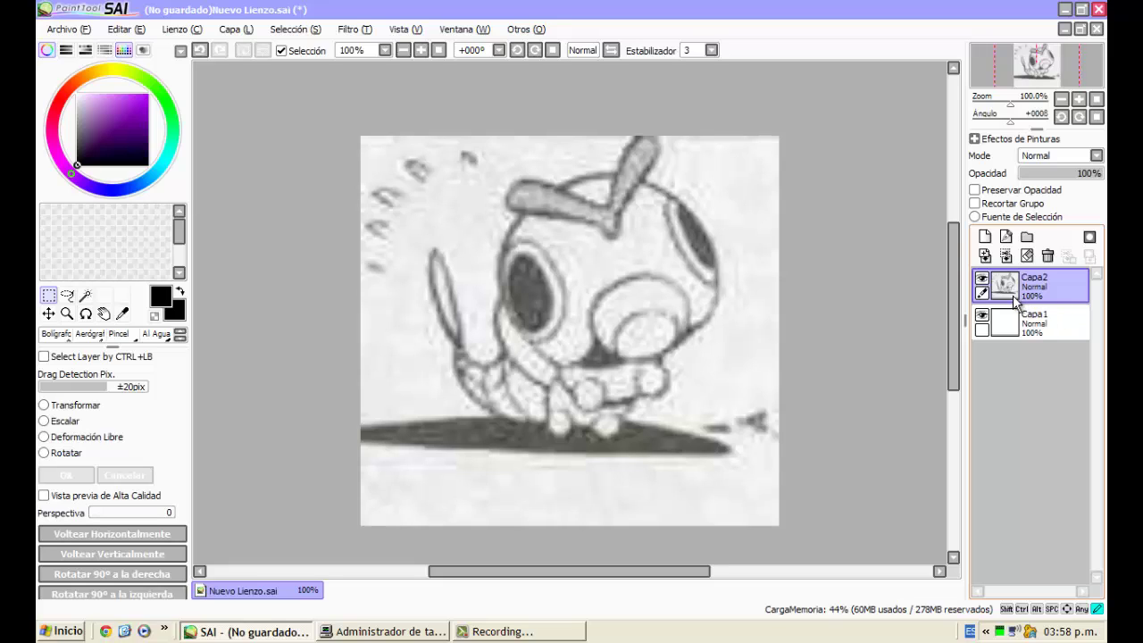
left_click(1032, 327)
left_click(1034, 292)
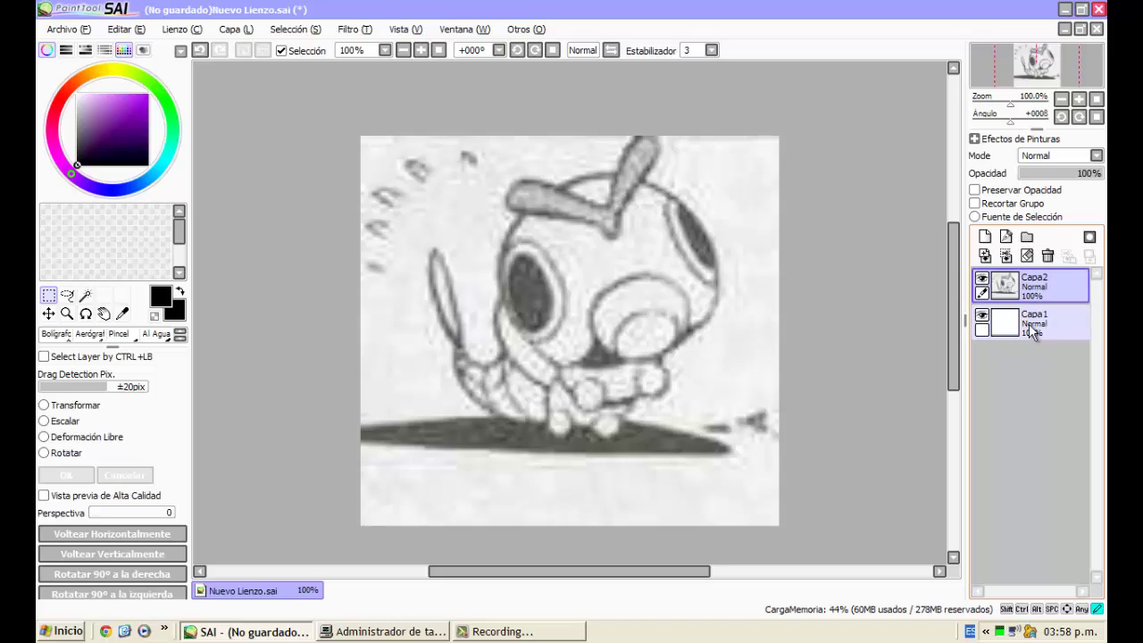
left_click(1032, 327)
left_click(1034, 291)
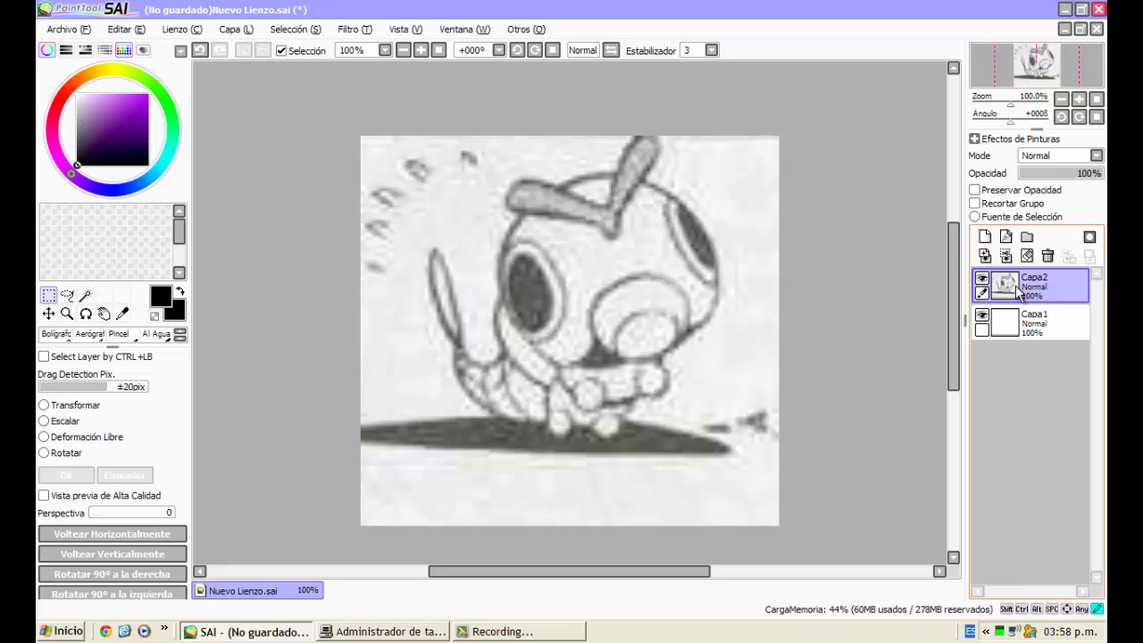
left_click(1032, 333)
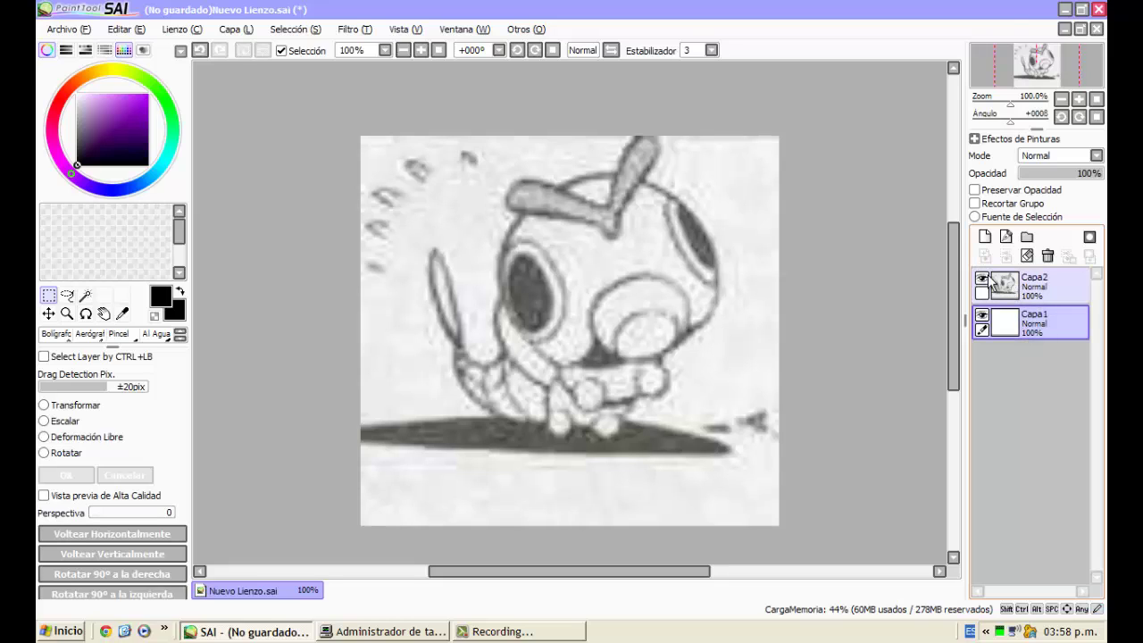
left_click(983, 279)
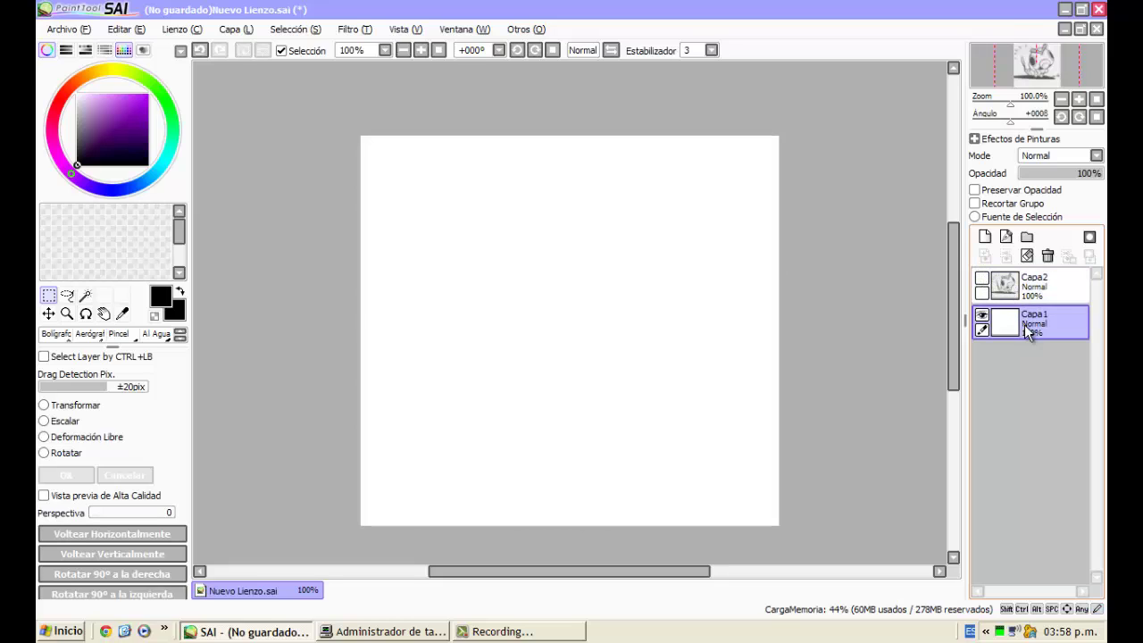
Test the Bolígrafo brush at size 20 with thick black scribbles on Capa1, and undo them
left_click(56, 333)
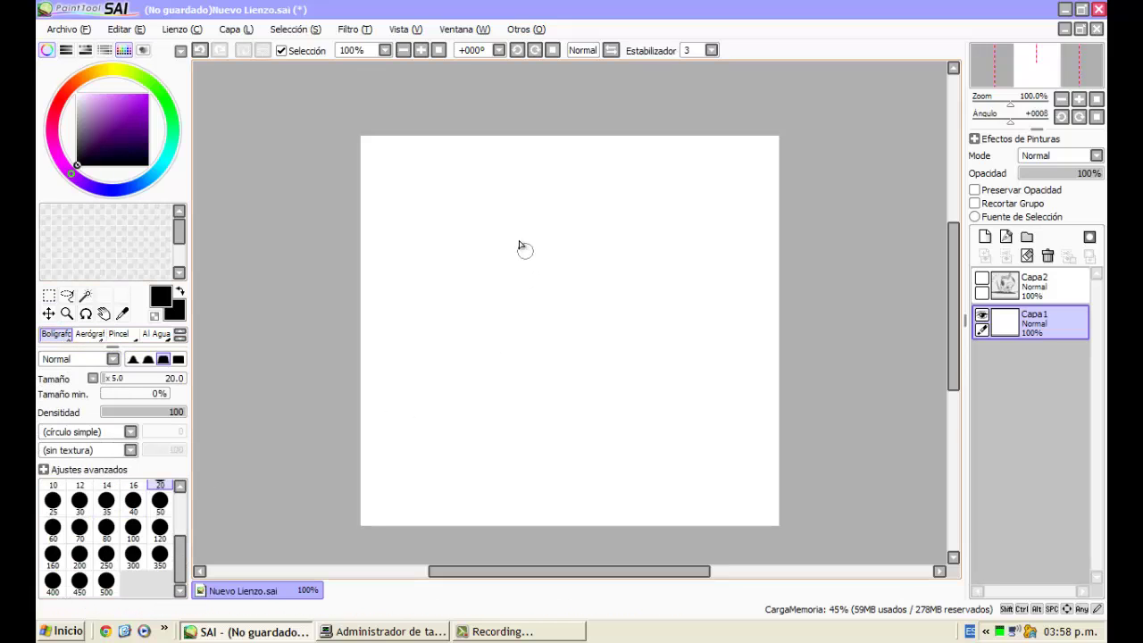
scroll(527, 210, "up", 2)
mouse_move(630, 191)
left_mouse_down()
mouse_move(638, 266)
mouse_move(706, 309)
mouse_move(521, 368)
left_mouse_up()
scroll(562, 247, "down", 1)
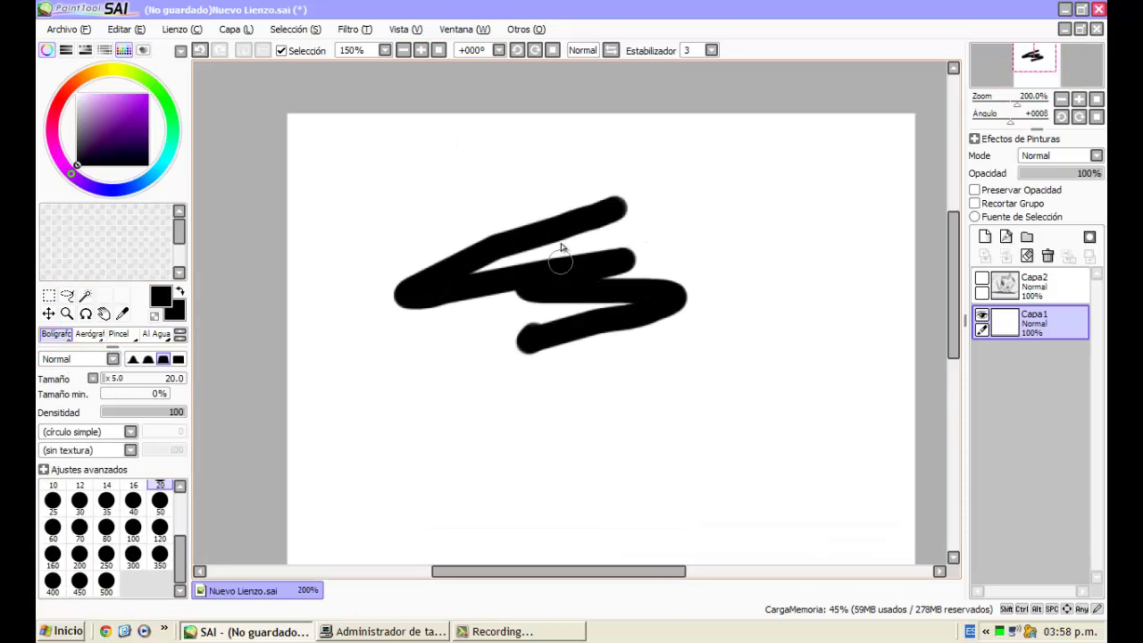
scroll(562, 247, "down", 4)
mouse_move(624, 326)
left_mouse_down()
mouse_move(582, 342)
mouse_move(558, 302)
left_mouse_up()
scroll(593, 284, "up", 5)
key("ctrl+z")
key("ctrl+z")
scroll(604, 287, "down", 3)
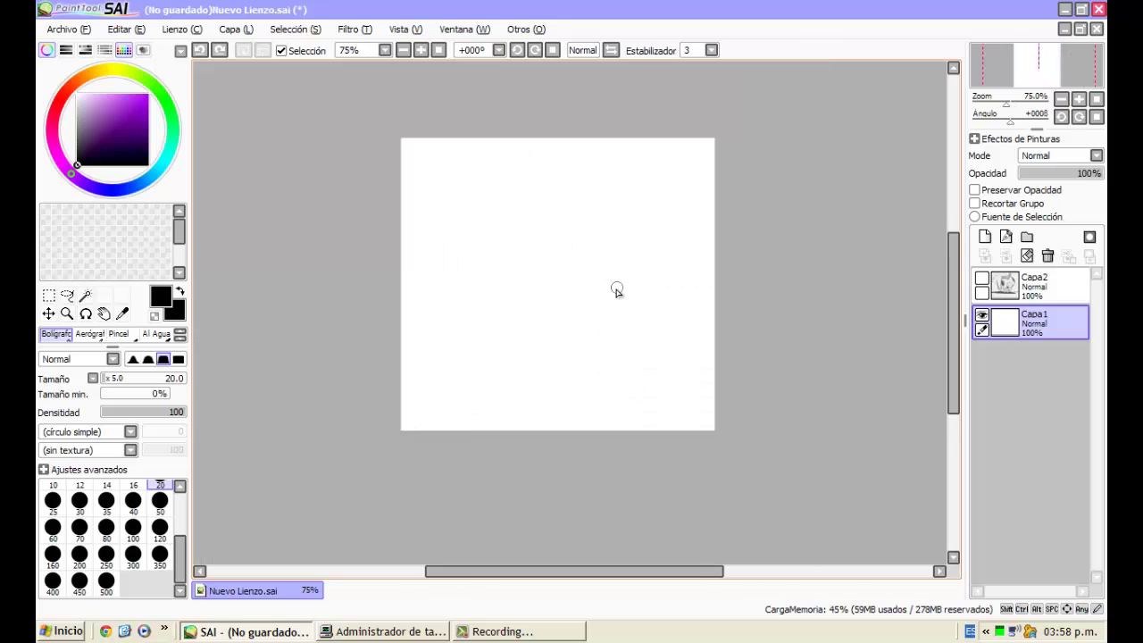
Test the Bolígrafo brush at size 1.5 with thin freehand outlines on Capa1, and undo them
scroll(617, 290, "down", 1)
scroll(107, 536, "up", 3)
left_click(133, 494)
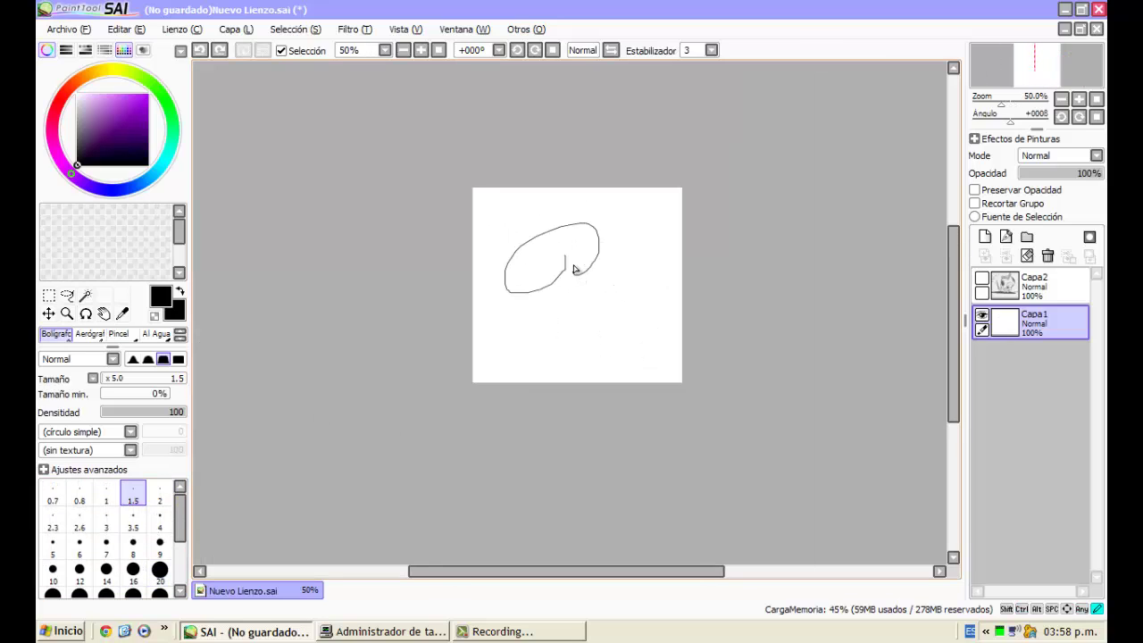
scroll(573, 269, "up", 4)
key("ctrl+z")
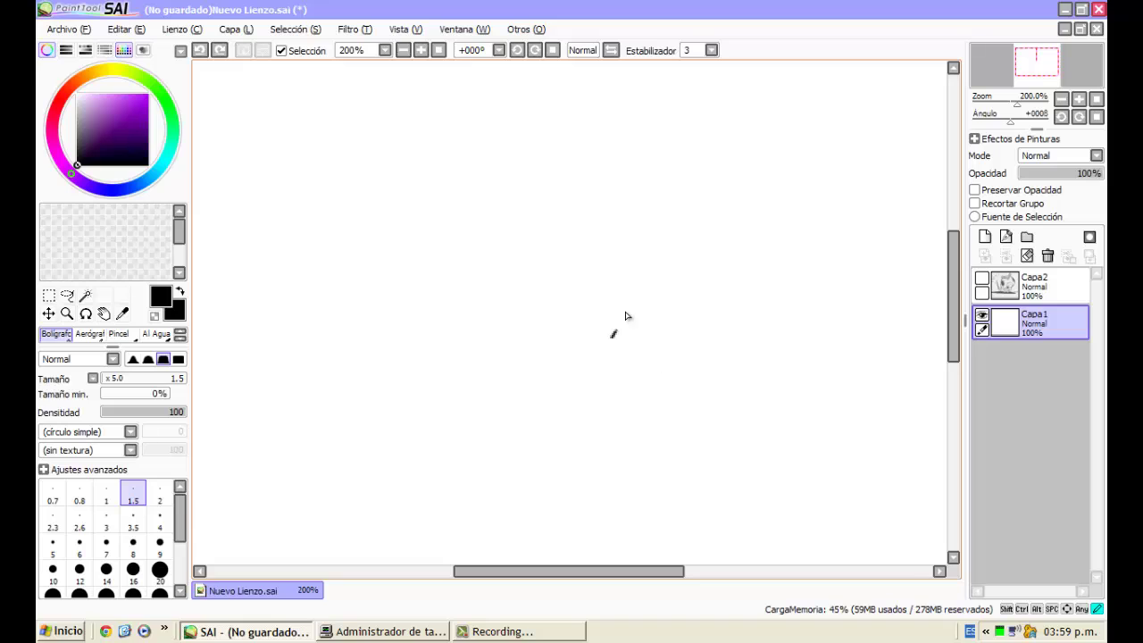
mouse_move(614, 336)
left_mouse_down()
mouse_move(507, 156)
mouse_move(529, 266)
left_mouse_up()
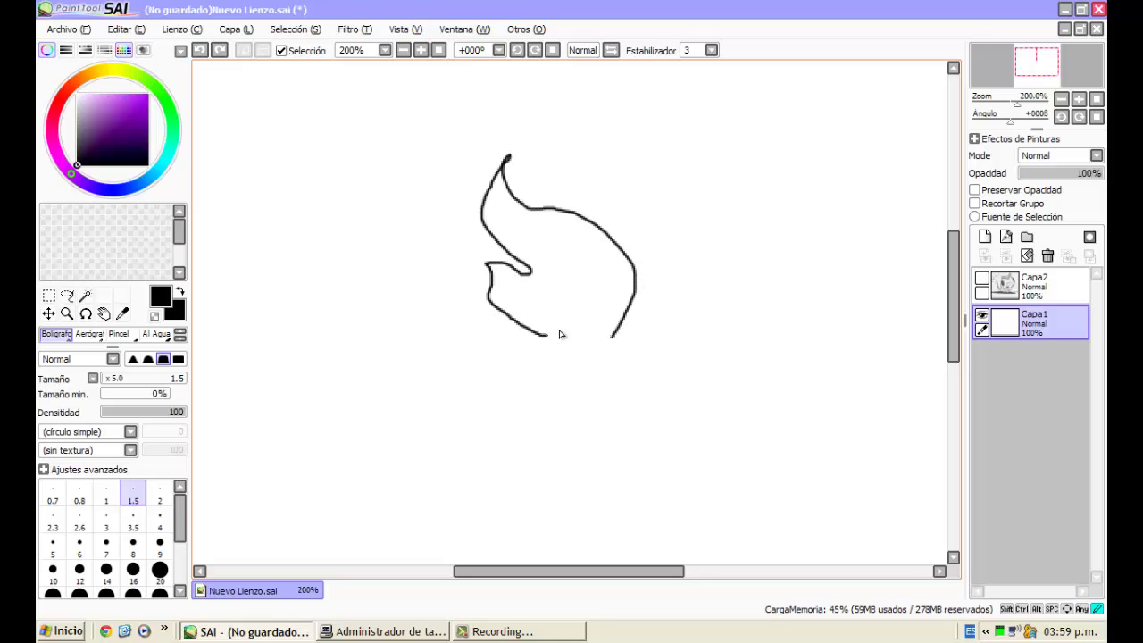
left_click_drag(679, 242, 765, 204)
key("ctrl+z")
key("ctrl+z")
scroll(534, 237, "down", 6)
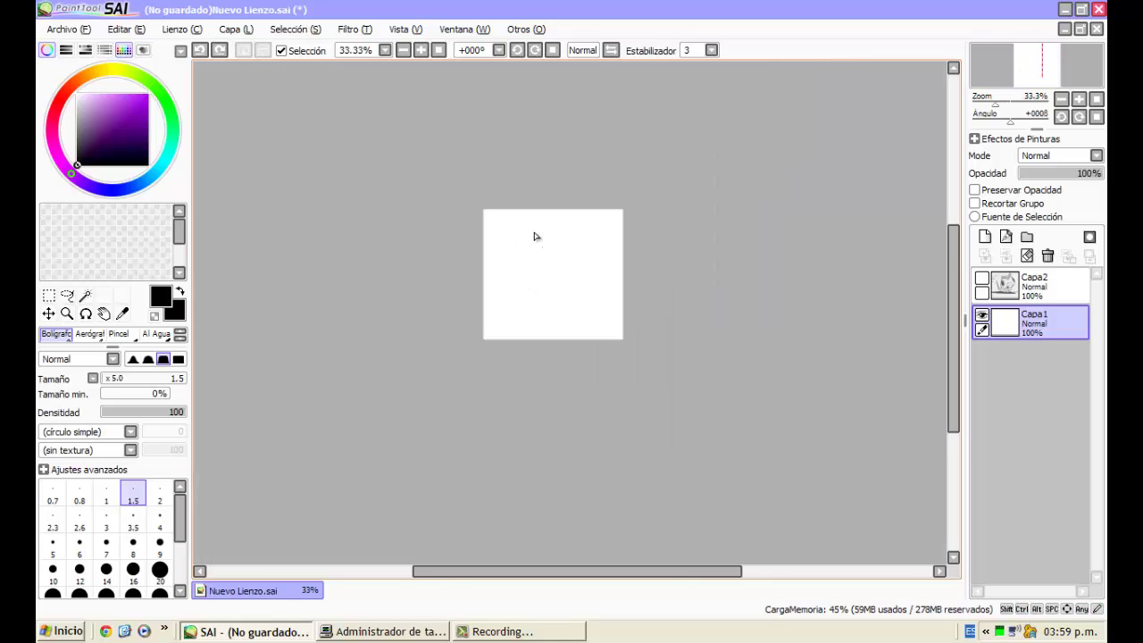
Spray soft black strokes across the upper part of Capa1 with the Aerógrafo at size 120 and the softest edge shape
scroll(484, 237, "up", 3)
left_click(90, 334)
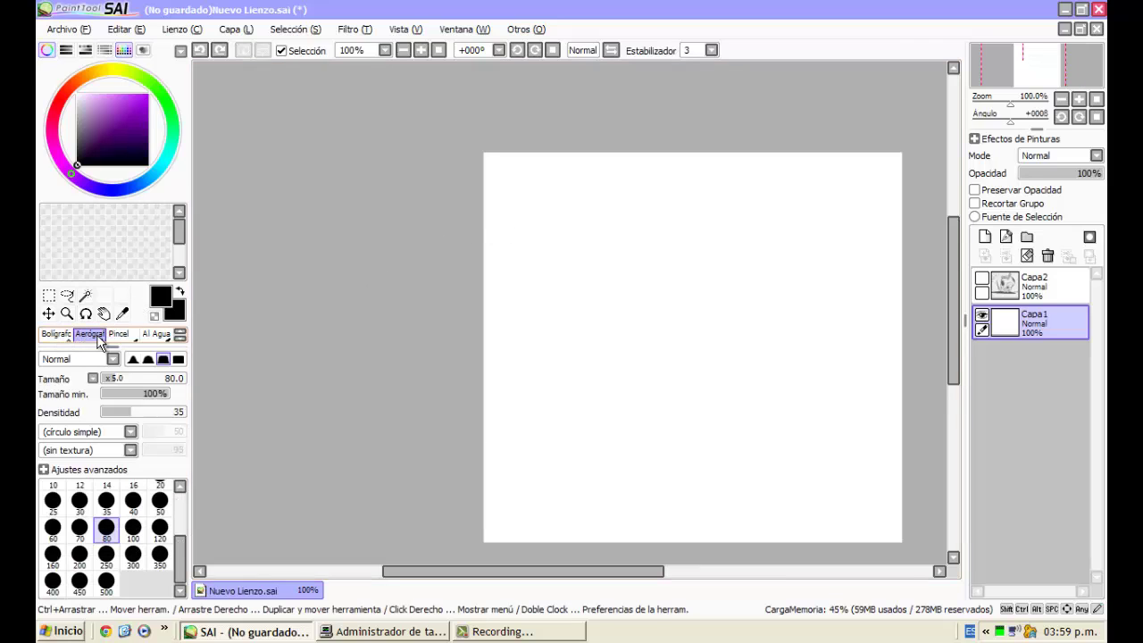
left_click(134, 359)
left_click(160, 529)
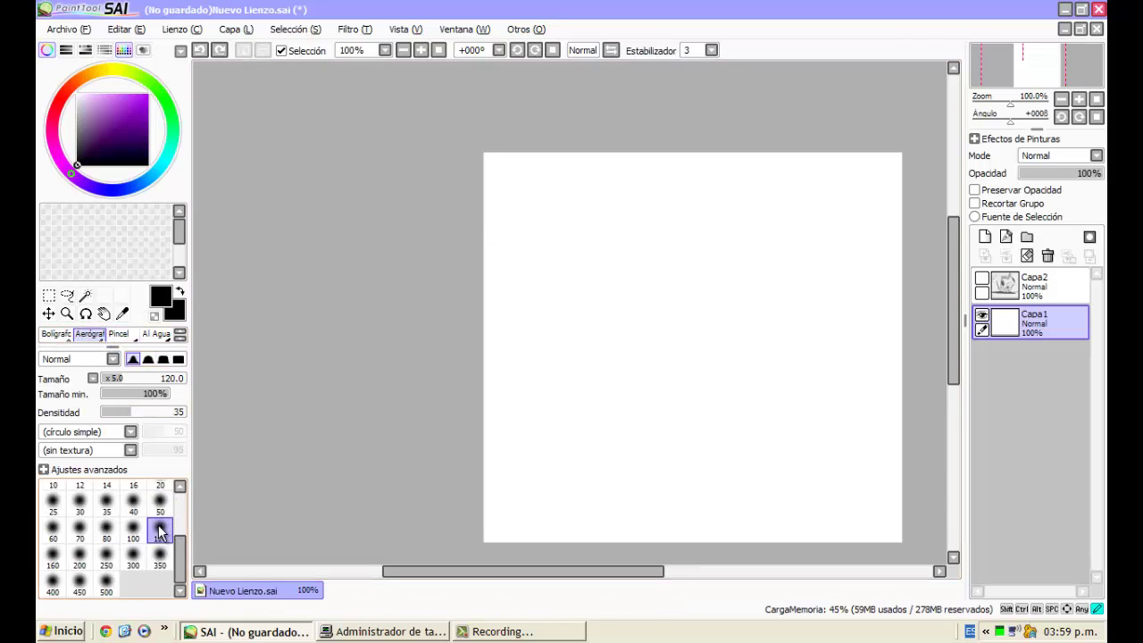
mouse_move(493, 310)
left_mouse_down()
mouse_move(604, 313)
mouse_move(817, 242)
mouse_move(781, 286)
left_mouse_up()
scroll(737, 247, "down", 1)
scroll(715, 255, "up", 2)
scroll(661, 268, "down", 3)
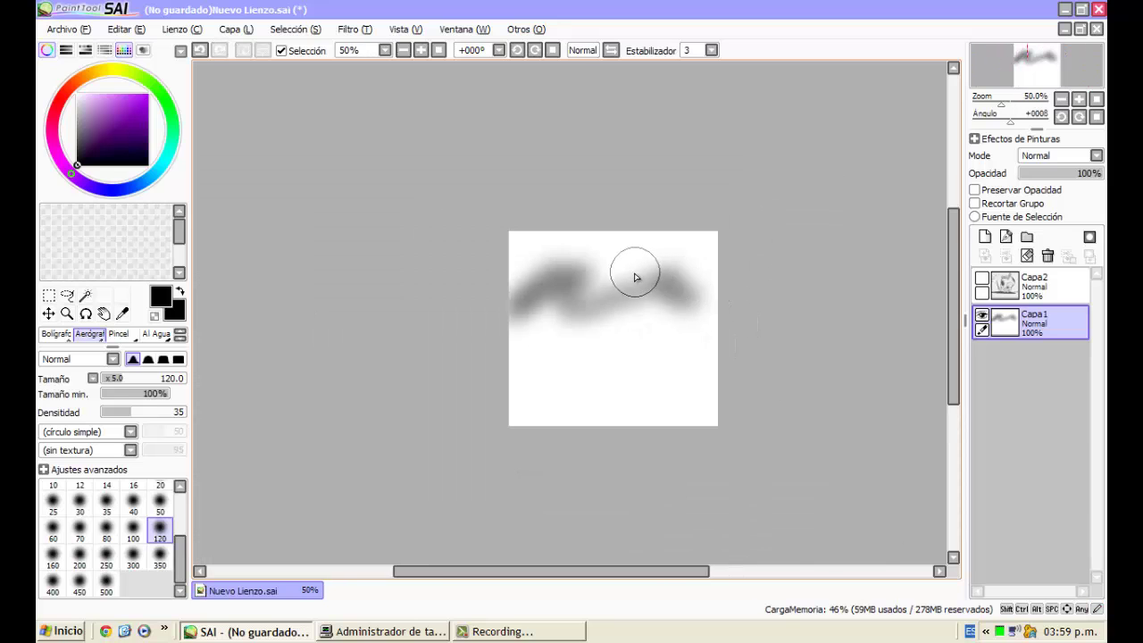
scroll(639, 259, "up", 3)
left_click_drag(440, 240, 456, 223)
left_click_drag(330, 218, 439, 184)
scroll(591, 184, "down", 3)
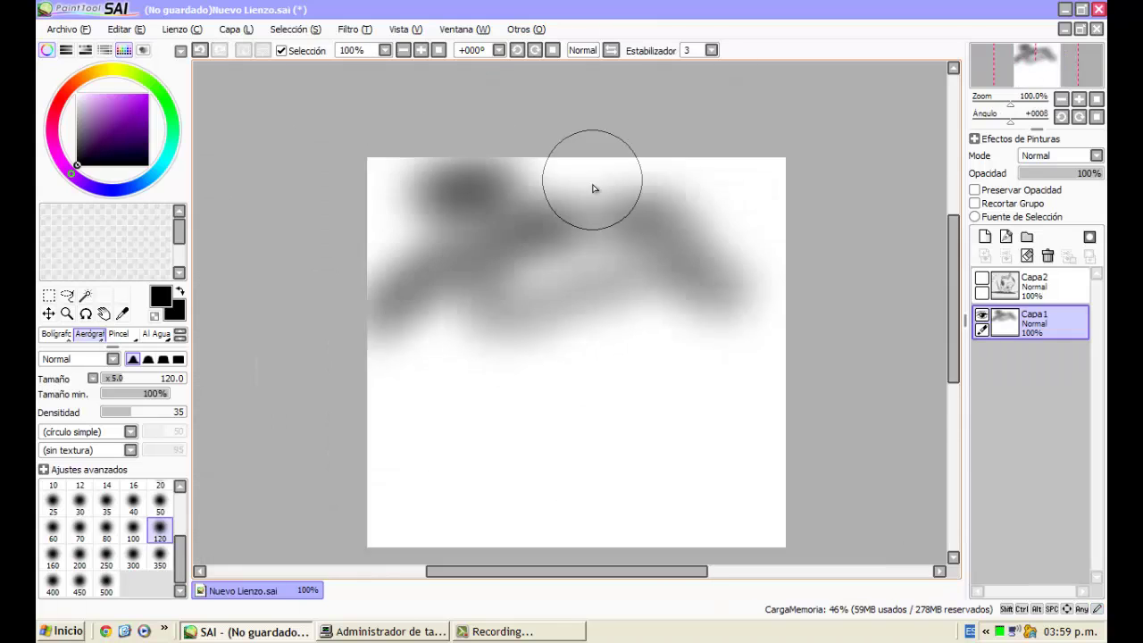
Undo the airbrush test strokes on Capa1
key("ctrl+z")
key("ctrl+z")
key("ctrl+z")
scroll(598, 193, "up", 2)
scroll(594, 197, "down", 2)
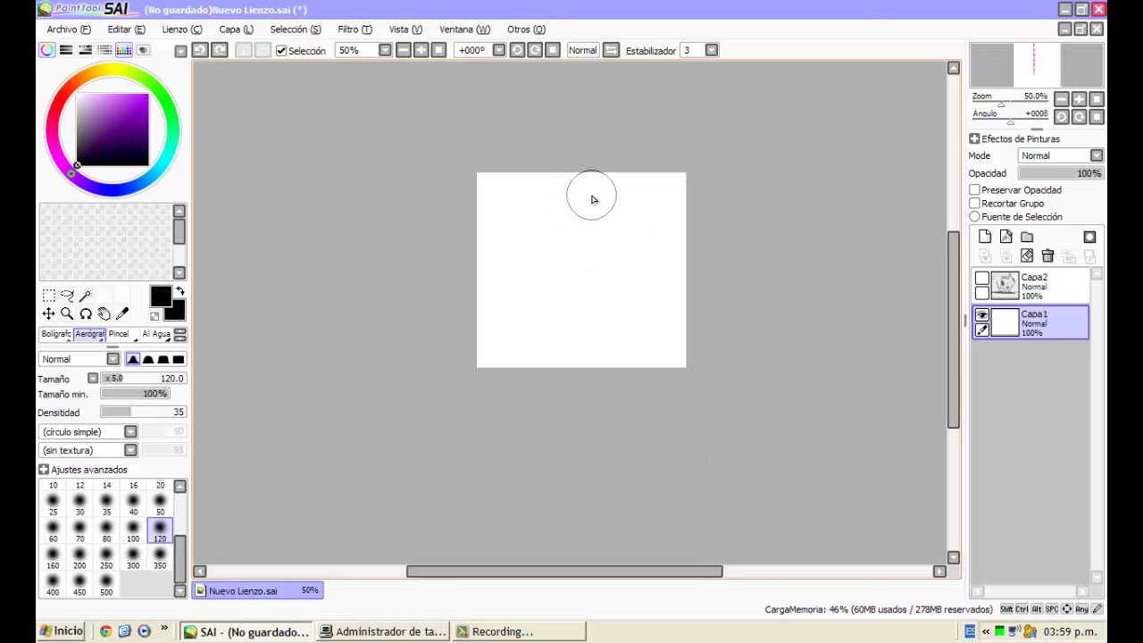
scroll(536, 183, "up", 3)
scroll(430, 214, "down", 2)
scroll(437, 205, "up", 1)
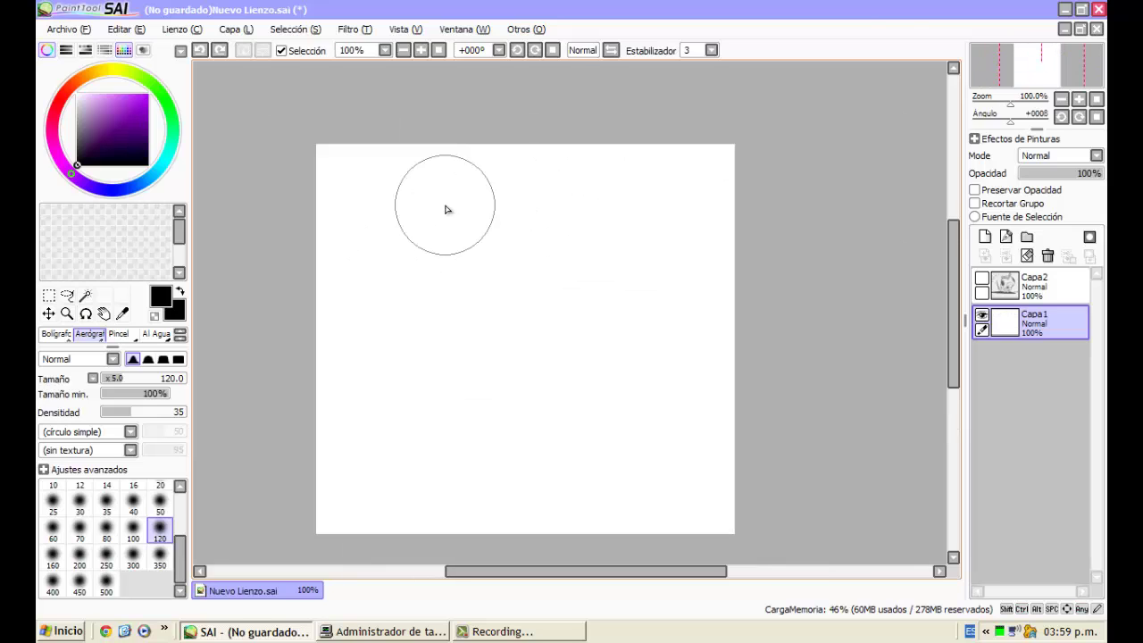
scroll(446, 265, "up", 1)
scroll(451, 268, "down", 2)
scroll(470, 242, "down", 1)
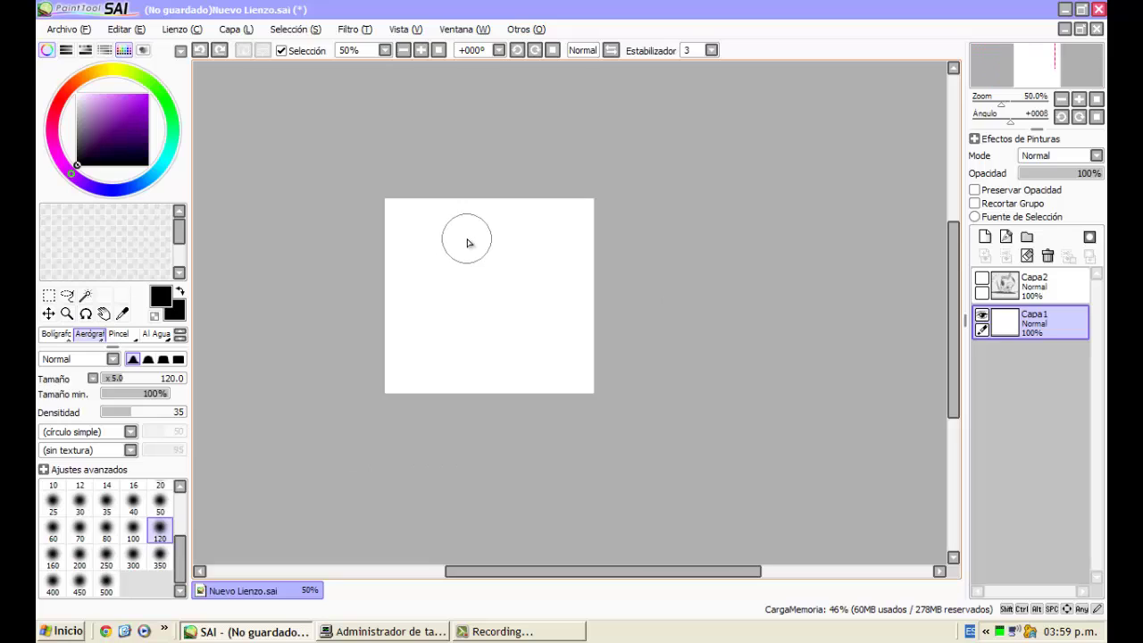
scroll(475, 243, "up", 1)
scroll(462, 239, "up", 1)
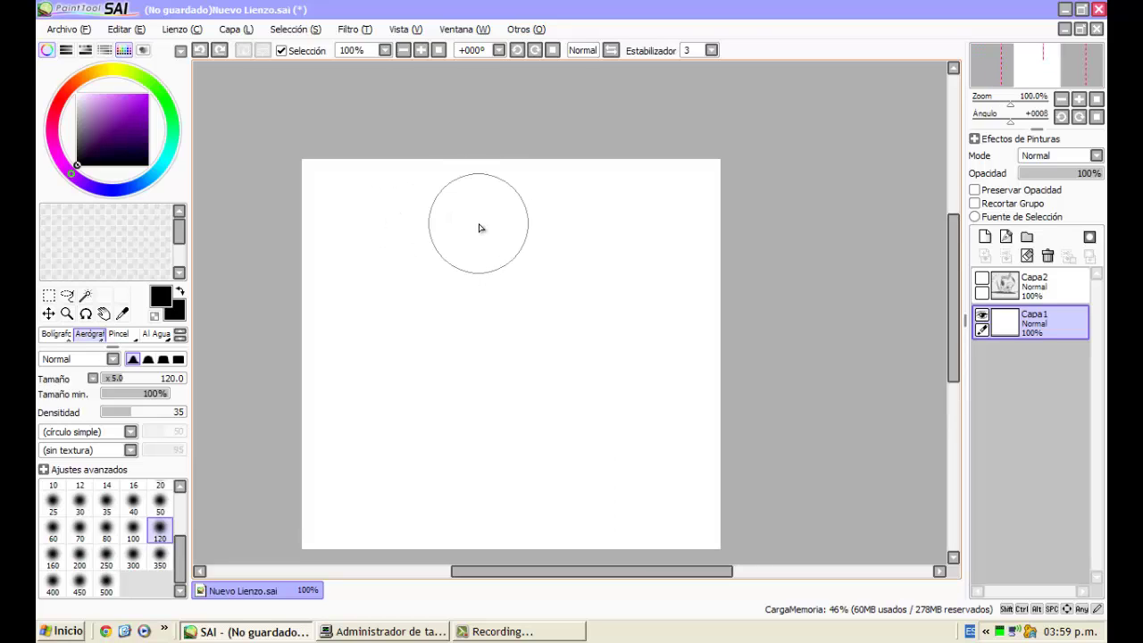
scroll(520, 187, "down", 2)
scroll(485, 215, "up", 1)
scroll(467, 235, "up", 1)
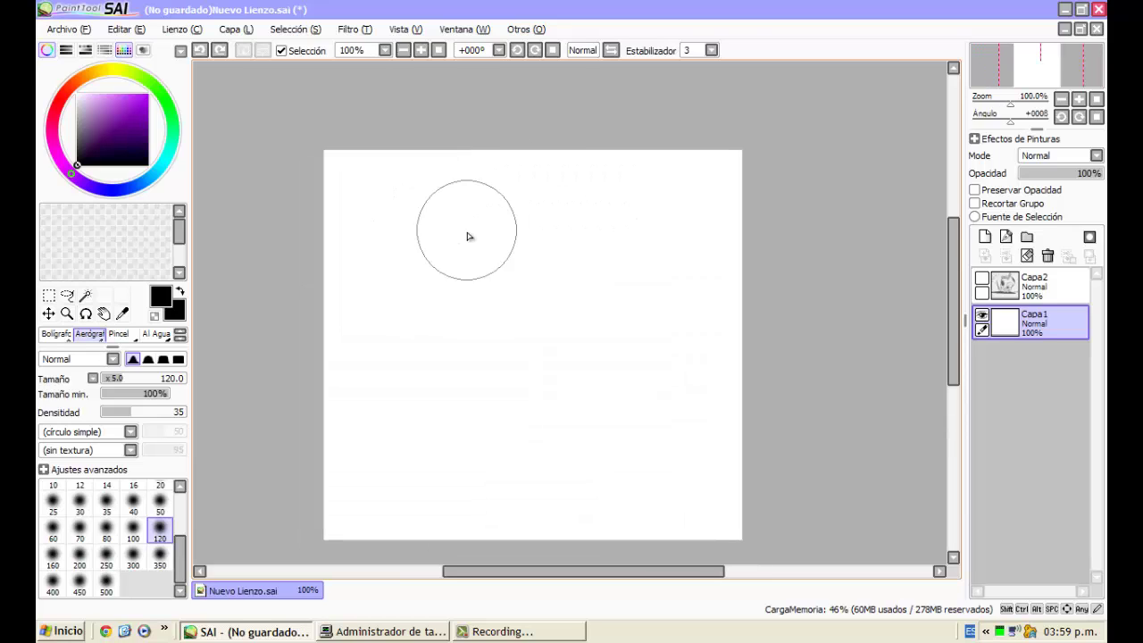
scroll(540, 217, "down", 2)
scroll(540, 217, "up", 2)
scroll(590, 179, "up", 1)
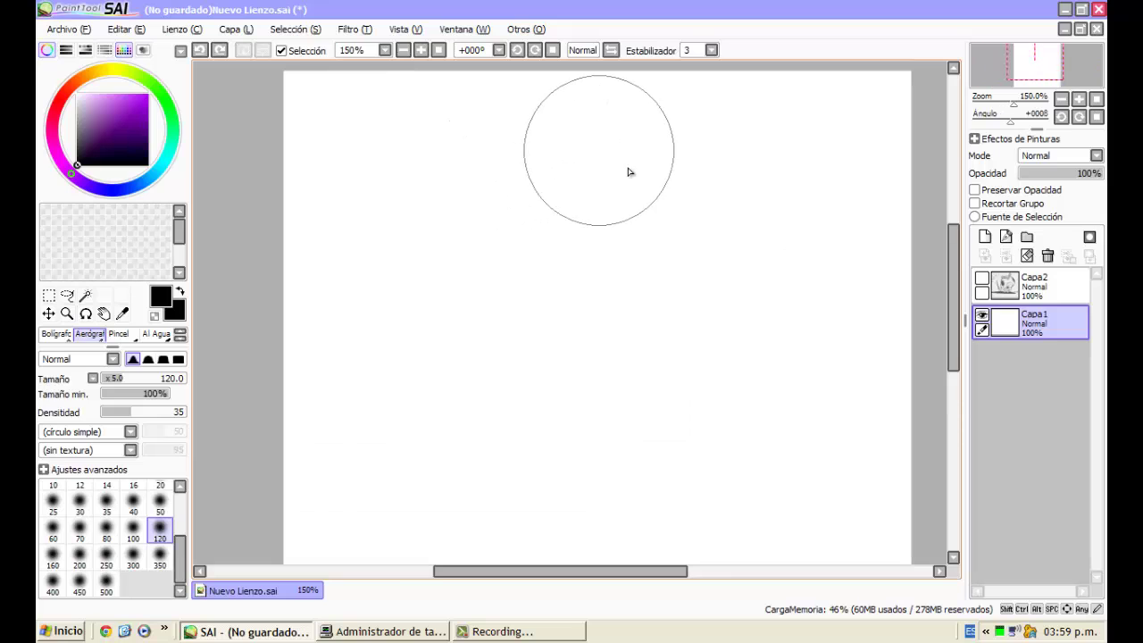
Switch the sketch layer Capa2 on and off repeatedly to compare it with the blank layer, leaving it shown
left_click(983, 281)
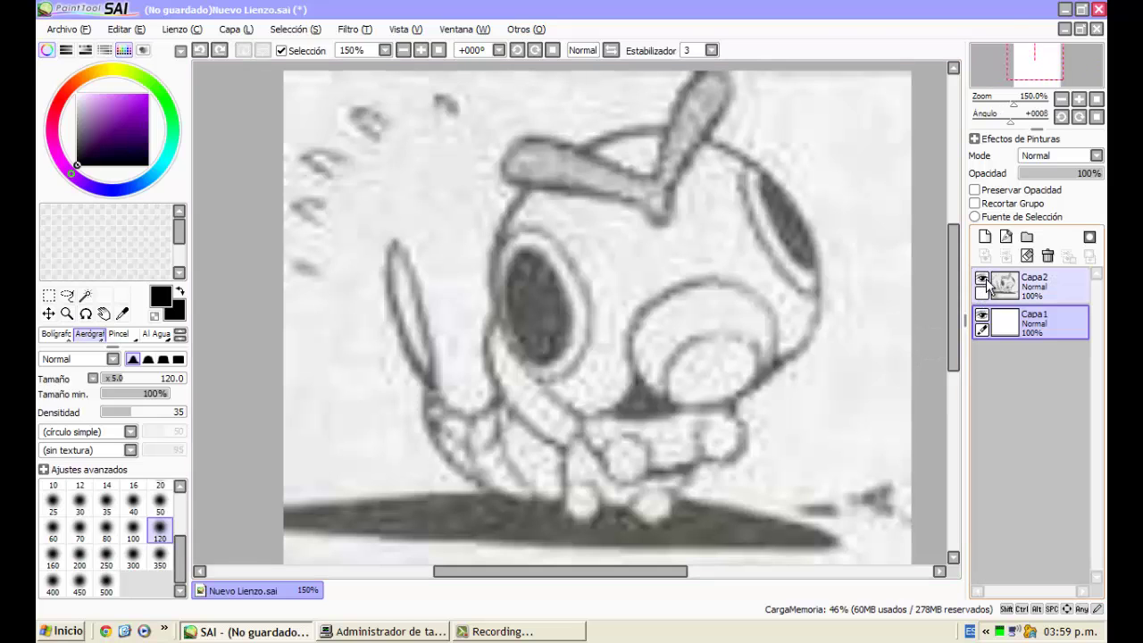
left_click(983, 283)
left_click(984, 283)
left_click(985, 284)
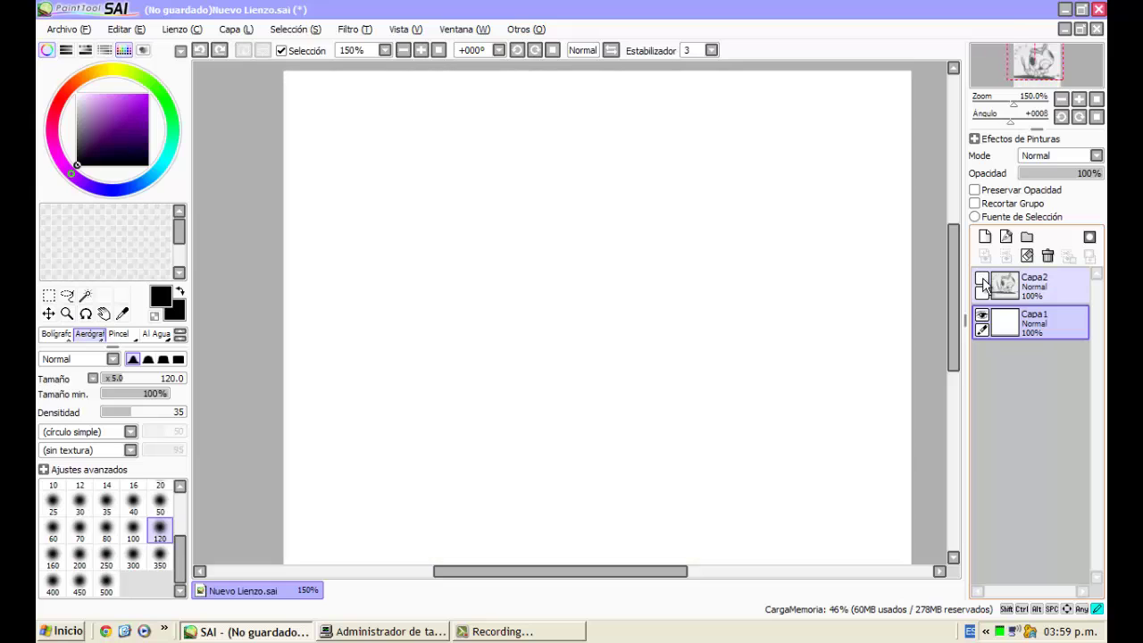
left_click(985, 283)
left_click(984, 283)
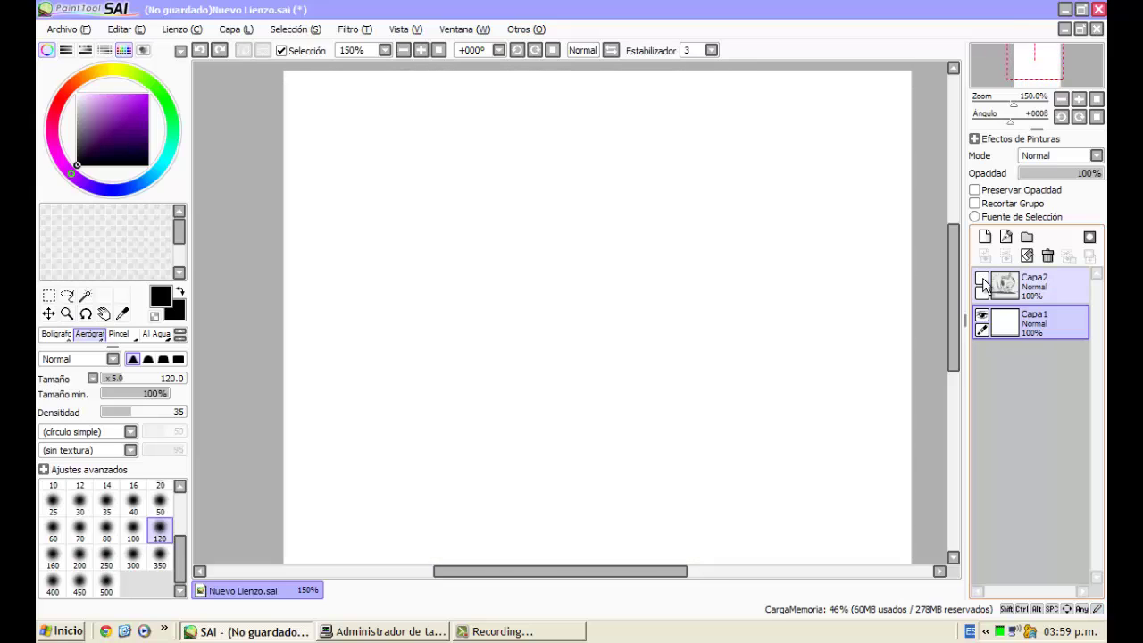
left_click(983, 283)
left_click(983, 283)
left_click(983, 283)
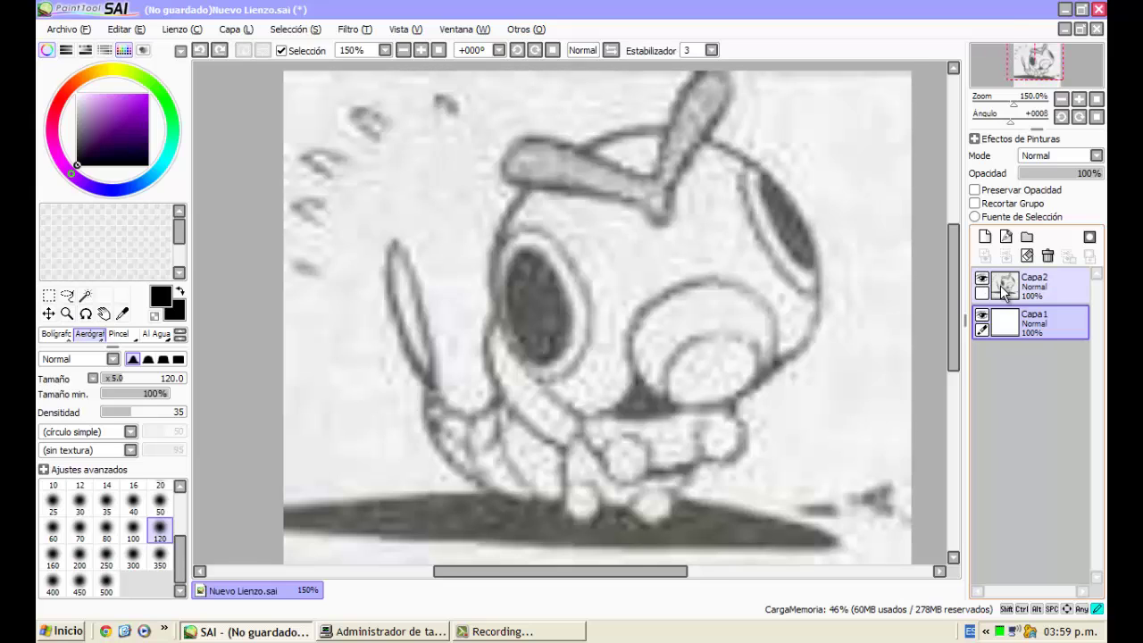
Lower the opacity of the sketch layer Capa2 to 53% and add a new linework layer above it
left_click(1006, 291)
mouse_move(1091, 176)
left_mouse_down()
mouse_move(1046, 189)
mouse_move(1105, 183)
mouse_move(1063, 182)
left_mouse_up()
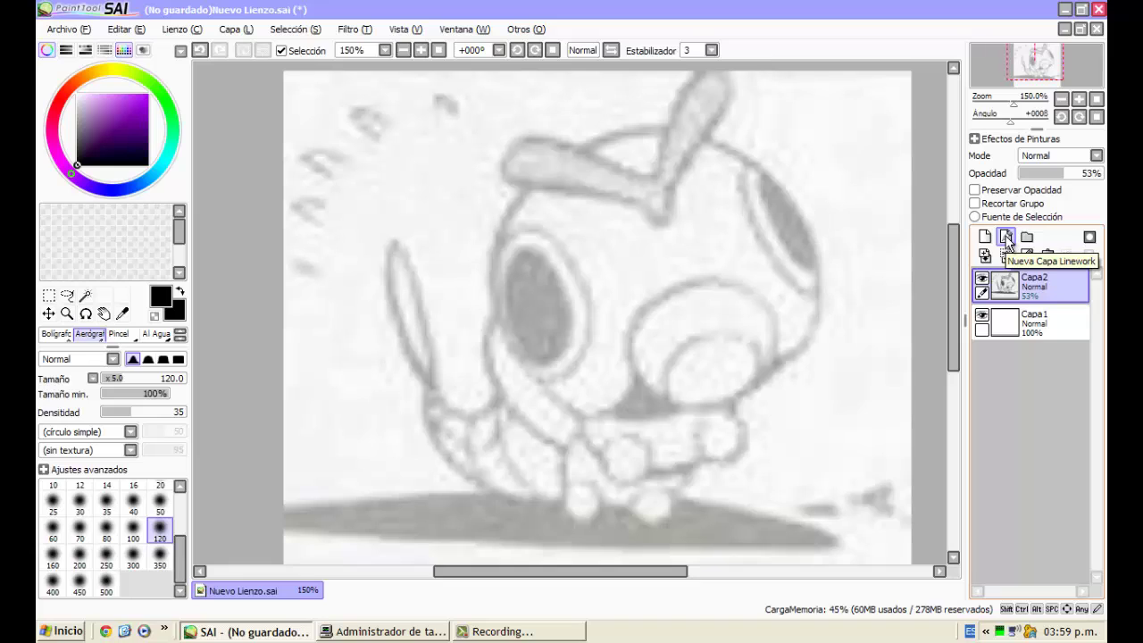
left_click(1006, 238)
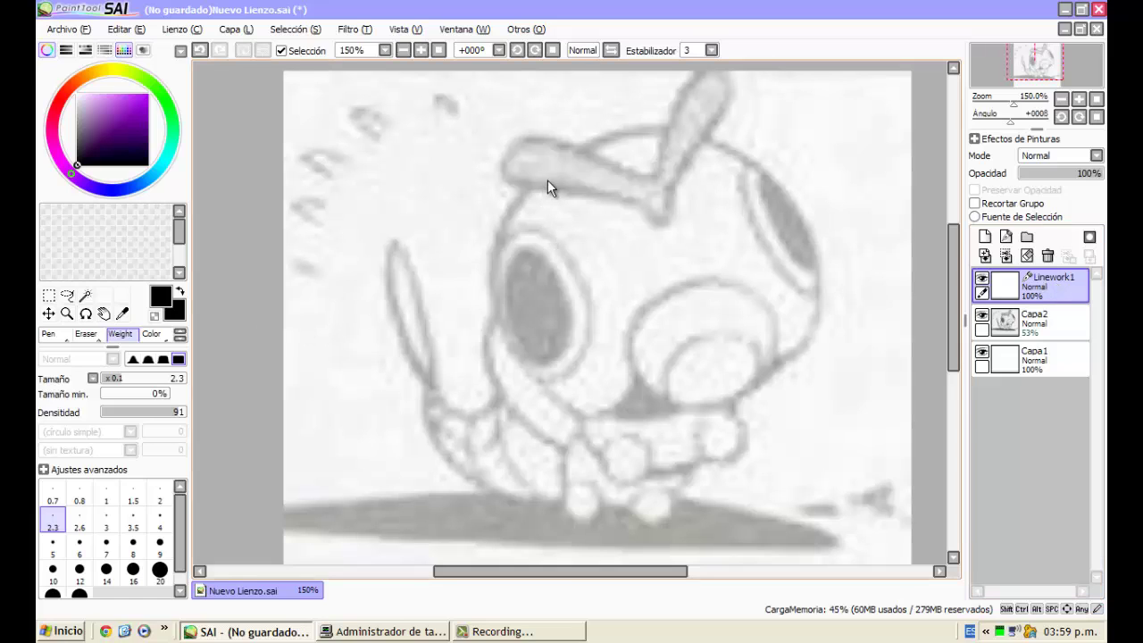
left_click(1026, 362)
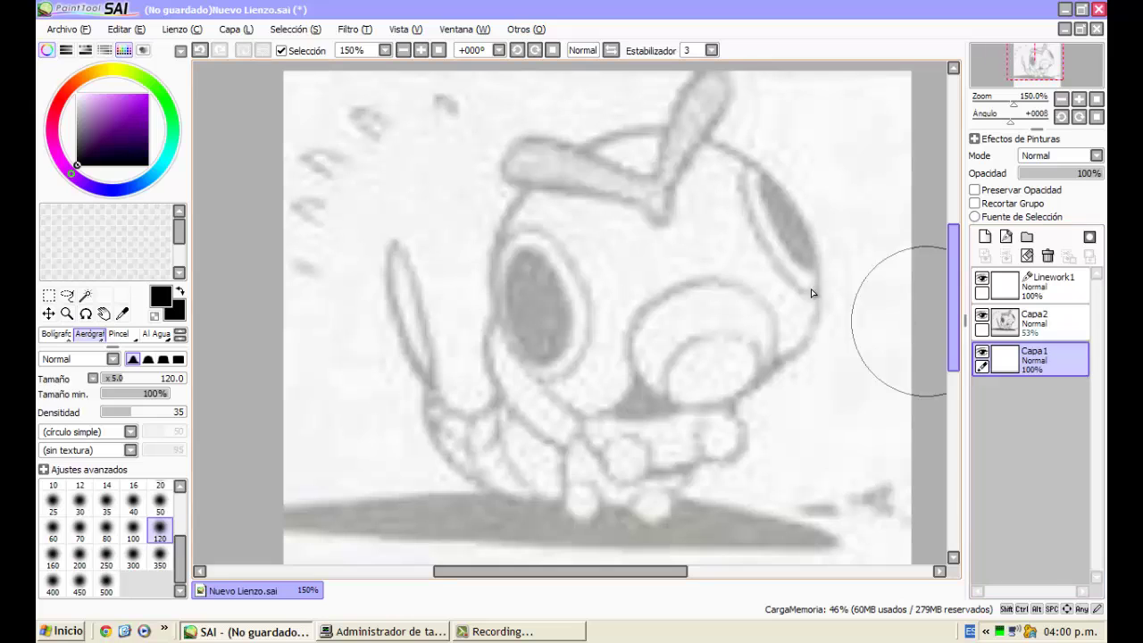
scroll(457, 211, "down", 2)
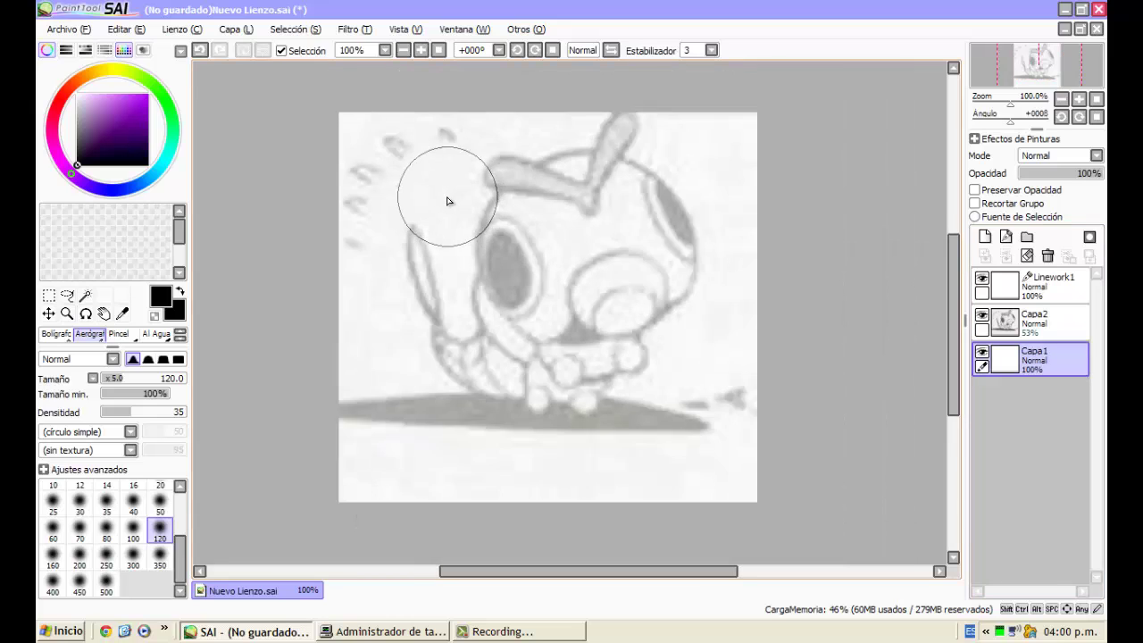
scroll(490, 225, "up", 1)
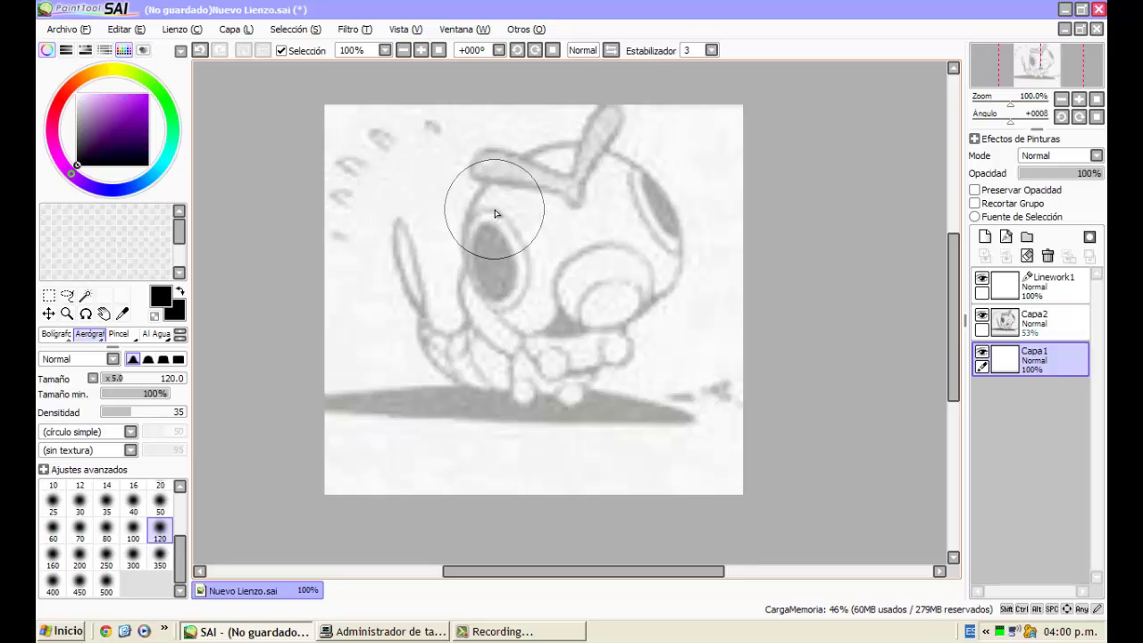
scroll(497, 214, "up", 1)
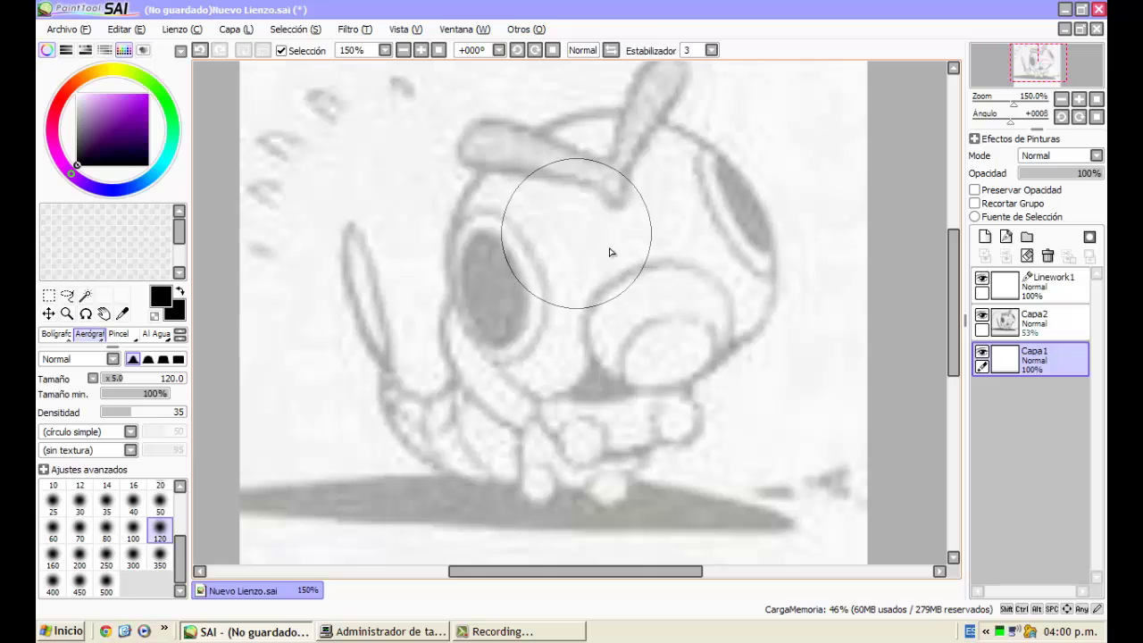
Make the linework layer active and set up its Pen tool at size 4 for tracing
left_click(1031, 298)
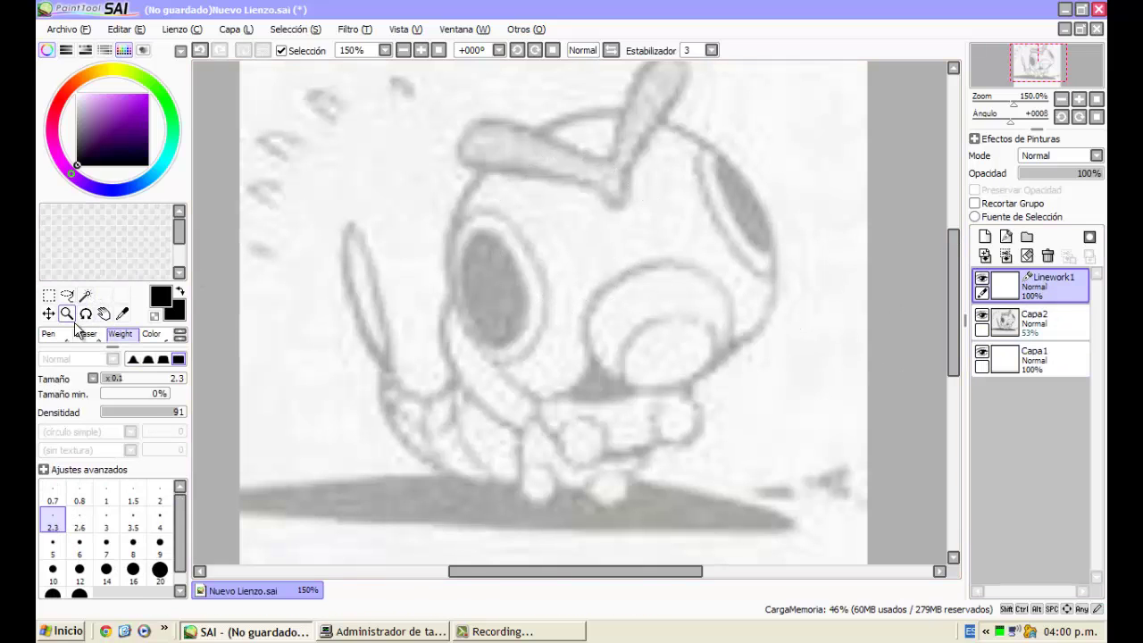
left_click(49, 333)
scroll(440, 234, "up", 1)
left_click(160, 515)
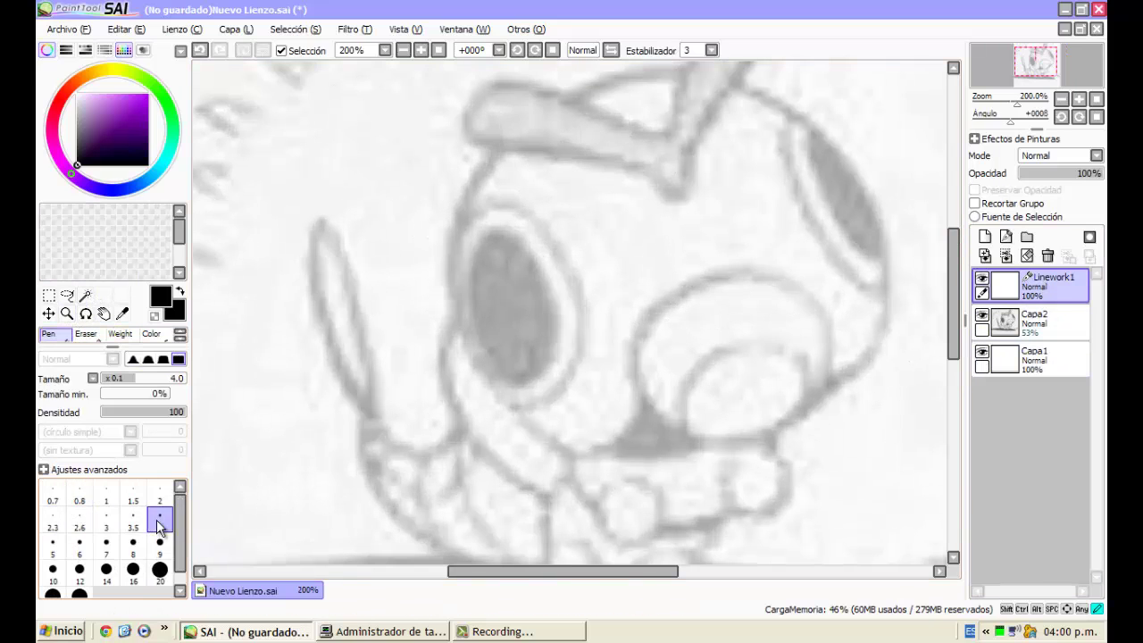
scroll(414, 238, "down", 3)
scroll(403, 218, "up", 3)
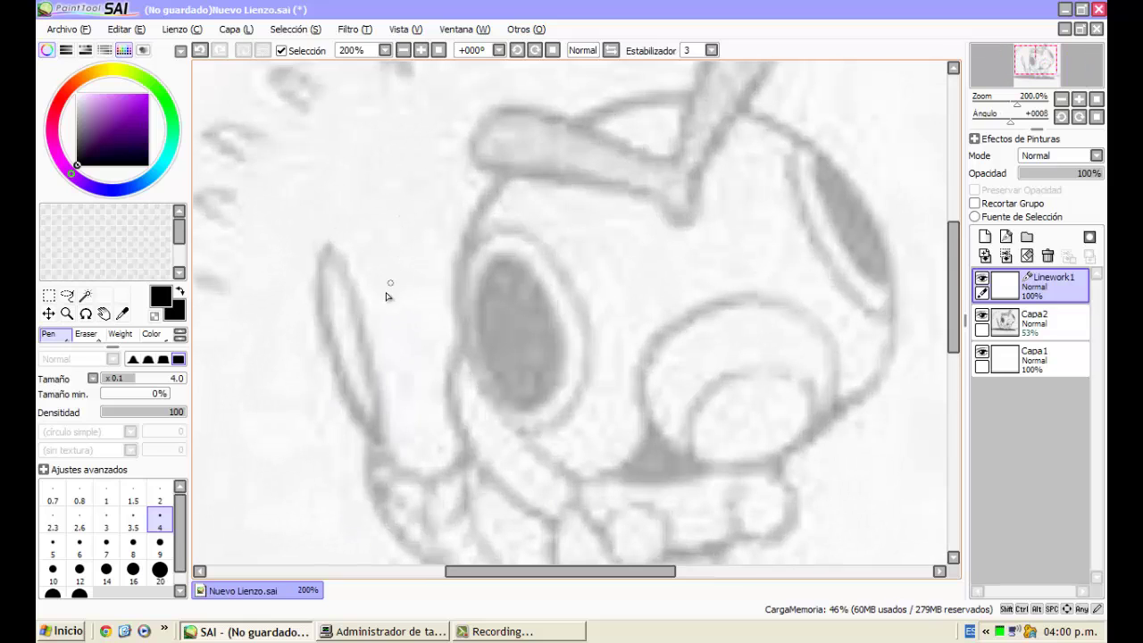
Draw a long wavy freehand test stroke across the sketch on the Linework1 layer
mouse_move(366, 329)
left_mouse_down()
mouse_move(362, 256)
mouse_move(440, 245)
mouse_move(453, 324)
mouse_move(555, 269)
mouse_move(675, 339)
mouse_move(751, 344)
mouse_move(762, 231)
mouse_move(517, 150)
left_mouse_up()
scroll(527, 161, "down", 2)
scroll(748, 260, "up", 3)
scroll(625, 234, "down", 1)
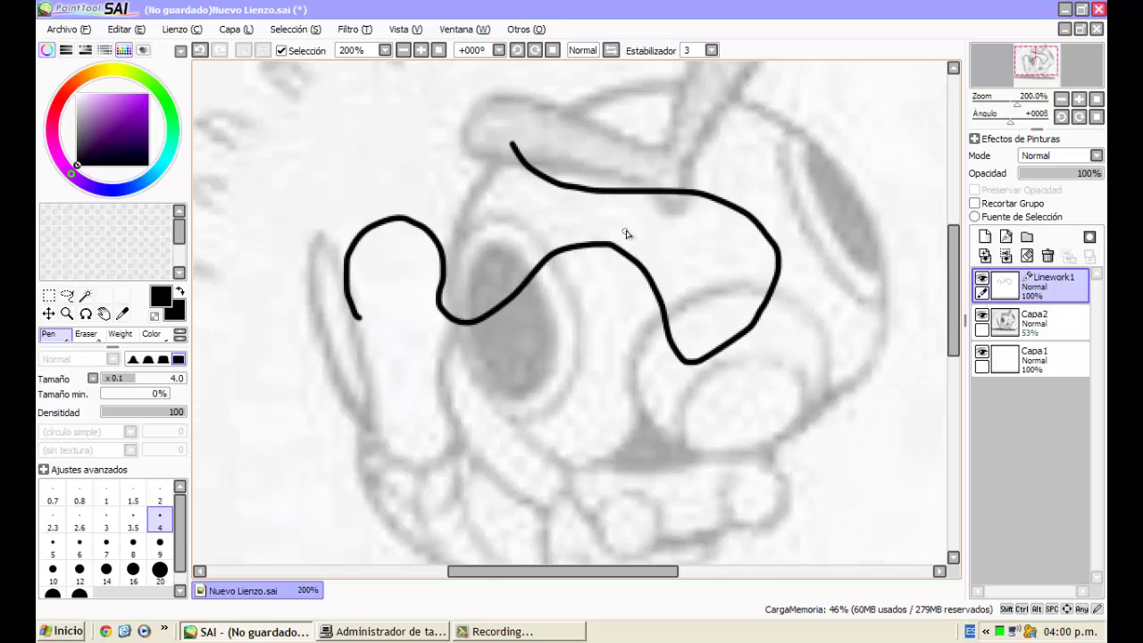
scroll(625, 234, "up", 1)
Reshape the wavy test stroke by pulling several of its points, and clear the Linework1 layer
left_click_drag(816, 284, 683, 286)
left_click_drag(798, 257, 777, 217)
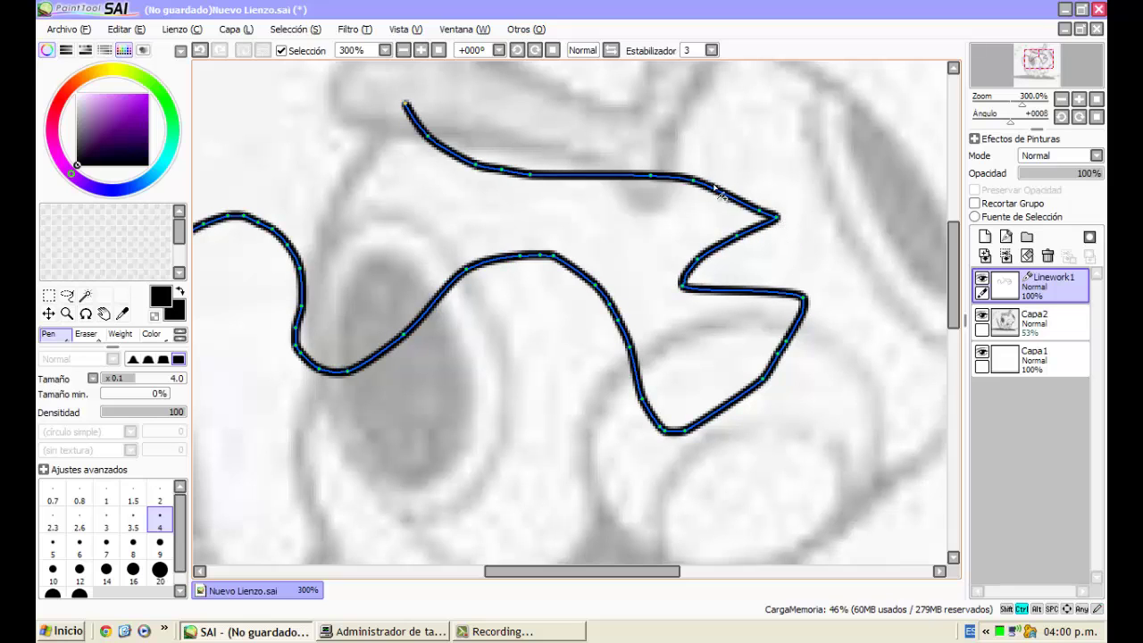
mouse_move(720, 192)
left_mouse_down()
mouse_move(638, 191)
mouse_move(613, 238)
mouse_move(605, 143)
left_mouse_up()
scroll(576, 206, "down", 3)
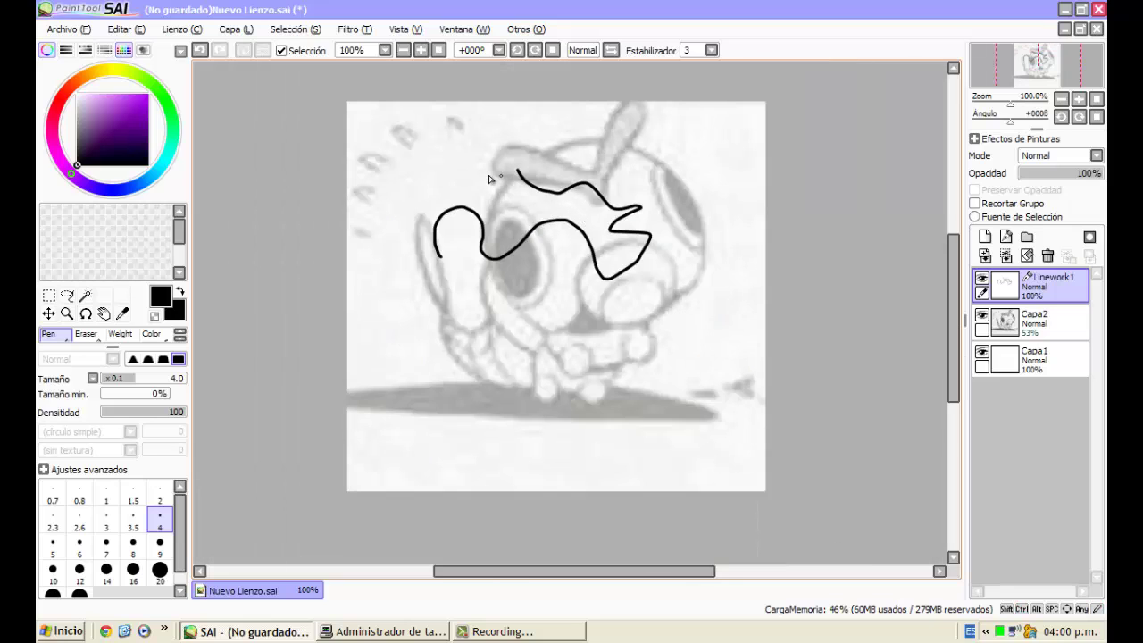
left_click(1029, 256)
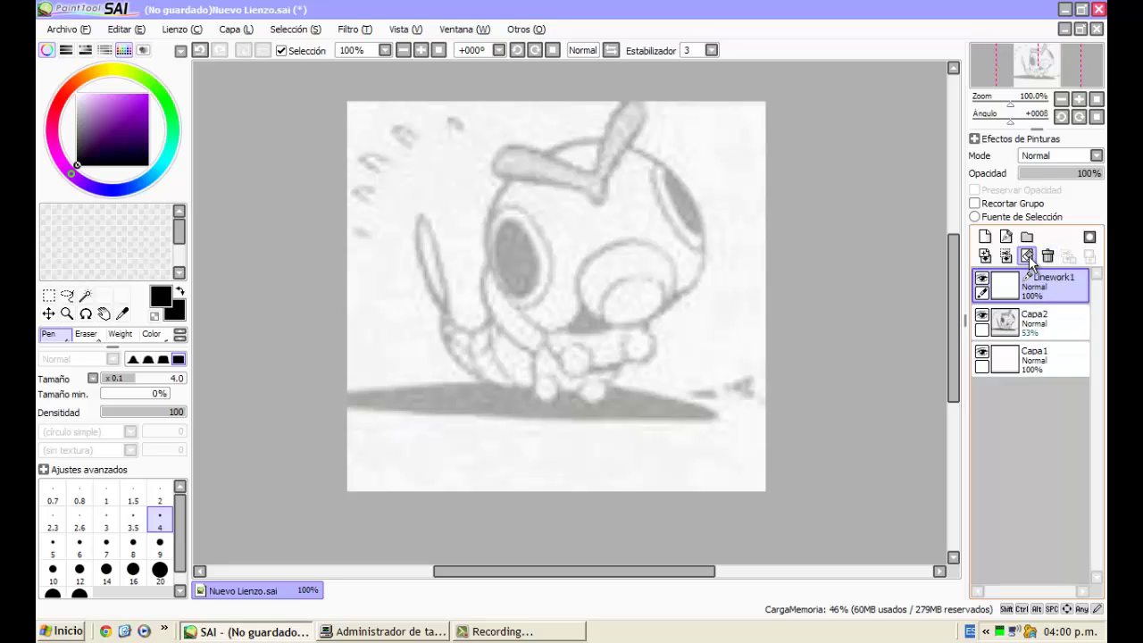
left_click(1027, 255)
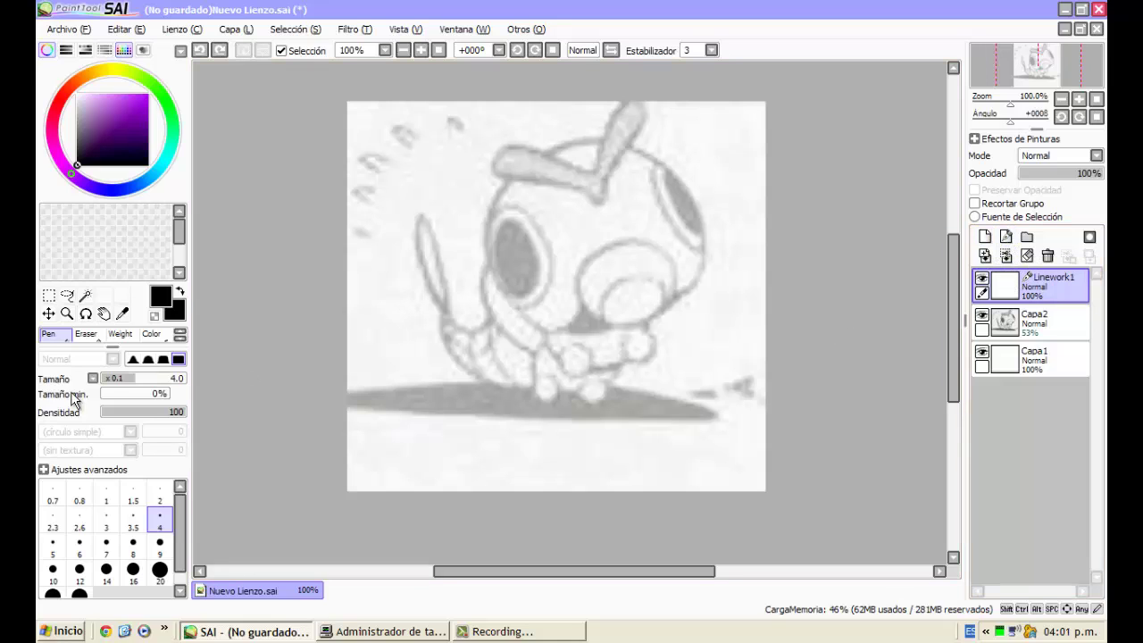
Switch to the linework Curve tool and set its size to 4
mouse_move(153, 348)
left_mouse_down()
mouse_move(153, 428)
mouse_move(59, 416)
left_mouse_up()
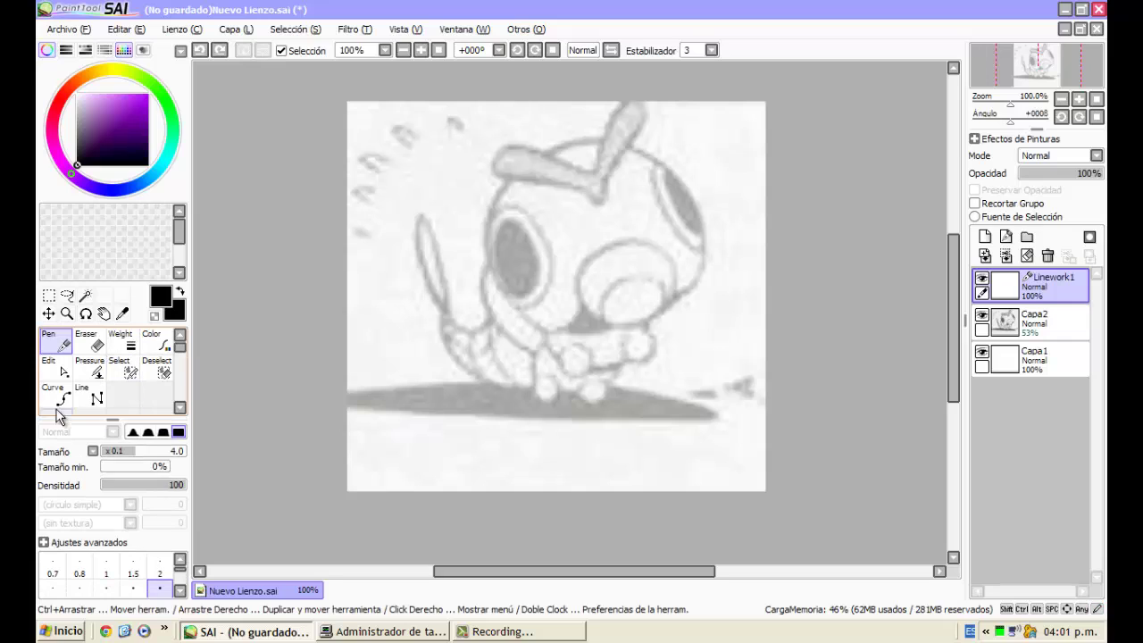
left_click(59, 400)
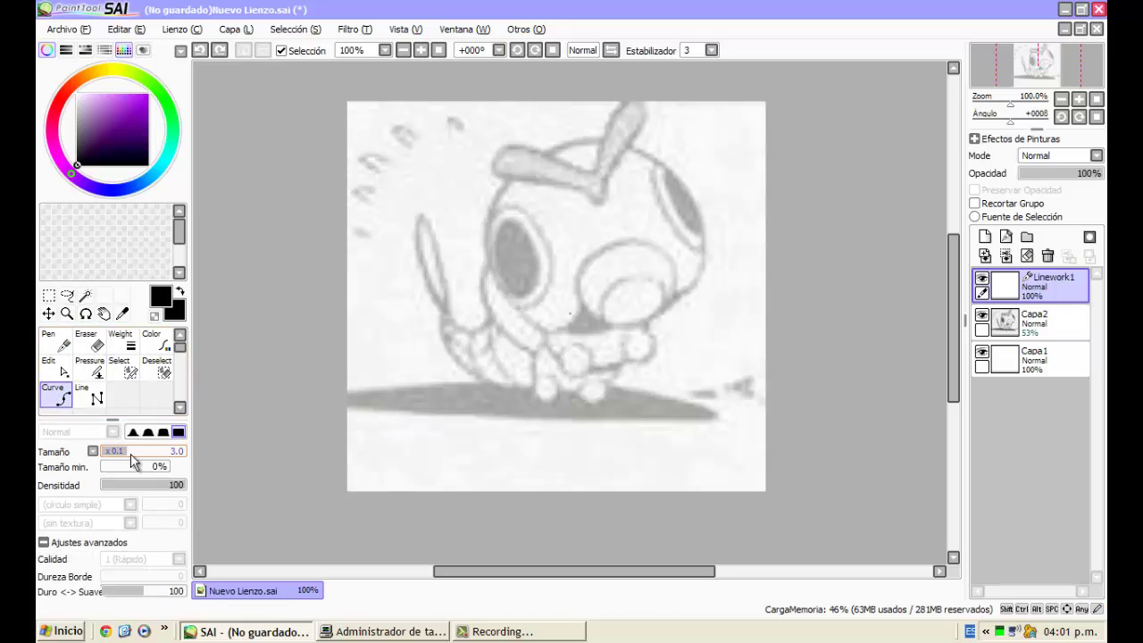
left_click_drag(112, 433, 113, 339)
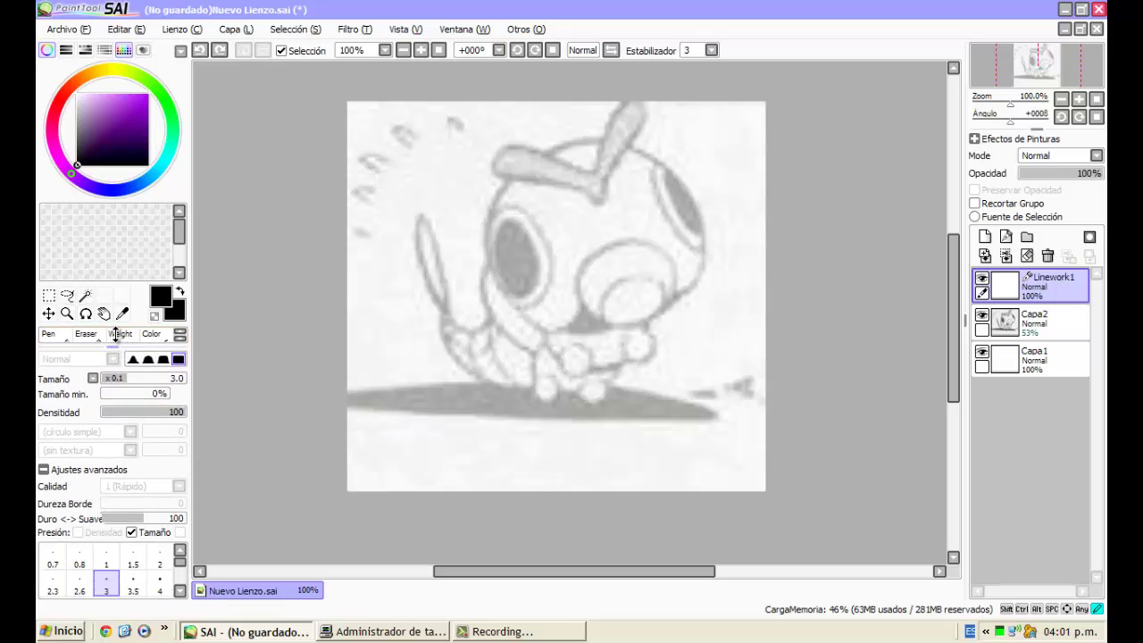
scroll(514, 190, "up", 2)
left_click(158, 590)
scroll(460, 152, "down", 2)
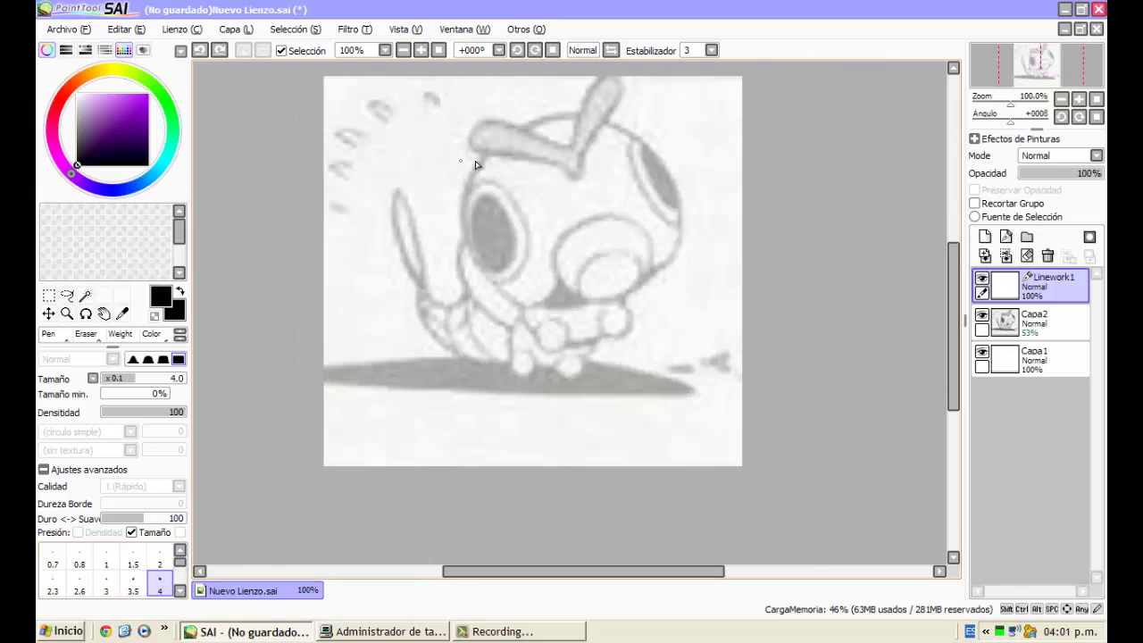
Trace the left side of the head with a curve from the left antenna's base down to the muzzle, following the sketch
scroll(484, 161, "up", 3)
left_click(496, 133)
scroll(447, 303, "down", 3)
scroll(536, 358, "up", 3)
double_click(543, 343)
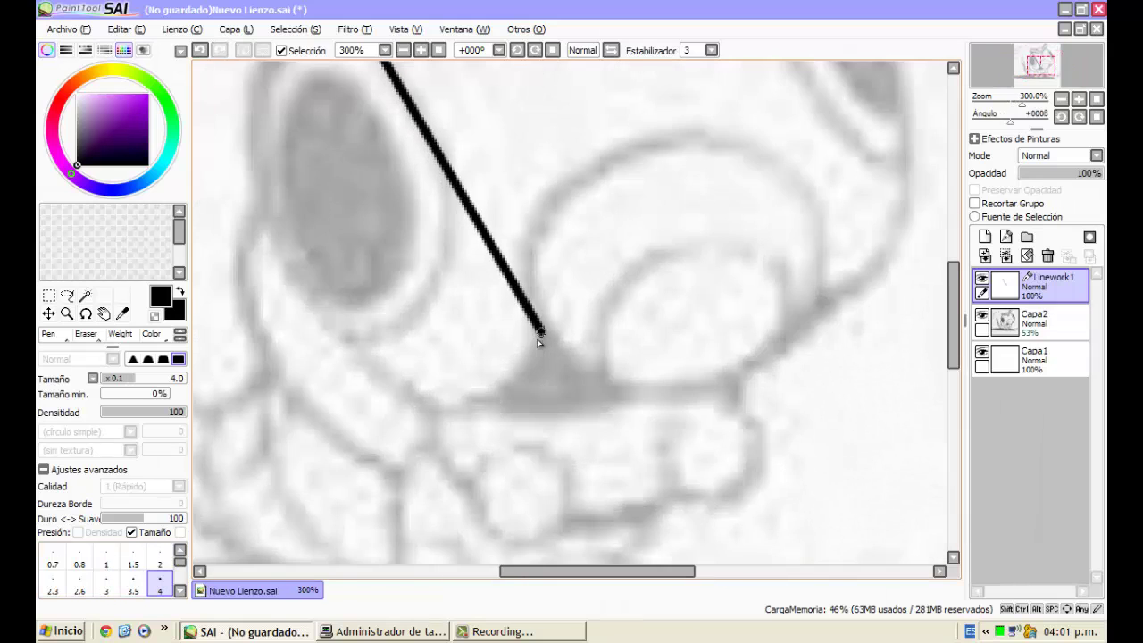
scroll(543, 343, "down", 3)
left_click_drag(510, 291, 525, 368)
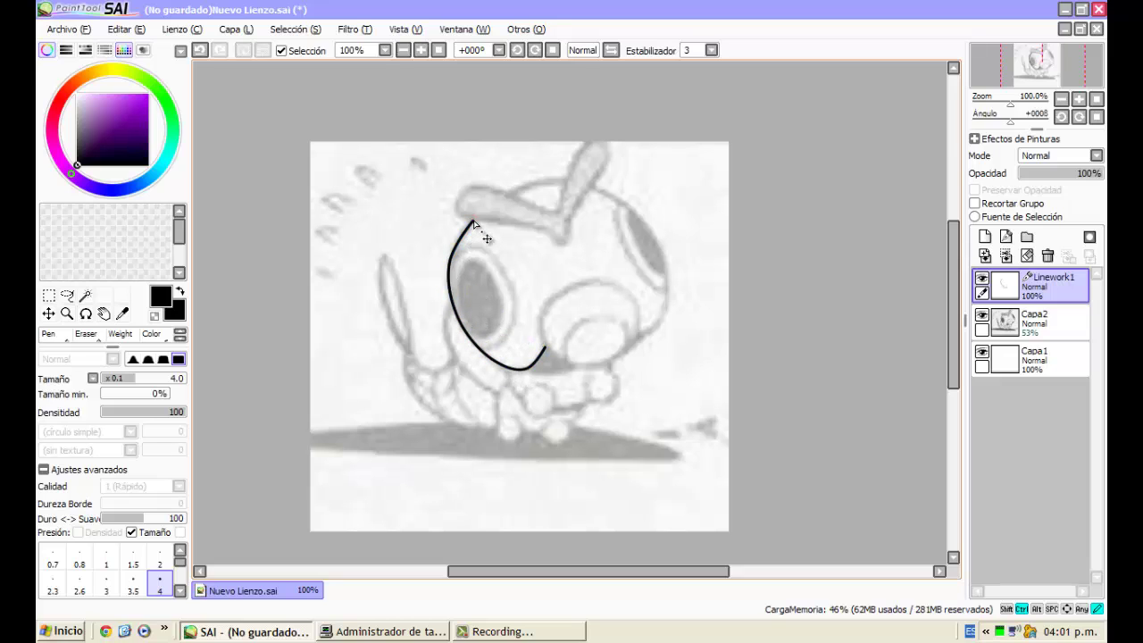
scroll(463, 284, "up", 2)
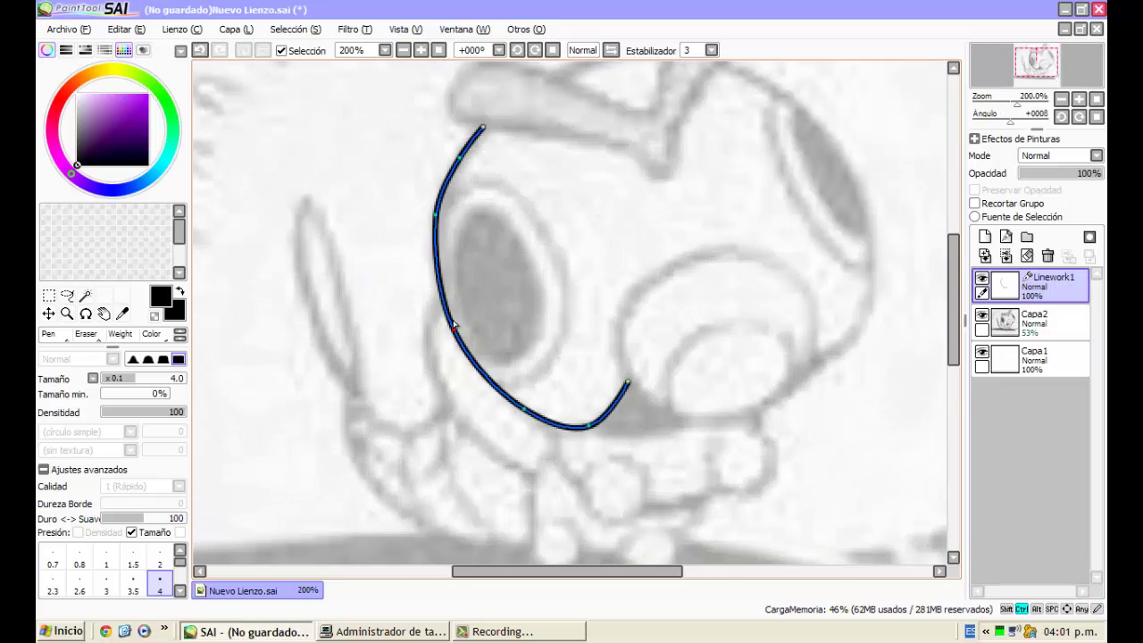
Trace the left antenna's outline and the small rounded tip where the two antennae meet
scroll(510, 294, "down", 2)
scroll(536, 199, "up", 2)
scroll(511, 205, "down", 1)
scroll(511, 205, "up", 1)
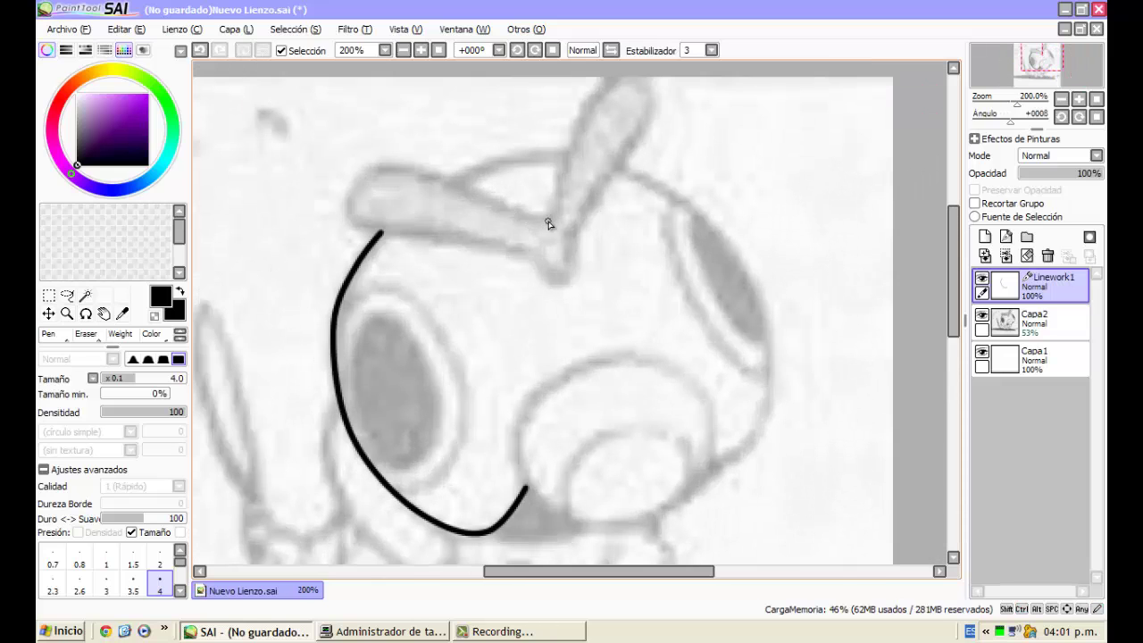
mouse_move(548, 223)
left_mouse_down()
mouse_move(405, 170)
mouse_move(371, 170)
mouse_move(347, 199)
mouse_move(351, 226)
mouse_move(500, 241)
mouse_move(539, 257)
mouse_move(544, 284)
mouse_move(581, 297)
mouse_move(597, 217)
left_mouse_up()
scroll(539, 259, "up", 1)
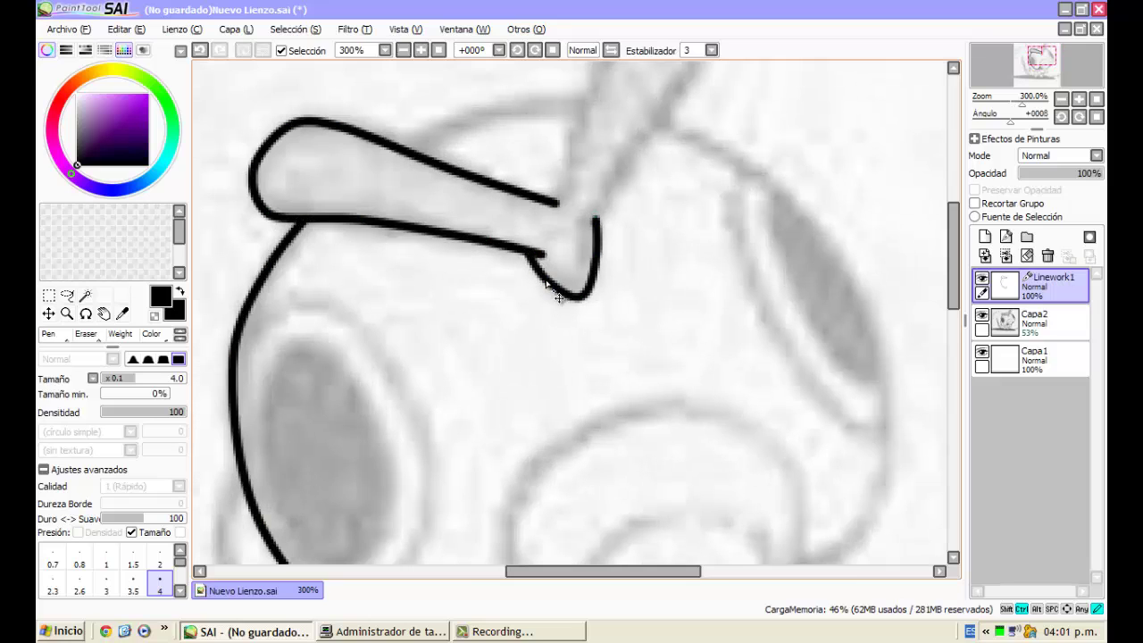
scroll(579, 291, "down", 1)
scroll(605, 245, "up", 1)
Trace the right antenna on the Linework1 layer, joining its outline to the left antenna and the rounded tip
left_click(1027, 318)
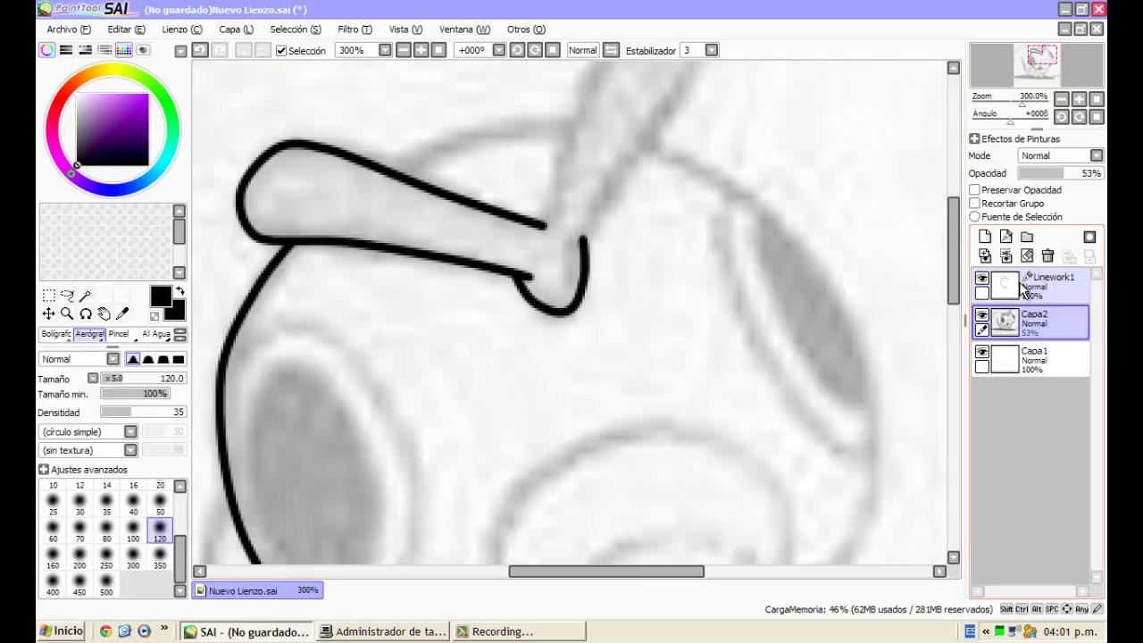
left_click(1029, 287)
scroll(579, 292, "down", 2)
mouse_move(585, 278)
left_mouse_down()
mouse_move(579, 291)
mouse_move(576, 267)
left_mouse_up()
scroll(579, 289, "up", 2)
mouse_move(540, 318)
left_mouse_down()
mouse_move(593, 204)
mouse_move(600, 223)
mouse_move(659, 138)
left_mouse_up()
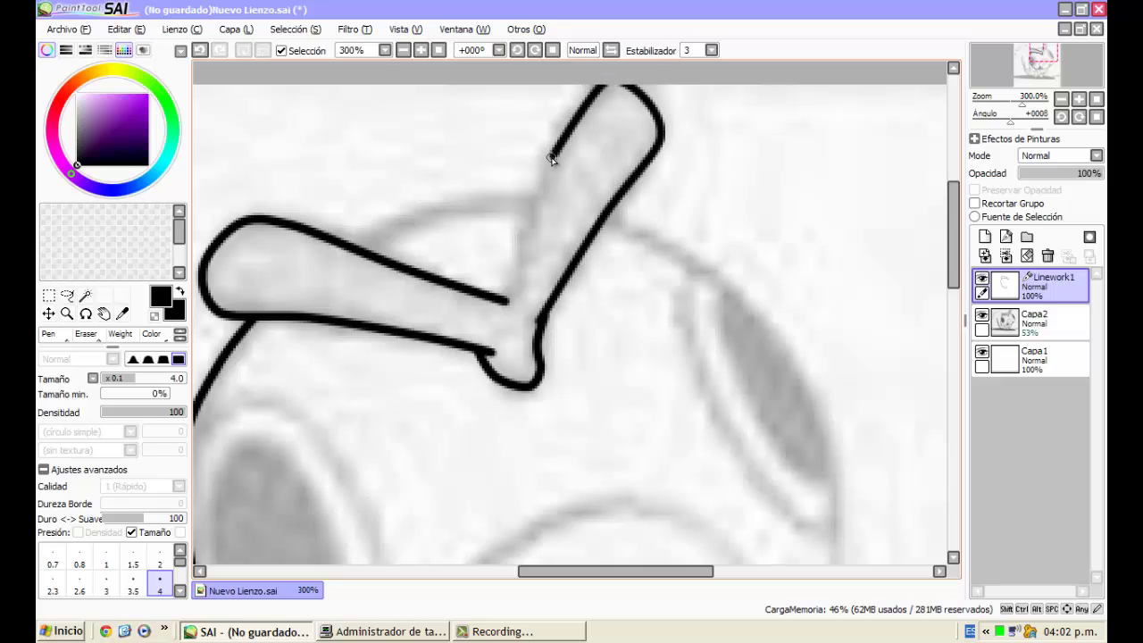
left_click_drag(551, 158, 507, 300)
key("ctrl")
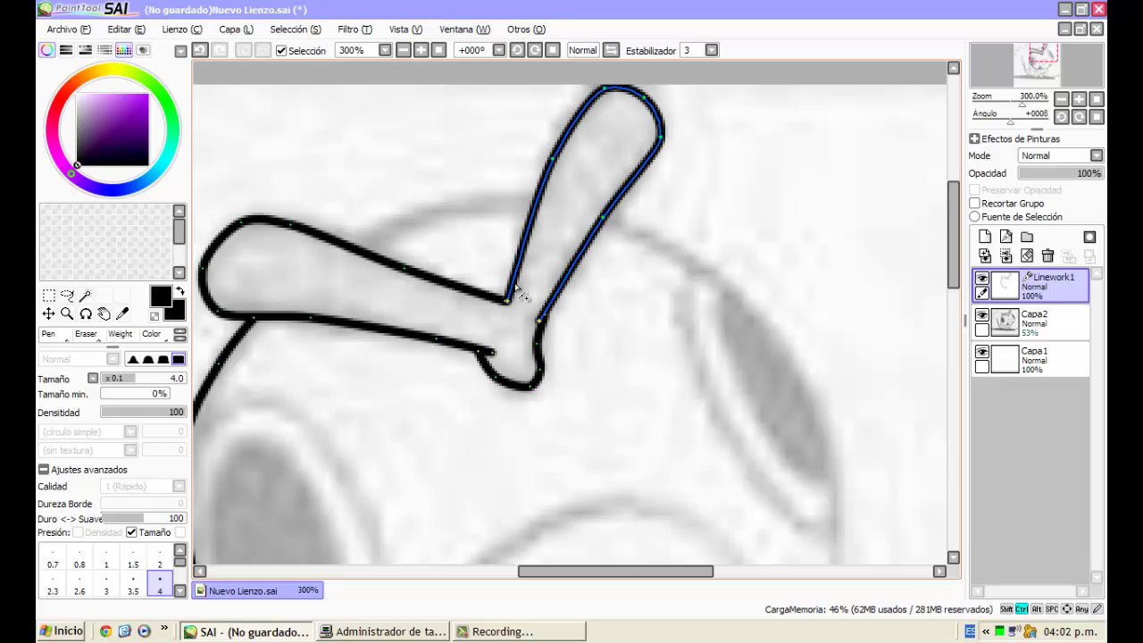
Trace the top arc of the head between the left and right antennae
scroll(540, 163, "down", 3)
scroll(472, 190, "up", 3)
left_click_drag(465, 189, 488, 175)
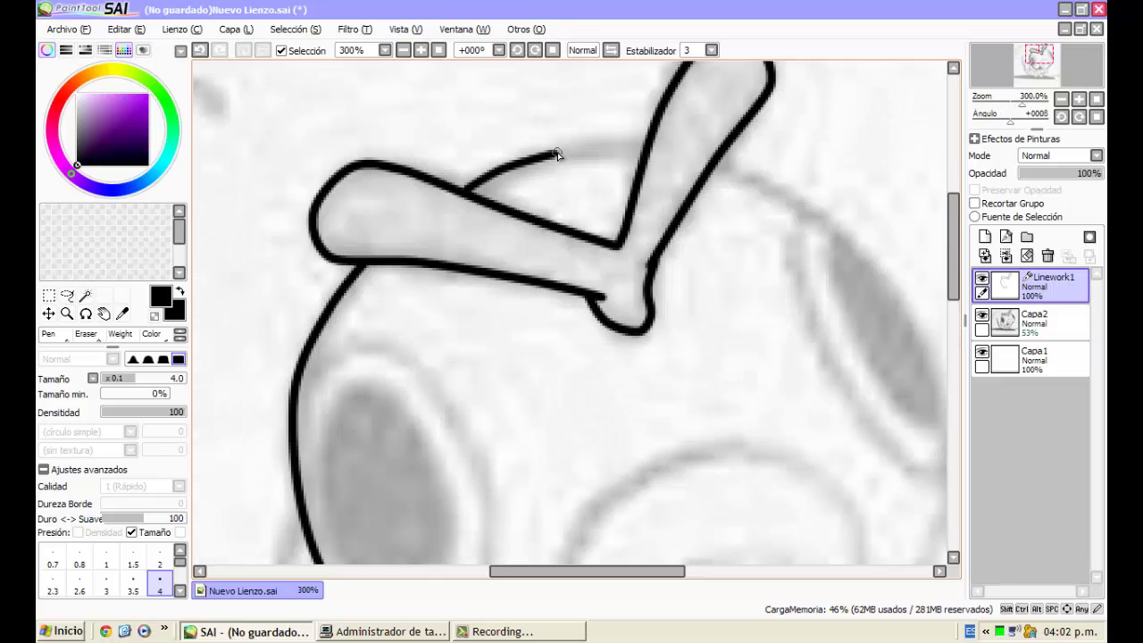
scroll(642, 146, "down", 3)
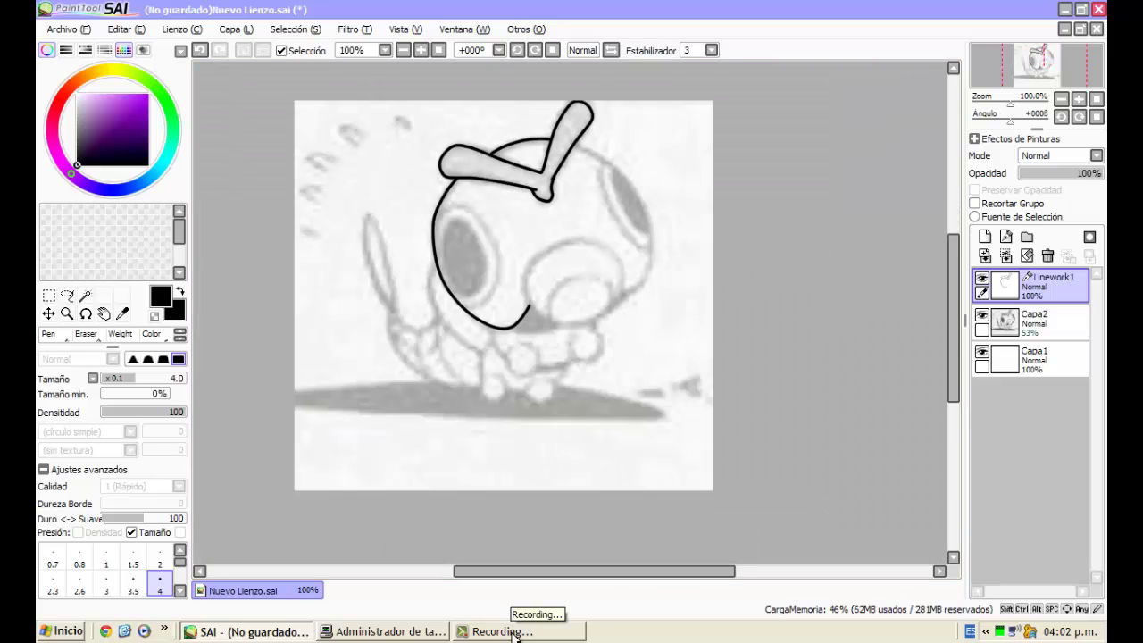
left_click(512, 631)
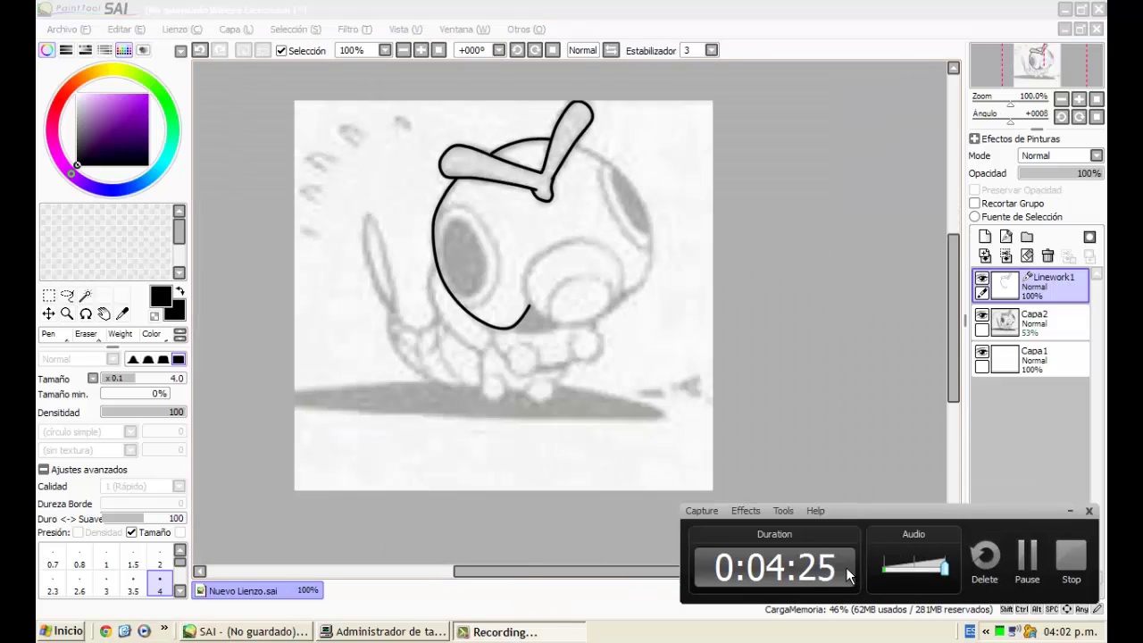
left_click(1072, 512)
Trace the right side of the head from the right antenna, past the right eye, down to the muzzle
scroll(610, 134, "up", 2)
left_click_drag(573, 139, 634, 186)
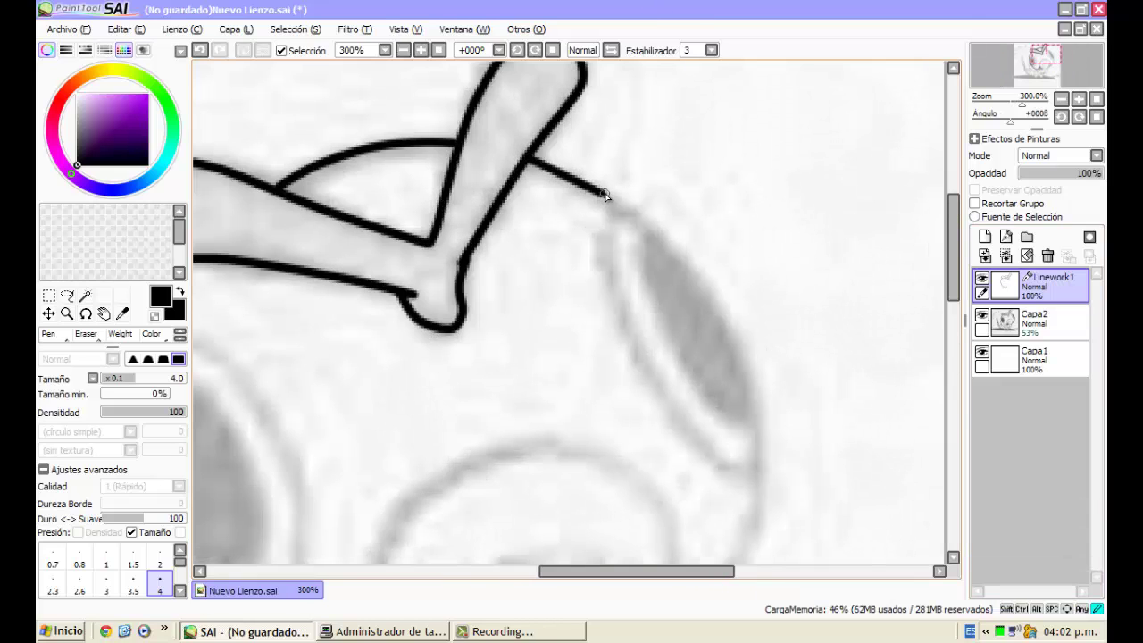
scroll(633, 186, "down", 1)
mouse_move(650, 230)
left_mouse_down()
mouse_move(668, 418)
mouse_move(669, 404)
left_mouse_up()
left_click_drag(559, 417, 546, 291)
Trace the inner oval of the muzzle as a closed curve and adjust its lower-left point to fit the sketch
scroll(548, 291, "up", 2)
mouse_move(611, 406)
left_mouse_down()
mouse_move(644, 348)
mouse_move(608, 281)
mouse_move(526, 265)
mouse_move(479, 274)
mouse_move(409, 326)
mouse_move(389, 401)
left_mouse_up()
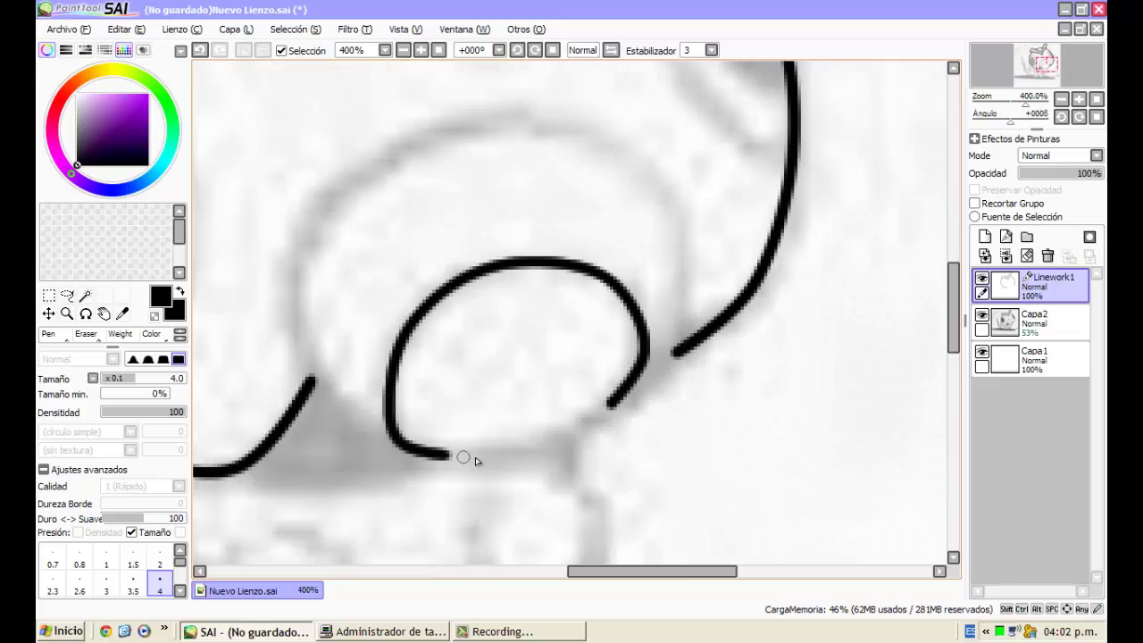
mouse_move(464, 457)
left_mouse_down()
mouse_move(597, 420)
mouse_move(907, 380)
left_mouse_up()
key("ctrl+z")
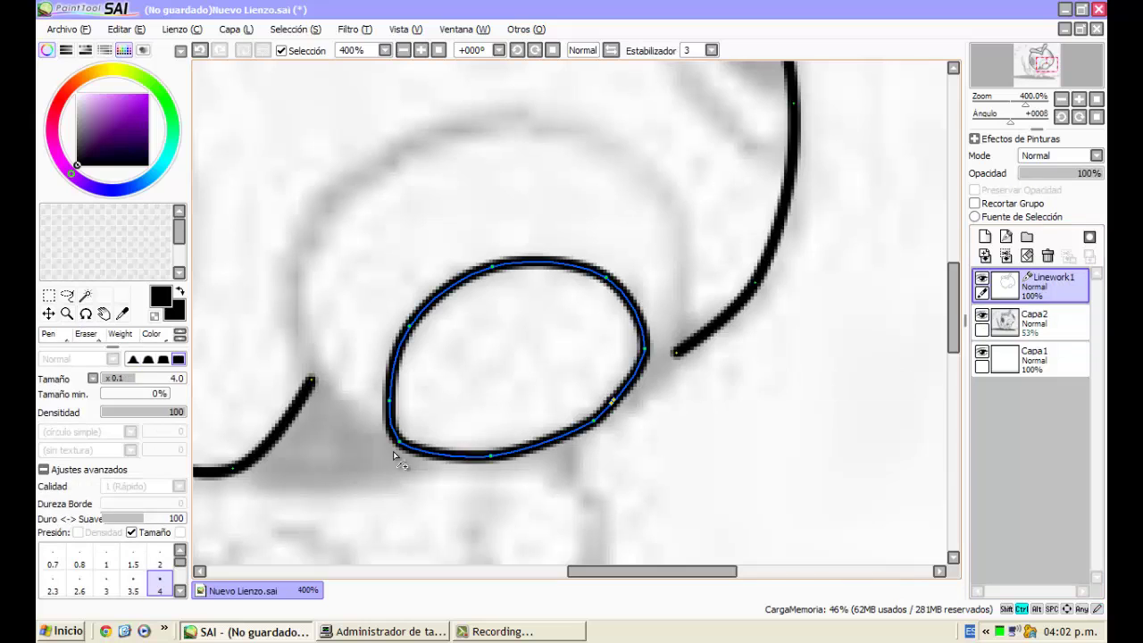
left_click_drag(394, 450, 416, 437)
scroll(435, 402, "down", 3)
scroll(437, 351, "up", 2)
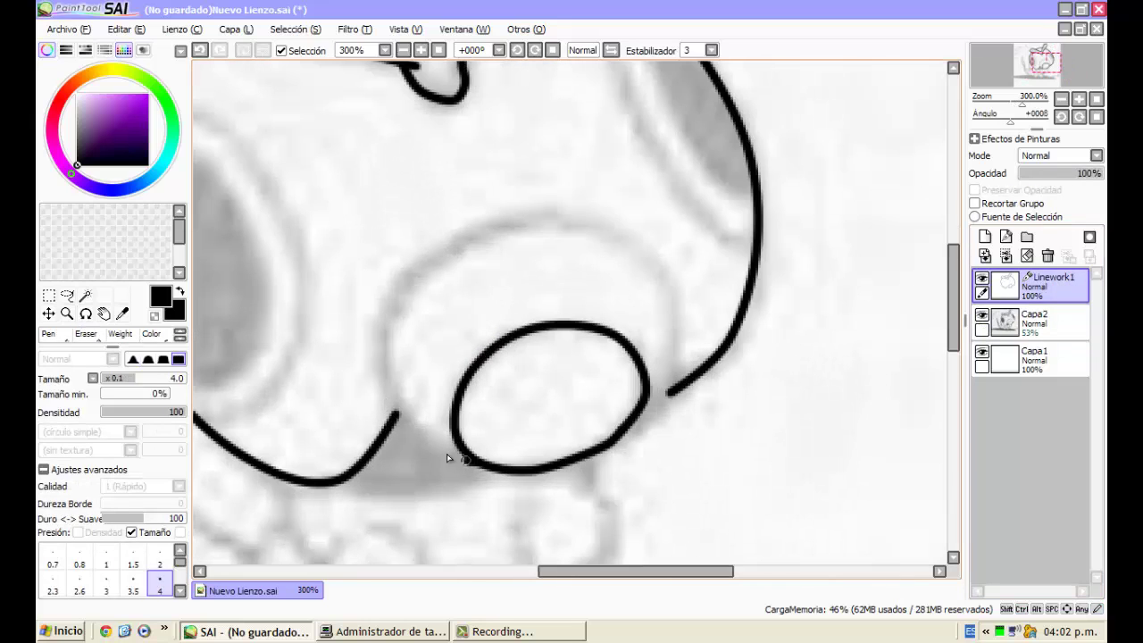
Trace the outer muzzle outline around the inner oval and fine-tune the points of both curves
mouse_move(393, 378)
left_mouse_down()
mouse_move(434, 256)
mouse_move(481, 226)
mouse_move(584, 222)
mouse_move(654, 262)
mouse_move(676, 349)
mouse_move(664, 388)
mouse_move(630, 430)
left_mouse_up()
key("ctrl")
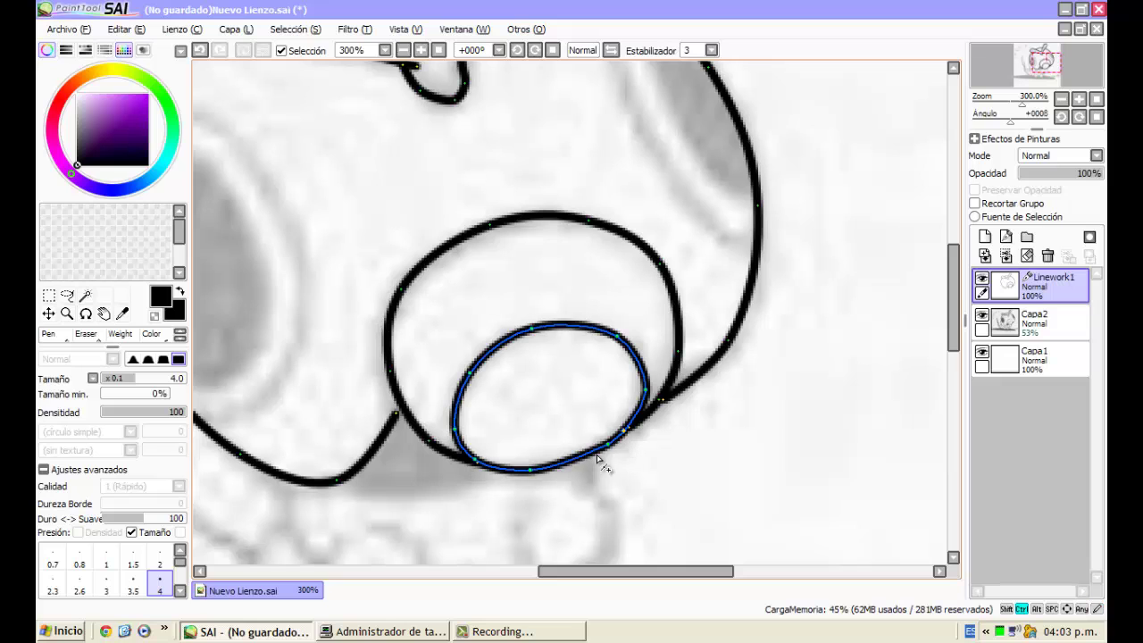
left_click_drag(566, 463, 573, 461)
scroll(490, 294, "down", 2)
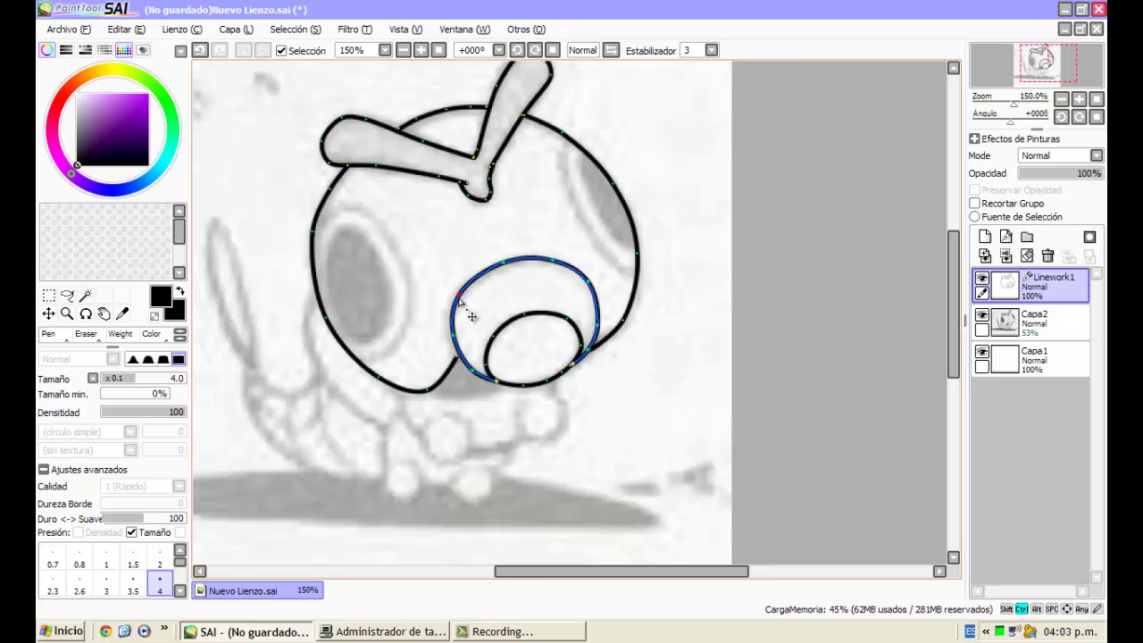
left_click_drag(462, 302, 460, 300)
left_click_drag(580, 288, 584, 285)
scroll(453, 262, "down", 1)
scroll(422, 320, "up", 2)
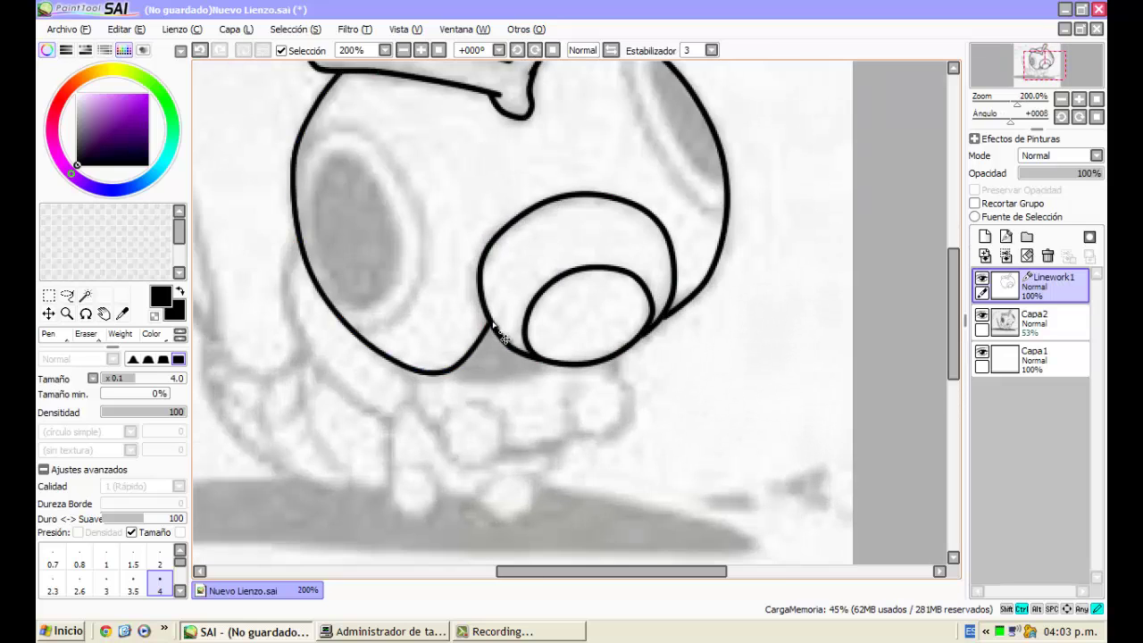
Trace the curved body line that runs from the left side of the head down beneath the face
scroll(481, 308, "down", 2)
scroll(417, 305, "up", 2)
mouse_move(386, 250)
left_mouse_down()
mouse_move(375, 331)
mouse_move(406, 425)
mouse_move(462, 488)
mouse_move(536, 539)
left_mouse_up()
scroll(455, 360, "down", 2)
scroll(455, 360, "up", 2)
Trace the dip of the back and the long lower outline of the body toward the front legs
mouse_move(411, 307)
left_mouse_down()
mouse_move(380, 335)
mouse_move(343, 342)
mouse_move(305, 321)
mouse_move(282, 288)
mouse_move(298, 333)
mouse_move(278, 348)
mouse_move(290, 376)
mouse_move(339, 440)
mouse_move(410, 482)
mouse_move(523, 506)
left_mouse_up()
scroll(283, 268, "down", 2)
scroll(274, 278, "up", 2)
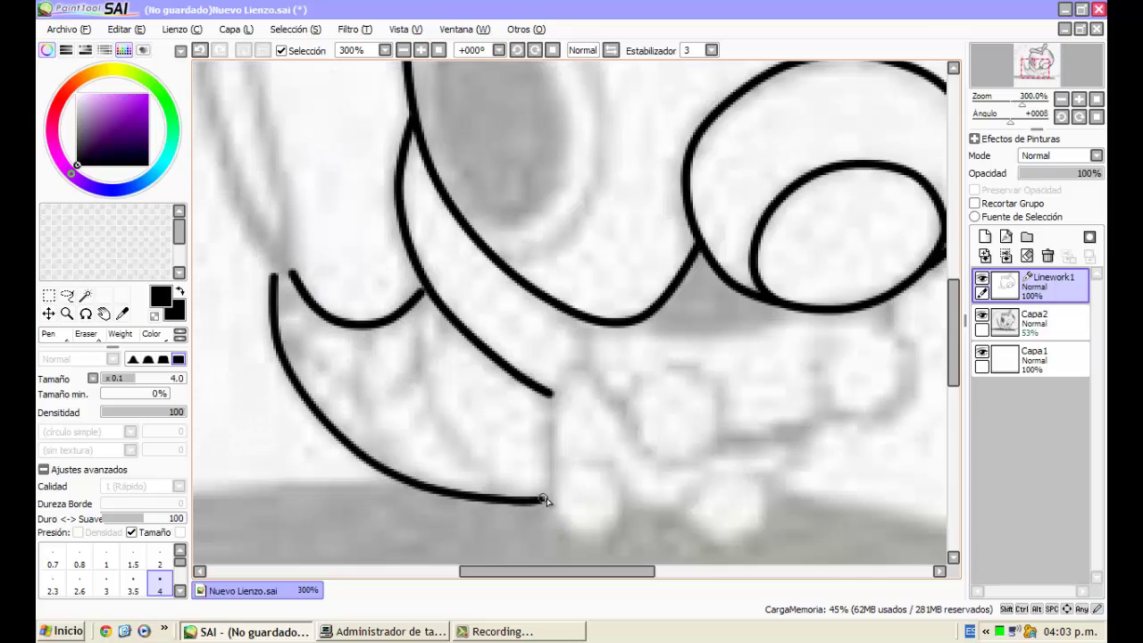
scroll(282, 265, "up", 1)
scroll(286, 266, "down", 1)
Trace the narrow pointed tail and the small ring joining it to the rear of the body
mouse_move(287, 268)
left_mouse_down()
mouse_move(426, 378)
mouse_move(428, 344)
mouse_move(441, 366)
mouse_move(416, 348)
mouse_move(373, 258)
mouse_move(345, 148)
mouse_move(355, 69)
mouse_move(390, 124)
mouse_move(431, 350)
left_mouse_up()
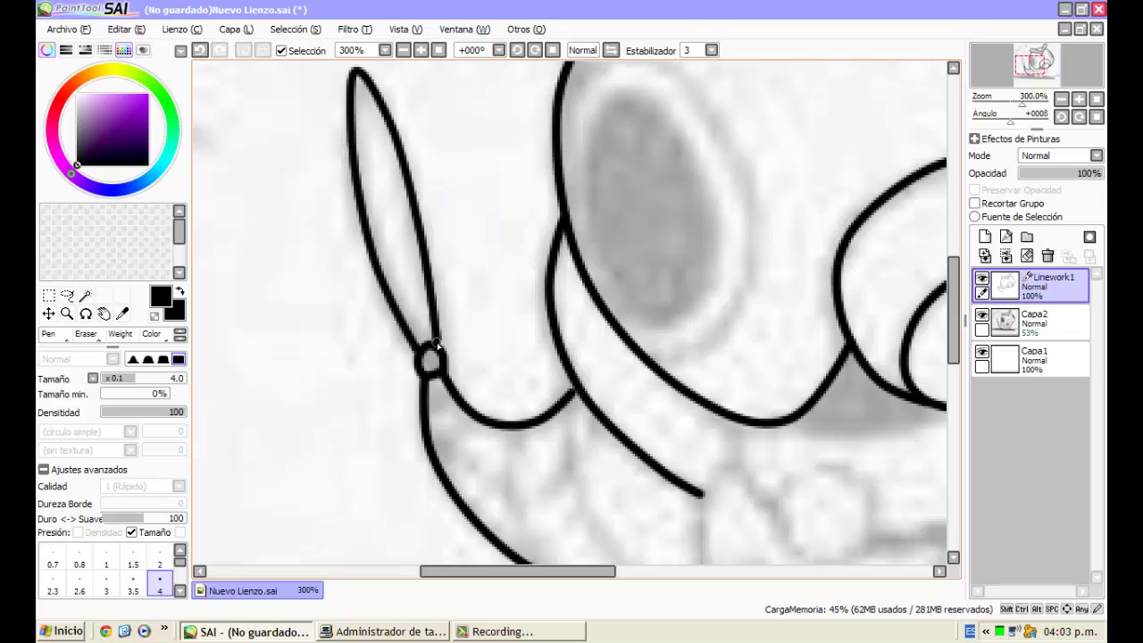
left_click(500, 632)
left_click(1028, 561)
Trace the three crosswise segment lines on the rear body and the curved lengthwise line crossing them
scroll(428, 339, "down", 4)
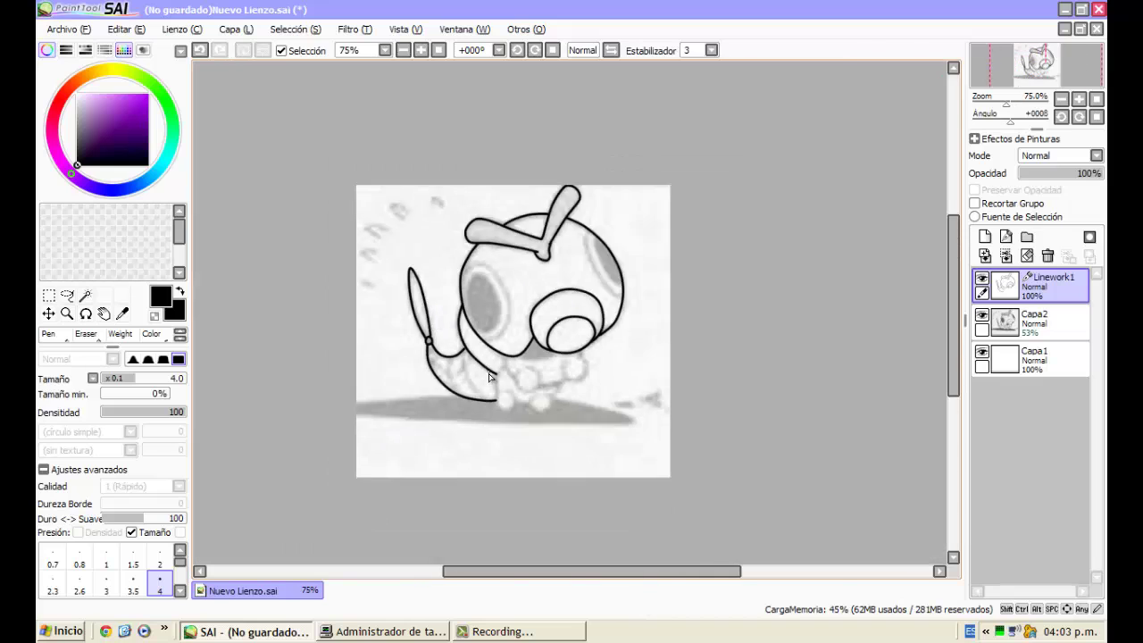
scroll(447, 348, "up", 5)
mouse_move(420, 268)
left_mouse_down()
mouse_move(425, 357)
mouse_move(466, 437)
mouse_move(545, 530)
left_mouse_up()
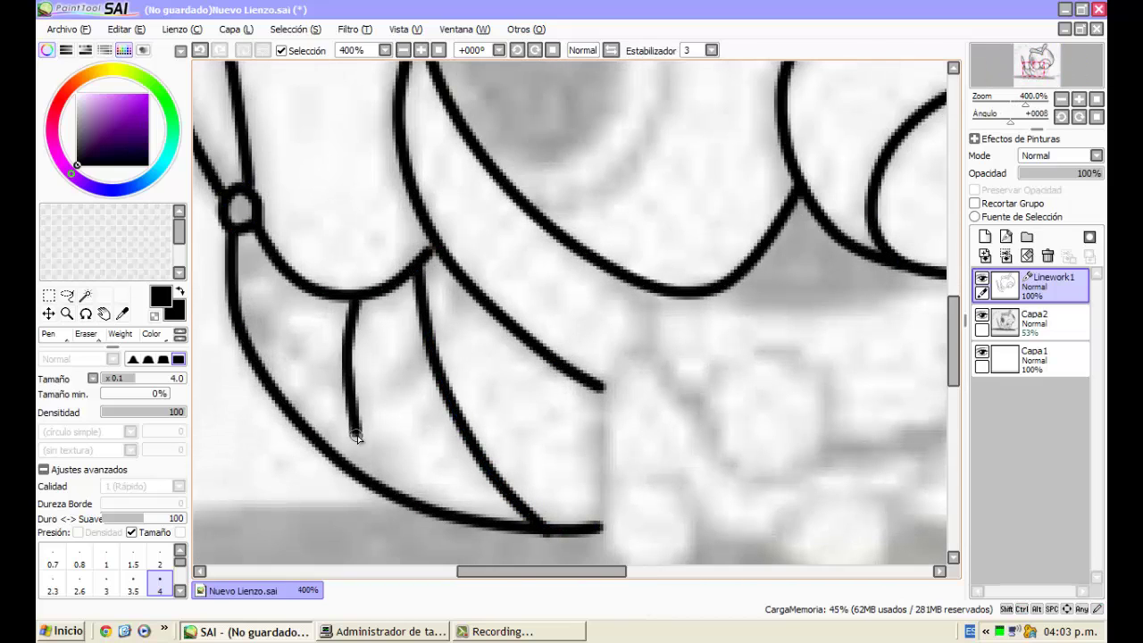
left_click_drag(356, 436, 391, 494)
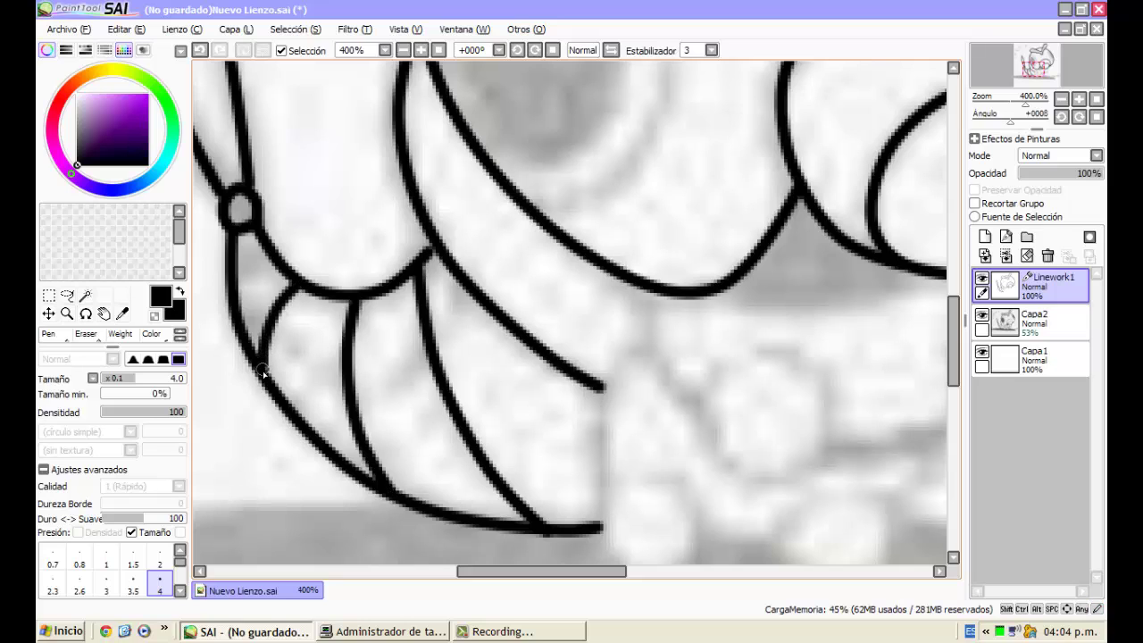
scroll(265, 373, "down", 1)
left_click_drag(295, 368, 362, 409)
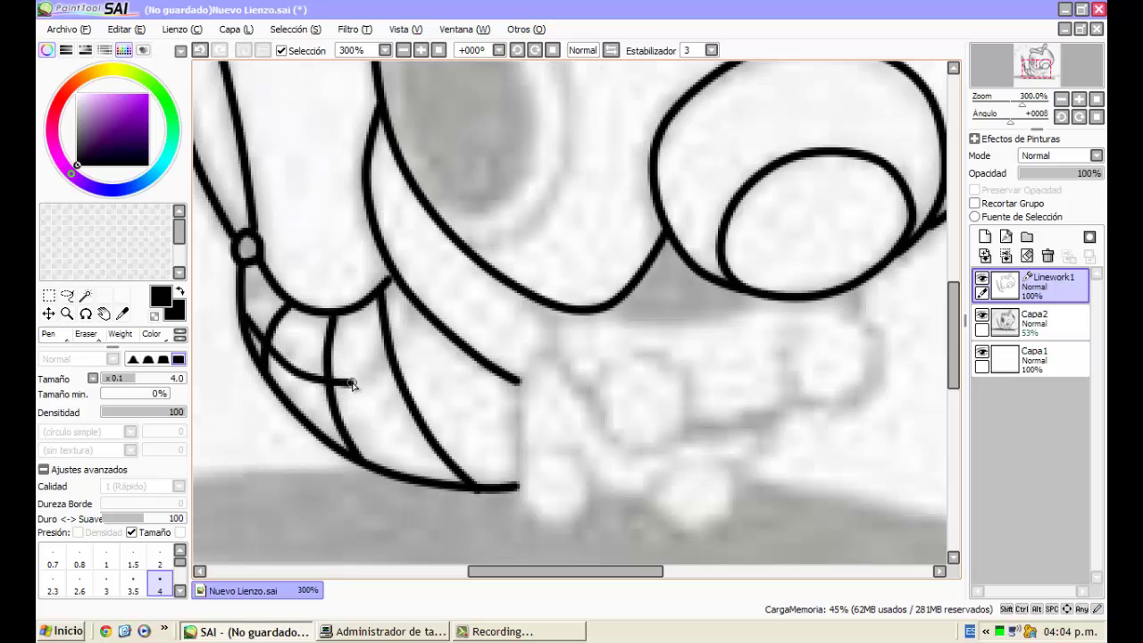
Trace the front edge of the body and the short leg line descending from beneath the head
scroll(414, 307, "down", 3)
scroll(490, 355, "up", 2)
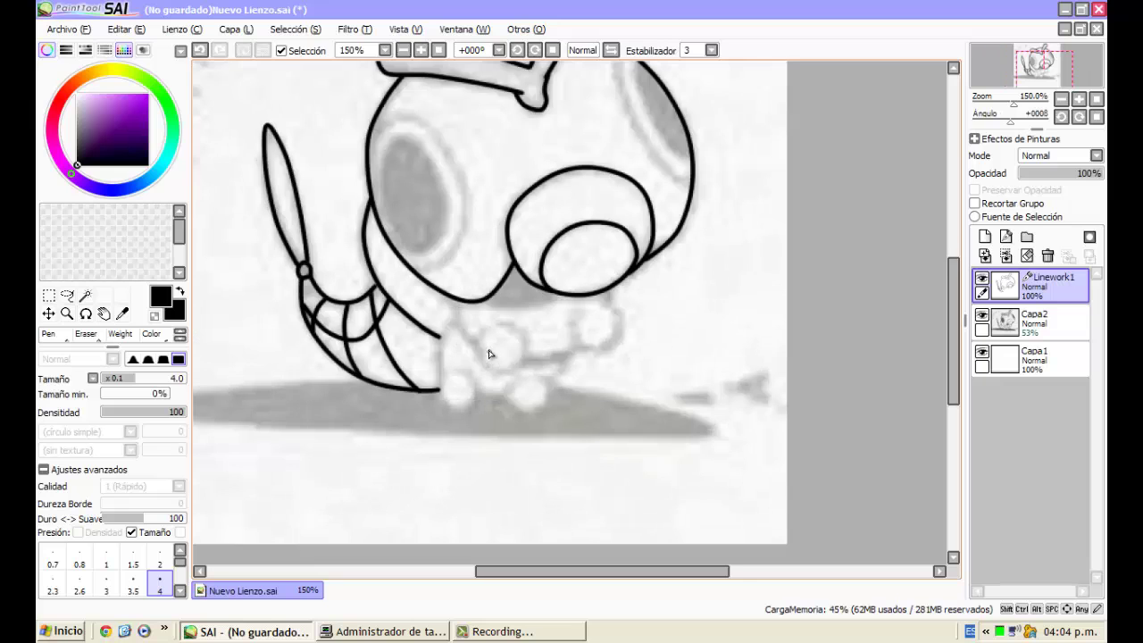
scroll(474, 355, "up", 3)
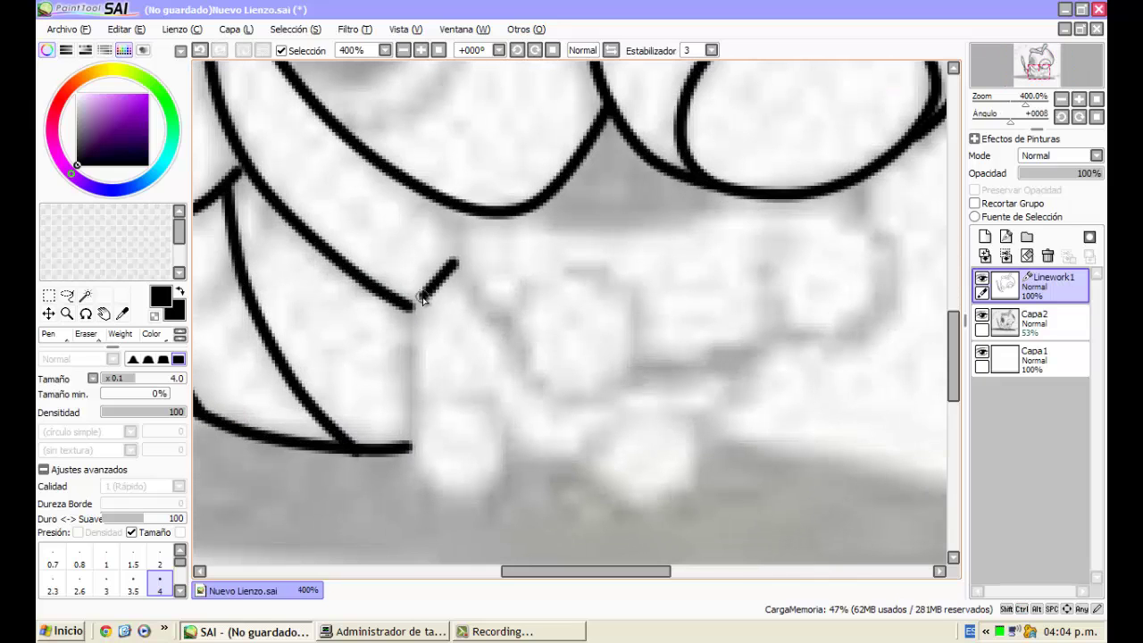
scroll(421, 335, "down", 3)
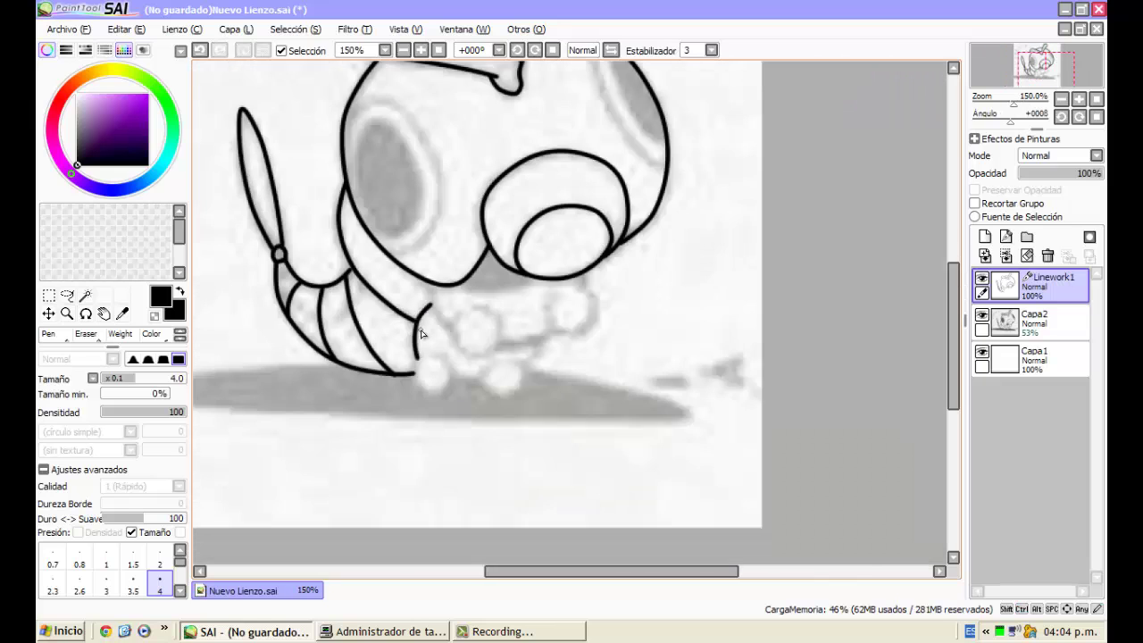
scroll(429, 286, "up", 2)
left_click(465, 367)
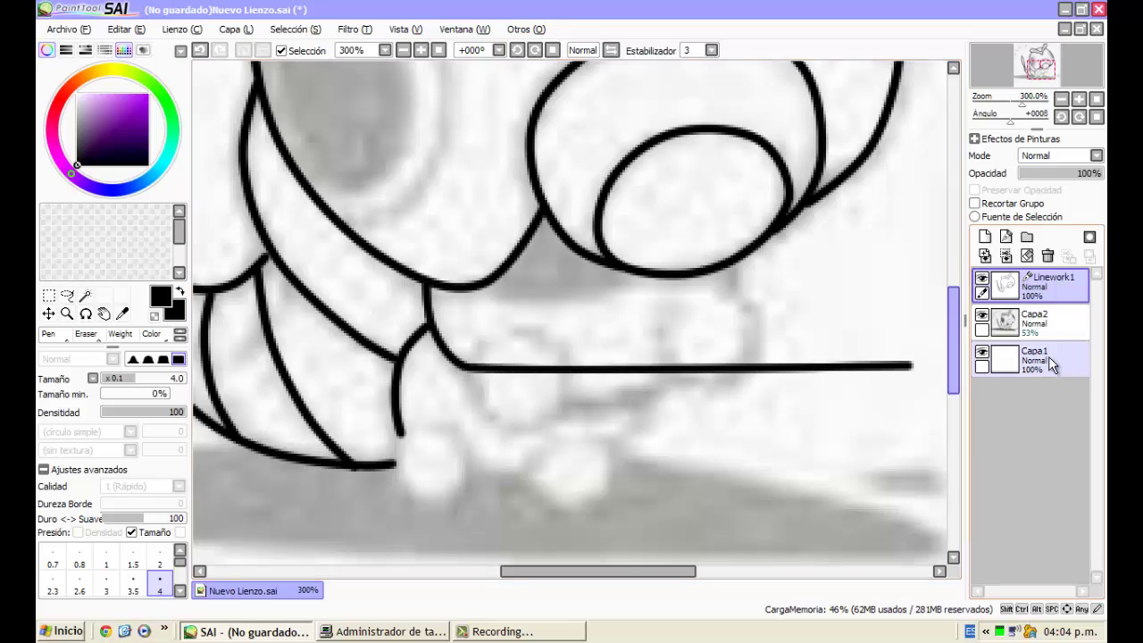
key("Return")
Trace the curved lower edge of the shaded mouth area from the chin to the underside of the nose
scroll(533, 288, "up", 2)
left_click(477, 276)
left_click(618, 297)
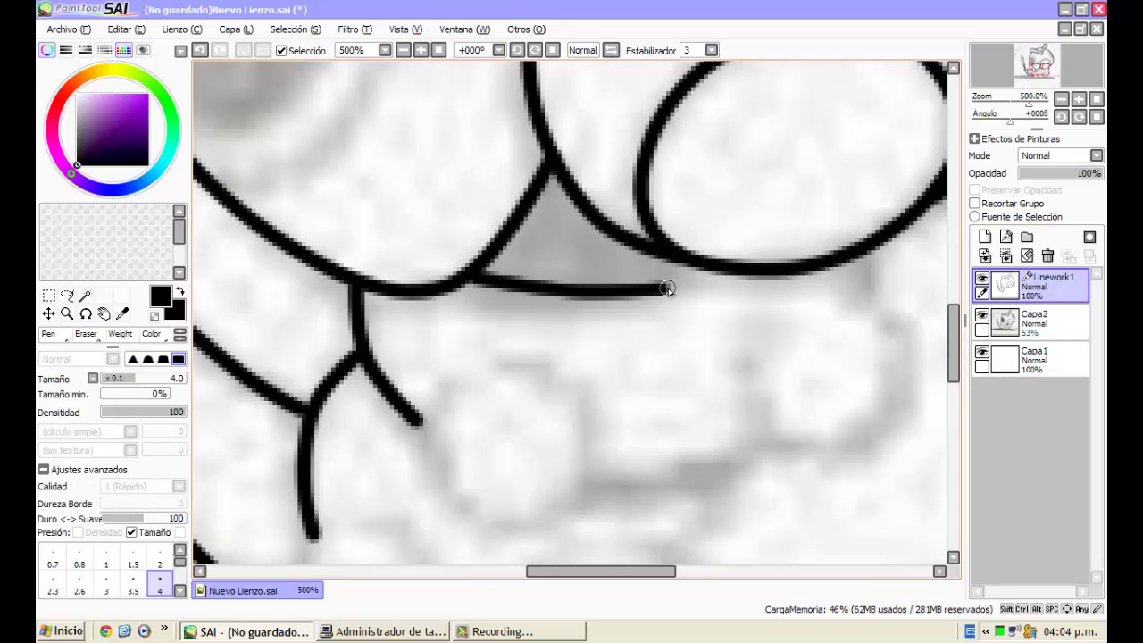
double_click(724, 272)
scroll(554, 283, "down", 4)
scroll(648, 275, "up", 4)
scroll(648, 304, "down", 4)
scroll(525, 337, "up", 3)
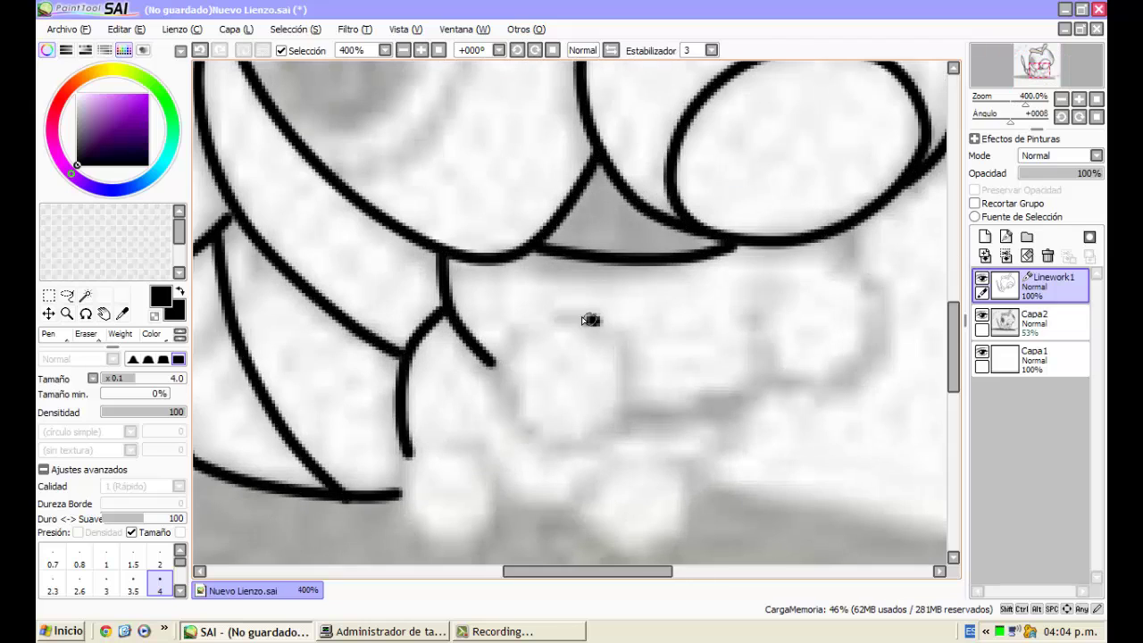
Trace the two round upper paws beneath the face as closed curves
mouse_move(503, 396)
left_mouse_down()
mouse_move(575, 443)
mouse_move(613, 427)
mouse_move(626, 364)
mouse_move(600, 325)
left_mouse_up()
key("ctrl")
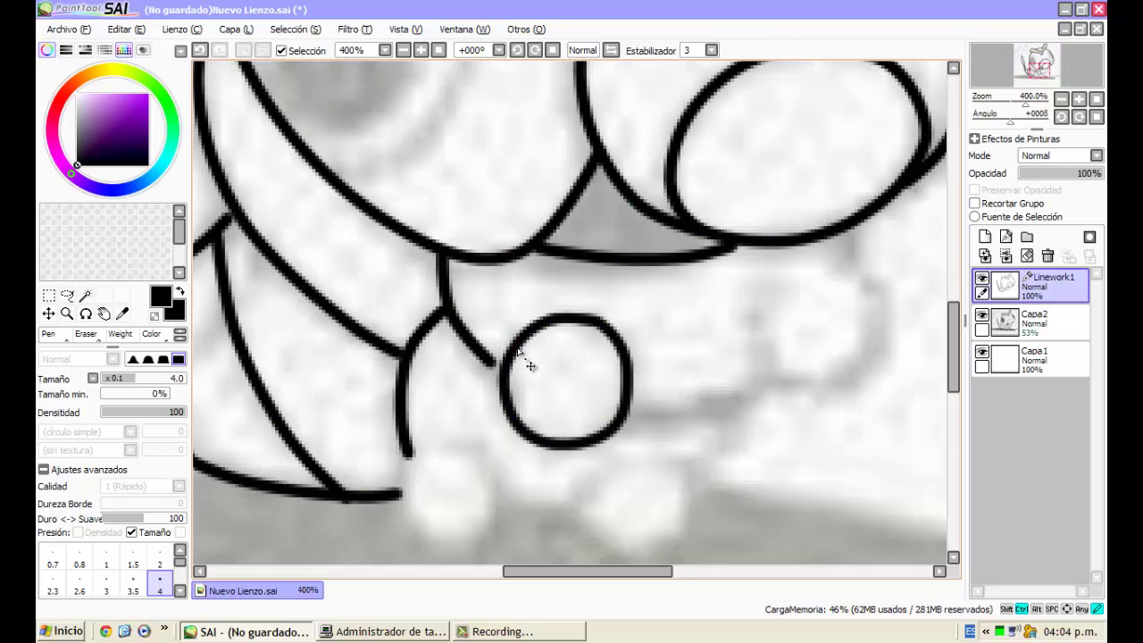
scroll(517, 346, "down", 3)
scroll(629, 345, "up", 3)
mouse_move(632, 270)
left_mouse_down()
mouse_move(563, 309)
mouse_move(561, 365)
mouse_move(592, 391)
mouse_move(658, 388)
mouse_move(677, 359)
mouse_move(672, 288)
left_mouse_up()
scroll(598, 306, "down", 2)
scroll(534, 350, "up", 2)
Trace the curved underside line joining the two upper paws and extend the nearby leg line to the left paw
mouse_move(496, 384)
left_mouse_down()
mouse_move(585, 372)
mouse_move(647, 343)
left_mouse_up()
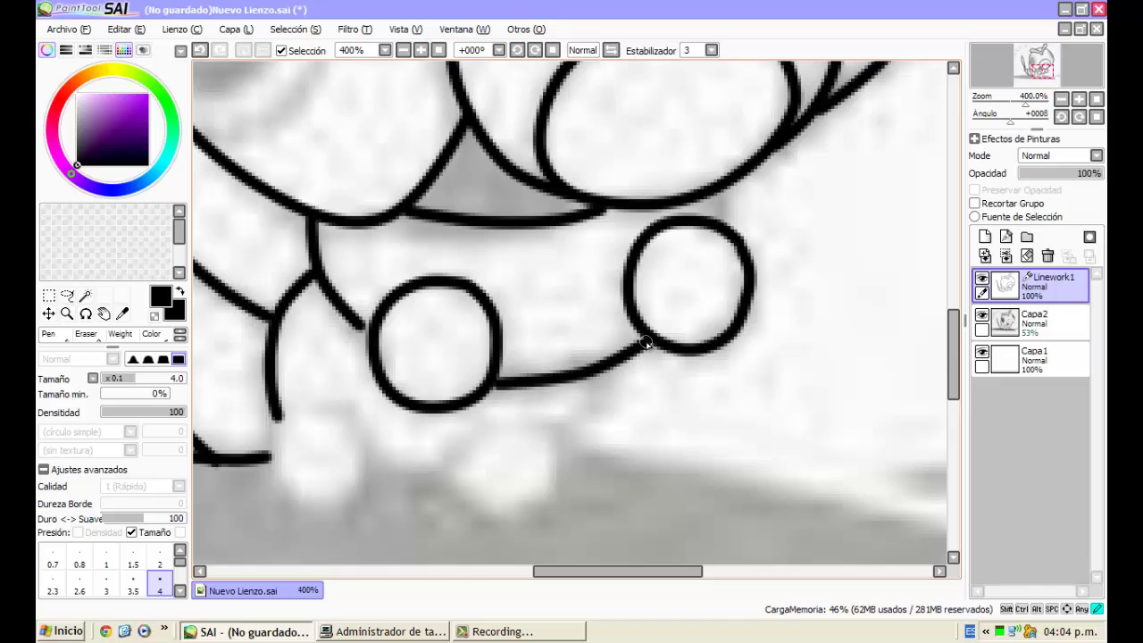
left_click_drag(500, 385, 498, 391)
left_click_drag(362, 326, 370, 335)
scroll(420, 331, "down", 4)
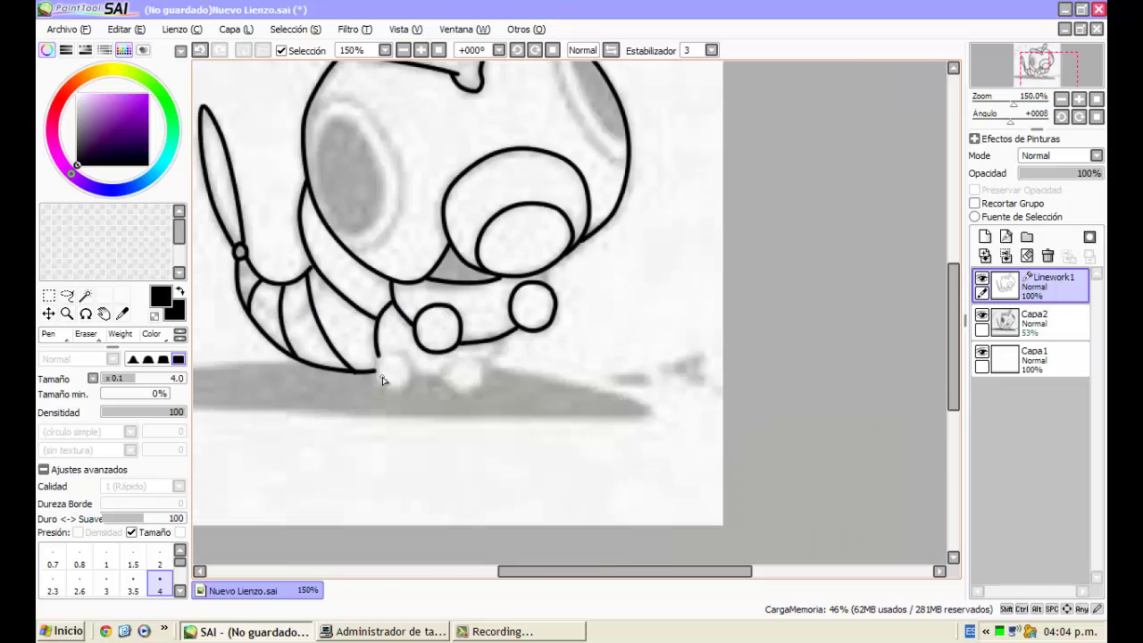
Trace the round lower left foot and the short belly line extending from its right side
scroll(402, 356, "up", 5)
mouse_move(413, 297)
left_mouse_down()
mouse_move(372, 321)
mouse_move(359, 368)
mouse_move(382, 413)
mouse_move(446, 426)
left_mouse_up()
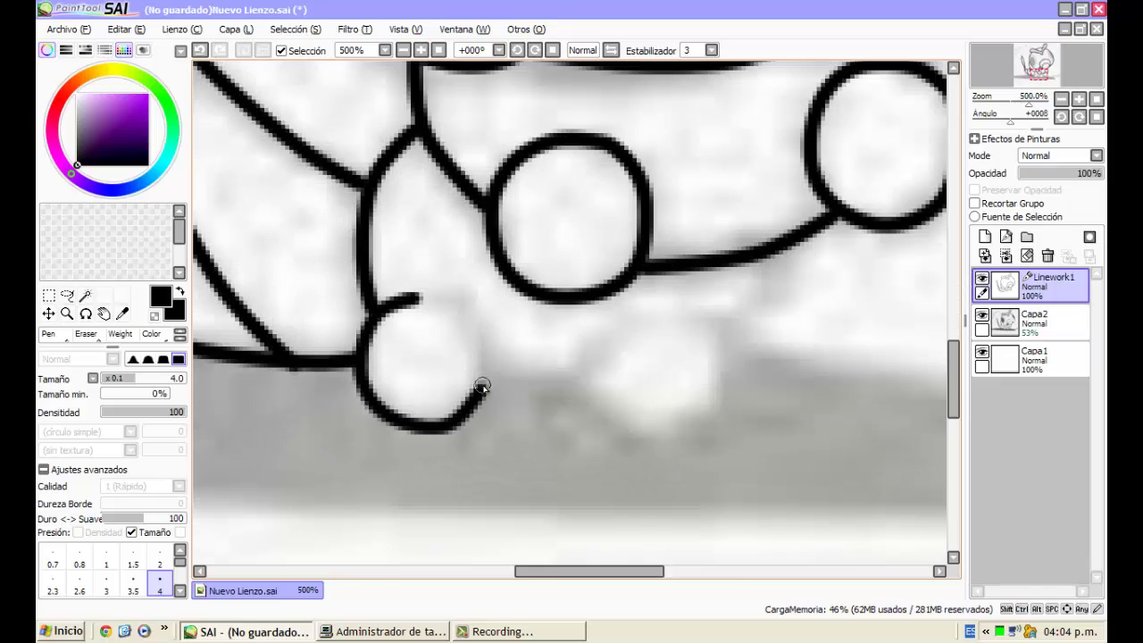
mouse_move(481, 386)
left_mouse_down()
mouse_move(473, 321)
mouse_move(416, 298)
left_mouse_up()
scroll(416, 298, "up", 1)
left_click_drag(437, 360, 520, 361)
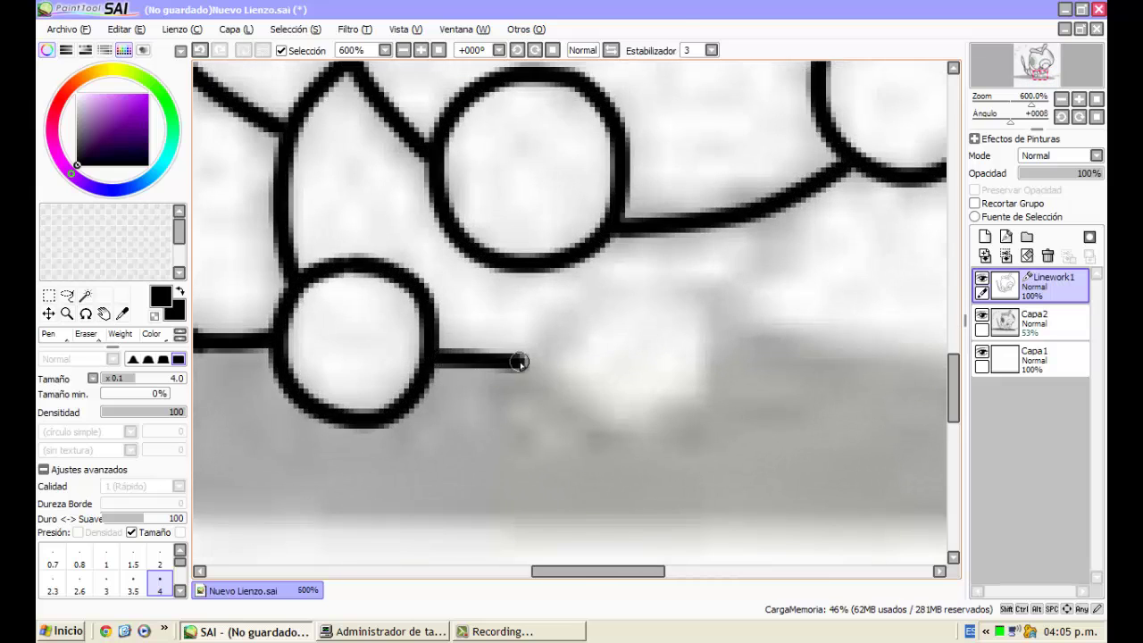
scroll(520, 362, "down", 3)
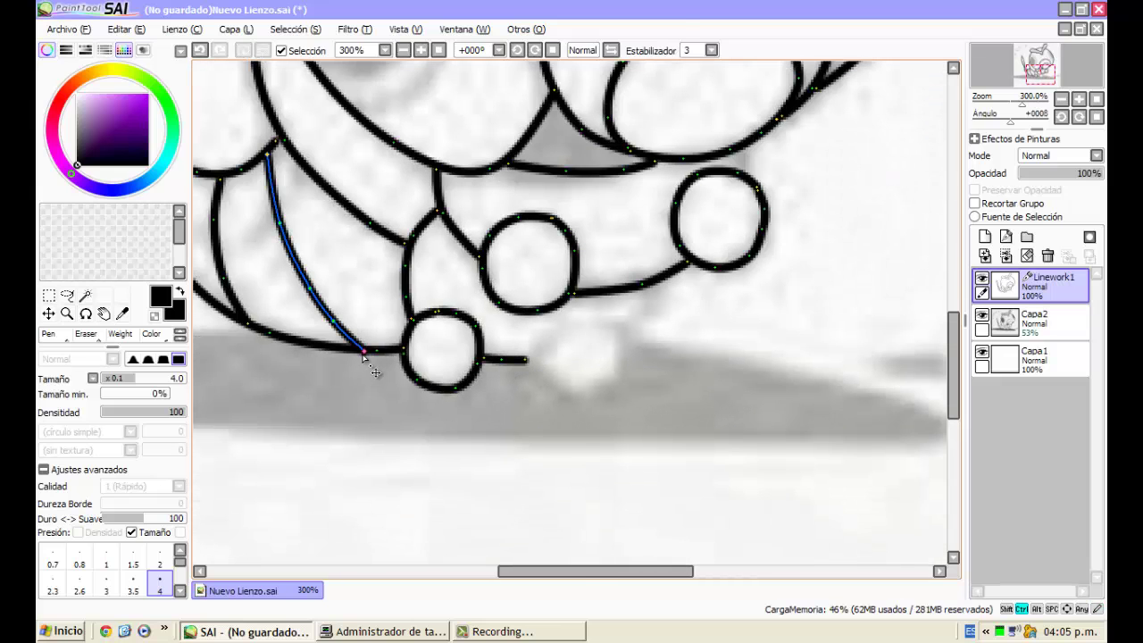
Trace the second round lower foot at the end of the belly line and refine its curve points
scroll(516, 350, "up", 2)
mouse_move(465, 333)
left_mouse_down()
mouse_move(437, 346)
mouse_move(425, 372)
mouse_move(443, 423)
mouse_move(491, 444)
left_mouse_up()
mouse_move(554, 407)
left_mouse_down()
mouse_move(560, 381)
mouse_move(541, 336)
mouse_move(552, 335)
mouse_move(502, 314)
left_mouse_up()
key("ctrl")
left_click_drag(421, 390, 423, 388)
left_click_drag(513, 319, 540, 339)
Complete the short lines joining the lower right foot to the underside line and the right paw to the head
mouse_move(595, 297)
left_mouse_down()
mouse_move(555, 349)
mouse_move(597, 309)
left_mouse_up()
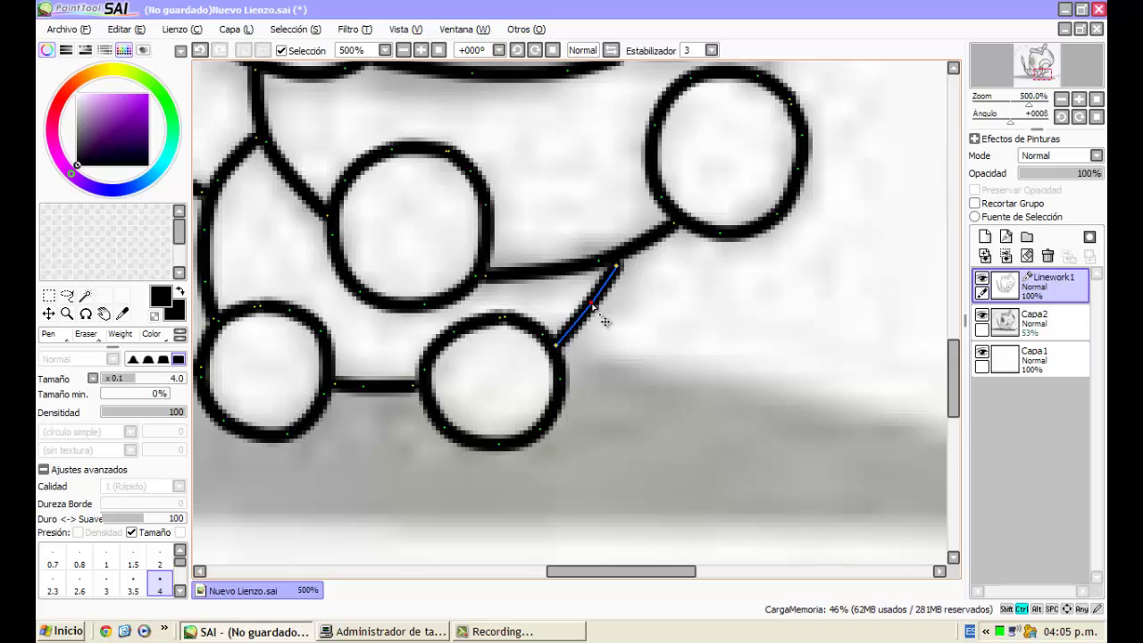
scroll(541, 326, "down", 5)
scroll(583, 280, "up", 5)
scroll(572, 251, "down", 6)
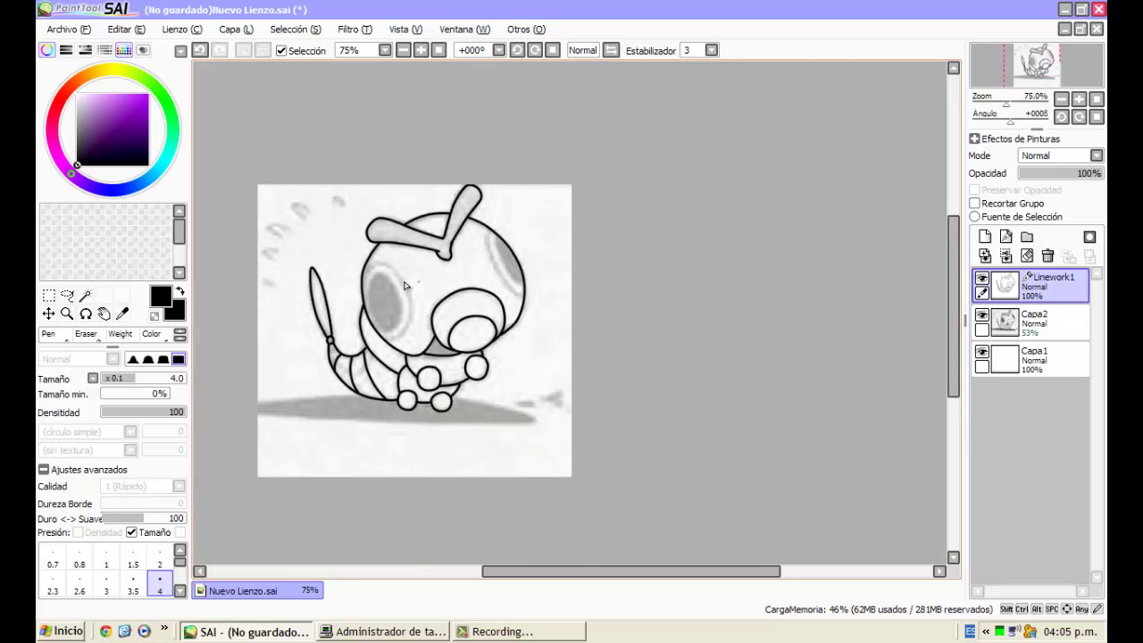
Set the line size to 3 and trace the outer outline of the left eye
scroll(447, 299, "up", 2)
left_click(105, 585)
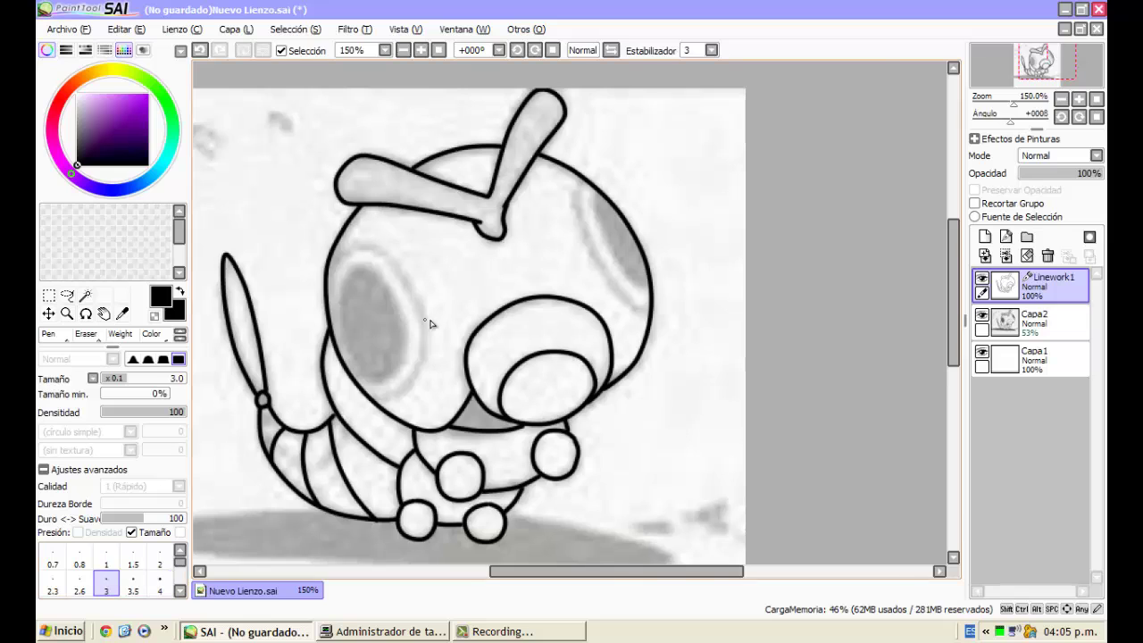
scroll(340, 274, "up", 4)
mouse_move(354, 220)
left_mouse_down()
mouse_move(438, 170)
mouse_move(521, 198)
mouse_move(618, 327)
mouse_move(590, 439)
mouse_move(538, 483)
mouse_move(463, 488)
left_mouse_up()
scroll(613, 335, "down", 4)
scroll(614, 330, "up", 3)
key("ctrl")
scroll(579, 192, "down", 4)
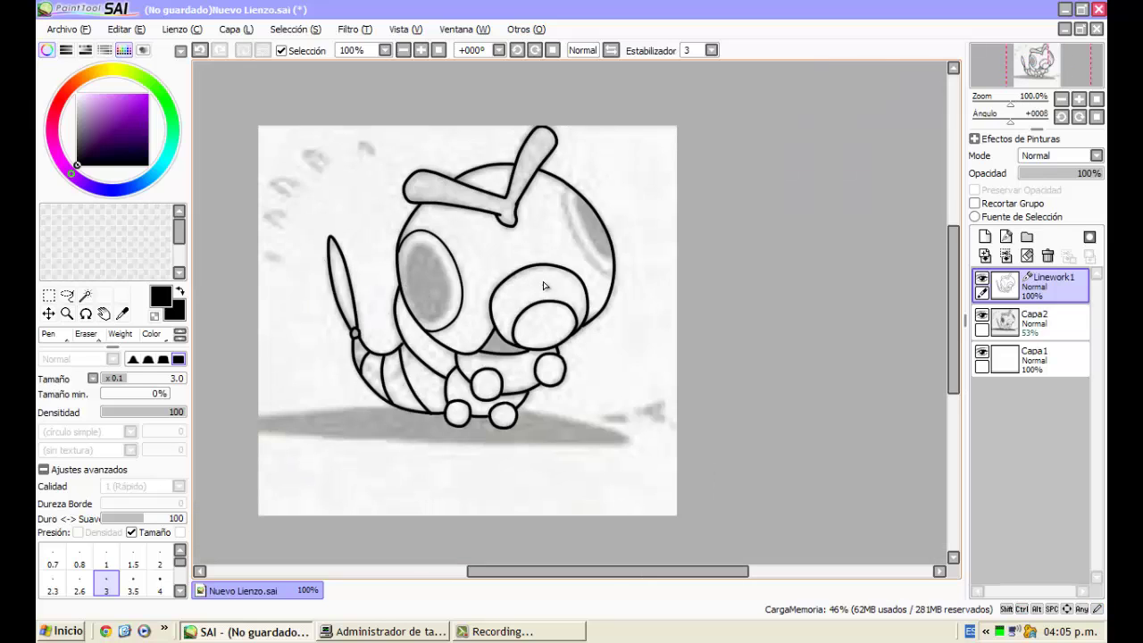
Trace the outer outline of the right eye along the edge of the head
scroll(572, 129, "up", 6)
mouse_move(554, 111)
left_mouse_down()
mouse_move(552, 203)
mouse_move(588, 273)
mouse_move(592, 333)
mouse_move(625, 415)
mouse_move(711, 512)
mouse_move(779, 534)
left_mouse_up()
scroll(554, 204, "down", 1)
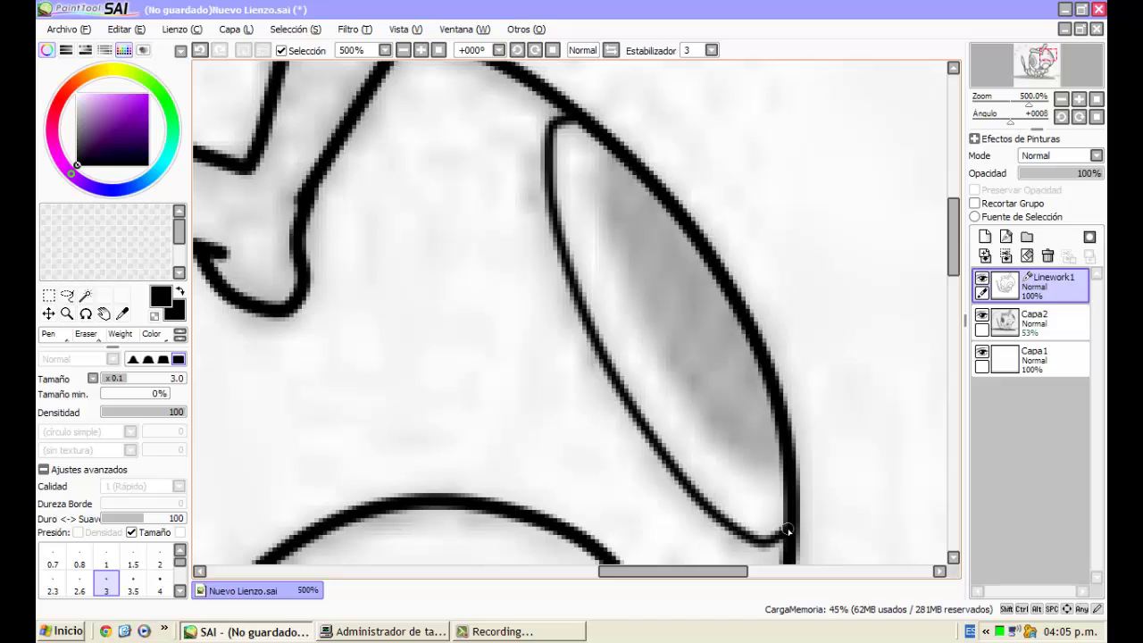
scroll(465, 401, "down", 3)
Trace the closed outline of the gray pupil inside the left eye
scroll(425, 408, "up", 2)
scroll(385, 230, "up", 1)
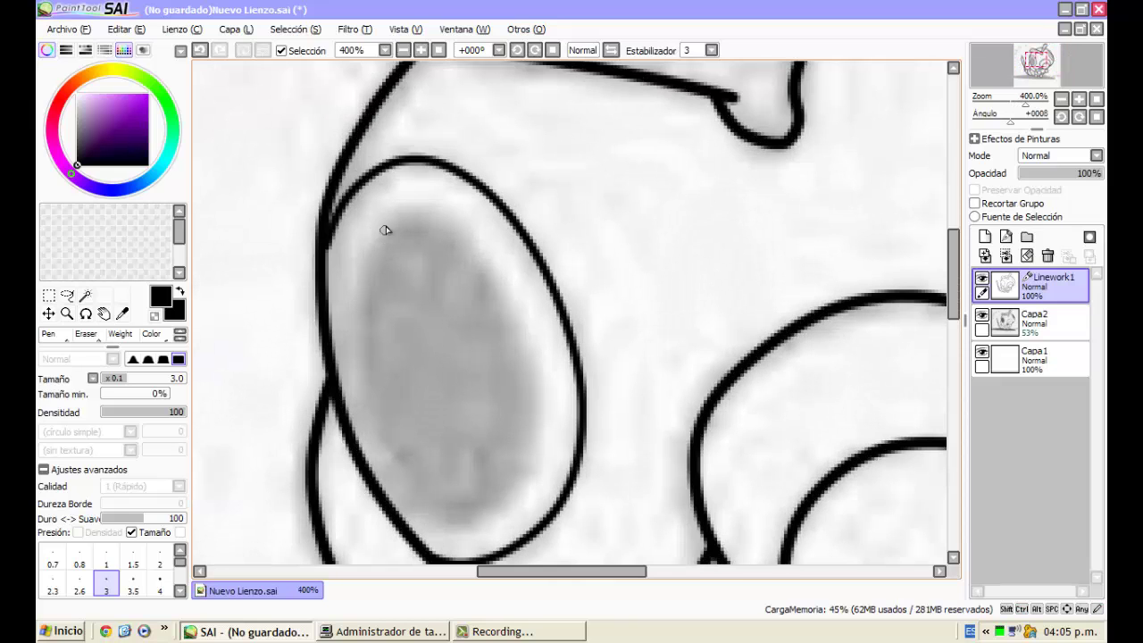
mouse_move(370, 298)
left_mouse_down()
mouse_move(376, 414)
mouse_move(415, 501)
mouse_move(463, 526)
mouse_move(512, 494)
mouse_move(545, 423)
mouse_move(497, 283)
mouse_move(462, 230)
mouse_move(421, 209)
mouse_move(386, 221)
left_mouse_up()
Reshape the left pupil's outline by moving its curve points into a smooth oval around the gray area
left_click_drag(373, 293, 375, 241)
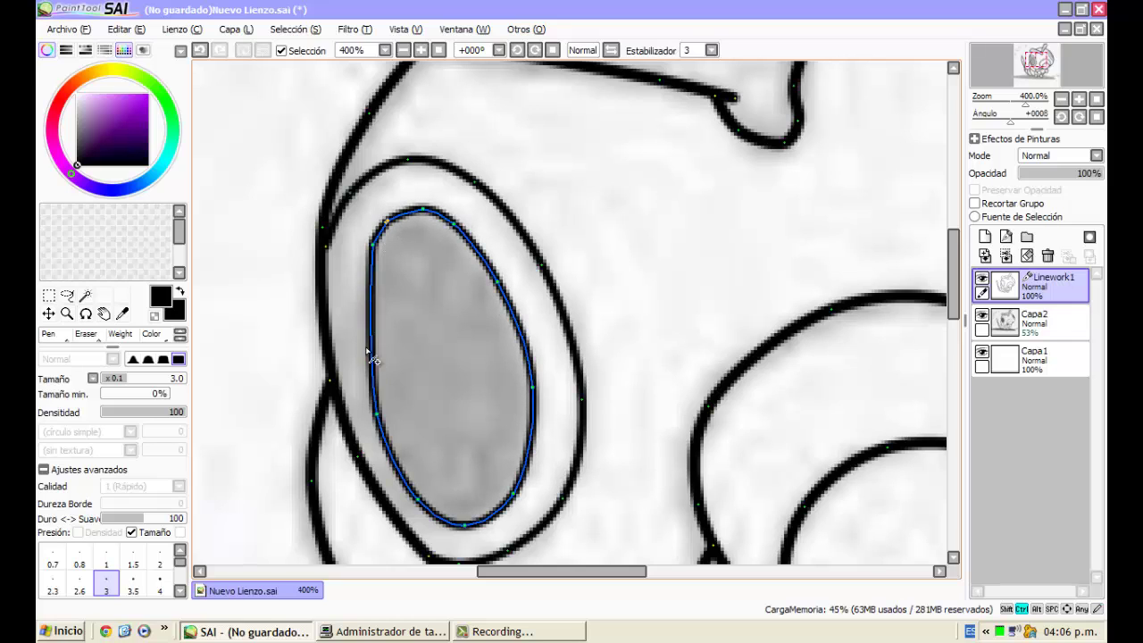
left_click_drag(369, 354, 365, 337)
left_click_drag(394, 455, 372, 415)
left_click_drag(367, 324, 363, 329)
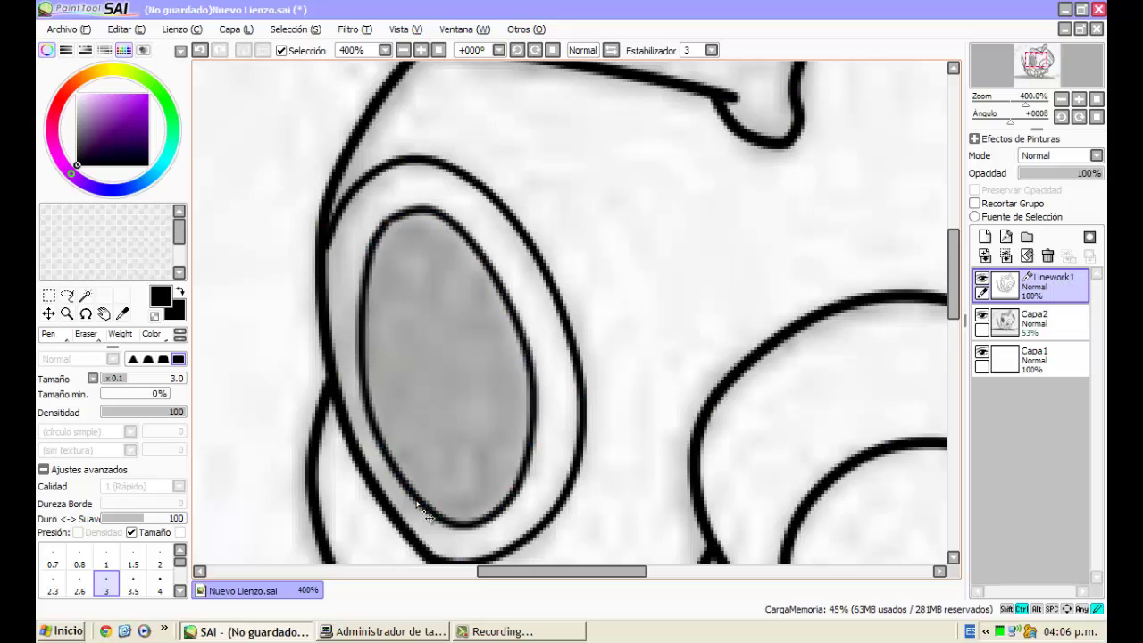
left_click_drag(419, 502, 416, 505)
left_click_drag(501, 290, 505, 284)
scroll(461, 229, "down", 4)
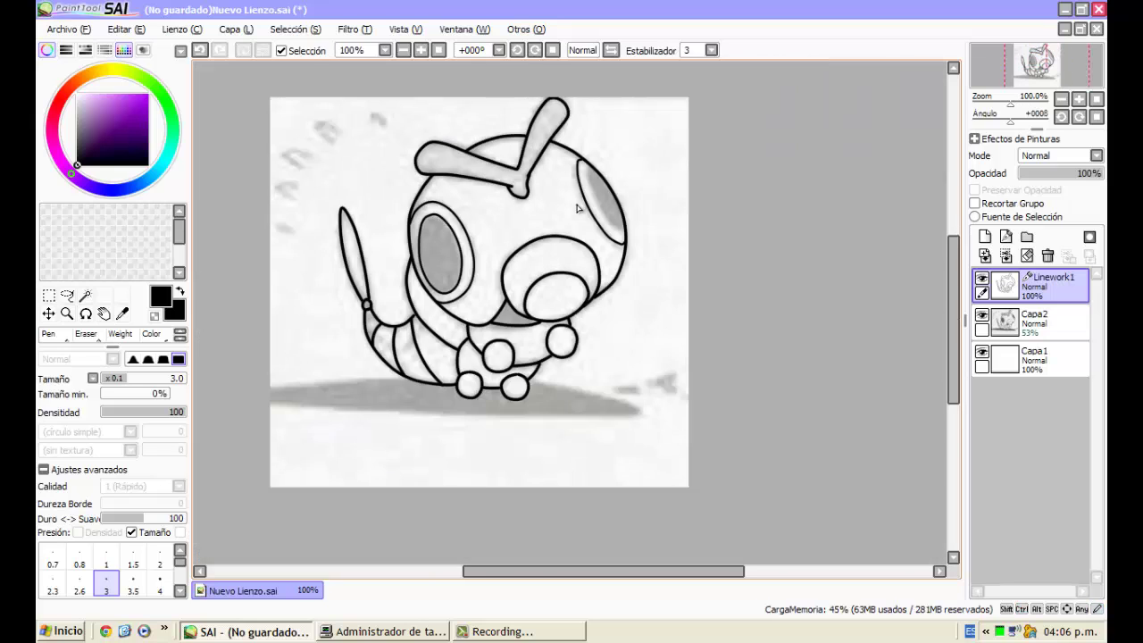
Trace the inner edge of the gray pupil in the right eye
scroll(583, 202, "up", 5)
mouse_move(599, 146)
left_mouse_down()
mouse_move(589, 218)
mouse_move(615, 308)
mouse_move(735, 480)
mouse_move(791, 478)
left_mouse_up()
scroll(790, 478, "down", 6)
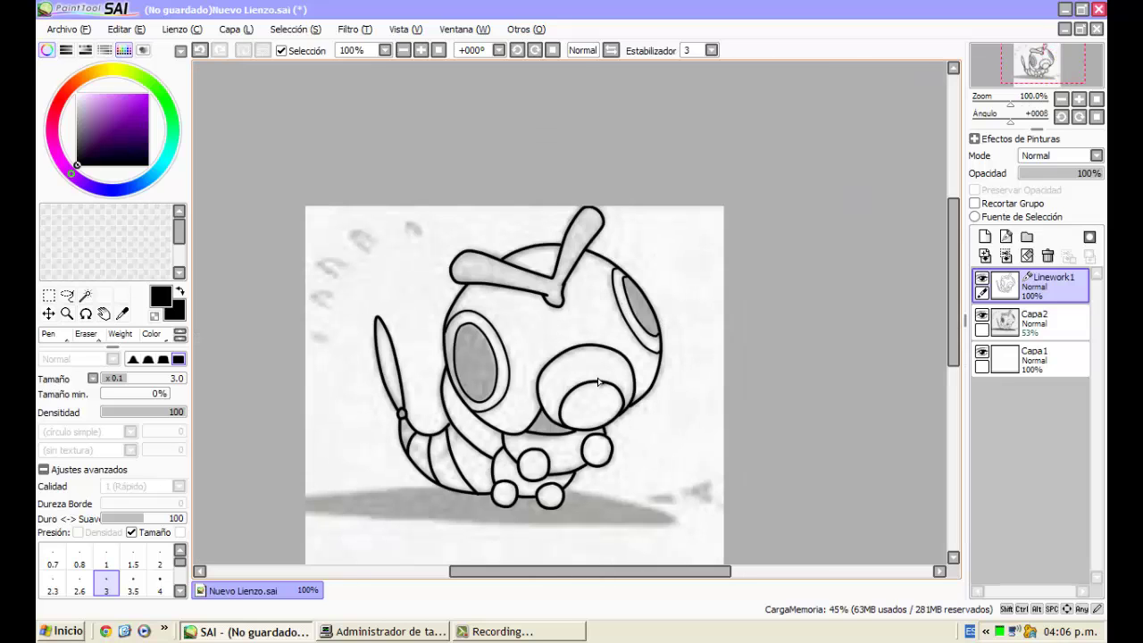
Hide the sketch layer Capa2 and inspect the line art on the white background
left_click(982, 315)
left_click_drag(553, 385, 572, 312)
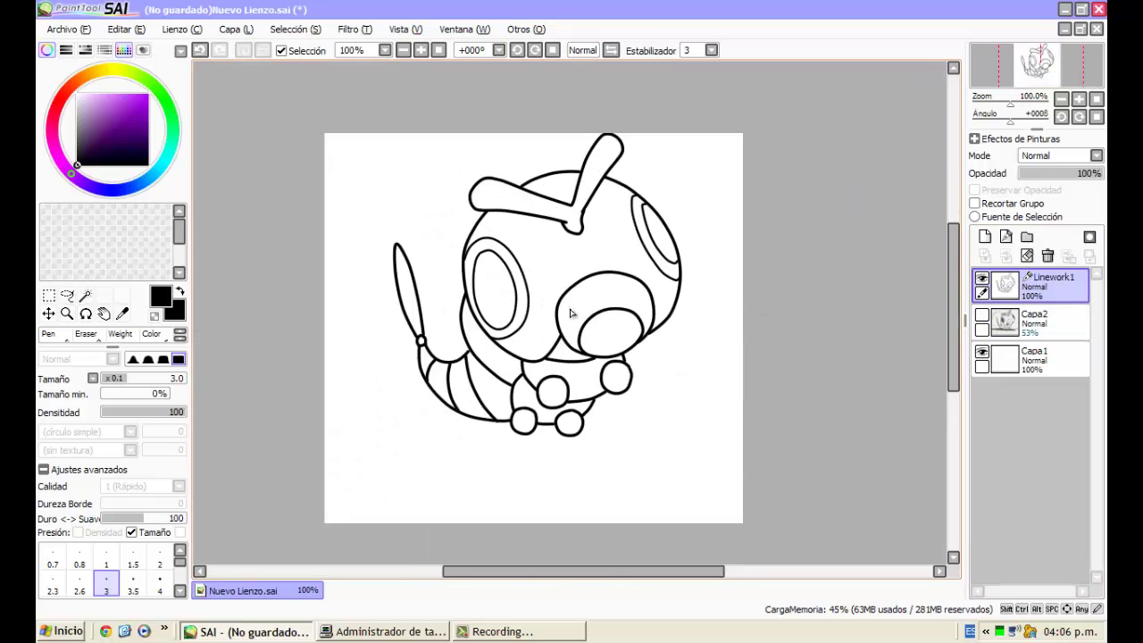
left_click(983, 316)
left_click(983, 316)
scroll(570, 299, "up", 2)
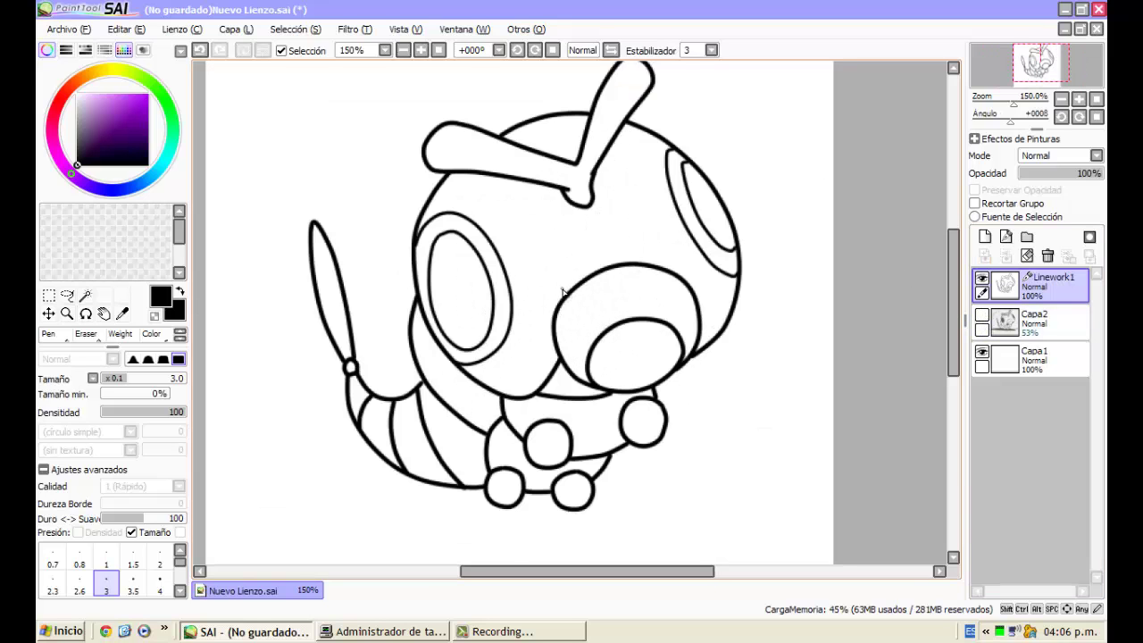
scroll(584, 384, "up", 1)
scroll(597, 366, "down", 4)
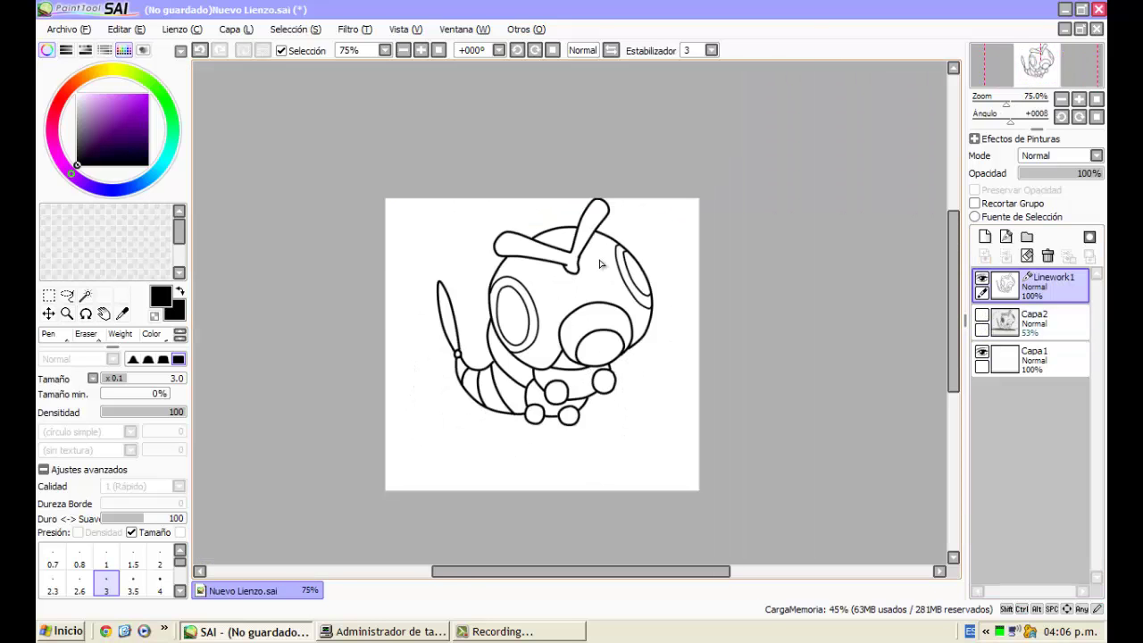
Nudge the curve points at the right side of the nose and where the rear body lines meet
scroll(603, 267, "up", 3)
left_click_drag(649, 382, 645, 375)
scroll(632, 349, "down", 2)
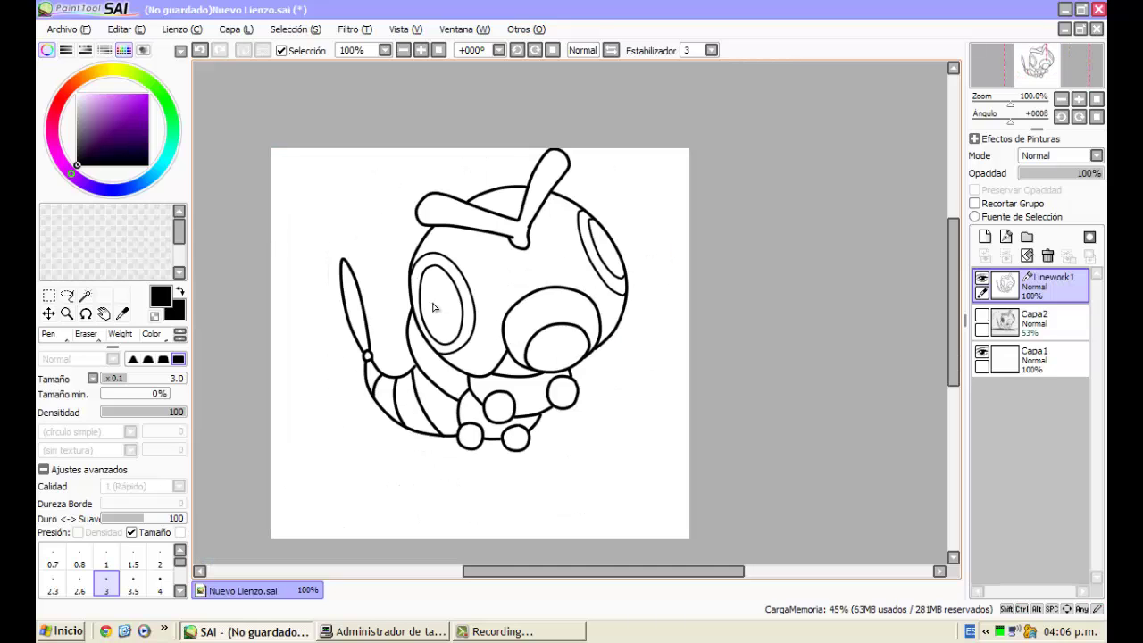
scroll(423, 374, "up", 2)
left_click_drag(415, 357, 418, 348)
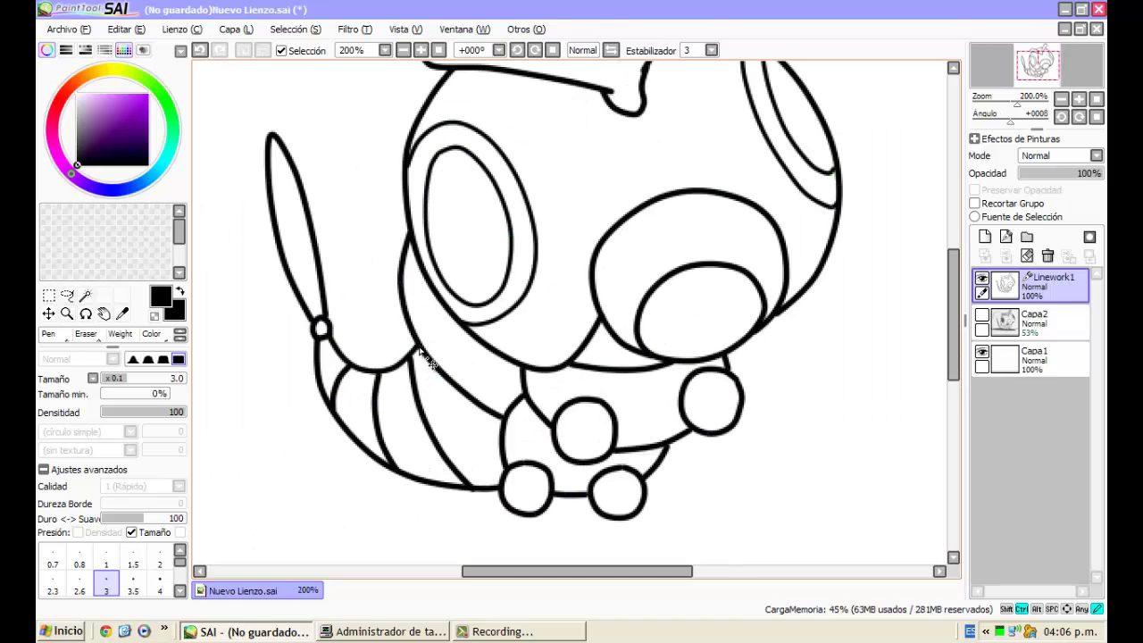
scroll(446, 368, "down", 1)
scroll(453, 370, "down", 1)
scroll(526, 183, "up", 2)
scroll(541, 177, "down", 3)
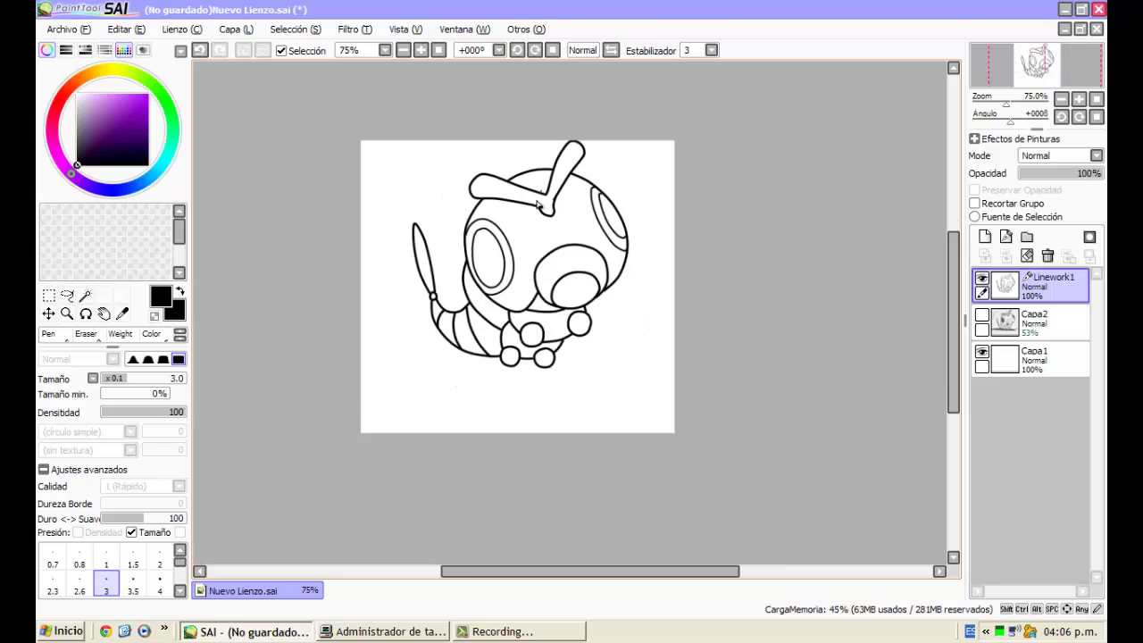
Move the whole Linework1 drawing slightly down on the canvas with the Move tool
left_click(49, 314)
left_click_drag(495, 277, 494, 292)
scroll(575, 144, "up", 2)
scroll(575, 143, "down", 2)
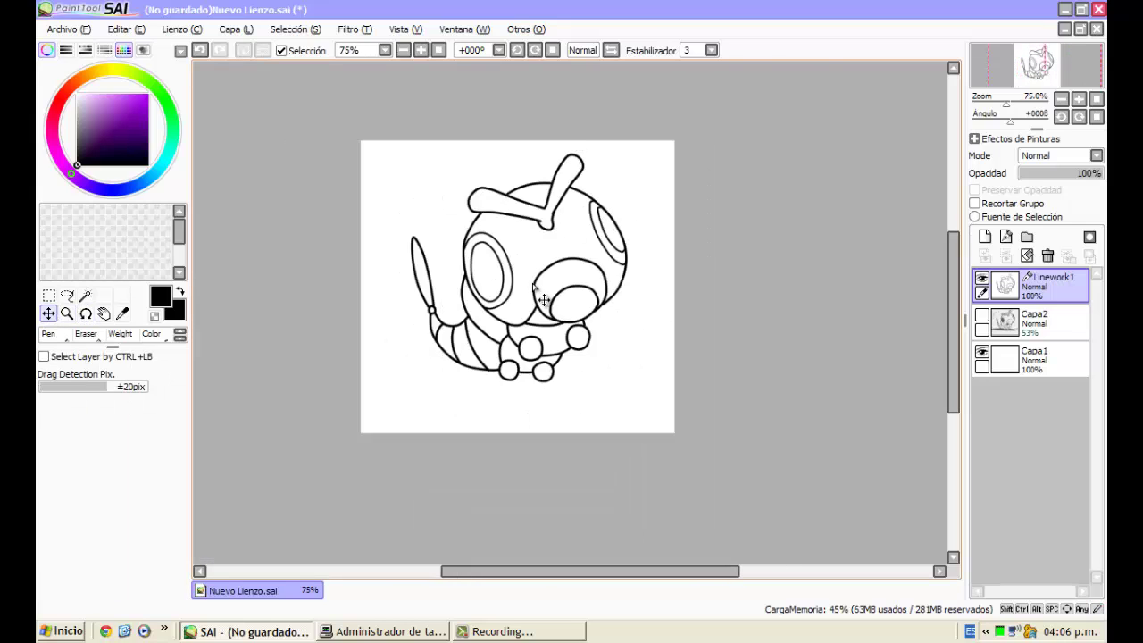
Activate the Pressure tool for adjusting line thickness at the linework's curve points
scroll(532, 285, "up", 1)
scroll(536, 295, "up", 1)
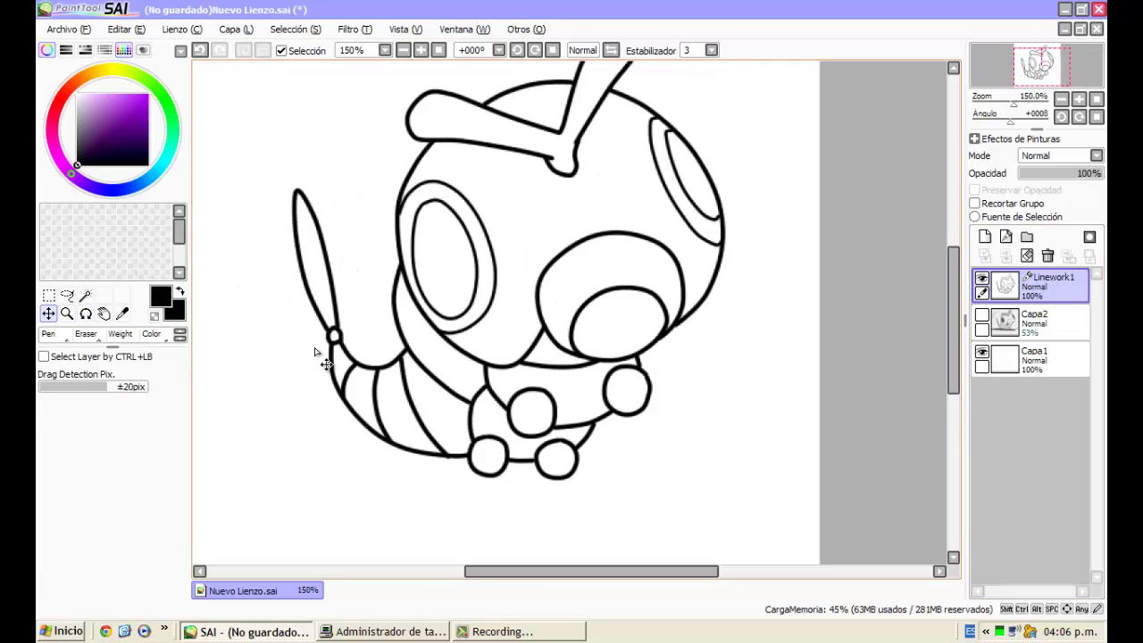
scroll(78, 344, "down", 1)
left_click(89, 334)
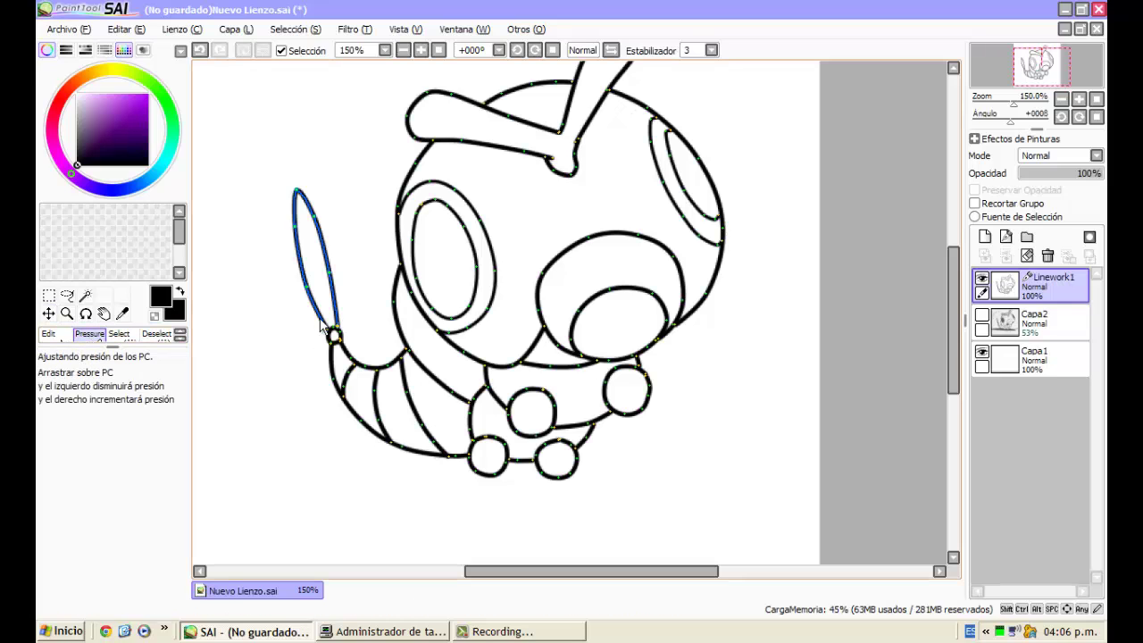
scroll(393, 320, "down", 1)
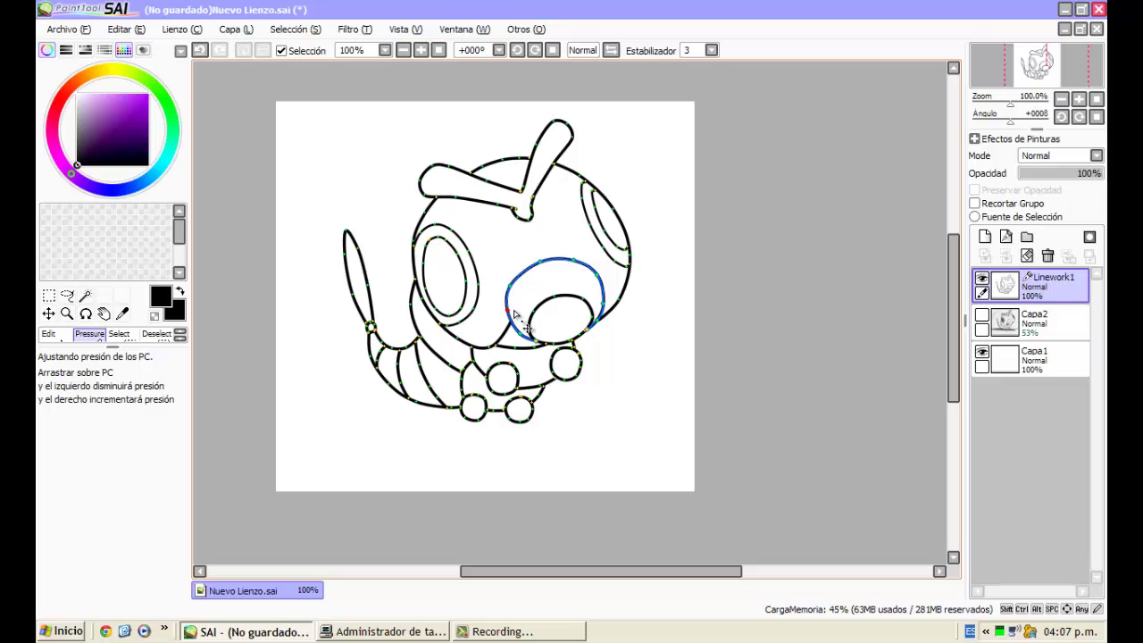
scroll(514, 275, "up", 2)
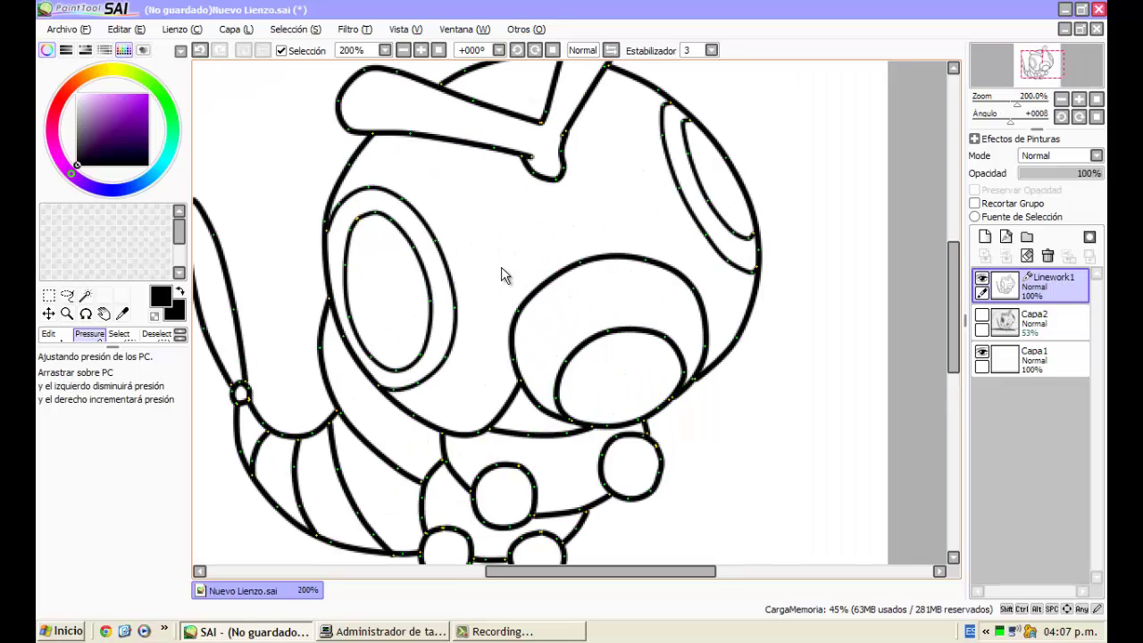
Hide the Linework1 layer and show Capa2 to examine the original sketch on its own
left_click(984, 279)
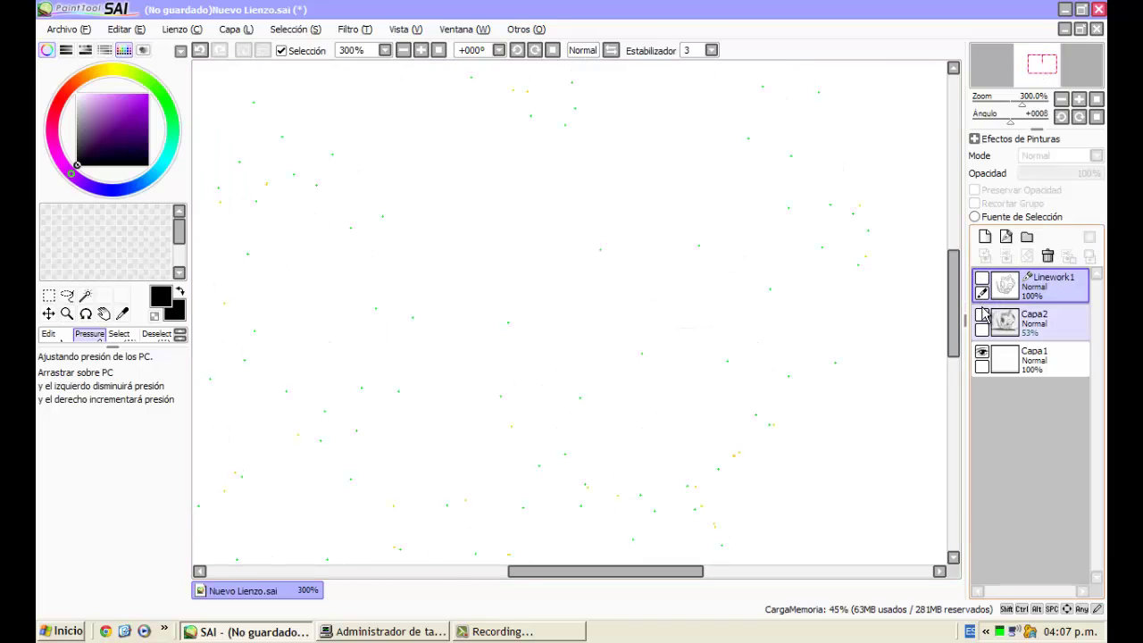
left_click(984, 316)
scroll(627, 254, "down", 4)
scroll(627, 250, "up", 2)
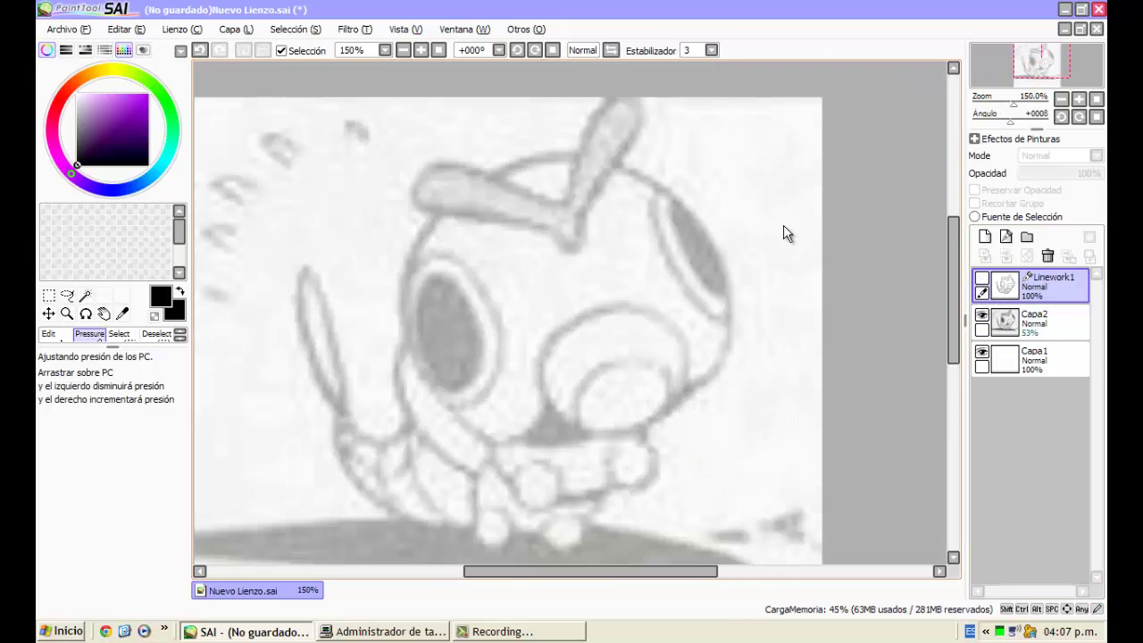
Hide the Capa2 sketch, show the Linework1 layer again, and enlarge the tool list to reveal more linework tools
left_click(983, 315)
left_click(983, 279)
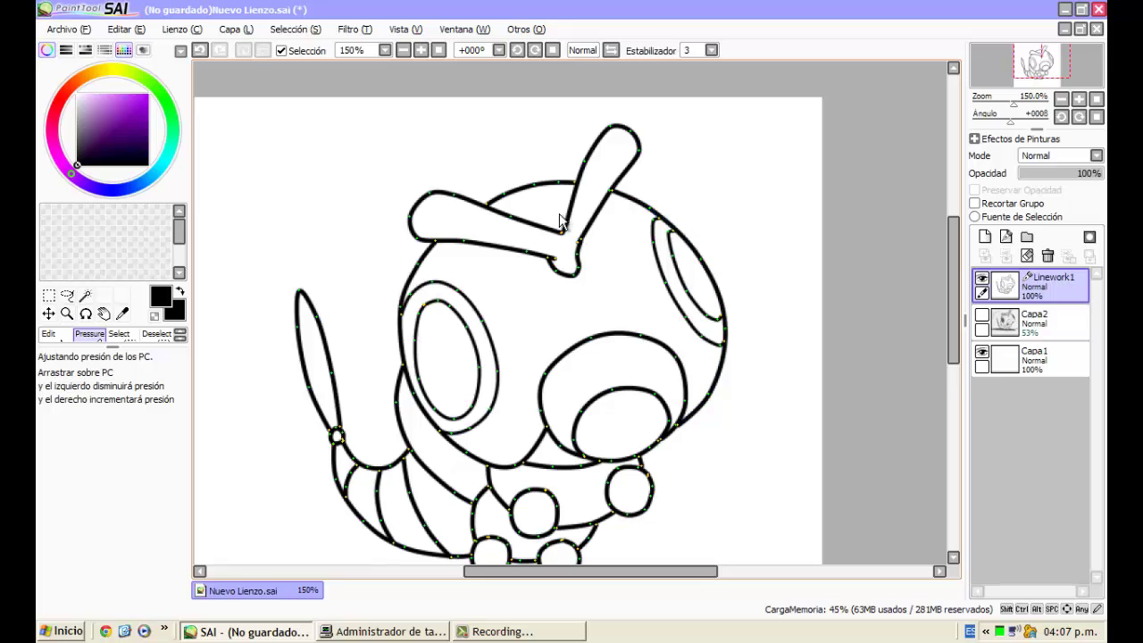
scroll(548, 225, "up", 1)
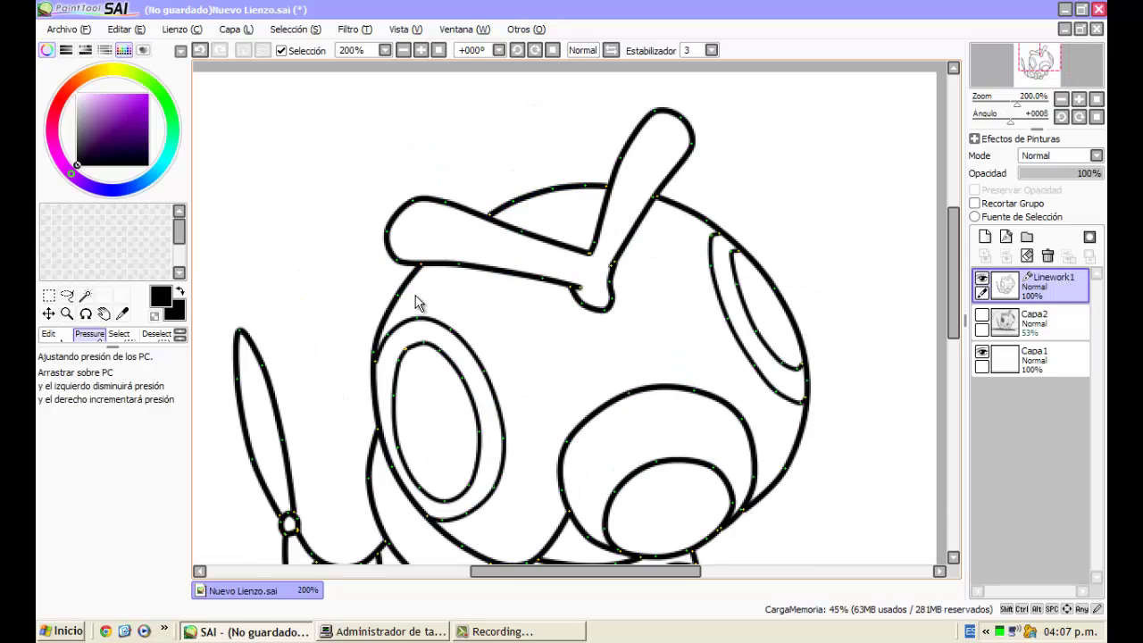
scroll(413, 304, "up", 1)
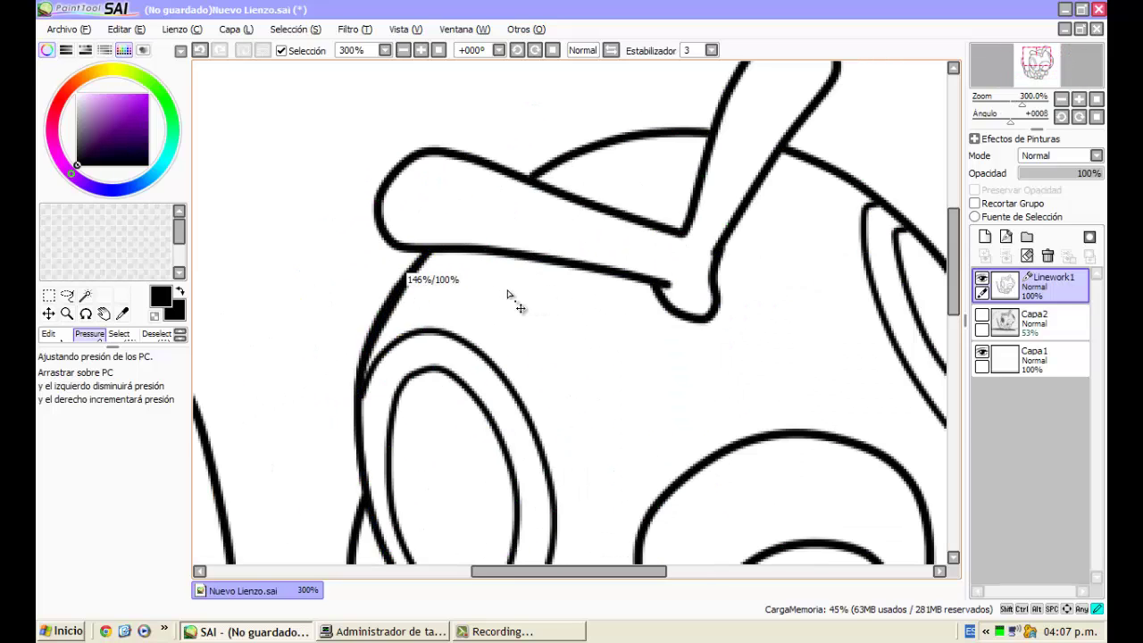
scroll(354, 253, "down", 1)
scroll(573, 247, "down", 2)
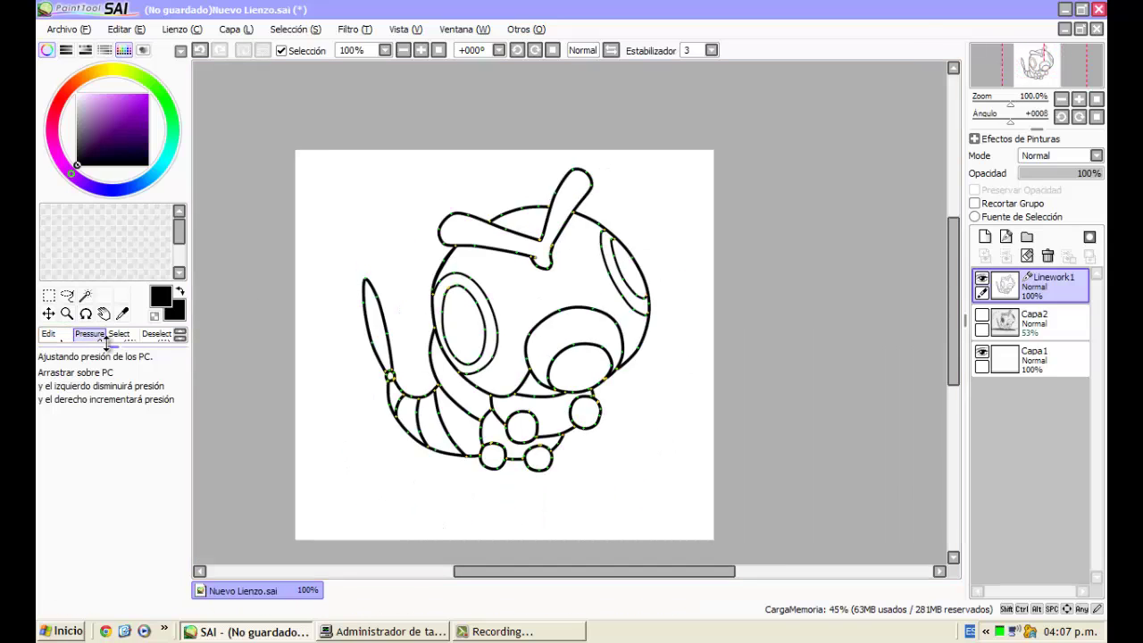
left_click_drag(113, 342, 101, 377)
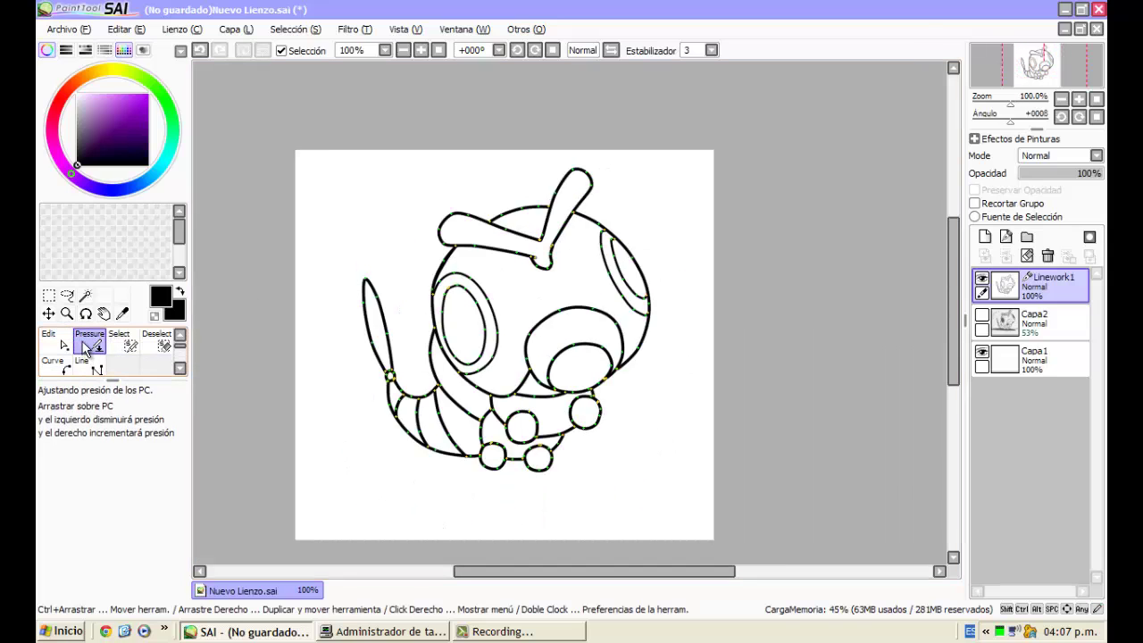
Try thickening the tail spike's tip with the Pressure tool, then thin the tip and the adjacent point on its inner side to 69%
scroll(371, 277, "up", 4)
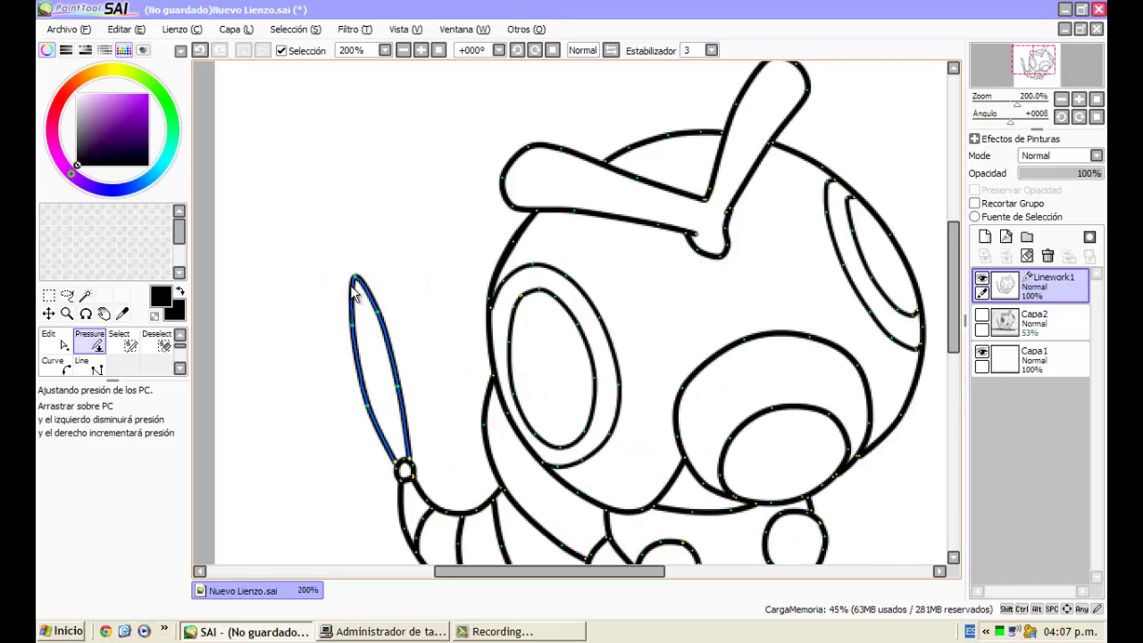
mouse_move(372, 277)
left_mouse_down()
mouse_move(480, 278)
mouse_move(369, 283)
left_mouse_up()
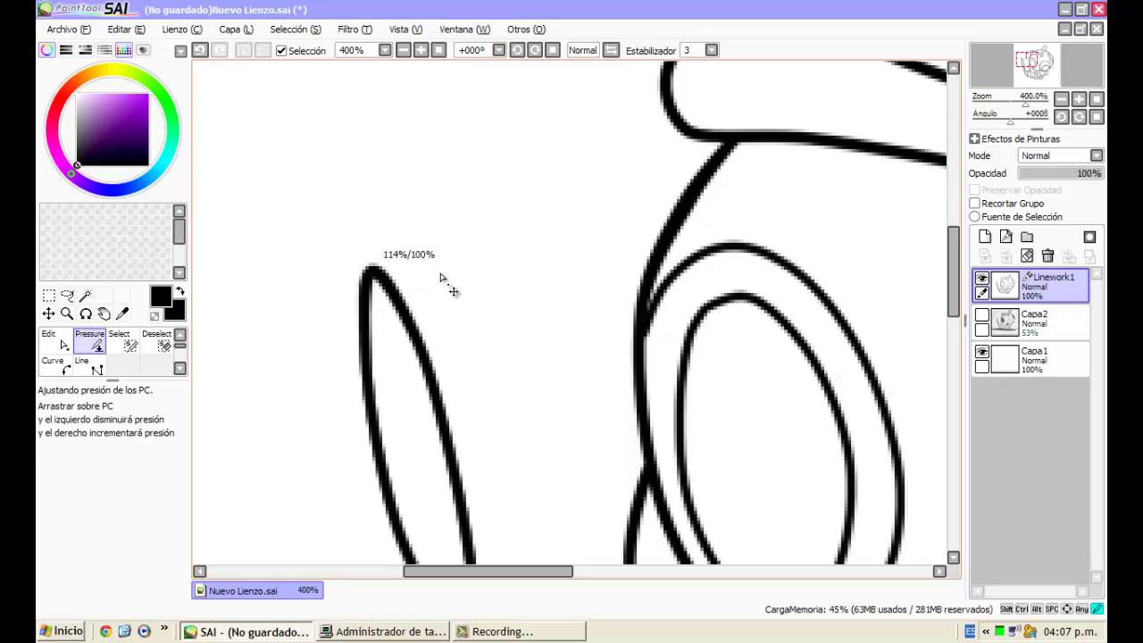
mouse_move(441, 277)
left_mouse_down()
mouse_move(669, 298)
mouse_move(718, 287)
left_mouse_up()
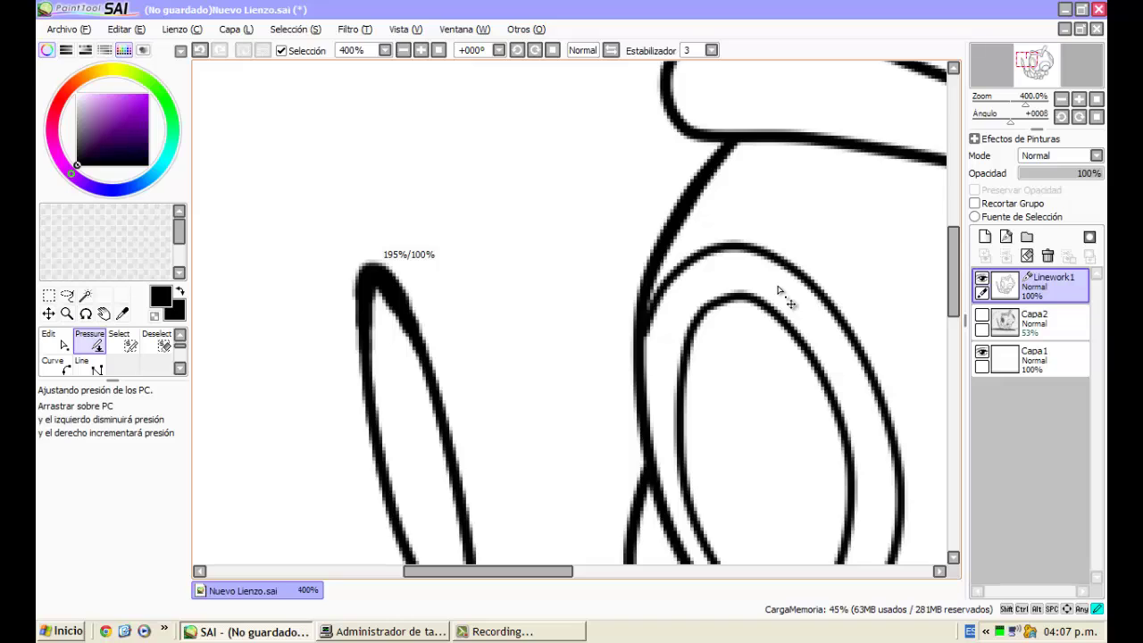
mouse_move(740, 292)
left_mouse_down()
mouse_move(156, 312)
mouse_move(965, 307)
mouse_move(65, 338)
mouse_move(48, 327)
mouse_move(214, 325)
mouse_move(158, 329)
left_mouse_up()
scroll(389, 257, "down", 2)
scroll(382, 284, "up", 1)
left_click_drag(383, 302, 280, 319)
left_click_drag(425, 298, 319, 322)
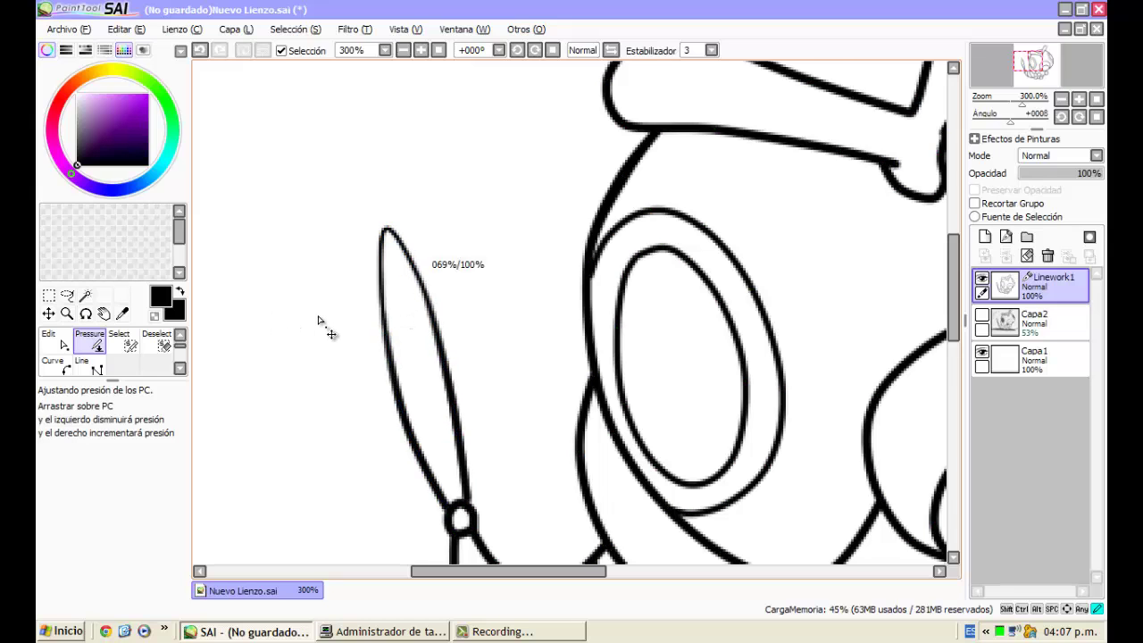
Thin the lower ends of the tail spike's outline where they meet the small ring, using about 50% pressure
scroll(447, 482, "down", 1)
scroll(447, 483, "up", 2)
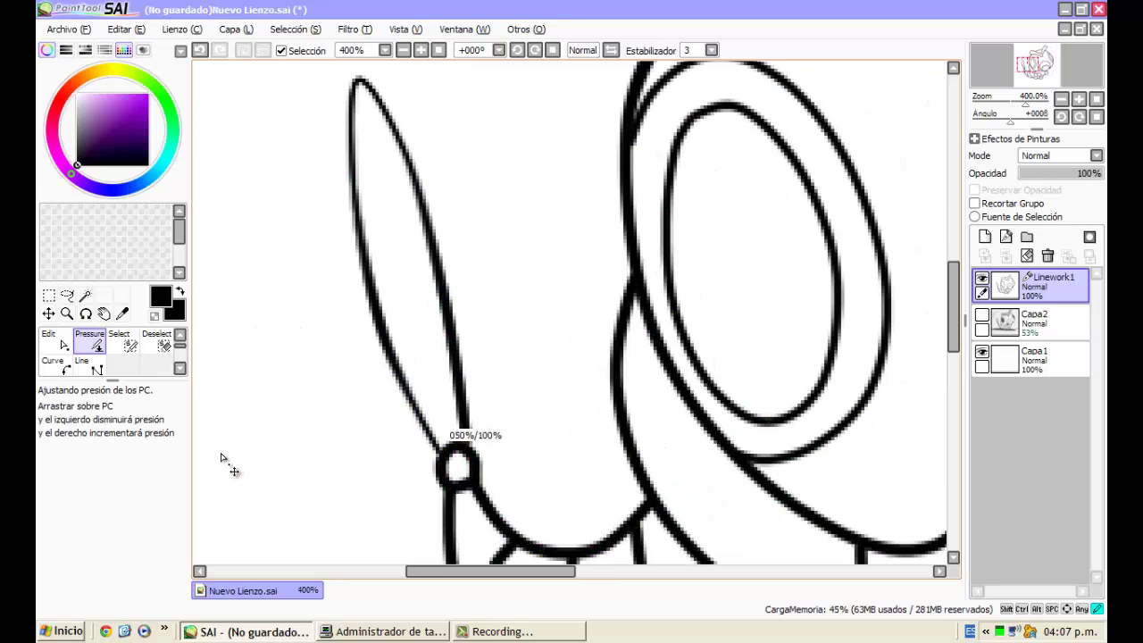
left_click_drag(347, 464, 364, 465)
mouse_move(466, 444)
left_mouse_down()
mouse_move(325, 458)
mouse_move(351, 466)
left_mouse_up()
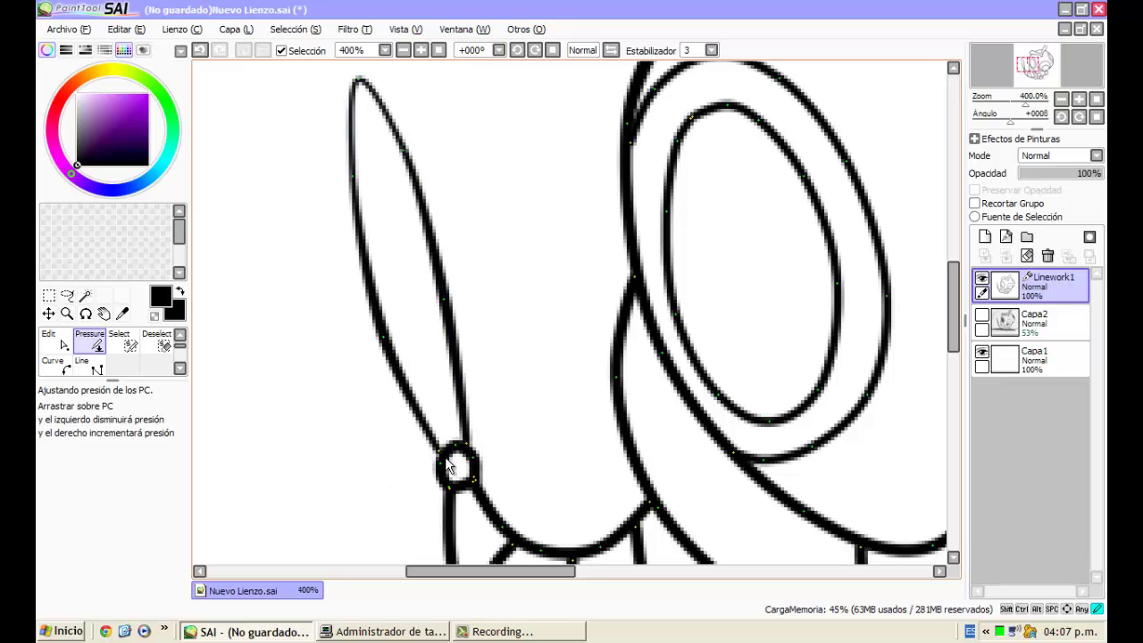
scroll(447, 457, "down", 2)
scroll(434, 457, "up", 1)
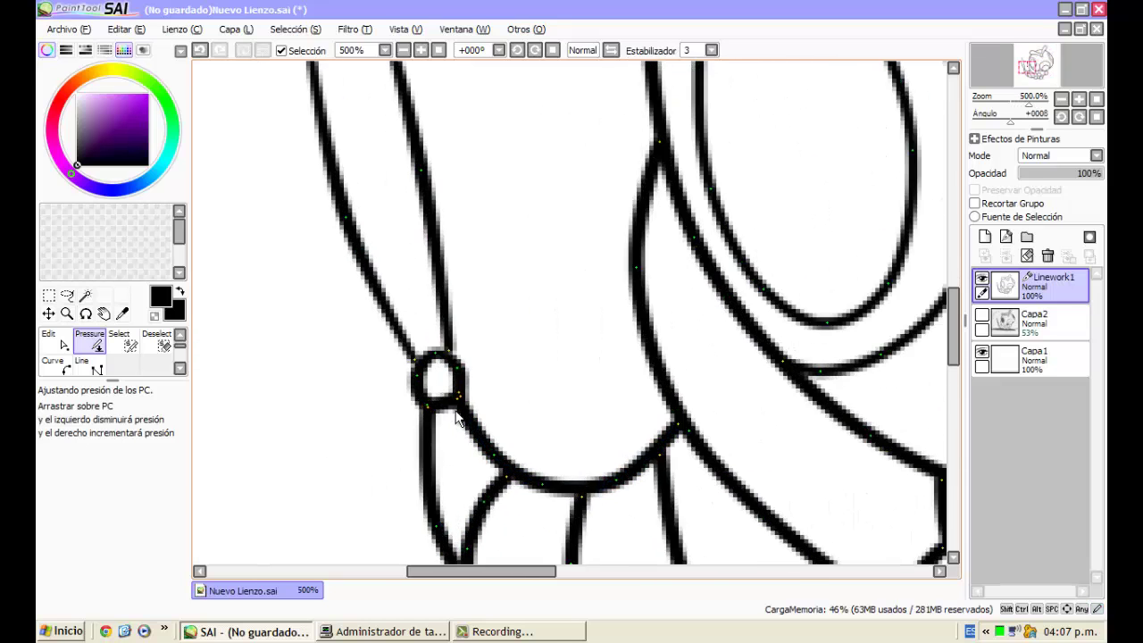
Try moving curve points on the head outline while the Pressure tool is active, and undo the changes
scroll(420, 370, "down", 1)
scroll(540, 250, "down", 2)
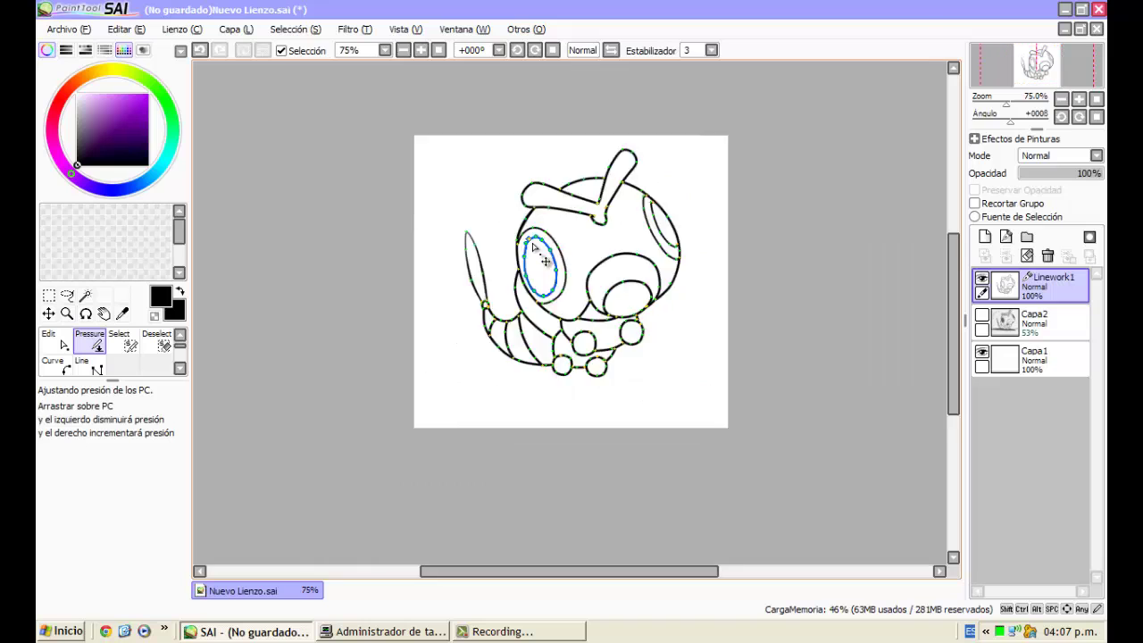
scroll(636, 220, "up", 4)
key("ctrl")
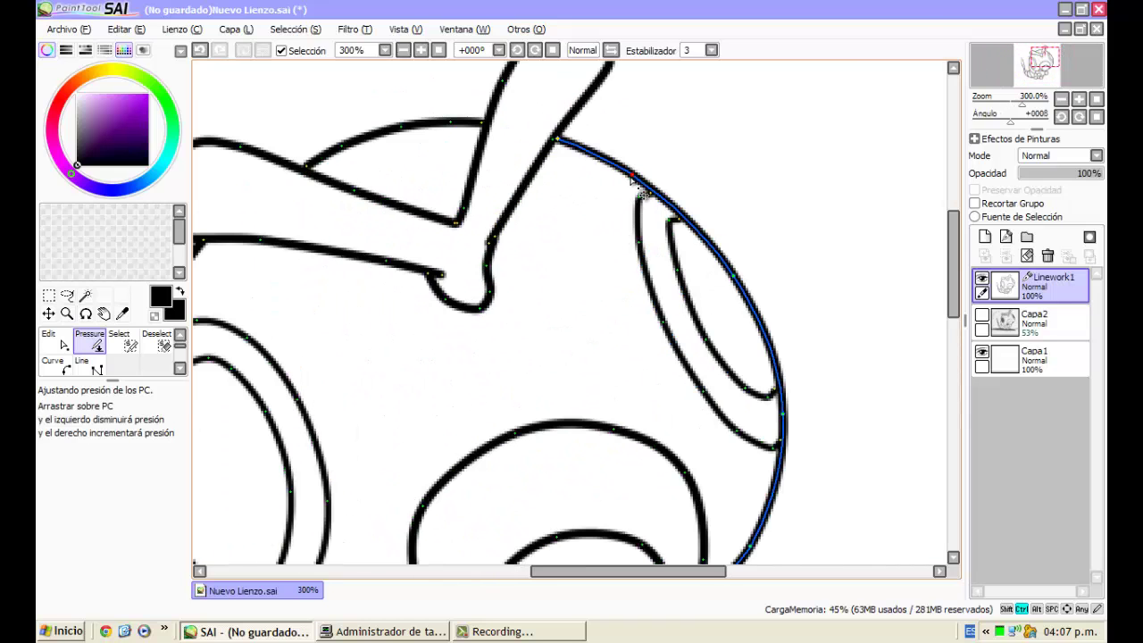
scroll(638, 189, "down", 4)
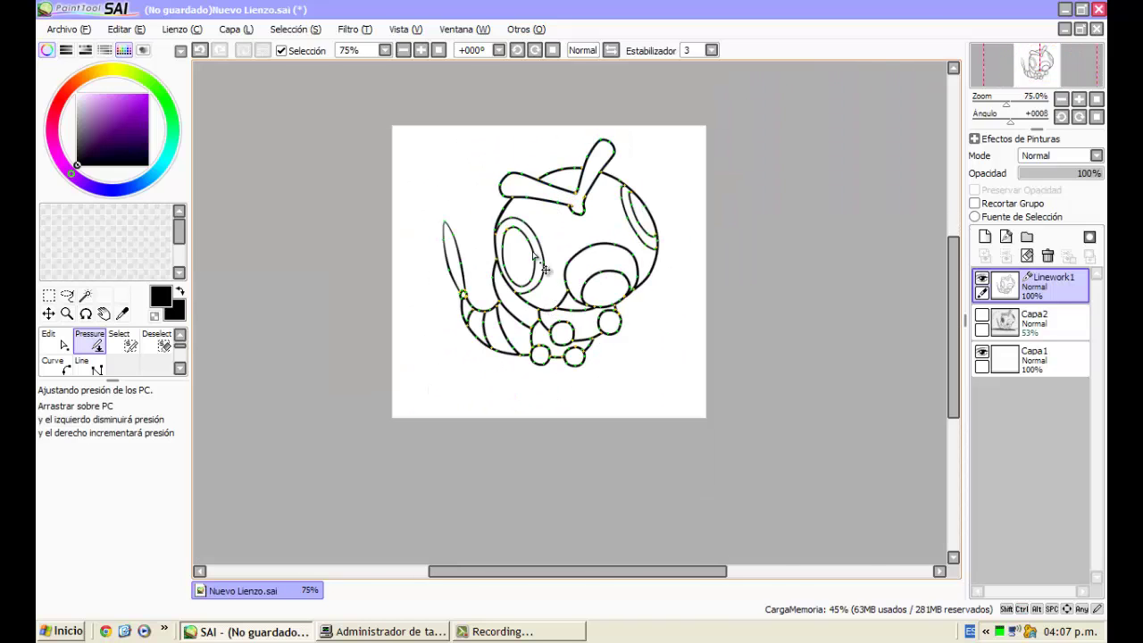
scroll(534, 256, "up", 2)
scroll(480, 178, "up", 2)
key("ctrl+z")
key("ctrl+z")
key("ctrl+z")
key("ctrl+z")
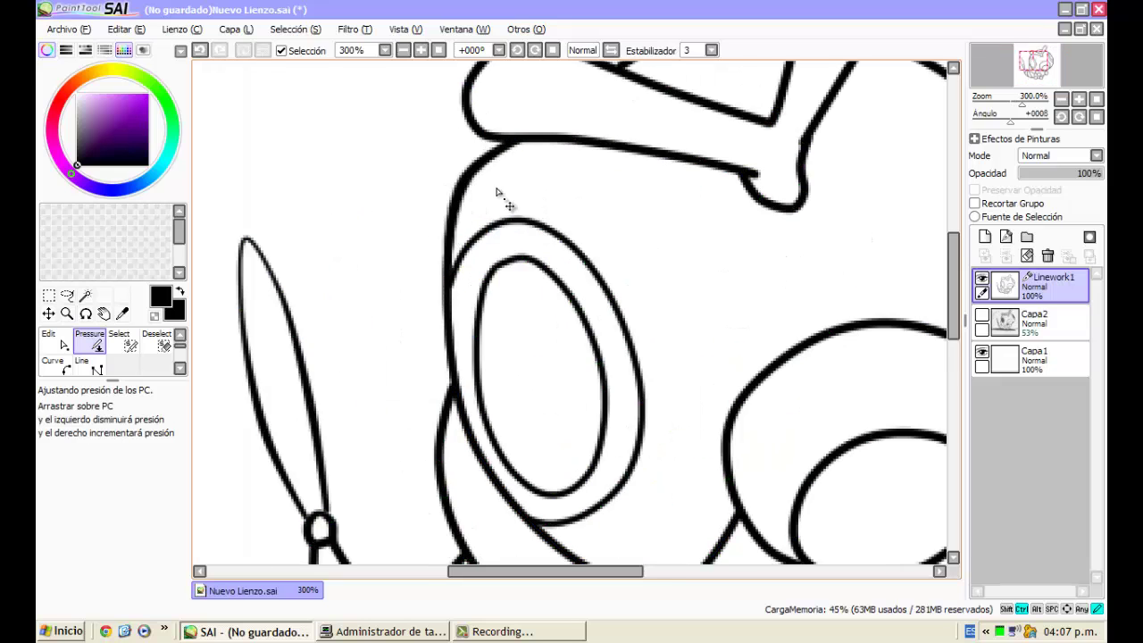
scroll(513, 189, "down", 1)
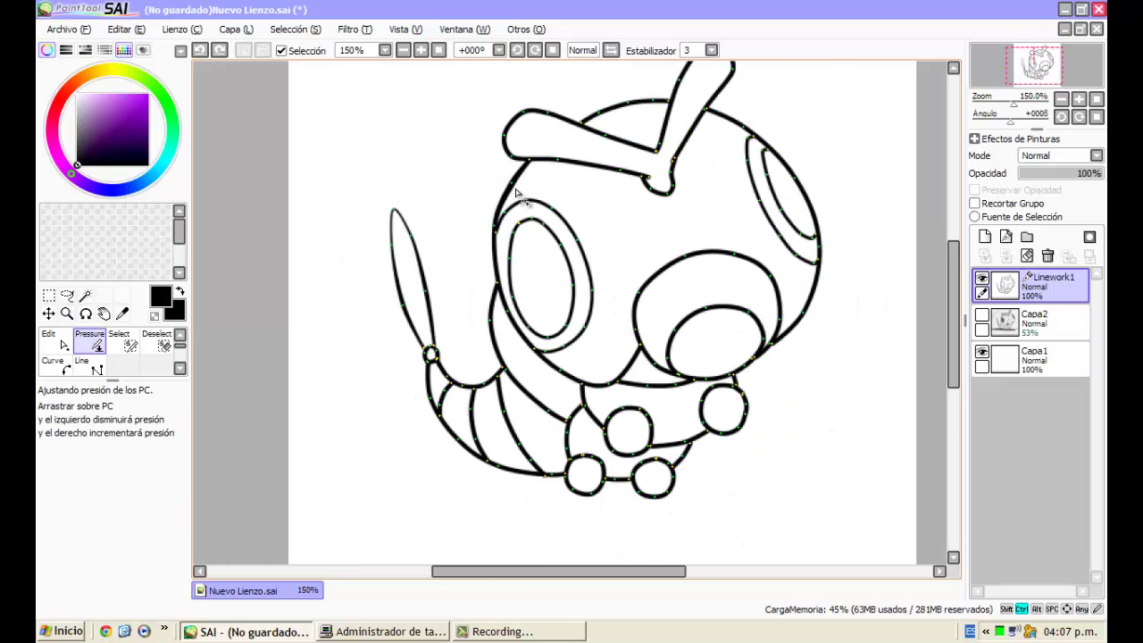
Thin both ends of the curved line joining the tail ring to the body, and the outer tail outline below the ring
scroll(430, 355, "up", 3)
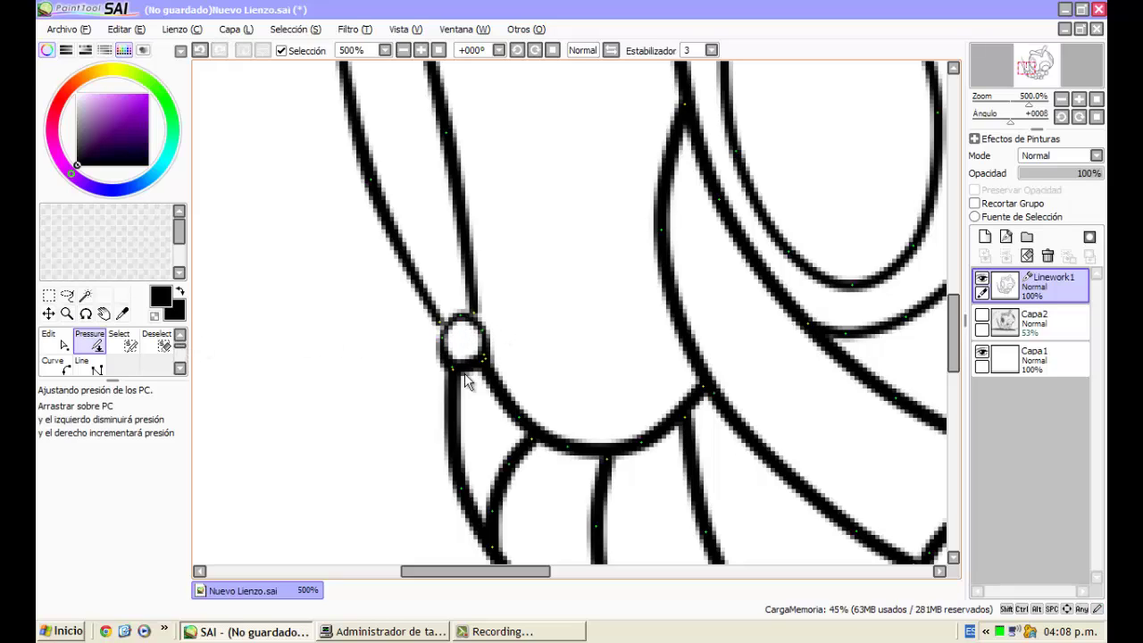
left_click_drag(495, 367, 485, 368)
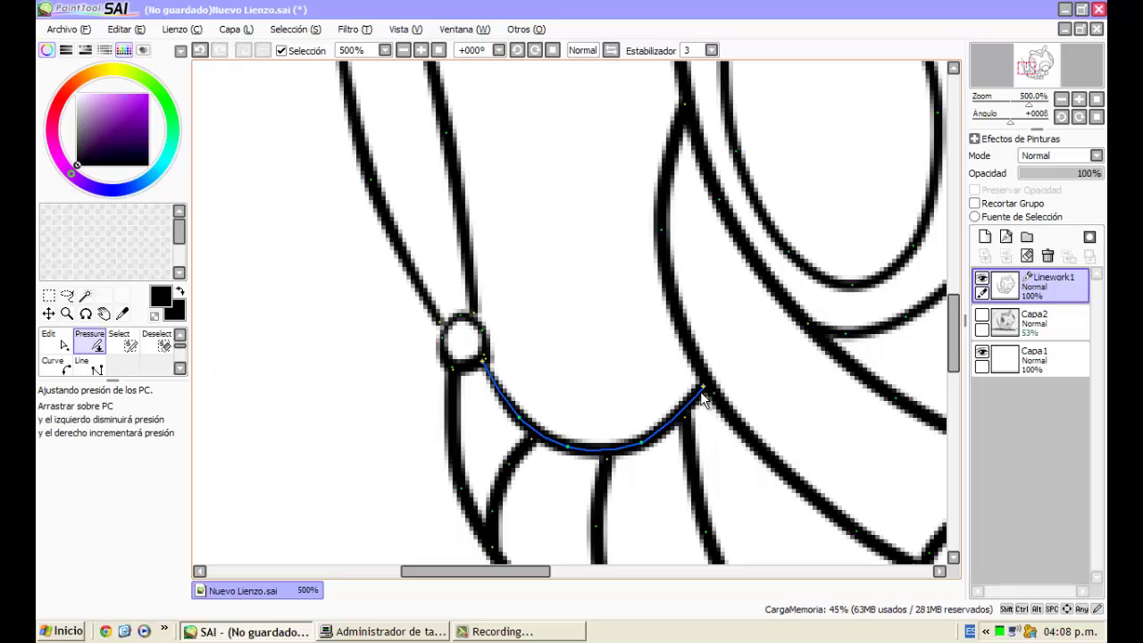
left_click_drag(702, 389, 443, 386)
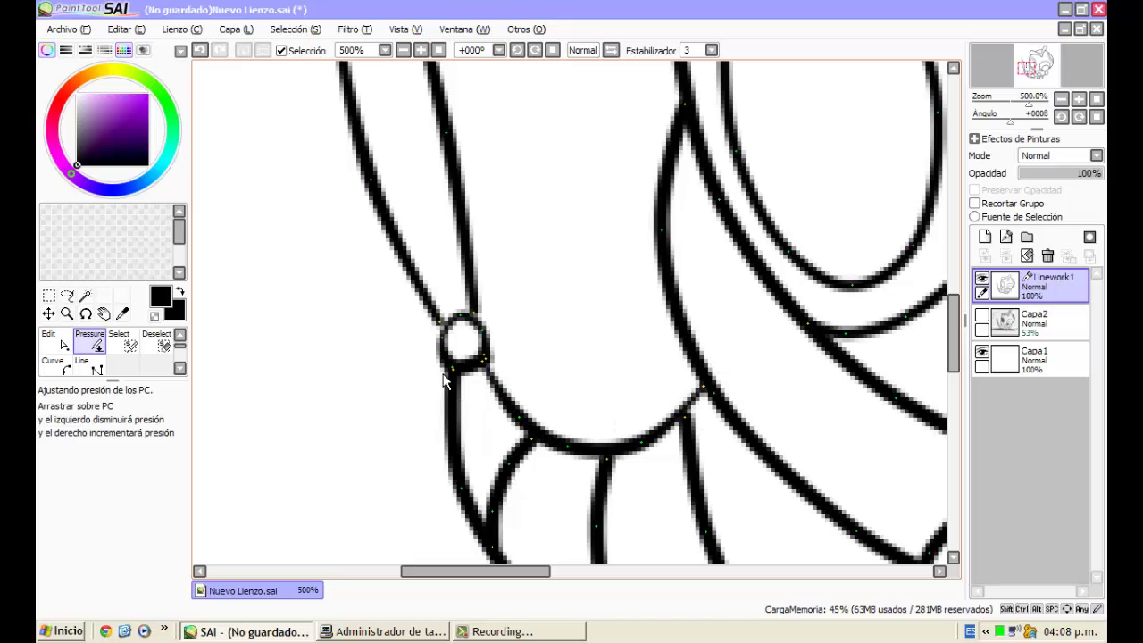
scroll(403, 330, "down", 2)
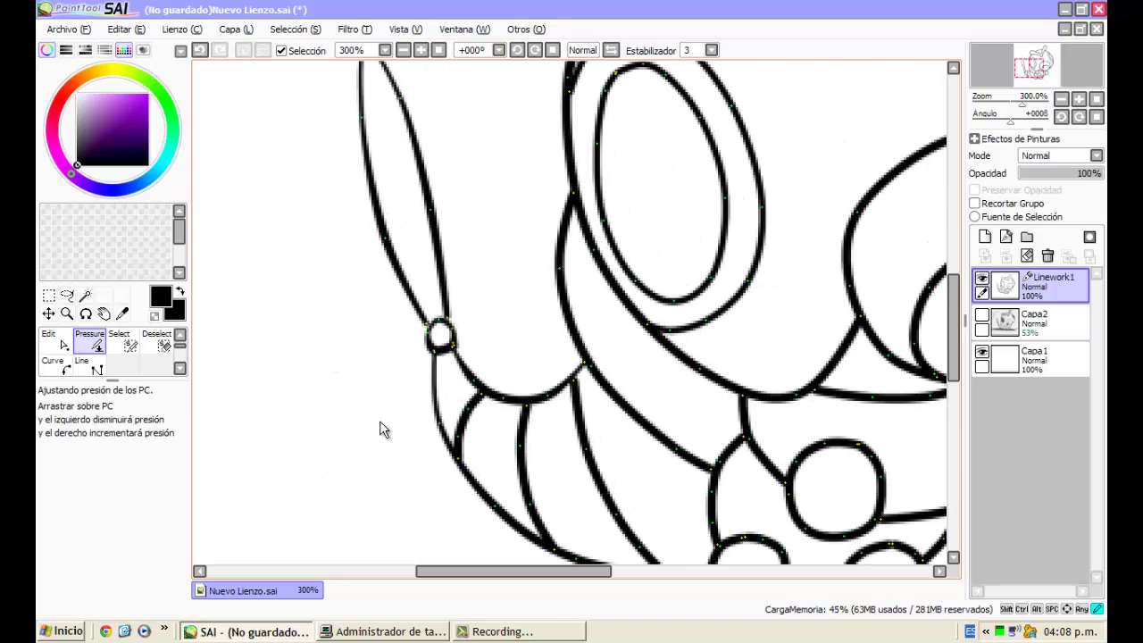
Thin the lower tail outline toward the front foot and both ends of the tail stripe nearest the body
scroll(380, 424, "down", 3)
scroll(449, 502, "up", 3)
left_click_drag(566, 415, 398, 413)
left_click_drag(545, 414, 406, 423)
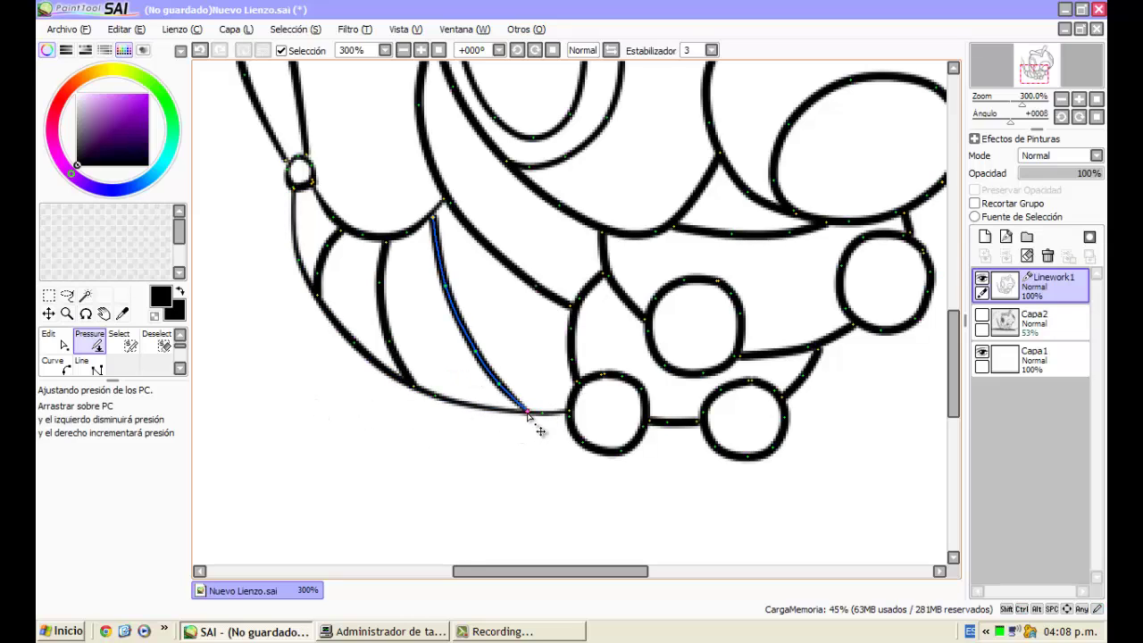
left_click_drag(527, 413, 386, 393)
left_click_drag(435, 217, 369, 231)
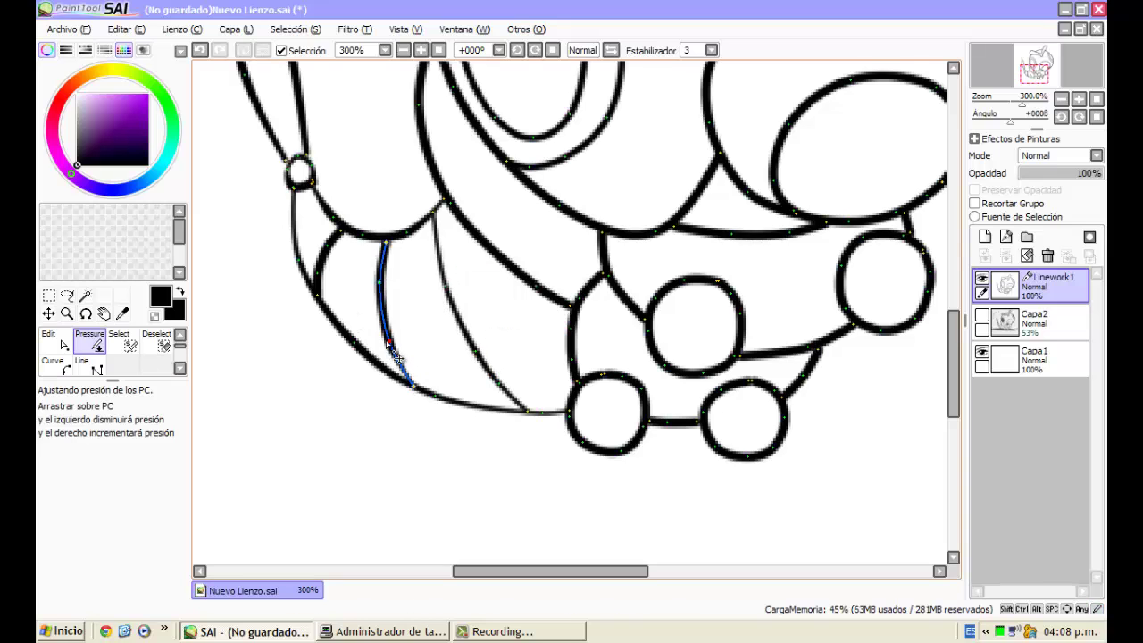
Thin the ends of the two remaining tail stripes nearer the ring
scroll(433, 393, "down", 1)
left_click_drag(330, 272, 147, 327)
scroll(367, 301, "up", 1)
left_click_drag(362, 295, 284, 329)
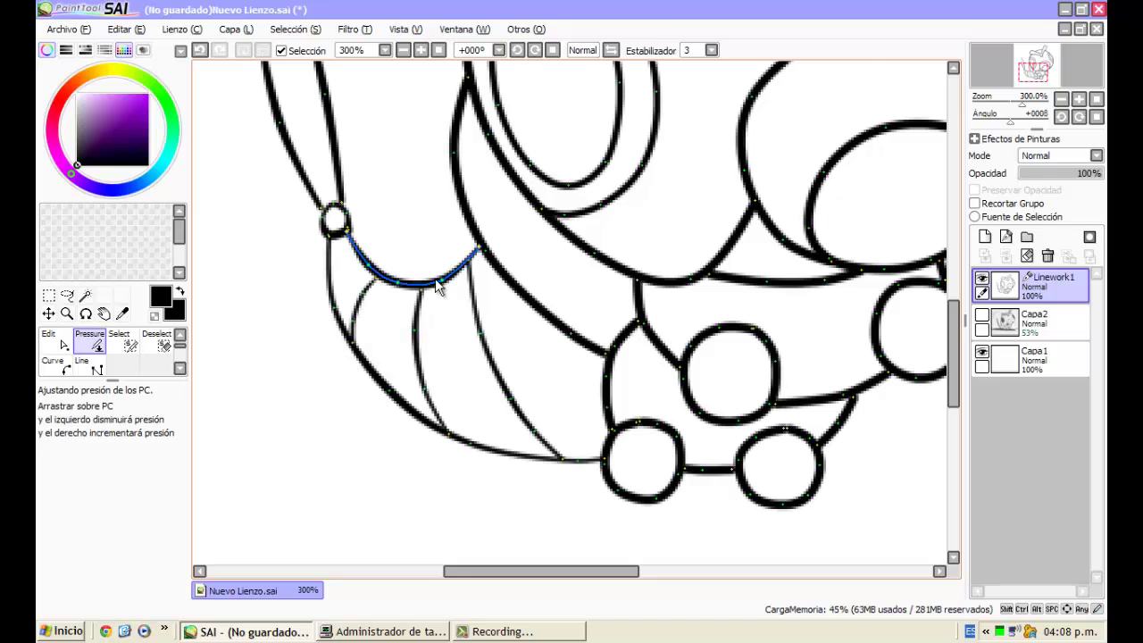
Thin both ends of the body line running from behind the left eye down to the front leg
scroll(438, 284, "down", 2)
scroll(485, 286, "up", 2)
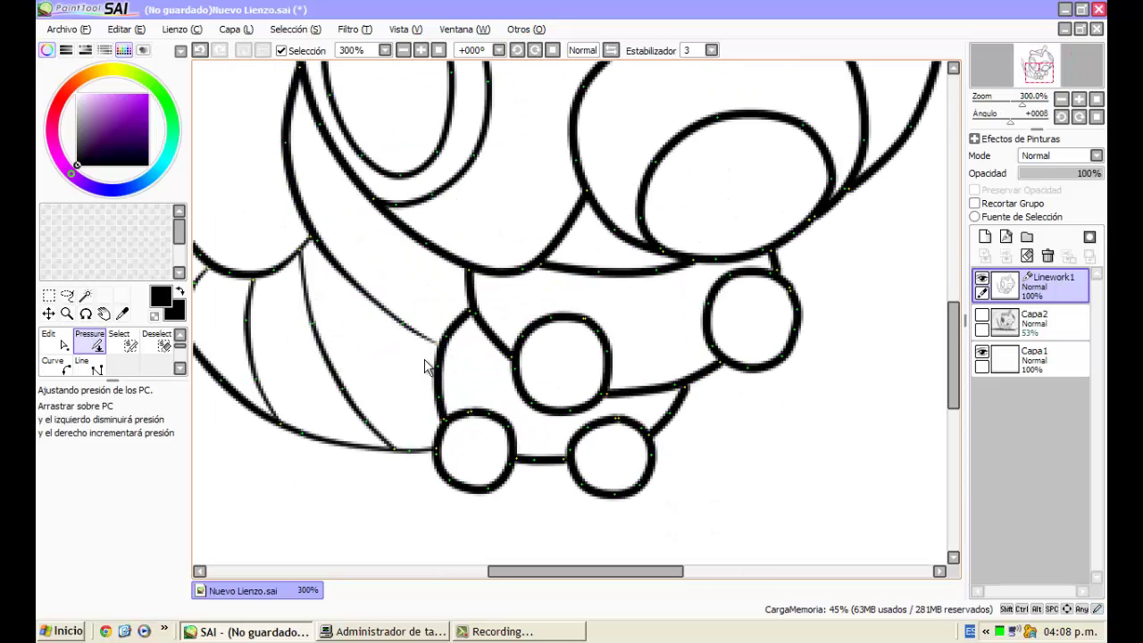
scroll(529, 366, "down", 1)
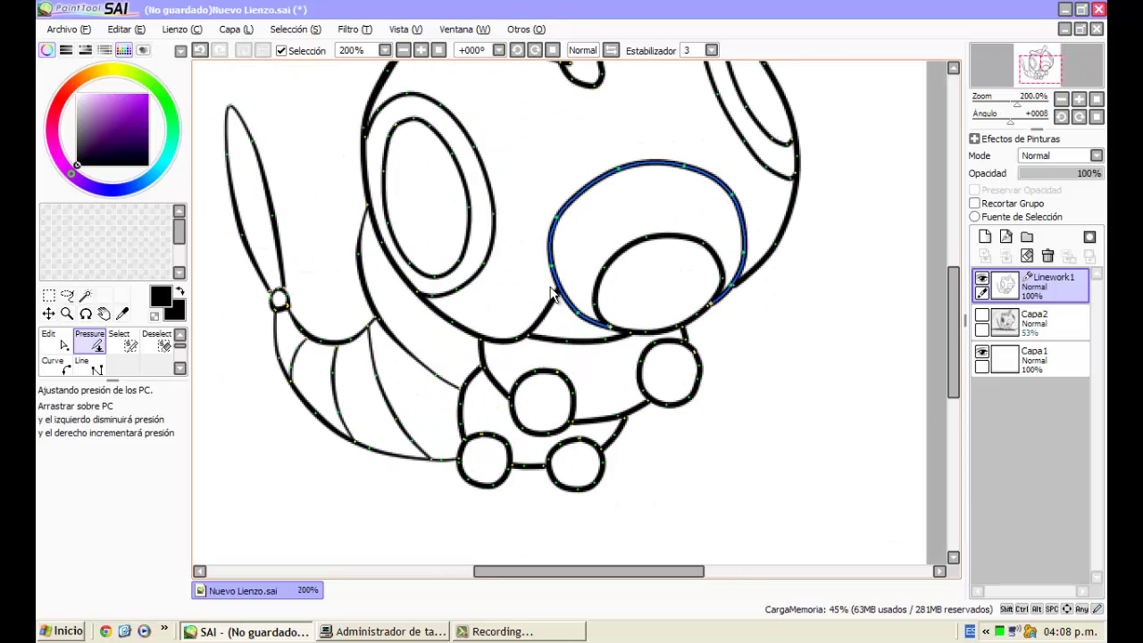
Thin both ends of the left head outline and the short head arc between the two antennae
scroll(491, 331, "down", 2)
scroll(420, 189, "up", 1)
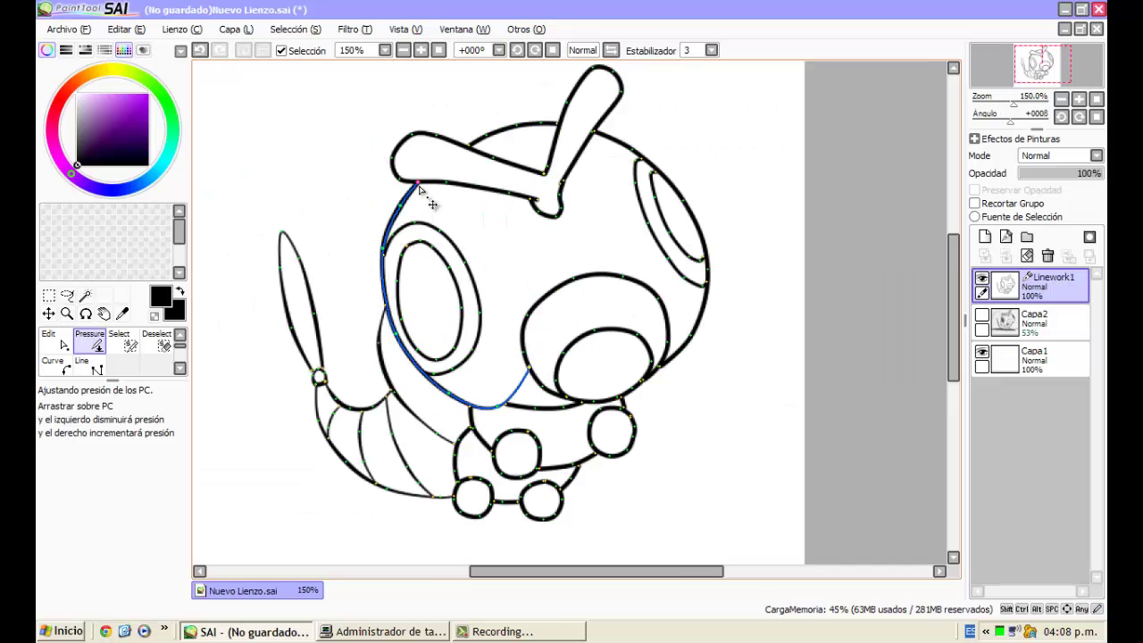
mouse_move(418, 185)
left_mouse_down()
mouse_move(341, 249)
mouse_move(345, 272)
left_mouse_up()
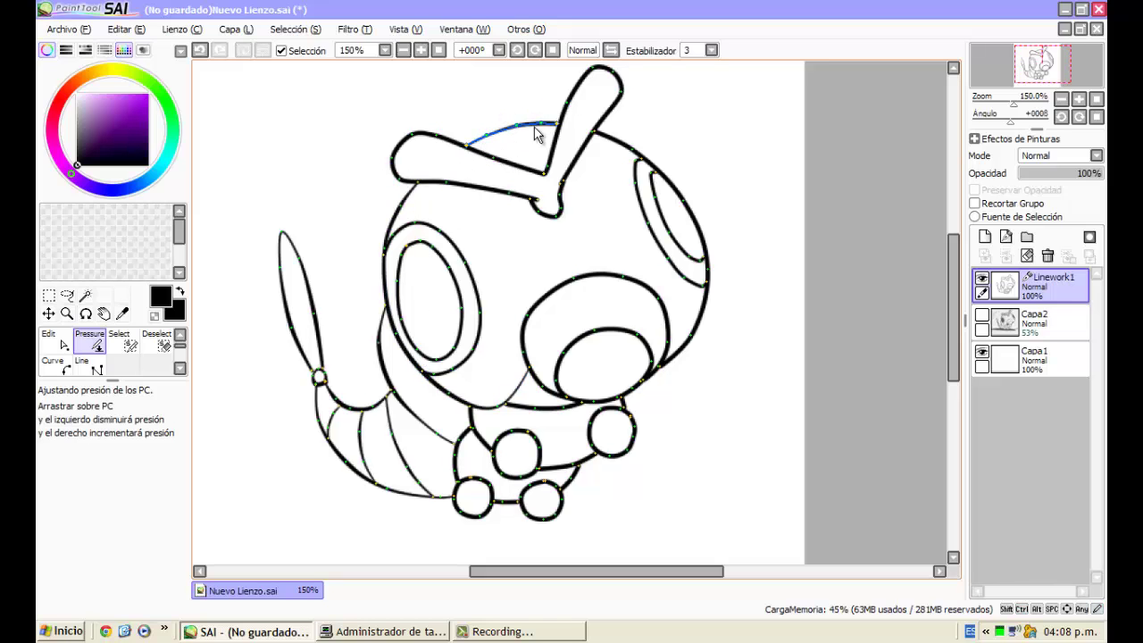
Thin both ends of the right head outline, using 68% pressure at its lower end, and thicken its middle points
scroll(568, 139, "up", 2)
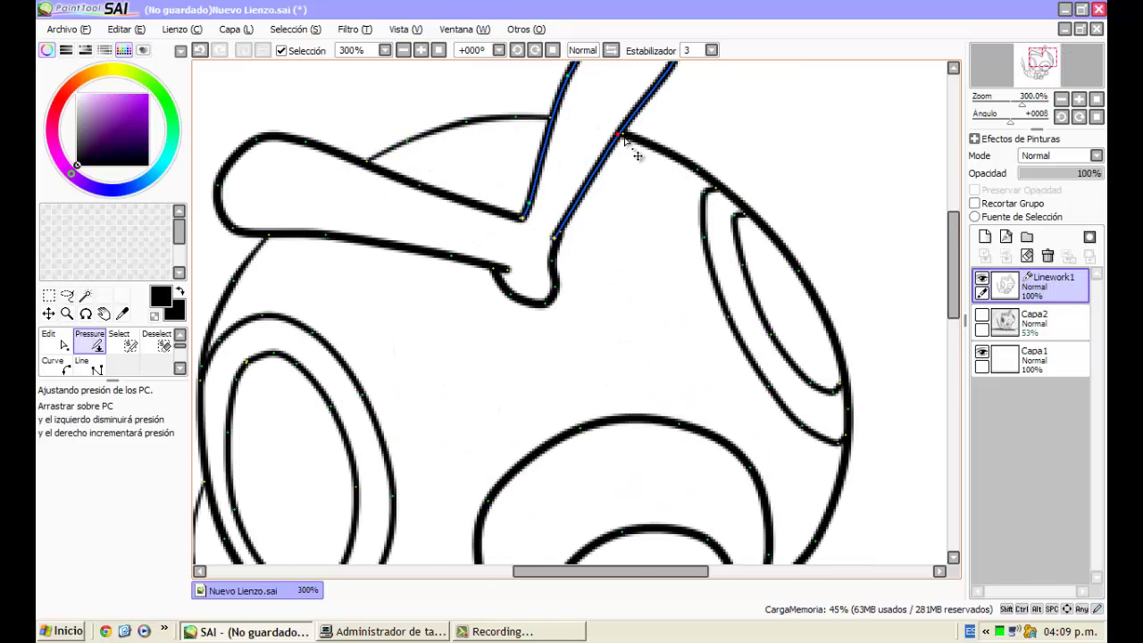
scroll(608, 143, "down", 1)
left_click_drag(688, 454, 623, 490)
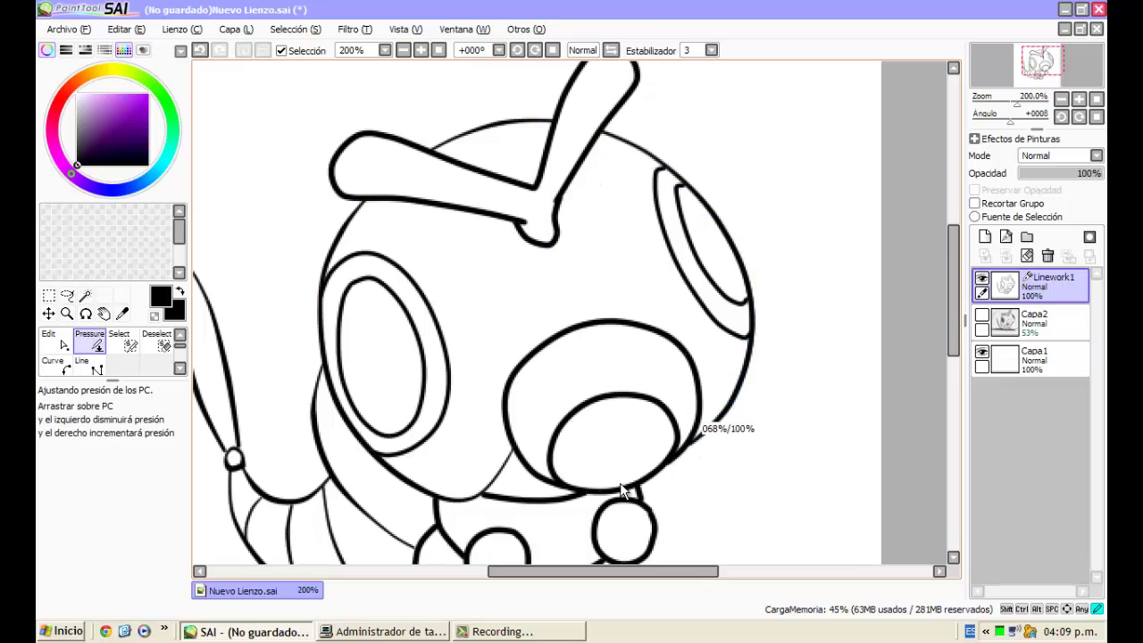
left_click_drag(683, 440, 692, 451)
left_click_drag(753, 317, 768, 330)
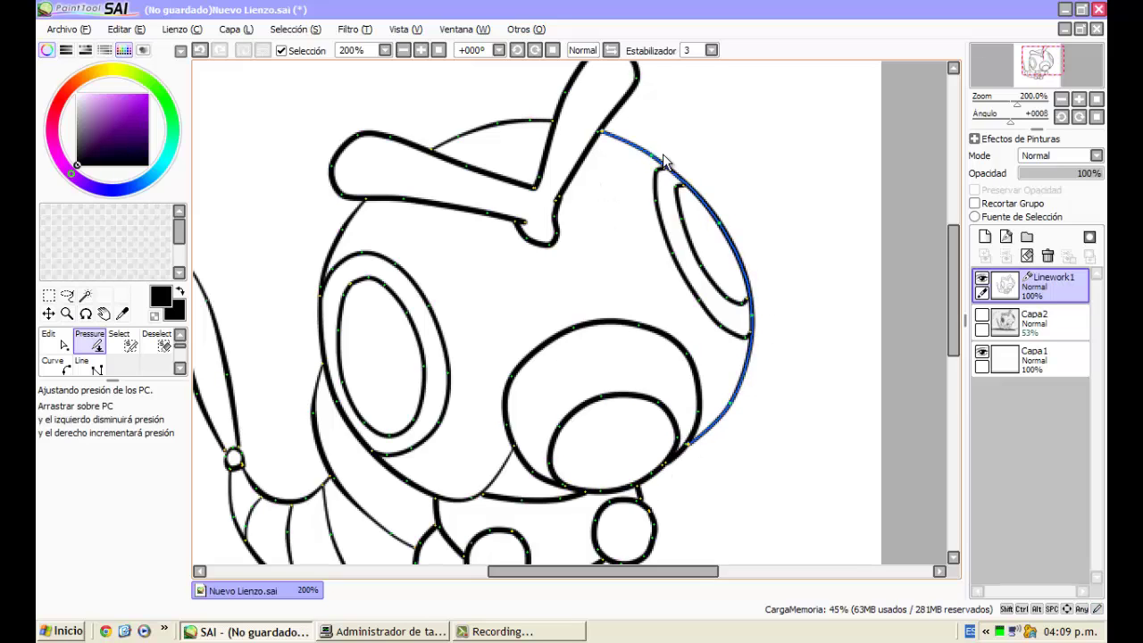
left_click_drag(652, 155, 705, 186)
left_click_drag(719, 223, 742, 248)
Thicken the top and left curve points of the large outer nose outline
scroll(590, 313, "down", 1)
scroll(586, 315, "up", 2)
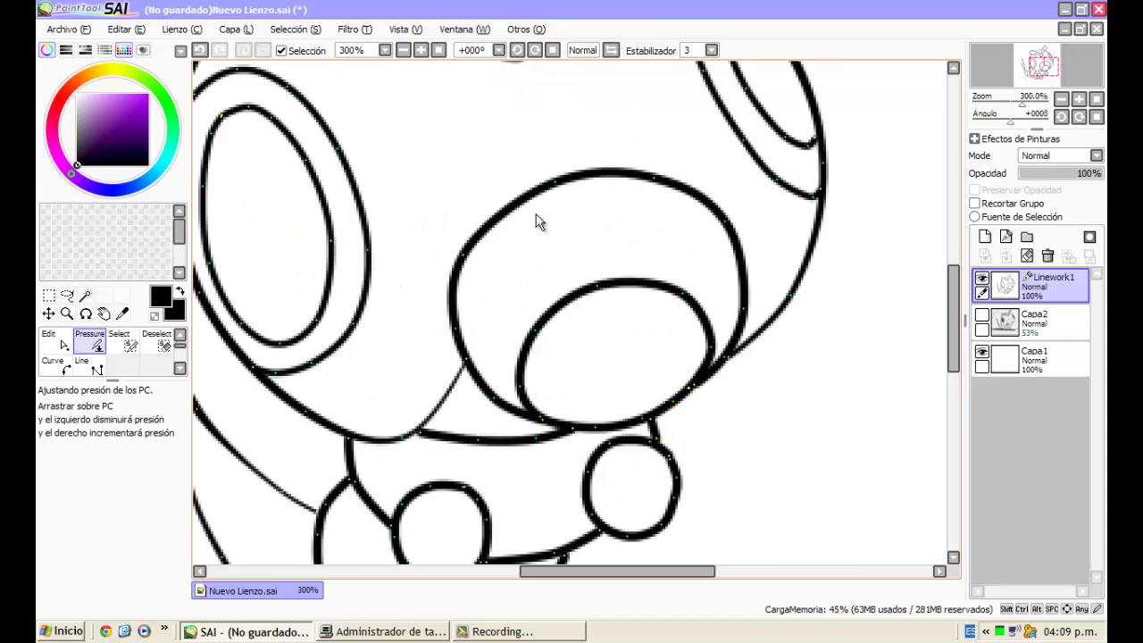
left_click_drag(655, 177, 665, 199)
left_click_drag(556, 184, 711, 197)
left_click_drag(464, 255, 677, 246)
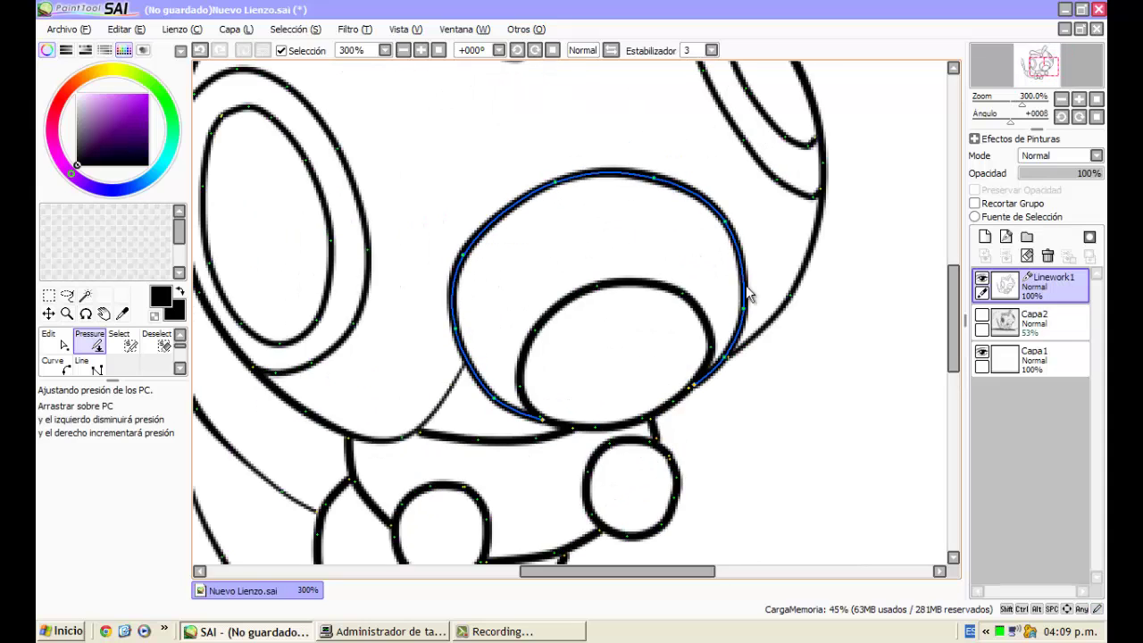
Thin the right end of the large nose outline and the curve of the inner oval
left_click_drag(744, 307, 609, 314)
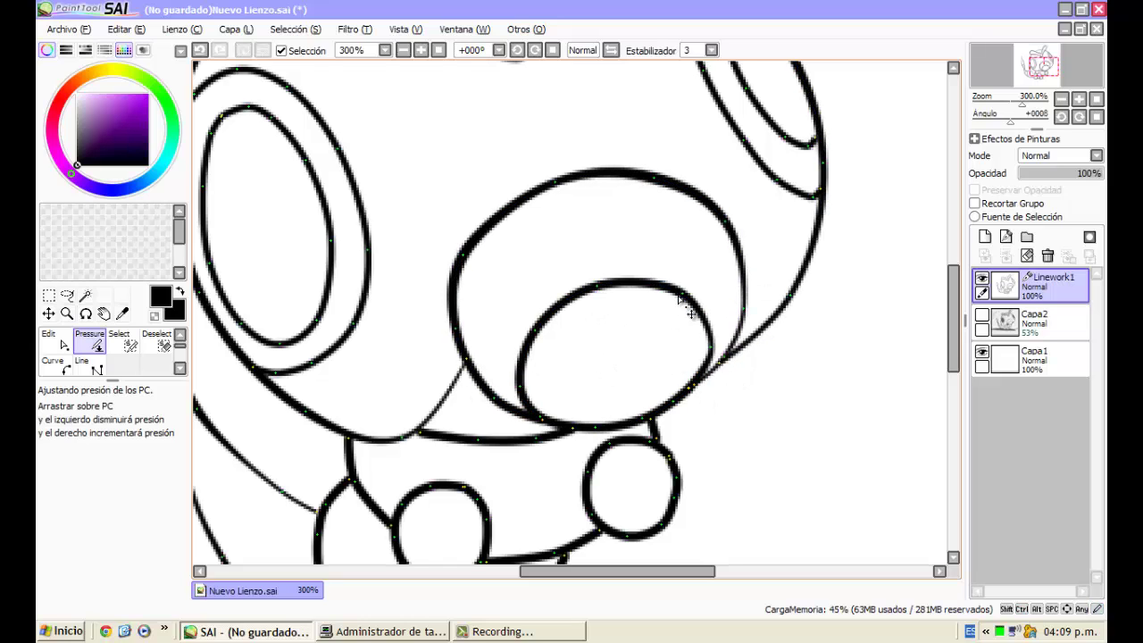
left_click_drag(522, 387, 464, 290)
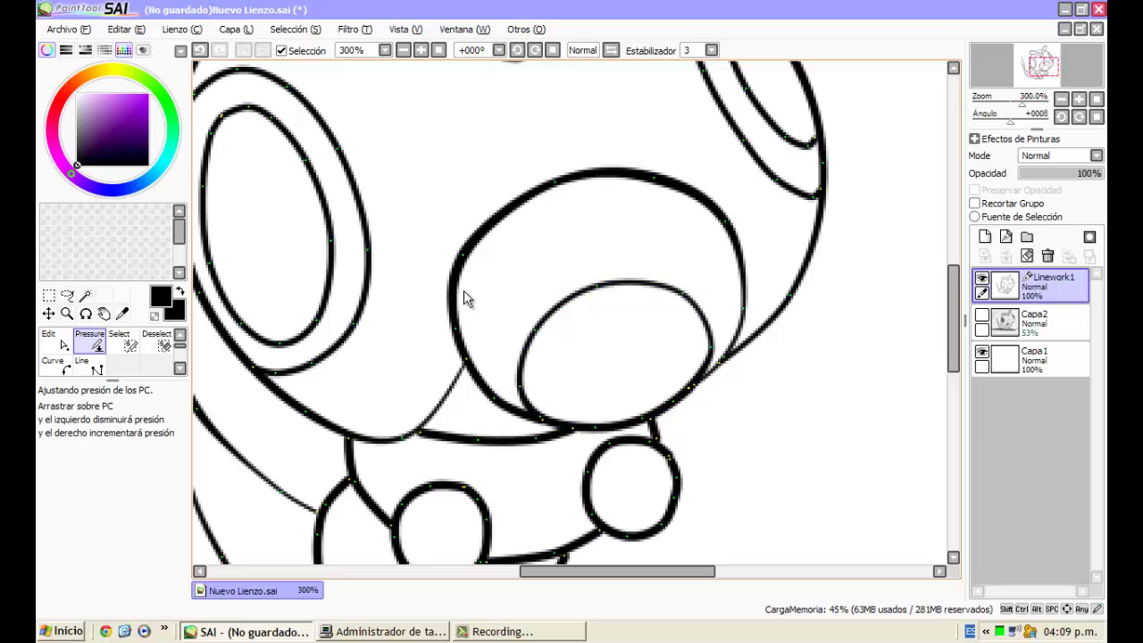
Thin the lower left end of the nose outline and the right end and middle of the mouth line, using 42% pressure at the mouth line's end
left_click_drag(540, 417, 445, 411)
left_click_drag(571, 430, 379, 438)
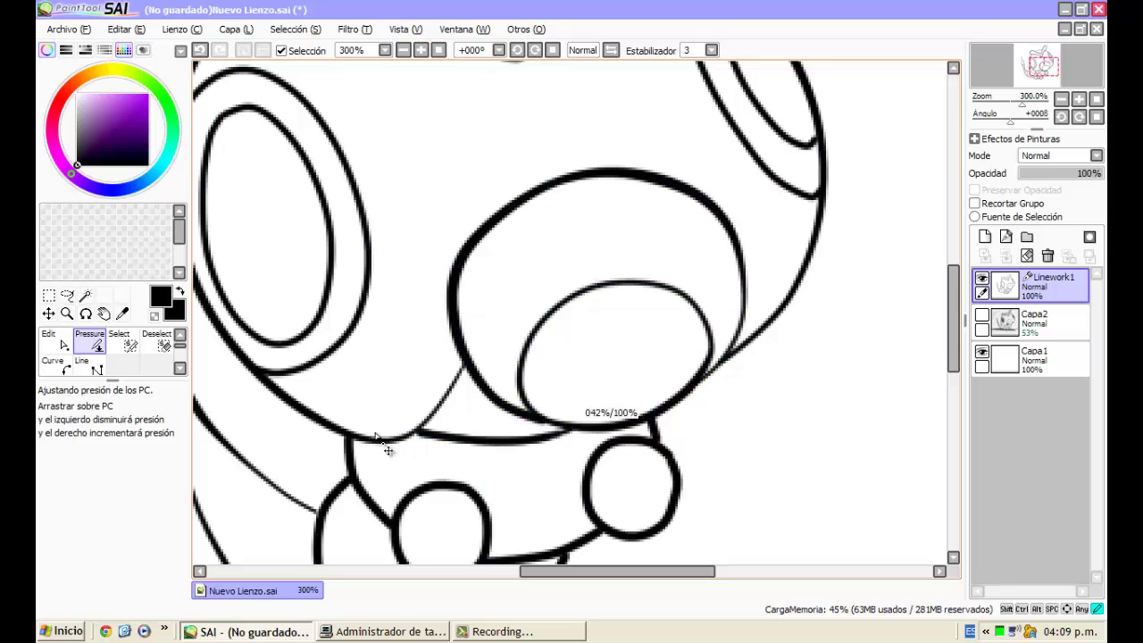
left_click_drag(536, 438, 429, 446)
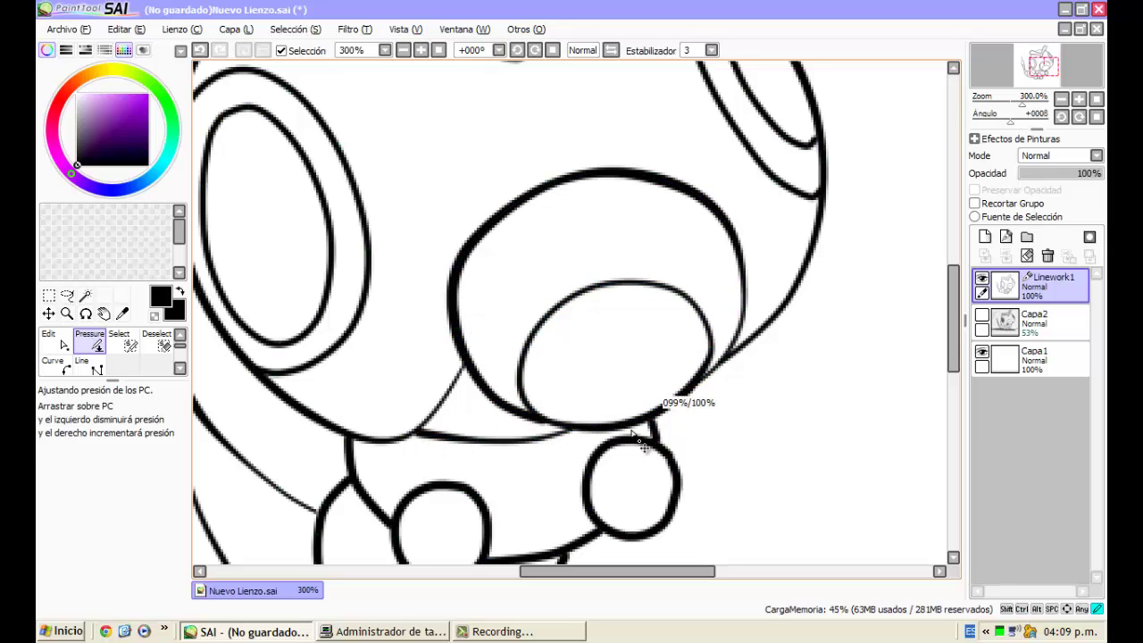
Thin both ends of the chest line under the head and the curved body line beside the lower left foot
left_click_drag(350, 440, 300, 447)
left_click_drag(390, 524, 236, 504)
left_click_drag(329, 515, 343, 390)
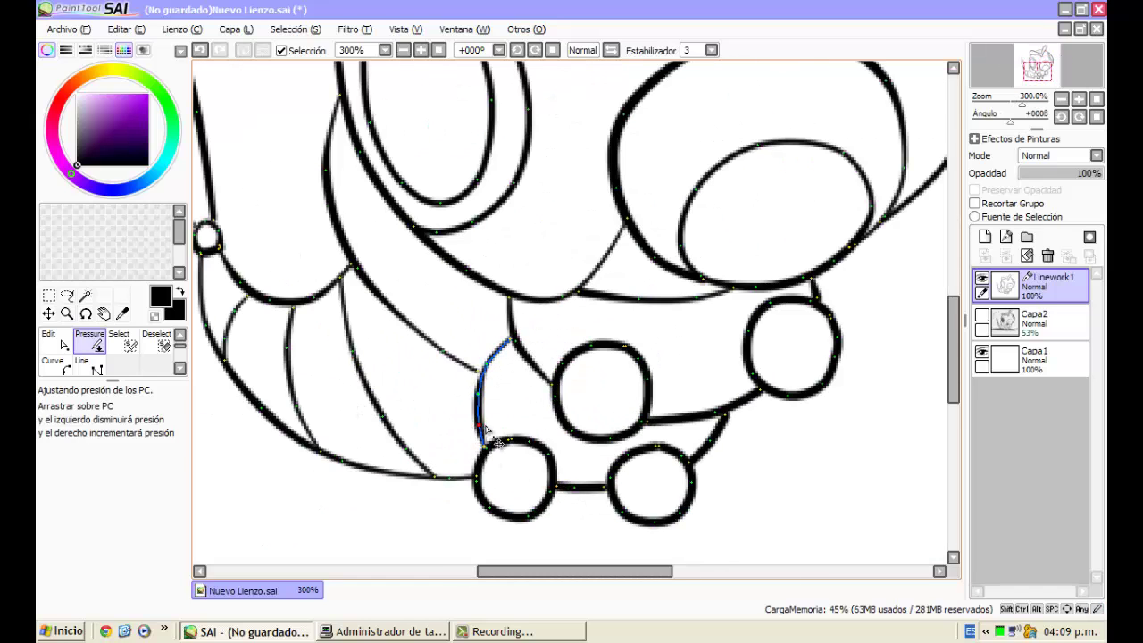
left_click_drag(398, 439, 390, 439)
Thin the right and bottom points of the lower left foot circle and the line joining the two lower feet
left_click_drag(549, 457, 418, 471)
left_click_drag(527, 516, 496, 517)
key("ctrl+z")
key("ctrl+z")
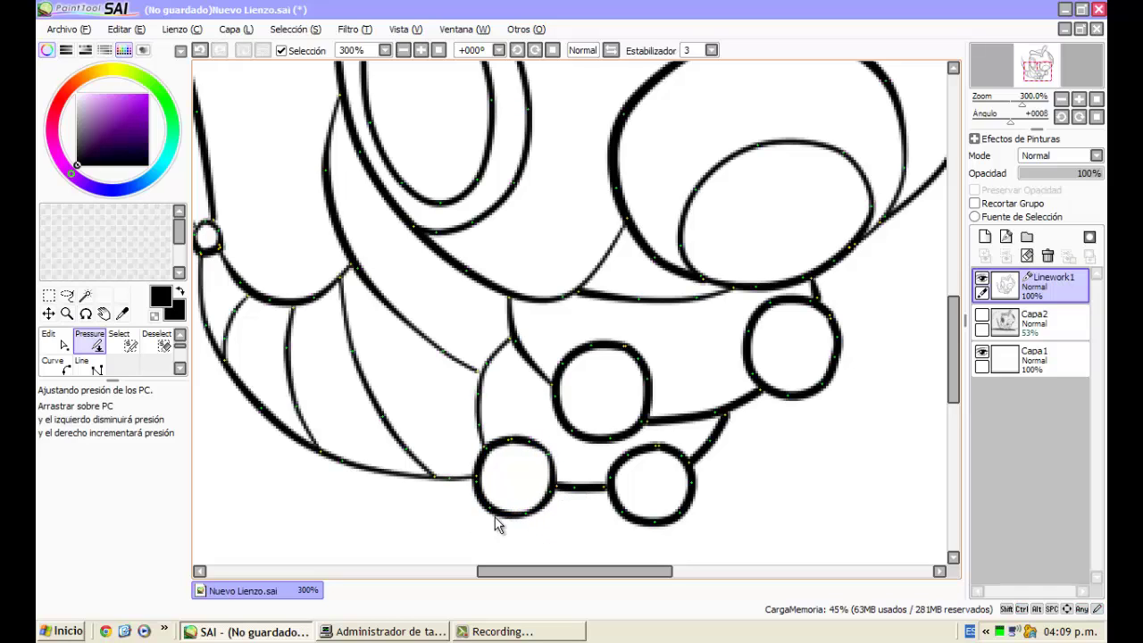
left_click_drag(422, 518, 487, 500)
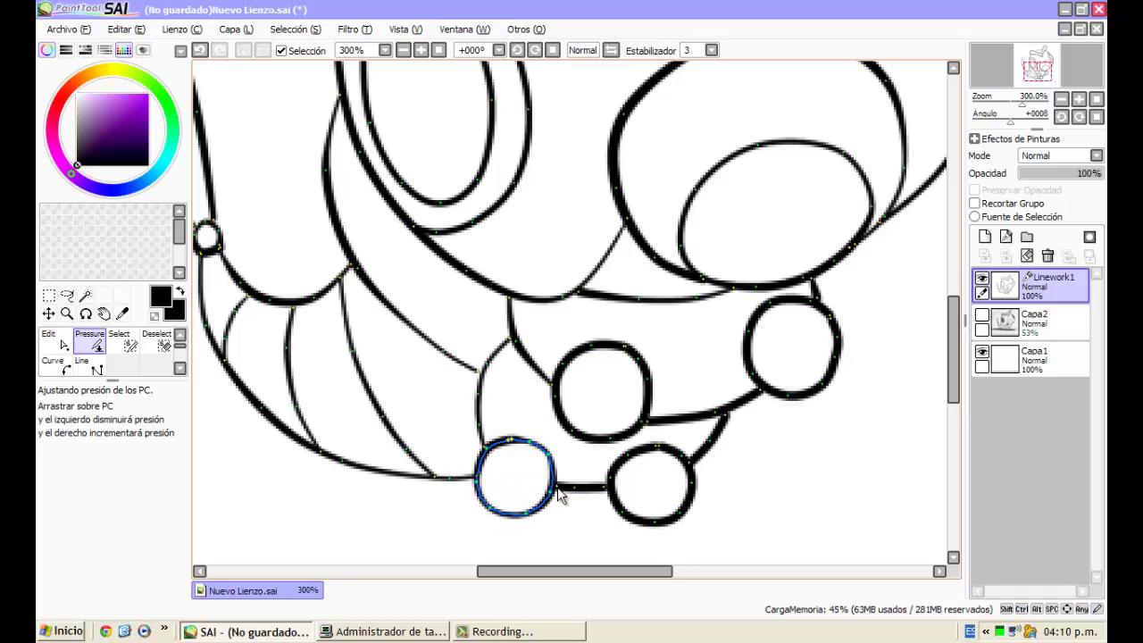
mouse_move(555, 488)
left_mouse_down()
mouse_move(423, 497)
mouse_move(438, 497)
left_mouse_up()
left_click_drag(549, 456, 552, 463)
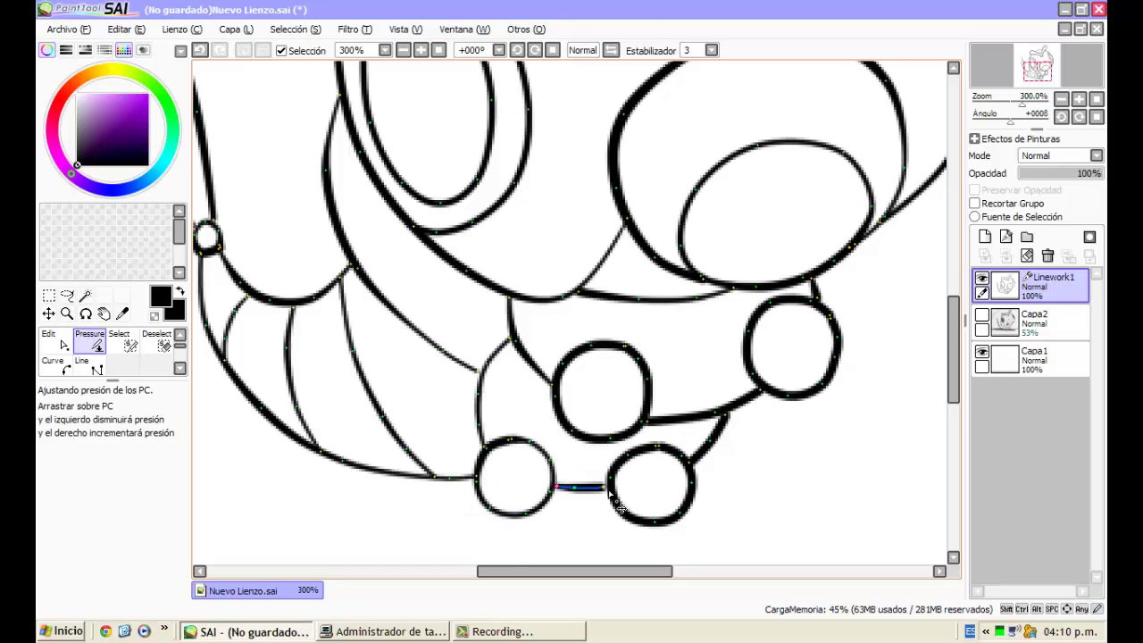
Thin the top, lower left and left curve points of the lower right foot circle
scroll(555, 500, "up", 2)
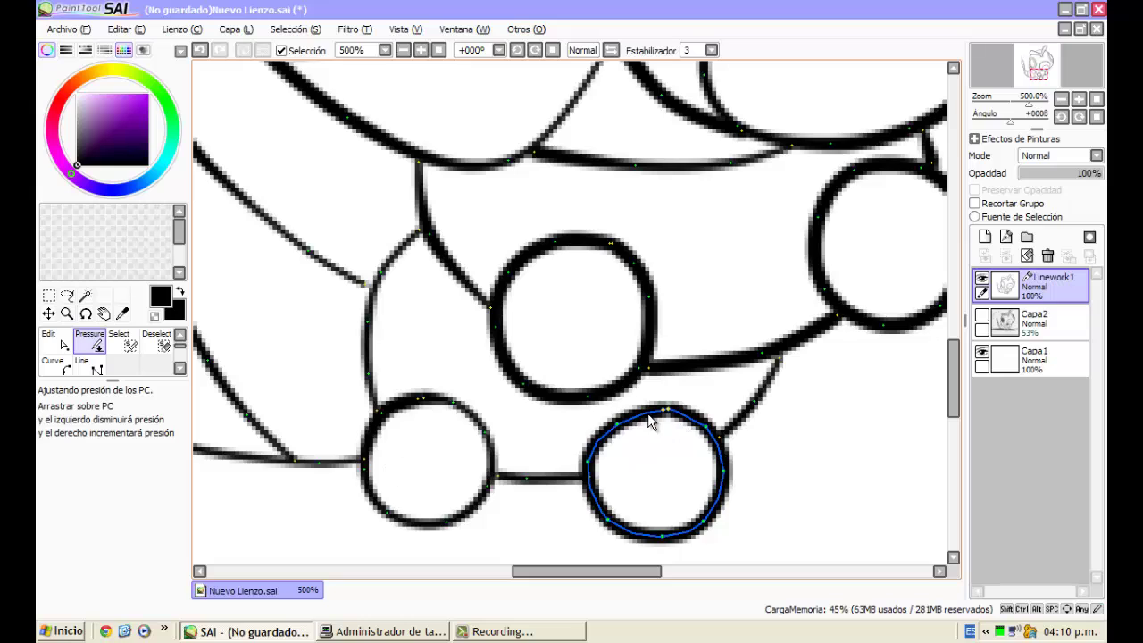
mouse_move(651, 422)
left_mouse_down()
mouse_move(402, 556)
mouse_move(592, 497)
mouse_move(549, 435)
mouse_move(664, 421)
mouse_move(528, 464)
left_mouse_up()
left_click_drag(609, 522, 501, 510)
left_click_drag(593, 471, 482, 465)
Thin the top and right side of the middle foot circle and the left end of the belly line beside it
scroll(540, 420, "down", 1)
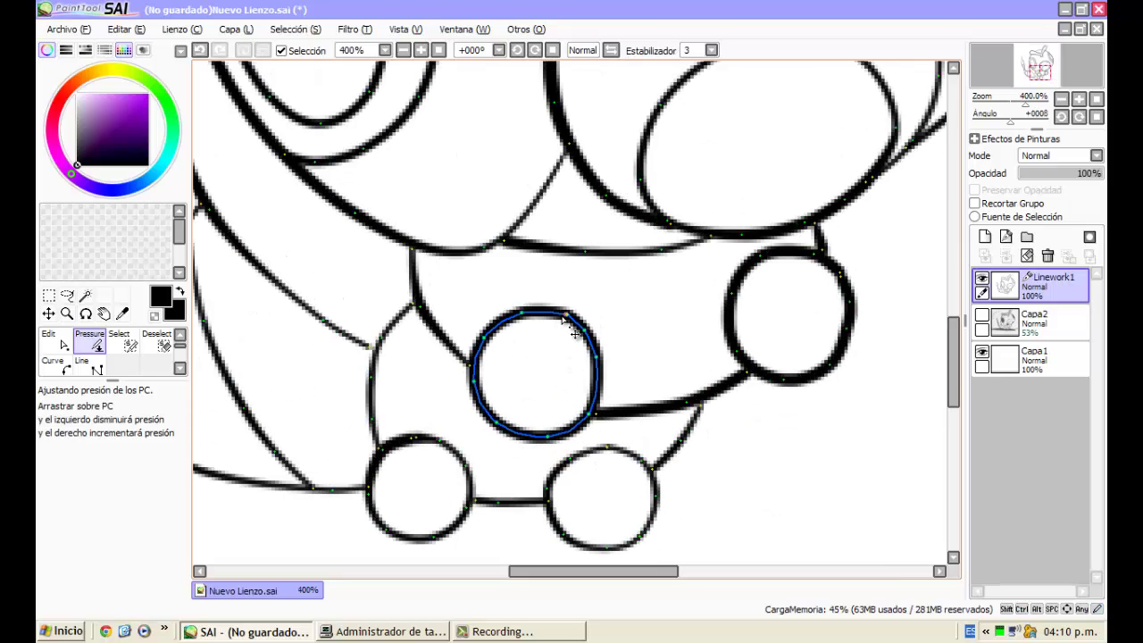
mouse_move(564, 315)
left_mouse_down()
mouse_move(499, 325)
mouse_move(366, 404)
left_mouse_up()
left_click_drag(568, 315, 509, 331)
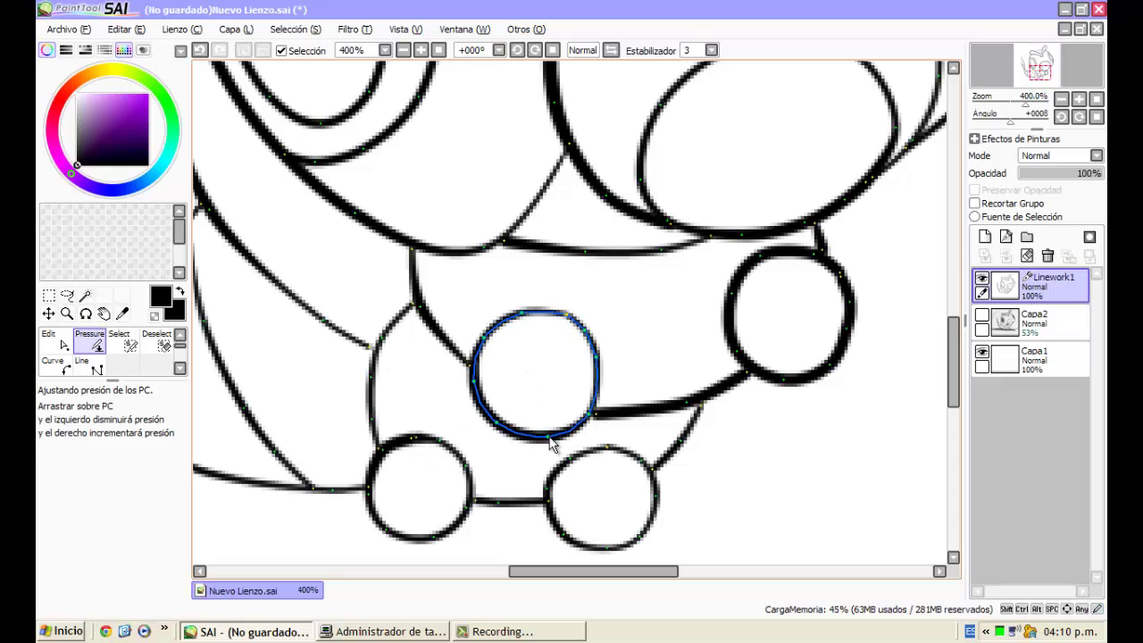
left_click_drag(597, 418, 400, 431)
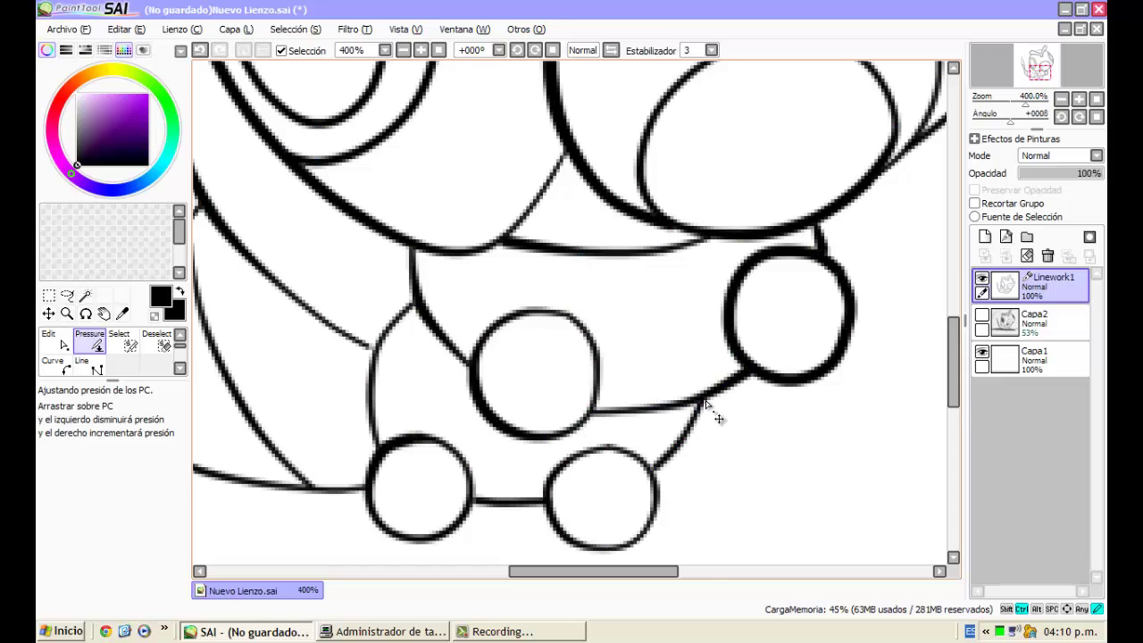
Thin the right side and bottom of the upper right foot circle and the end of the short line above it
left_click_drag(849, 288, 657, 342)
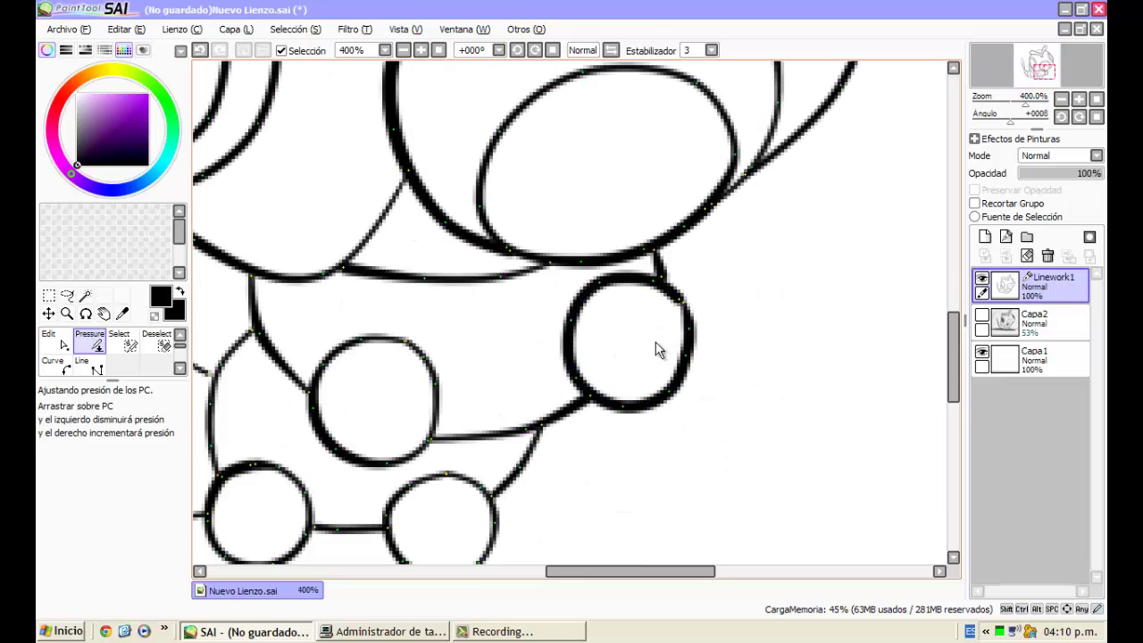
left_click_drag(692, 378, 518, 395)
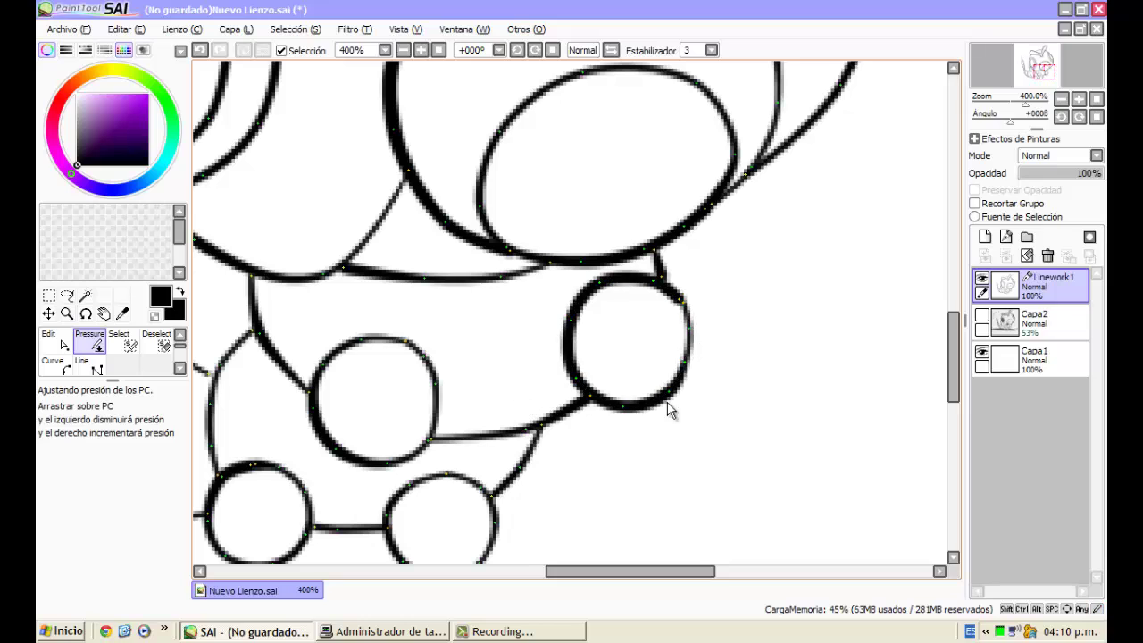
left_click_drag(670, 410, 581, 421)
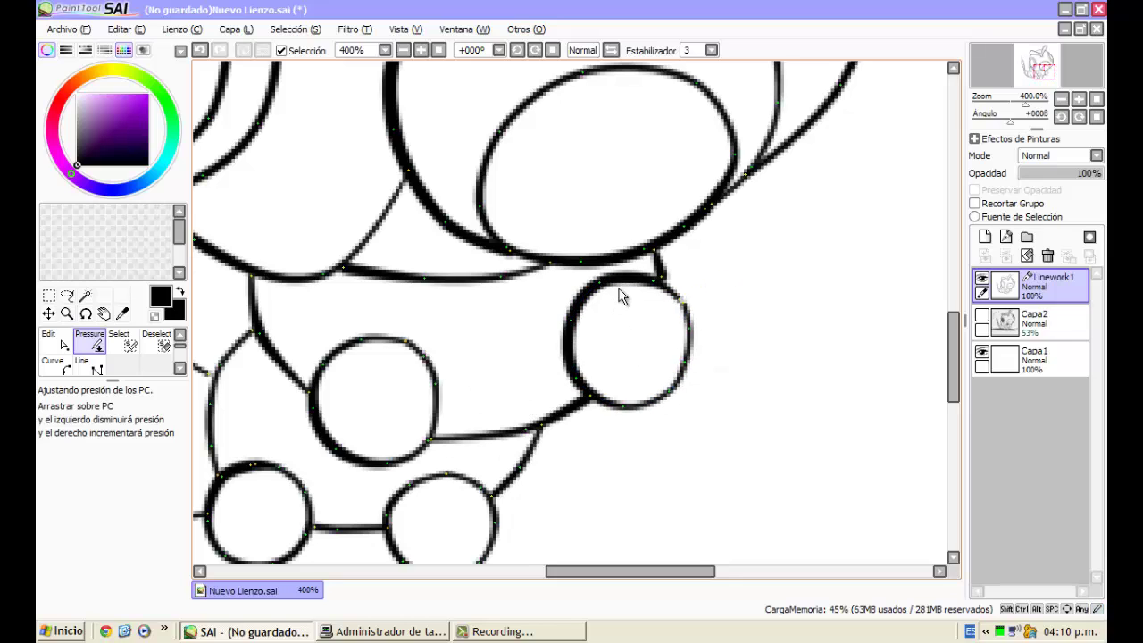
mouse_move(662, 280)
left_mouse_down()
mouse_move(550, 325)
mouse_move(658, 283)
left_mouse_up()
Thin the side curve points of both antennae, using 71% pressure where the left antenna meets the base
scroll(610, 326, "down", 3)
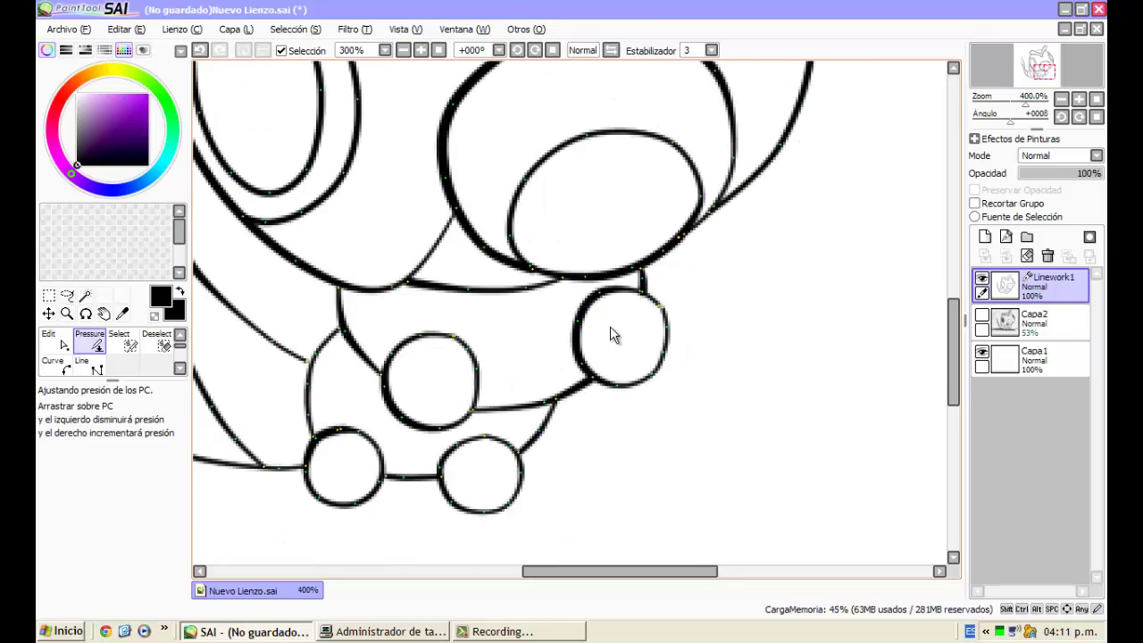
scroll(569, 220, "up", 1)
scroll(542, 311, "down", 2)
scroll(565, 134, "up", 3)
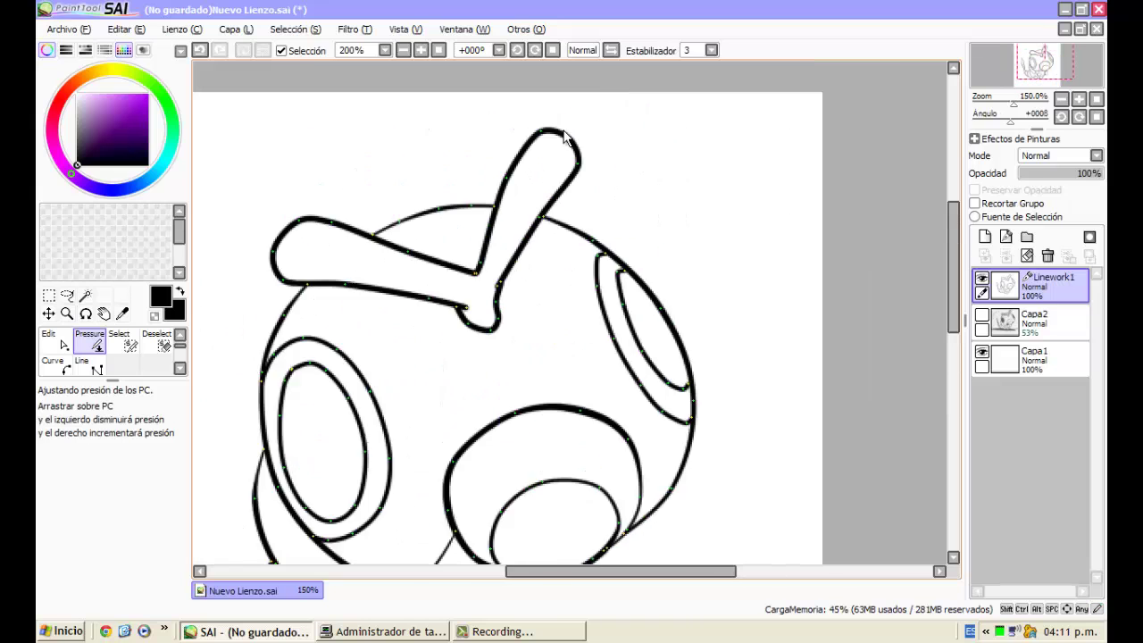
left_click_drag(566, 191, 342, 247)
mouse_move(510, 148)
left_mouse_down()
mouse_move(396, 224)
mouse_move(339, 294)
left_mouse_up()
scroll(340, 297, "down", 1)
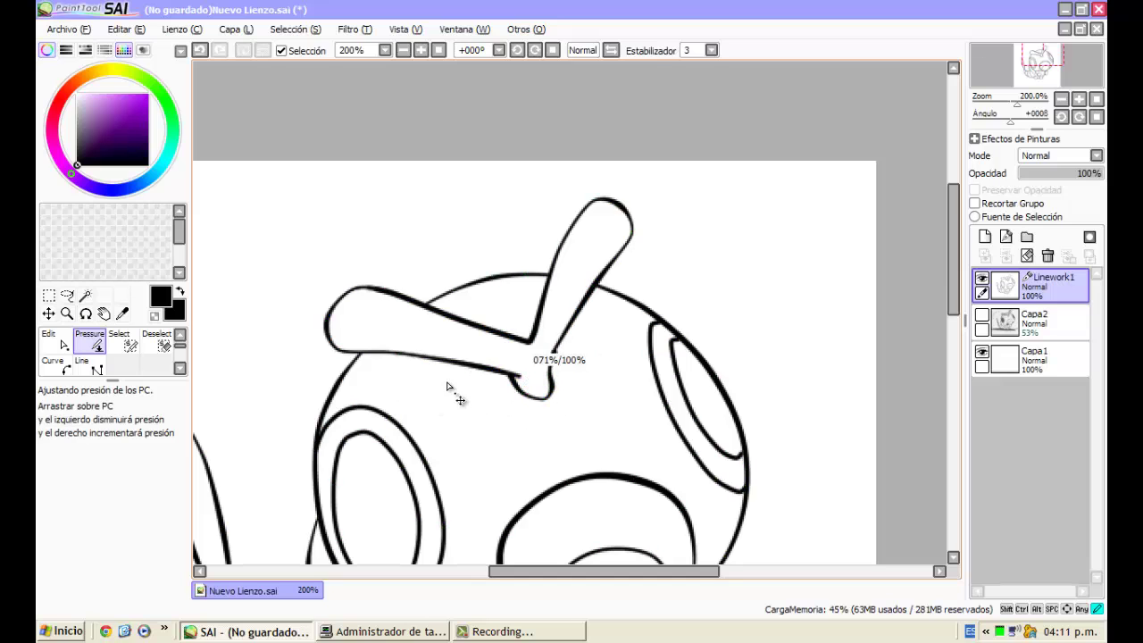
scroll(510, 345, "down", 3)
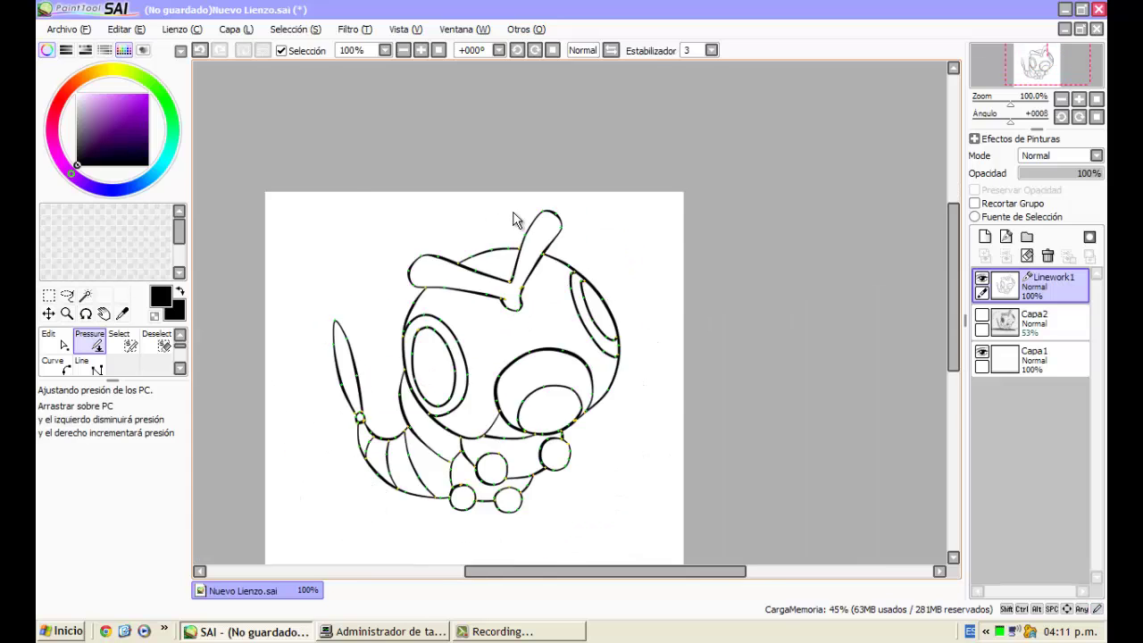
Thin the top, left and bottom curve points of the left eye's inner oval and the top of its outer oval
scroll(498, 278, "up", 4)
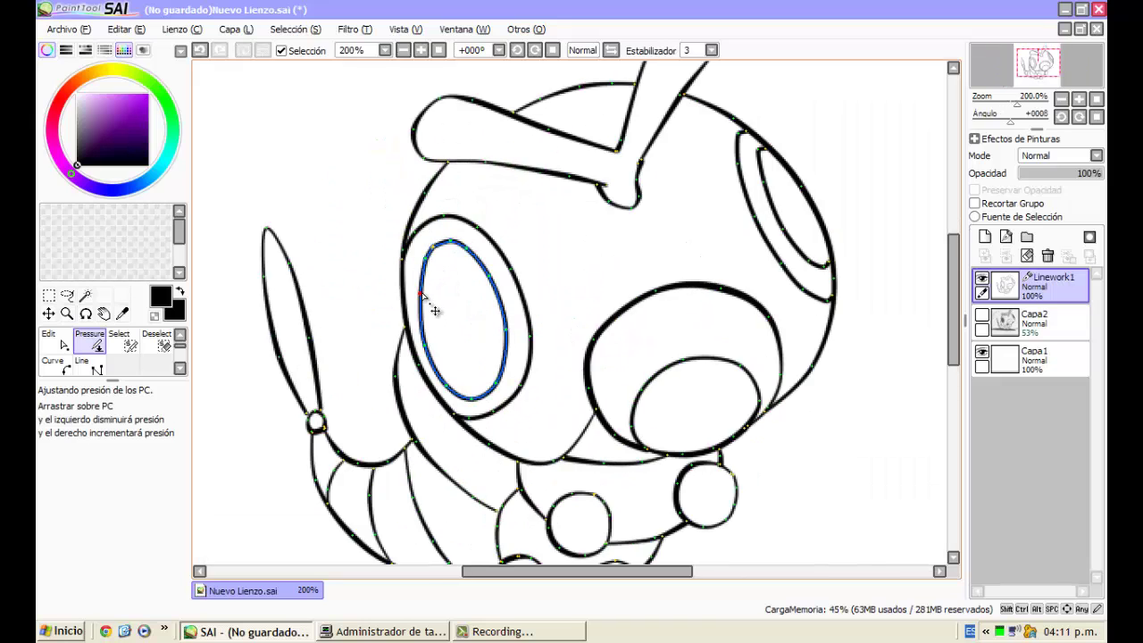
key("ctrl")
left_click_drag(426, 256, 364, 290)
left_click_drag(449, 242, 361, 288)
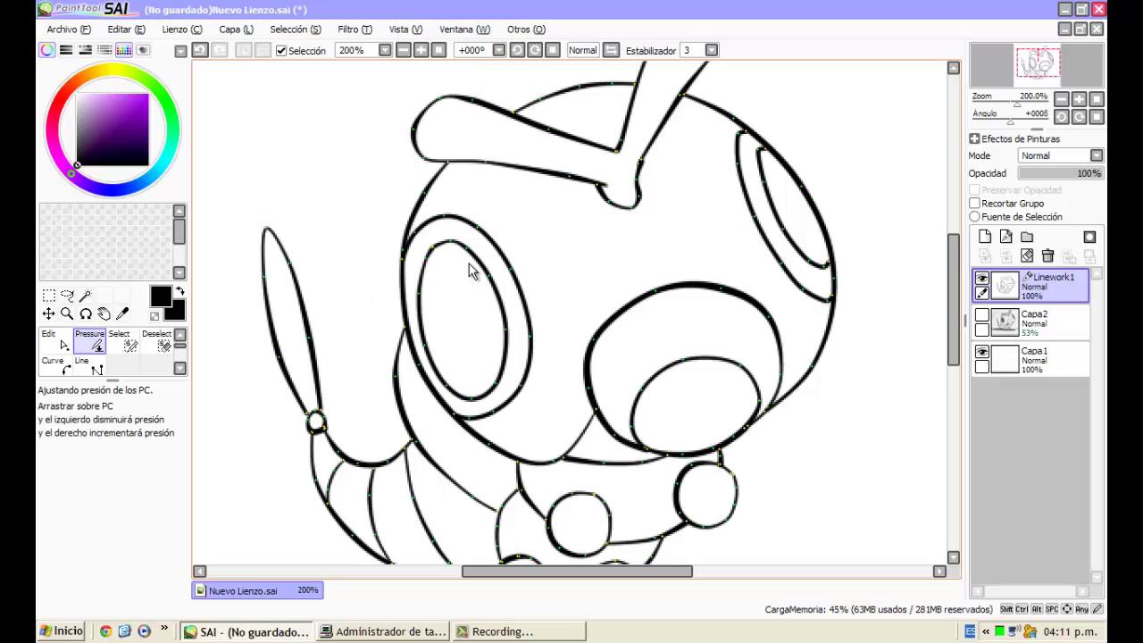
mouse_move(469, 251)
left_mouse_down()
mouse_move(429, 284)
mouse_move(491, 276)
mouse_move(441, 325)
left_mouse_up()
mouse_move(470, 399)
left_mouse_down()
mouse_move(425, 404)
mouse_move(487, 412)
mouse_move(447, 420)
left_mouse_up()
left_click_drag(446, 217, 340, 313)
Thin both ends of the right eye's inner curve where it meets the head outline
scroll(469, 321, "down", 1)
scroll(687, 203, "up", 2)
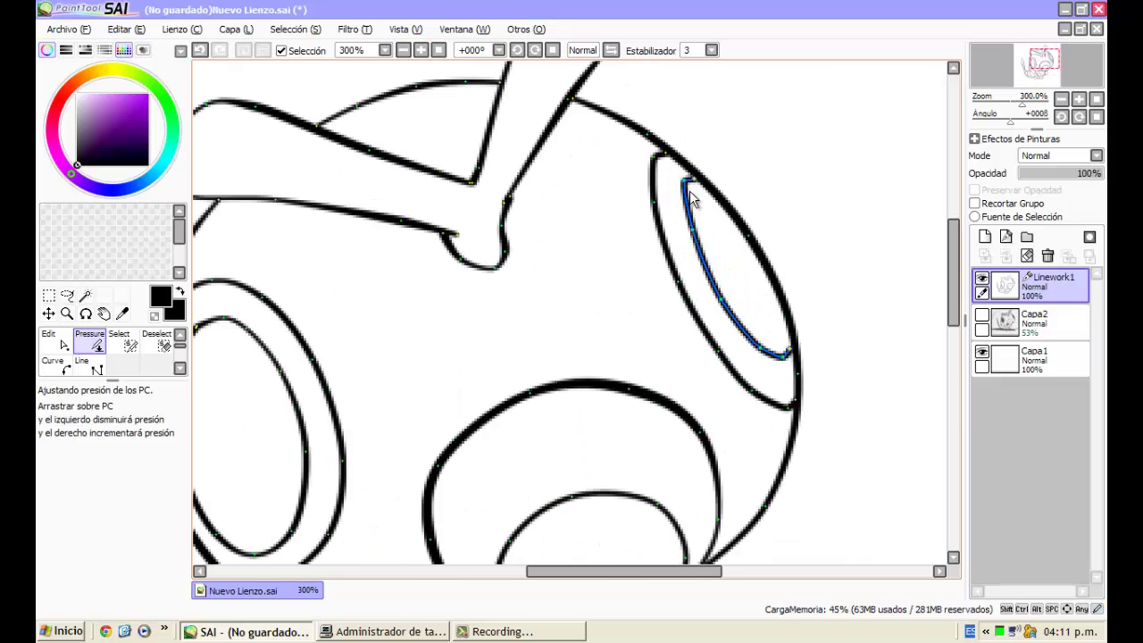
left_click_drag(686, 182, 549, 247)
left_click_drag(693, 179, 679, 205)
left_click_drag(791, 351, 596, 324)
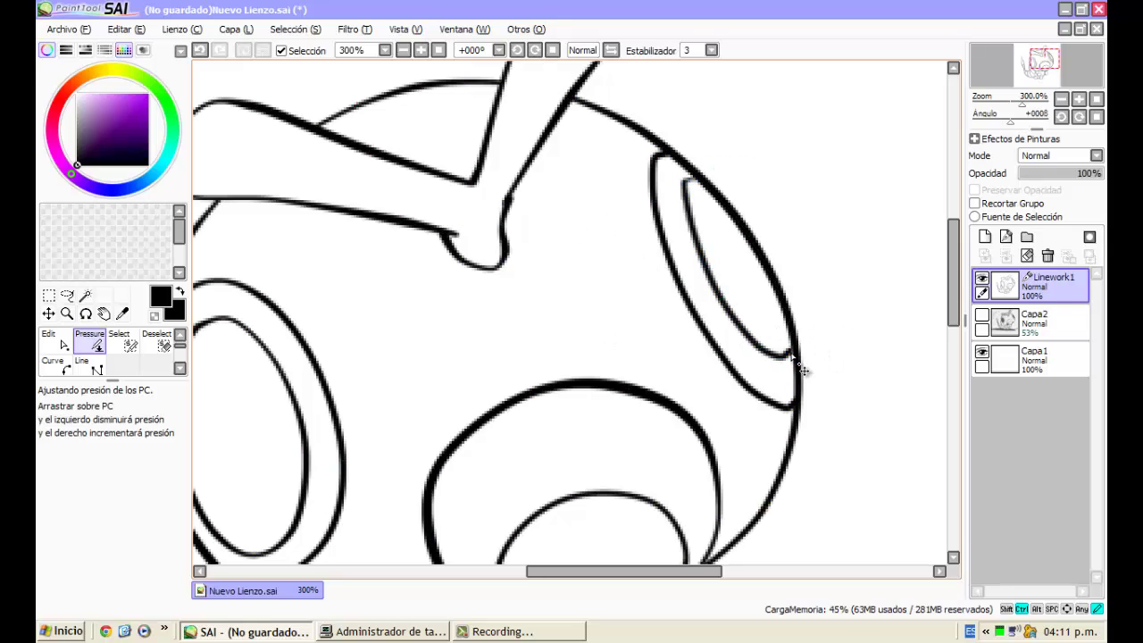
left_click_drag(806, 366, 761, 377)
left_click_drag(673, 371, 669, 372)
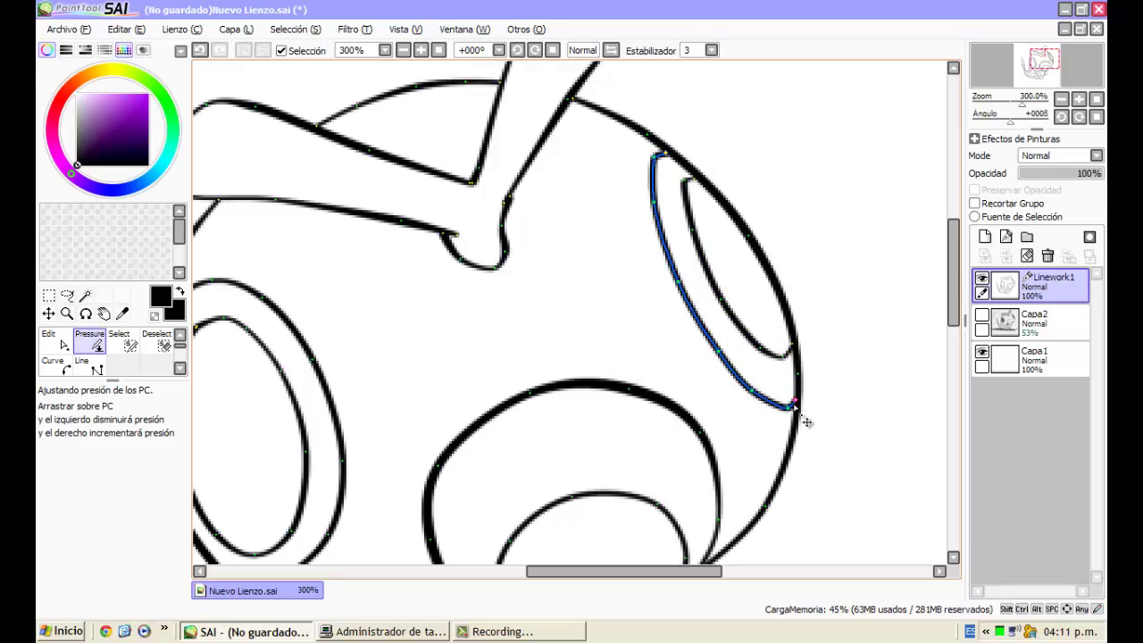
Thin the lower and upper ends of the right eye's outer curve
left_click(802, 400)
left_click_drag(792, 405, 636, 427)
left_click_drag(756, 392, 610, 384)
left_click_drag(662, 155, 518, 239)
Show and hide the Capa2 sketch layer to compare it with the finished line art
scroll(612, 243, "down", 4)
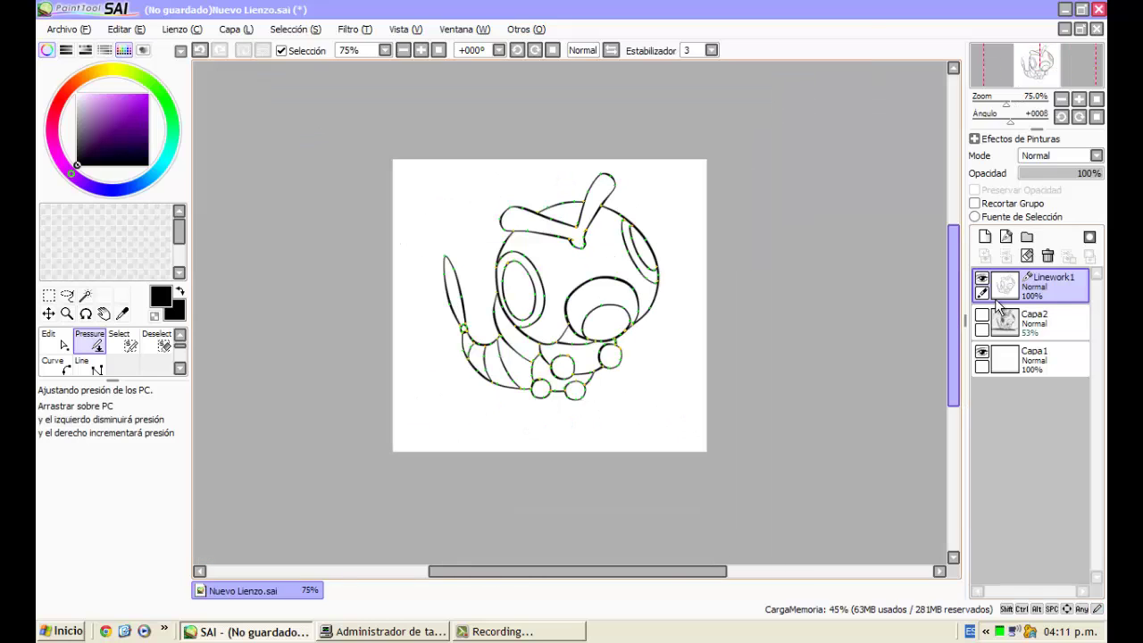
left_click(1034, 321)
scroll(671, 262, "up", 1)
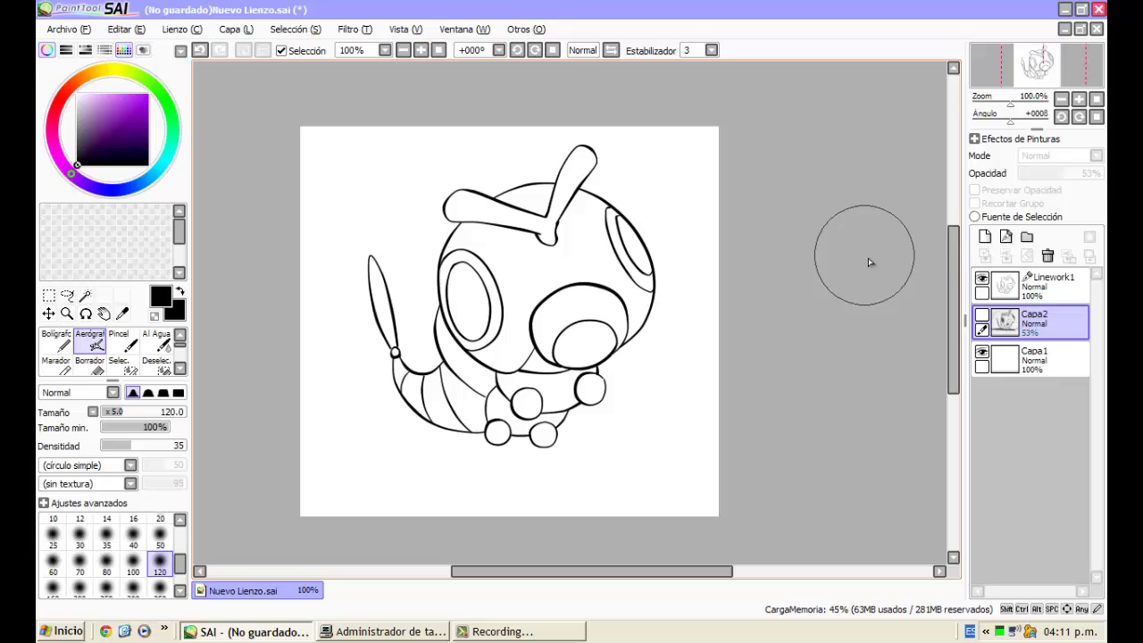
left_click(982, 315)
left_click(982, 316)
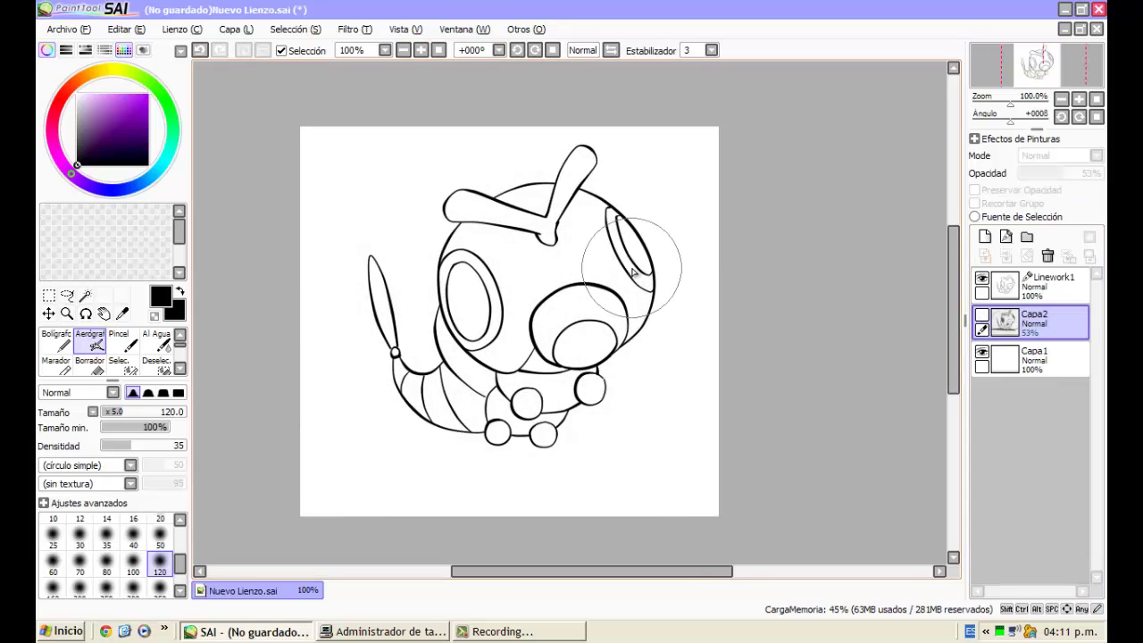
scroll(476, 335, "up", 1)
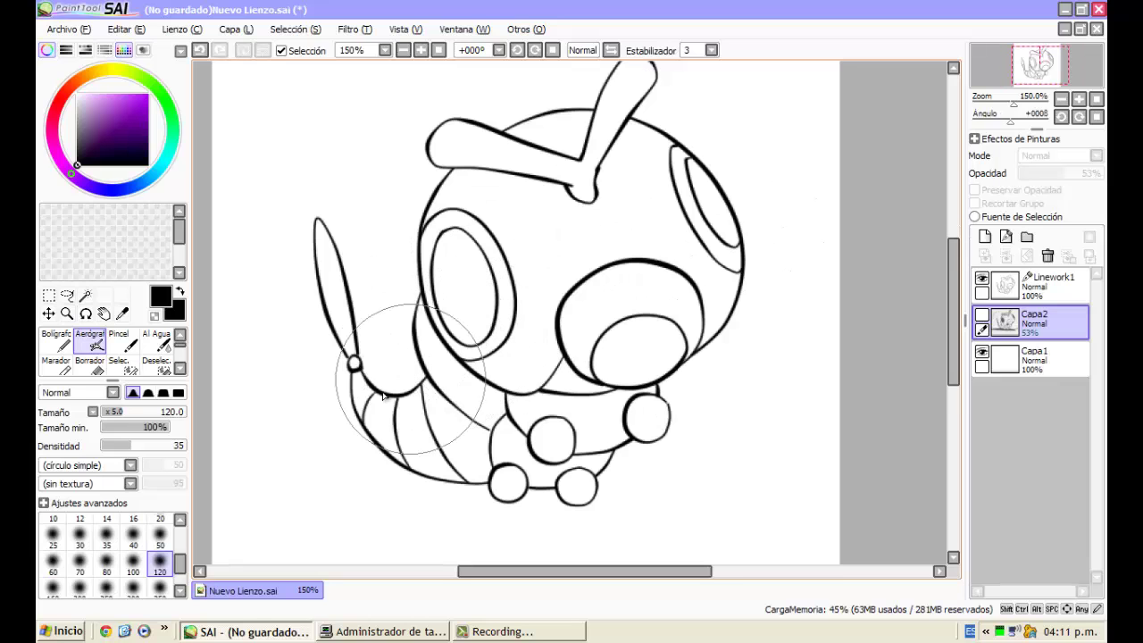
Move the Capa2 sketch layer below Capa1 in the layer order
left_click(1051, 298)
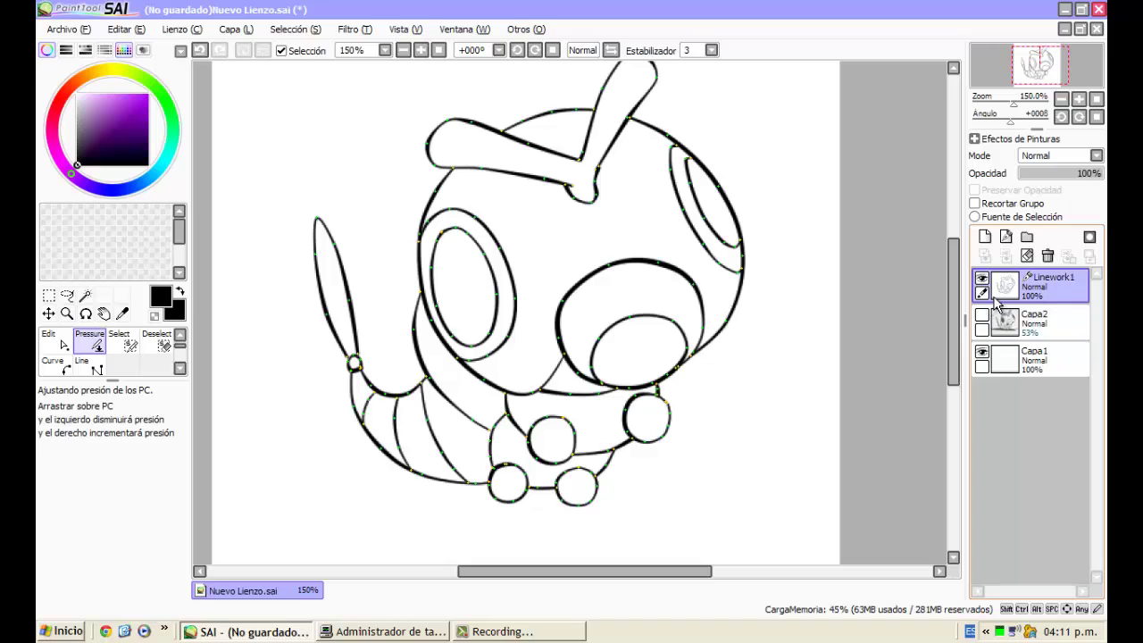
left_click(1028, 352)
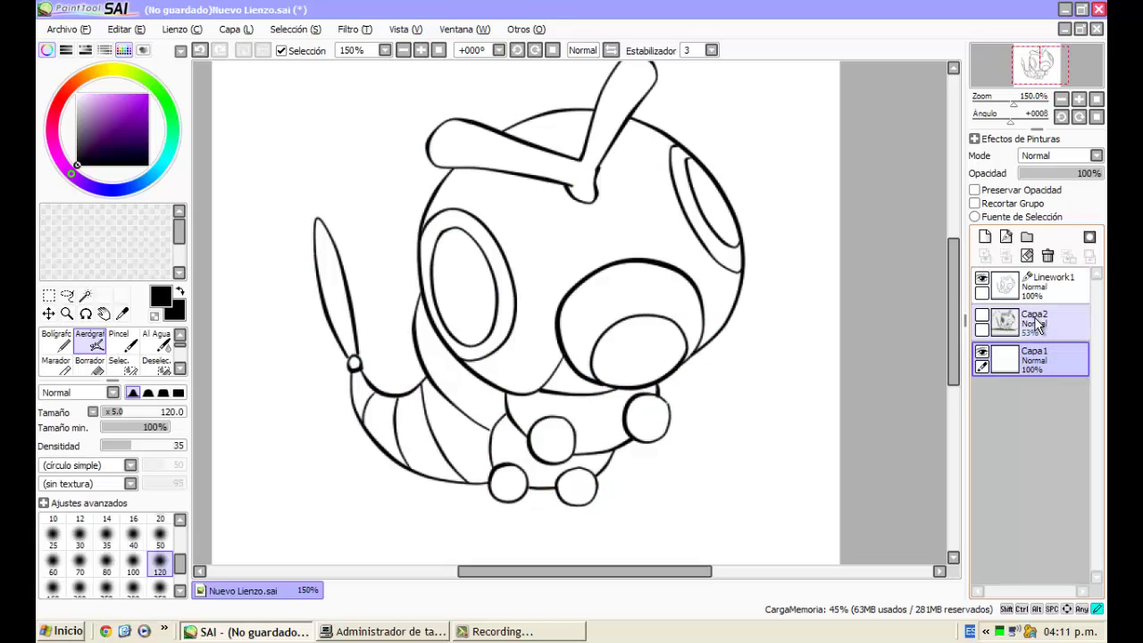
left_click_drag(1034, 319, 1033, 378)
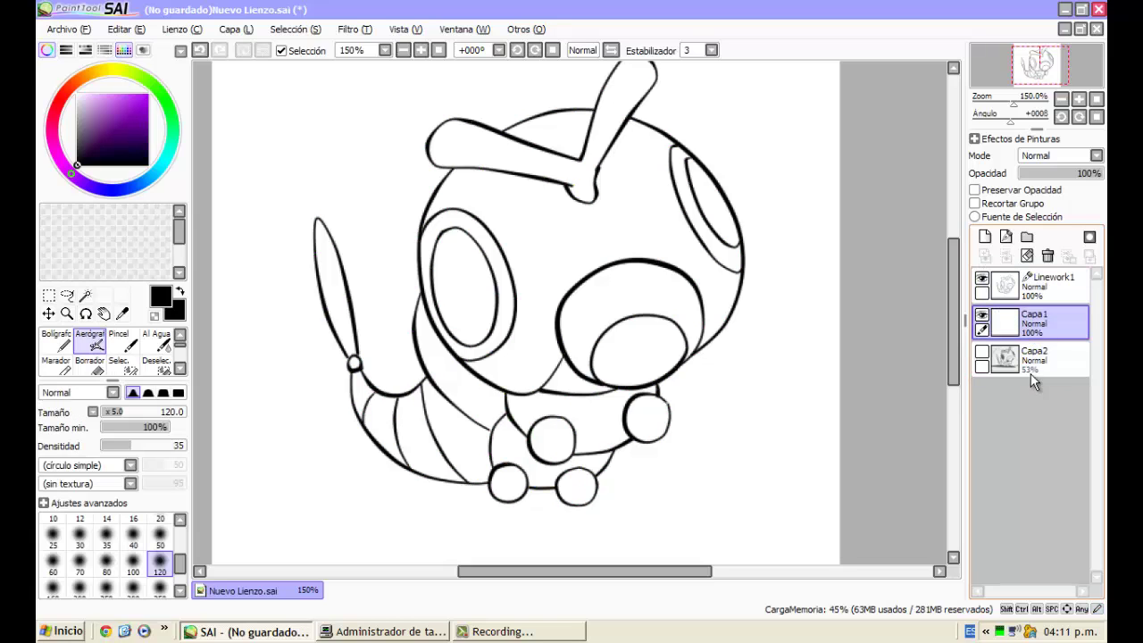
Hide and show the Linework1 layer to check the empty Capa1 beneath it, and make Linework1 the active layer
left_click(1032, 295)
left_click(1035, 316)
left_click(1038, 288)
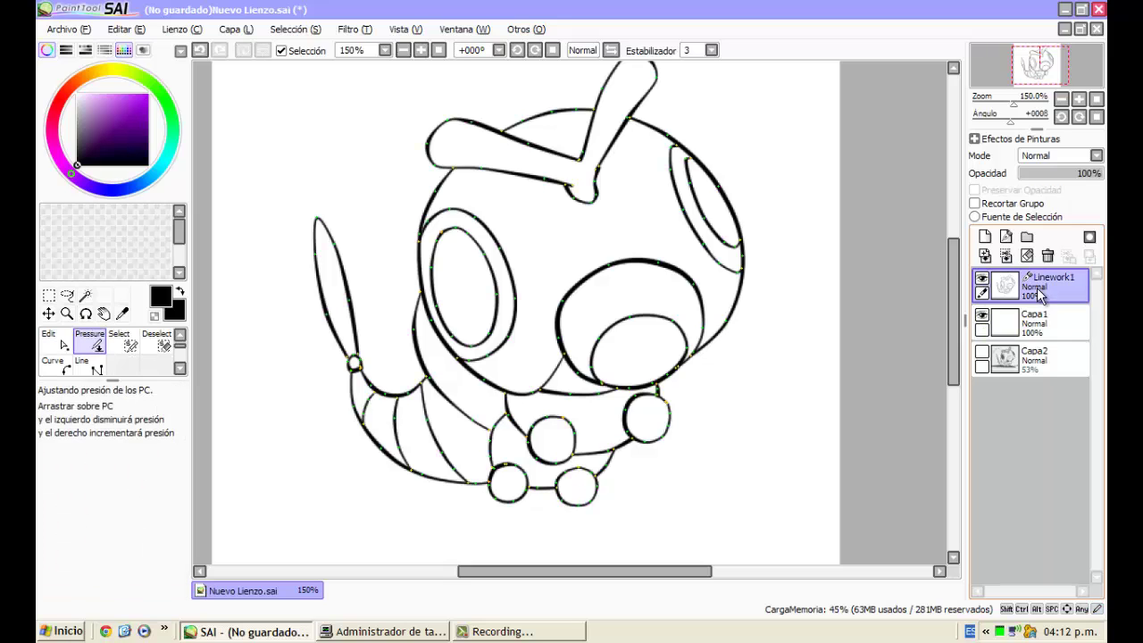
left_click(1027, 326)
left_click(984, 279)
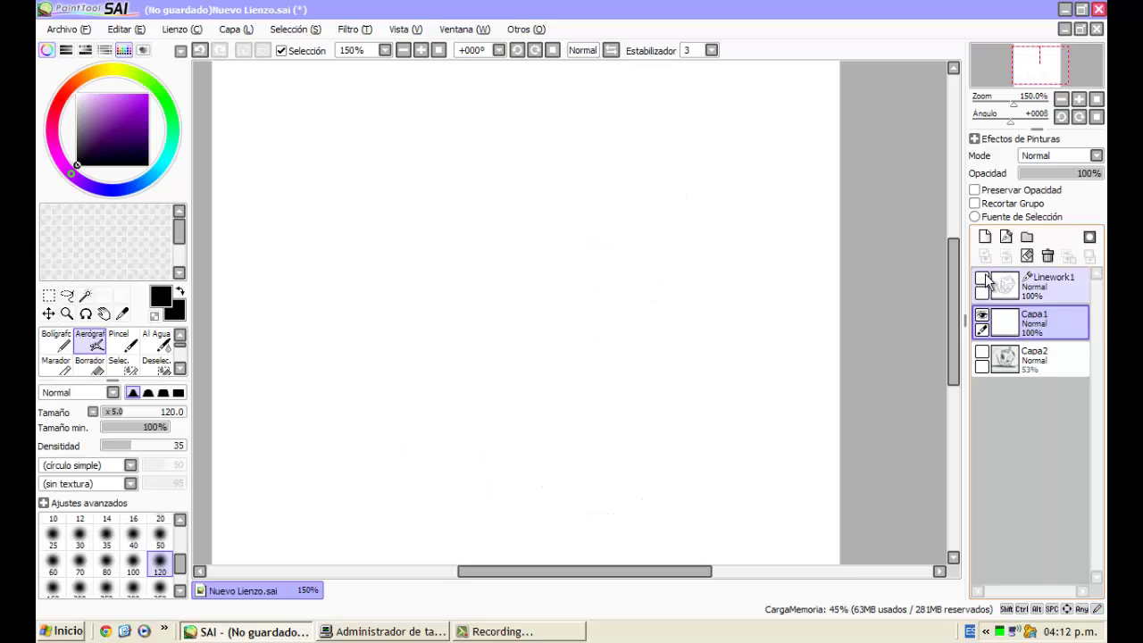
left_click(983, 278)
left_click(1041, 287)
left_click(1037, 334)
left_click(1040, 296)
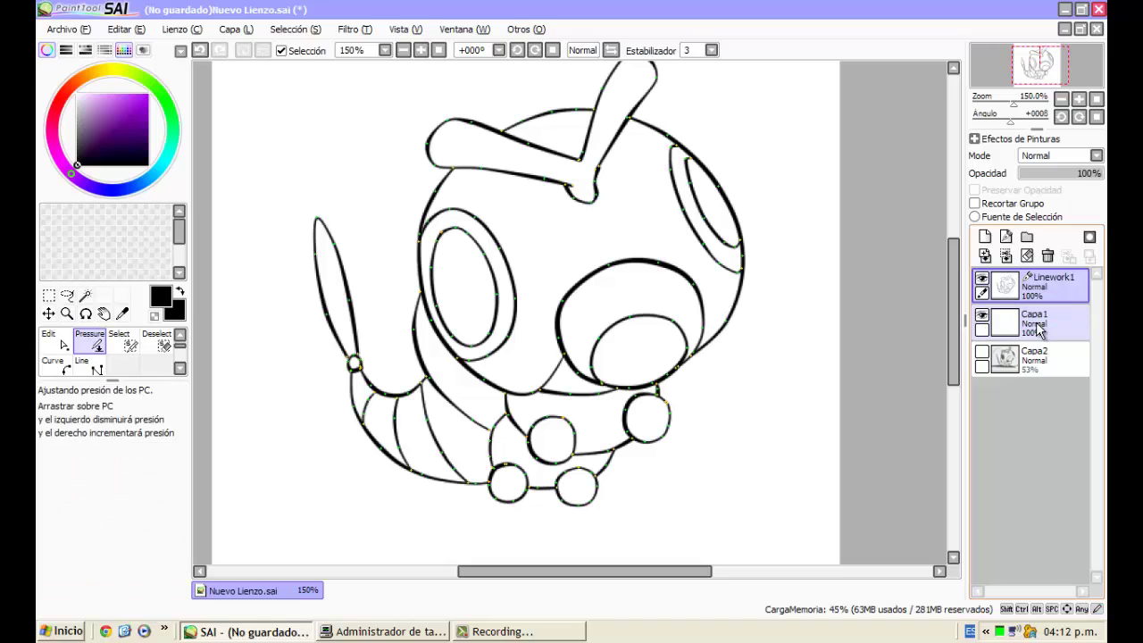
Try a freehand lasso selection around the head on Linework1, and clear the selection
left_click(67, 296)
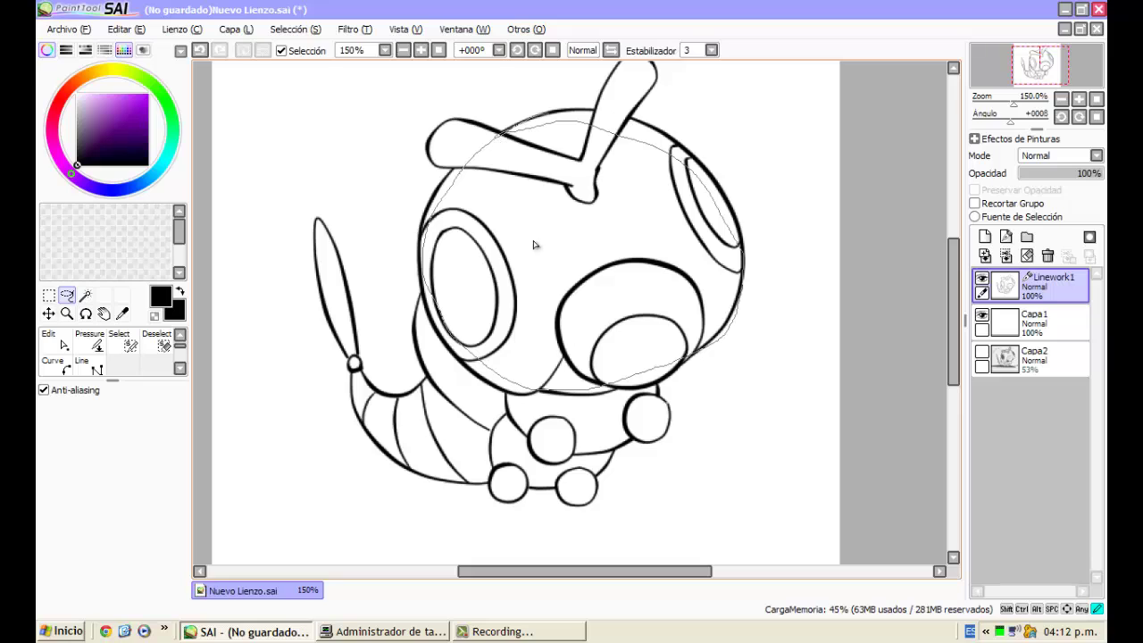
left_click_drag(534, 244, 536, 230)
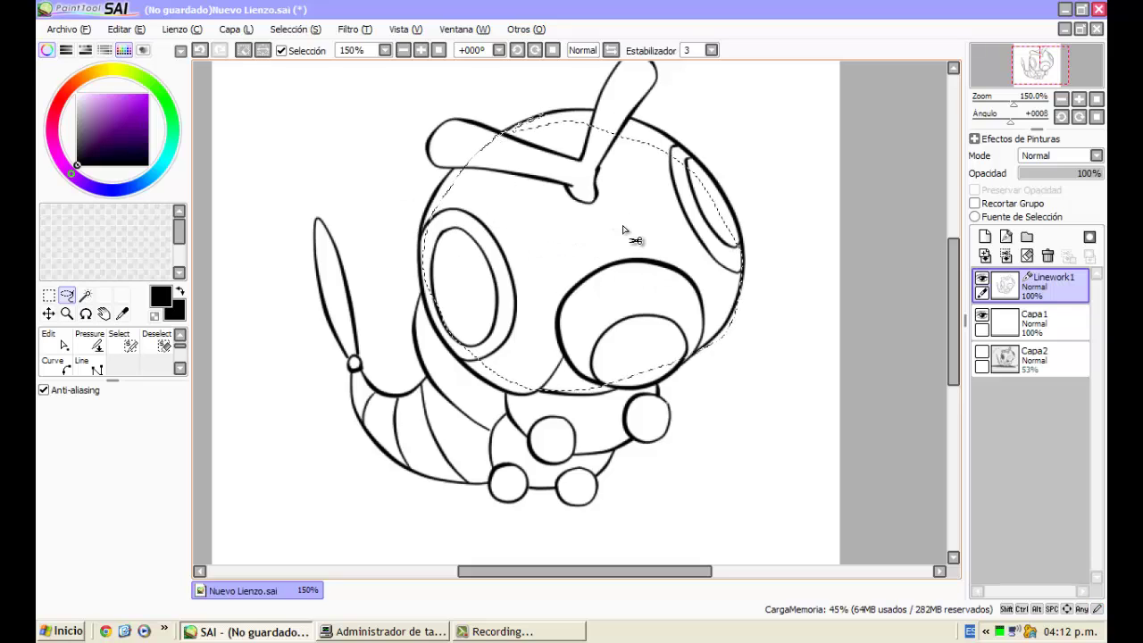
left_click(415, 138)
scroll(128, 349, "up", 1)
scroll(130, 348, "down", 1)
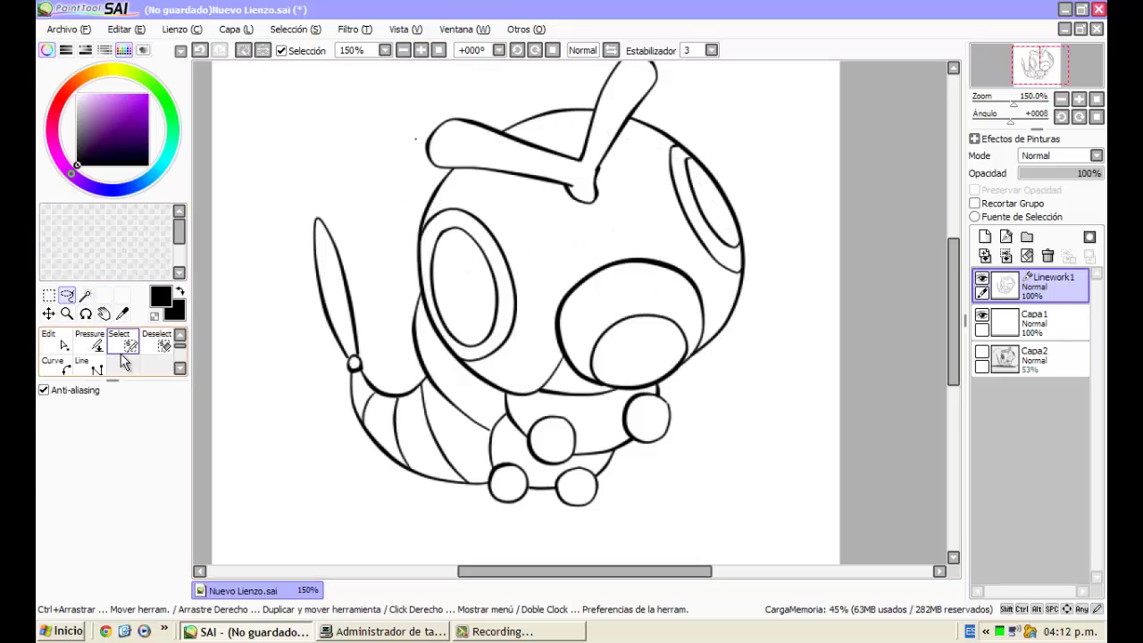
Try painting a selection over the head on Linework1 with the size 20 Select brush, and clear it
left_click(128, 345)
scroll(169, 574, "down", 1)
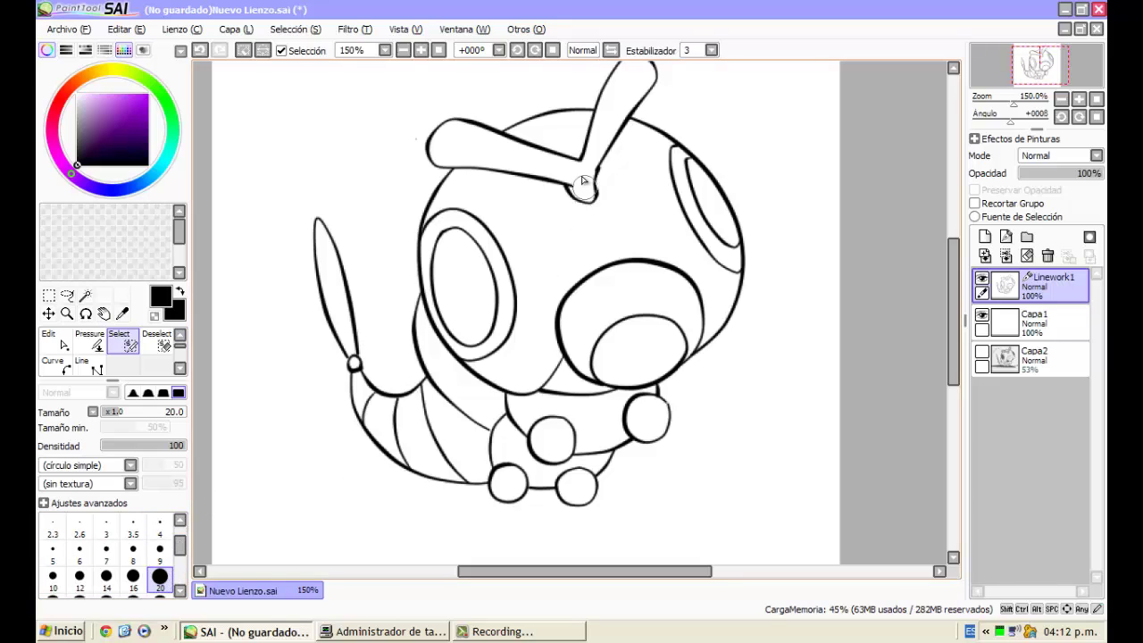
mouse_move(582, 181)
left_mouse_down()
mouse_move(478, 273)
mouse_move(561, 158)
mouse_move(576, 262)
left_mouse_up()
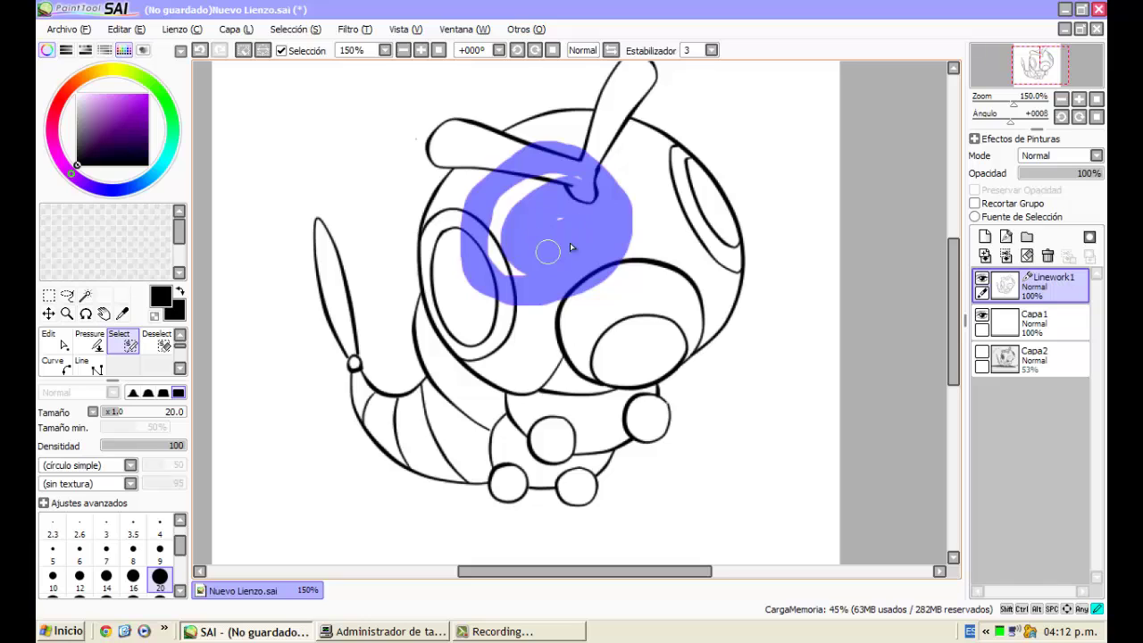
mouse_move(628, 183)
left_mouse_down()
mouse_move(630, 283)
mouse_move(732, 146)
mouse_move(525, 178)
mouse_move(573, 153)
mouse_move(595, 220)
left_mouse_up()
scroll(715, 146, "up", 1)
scroll(595, 227, "down", 2)
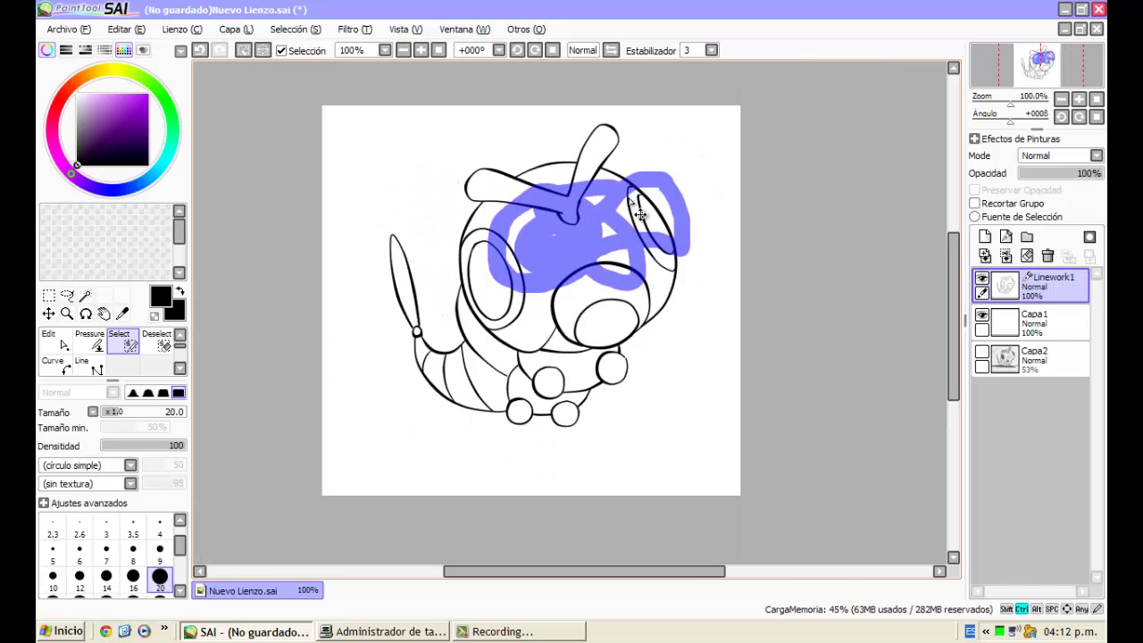
key("ctrl+z")
key("ctrl+d")
scroll(566, 196, "up", 1)
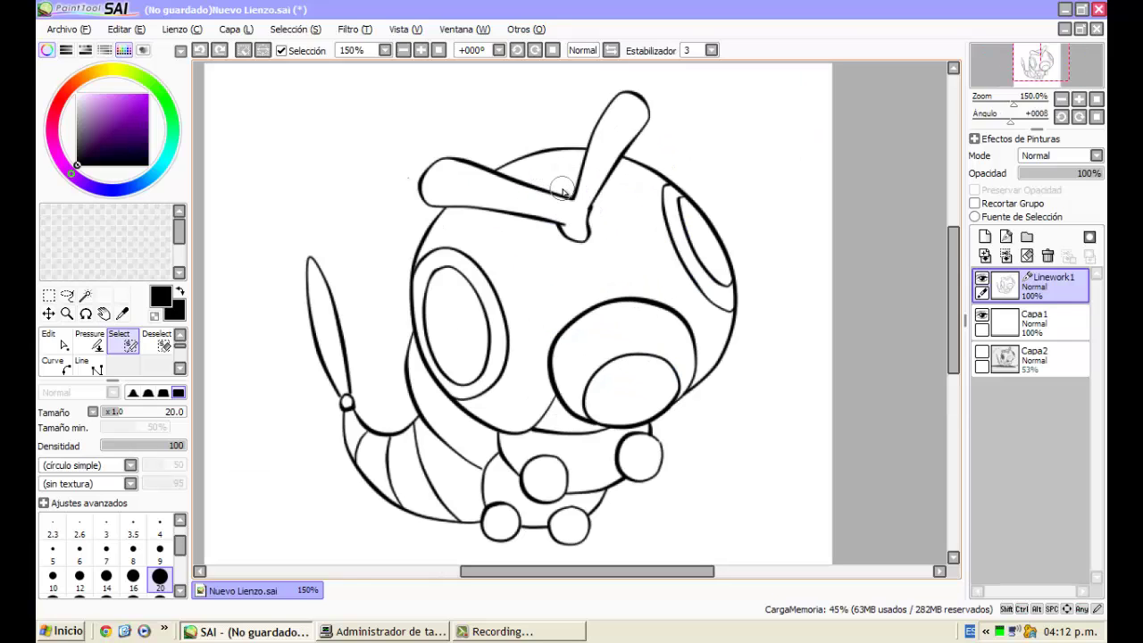
Try painting a selection over the whole head with the size 100 Select brush, trim its edges with Deselect, and clear it
left_click(85, 295)
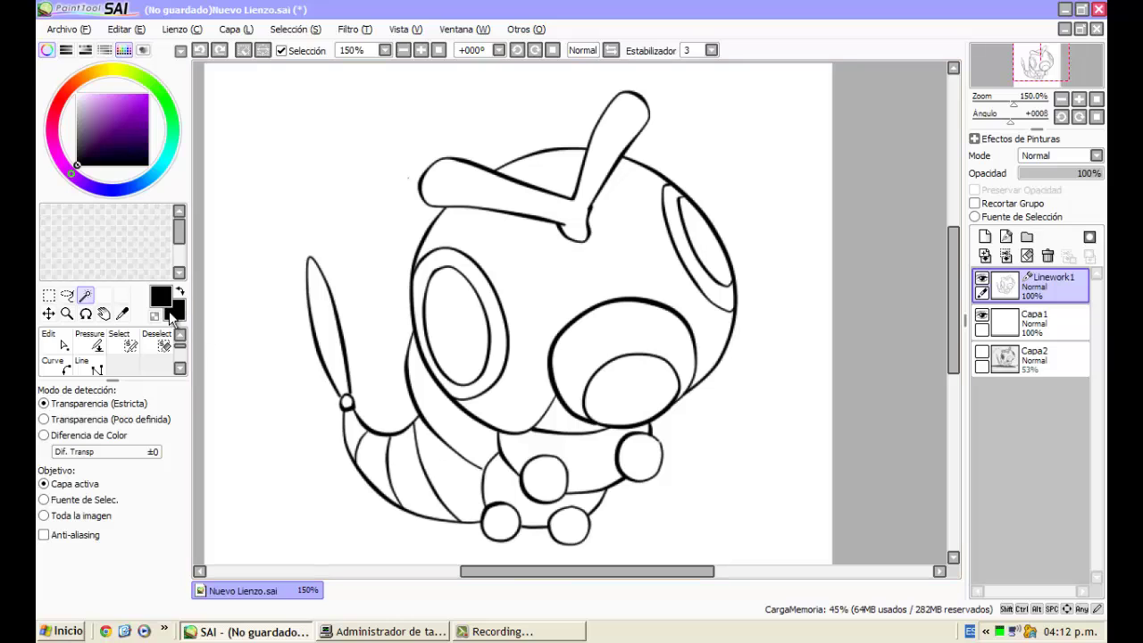
left_click(125, 342)
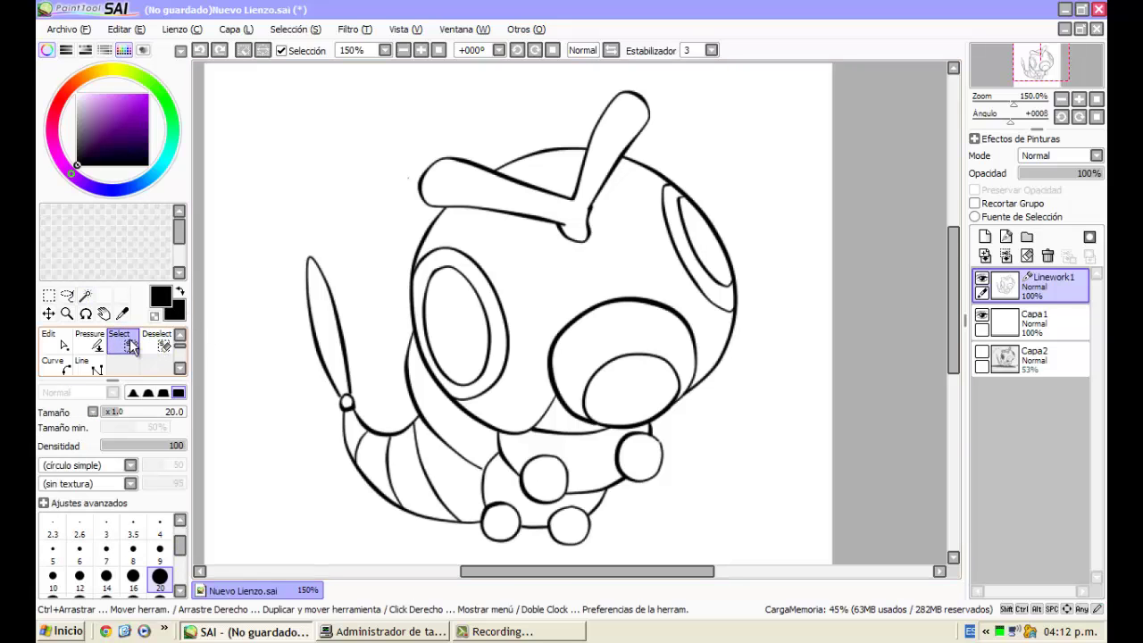
left_click(160, 347)
left_click(134, 347)
scroll(116, 553, "down", 3)
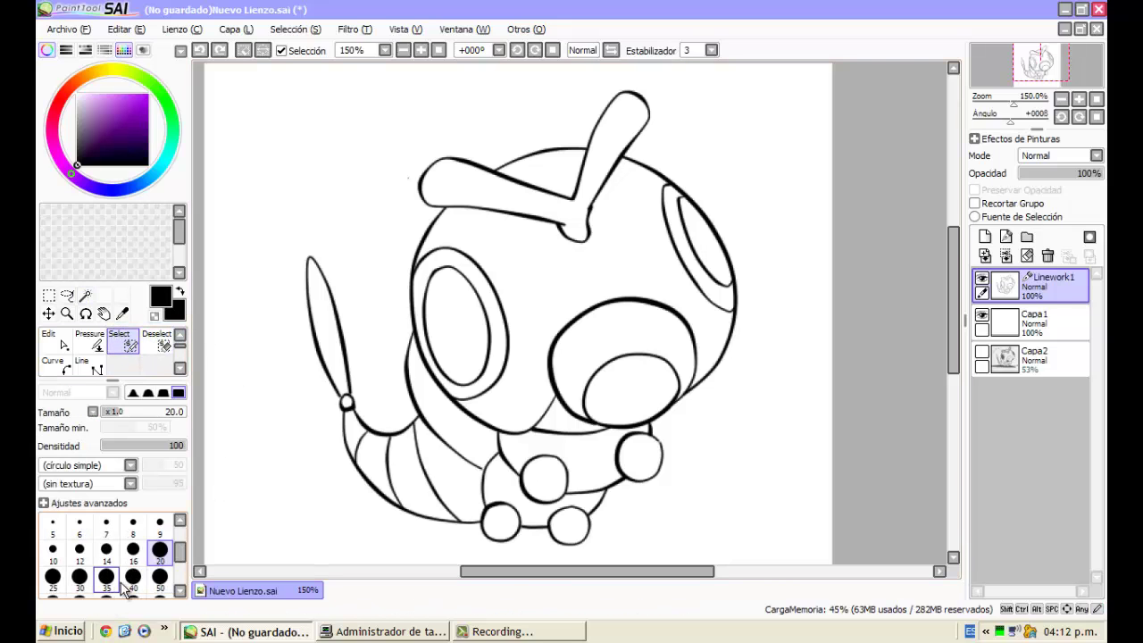
left_click(134, 576)
mouse_move(540, 183)
left_mouse_down()
mouse_move(464, 306)
mouse_move(551, 331)
mouse_move(778, 298)
mouse_move(718, 169)
mouse_move(501, 239)
mouse_move(460, 352)
left_mouse_up()
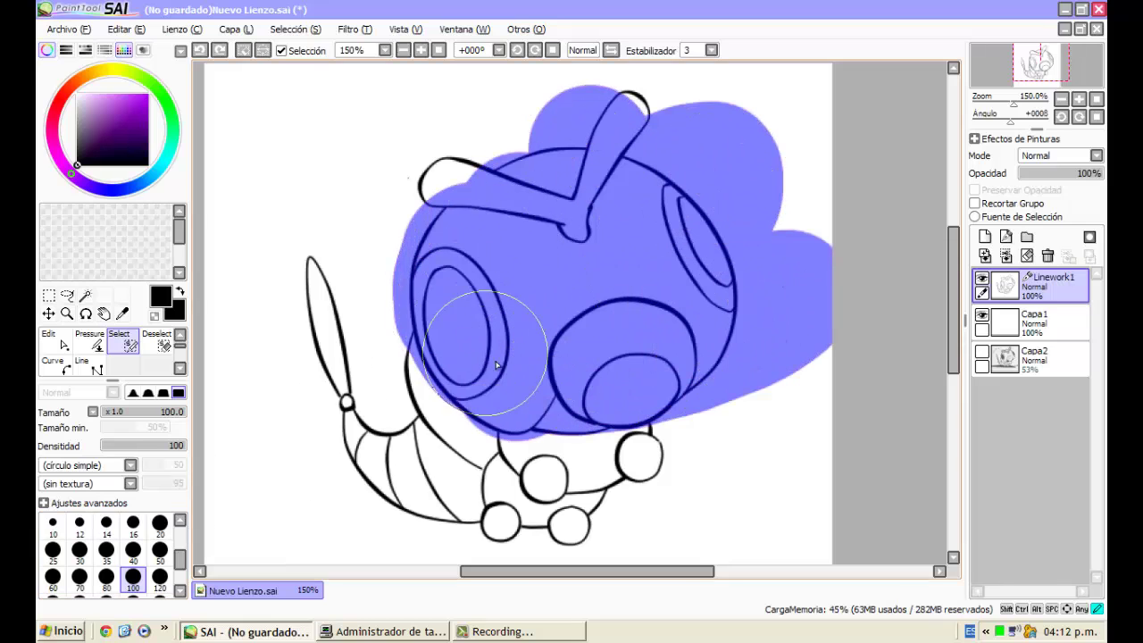
left_click(160, 346)
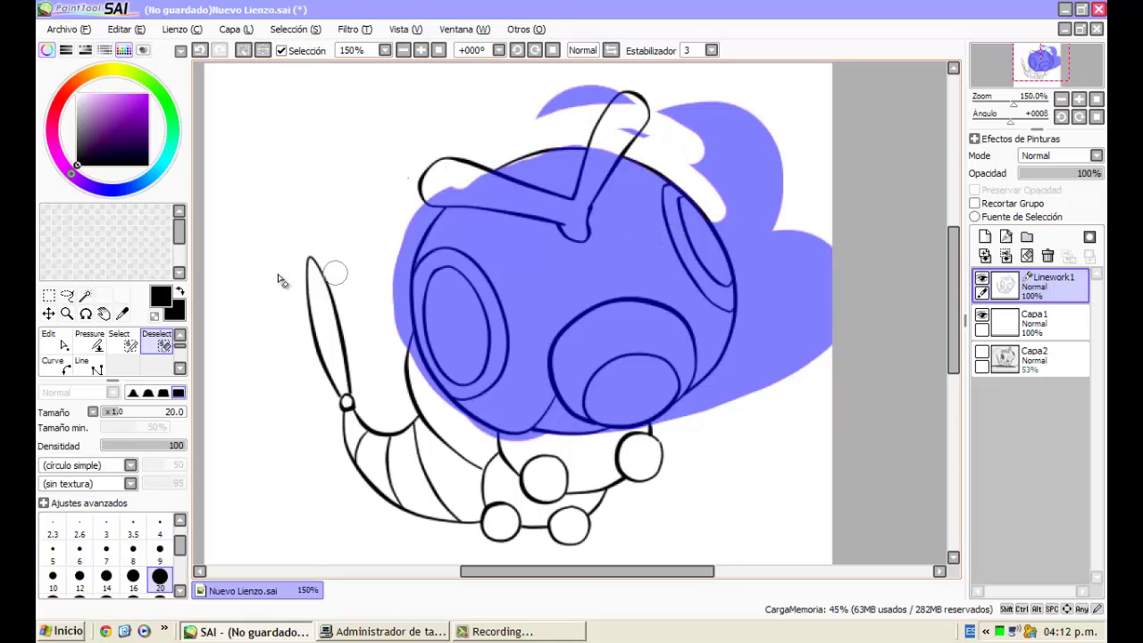
left_click(67, 296)
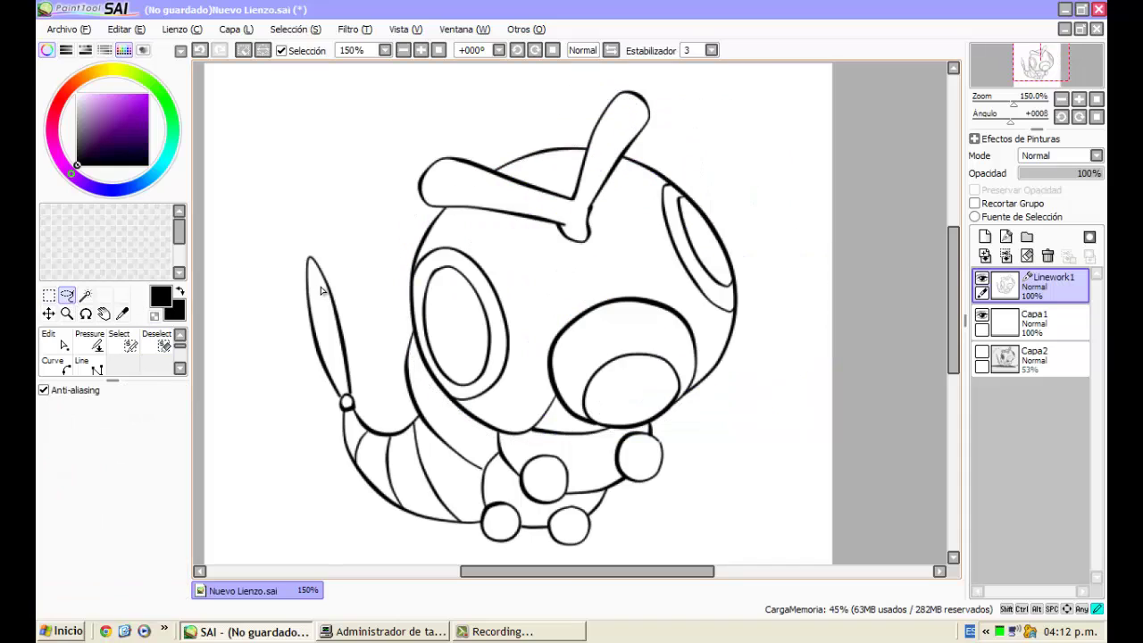
Select the face area and the small head area between the antennae on Linework1 with the Magic Wand
left_click(86, 295)
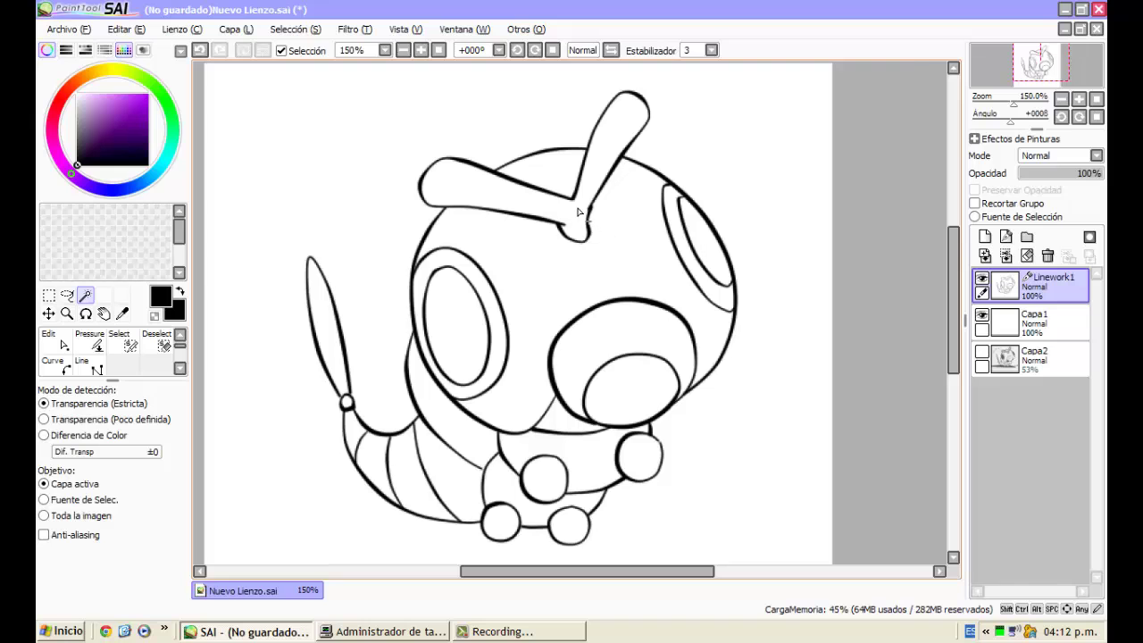
scroll(579, 212, "up", 1)
scroll(590, 232, "down", 2)
scroll(615, 215, "up", 1)
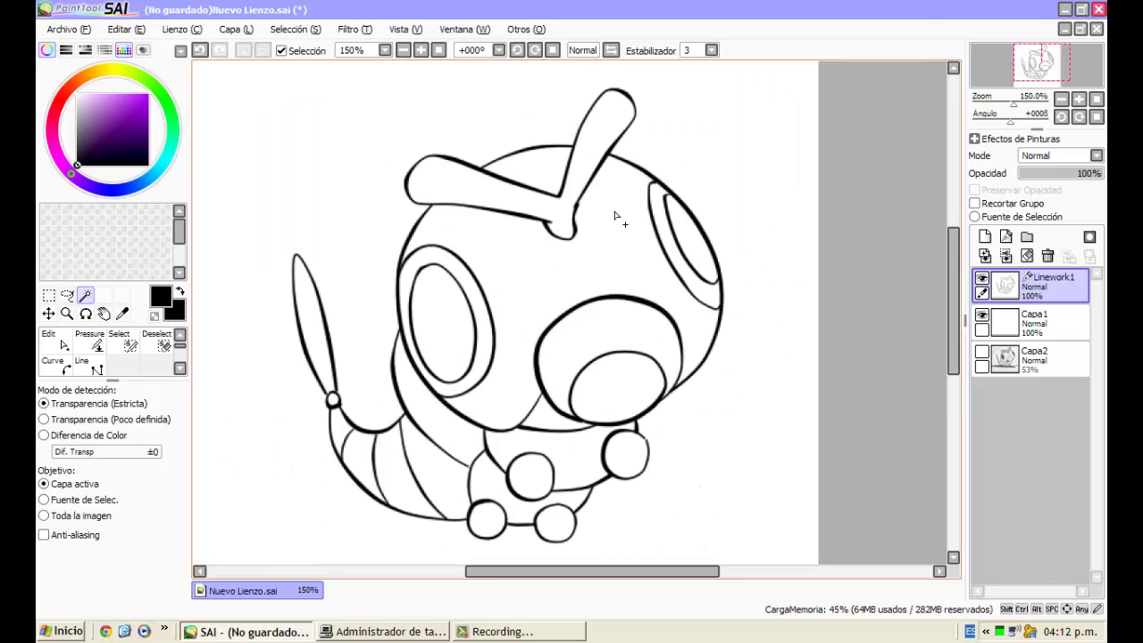
left_click(616, 224)
scroll(502, 142, "up", 1)
left_click(505, 145)
scroll(569, 124, "down", 1)
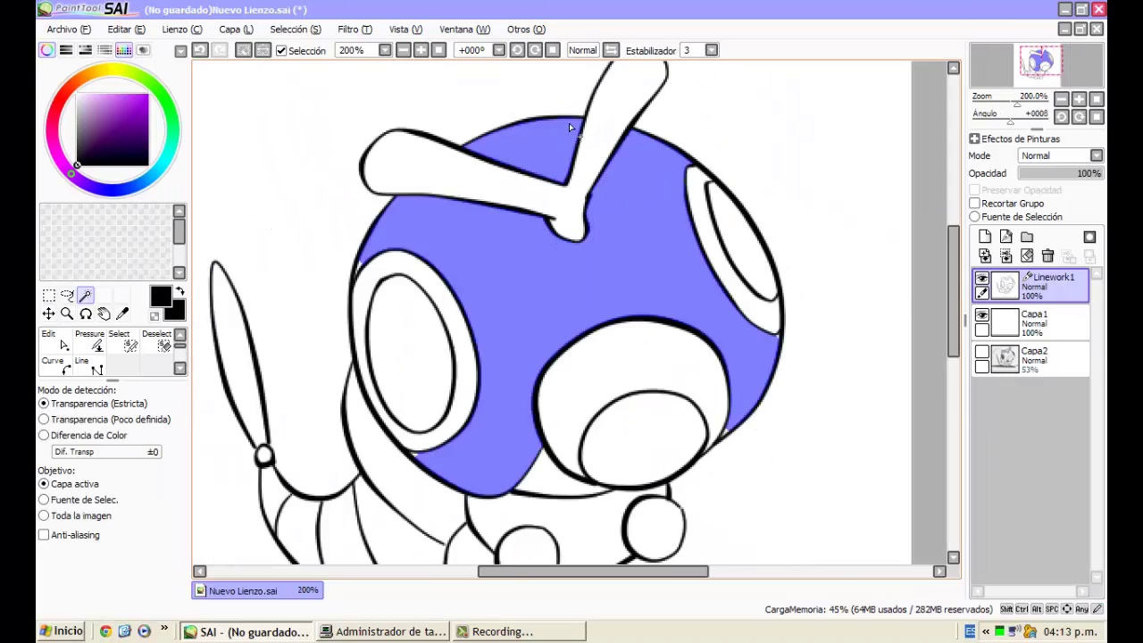
Examine the head selection's edges up close around the eyes, mouth and chin for gaps or spill
scroll(569, 123, "down", 2)
scroll(561, 302, "up", 1)
scroll(554, 299, "up", 2)
scroll(553, 299, "down", 2)
scroll(489, 301, "up", 4)
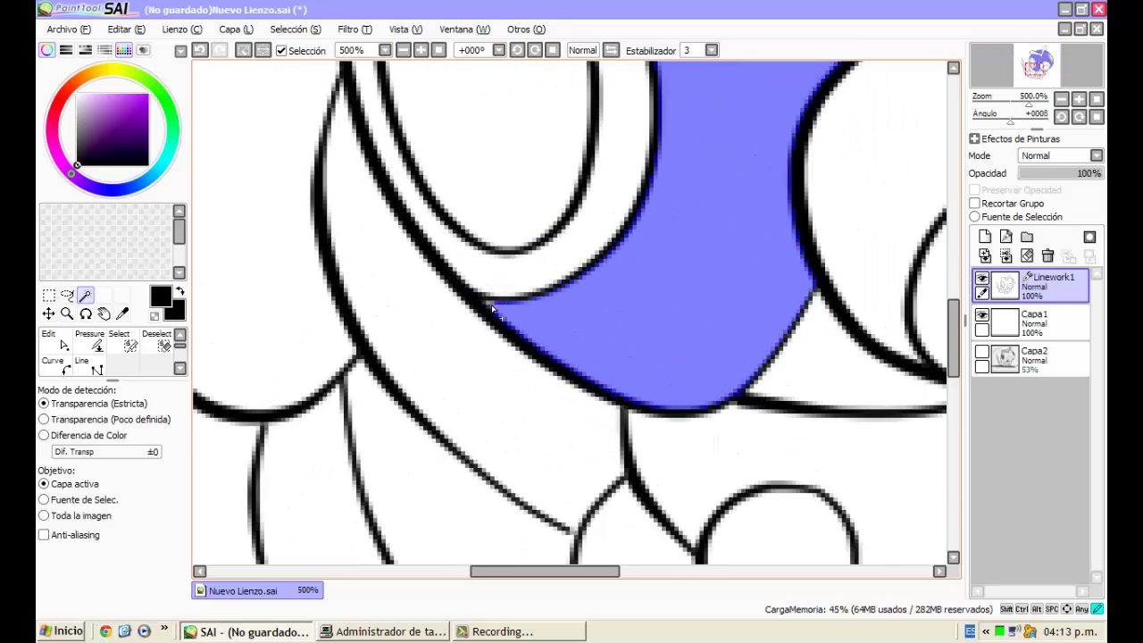
scroll(474, 268, "down", 2)
scroll(434, 184, "up", 4)
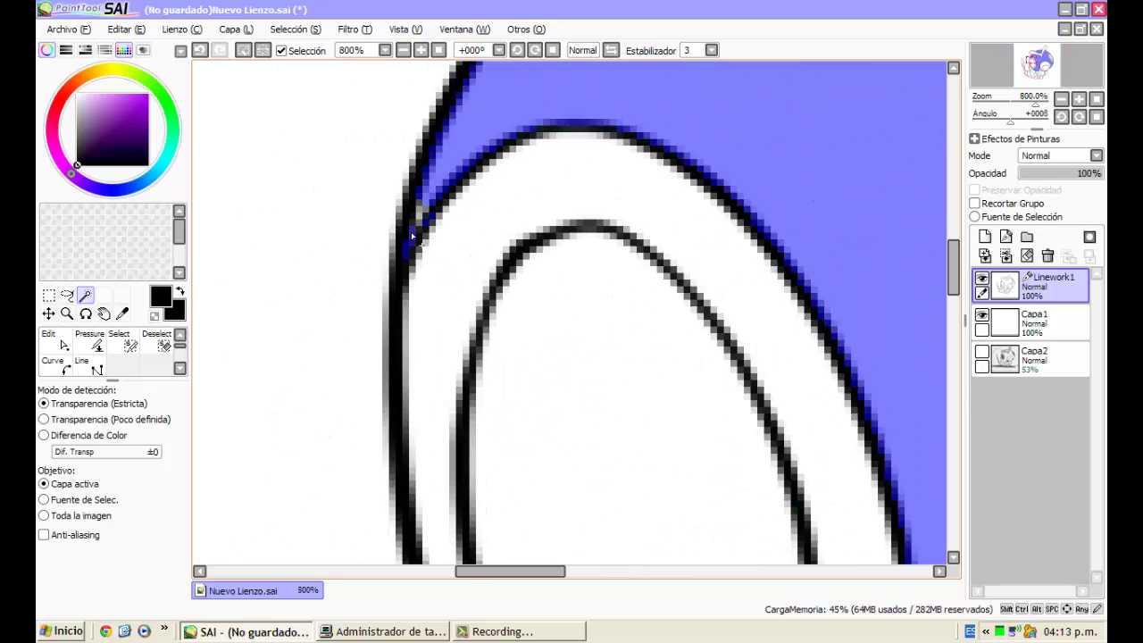
scroll(434, 233, "down", 3)
scroll(732, 269, "up", 2)
scroll(682, 250, "up", 2)
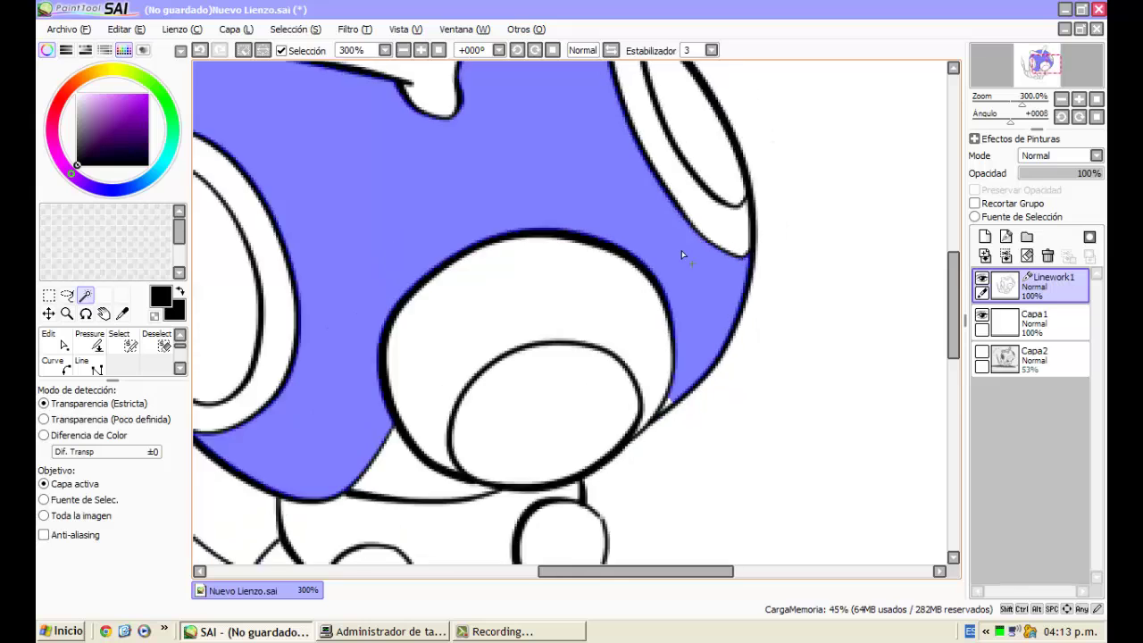
scroll(646, 365, "down", 4)
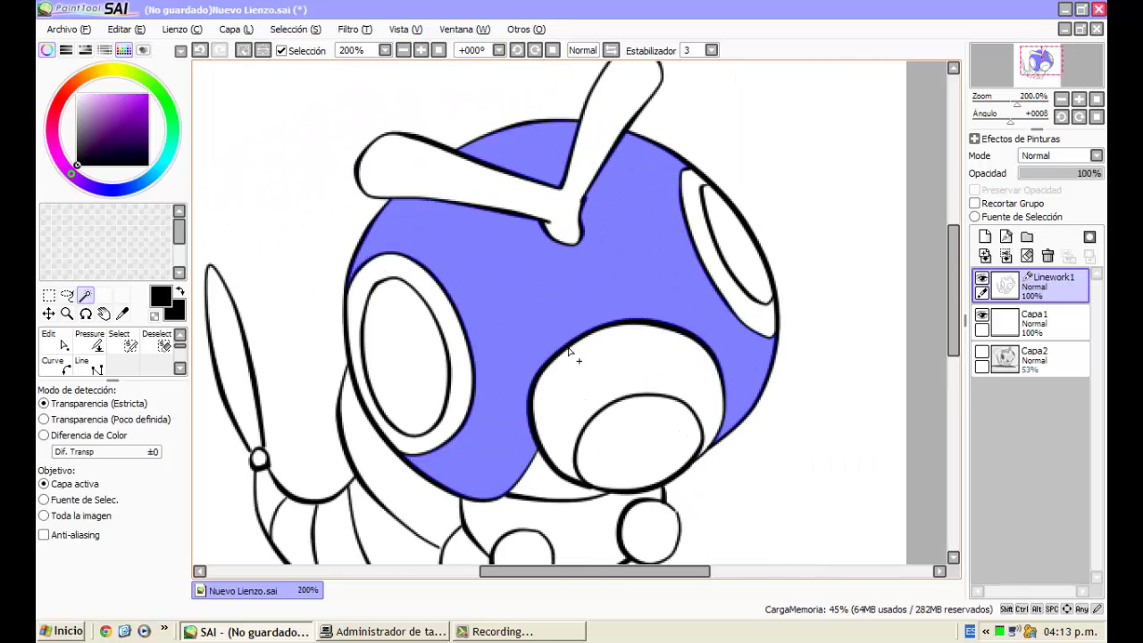
scroll(586, 244, "down", 2)
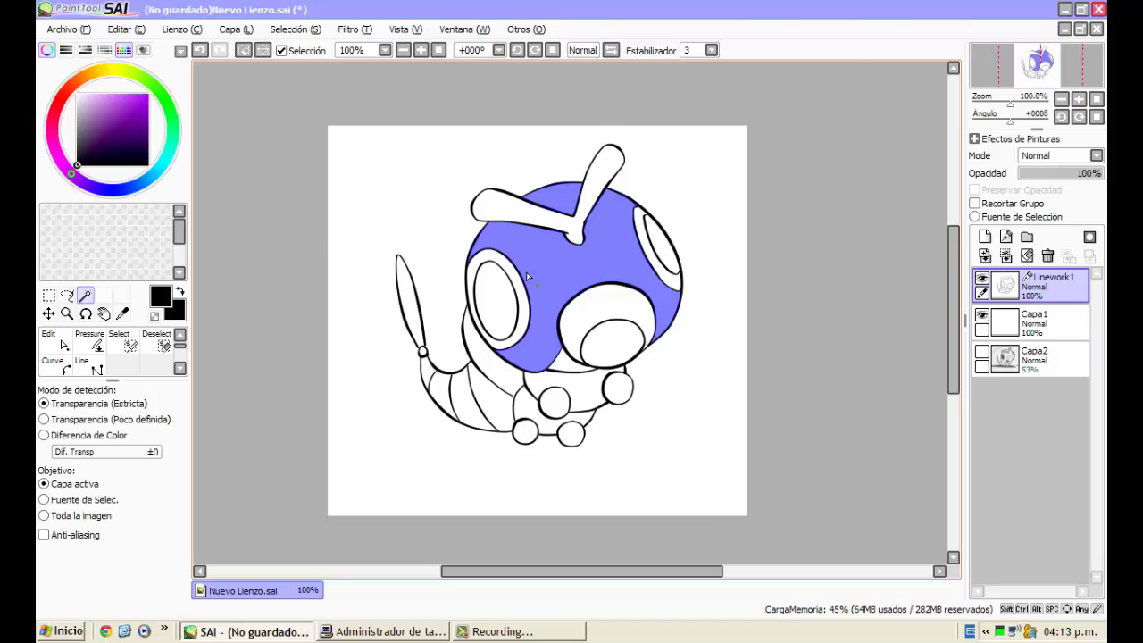
scroll(526, 272, "up", 2)
scroll(645, 227, "down", 1)
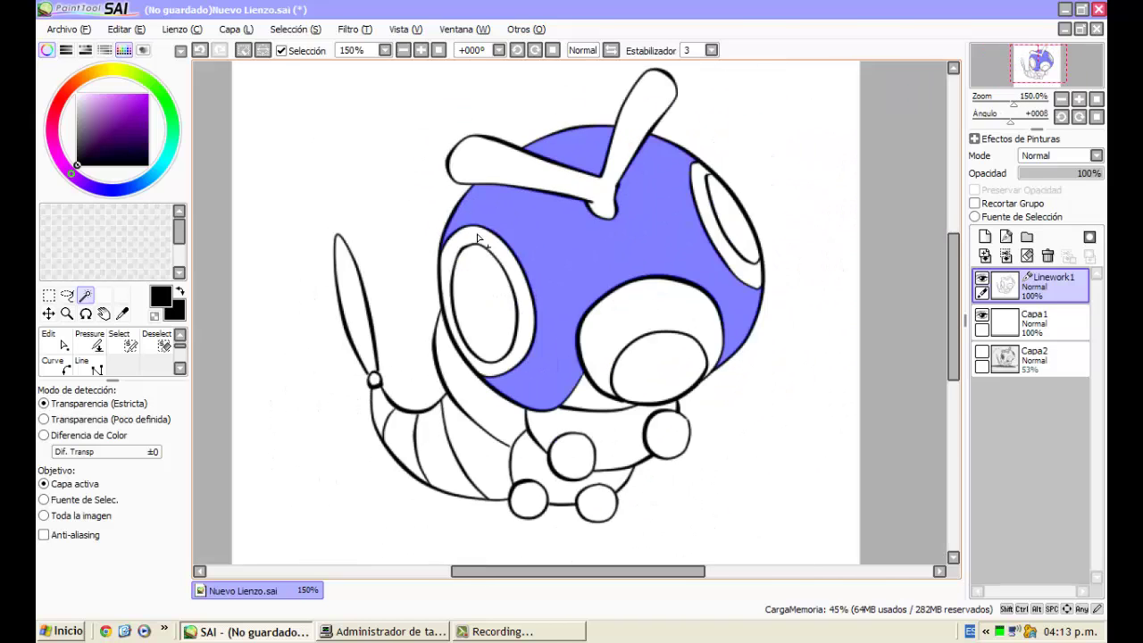
scroll(511, 347, "up", 1)
scroll(604, 231, "down", 2)
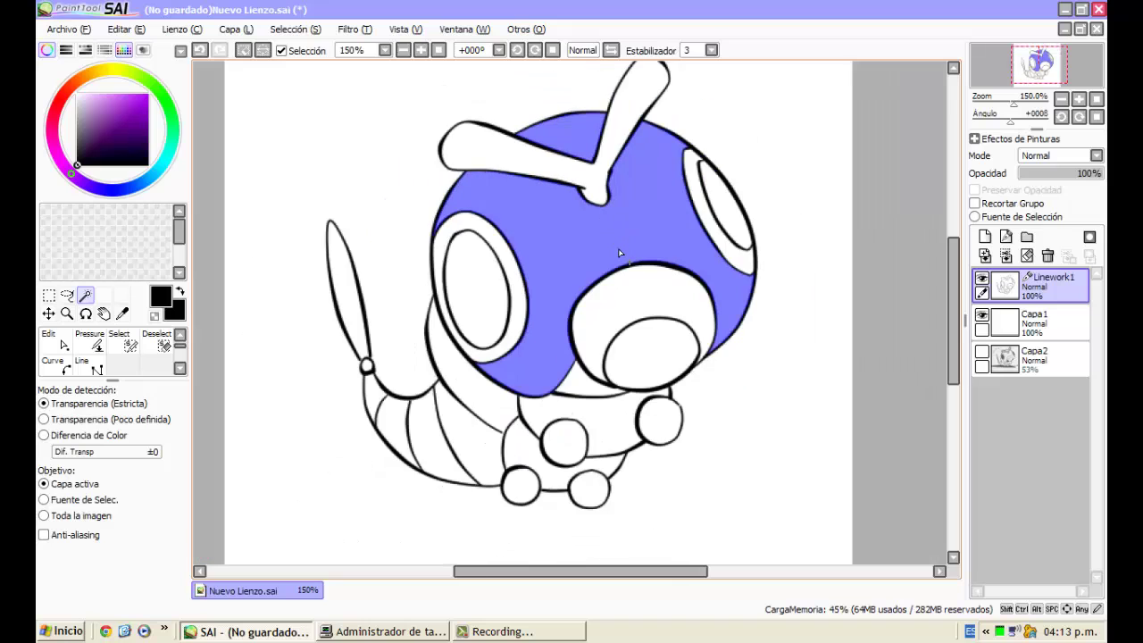
scroll(316, 417, "up", 2)
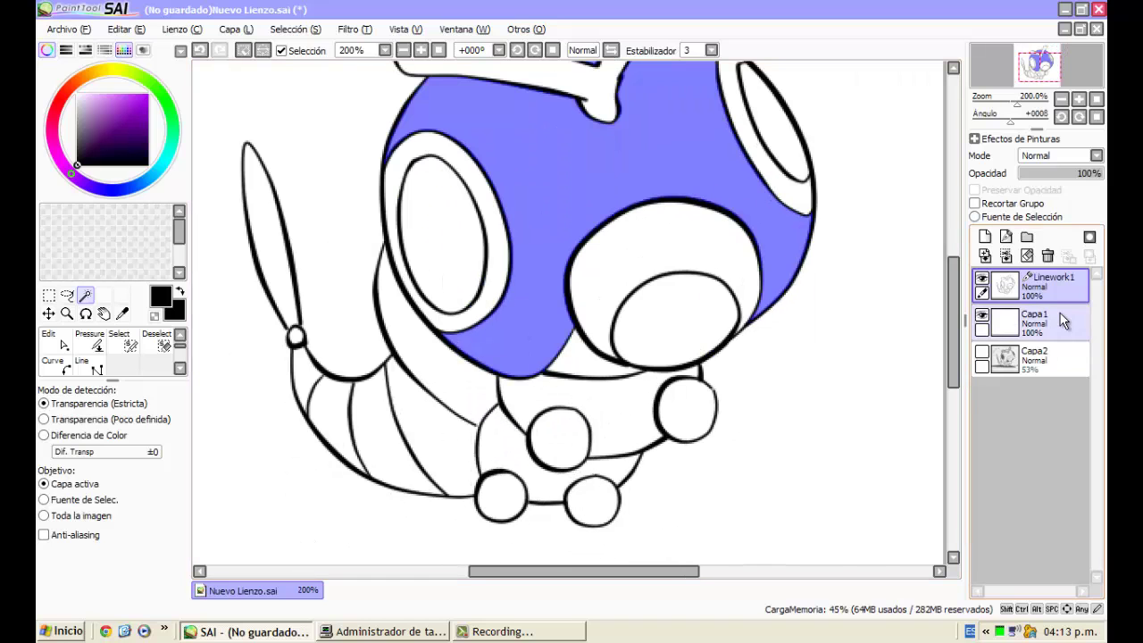
left_click(90, 344)
scroll(462, 424, "up", 2)
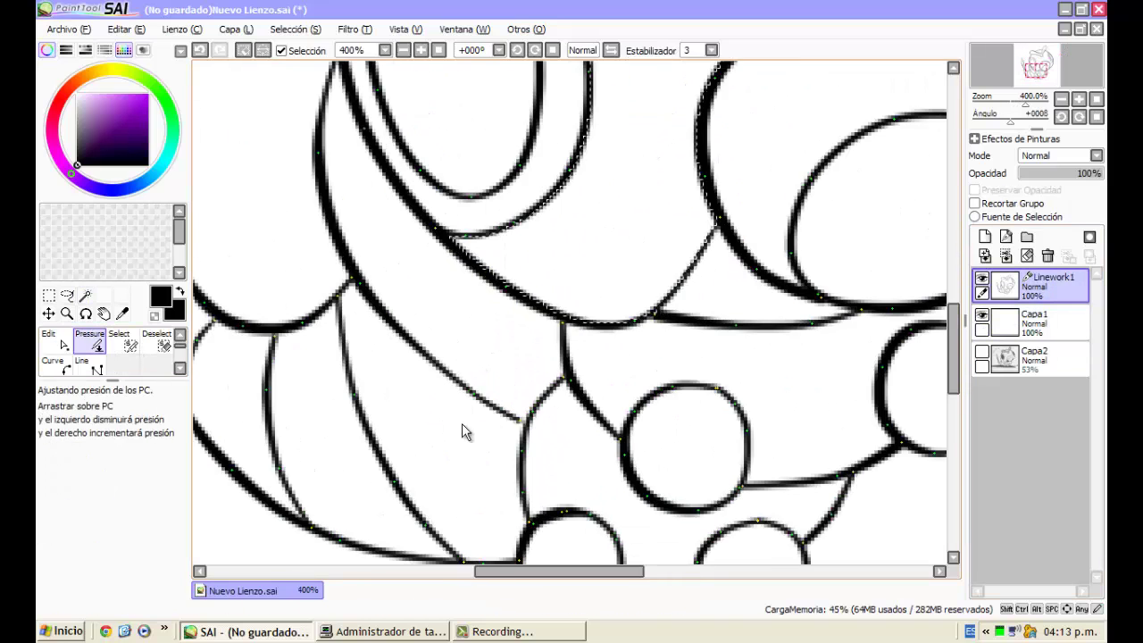
scroll(502, 421, "down", 3)
Fill the selected face area on Capa1 with light green using the Cubo bucket tool
left_click(1024, 314)
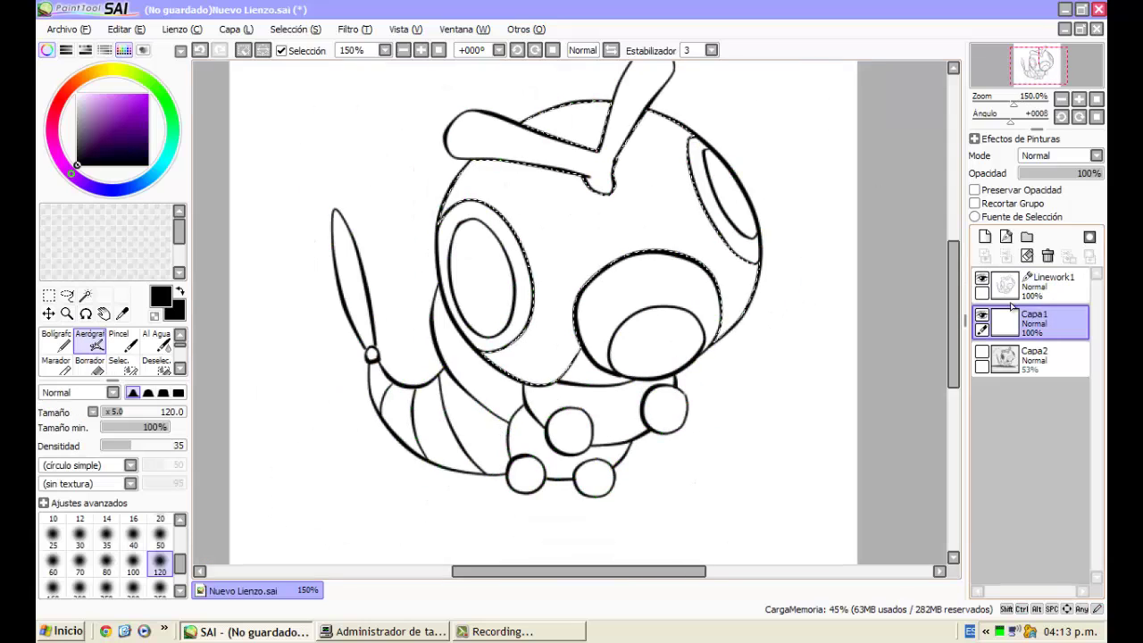
left_click(148, 78)
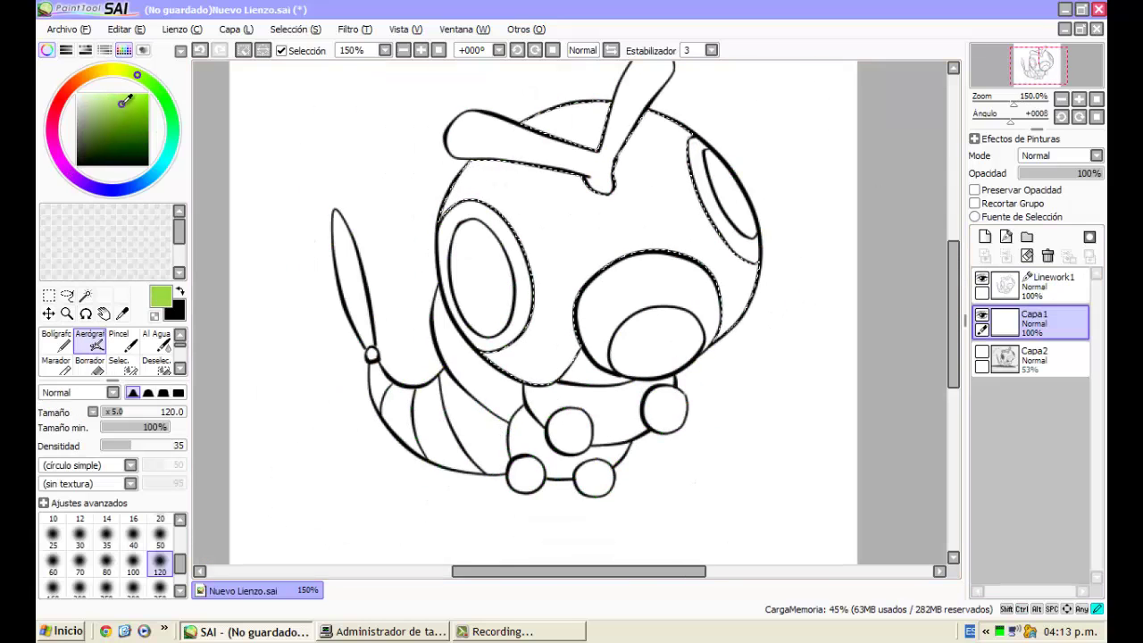
scroll(62, 357, "down", 1)
left_click(51, 364)
left_click(609, 231)
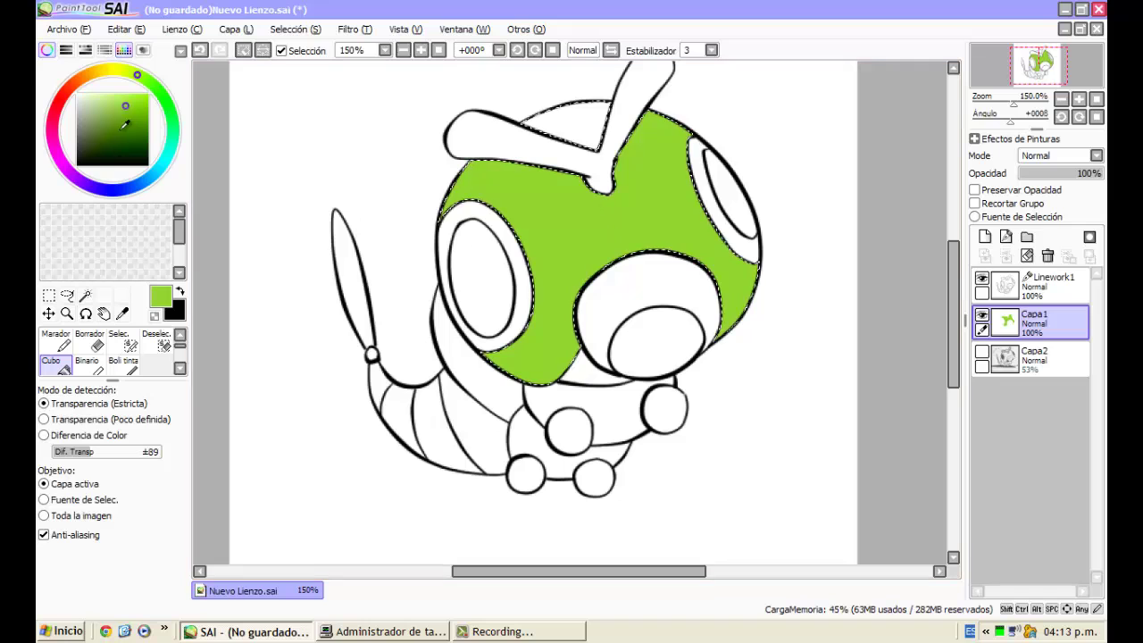
Refill the face area on Capa1 with several other green shades, settling on a medium yellowish green
left_click(559, 222)
scroll(611, 178, "up", 2)
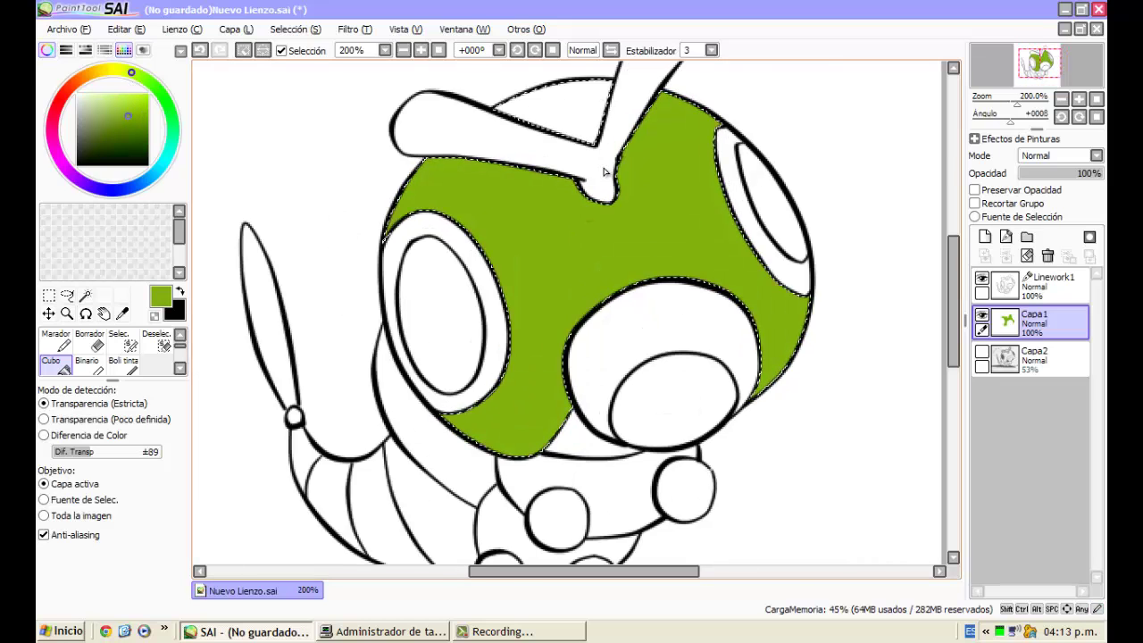
left_click(143, 78)
left_click(404, 205)
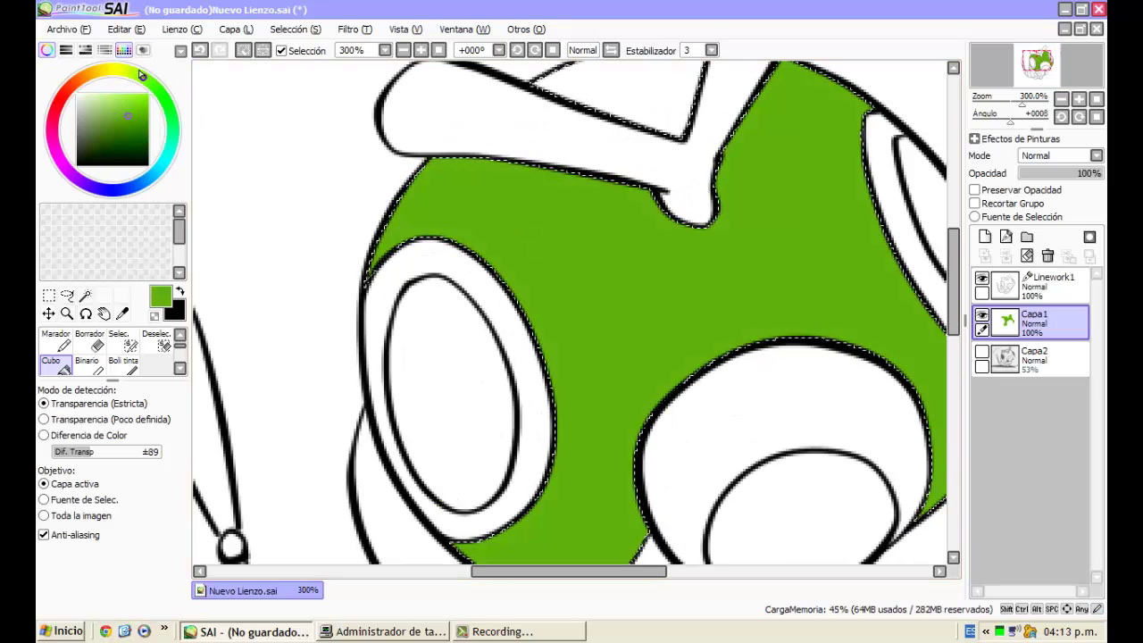
scroll(510, 219, "down", 1)
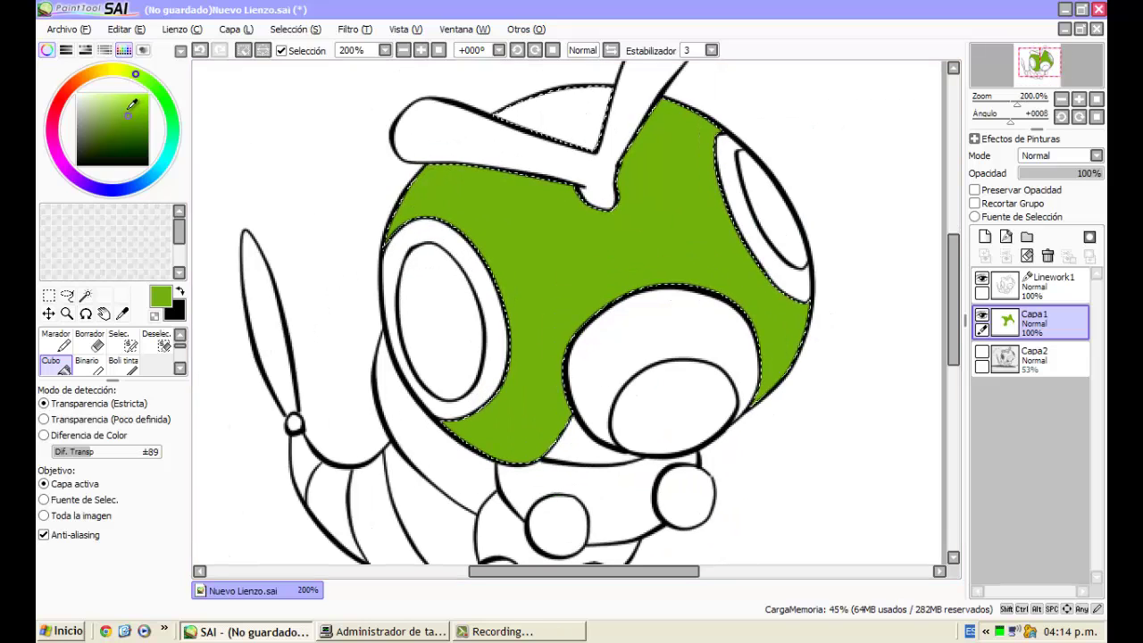
left_click(126, 109)
left_click(478, 234)
Check the selection on Linework1, and fill the head area between the antennae on Capa1 with the same green
left_click(86, 296)
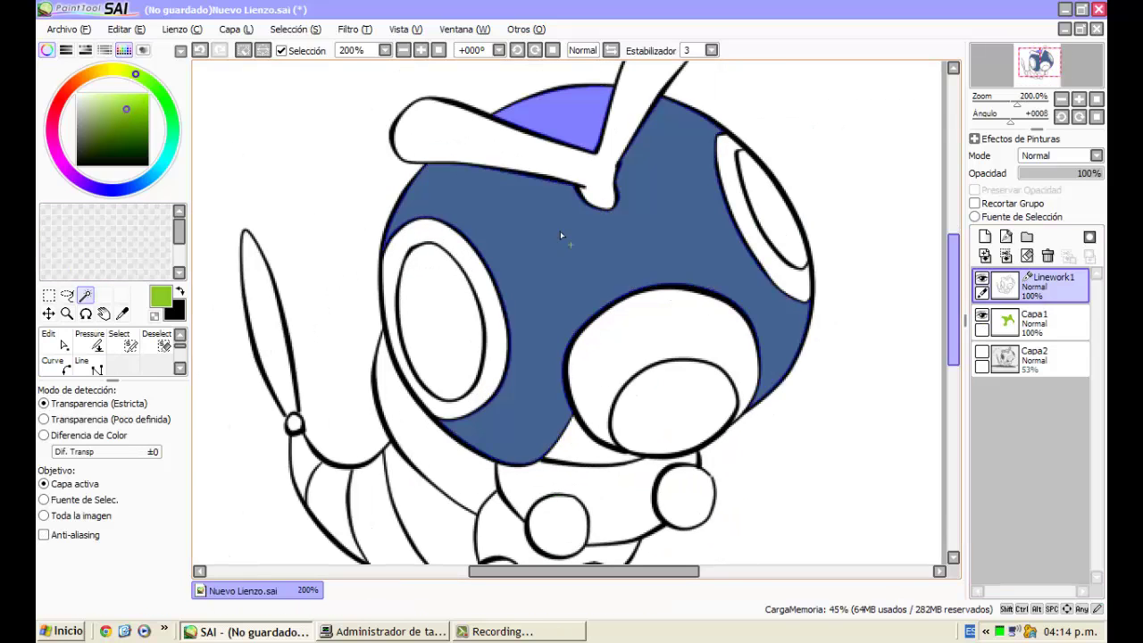
left_click(59, 364)
left_click(575, 132)
scroll(575, 134, "down", 2)
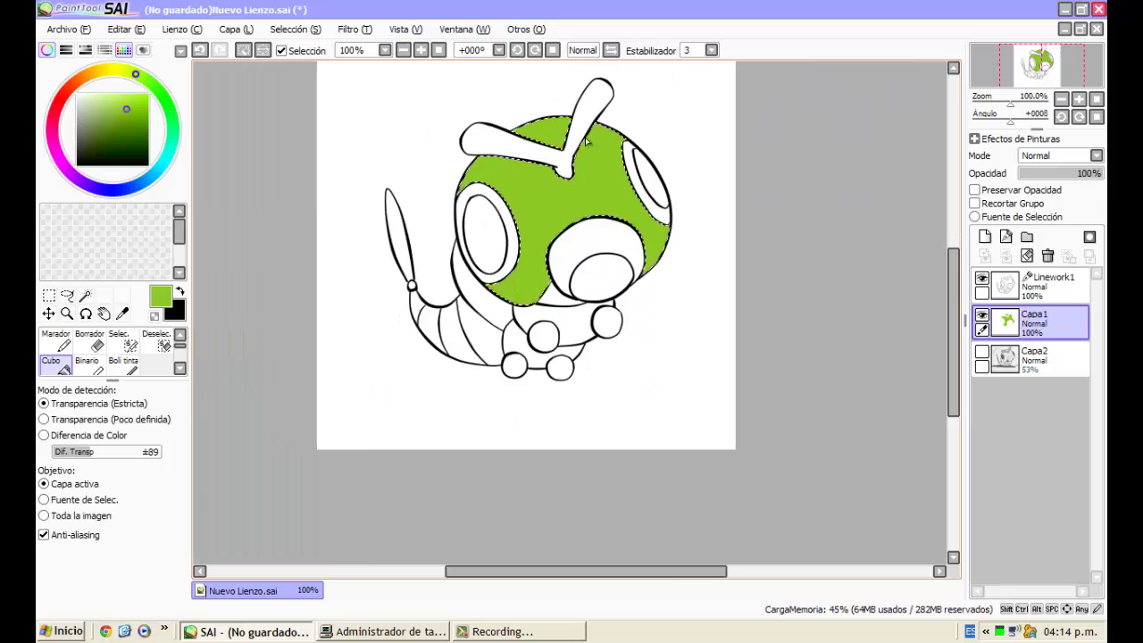
scroll(606, 219, "up", 1)
Move the Capa2 sketch layer to the top, show it and raise its opacity to 100% as a reference
left_click_drag(1007, 358, 1005, 283)
left_click(982, 279)
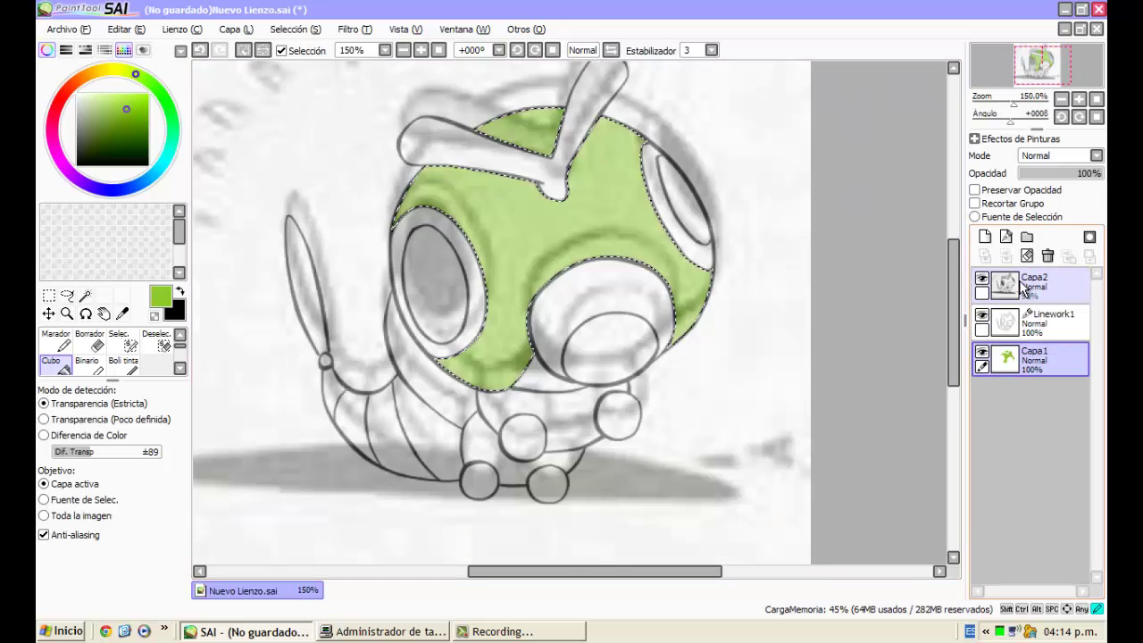
left_click(1026, 286)
left_click_drag(1072, 175, 1108, 178)
scroll(542, 264, "down", 2)
scroll(550, 223, "up", 1)
scroll(548, 224, "up", 1)
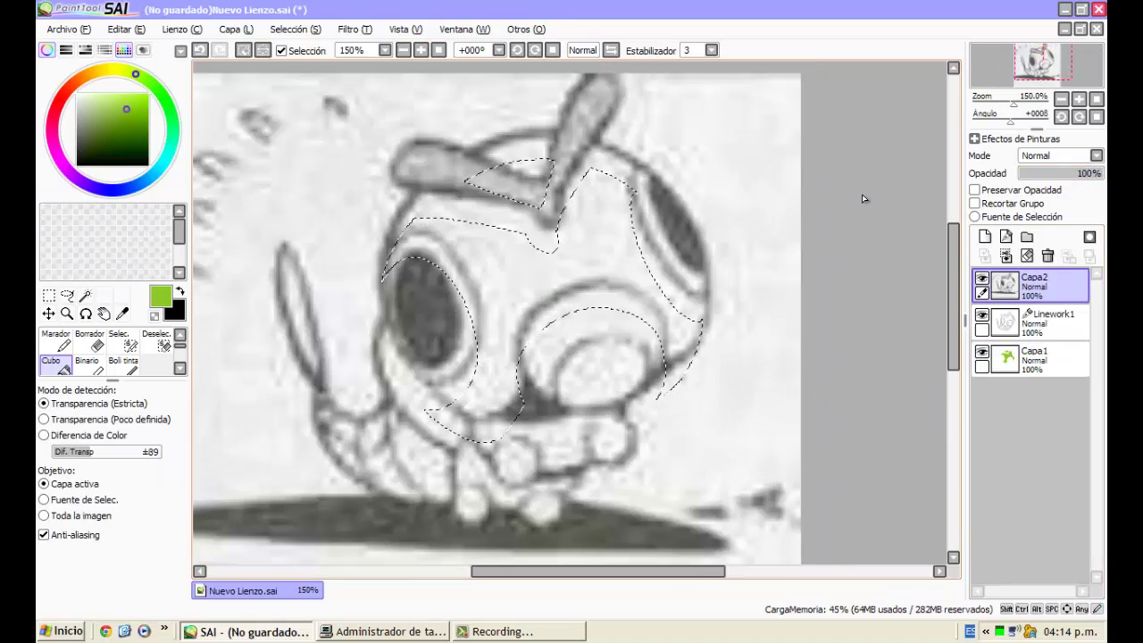
Hide the Capa2 sketch layer and make Capa1 the active layer
left_click(982, 279)
left_click(1041, 360)
scroll(251, 196, "down", 1)
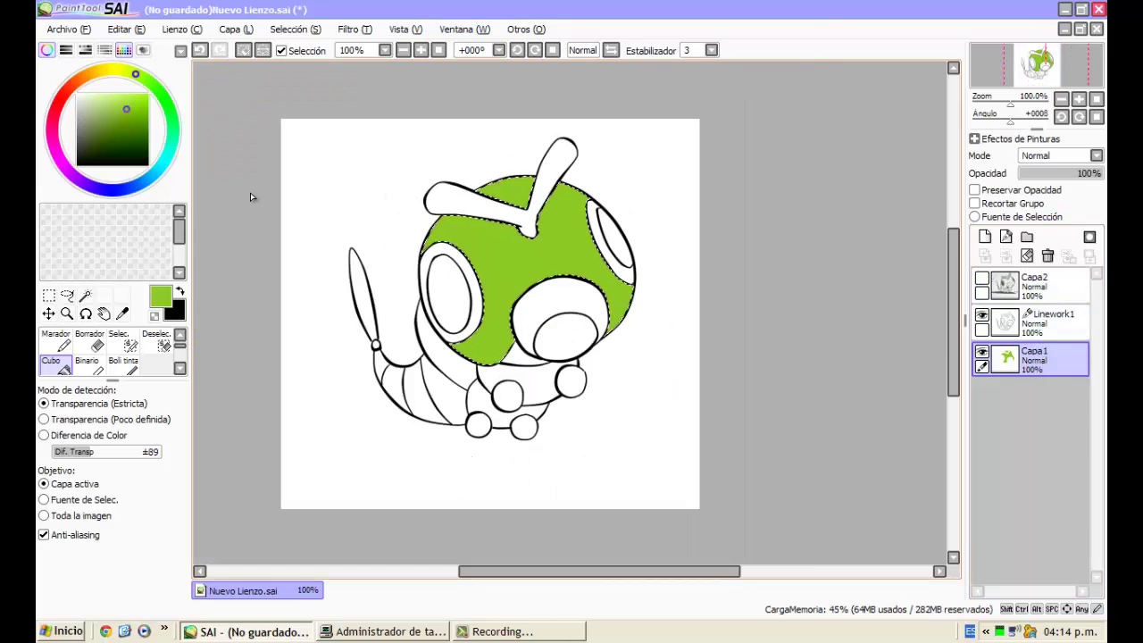
scroll(91, 344, "up", 1)
Paint dark green shading over the head's lower edges and beside the left eye on Capa1 with the 120-size Bolígrafo pen
left_click(58, 341)
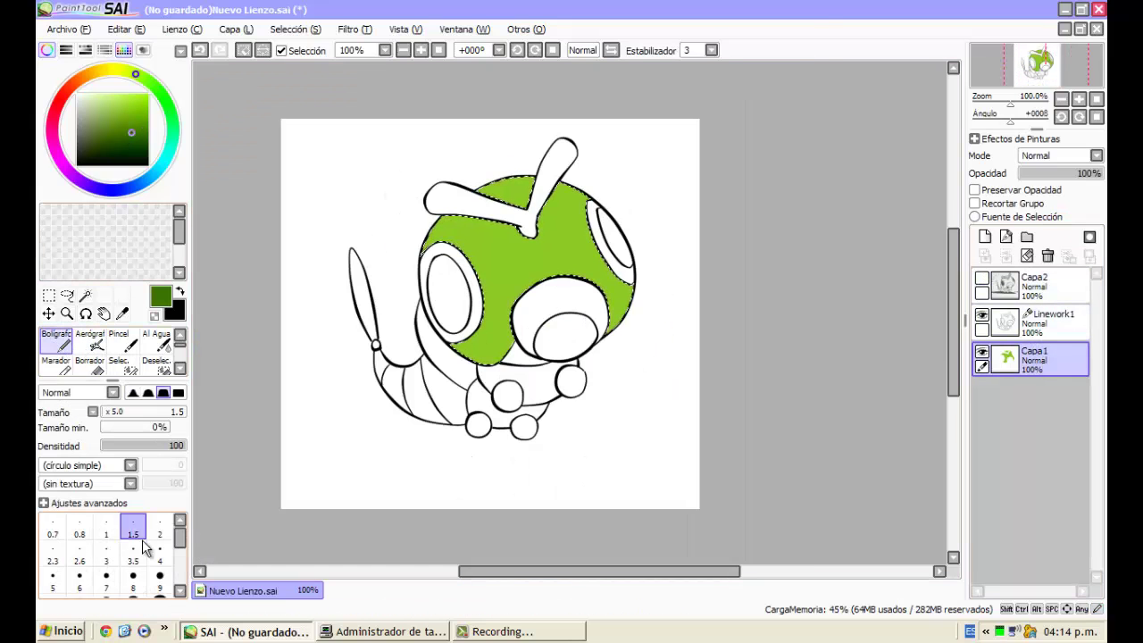
scroll(146, 546, "down", 3)
left_click(160, 579)
scroll(437, 271, "up", 1)
left_click_drag(391, 213, 500, 389)
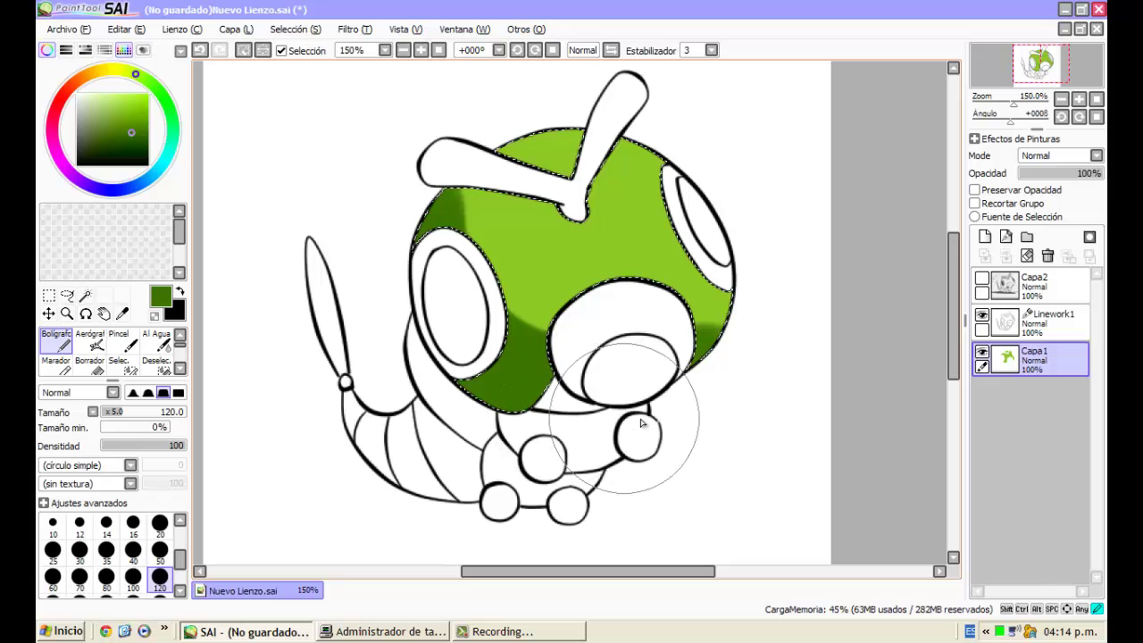
scroll(437, 307, "up", 1)
Sample the light green from the face, and set the pen to the hardest edge shape and size 20
left_click(543, 294, "alt")
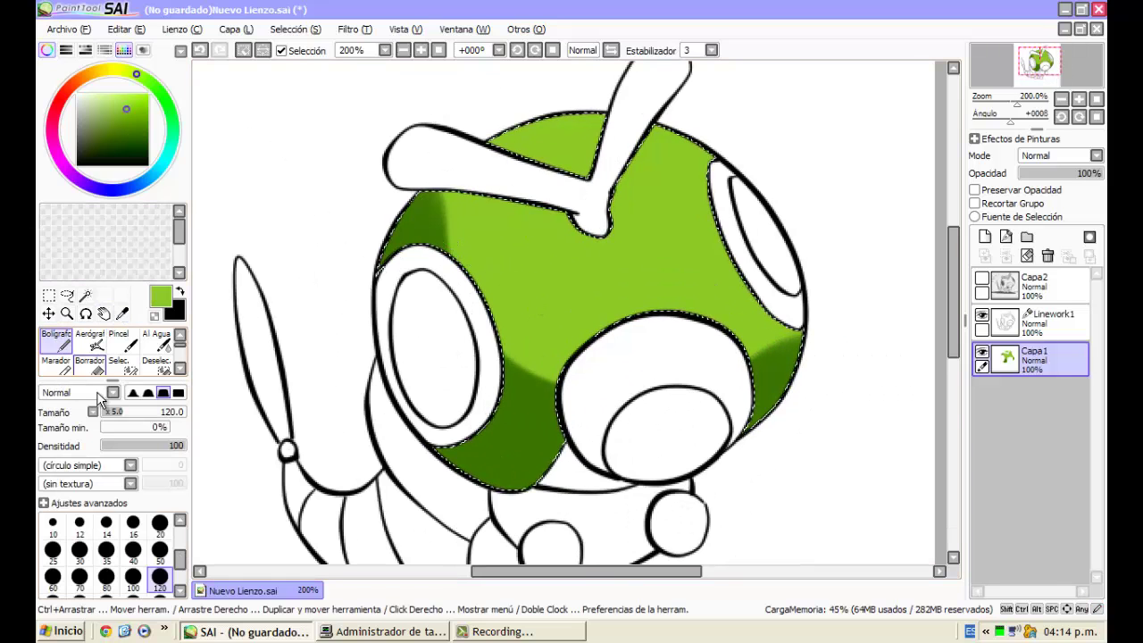
mouse_move(541, 245)
left_mouse_down()
mouse_move(509, 294)
mouse_move(543, 350)
mouse_move(679, 352)
mouse_move(740, 271)
mouse_move(730, 300)
mouse_move(525, 356)
mouse_move(456, 357)
left_mouse_up()
key("ctrl+z")
left_click(178, 393)
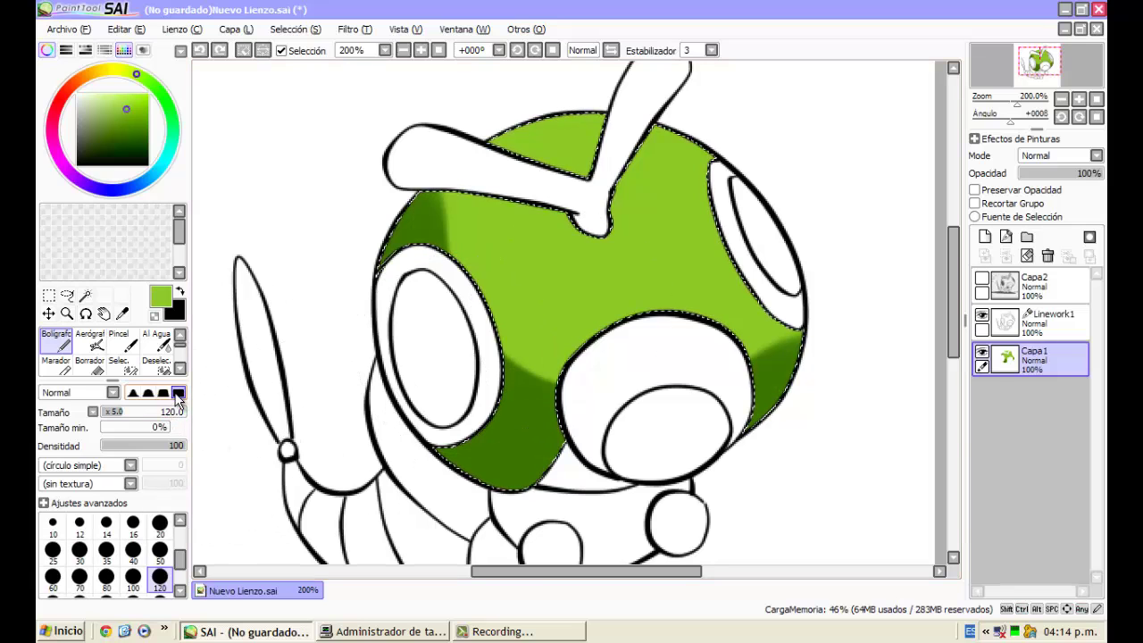
left_click(160, 522)
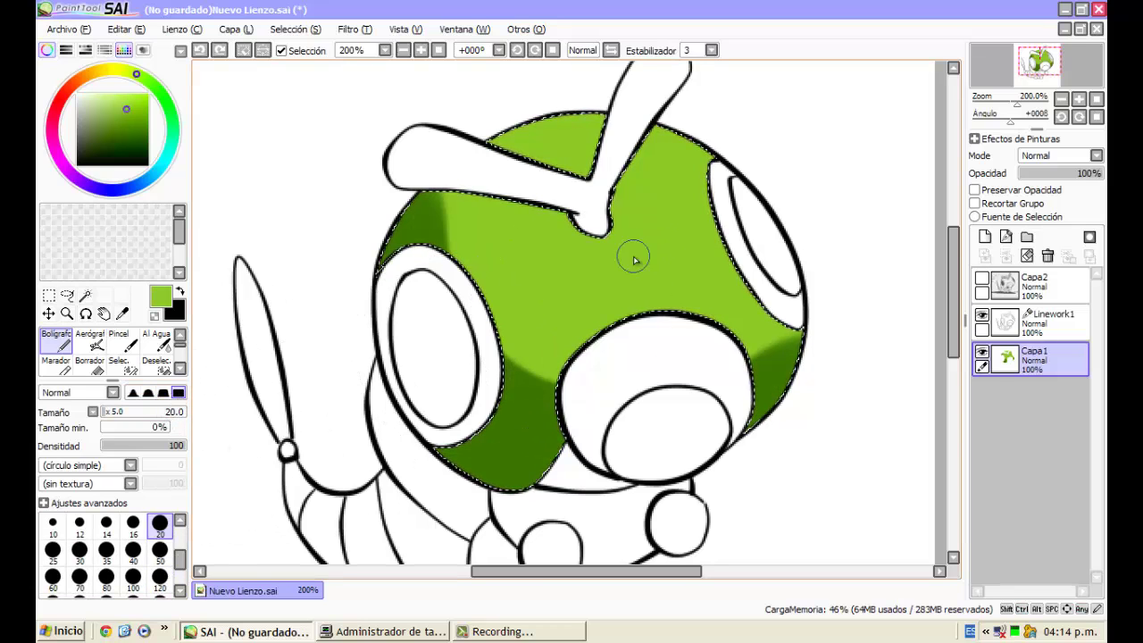
scroll(530, 326, "up", 2)
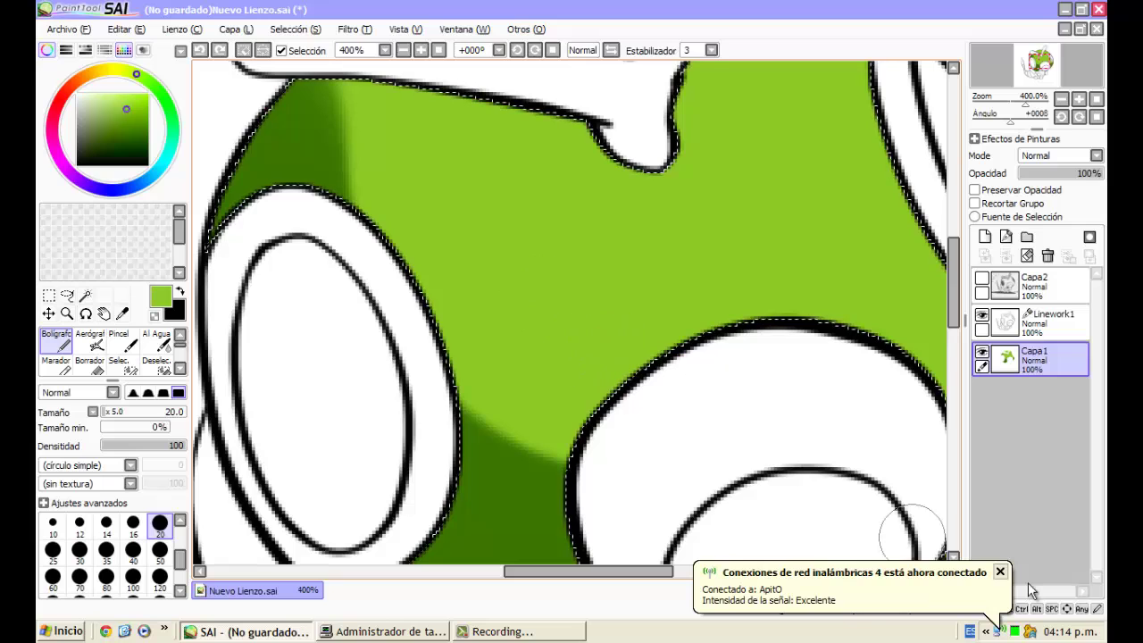
left_click(1001, 572)
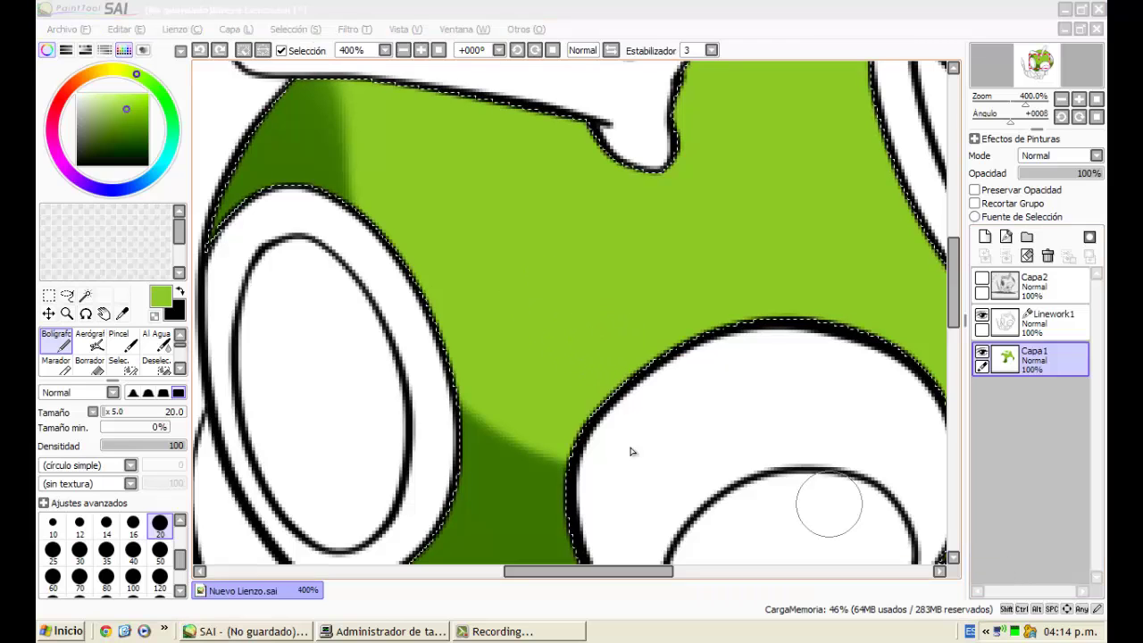
Try a slightly softer pen edge shape for the shading border between the left eye and the nose
left_click(174, 409)
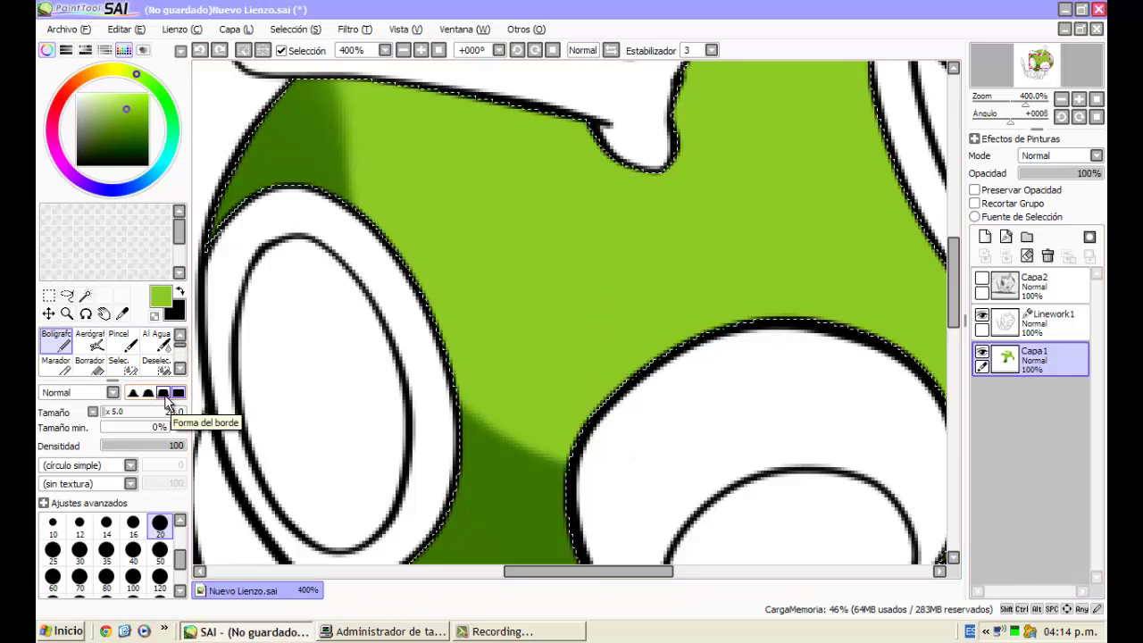
left_click(119, 344)
left_click(55, 341)
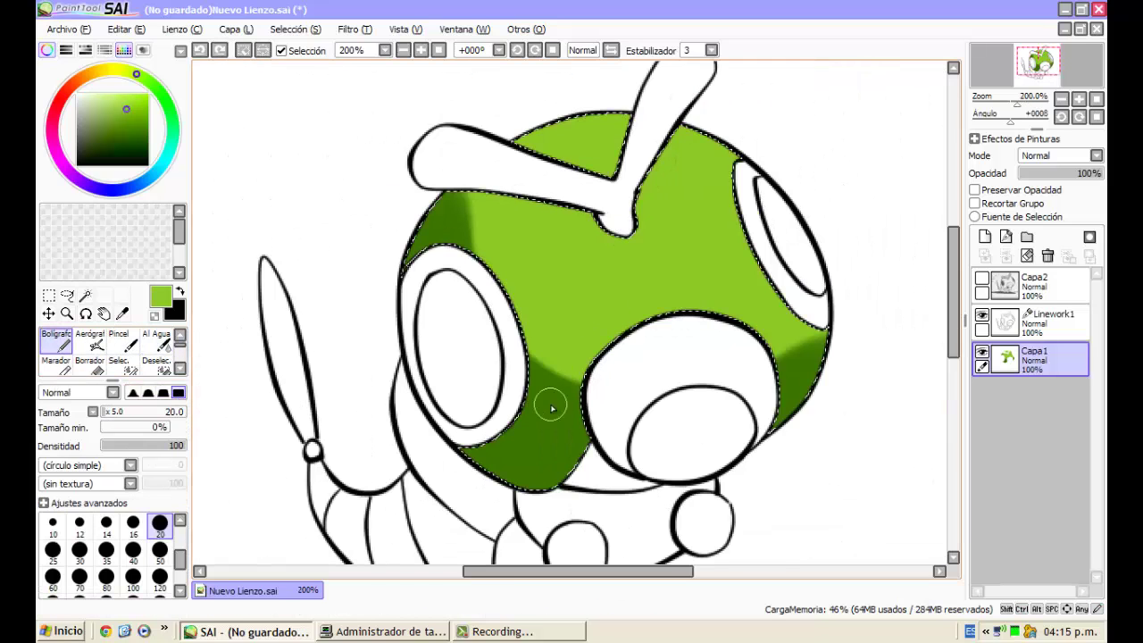
scroll(510, 401, "down", 2)
scroll(454, 319, "up", 3)
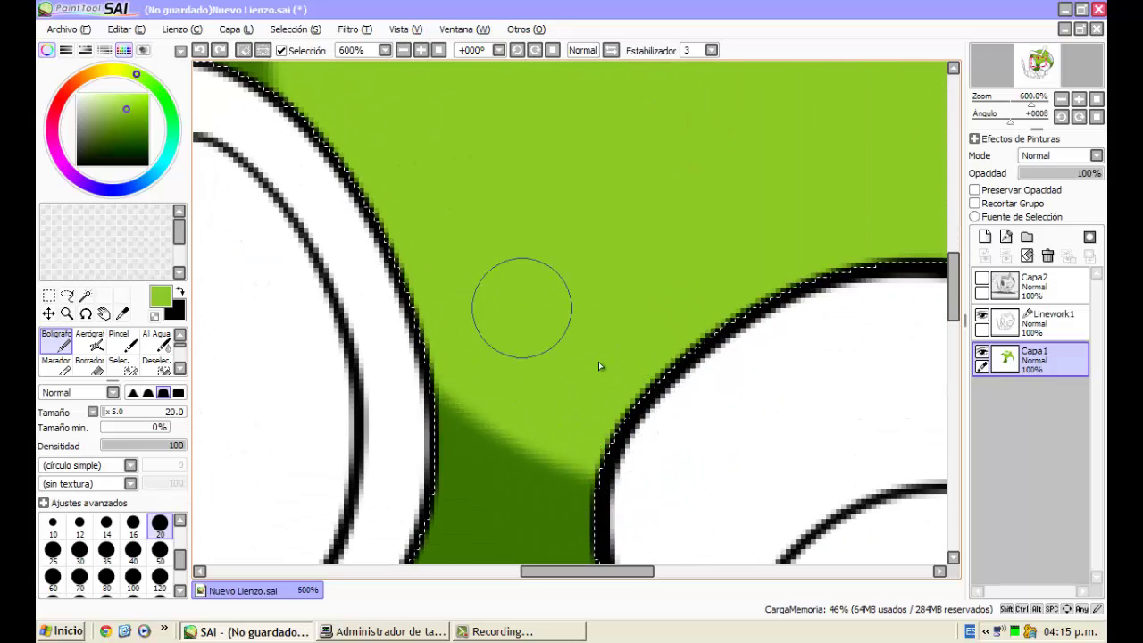
scroll(536, 334, "down", 3)
scroll(502, 327, "up", 3)
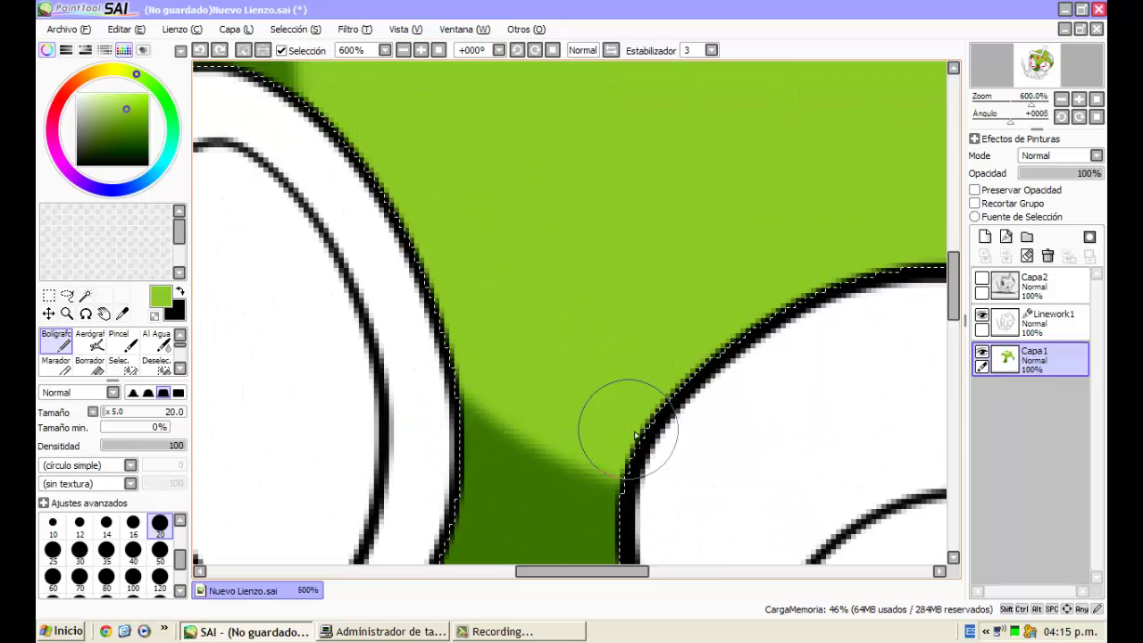
scroll(497, 309, "down", 1)
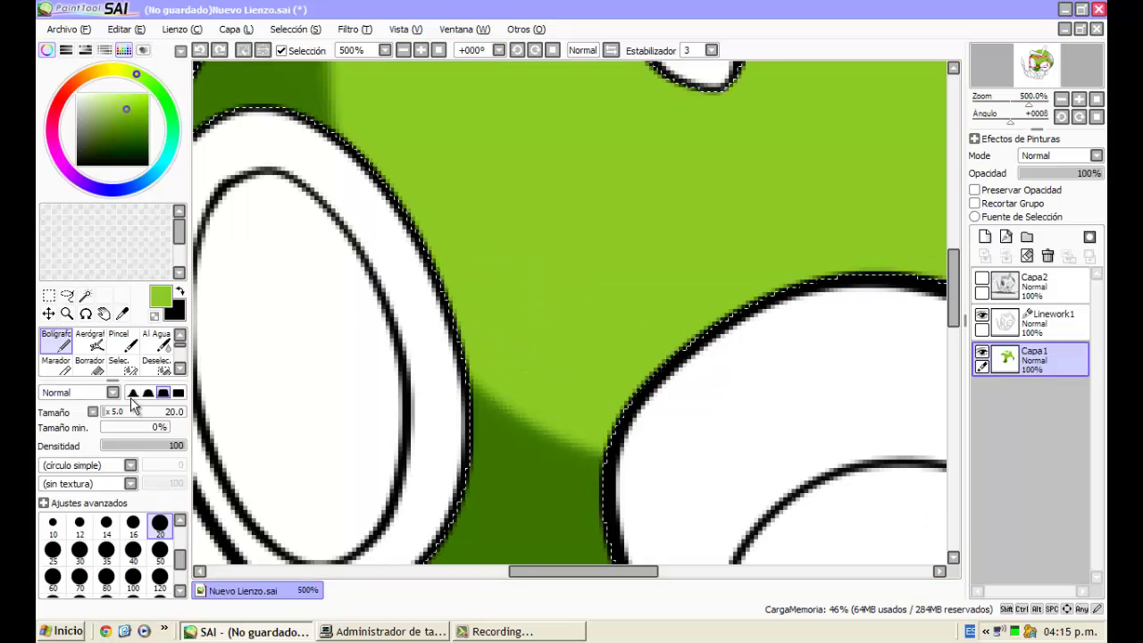
Try a light green stroke with the softest edge shape along the same shading border, and undo it
left_click(133, 394)
left_click_drag(489, 413, 595, 477)
scroll(559, 339, "down", 2)
key("ctrl+z")
scroll(505, 442, "up", 2)
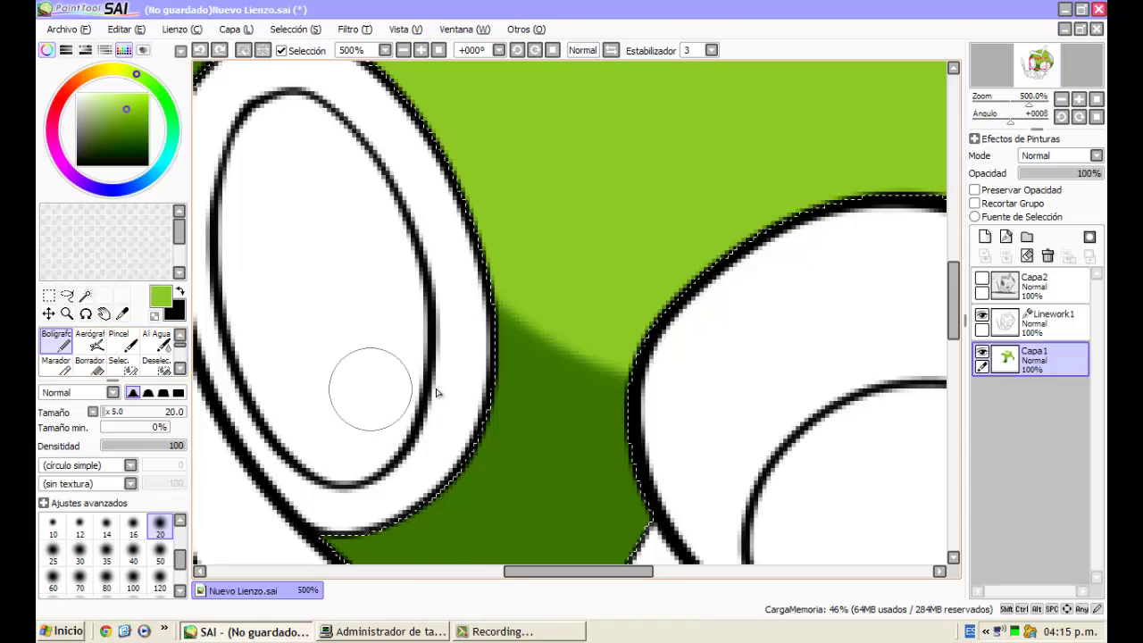
scroll(474, 327, "down", 2)
scroll(521, 295, "up", 2)
left_click(96, 343)
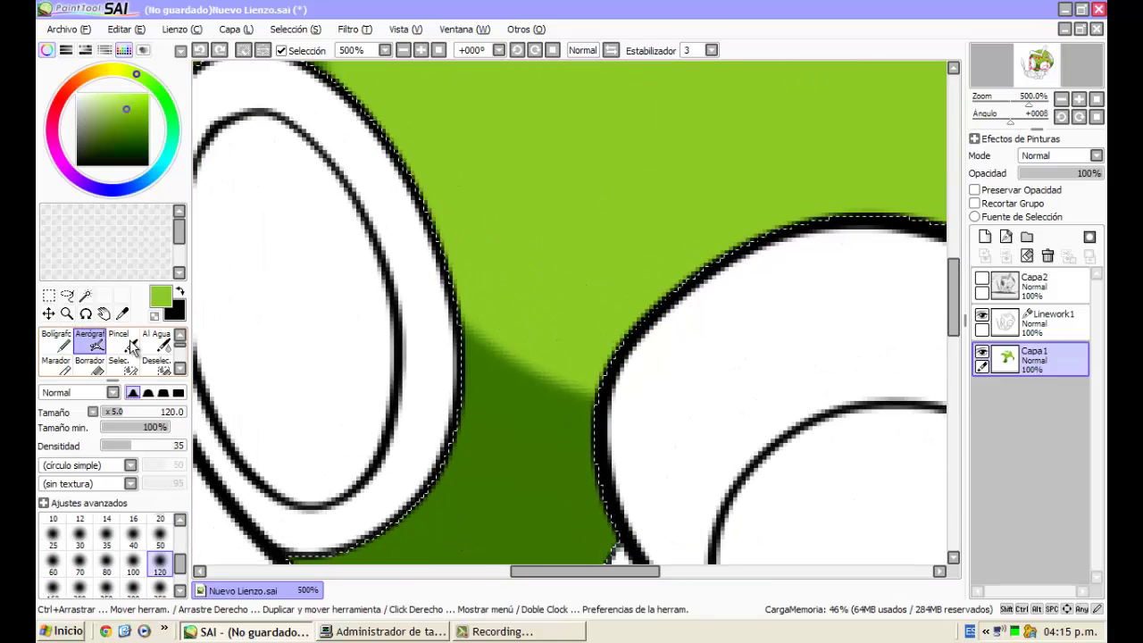
left_click(60, 344)
scroll(402, 344, "down", 2)
scroll(486, 326, "up", 2)
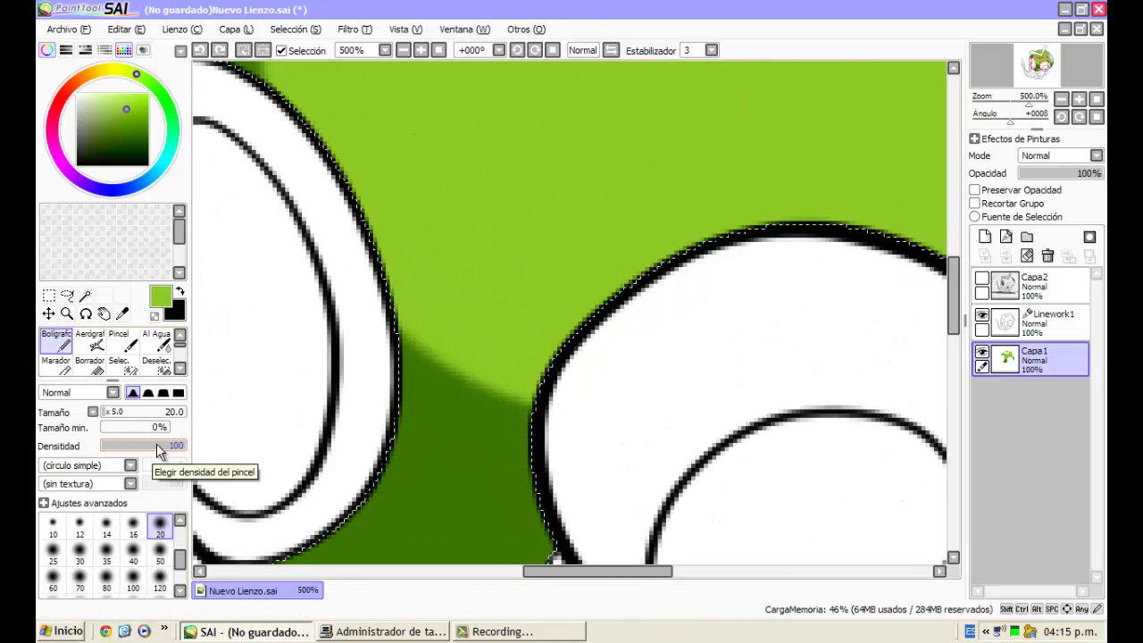
left_click(93, 412)
left_click(180, 590)
scroll(433, 427, "down", 1)
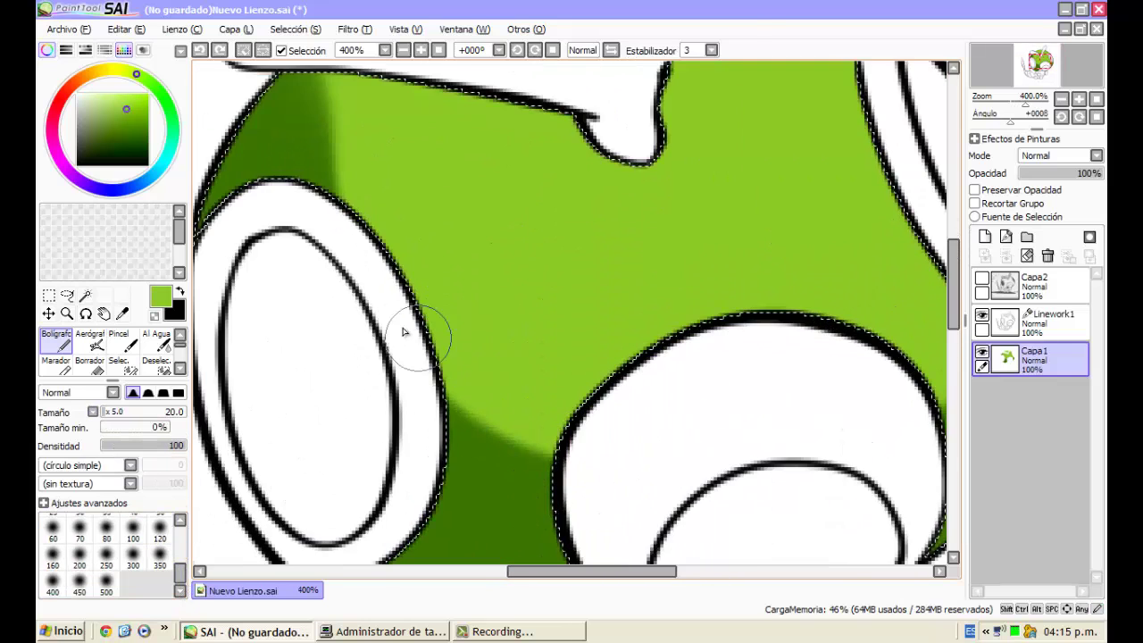
scroll(401, 327, "up", 1)
scroll(439, 326, "down", 1)
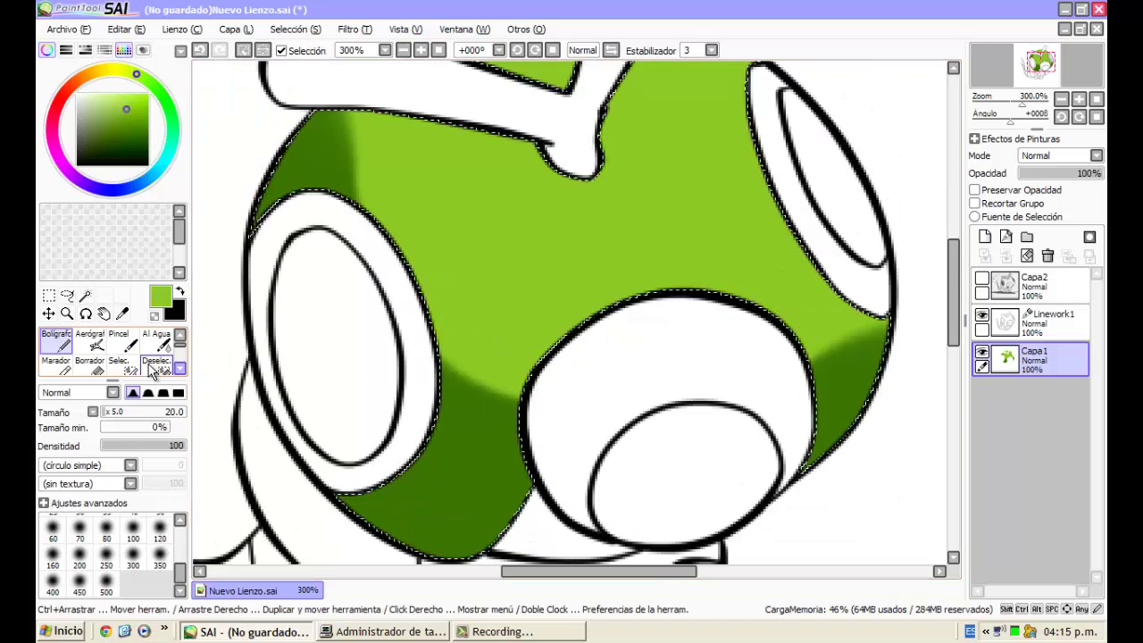
Restore the hardest edge shape and trim the shading above the left eye with light green to give it a crisp border
scroll(518, 370, "up", 1)
left_click_drag(484, 385, 398, 312)
scroll(399, 308, "down", 4)
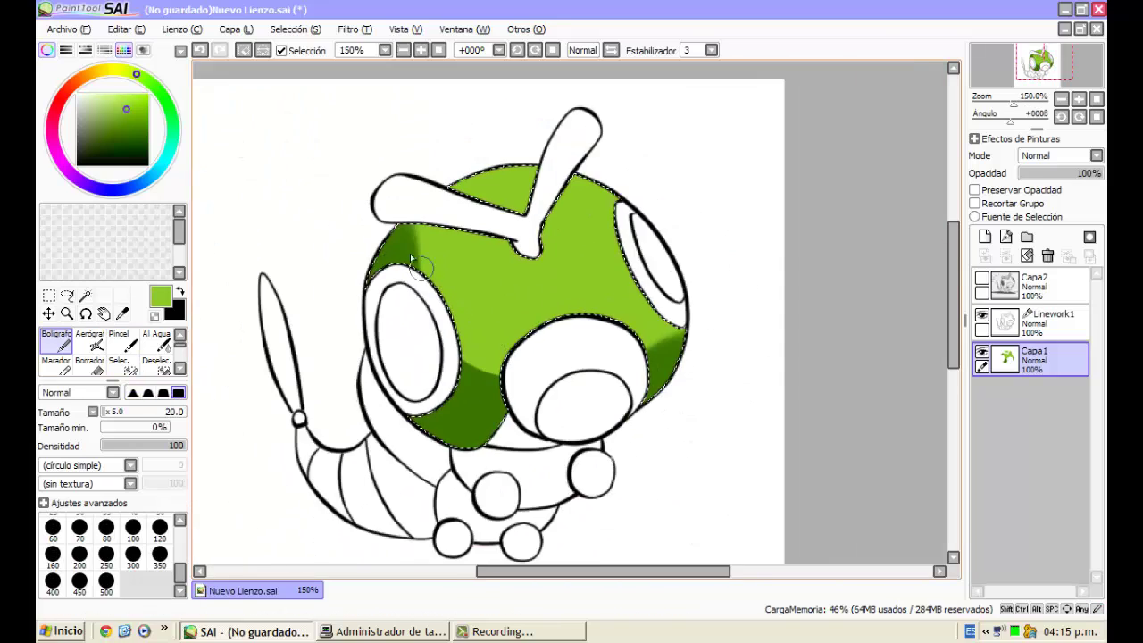
scroll(412, 254, "up", 4)
mouse_move(444, 208)
left_mouse_down()
mouse_move(425, 354)
mouse_move(440, 397)
left_mouse_up()
key("ctrl+z")
left_click_drag(433, 214, 423, 384)
scroll(401, 205, "down", 3)
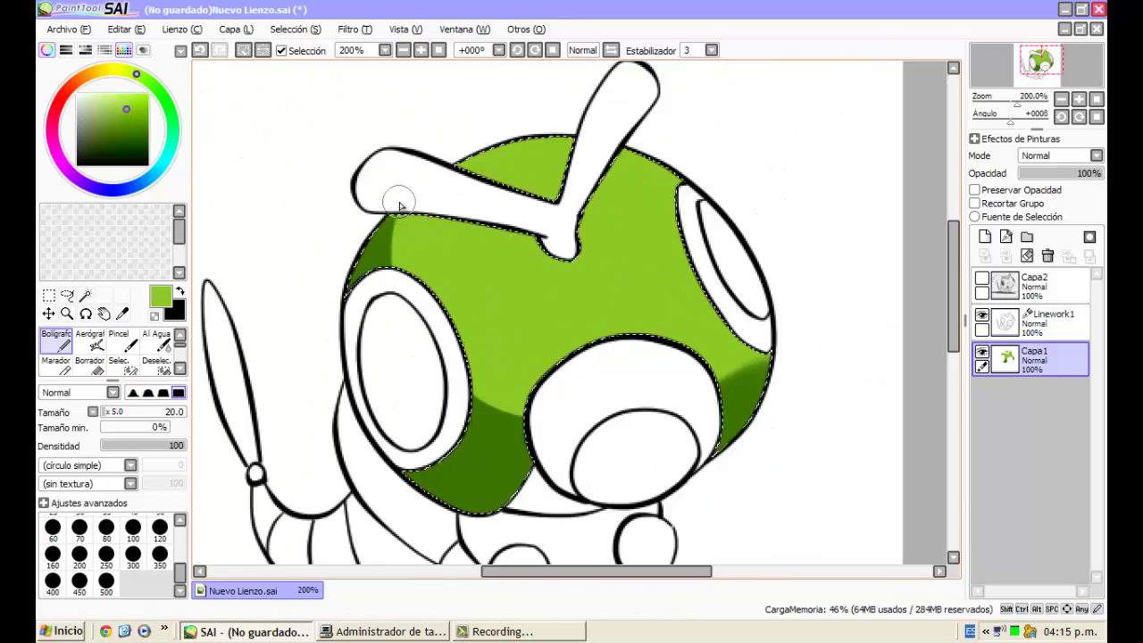
Try light green strokes along the shading at the head's right side, and undo them
scroll(414, 217, "up", 2)
scroll(412, 217, "down", 3)
scroll(657, 311, "up", 3)
mouse_move(705, 292)
left_mouse_down()
mouse_move(645, 353)
mouse_move(593, 367)
mouse_move(701, 292)
mouse_move(686, 319)
mouse_move(578, 378)
mouse_move(703, 297)
mouse_move(666, 340)
mouse_move(564, 370)
left_mouse_up()
key("ctrl+z")
key("ctrl+z")
scroll(570, 309, "down", 4)
scroll(553, 309, "up", 1)
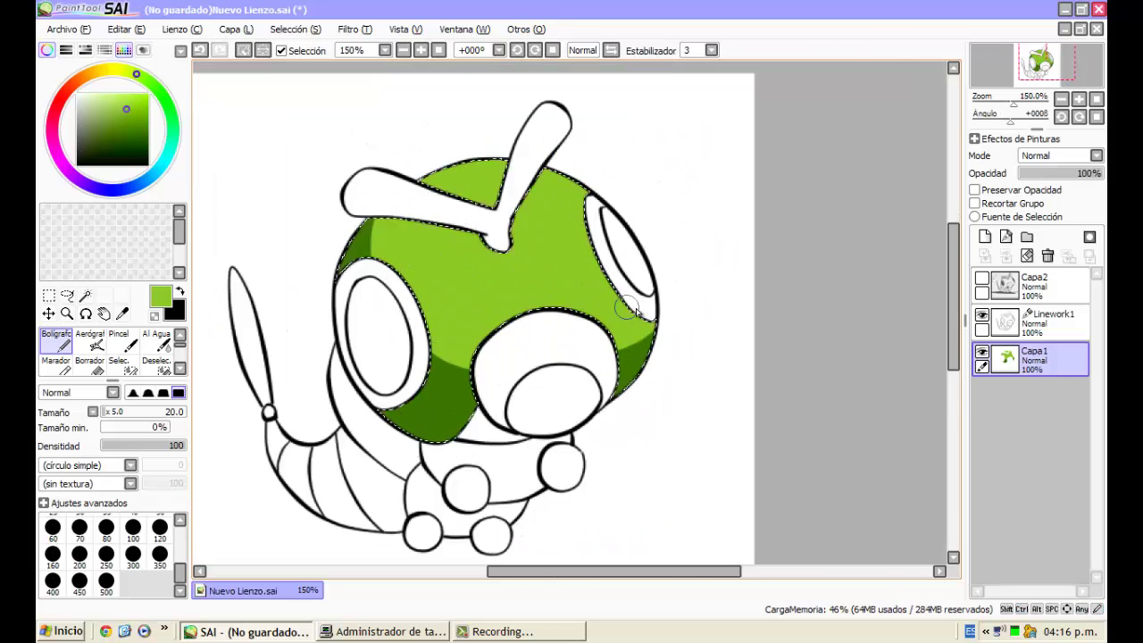
Paint light green over the upper part of the shading between the left eye and the nose, lowering its border
scroll(554, 308, "up", 1)
scroll(448, 354, "down", 2)
scroll(448, 353, "up", 2)
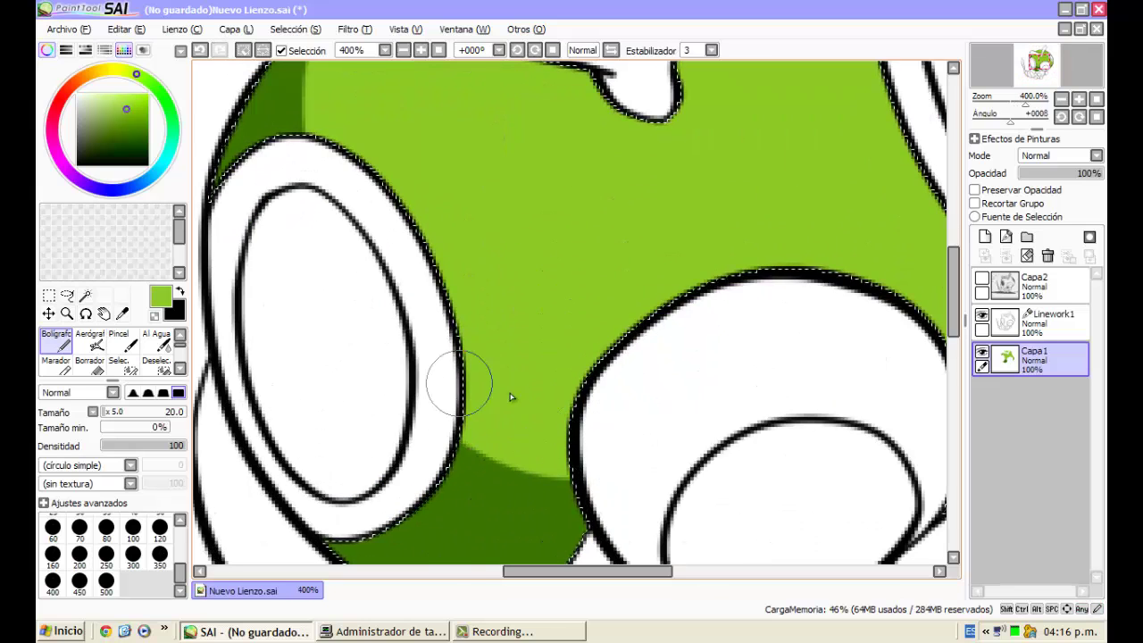
scroll(510, 396, "down", 2)
scroll(485, 362, "up", 1)
scroll(532, 313, "down", 1)
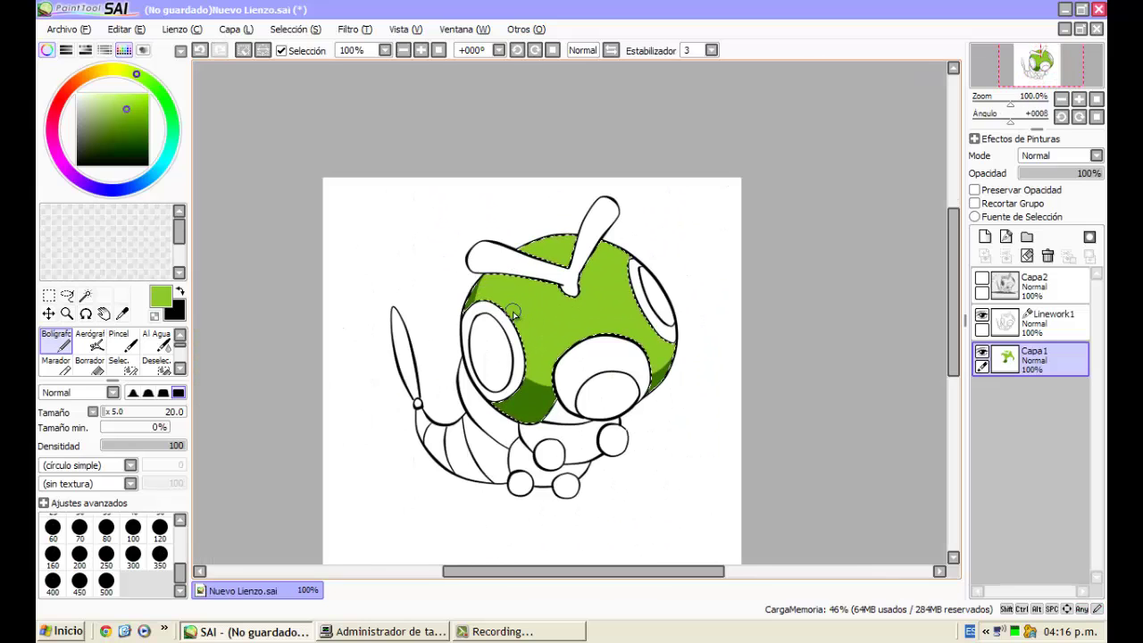
scroll(513, 314, "up", 2)
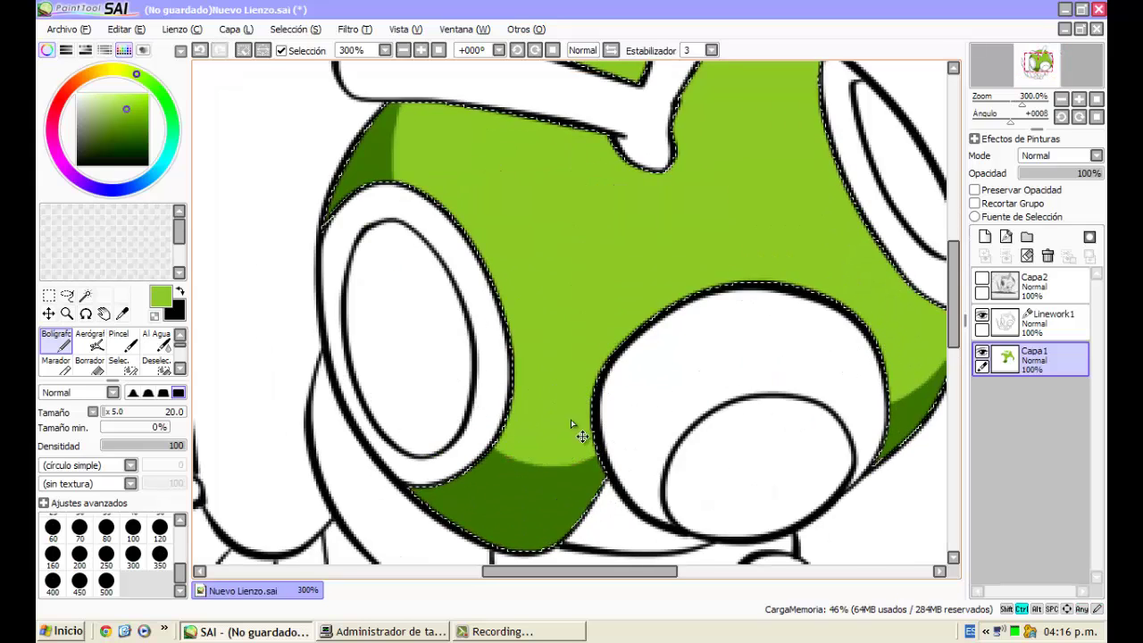
scroll(484, 308, "down", 1)
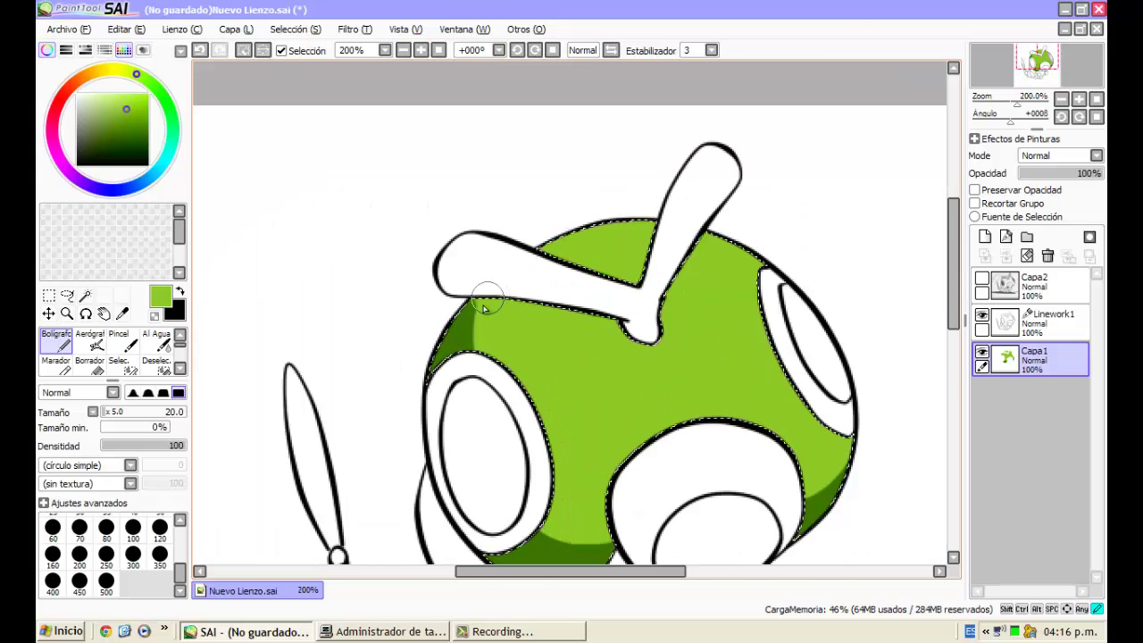
Cover the dark shading above the left eye completely with light green
scroll(483, 325, "down", 1)
scroll(490, 335, "up", 1)
scroll(496, 344, "down", 1)
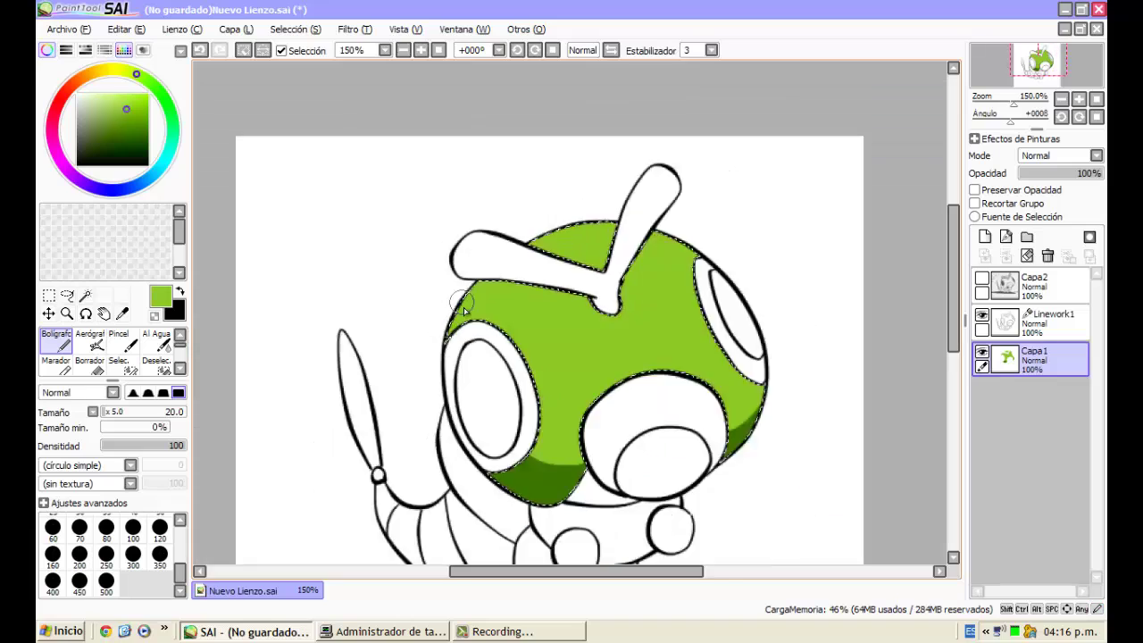
scroll(503, 352, "up", 1)
Reduce the dark shading at the head's lower right with light green strokes
scroll(816, 319, "up", 2)
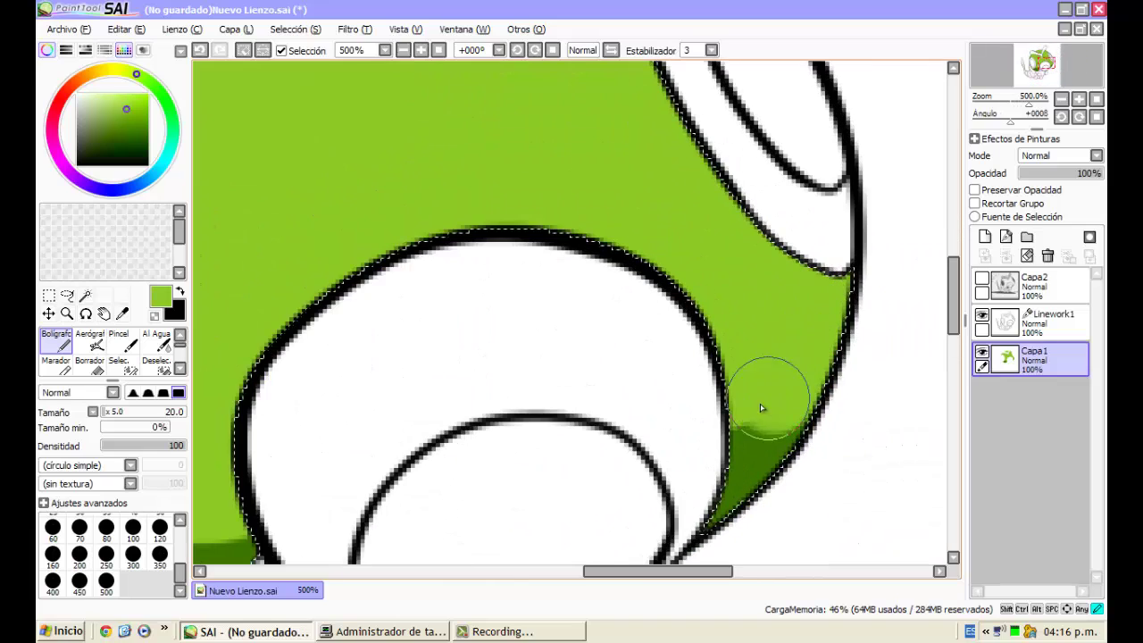
scroll(707, 348, "down", 3)
scroll(707, 348, "up", 3)
scroll(664, 397, "down", 2)
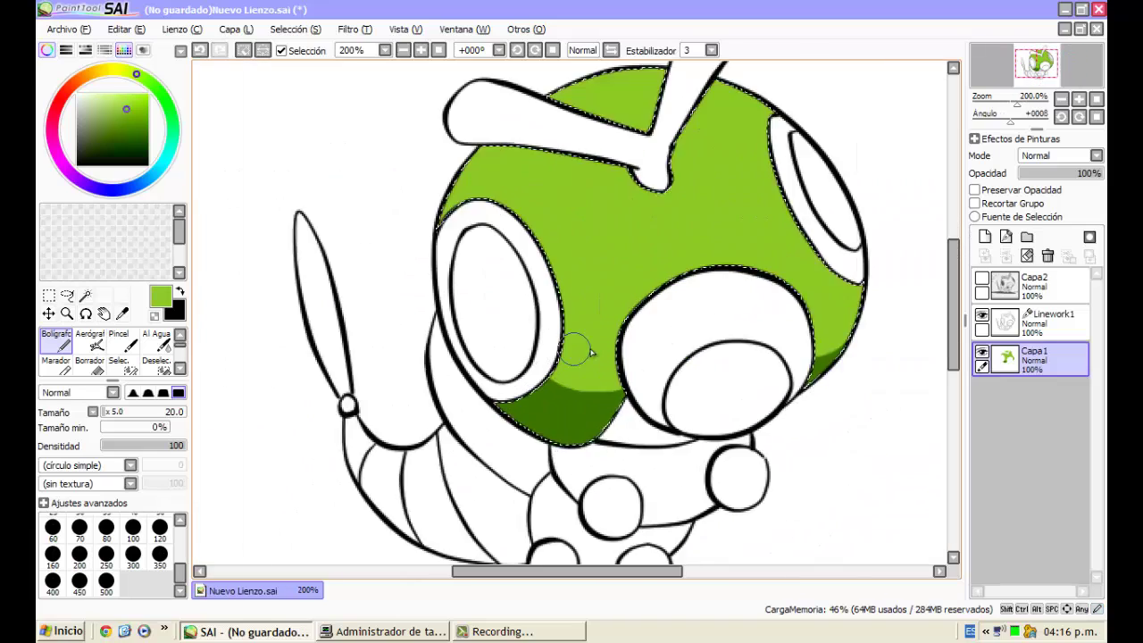
Refine the borders of the remaining lower shadows on both sides of the nose with light green into clean curves
scroll(581, 344, "up", 1)
scroll(616, 408, "down", 3)
scroll(478, 318, "up", 1)
scroll(480, 319, "up", 1)
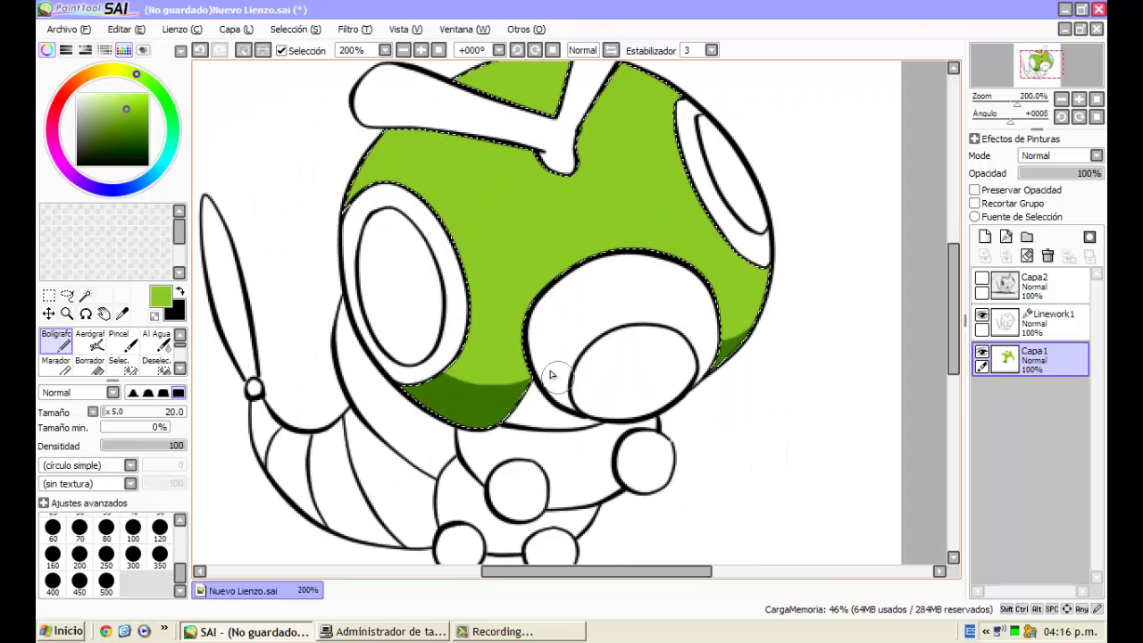
scroll(612, 295, "down", 1)
scroll(648, 276, "up", 2)
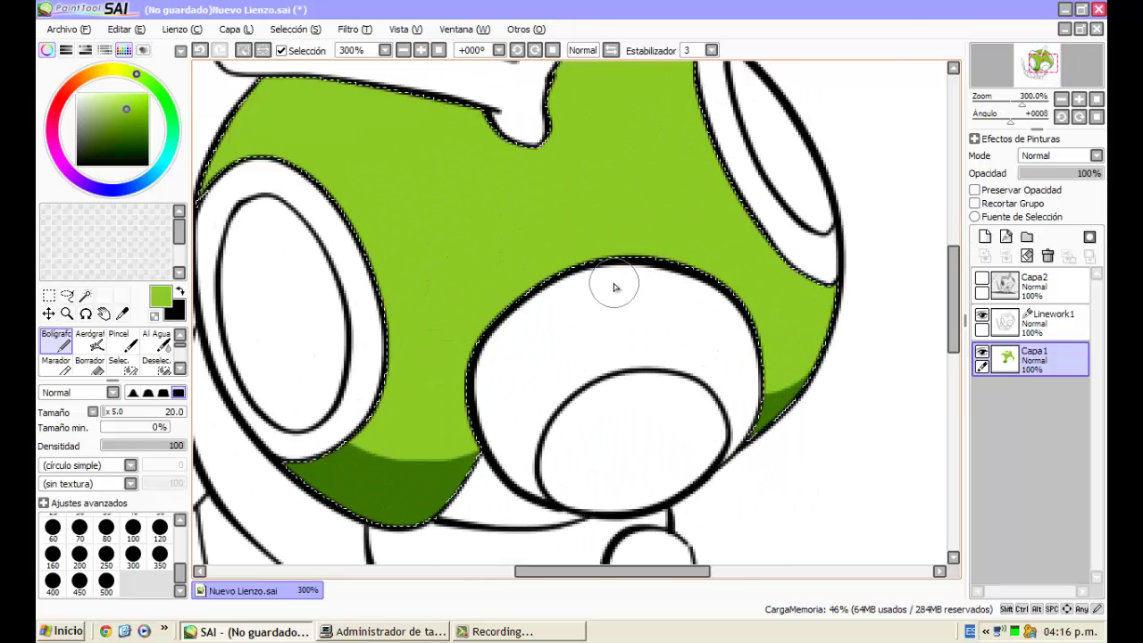
scroll(613, 281, "down", 2)
scroll(613, 280, "up", 1)
Sample the dark green from the chin shading and return to the hard-edged Bolígrafo pen at size 20
left_click(122, 314)
left_click(415, 371)
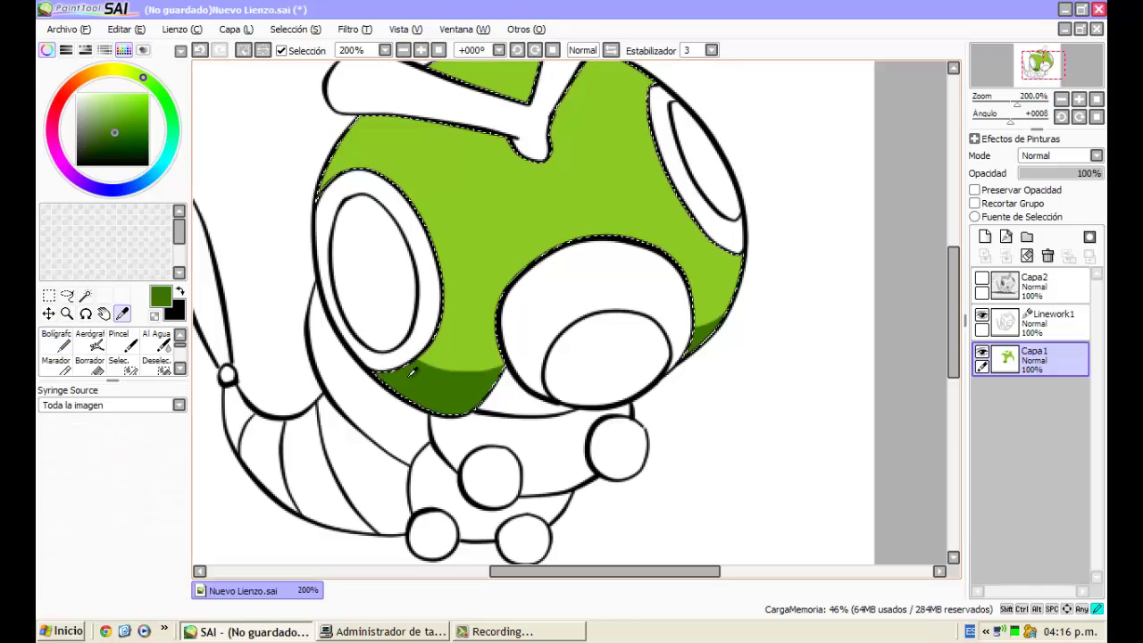
left_click(55, 348)
scroll(160, 527, "up", 2)
scroll(542, 305, "up", 2)
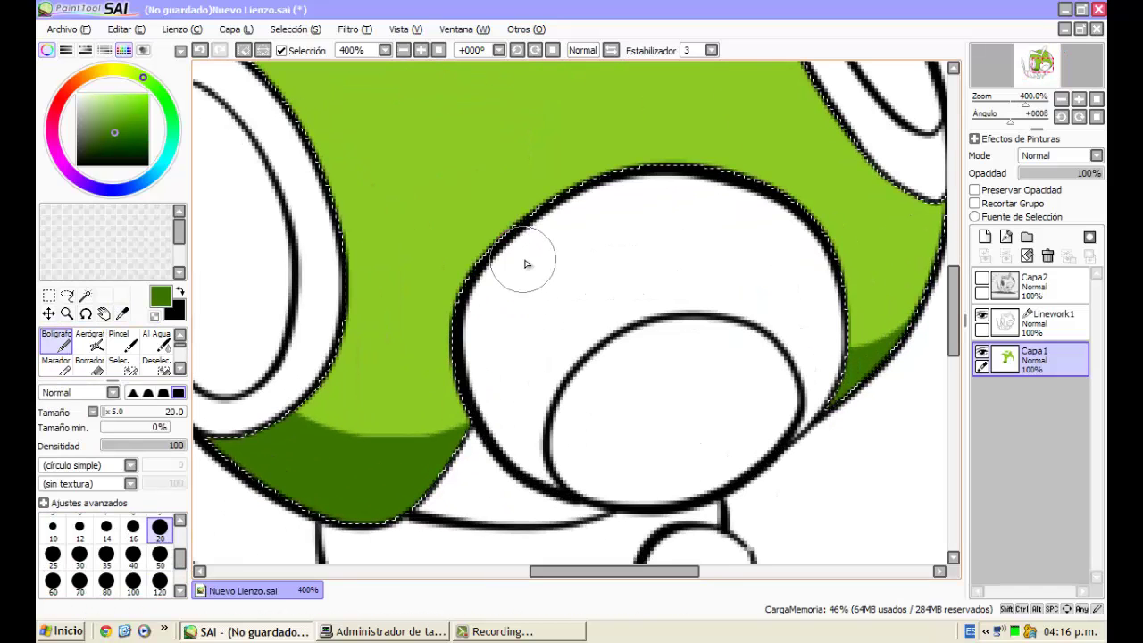
Try several dark green shading strokes down the left side of the nose, and undo them
mouse_move(527, 261)
left_mouse_down()
mouse_move(450, 354)
mouse_move(456, 404)
left_mouse_up()
key("ctrl+z")
left_click_drag(559, 237, 459, 436)
key("ctrl+z")
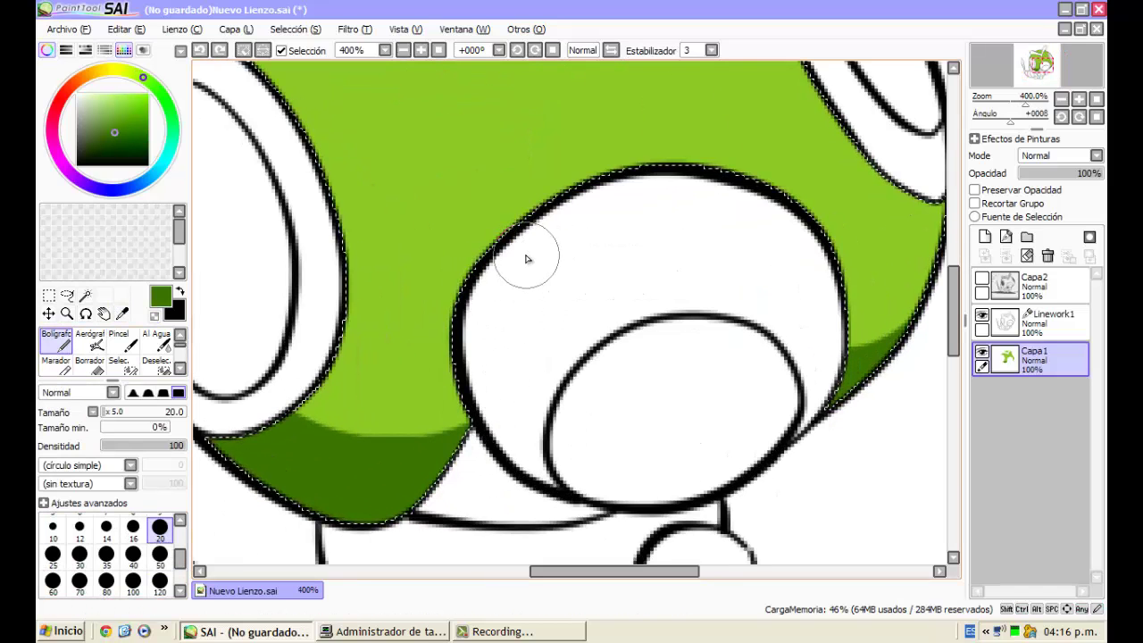
mouse_move(530, 250)
left_mouse_down()
mouse_move(469, 303)
mouse_move(445, 413)
mouse_move(463, 442)
left_mouse_up()
scroll(484, 442, "down", 3)
scroll(527, 379, "up", 4)
scroll(510, 408, "down", 3)
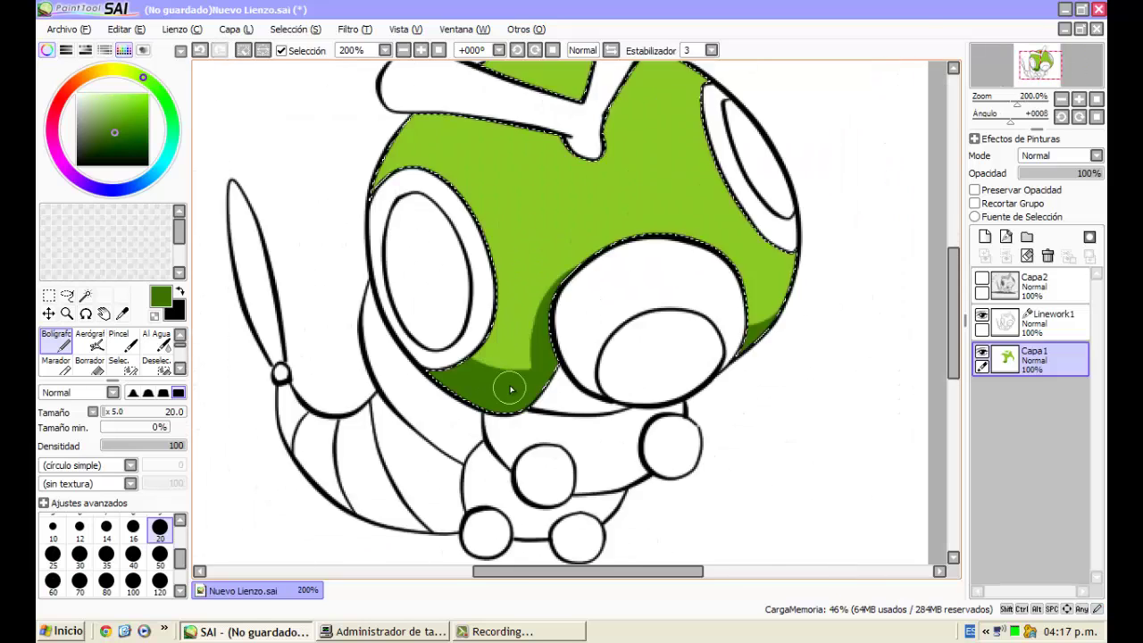
scroll(547, 353, "up", 2)
scroll(547, 353, "up", 2)
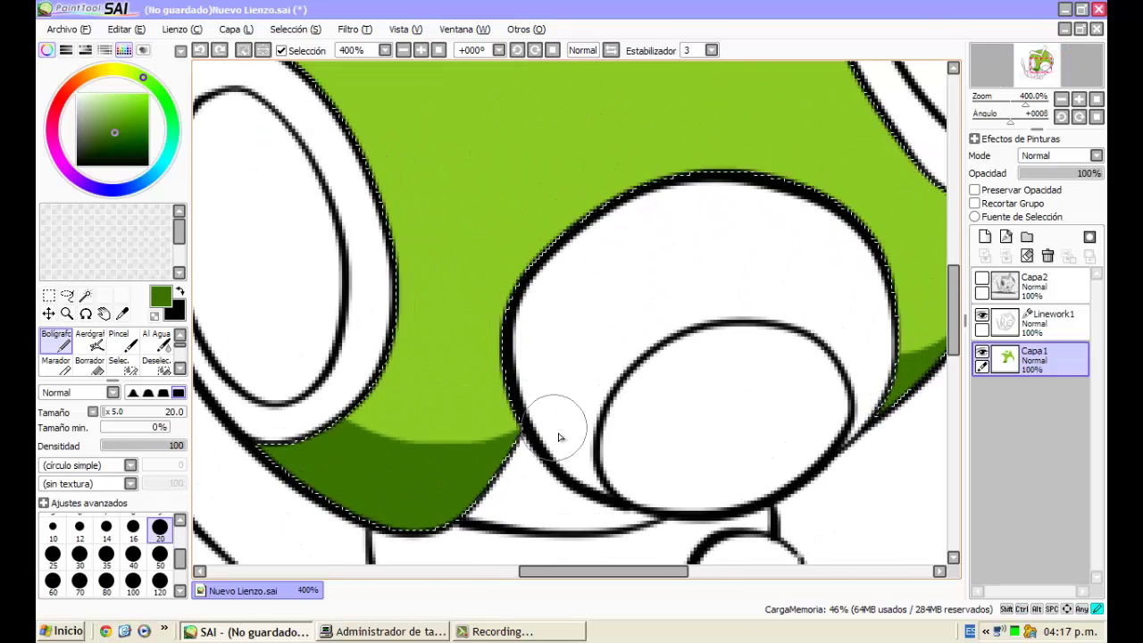
Try dark green shading strokes along the left side of the nose, undoing the first attempt
left_click_drag(535, 312, 529, 394)
scroll(569, 378, "down", 4)
scroll(554, 336, "up", 4)
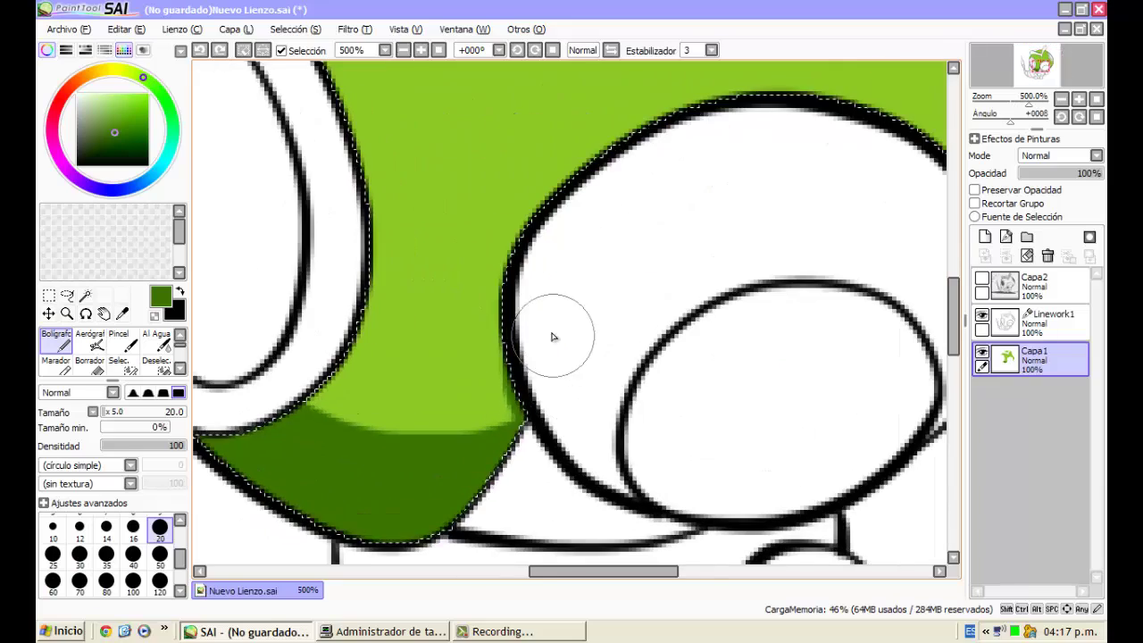
key("ctrl+z")
left_click_drag(547, 302, 520, 454)
Examine the dark green shading on the head and beside the nose both up close and as a whole
scroll(593, 289, "down", 4)
scroll(596, 287, "up", 2)
scroll(581, 285, "down", 1)
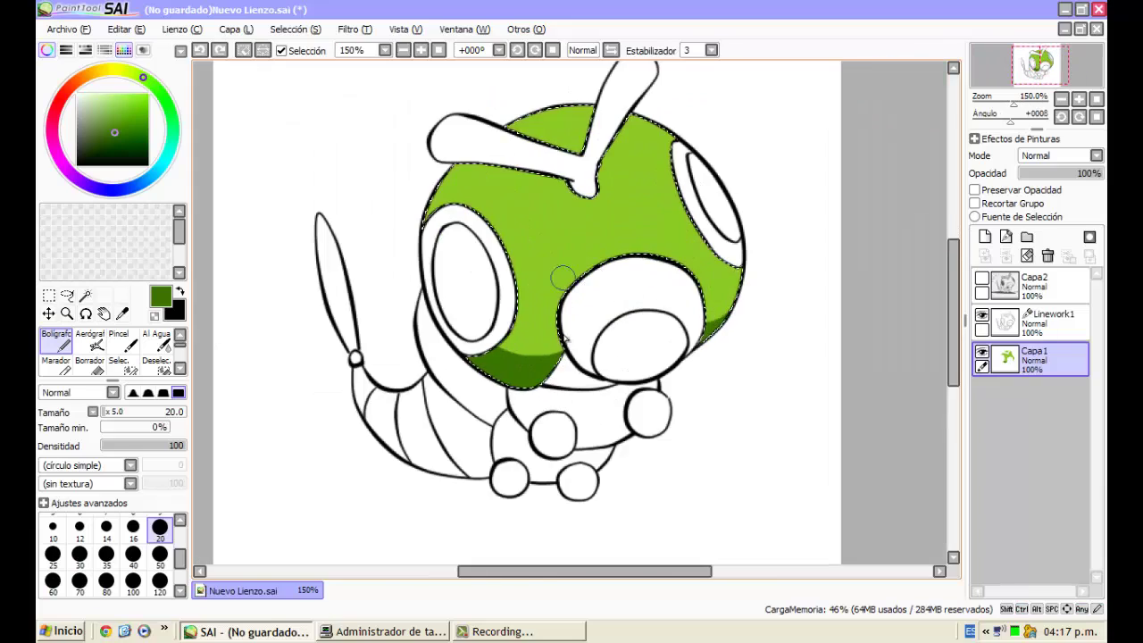
scroll(552, 350, "up", 3)
scroll(557, 375, "down", 4)
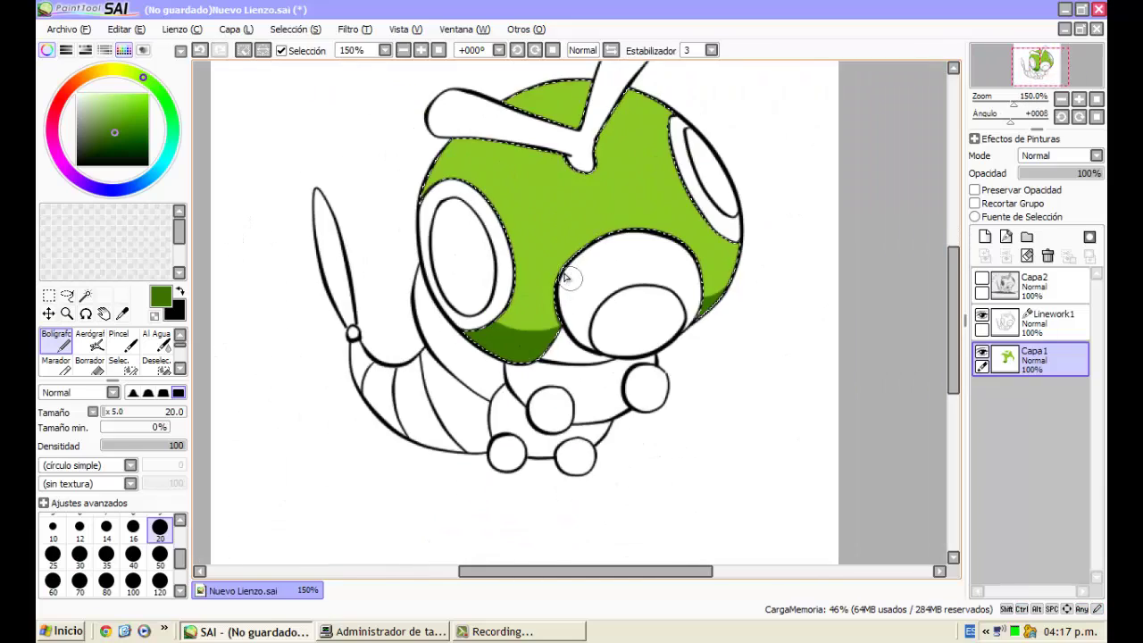
scroll(566, 366, "up", 2)
scroll(420, 348, "down", 3)
scroll(510, 331, "up", 5)
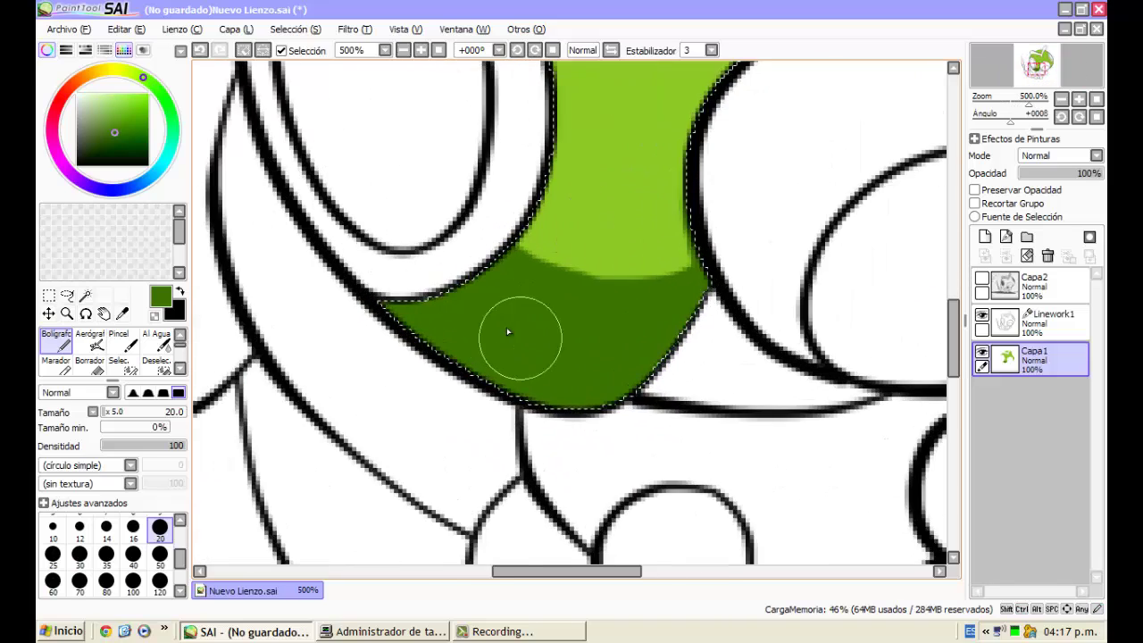
mouse_move(583, 323)
left_mouse_down()
mouse_move(780, 342)
mouse_move(869, 320)
left_mouse_up()
scroll(437, 285, "down", 4)
scroll(438, 283, "down", 2)
scroll(415, 267, "up", 2)
scroll(549, 254, "down", 2)
scroll(576, 184, "up", 2)
scroll(572, 223, "down", 3)
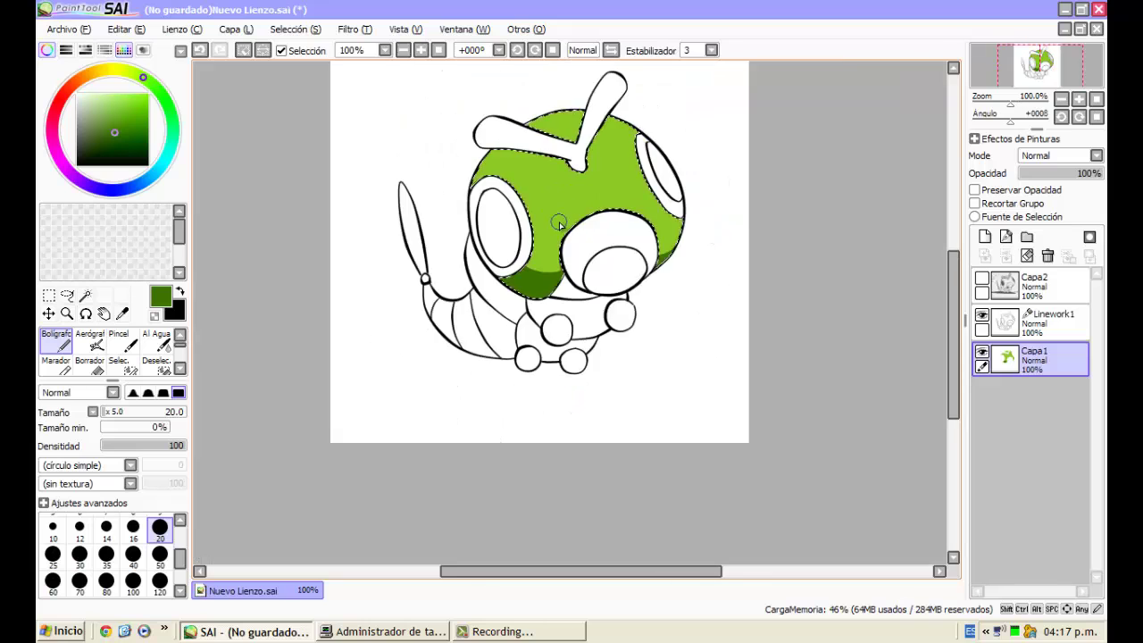
scroll(554, 224, "up", 2)
scroll(536, 232, "down", 2)
scroll(554, 250, "up", 1)
Replace the head selection with a Magic Wand selection of the band behind the head and the tail segments on Linework1
left_click(67, 295)
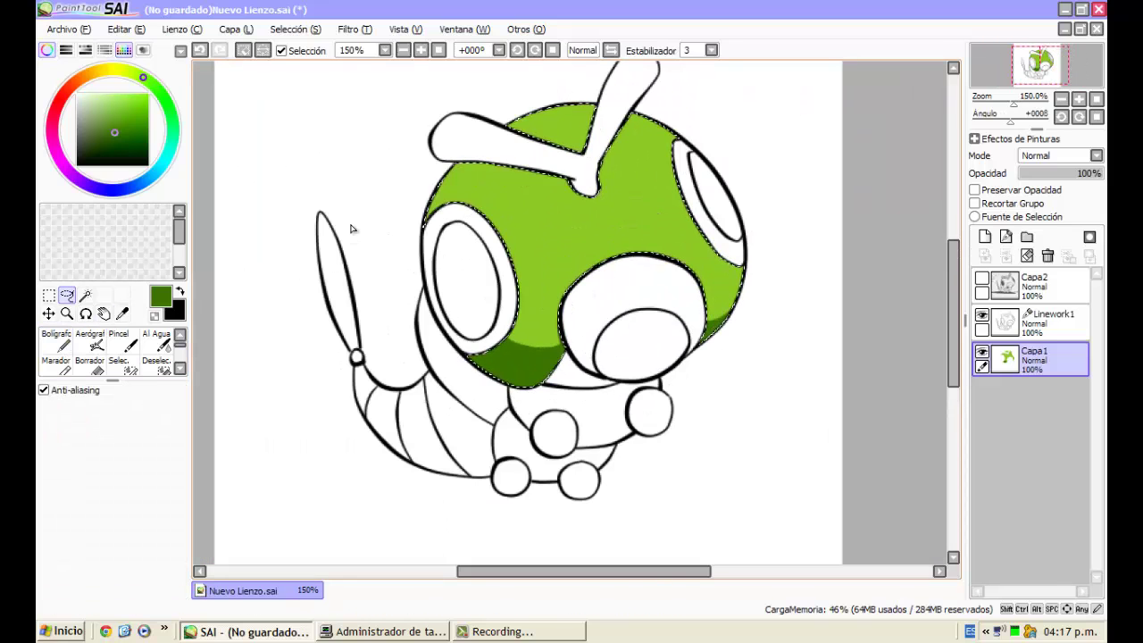
left_click(85, 295)
left_click(1036, 322)
left_click(448, 378)
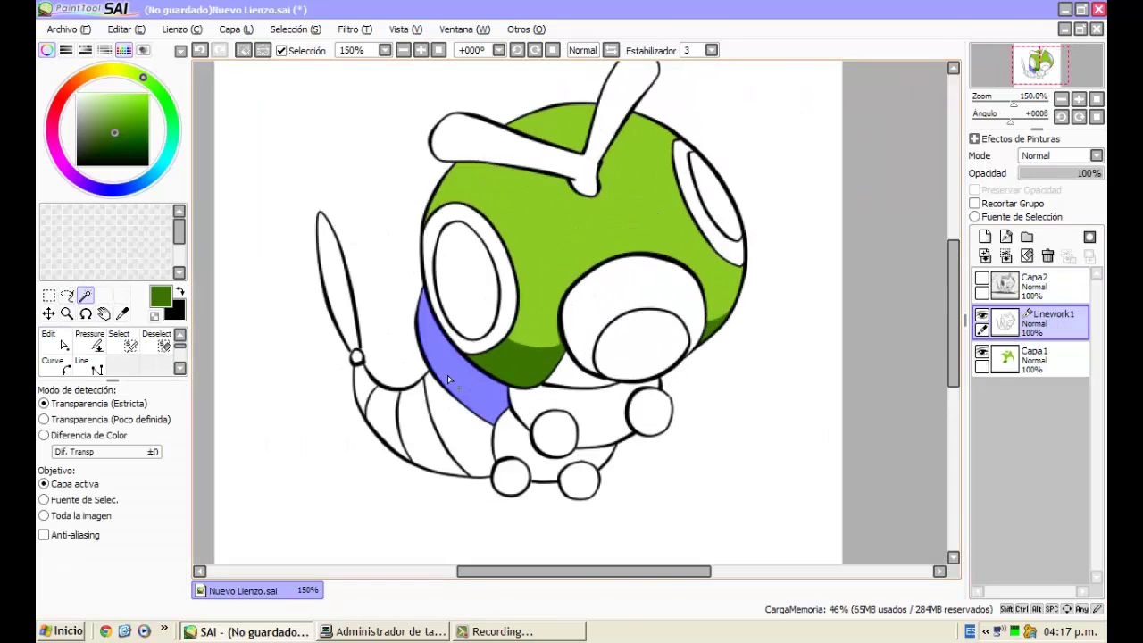
scroll(415, 461, "up", 4)
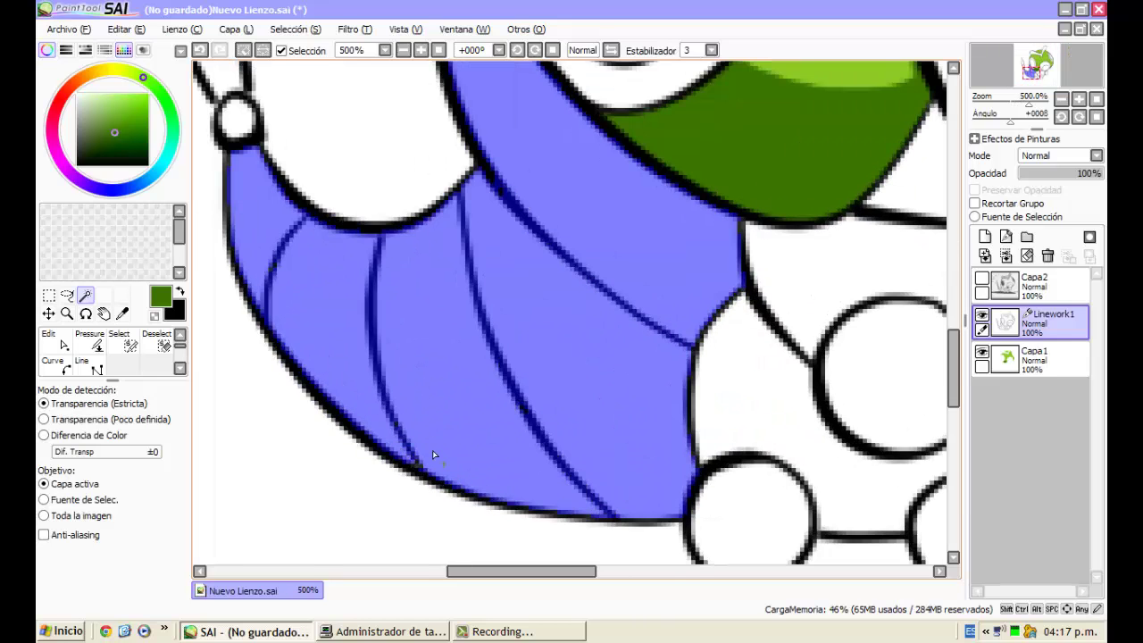
scroll(432, 450, "down", 4)
Check the body markings against the sketch on Capa2, clear the selection, and hide the sketch again
left_click(983, 280)
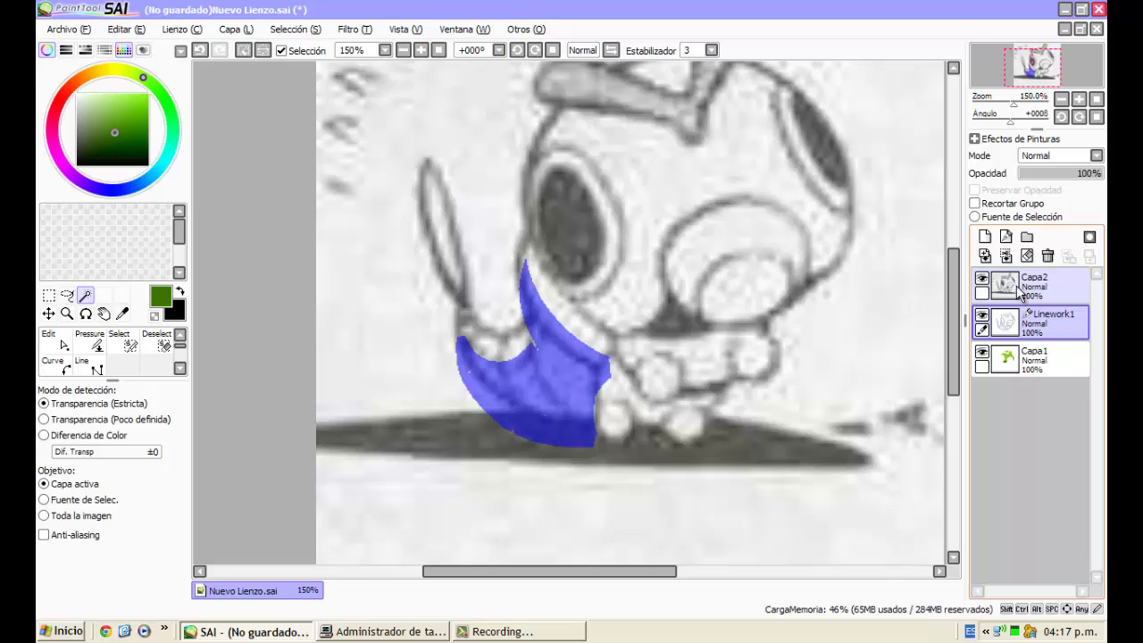
left_click(67, 296)
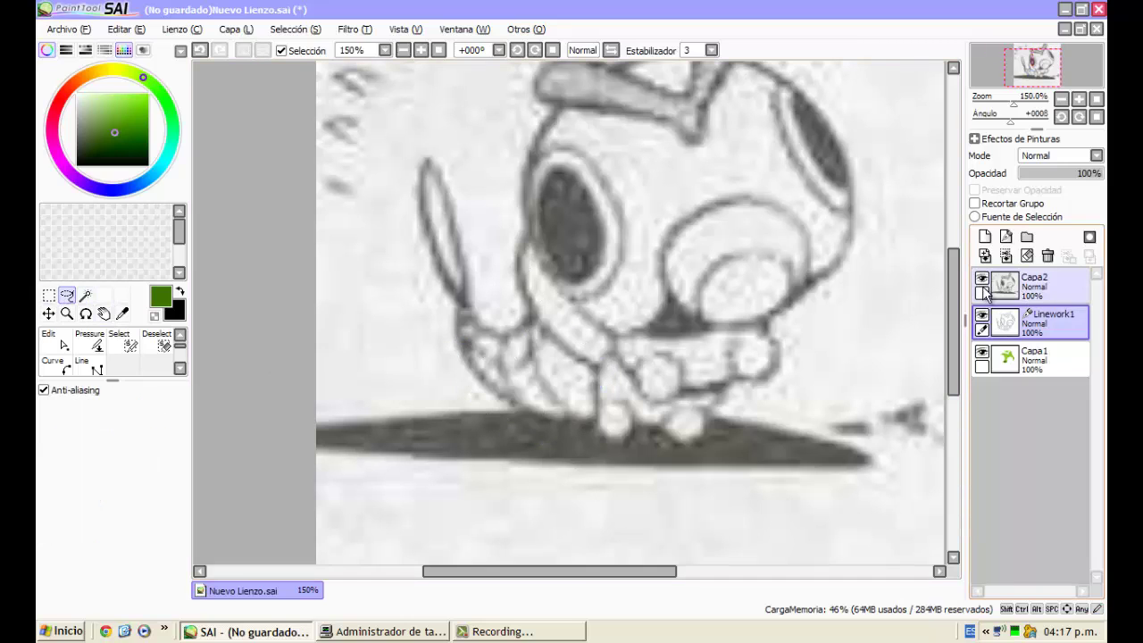
left_click(983, 281)
Draw a black size 4 line with the Curve tool from the edge of the band behind the head to the tail joint
left_click(76, 164)
left_click(54, 365)
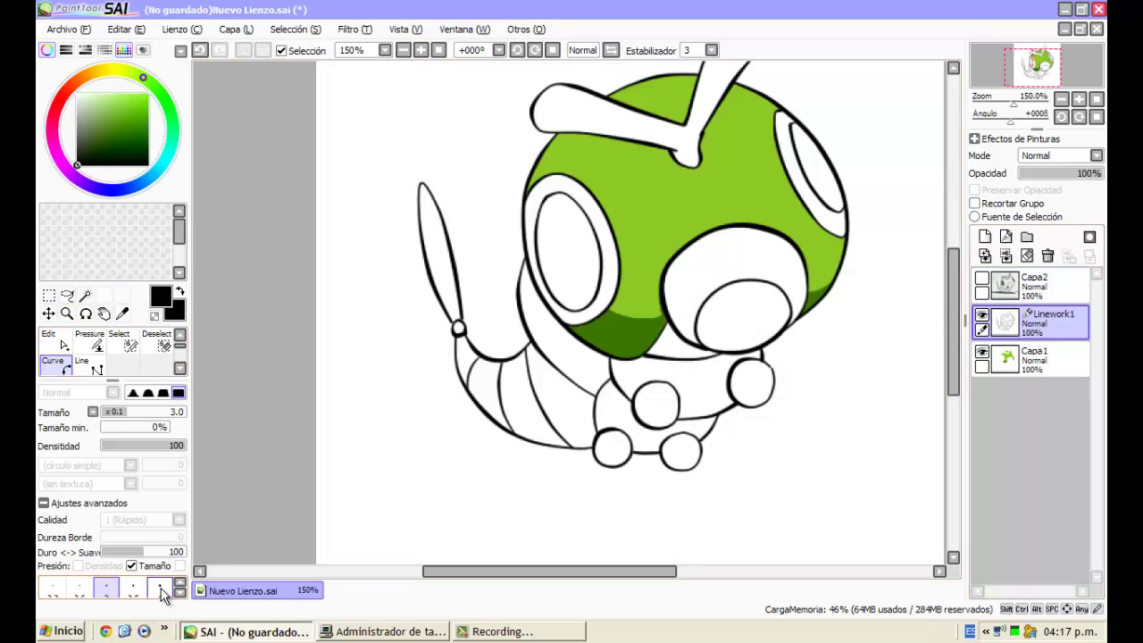
scroll(553, 358, "up", 2)
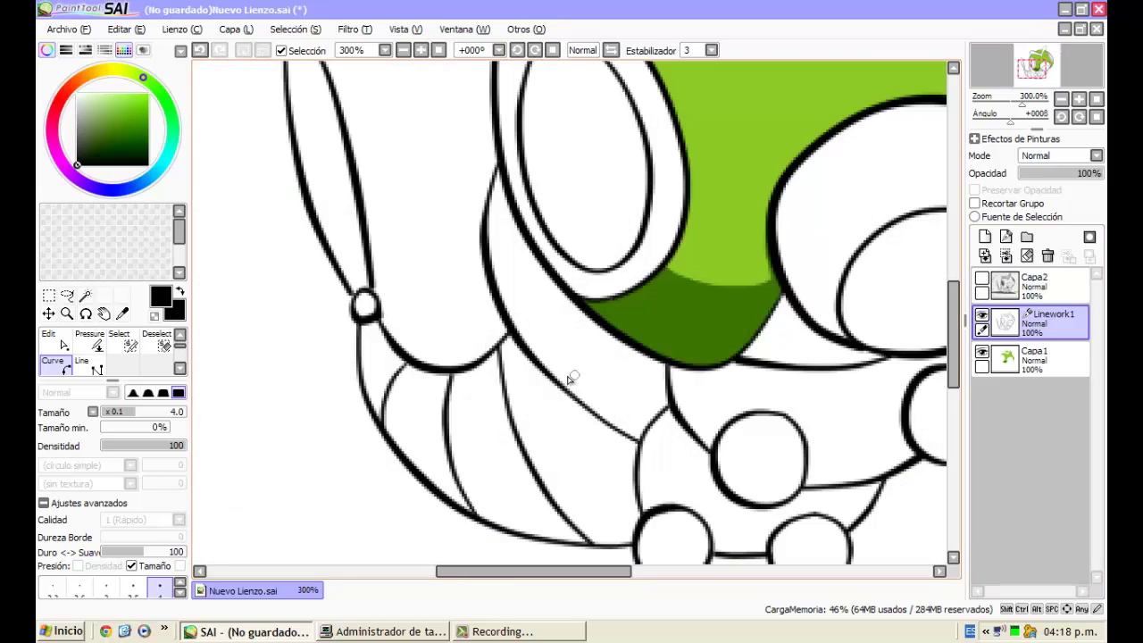
left_click(569, 398)
double_click(367, 327)
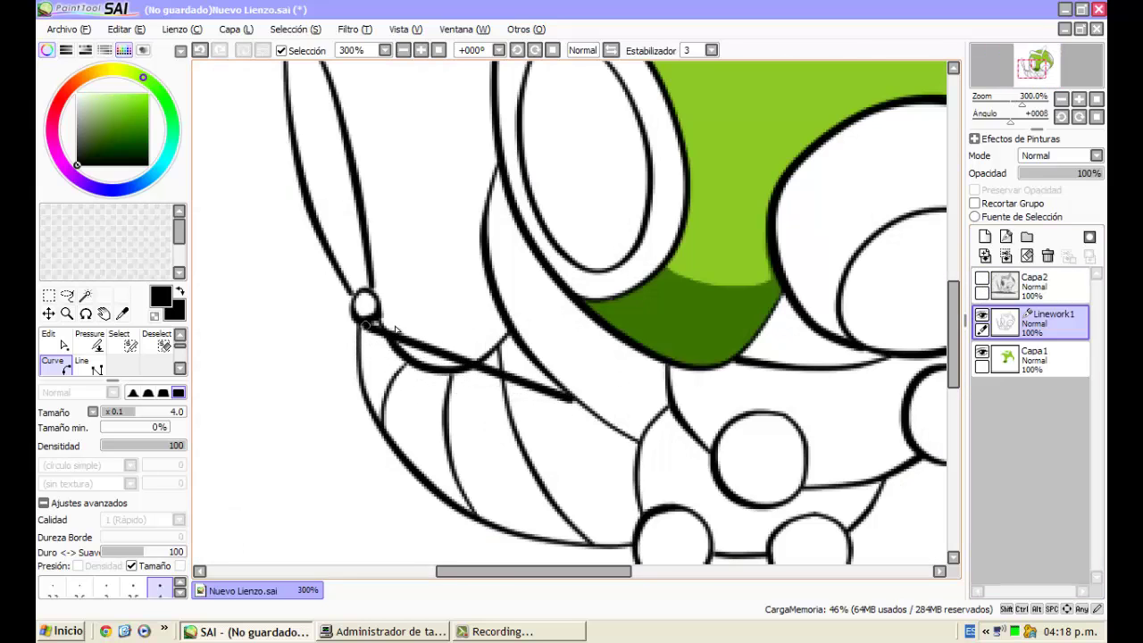
Compare the new line with the sketch and bend it into a smooth downward arc across the tail segments
left_click(984, 280)
left_click(983, 280)
left_click_drag(474, 366, 474, 452)
left_click_drag(416, 404, 386, 396)
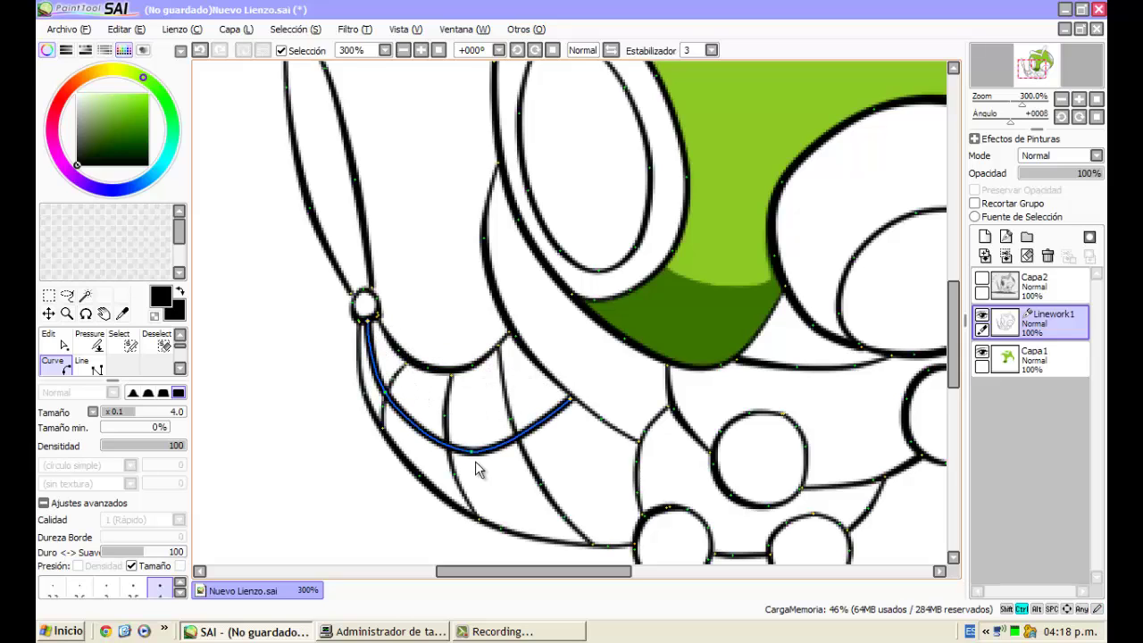
left_click_drag(474, 453, 476, 441)
left_click_drag(404, 415, 415, 425)
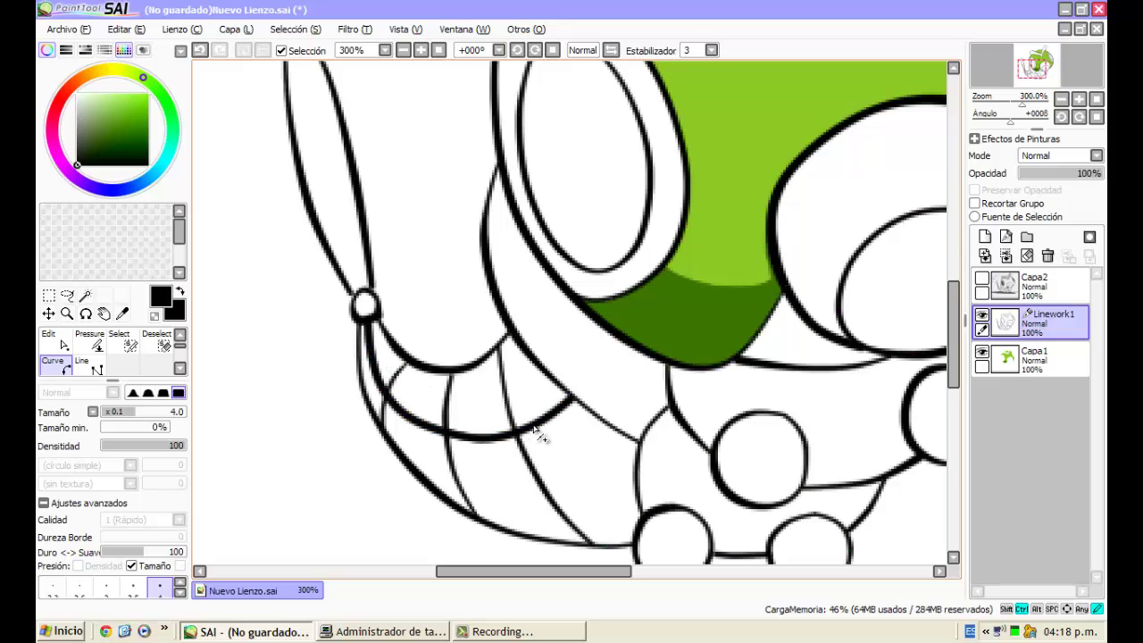
Taper the end of the new tail curve by lowering its line pressure to 20%
left_click(91, 343)
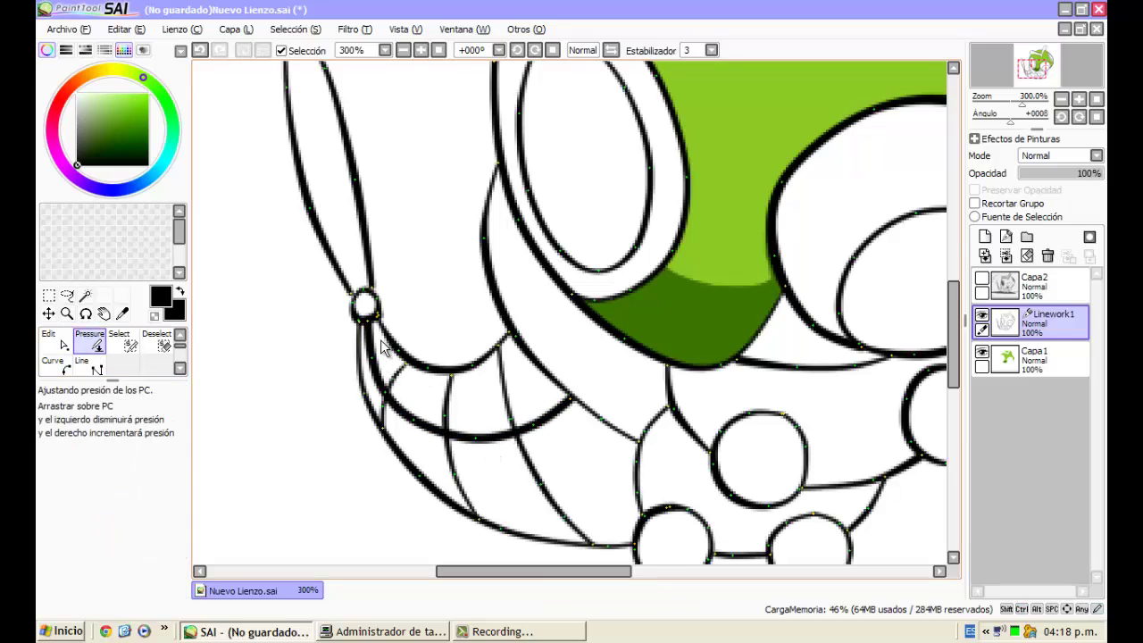
left_click_drag(572, 400, 371, 421)
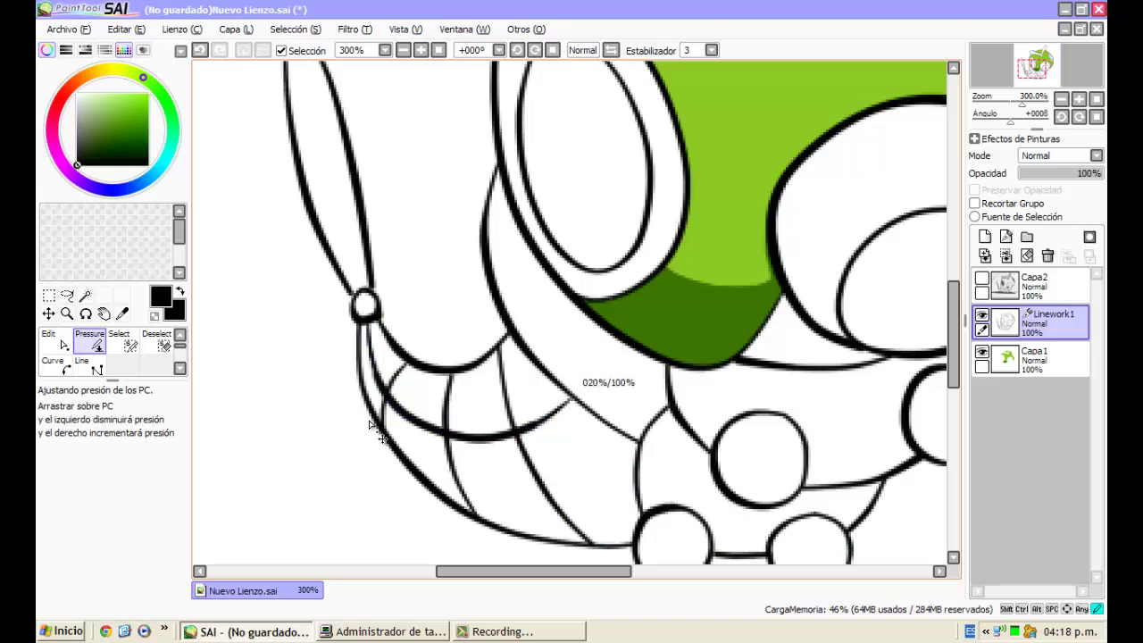
scroll(411, 449, "down", 3)
Select the band behind the head and the tail segments above the new curve with the Magic Wand
left_click(85, 294)
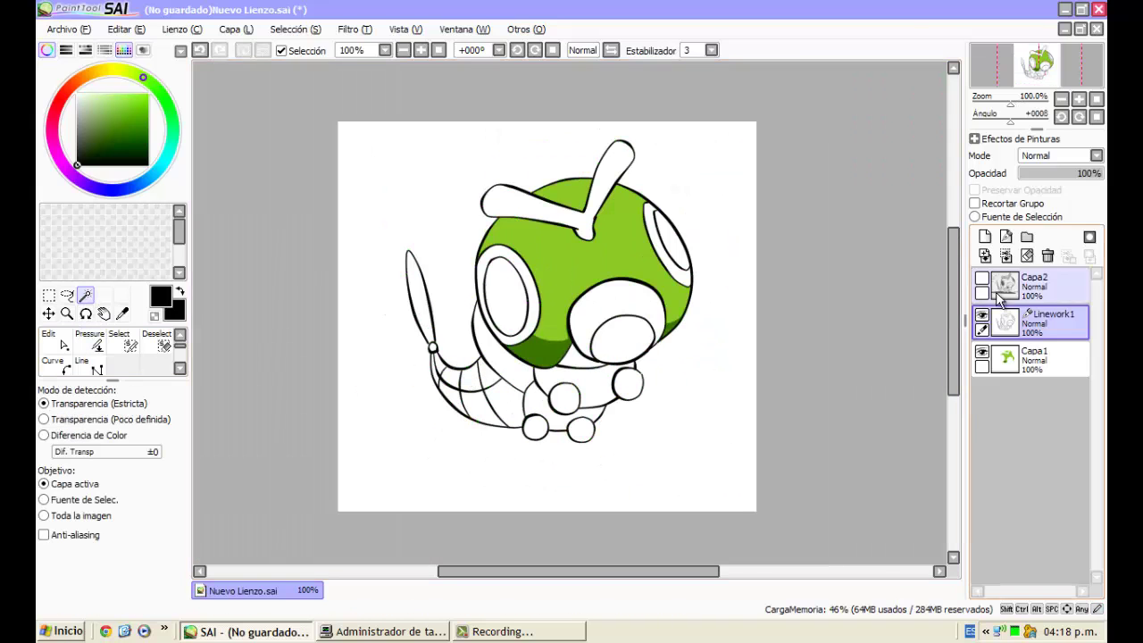
scroll(467, 359, "up", 2)
left_click(480, 409)
scroll(413, 408, "up", 3)
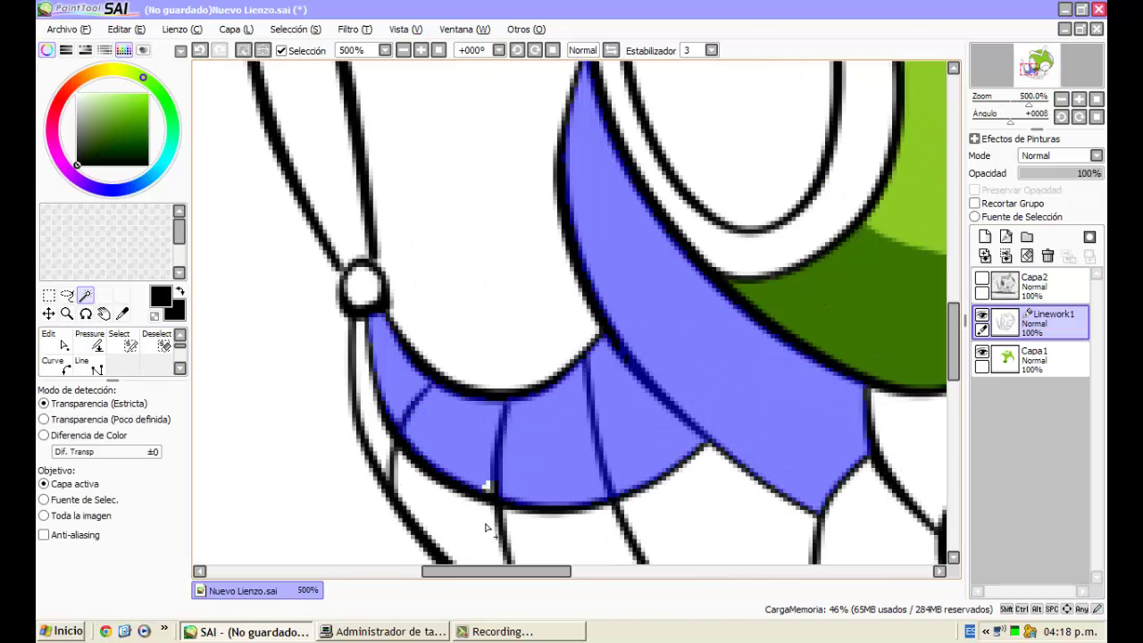
scroll(489, 491, "down", 4)
scroll(499, 305, "up", 5)
scroll(498, 299, "down", 5)
scroll(422, 365, "up", 5)
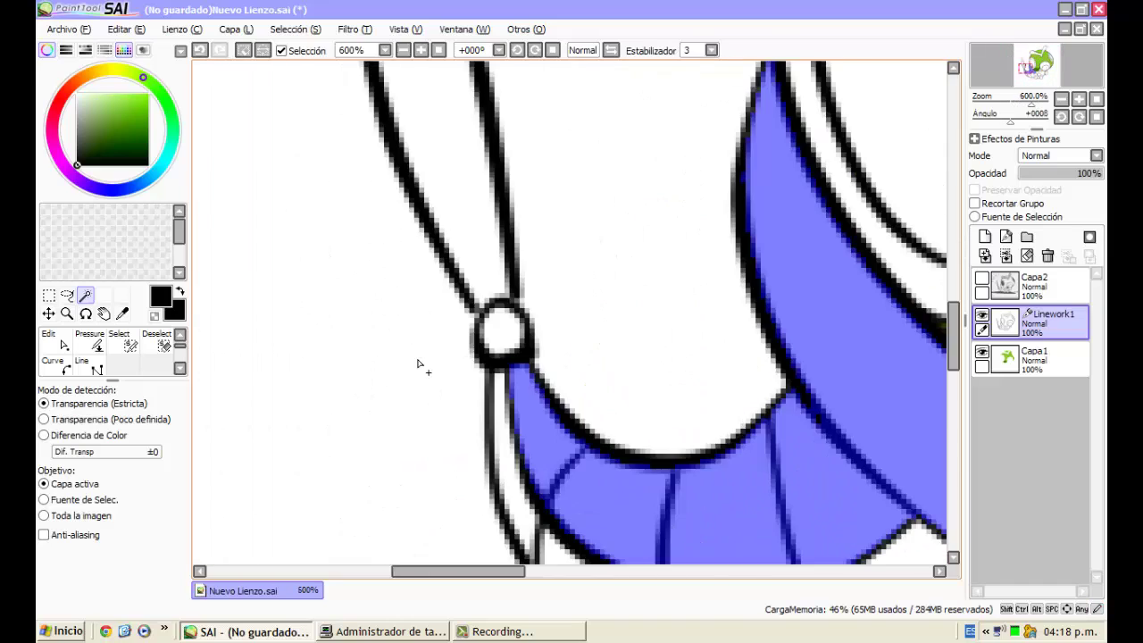
On the Capa1 layer, fill the selected neck and upper tail sections with the head's light green
scroll(423, 366, "down", 5)
scroll(588, 418, "up", 5)
scroll(648, 410, "down", 5)
scroll(672, 331, "up", 1)
left_click(1035, 361)
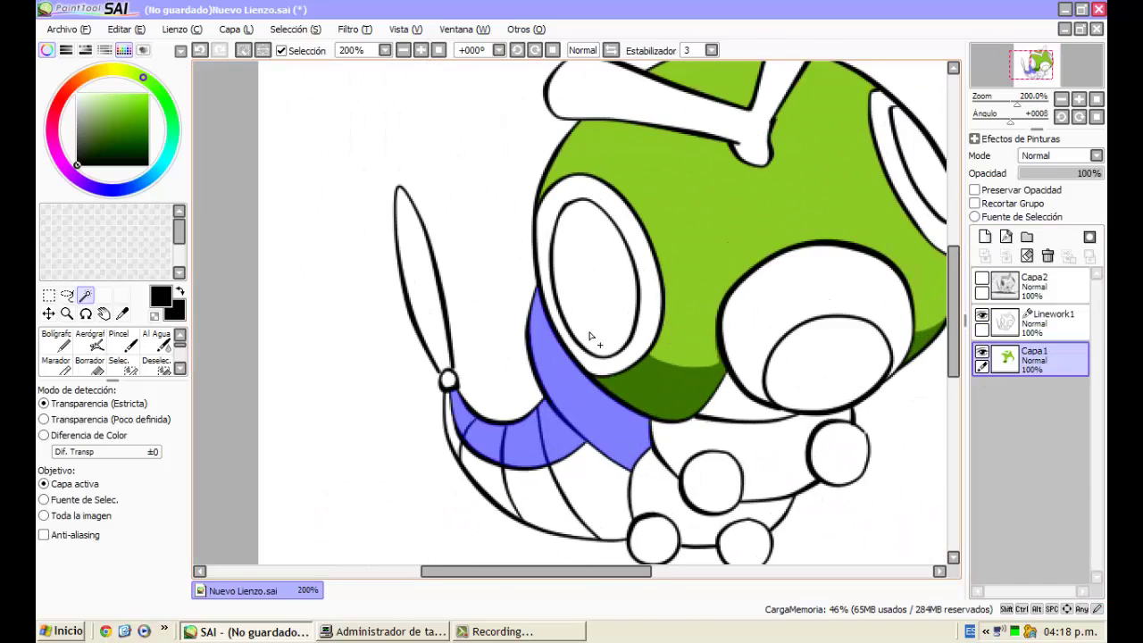
scroll(591, 340, "down", 1)
scroll(661, 356, "up", 1)
left_click(123, 314)
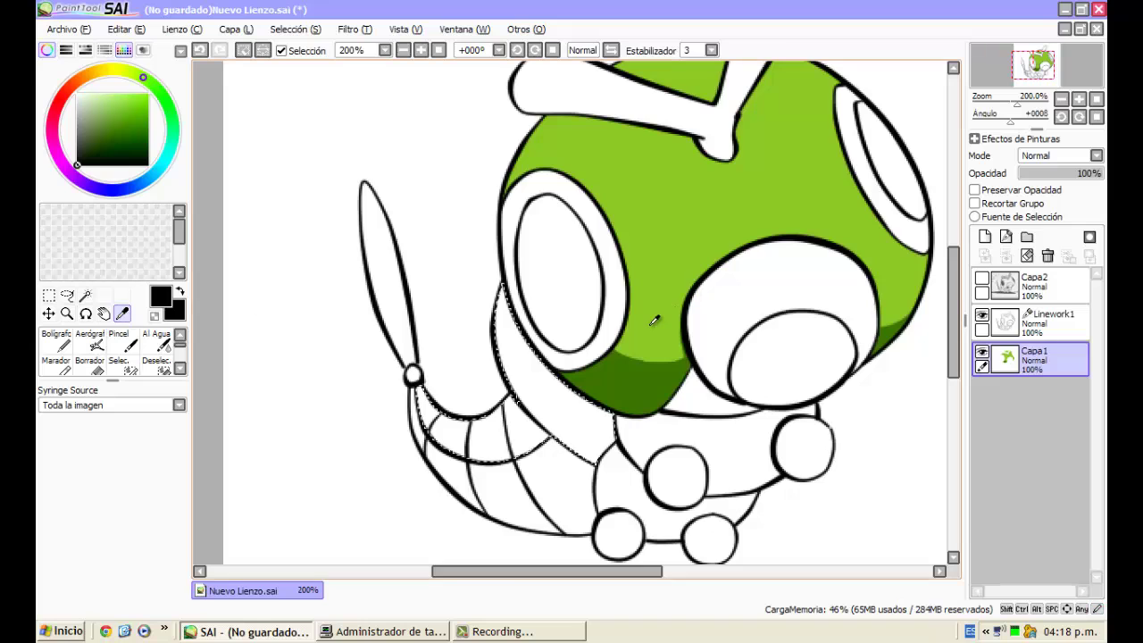
scroll(57, 359, "down", 2)
left_click(58, 345)
left_click(543, 417)
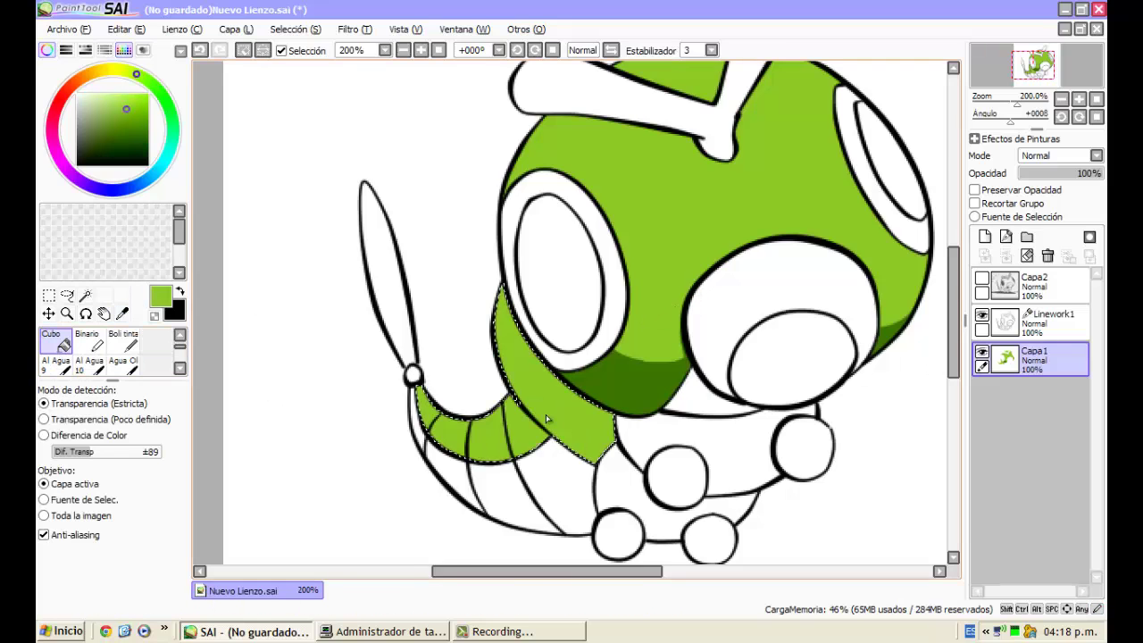
Shade the lower part of the neck section with the head's dark green, using the pen at size 25
scroll(541, 414, "up", 1)
left_click(125, 314)
scroll(390, 386, "down", 1)
left_click(592, 376)
scroll(61, 346, "up", 2)
left_click(59, 343)
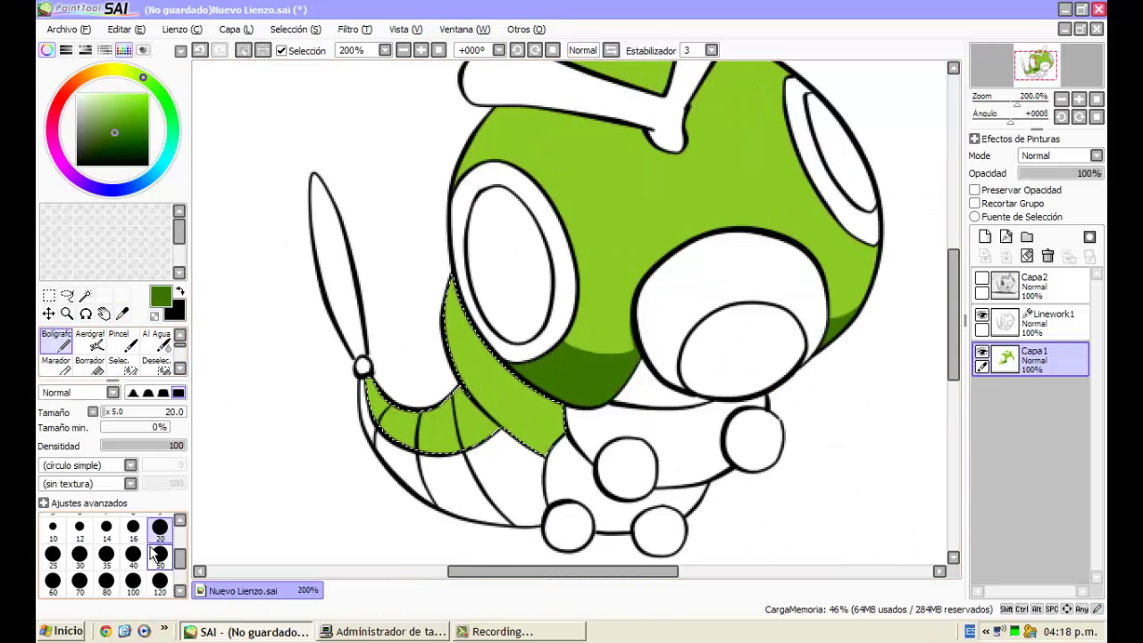
scroll(517, 430, "up", 1)
mouse_move(552, 362)
left_mouse_down()
mouse_move(454, 393)
mouse_move(391, 348)
mouse_move(520, 395)
mouse_move(513, 365)
mouse_move(442, 389)
mouse_move(405, 368)
mouse_move(575, 382)
mouse_move(559, 444)
left_mouse_up()
key("ctrl+z")
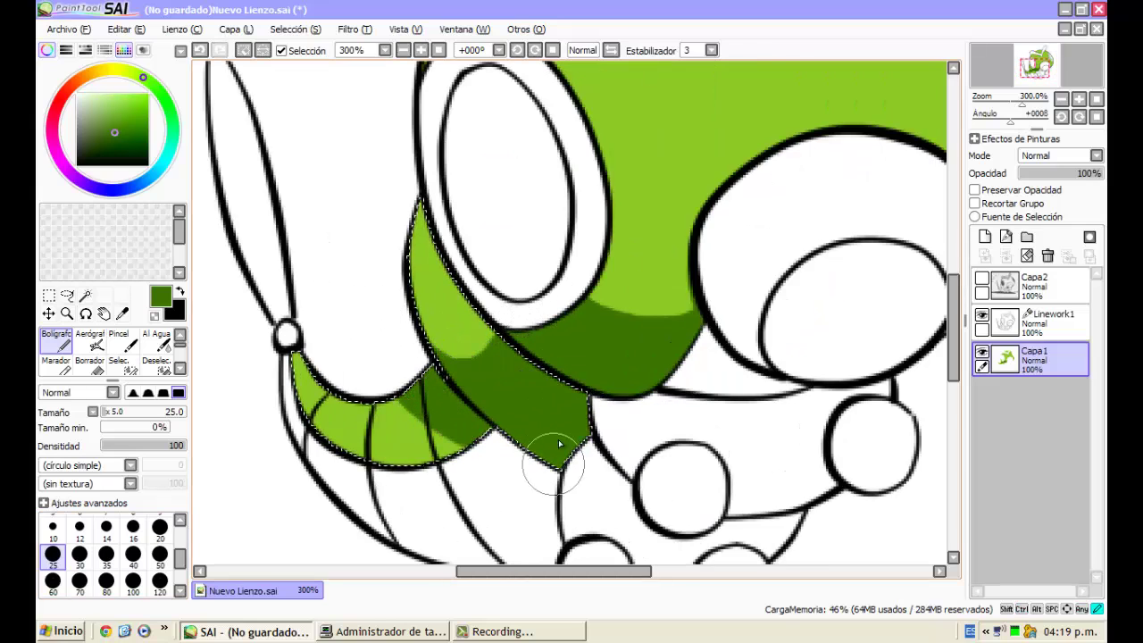
Paint over the dark green spill on the upper tail section with the sampled light green
left_click(123, 313)
left_click(55, 342)
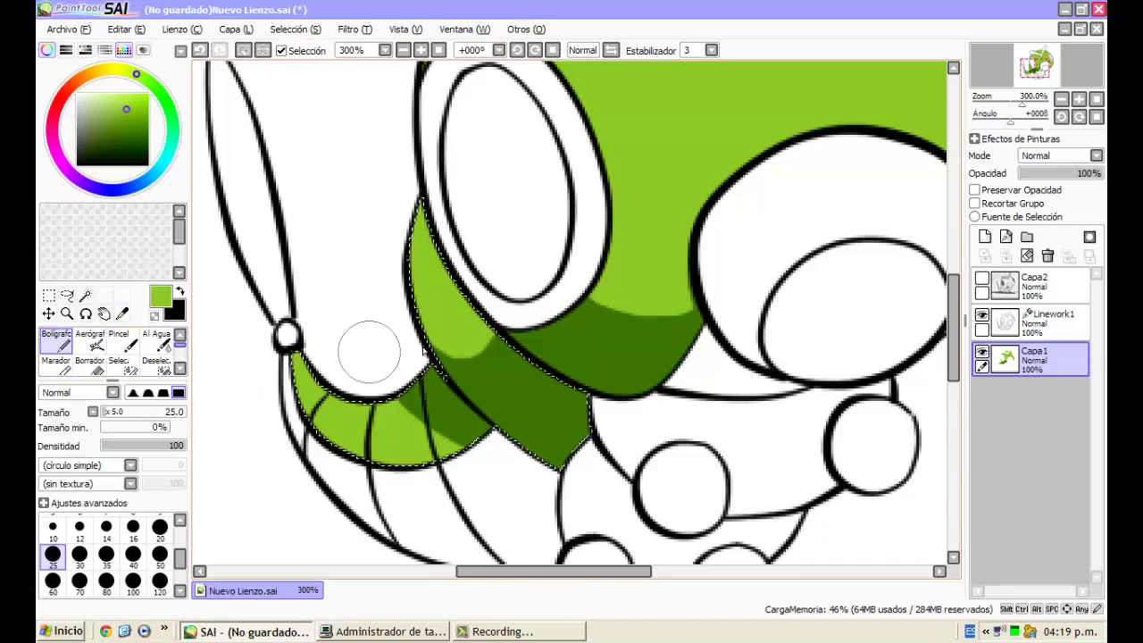
scroll(413, 350, "up", 3)
scroll(420, 319, "down", 3)
scroll(385, 375, "up", 1)
left_click_drag(438, 365, 467, 407)
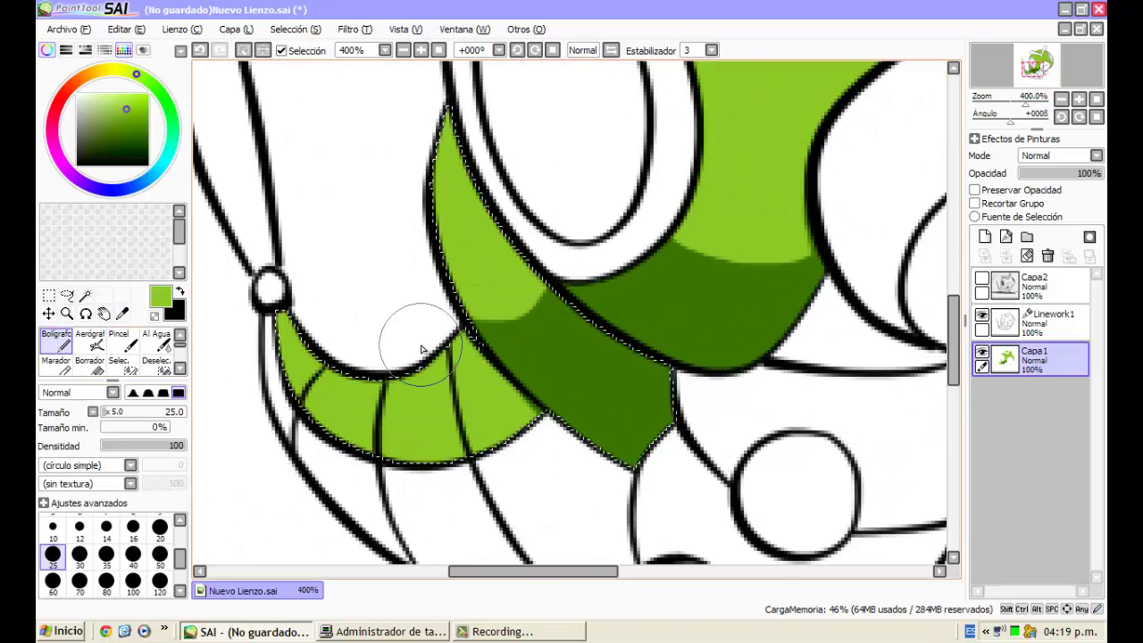
Add a thin shadow in the sampled dark green along the upper tail's lower edge near the neck
left_click(123, 314)
left_click(500, 350)
scroll(428, 385, "down", 3)
left_click(56, 341)
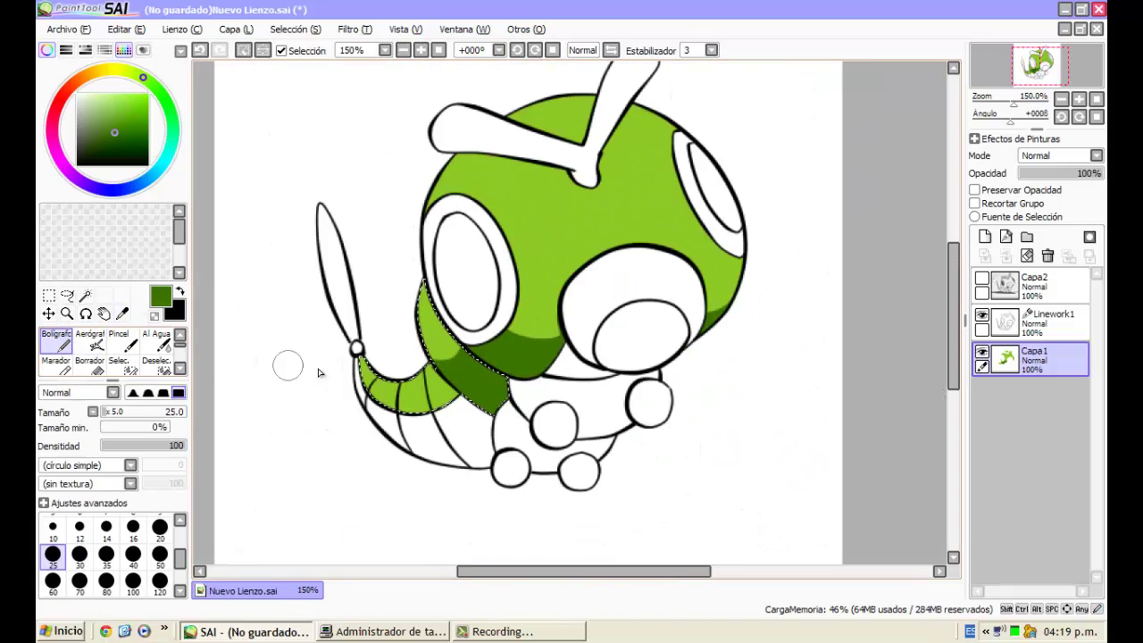
scroll(454, 375, "up", 3)
left_click_drag(481, 415, 463, 432)
scroll(487, 420, "down", 1)
scroll(433, 309, "up", 2)
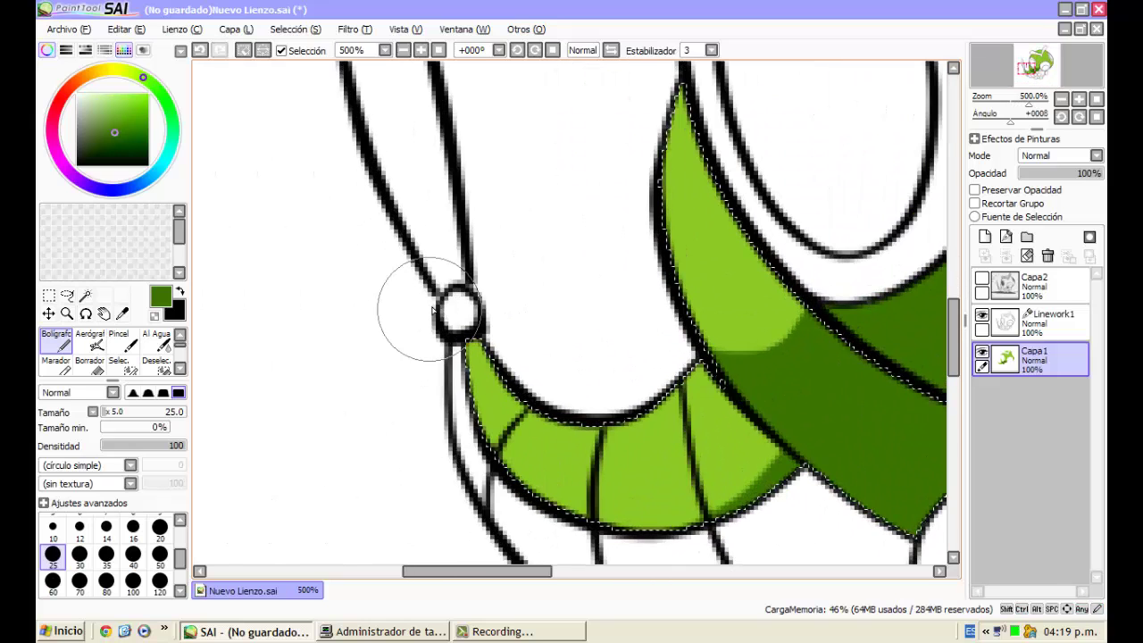
scroll(449, 312, "down", 3)
Select the snout, including its inner oval and small corner gaps, with the magic wand on the Linework1 layer
key("a")
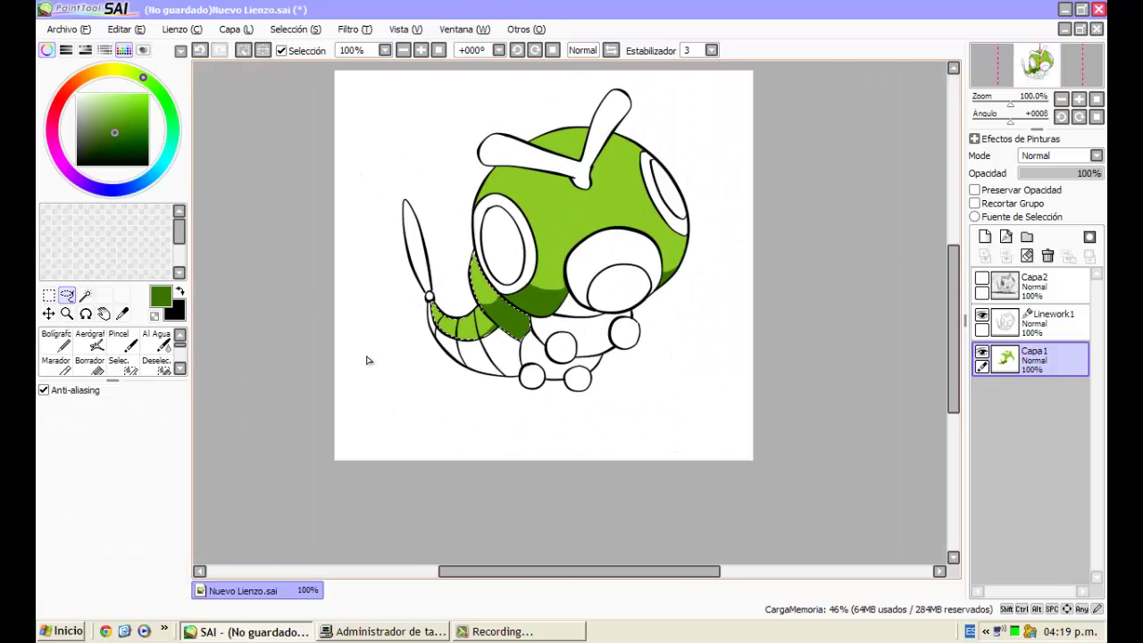
left_click(85, 296)
scroll(635, 280, "up", 3)
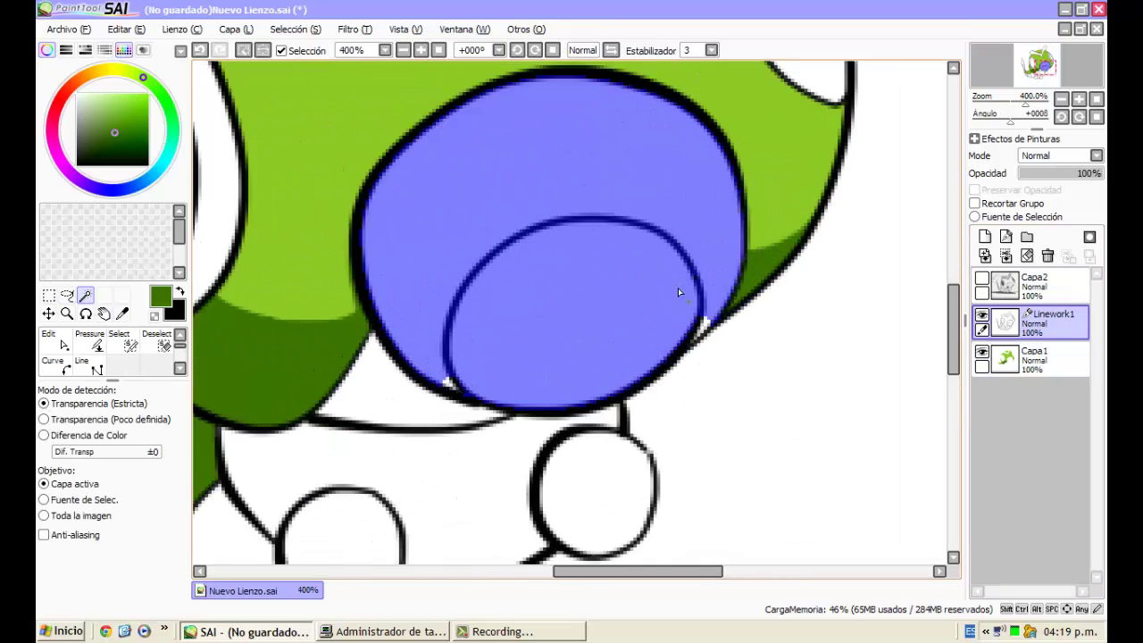
scroll(482, 388, "down", 1)
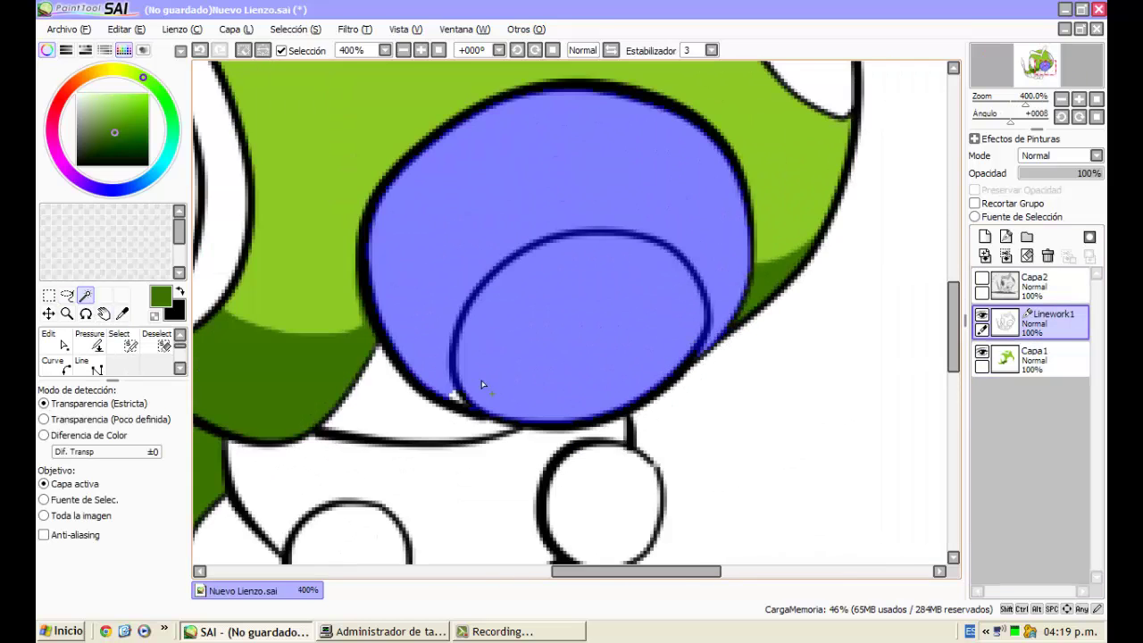
scroll(461, 423, "up", 3)
scroll(628, 330, "down", 5)
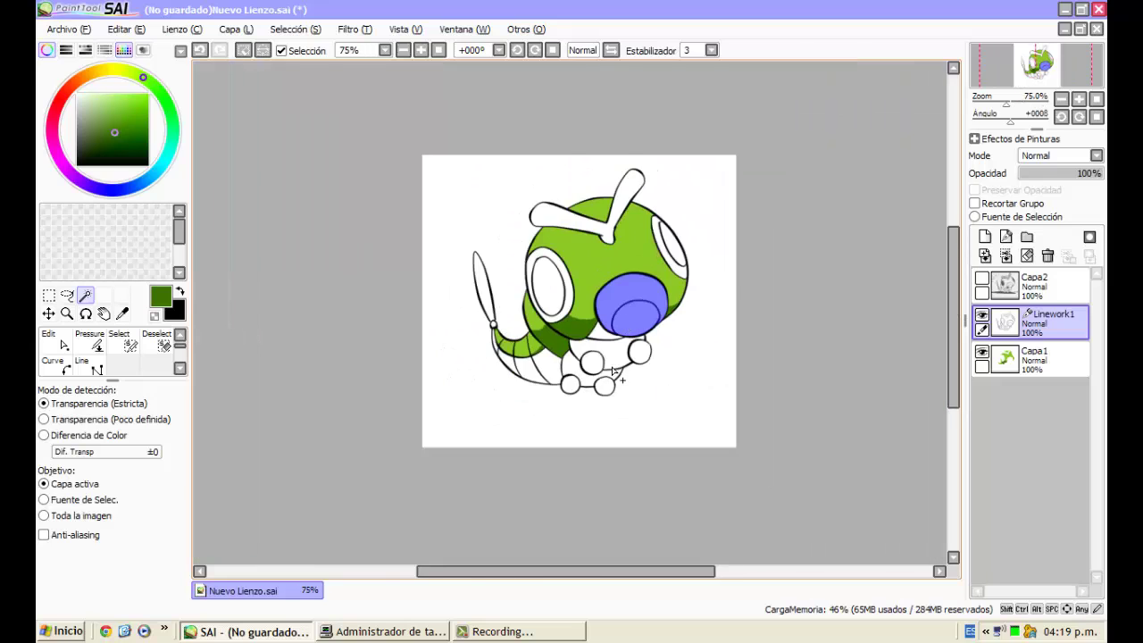
Add the body segments, both upper feet and the lower front foot to the magic wand selection
scroll(628, 364, "up", 4)
left_click(725, 382)
left_click(446, 455)
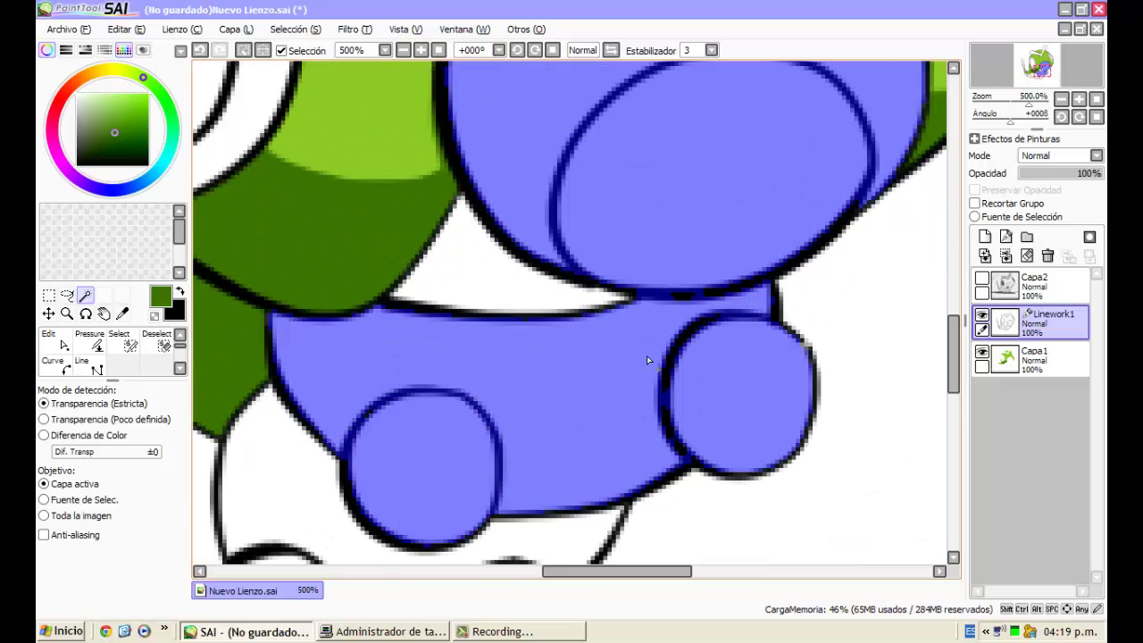
scroll(647, 356, "down", 4)
scroll(538, 391, "up", 2)
left_click(538, 392)
scroll(748, 403, "up", 3)
left_click(630, 500)
scroll(654, 429, "down", 4)
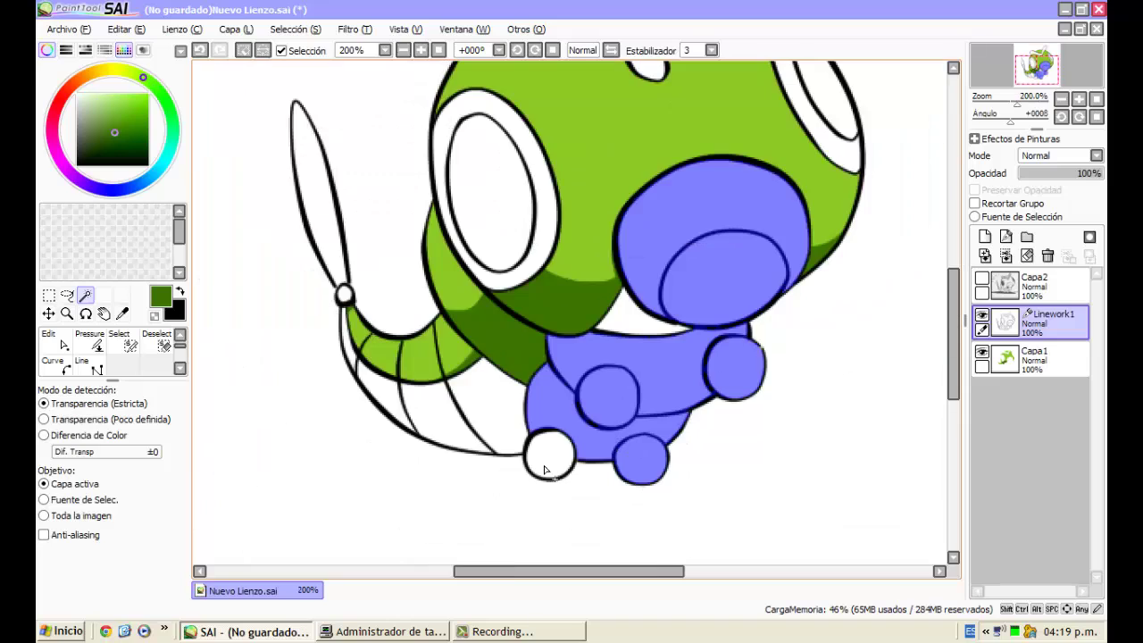
Extend the selection to the remaining foot, the lower tail sections with their small gaps, and the tail tip with its joint
left_click(545, 468)
left_click(510, 419)
left_click(443, 421)
left_click(377, 391)
scroll(349, 342, "up", 4)
left_click(346, 342)
scroll(455, 434, "up", 3)
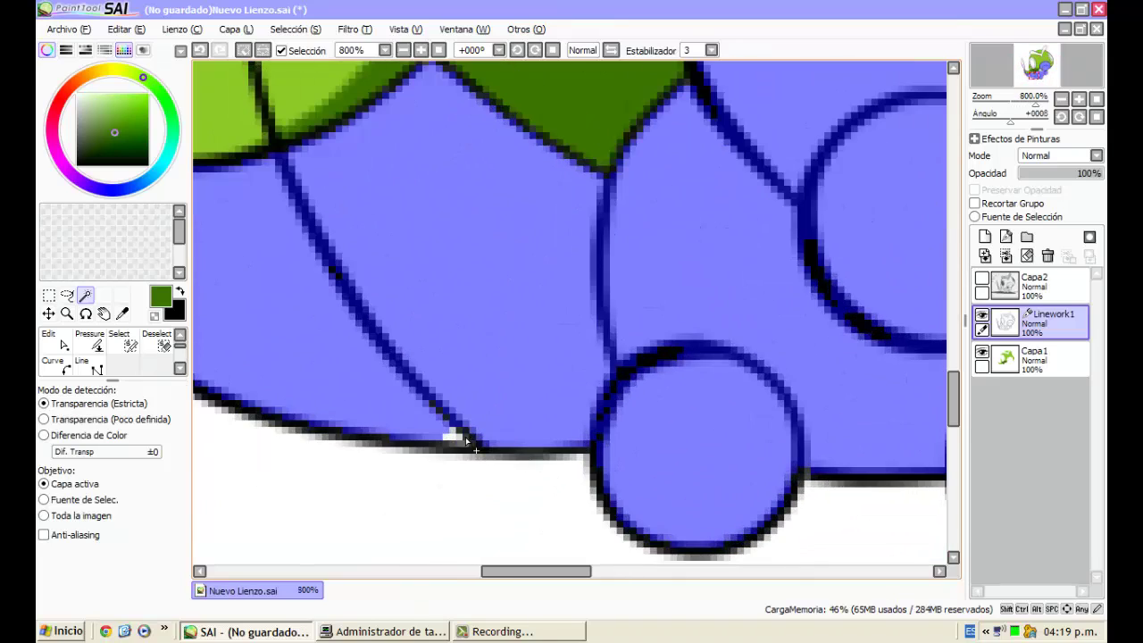
scroll(358, 396, "down", 3)
scroll(453, 430, "up", 5)
scroll(437, 426, "down", 5)
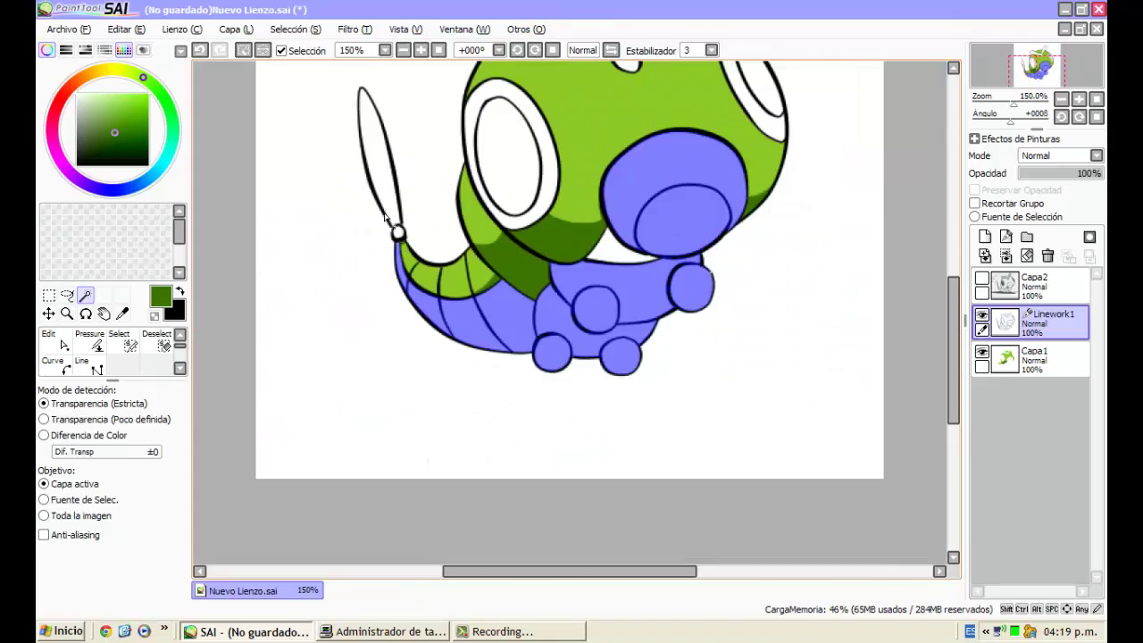
scroll(678, 313, "up", 2)
On the Capa1 layer, fill the selected snout, body, feet and lower tail with pale yellow
left_click(1054, 364)
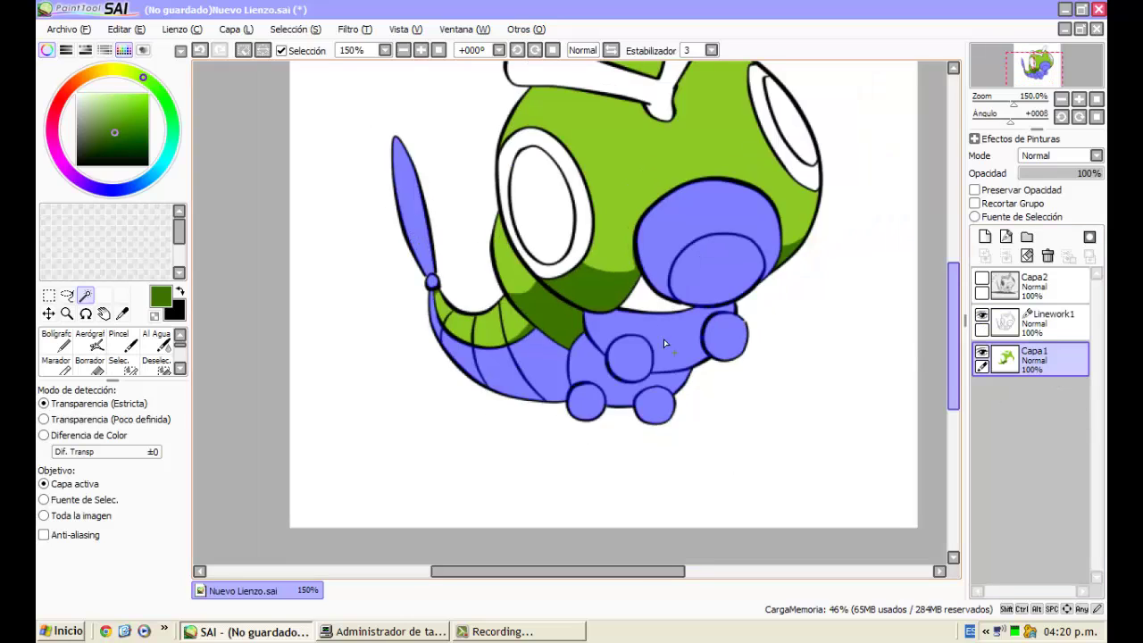
scroll(679, 335, "down", 1)
scroll(725, 277, "up", 1)
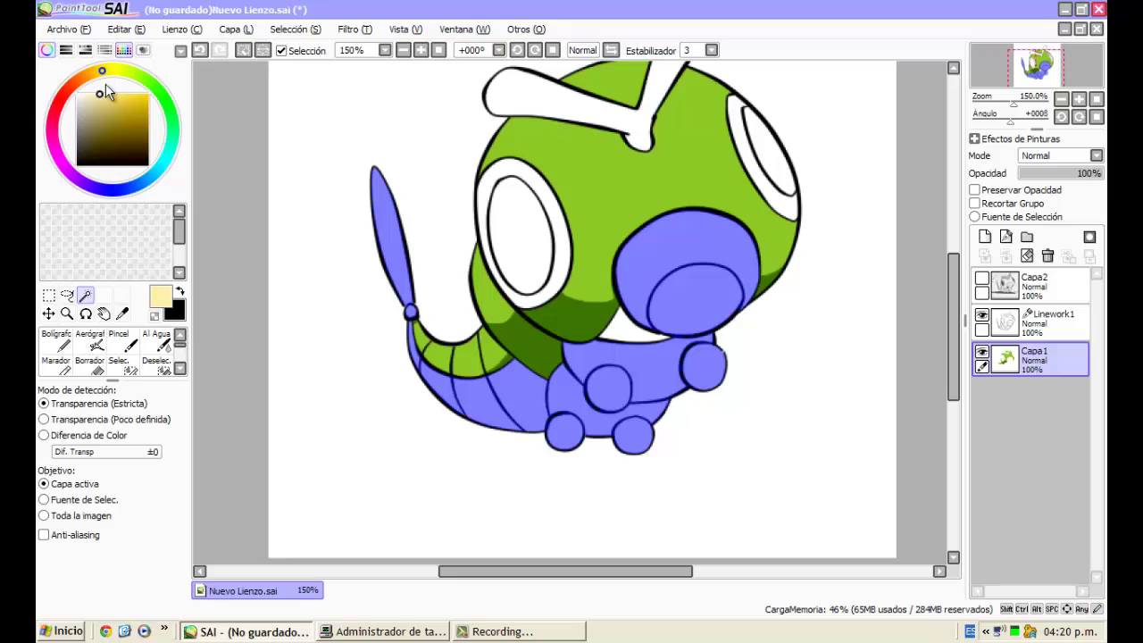
scroll(98, 367, "down", 1)
left_click(57, 367)
left_click(653, 265)
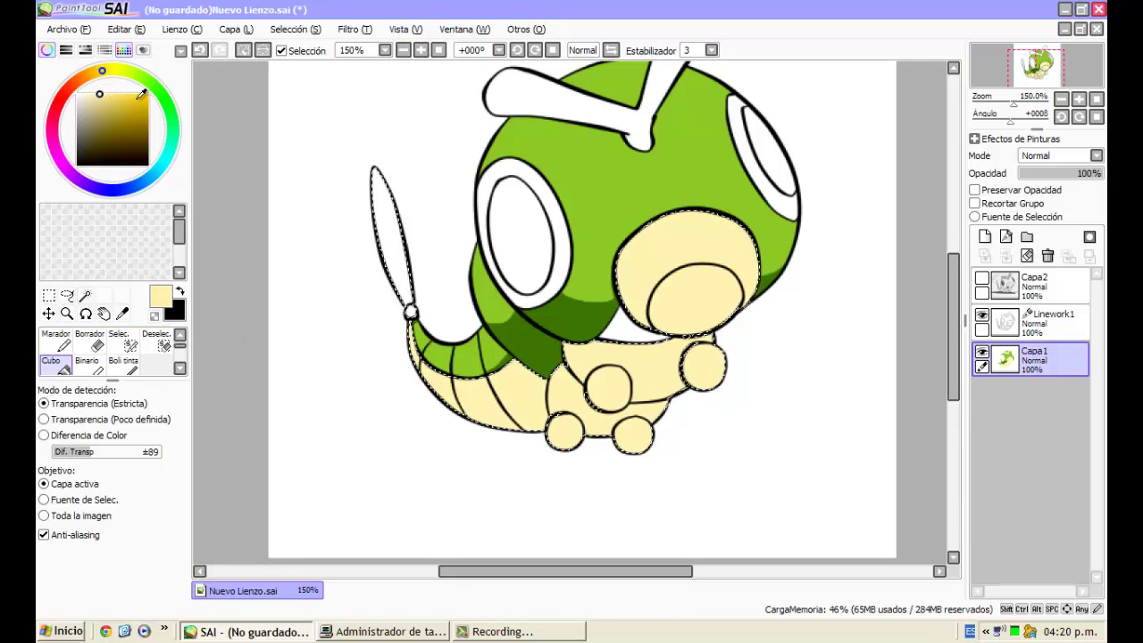
scroll(601, 326, "up", 1)
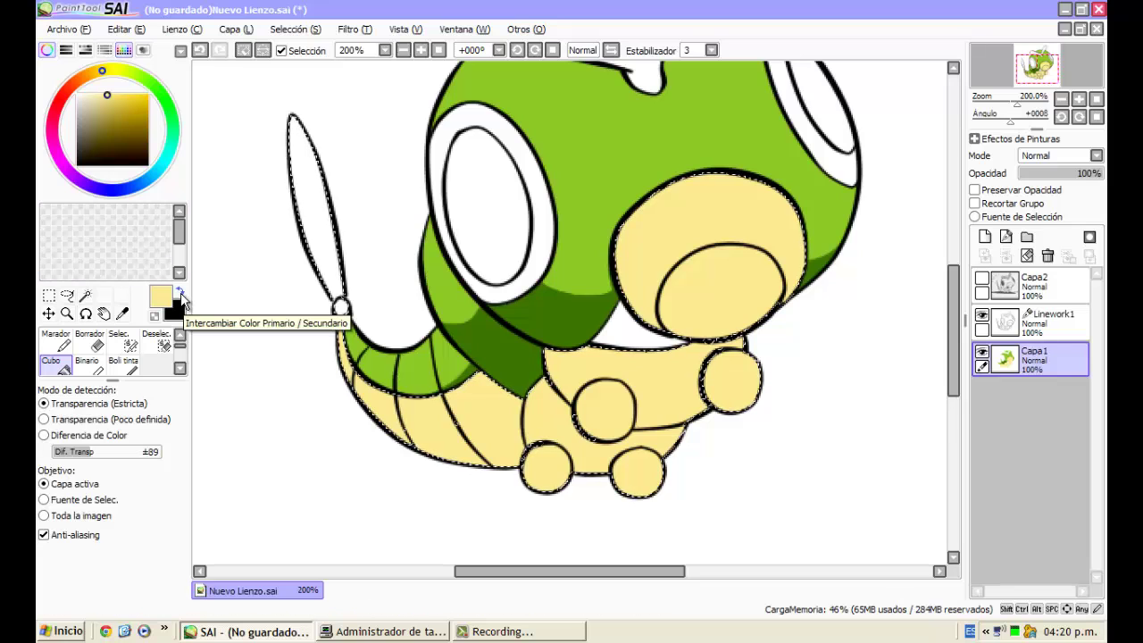
Swap the primary and secondary colours, choose a dark mustard shading colour and save it as a swatch
left_click(180, 293)
left_click(122, 313)
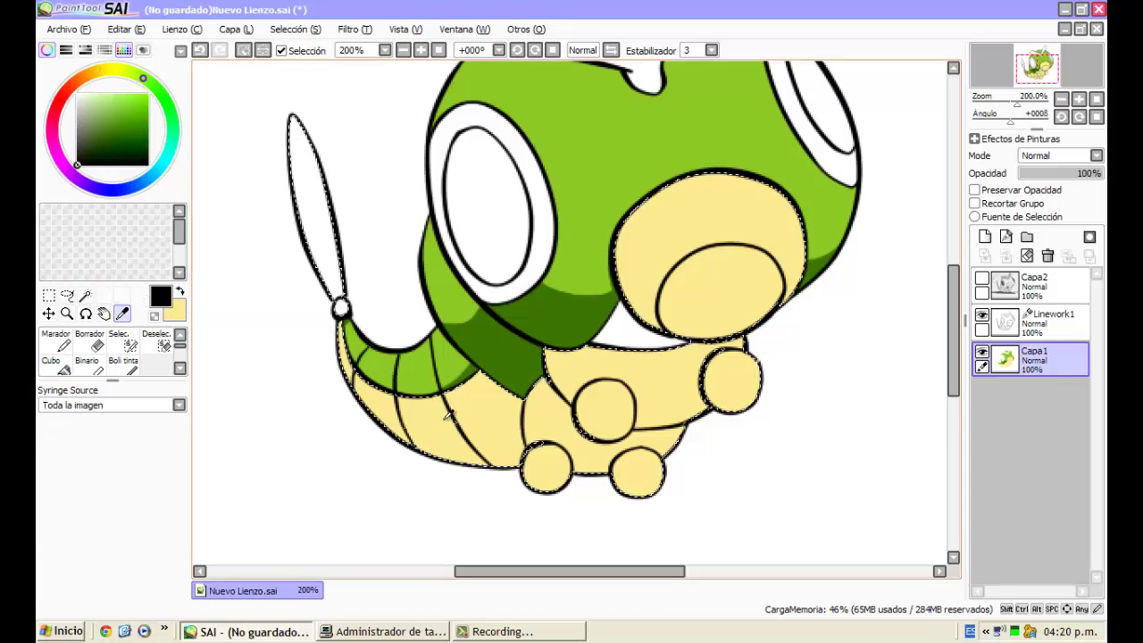
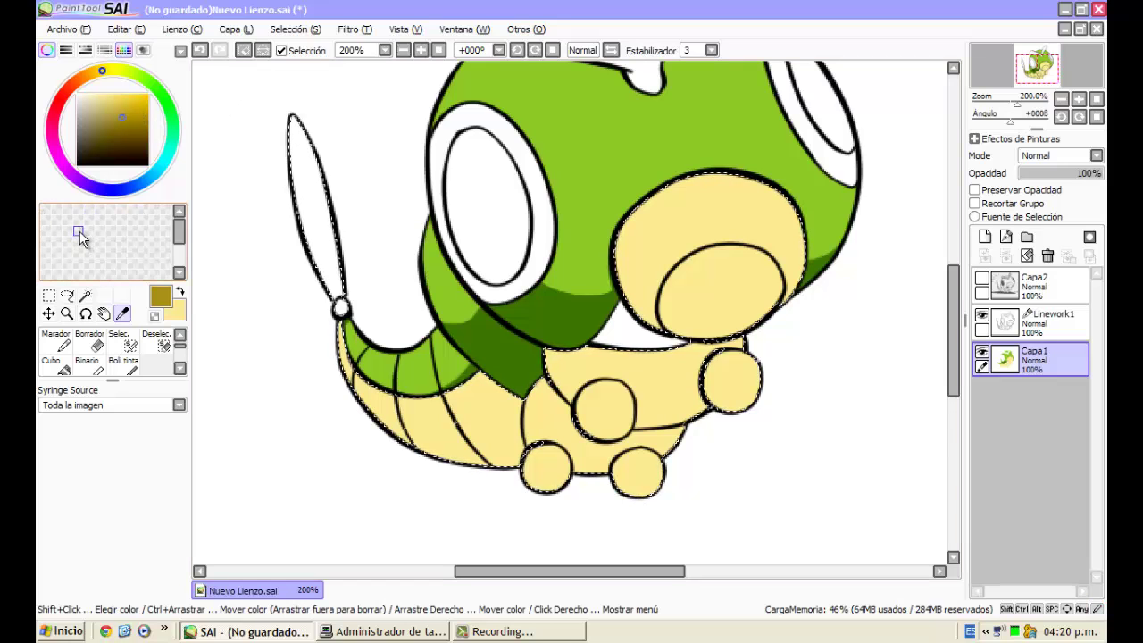
right_click(48, 211)
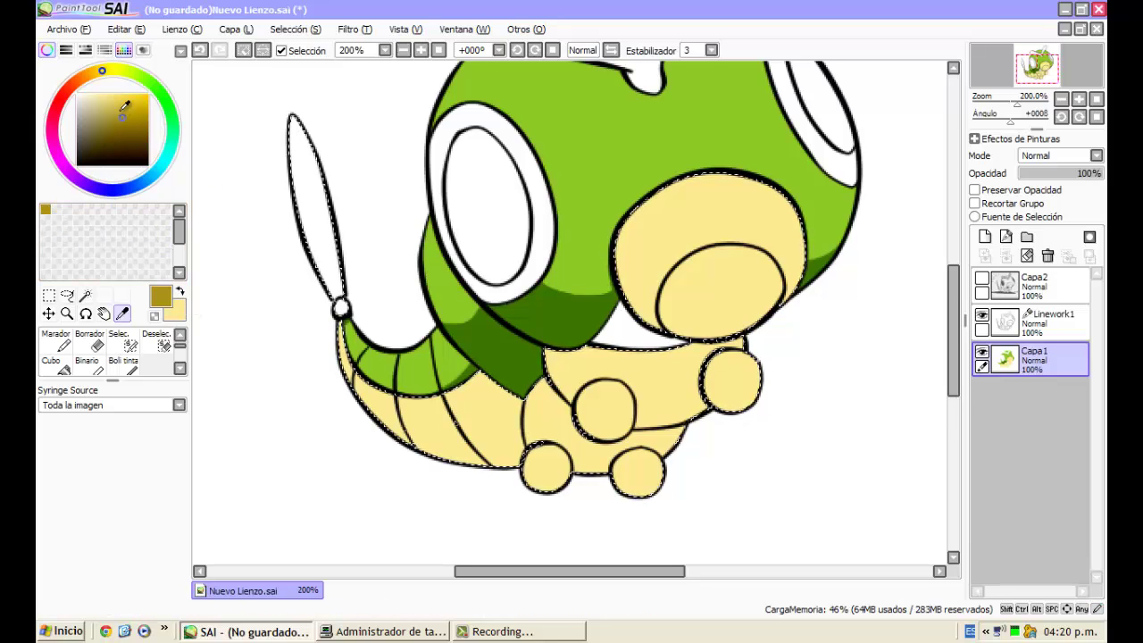
Switch to the Bolígrafo pen and set its brush size to 35
scroll(70, 346, "up", 1)
left_click(61, 342)
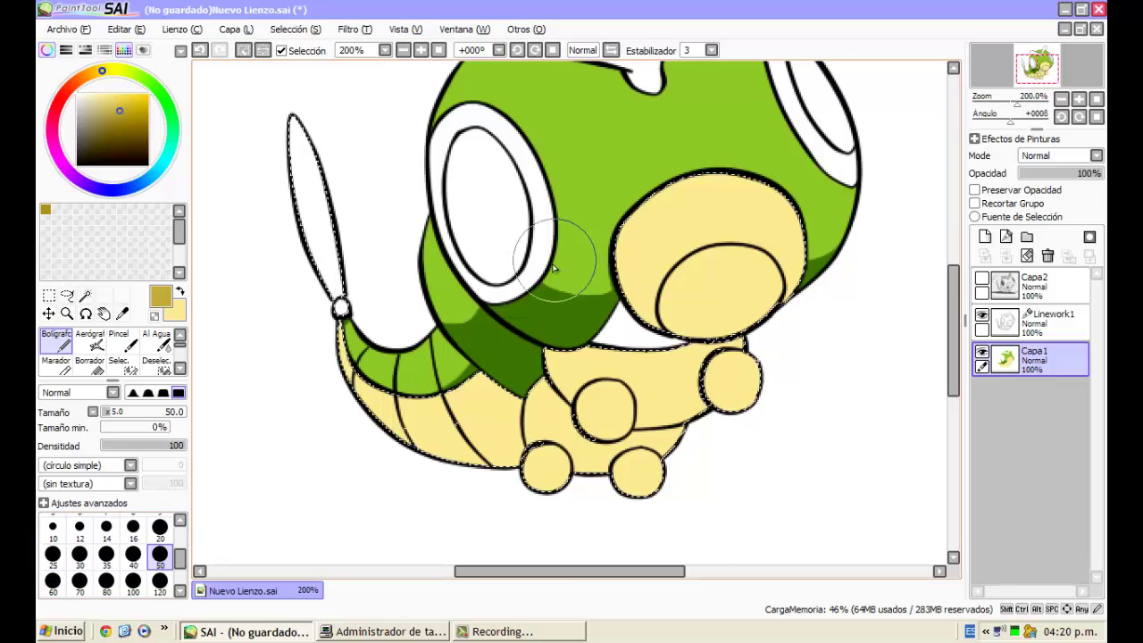
scroll(786, 236, "up", 2)
scroll(670, 309, "down", 3)
scroll(651, 332, "up", 3)
scroll(727, 357, "down", 1)
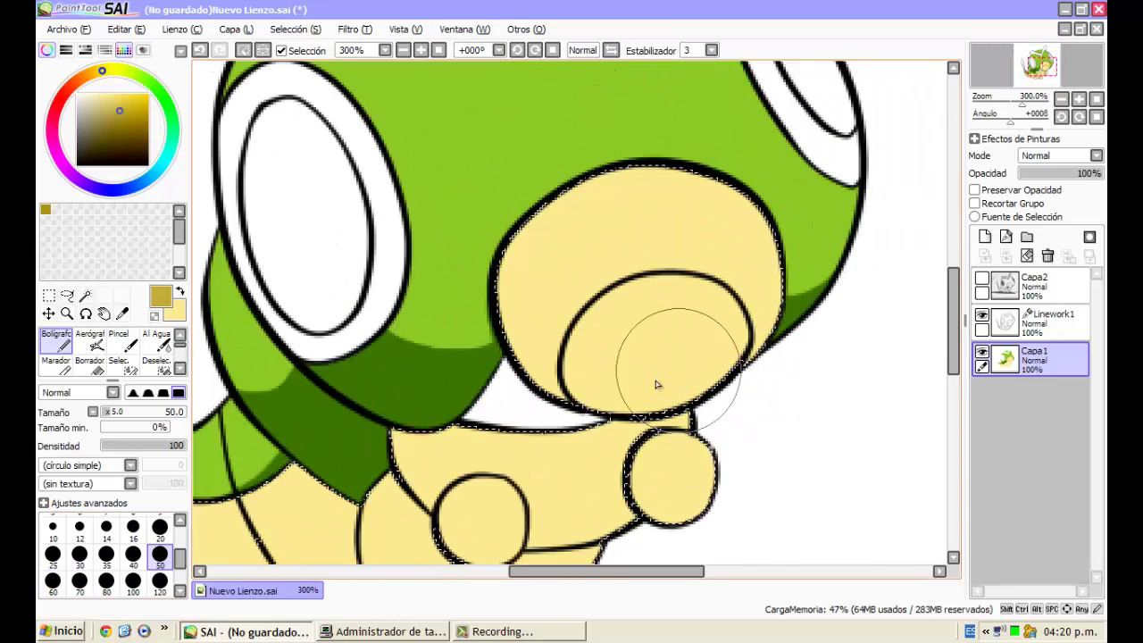
left_click(106, 554)
scroll(733, 327, "down", 3)
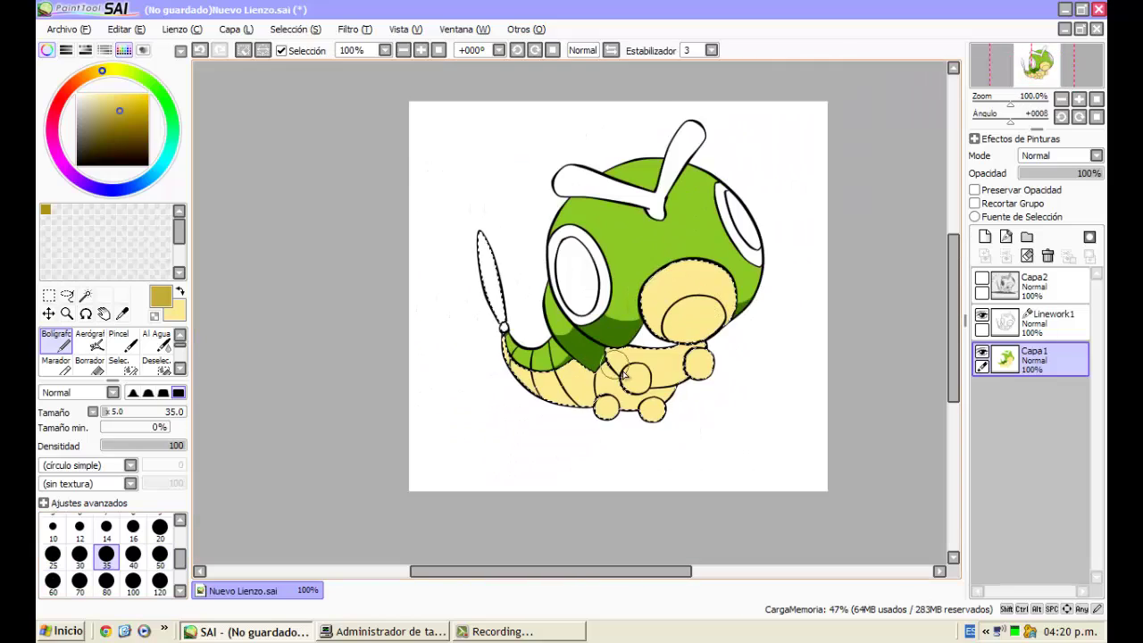
scroll(791, 331, "up", 2)
Try shading the lower body, feet and tail with dark mustard tones, undoing each attempt
left_click_drag(786, 344, 581, 393)
key("ctrl+z")
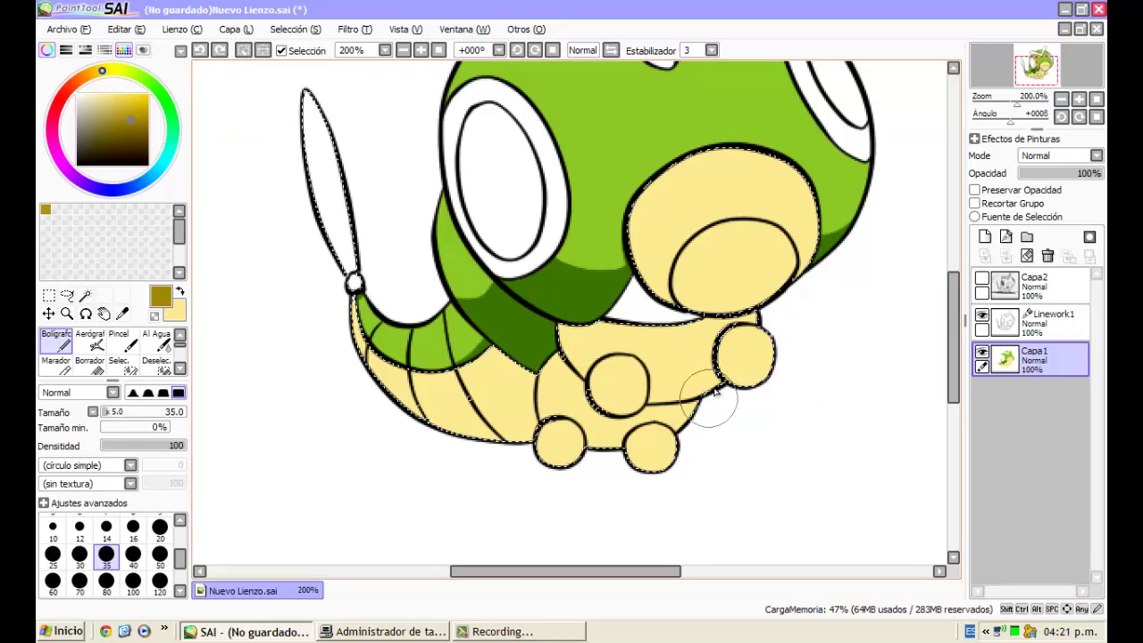
left_click(125, 116)
left_click_drag(679, 376, 590, 463)
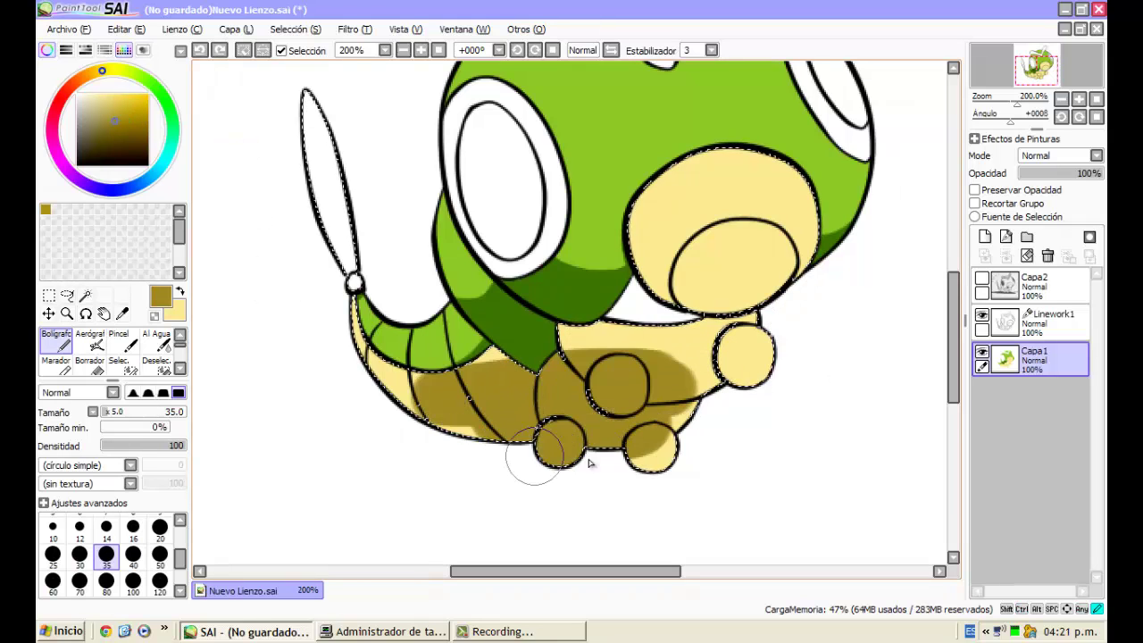
scroll(677, 358, "up", 1)
scroll(638, 434, "down", 1)
key("ctrl+z")
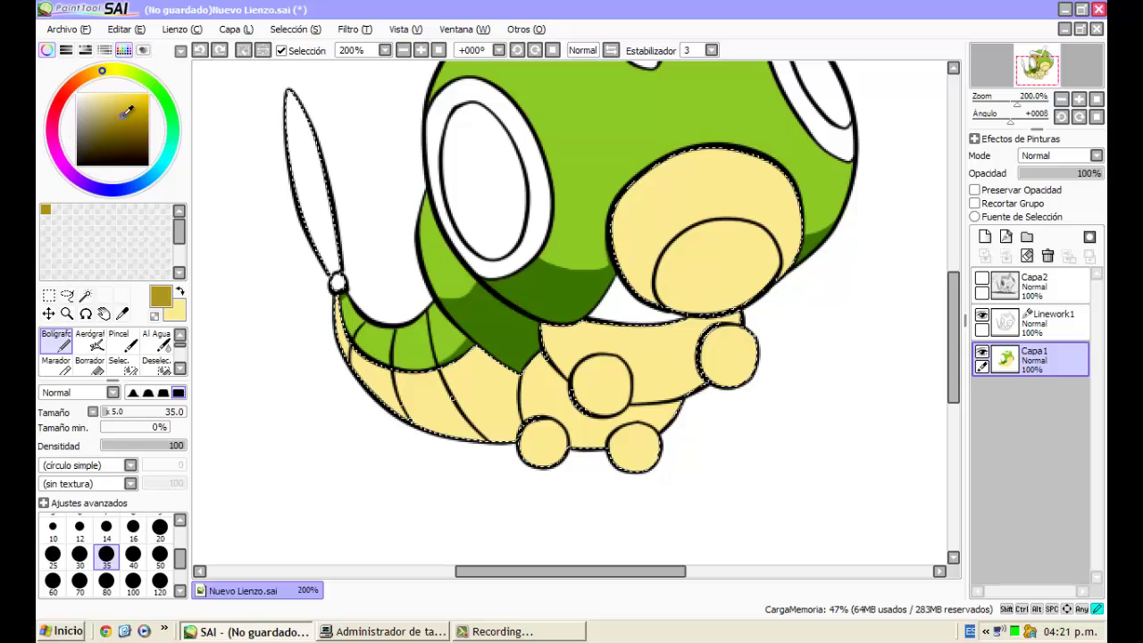
Sample the body's yellow, shift its hue toward orange and choose a brown shading colour for the pen
left_click(123, 315)
left_click(375, 384)
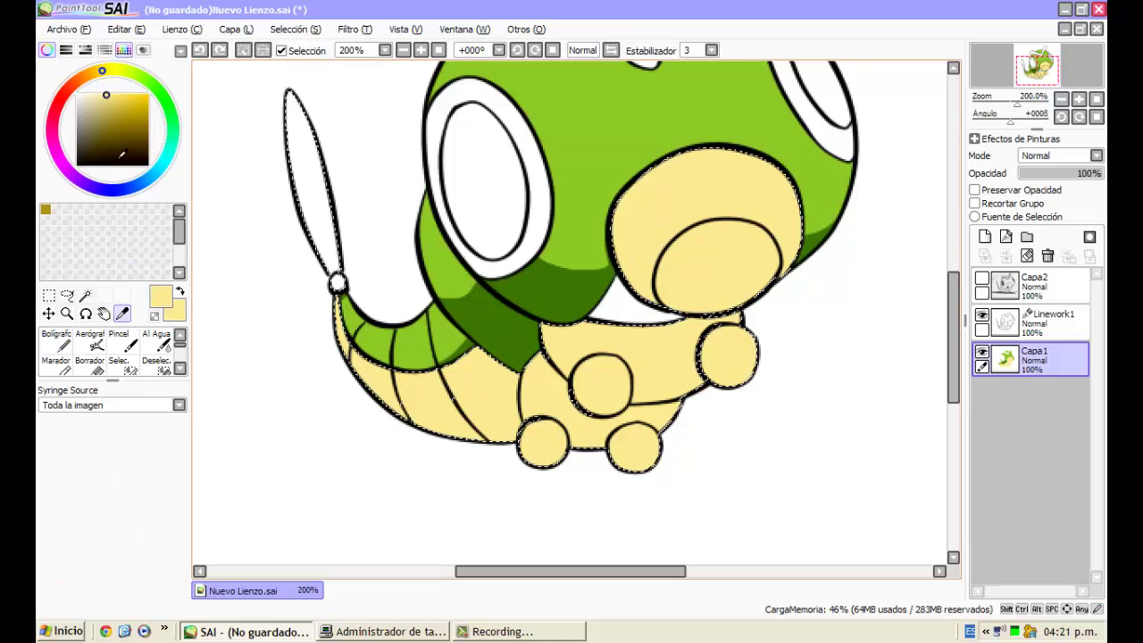
left_click(93, 76)
left_click(57, 342)
Try several brown shading strokes across the body and lower tail, undoing each one
mouse_move(600, 399)
left_mouse_down()
mouse_move(537, 415)
mouse_move(640, 438)
left_mouse_up()
key("ctrl+z")
scroll(641, 211, "up", 1)
scroll(638, 215, "up", 1)
left_click_drag(734, 430, 546, 352)
scroll(536, 313, "down", 2)
key("ctrl+z")
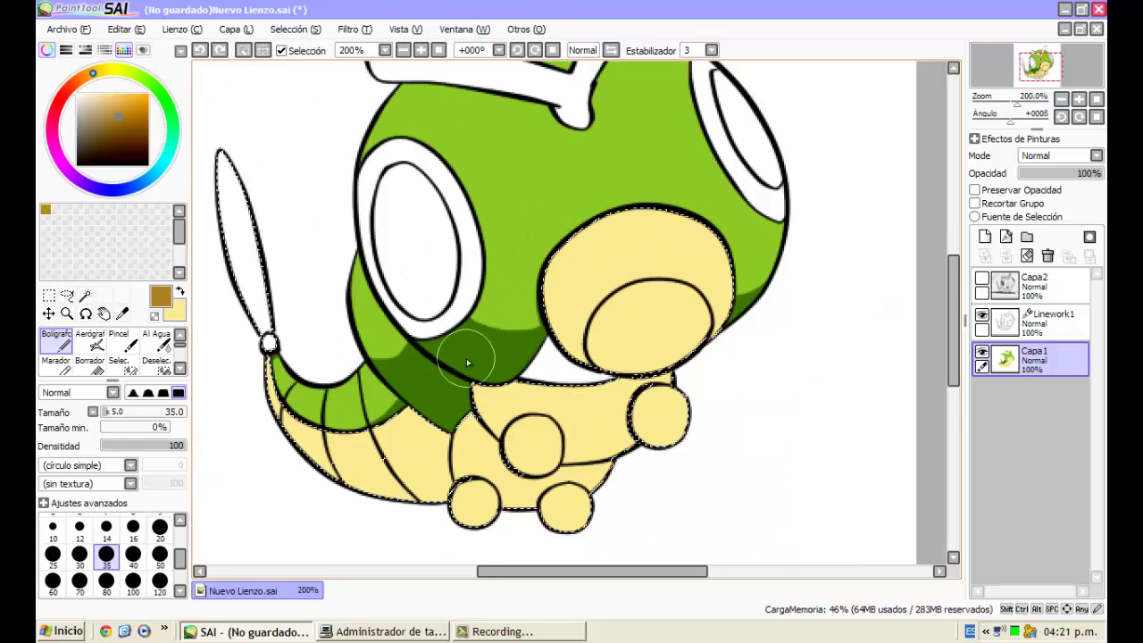
scroll(464, 355, "down", 1)
scroll(420, 402, "up", 1)
left_click_drag(450, 395, 316, 447)
scroll(311, 447, "up", 1)
scroll(350, 449, "up", 1)
key("ctrl+z")
mouse_move(534, 366)
left_mouse_down()
mouse_move(454, 416)
mouse_move(333, 433)
mouse_move(268, 396)
left_mouse_up()
key("ctrl+z")
Shade the lower tail sections brown, leaving a yellow strip near the tail's narrow end
left_click_drag(480, 407, 290, 466)
mouse_move(451, 425)
left_mouse_down()
mouse_move(344, 452)
mouse_move(492, 433)
left_mouse_up()
key("ctrl+z")
mouse_move(403, 443)
left_mouse_down()
mouse_move(580, 356)
mouse_move(524, 398)
mouse_move(526, 478)
mouse_move(476, 370)
left_mouse_up()
scroll(652, 344, "down", 2)
scroll(652, 344, "up", 2)
Paint the brown shading over the body segments and feet, redoing the first stroke
left_click_drag(792, 319, 510, 370)
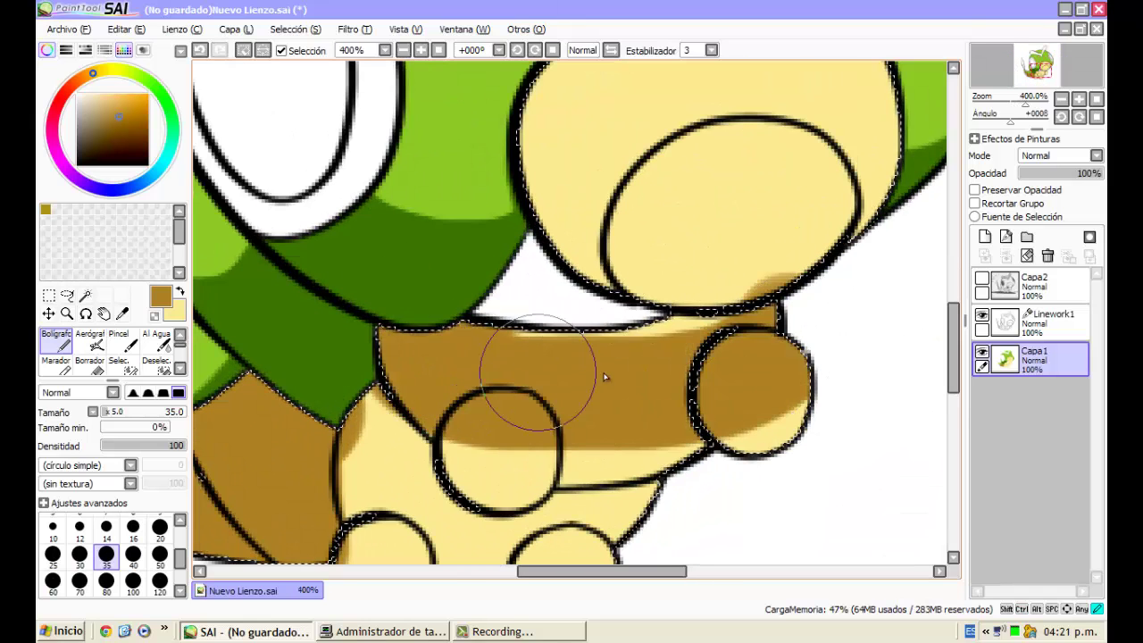
key("ctrl+z")
mouse_move(732, 356)
left_mouse_down()
mouse_move(551, 439)
mouse_move(385, 479)
mouse_move(386, 527)
left_mouse_up()
scroll(527, 402, "down", 2)
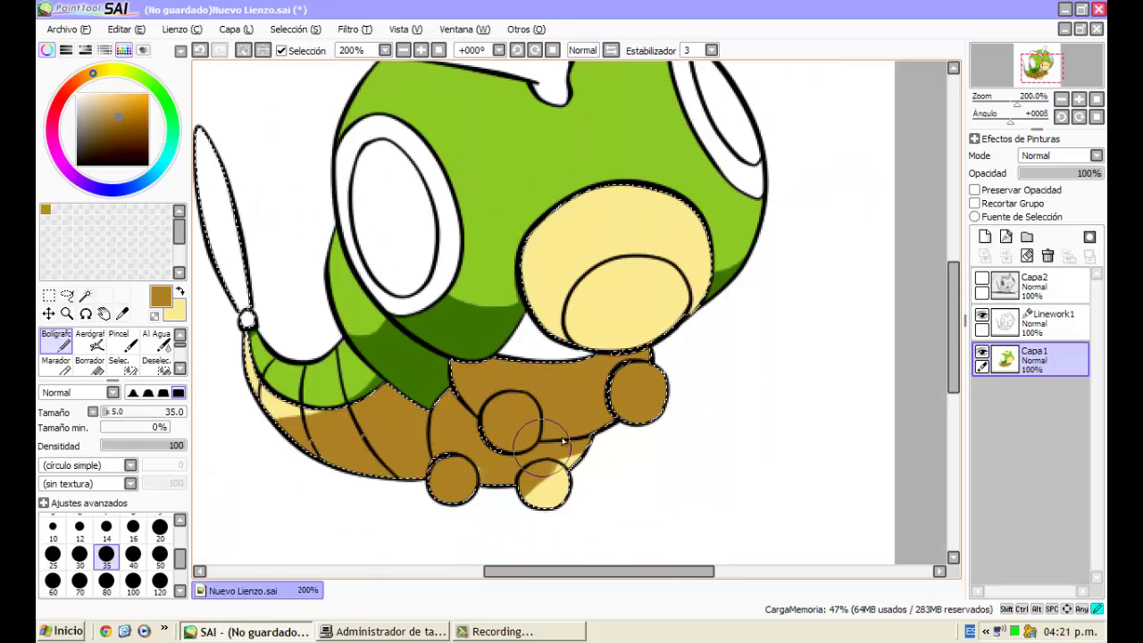
Complete the brown on the lower front foot and paint the tail tip brown
scroll(554, 394, "down", 2)
scroll(407, 330, "up", 3)
left_click_drag(436, 440, 366, 161)
scroll(373, 189, "down", 4)
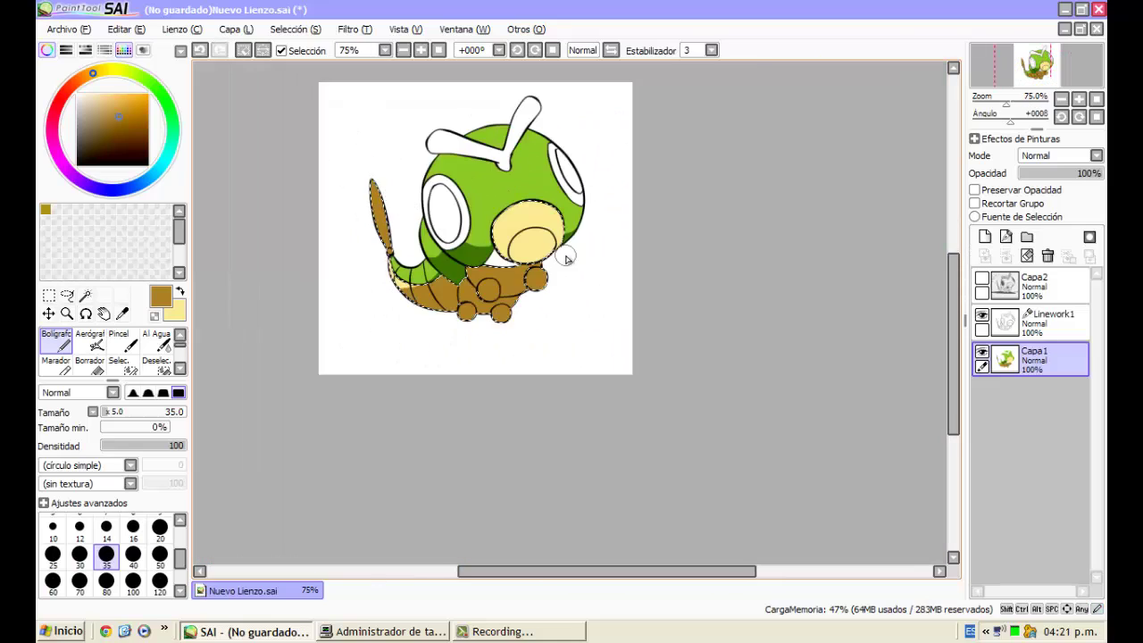
Paint brown shading inside the snout's inner oval and along the snout's lower-left edge, undoing the stray stroke
scroll(565, 254, "up", 3)
scroll(561, 246, "up", 2)
mouse_move(541, 327)
left_mouse_down()
mouse_move(578, 272)
mouse_move(673, 282)
mouse_move(536, 332)
left_mouse_up()
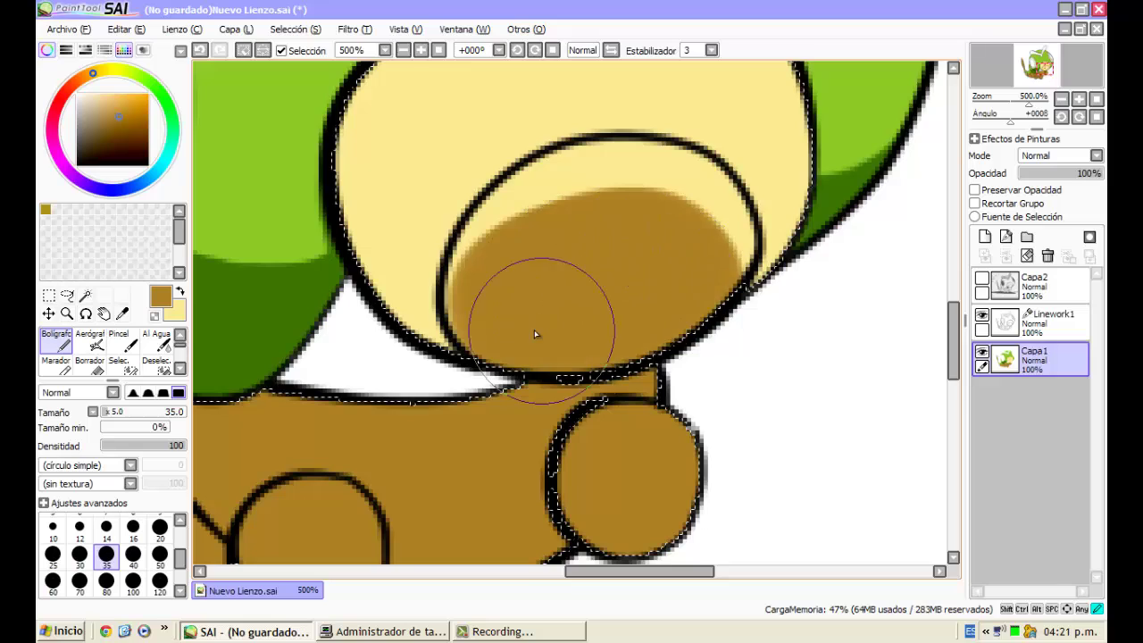
scroll(536, 331, "up", 1)
mouse_move(623, 315)
left_mouse_down()
mouse_move(585, 273)
mouse_move(489, 283)
mouse_move(446, 348)
left_mouse_up()
scroll(446, 347, "down", 4)
scroll(446, 347, "up", 3)
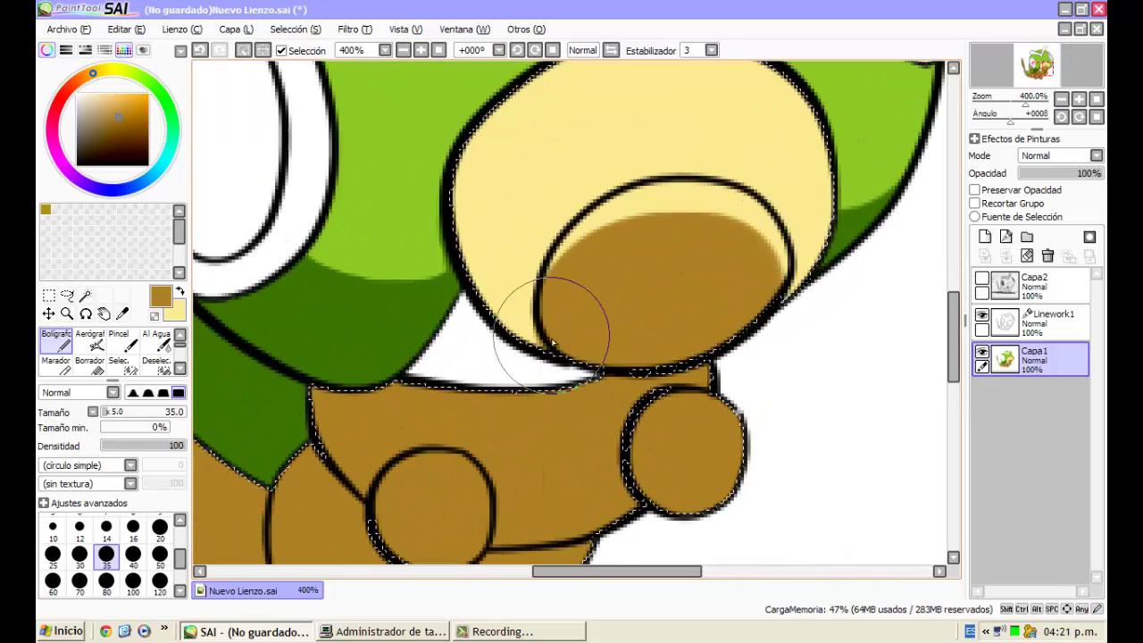
mouse_move(558, 344)
left_mouse_down()
mouse_move(567, 380)
mouse_move(388, 253)
mouse_move(390, 235)
mouse_move(572, 357)
left_mouse_up()
mouse_move(798, 308)
left_mouse_down()
mouse_move(857, 291)
mouse_move(888, 265)
left_mouse_up()
key("ctrl+z")
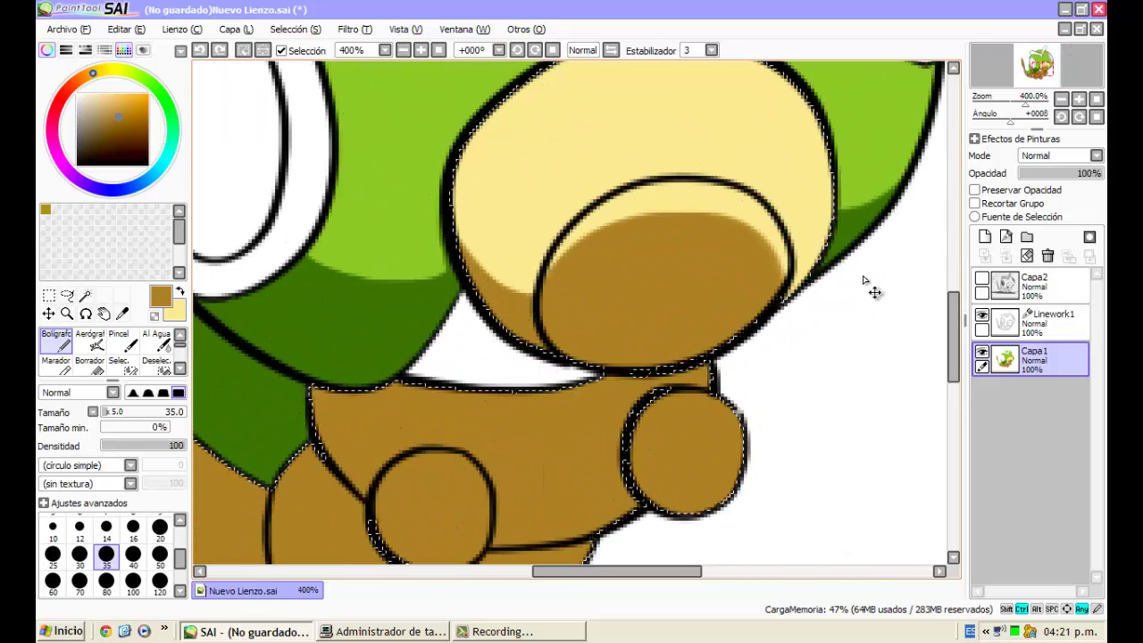
Shade the snout's lower-right edge and the upper part of the inner oval brown, undoing unwanted strokes
mouse_move(878, 198)
left_mouse_down()
mouse_move(807, 326)
mouse_move(697, 262)
mouse_move(638, 265)
left_mouse_up()
key("ctrl+z")
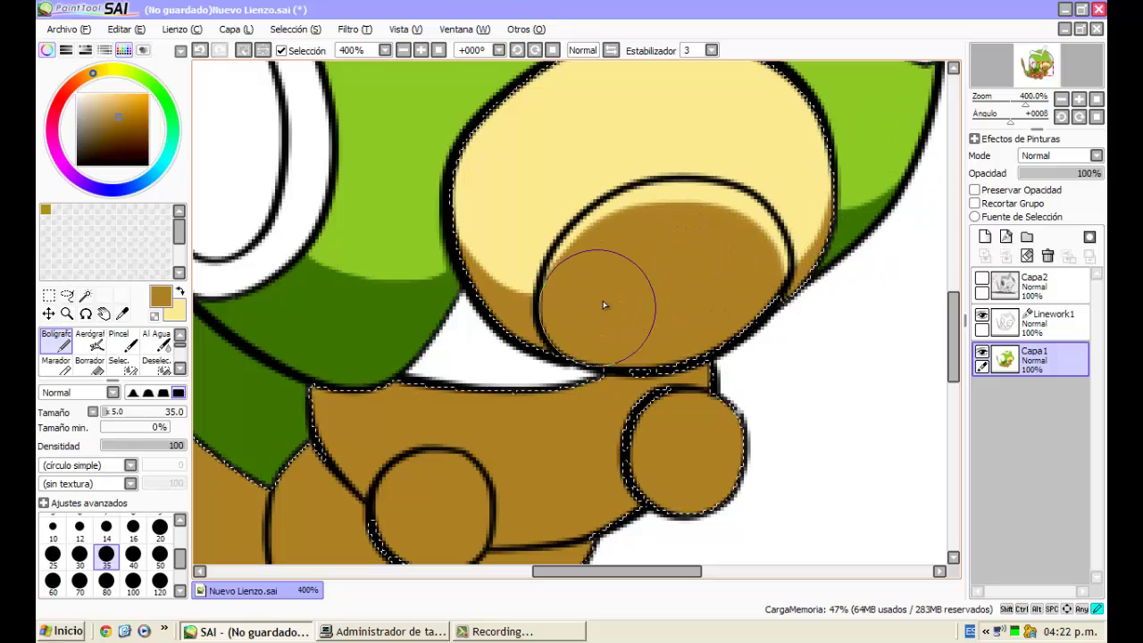
left_click_drag(489, 335, 407, 259)
key("ctrl+z")
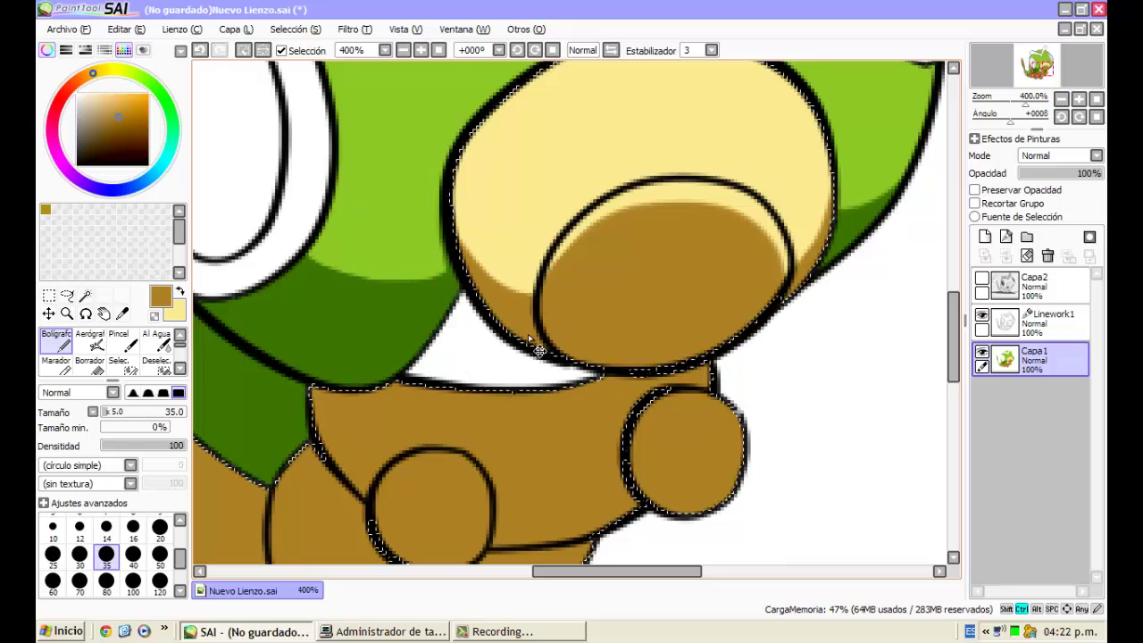
scroll(524, 337, "down", 3)
scroll(585, 317, "up", 2)
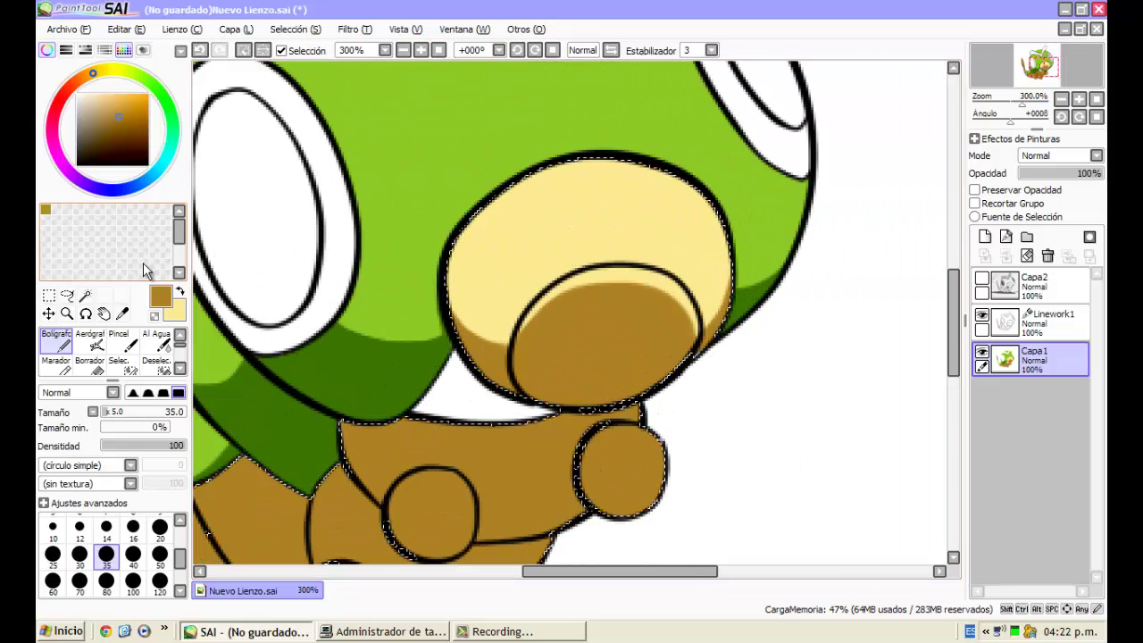
Sample the snout's light yellow and try a highlight inside the inner oval, undoing the strokes
left_click(503, 224, "alt")
scroll(679, 319, "up", 2)
mouse_move(676, 317)
left_mouse_down()
mouse_move(651, 358)
mouse_move(547, 374)
mouse_move(558, 297)
mouse_move(674, 311)
mouse_move(665, 353)
mouse_move(556, 369)
mouse_move(524, 305)
mouse_move(609, 343)
mouse_move(713, 320)
mouse_move(685, 318)
left_mouse_up()
key("ctrl+z")
scroll(544, 256, "down", 5)
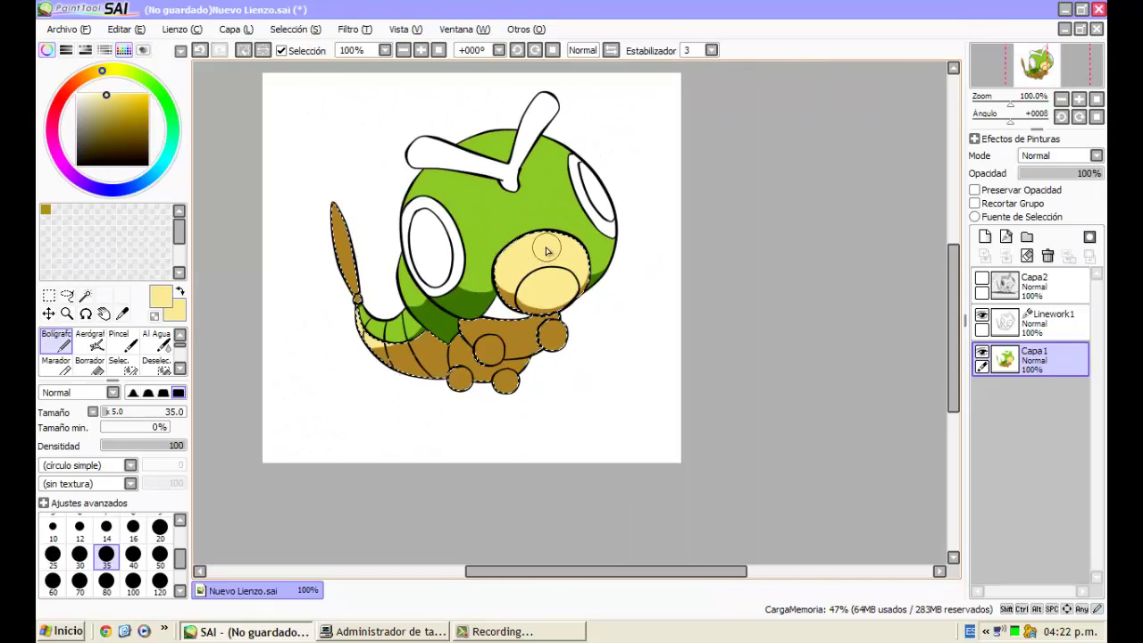
scroll(548, 251, "up", 4)
key("ctrl+z")
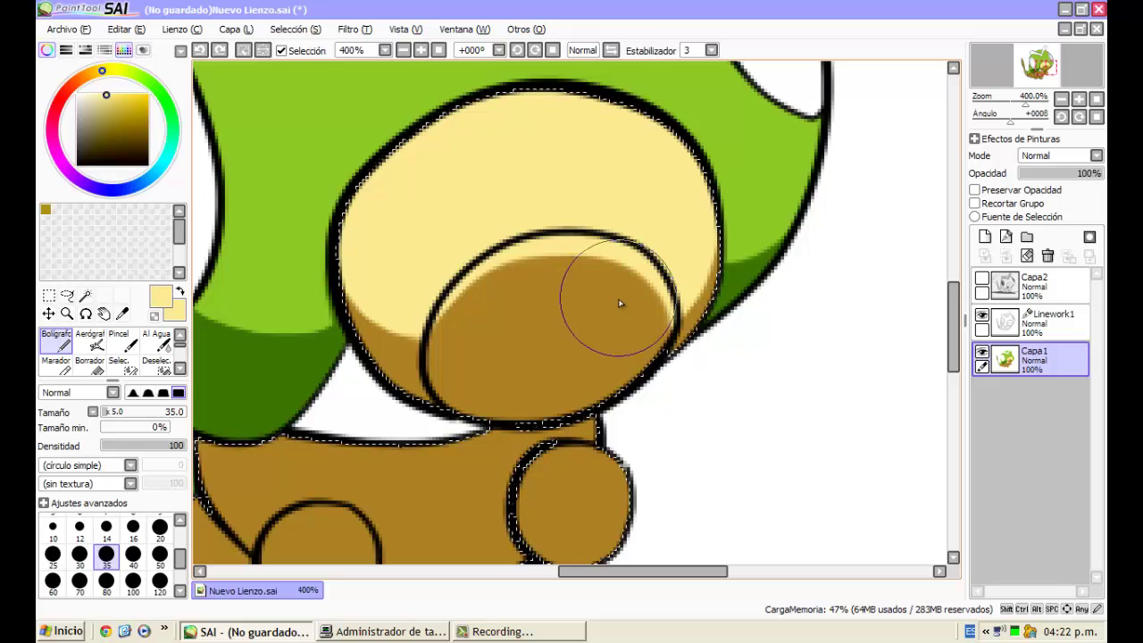
Paint light yellow over the snout's inner oval, leaving a brown crescent along its lower edge and undoing poor strokes
mouse_move(613, 319)
left_mouse_down()
mouse_move(538, 343)
mouse_move(507, 315)
mouse_move(584, 344)
mouse_move(566, 304)
left_mouse_up()
key("ctrl+z")
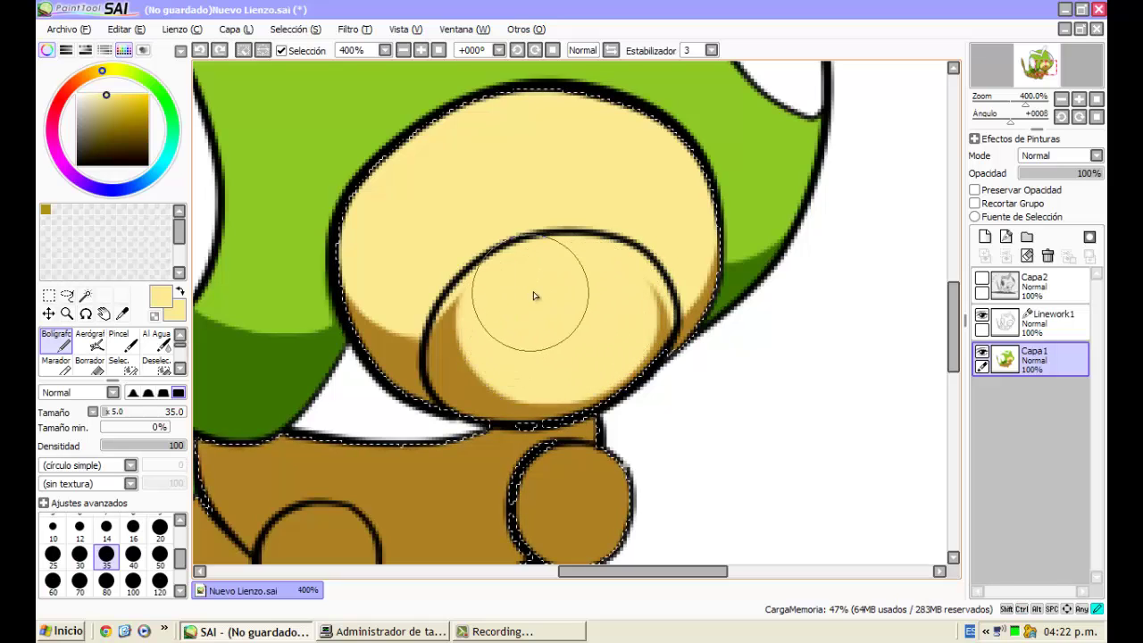
mouse_move(482, 306)
left_mouse_down()
mouse_move(520, 345)
mouse_move(624, 312)
mouse_move(600, 340)
mouse_move(535, 351)
mouse_move(494, 328)
mouse_move(543, 322)
left_mouse_up()
key("ctrl+z")
scroll(539, 265, "down", 3)
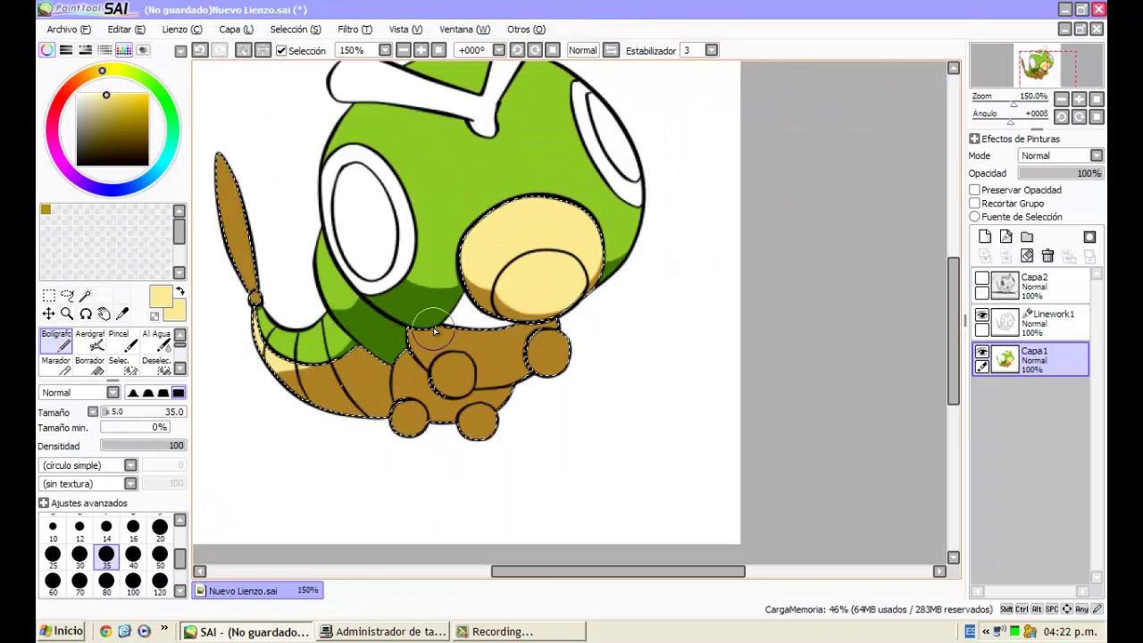
scroll(434, 327, "up", 3)
scroll(514, 259, "down", 2)
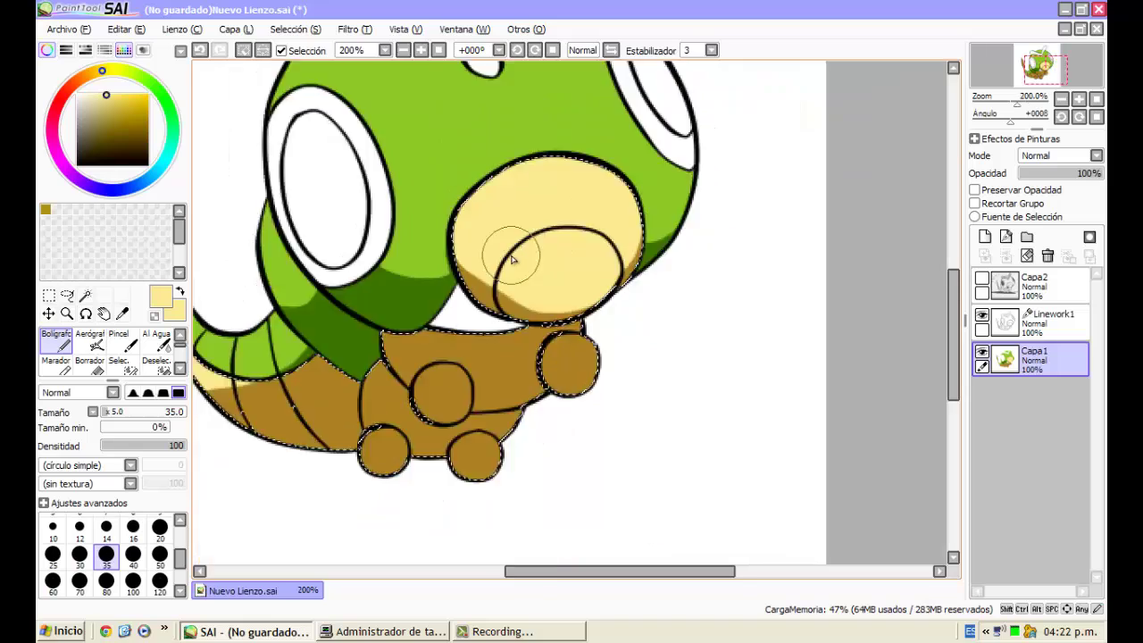
scroll(514, 259, "down", 1)
scroll(527, 286, "up", 2)
scroll(505, 275, "down", 1)
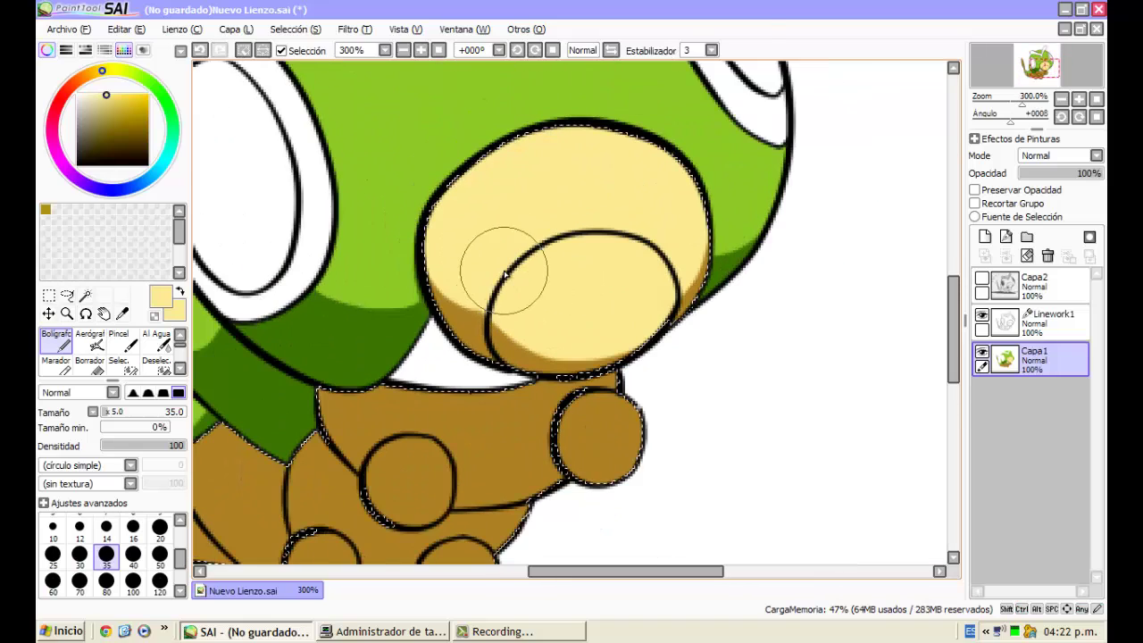
scroll(492, 266, "down", 2)
scroll(532, 235, "up", 2)
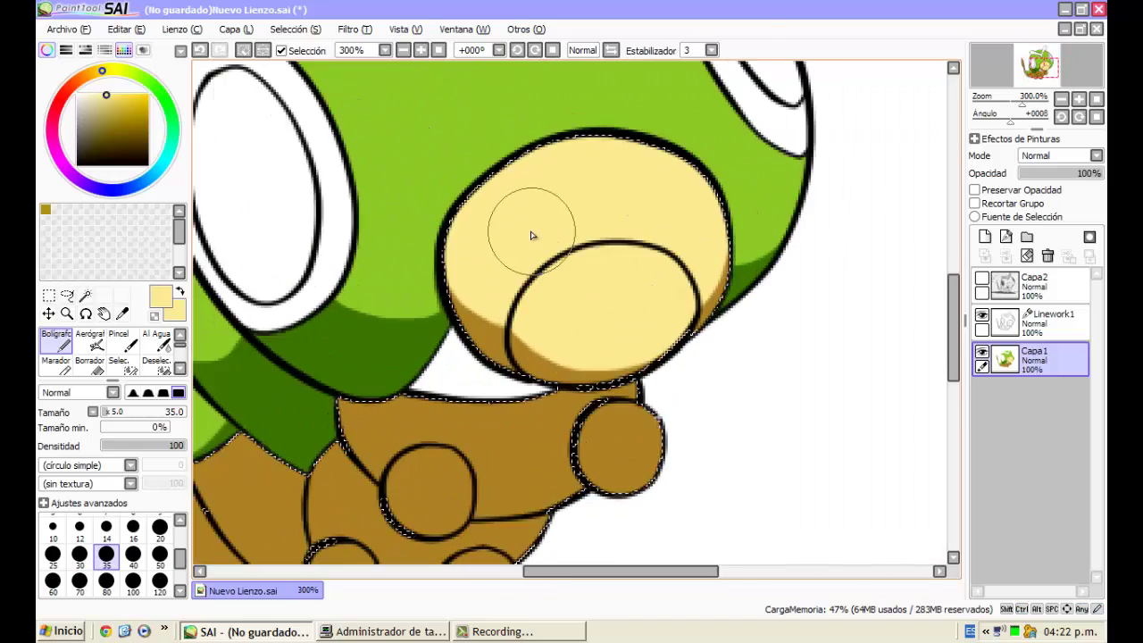
Set the brush size to 14 and paint a light yellow highlight on the raised front foot, leaving a brown rim
scroll(531, 235, "down", 3)
scroll(567, 311, "up", 4)
left_click(160, 554)
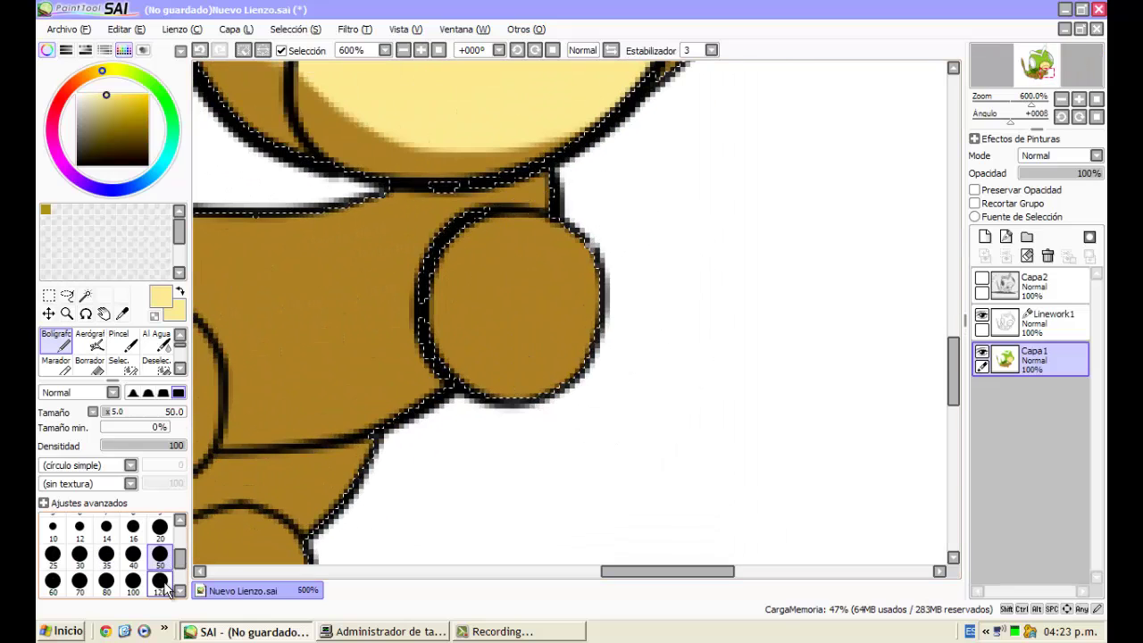
scroll(164, 583, "up", 1)
left_click(106, 554)
mouse_move(550, 253)
left_mouse_down()
mouse_move(532, 319)
mouse_move(525, 236)
left_mouse_up()
scroll(597, 306, "down", 4)
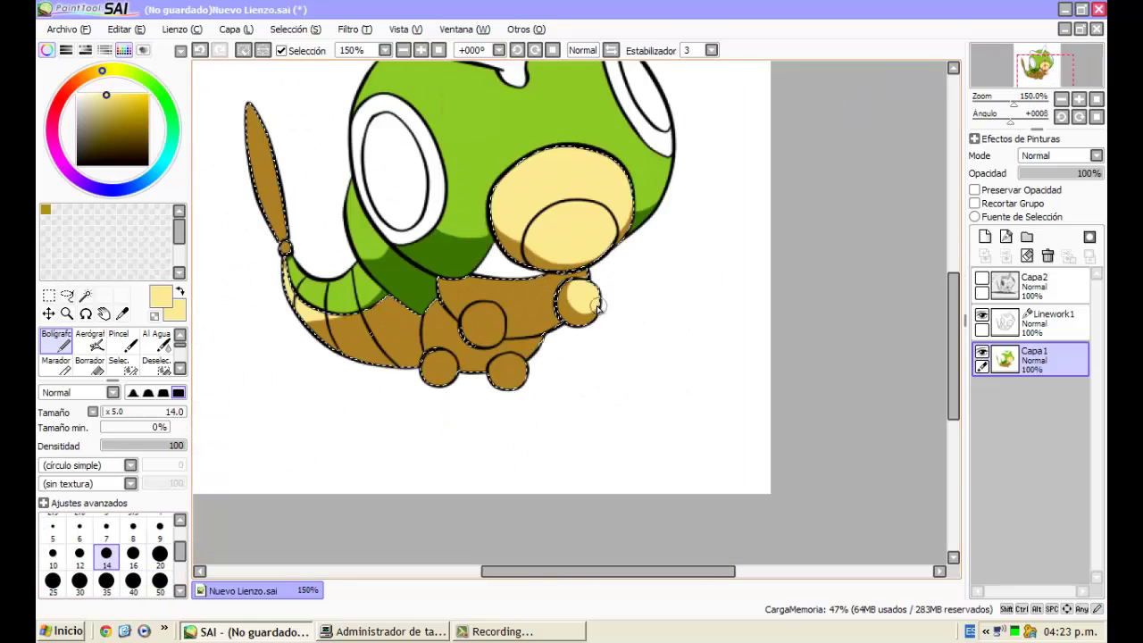
scroll(598, 307, "up", 5)
mouse_move(628, 262)
left_mouse_down()
mouse_move(612, 363)
mouse_move(562, 277)
mouse_move(602, 255)
mouse_move(614, 313)
mouse_move(593, 345)
mouse_move(574, 259)
left_mouse_up()
scroll(614, 314, "down", 2)
scroll(611, 339, "up", 3)
scroll(597, 331, "down", 7)
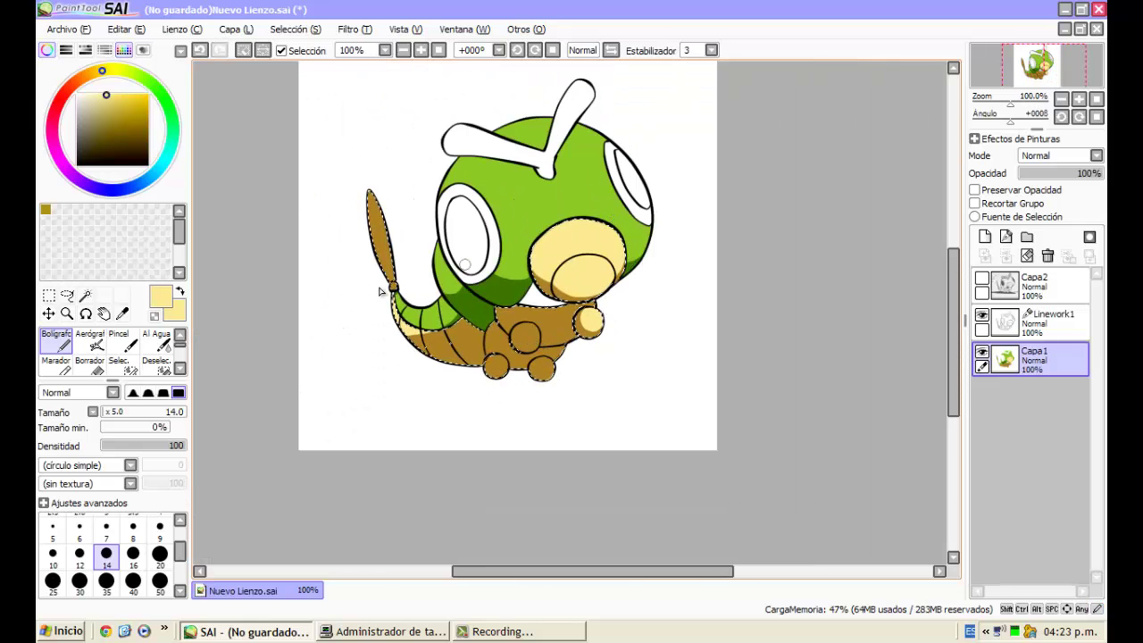
Paint light yellow over the brown on the tail tip and the small round joint at its base
scroll(416, 420, "up", 3)
scroll(418, 420, "up", 2)
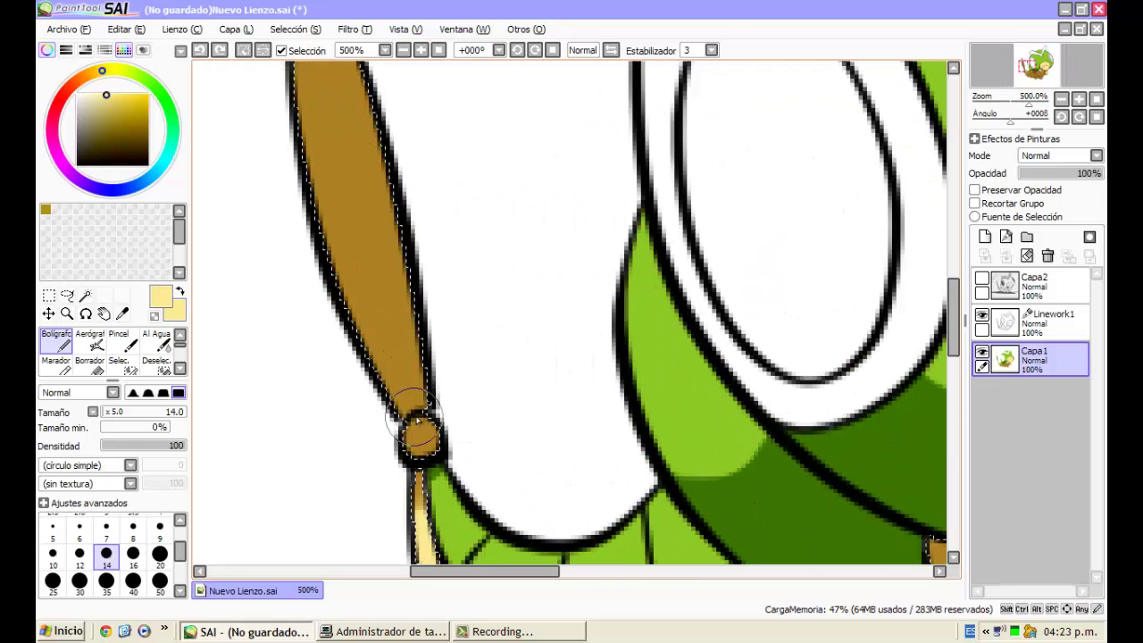
mouse_move(414, 428)
left_mouse_down()
mouse_move(354, 176)
mouse_move(409, 387)
left_mouse_up()
scroll(409, 229, "down", 3)
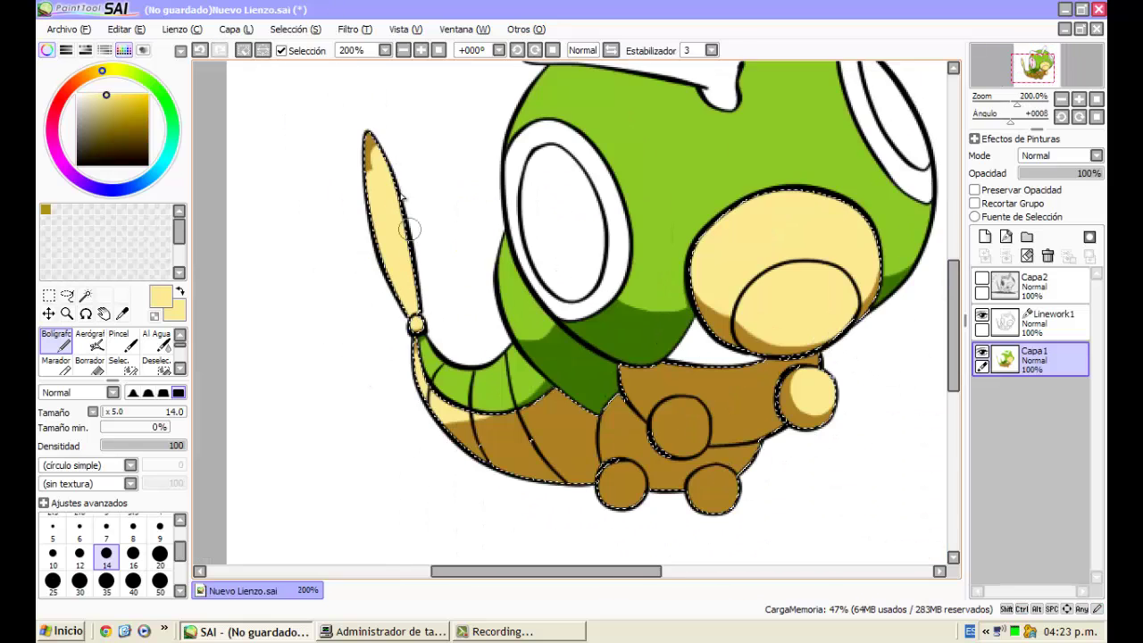
scroll(411, 304, "up", 2)
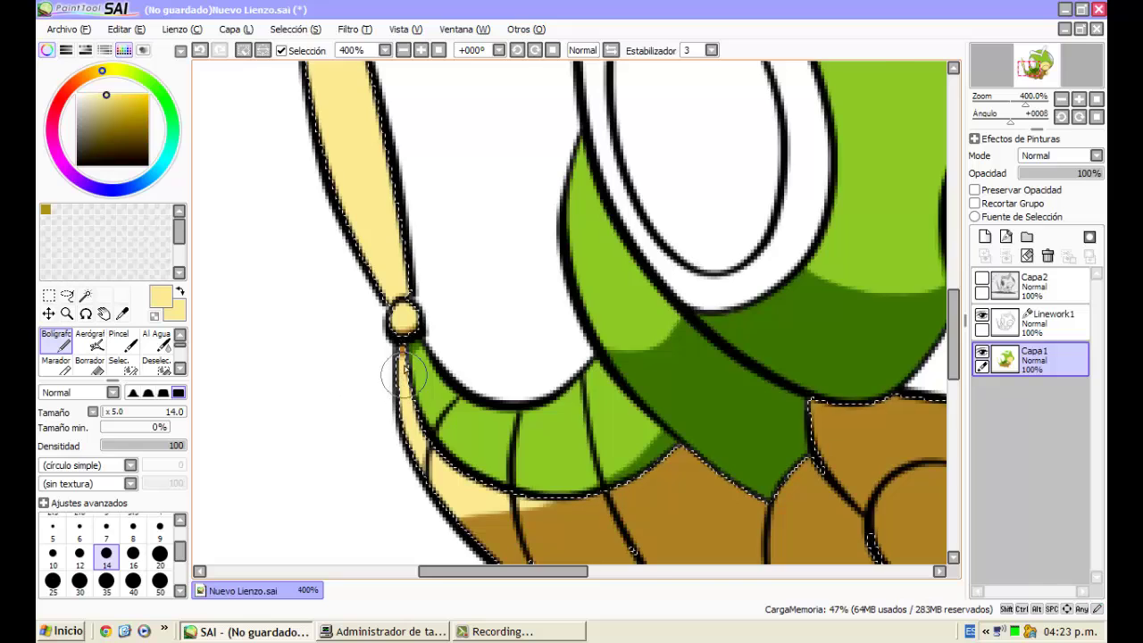
scroll(393, 358, "down", 4)
scroll(616, 341, "up", 4)
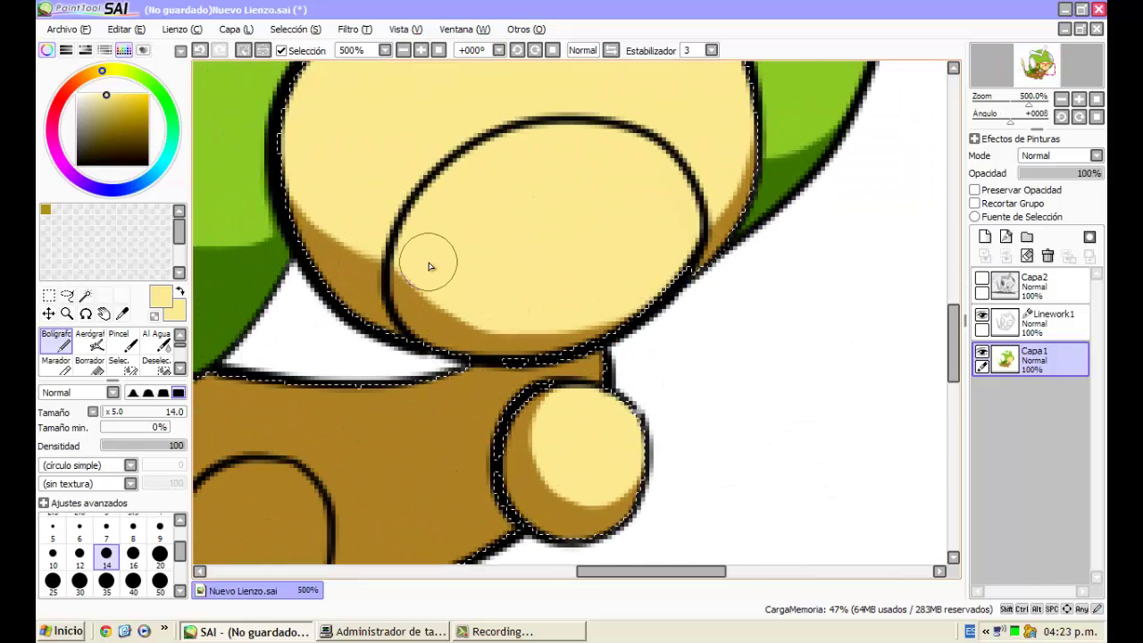
scroll(482, 309, "down", 4)
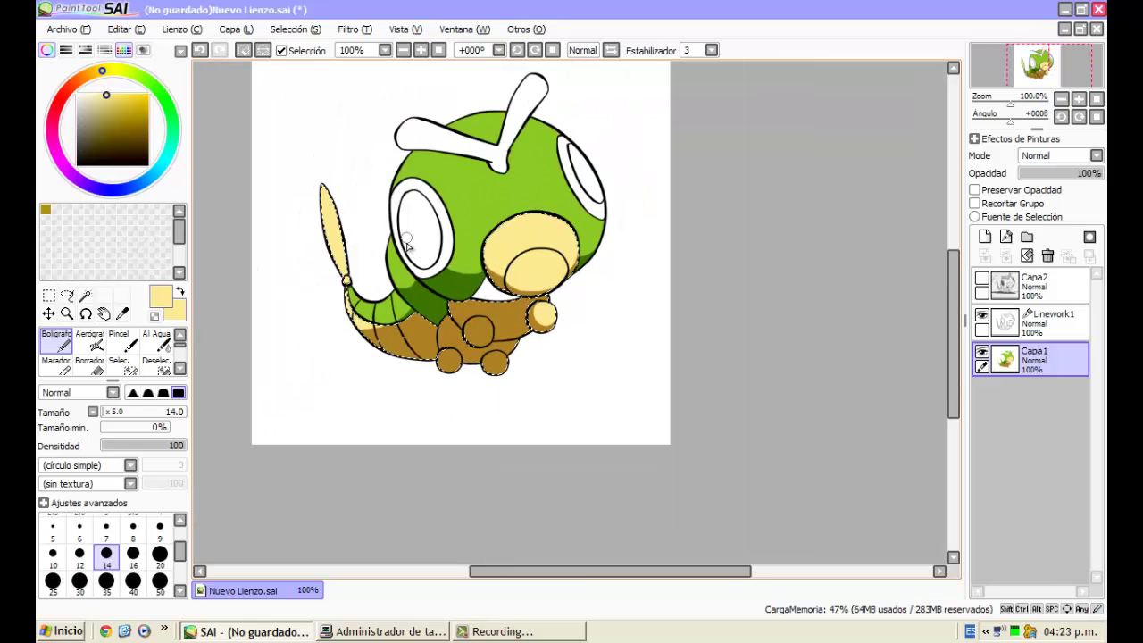
Clear the selection and magic-wand the white gap between the head, snout and body on the Linework1 layer
left_click(67, 296)
left_click(312, 387)
scroll(450, 275, "down", 1)
scroll(449, 276, "up", 1)
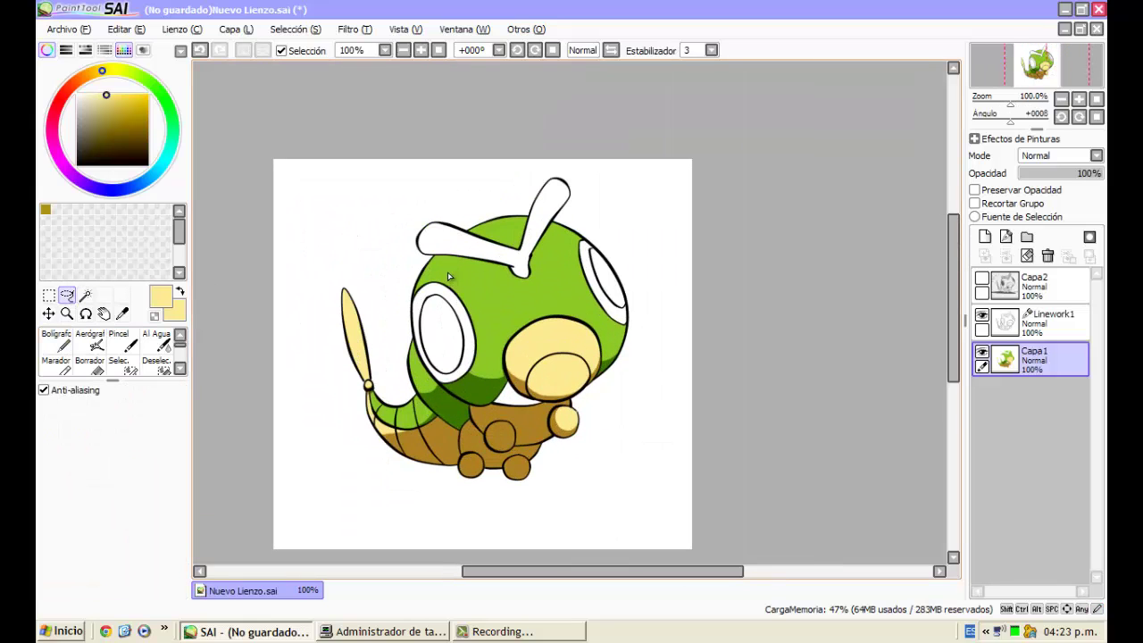
left_click(86, 296)
left_click(1052, 321)
scroll(496, 407, "up", 6)
left_click(557, 393)
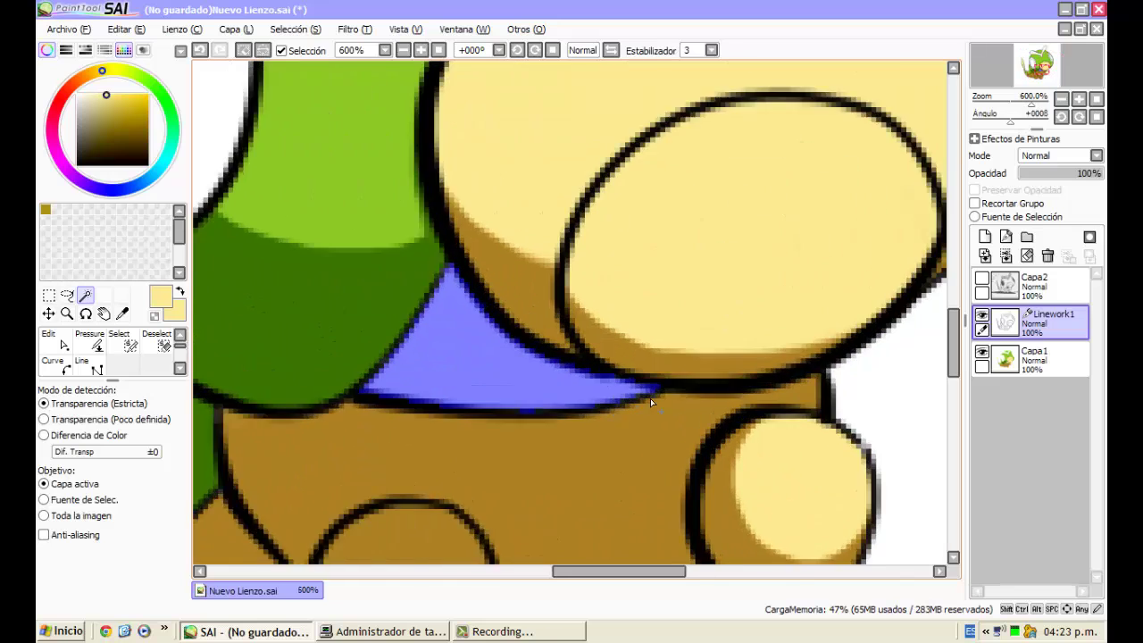
Fill the selected gap beneath the snout with black on the Capa1 layer and clear the selection
scroll(651, 399, "down", 2)
left_click(1050, 359)
scroll(79, 333, "down", 2)
left_click(62, 346)
left_click(506, 371)
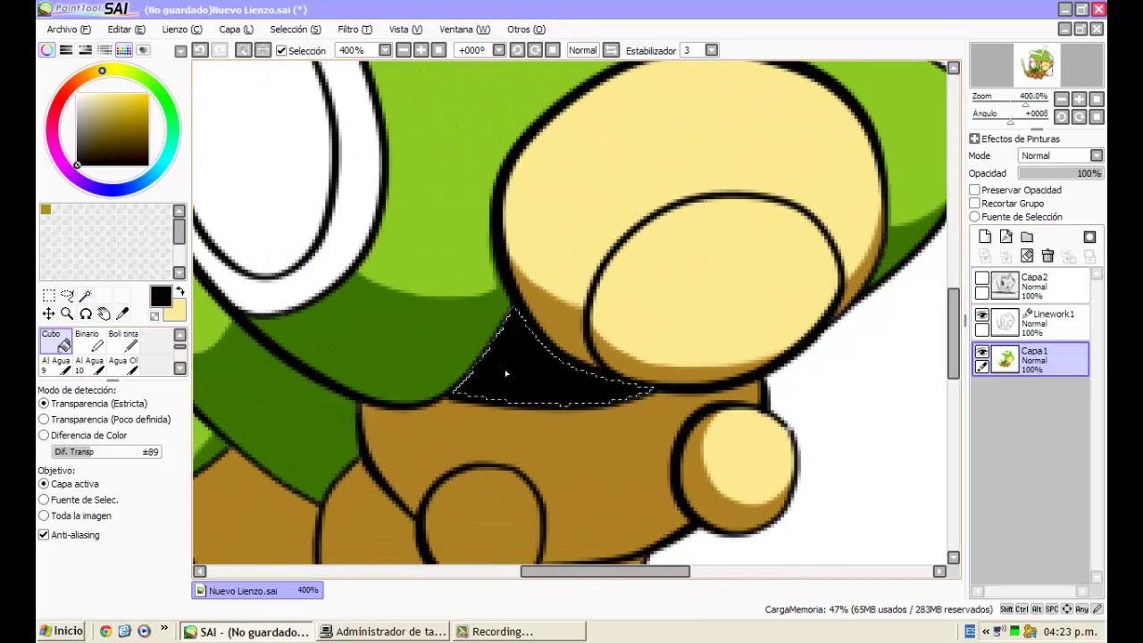
scroll(506, 372, "down", 3)
left_click(69, 297)
left_click(422, 384)
scroll(500, 408, "up", 3)
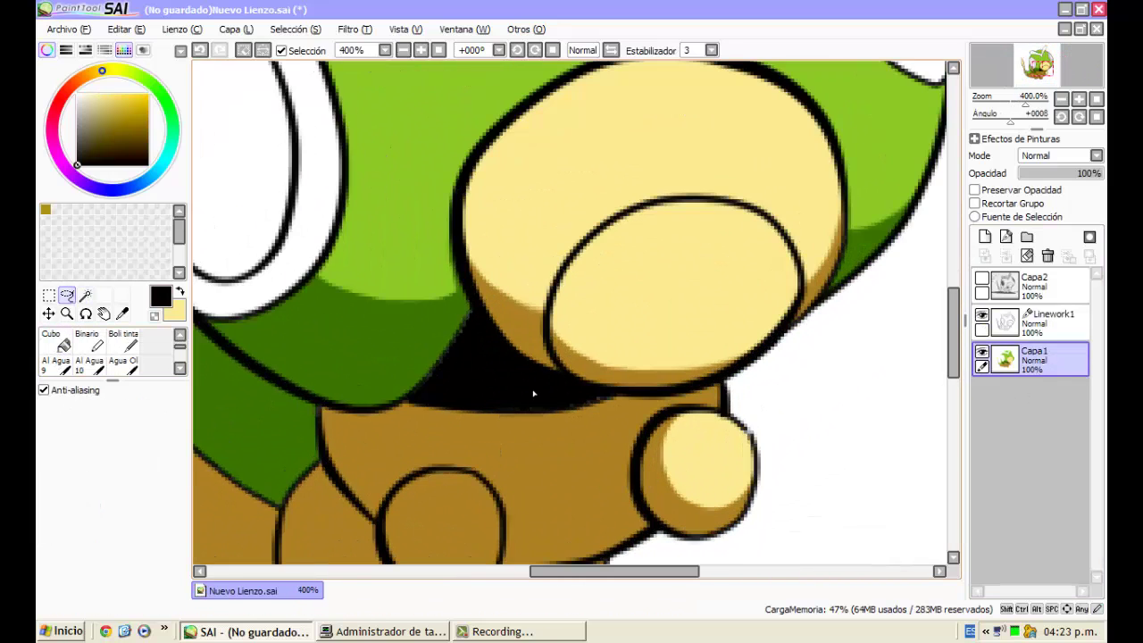
scroll(519, 371, "down", 4)
Magic-wand the antennae interior on the Linework1 layer and make Capa1 the active layer
left_click(86, 296)
left_click(1027, 322)
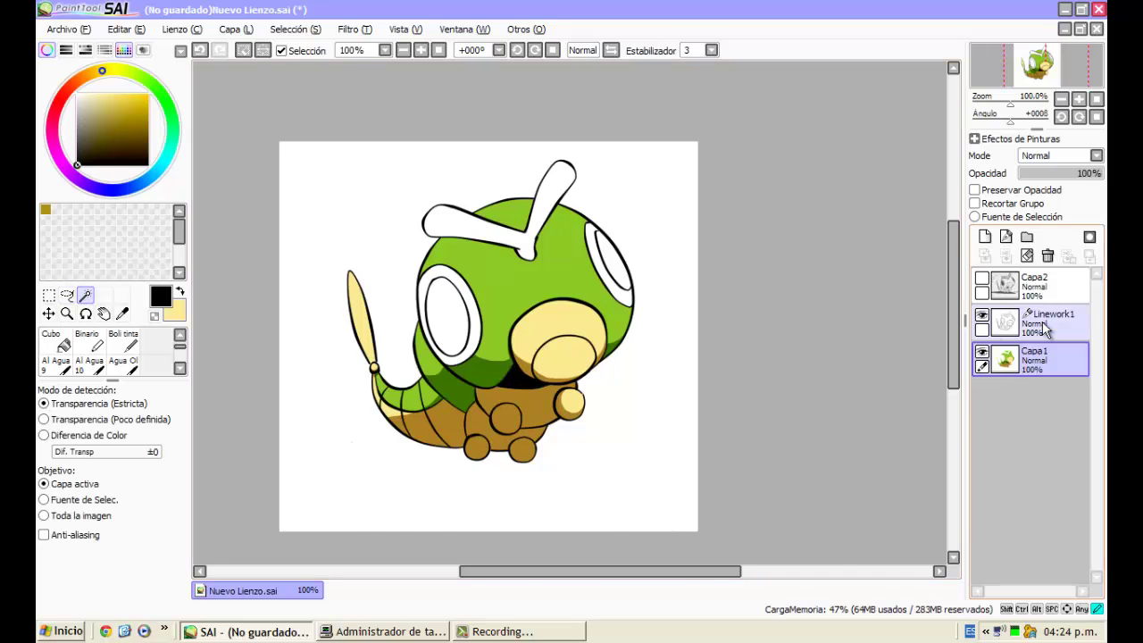
left_click(529, 248)
scroll(531, 254, "up", 4)
scroll(540, 264, "down", 4)
left_click(1021, 368)
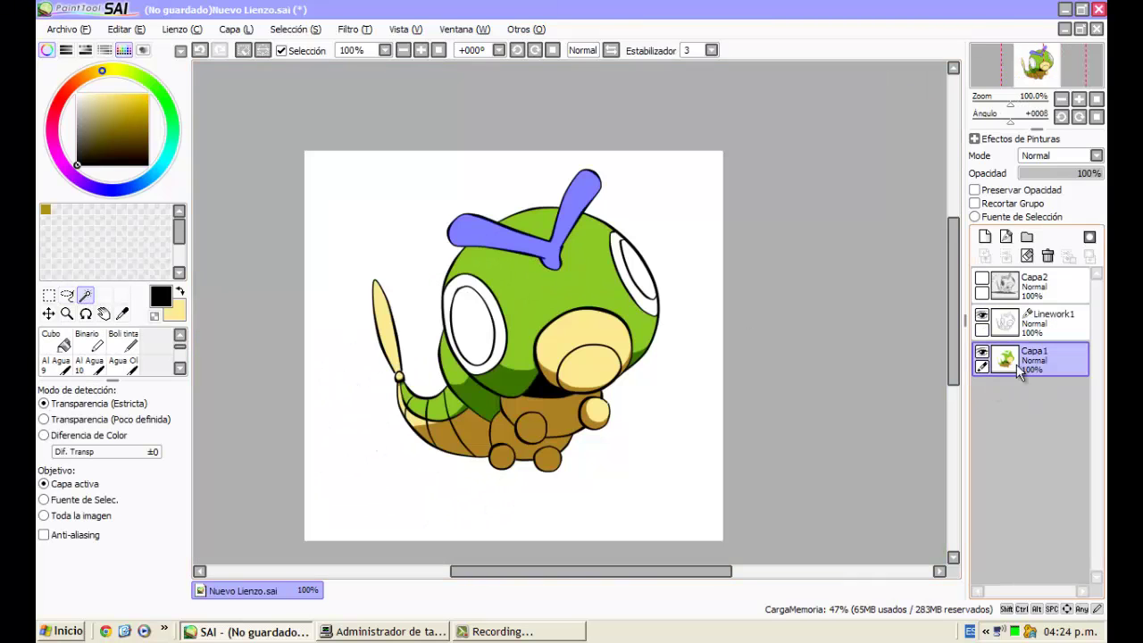
Fill the selected antennae with pinkish red, adjusting the colour to a stronger, slightly orange red
left_click_drag(71, 88, 57, 106)
left_click(52, 339)
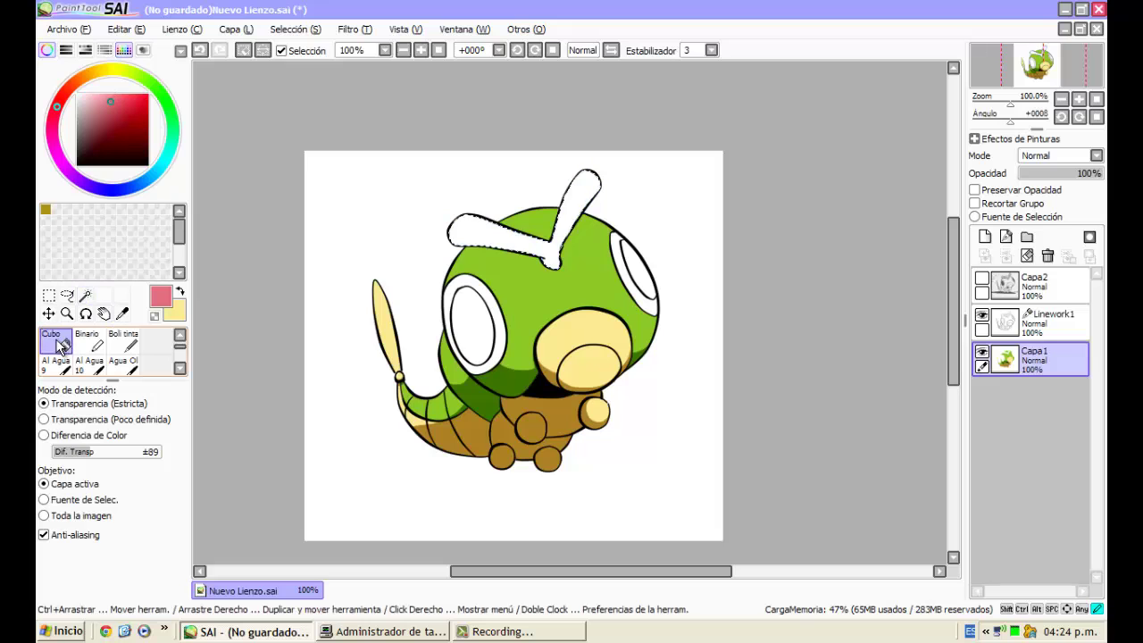
left_click(535, 250)
scroll(551, 228, "up", 4)
scroll(303, 279, "down", 2)
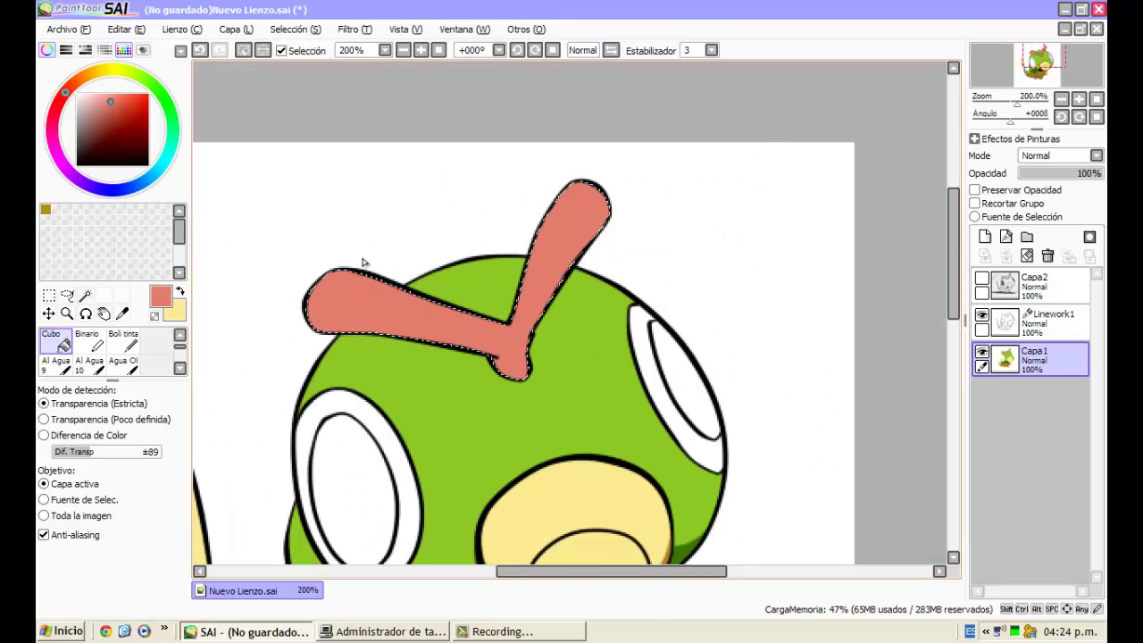
left_click(435, 326)
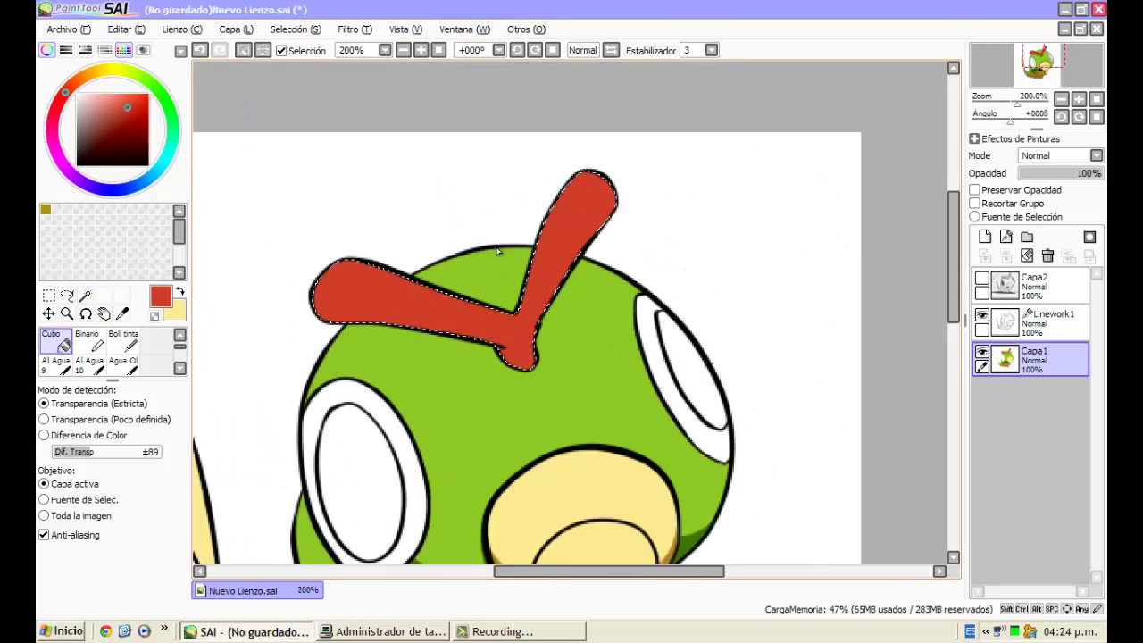
Shade the left antenna's lower edge dark red with a size 20 Bolígrafo brush, redoing the stroke until it fits
scroll(523, 225, "down", 1)
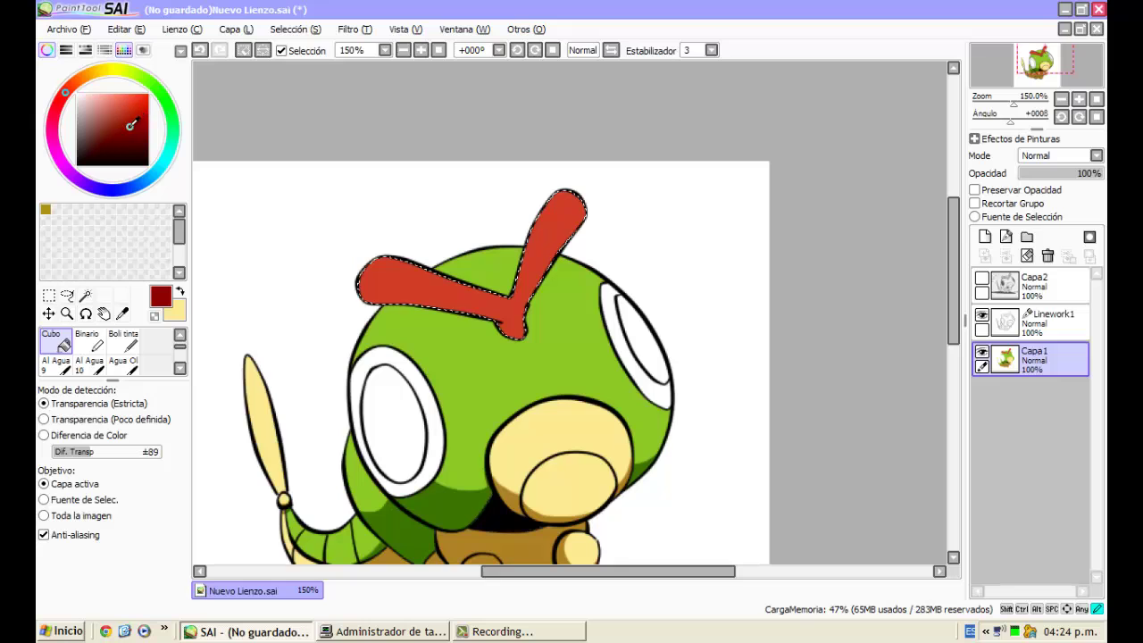
scroll(70, 352, "up", 2)
left_click(61, 345)
left_click(159, 556)
scroll(376, 315, "up", 3)
mouse_move(319, 190)
left_mouse_down()
mouse_move(352, 271)
mouse_move(650, 332)
mouse_move(723, 366)
left_mouse_up()
key("ctrl+z")
mouse_move(317, 211)
left_mouse_down()
mouse_move(315, 245)
mouse_move(418, 287)
left_mouse_up()
key("ctrl+z")
mouse_move(308, 229)
left_mouse_down()
mouse_move(414, 294)
mouse_move(589, 313)
mouse_move(705, 370)
left_mouse_up()
scroll(617, 343, "down", 3)
scroll(662, 328, "up", 4)
Shade the bump where the antennae meet dark red, and trim its right side with the sampled base red
mouse_move(528, 368)
left_mouse_down()
mouse_move(563, 378)
mouse_move(610, 427)
left_mouse_up()
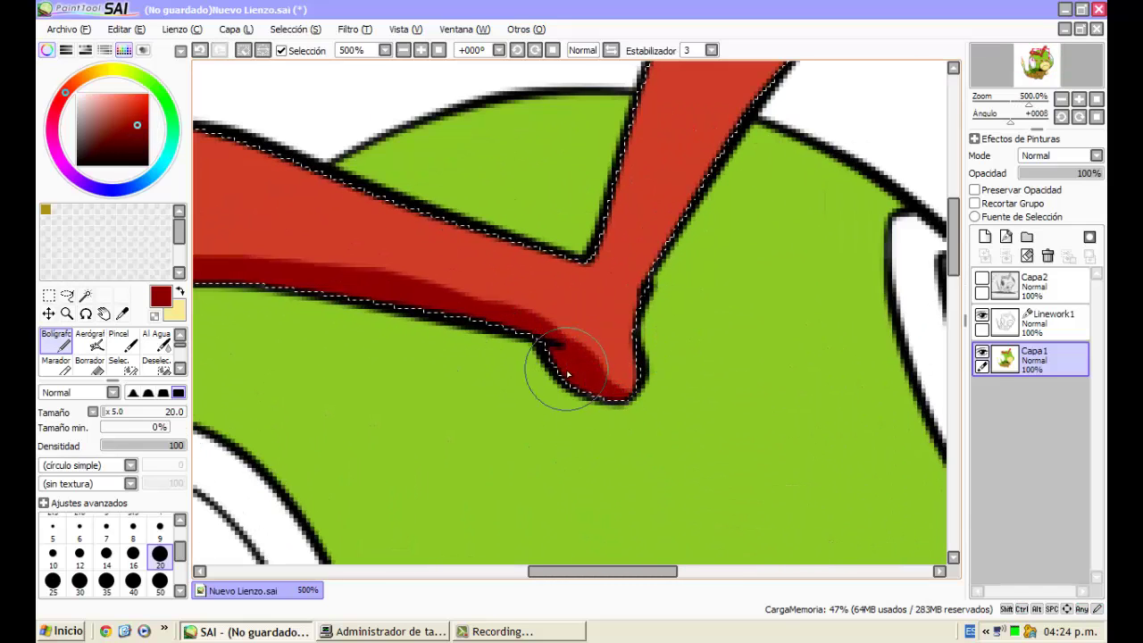
scroll(438, 338, "down", 3)
scroll(651, 363, "up", 2)
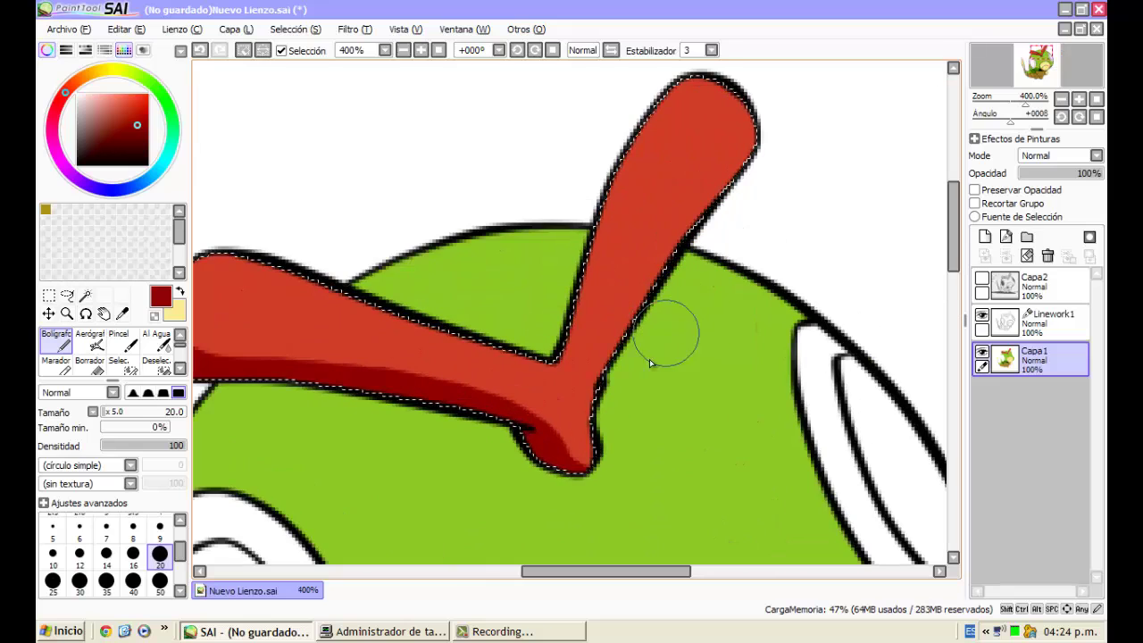
left_click(122, 314)
left_click(234, 311)
left_click(60, 342)
left_click_drag(577, 418, 587, 444)
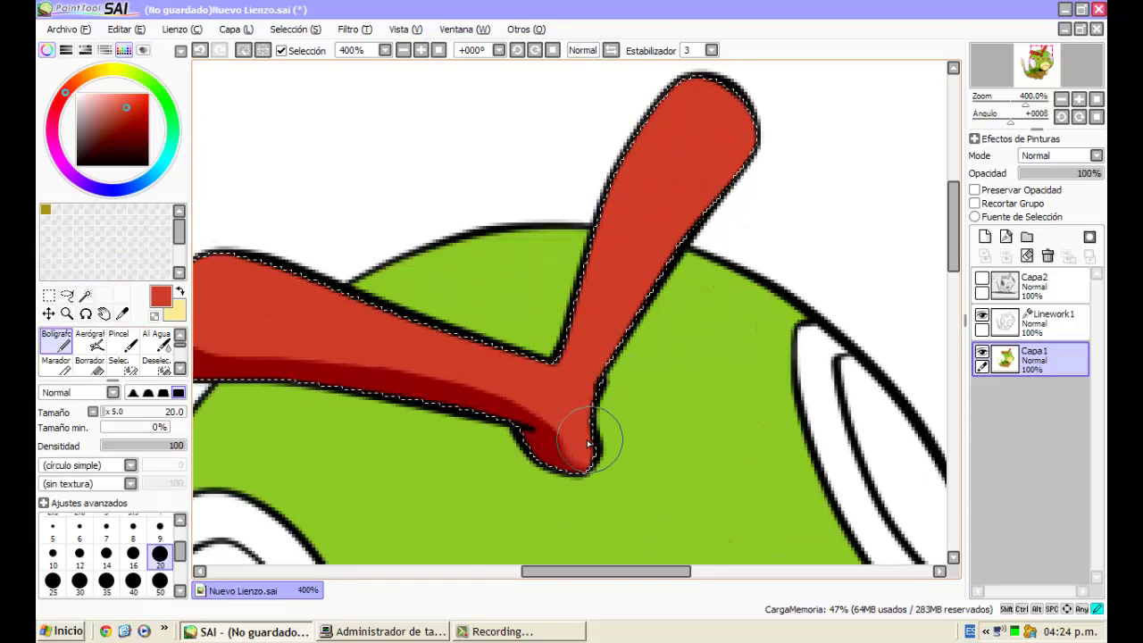
scroll(459, 330, "down", 5)
scroll(254, 339, "up", 2)
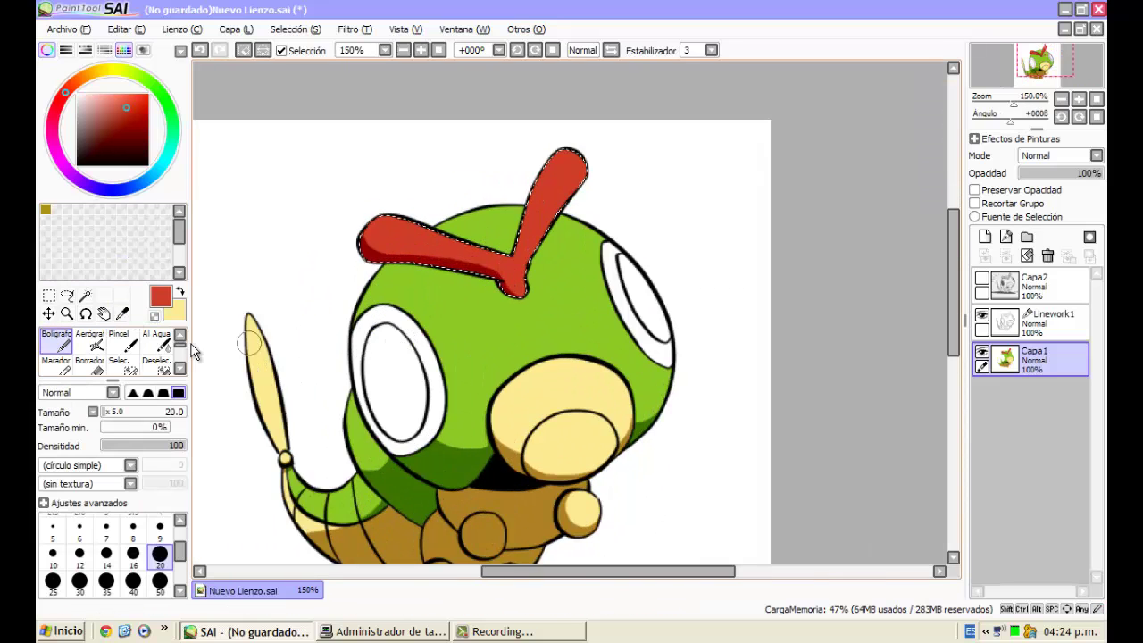
Replace the antennae selection with a magic-wand selection of both eyes' outer rings on Linework1, and make Capa1 the active layer
left_click(64, 297)
left_click(258, 263)
left_click(86, 296)
left_click(1041, 323)
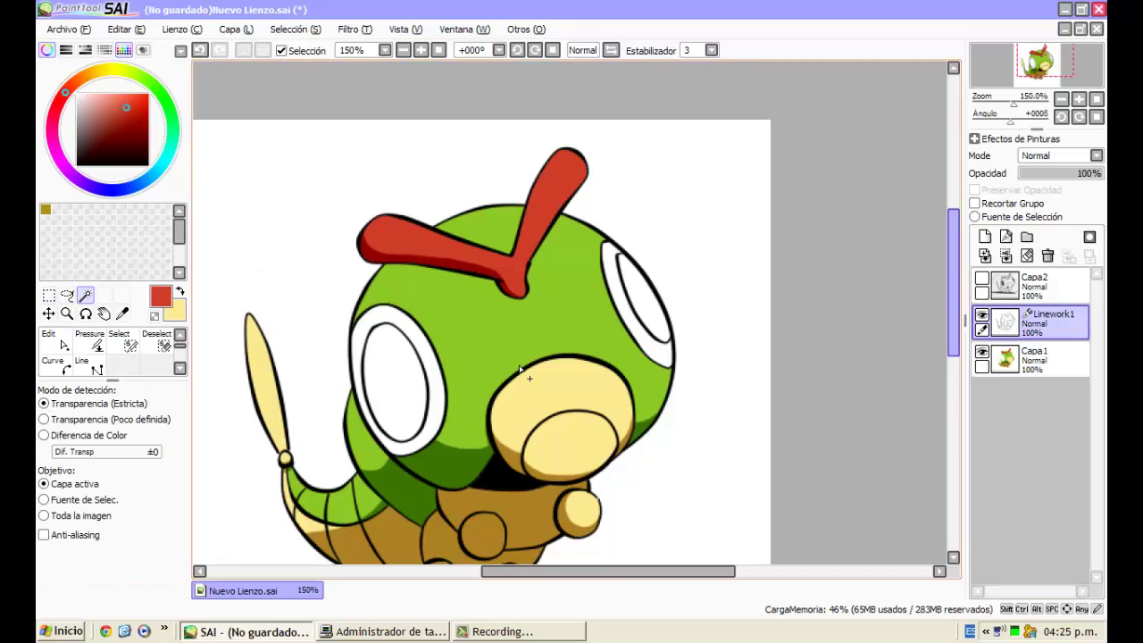
left_click(430, 364)
scroll(624, 258, "up", 3)
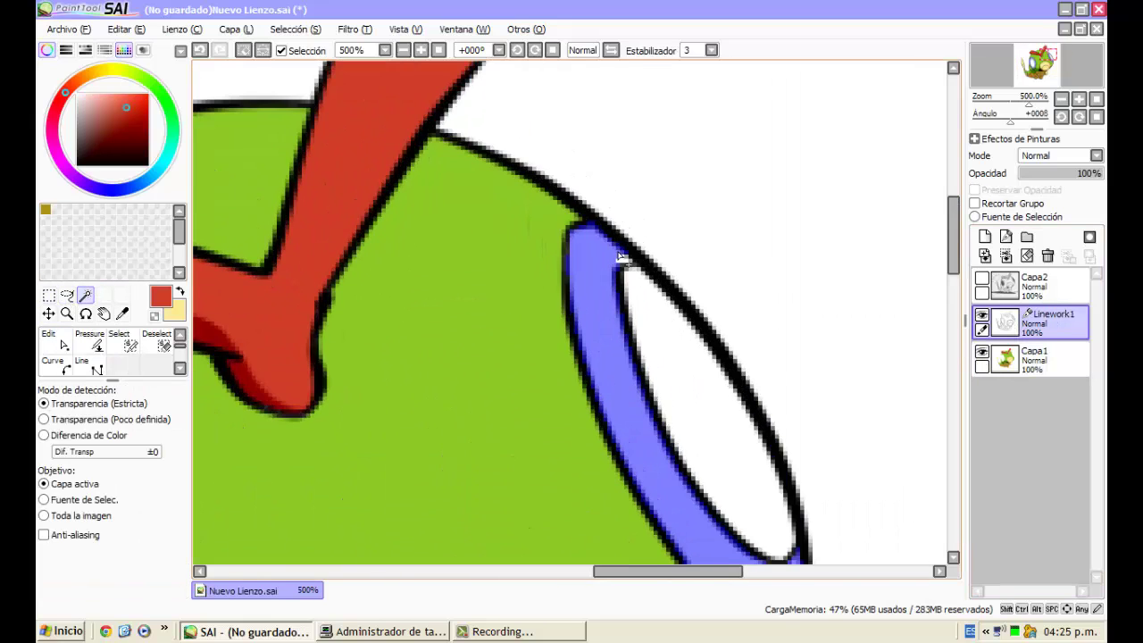
scroll(613, 253, "down", 5)
left_click(1017, 363)
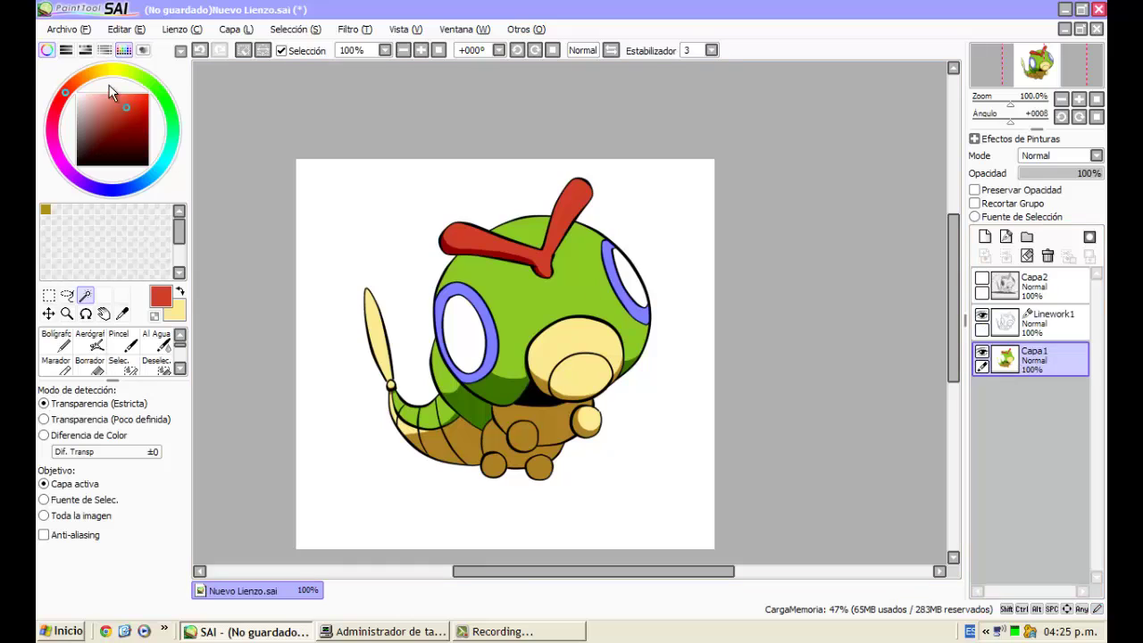
Fill the selected outer rings of both eyes with light yellow using the Cubo tool
left_click(95, 74)
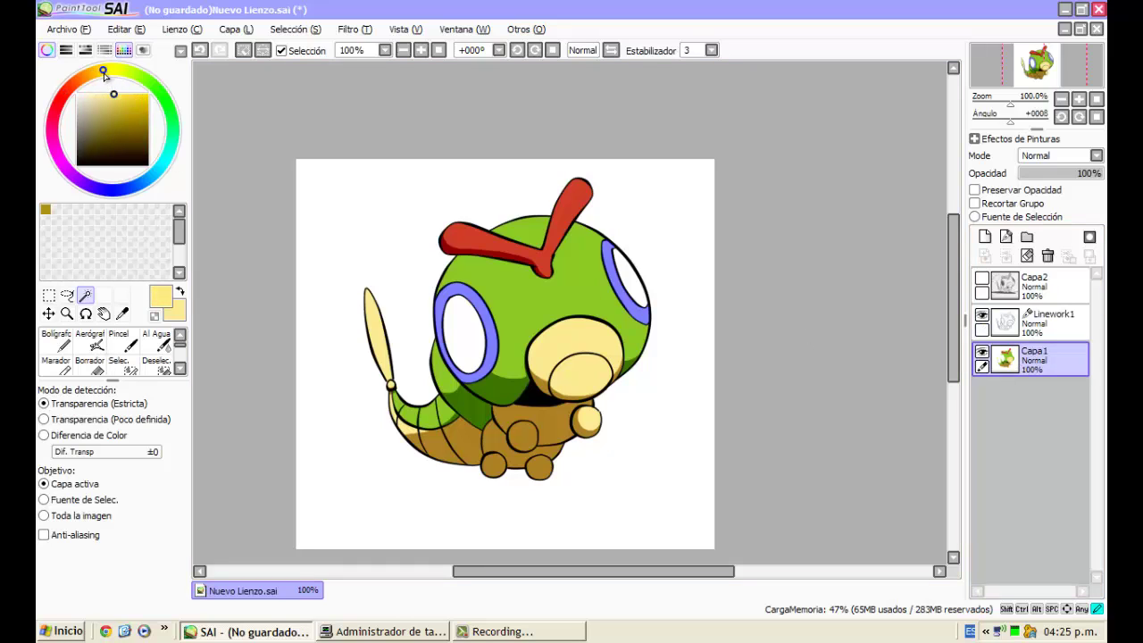
scroll(52, 344, "down", 2)
left_click(56, 359)
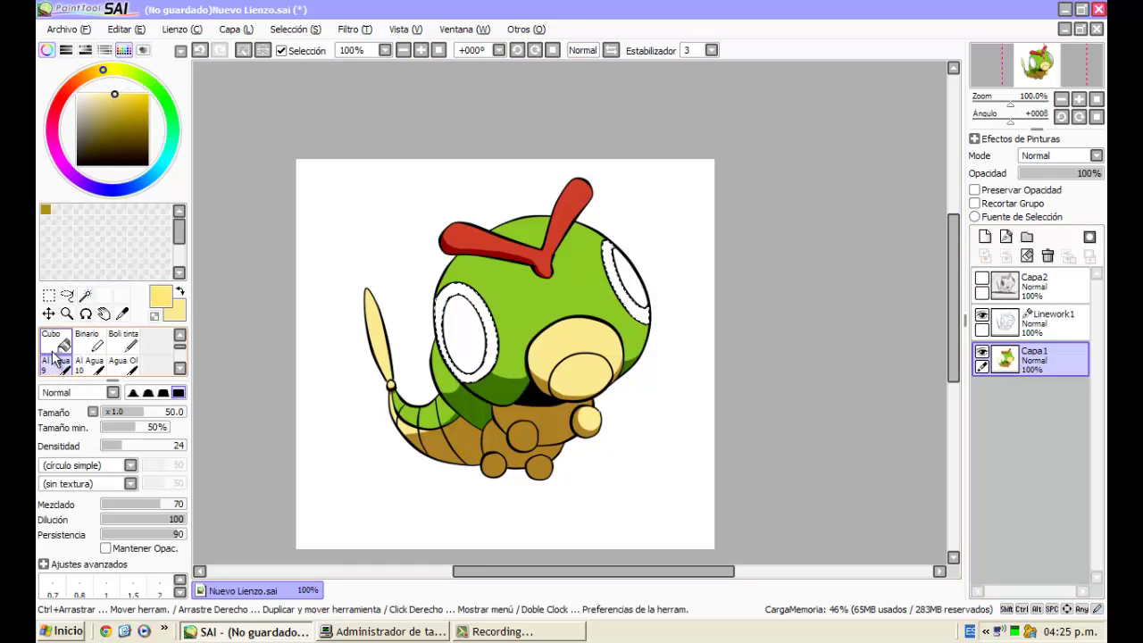
left_click(56, 343)
left_click(491, 332)
scroll(594, 284, "up", 2)
left_click(628, 274)
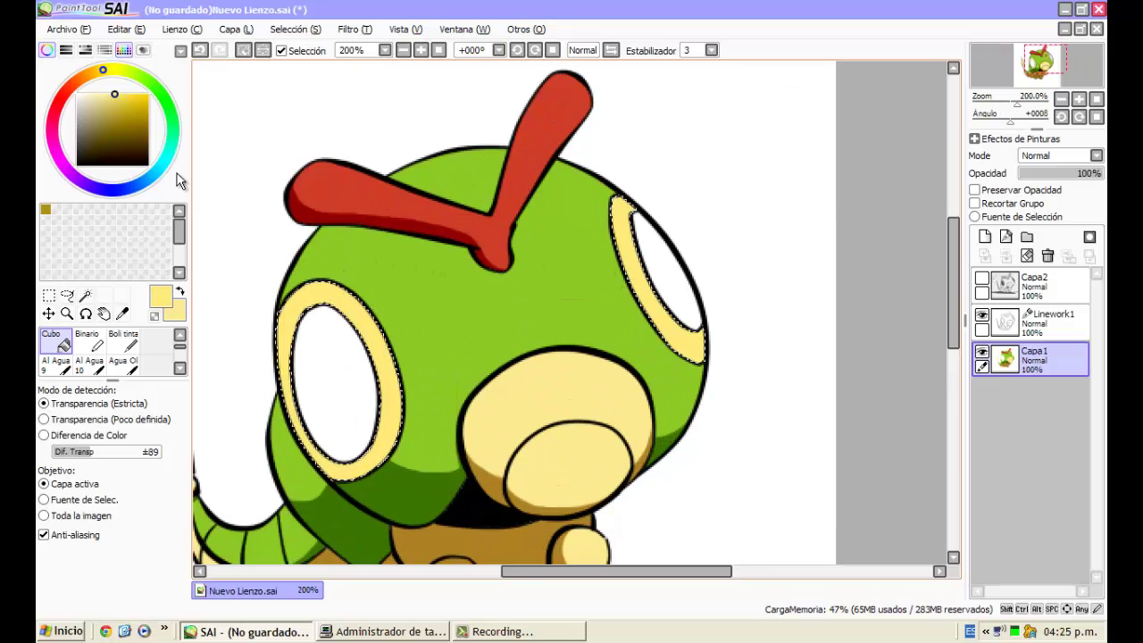
Shade the left eye ring's lower-left edge mustard brown with the size 20 Bolígrafo, and sample the ring's base yellow
left_click(94, 74)
scroll(55, 339, "up", 1)
left_click(55, 340)
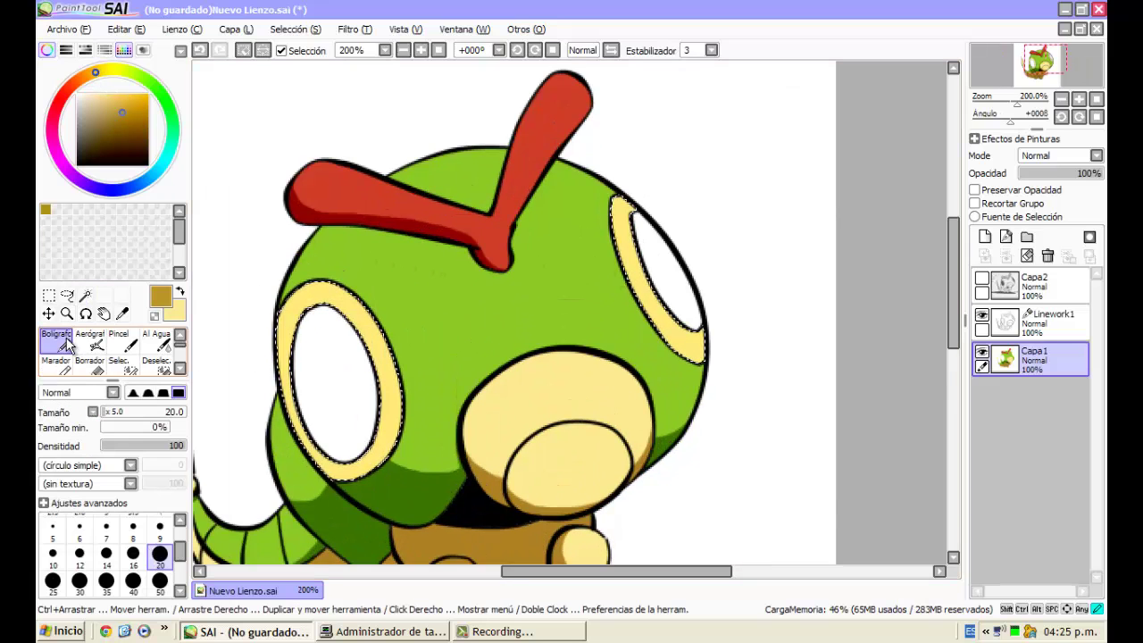
scroll(432, 475, "up", 2)
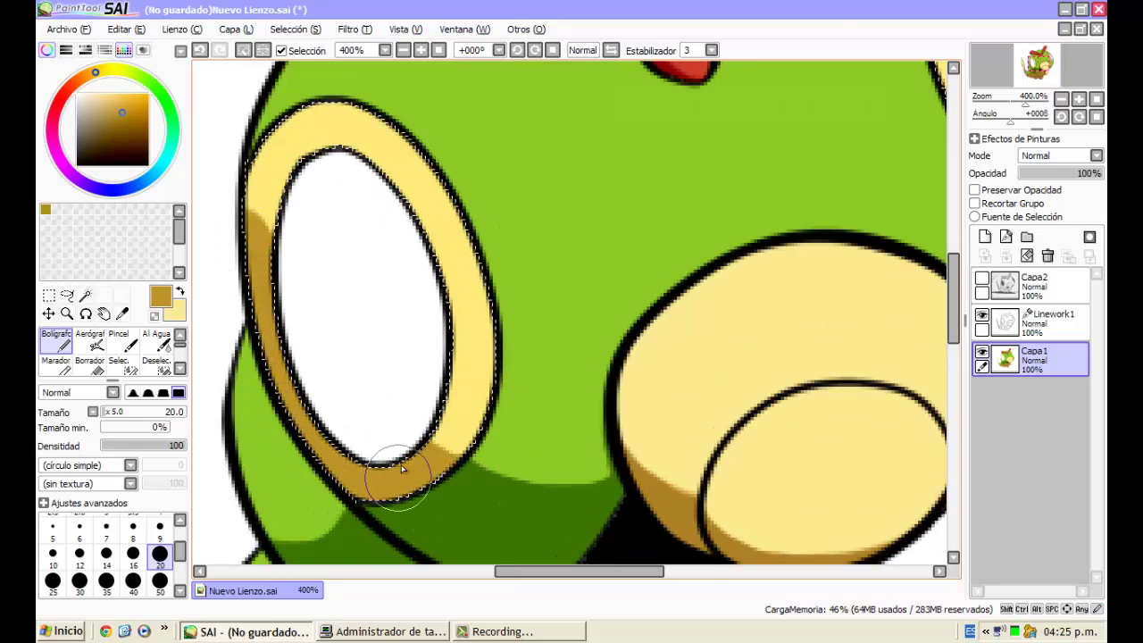
scroll(402, 469, "down", 2)
left_click(307, 389, "alt")
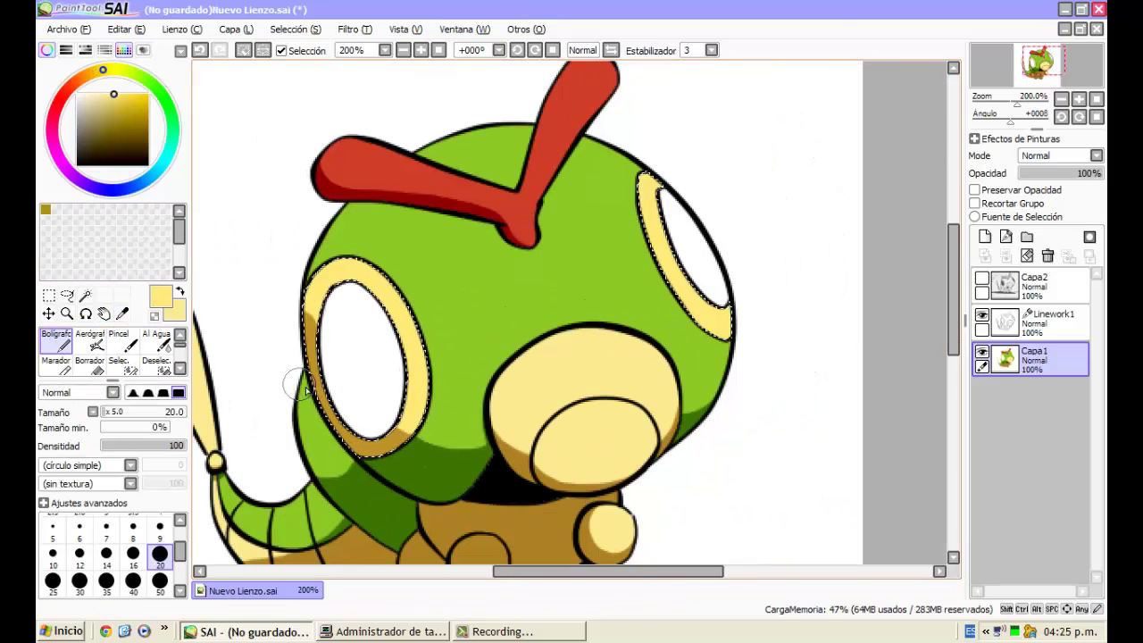
scroll(339, 388, "up", 2)
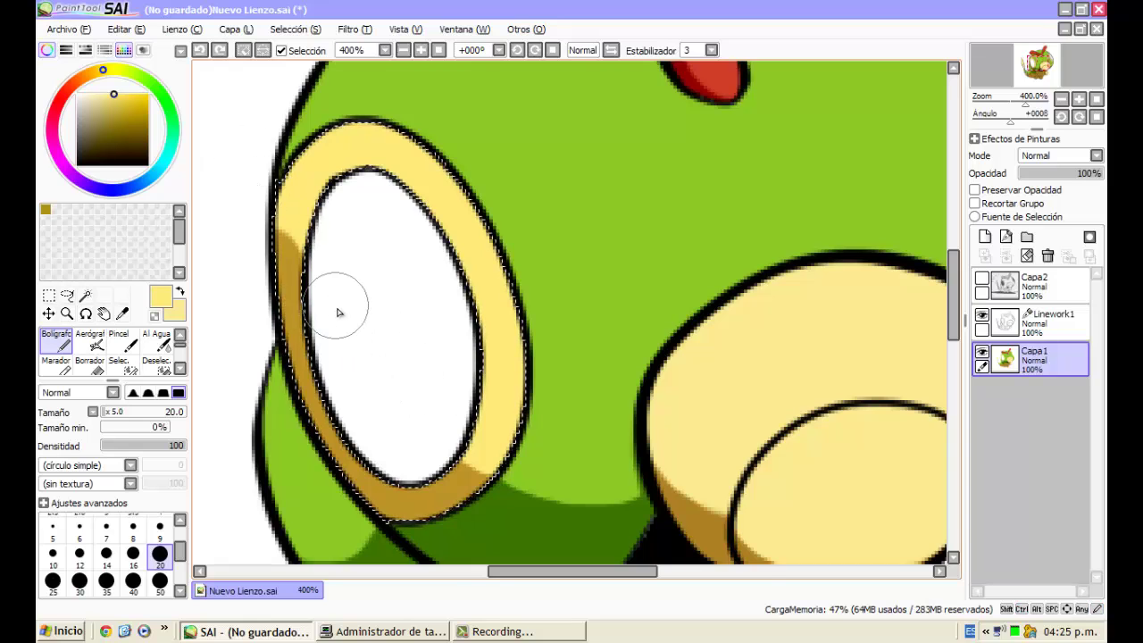
scroll(345, 256, "down", 3)
Deselect the rings, magic-wand the inner ovals of both eyes on Linework1, and make Capa1 the active layer
left_click(68, 297)
left_click(220, 278)
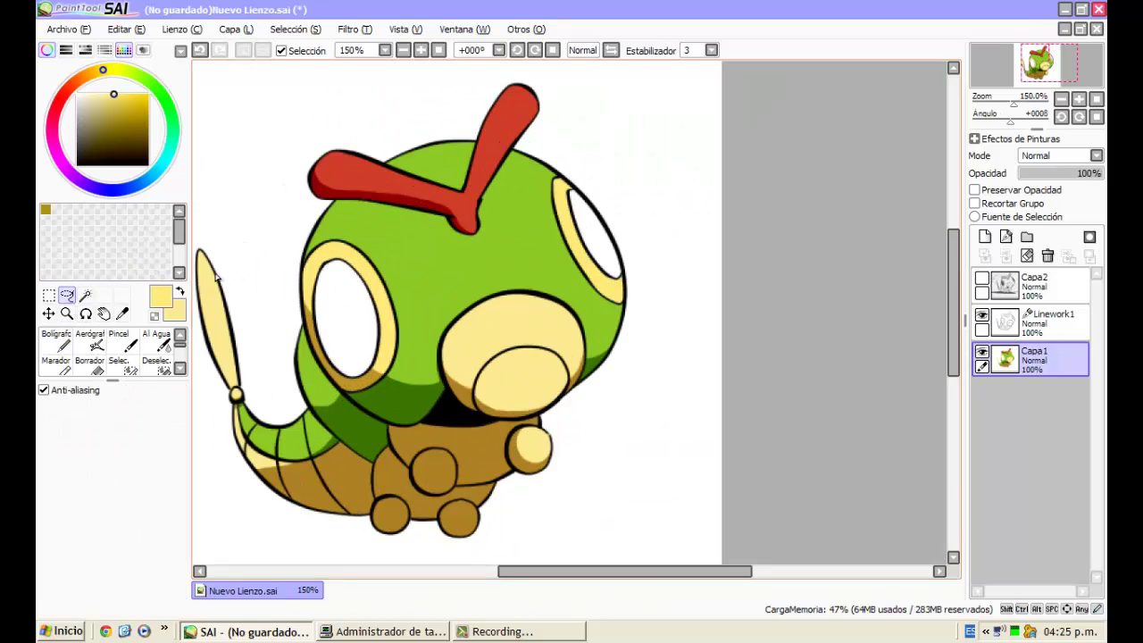
left_click(86, 296)
left_click(1036, 325)
left_click(598, 249)
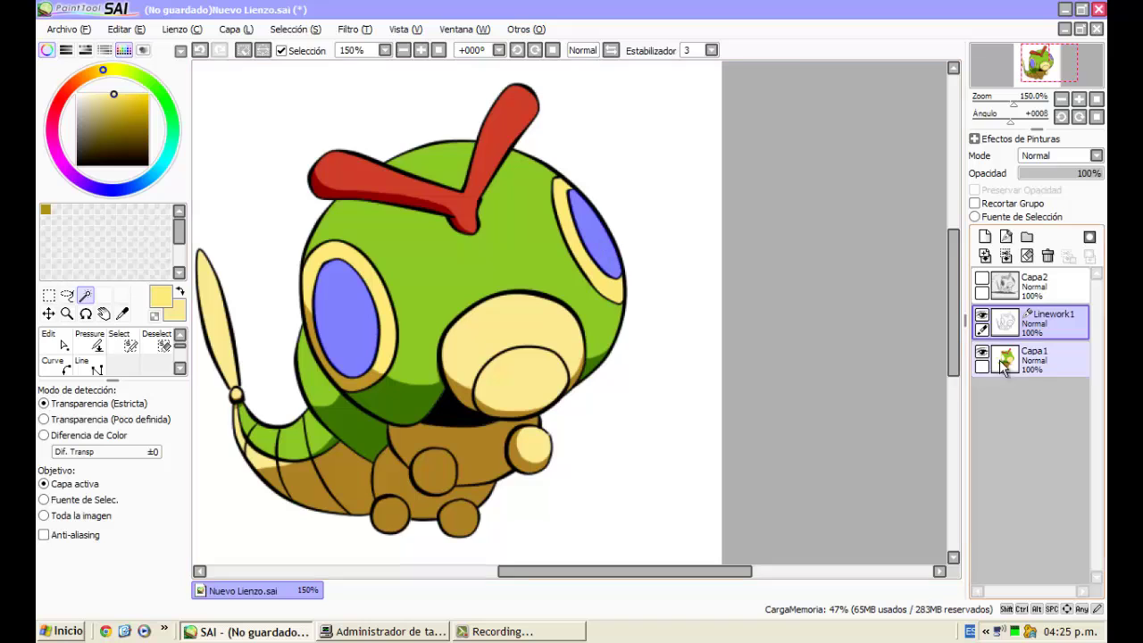
left_click(1008, 363)
Fill the selected inner ovals of both eyes with black using the Cubo tool
left_click_drag(141, 120, 75, 167)
left_click(56, 361)
left_click(353, 312)
left_click(574, 261)
scroll(575, 261, "up", 1)
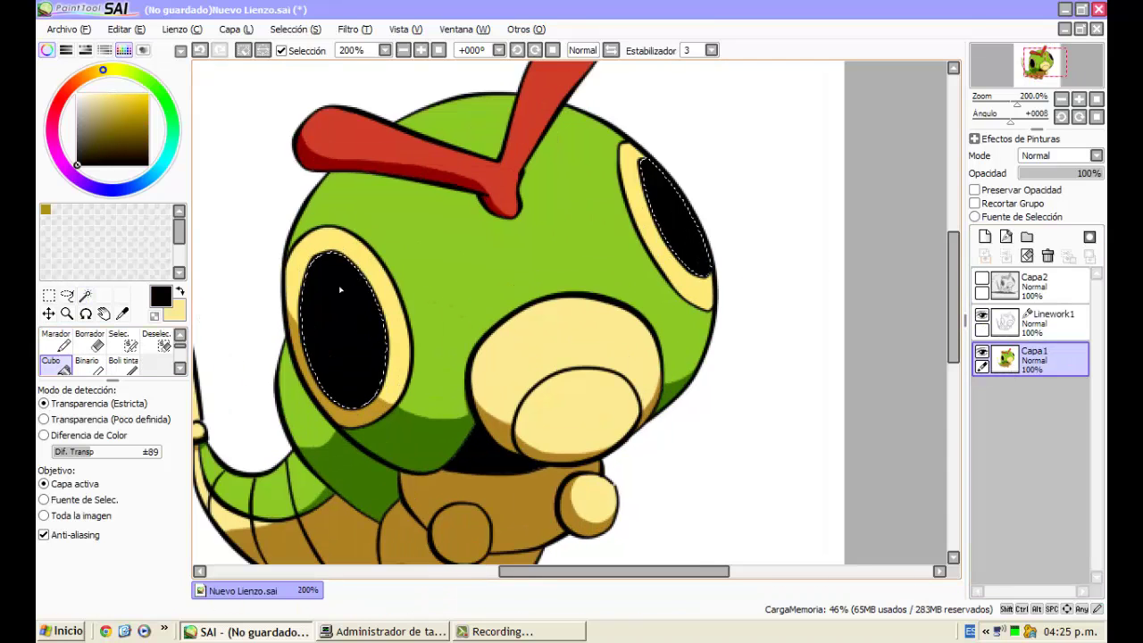
Airbrush a dark grey gradient over the black pupils with the Aerógrafo at size 100
scroll(116, 344, "up", 1)
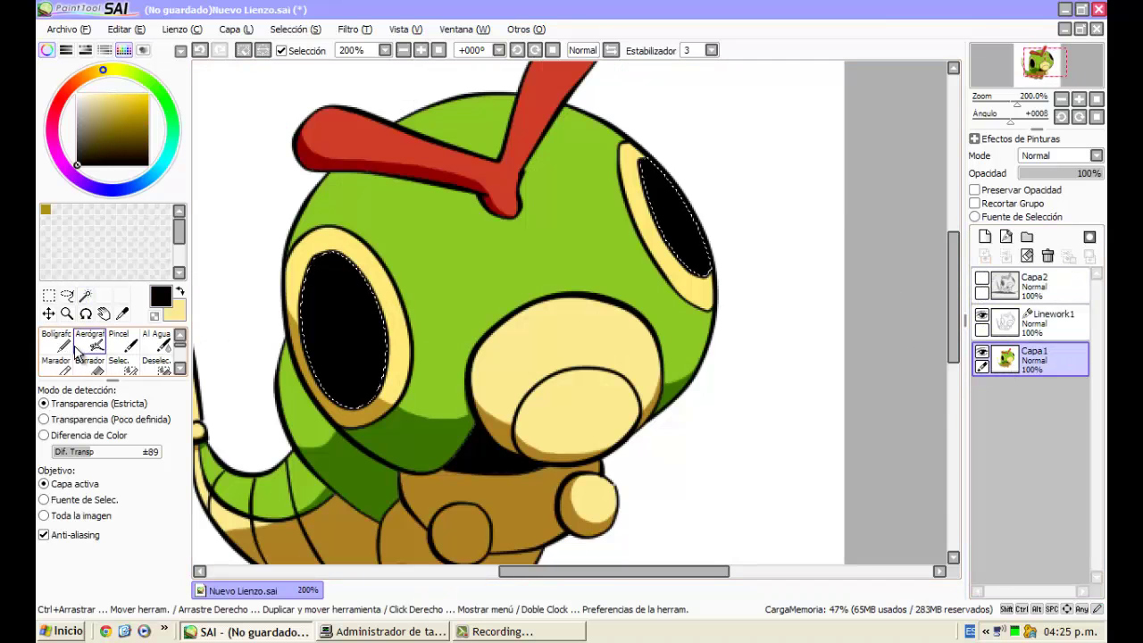
left_click(89, 343)
left_click(75, 123)
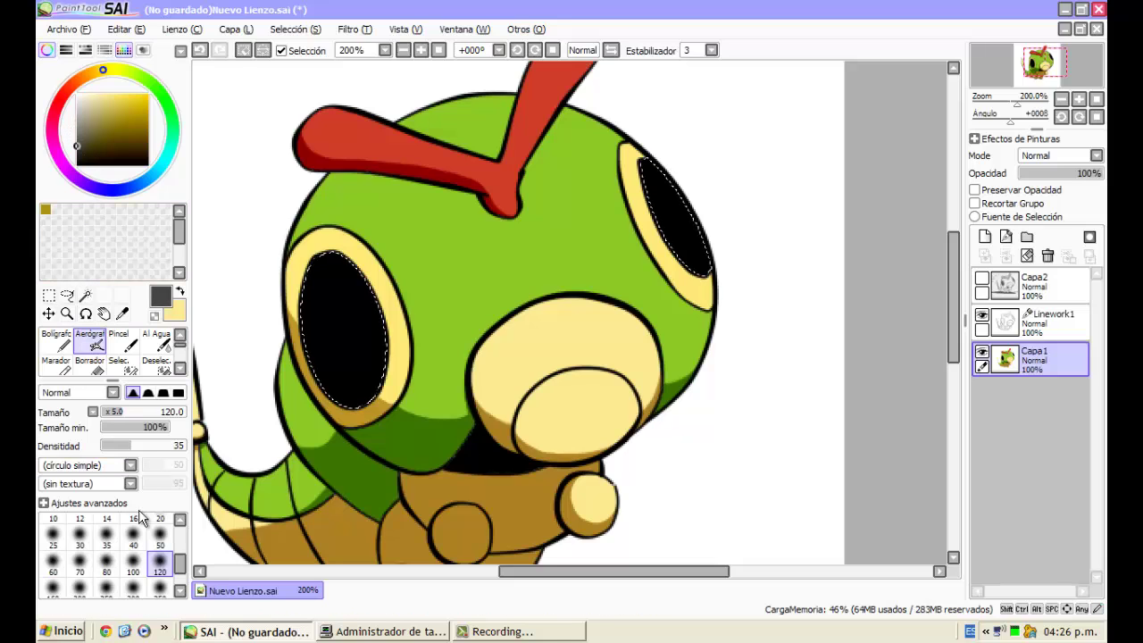
left_click(133, 560)
mouse_move(320, 289)
left_mouse_down()
mouse_move(303, 354)
mouse_move(337, 256)
mouse_move(552, 227)
mouse_move(351, 338)
mouse_move(343, 294)
mouse_move(344, 318)
mouse_move(366, 291)
mouse_move(378, 341)
mouse_move(457, 335)
mouse_move(387, 327)
mouse_move(402, 296)
mouse_move(378, 336)
mouse_move(342, 276)
left_mouse_up()
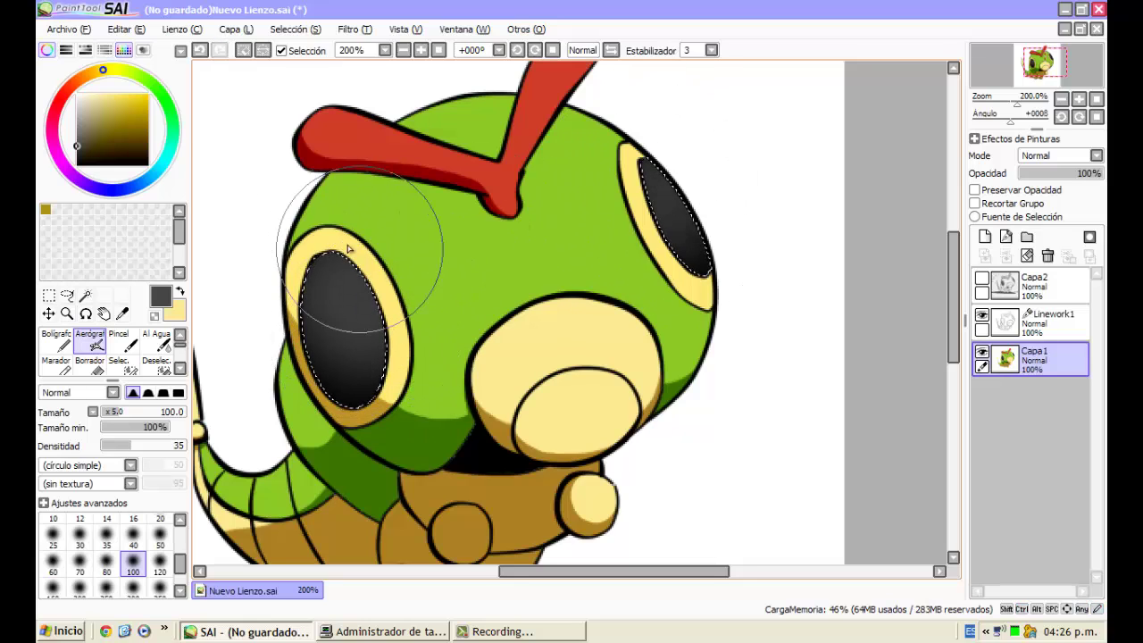
Paint a white highlight near the top of the left pupil using a harder-edged Aerógrafo at size 20 and density 93
left_click(77, 93)
left_click(163, 393)
left_click(180, 446)
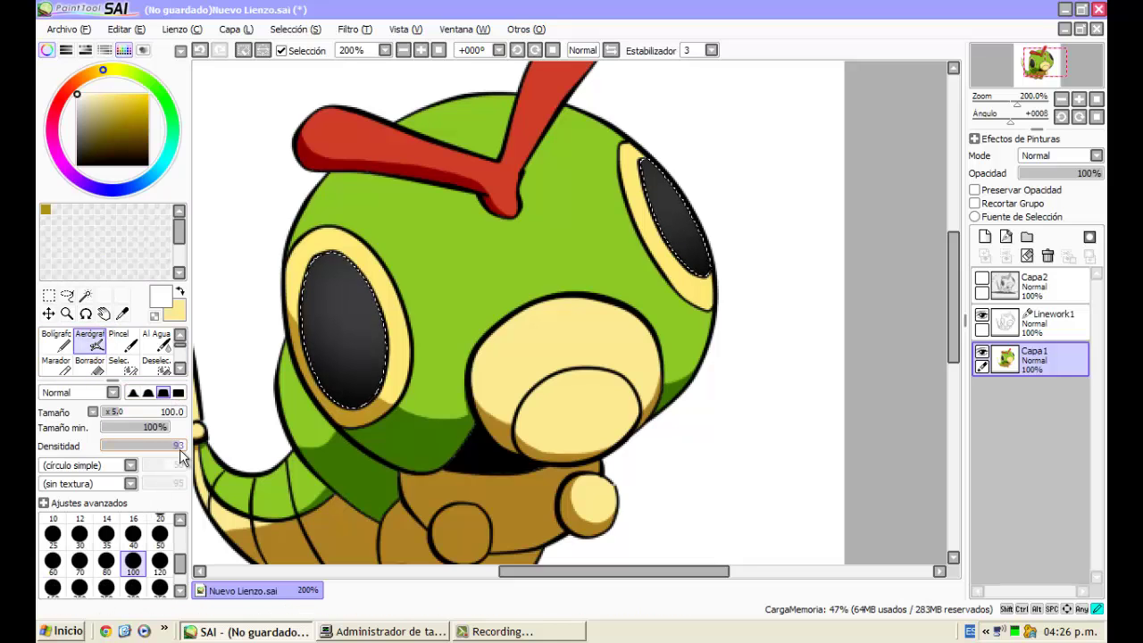
left_click(158, 535)
scroll(295, 289, "up", 2)
scroll(159, 533, "up", 1)
left_click(159, 534)
scroll(364, 267, "down", 3)
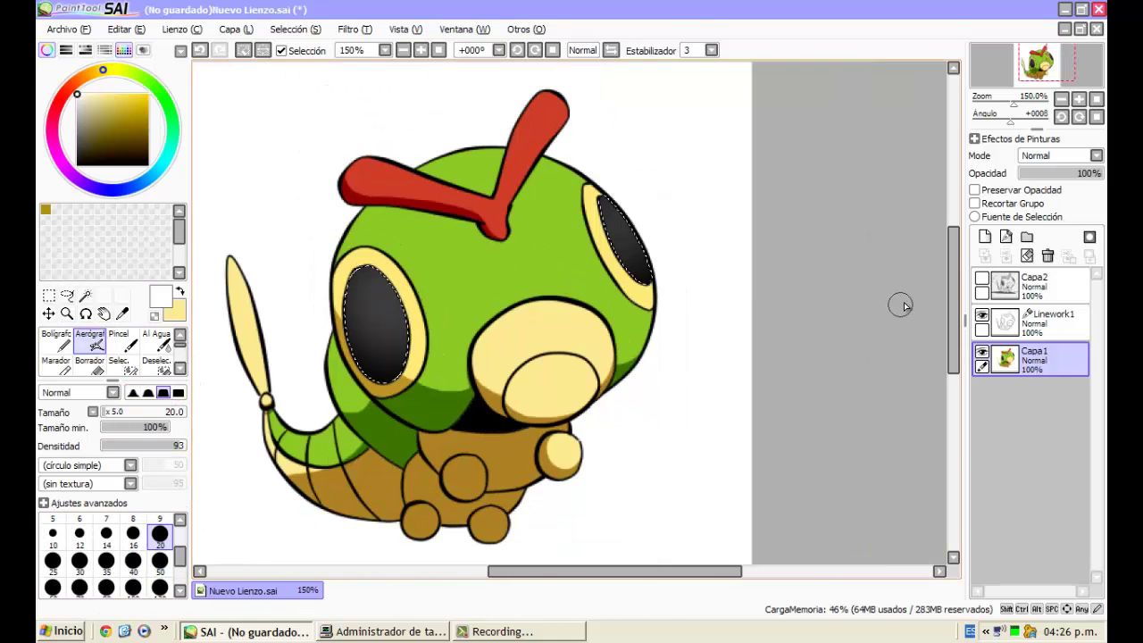
left_click(983, 279)
left_click(982, 280)
scroll(364, 287, "up", 4)
left_click_drag(363, 286, 360, 308)
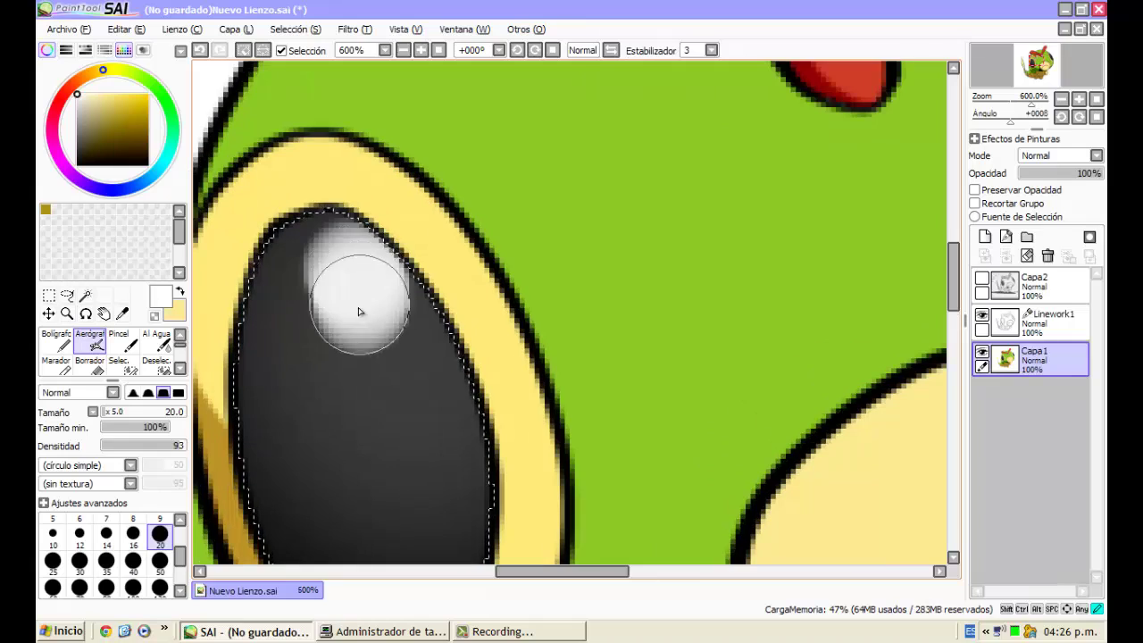
scroll(360, 308, "down", 4)
scroll(411, 304, "up", 1)
Soften the left pupil's white highlight with the softest Aerógrafo edge, undoing the size 40 attempt and reworking it at size 20
left_click(132, 392)
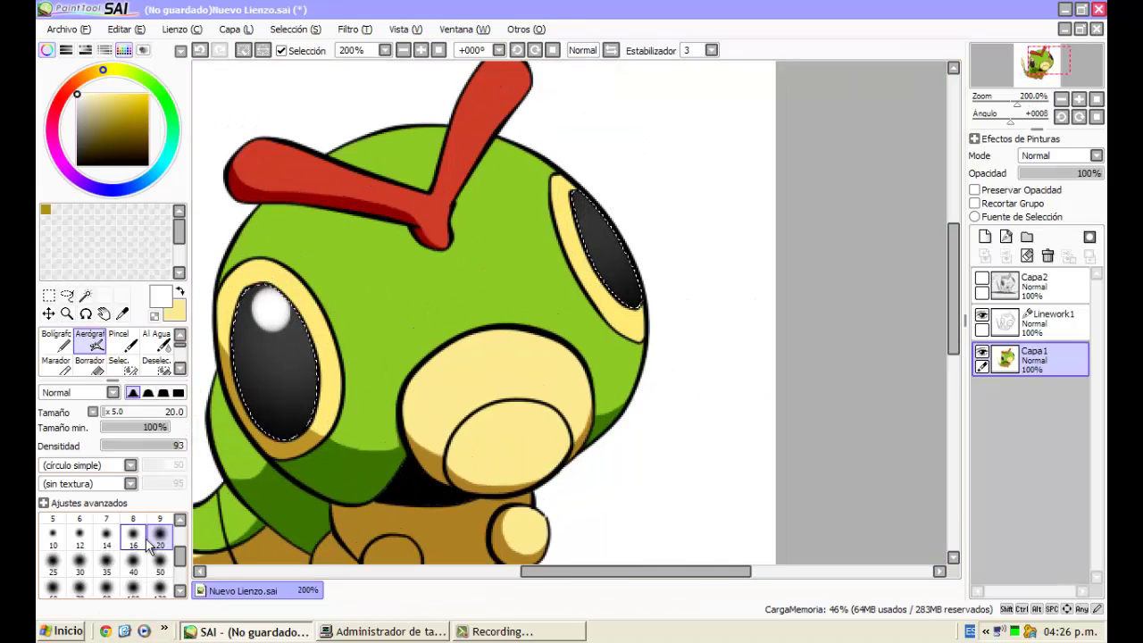
left_click(133, 560)
scroll(268, 317, "up", 1)
mouse_move(268, 311)
left_mouse_down()
mouse_move(274, 322)
mouse_move(274, 301)
left_mouse_up()
key("ctrl+z")
left_click(159, 536)
scroll(278, 304, "up", 1)
scroll(278, 313, "down", 4)
Try to paint a soft white highlight near the top of the right pupil with the Bolígrafo and the size 20 Aerógrafo
left_click(56, 339)
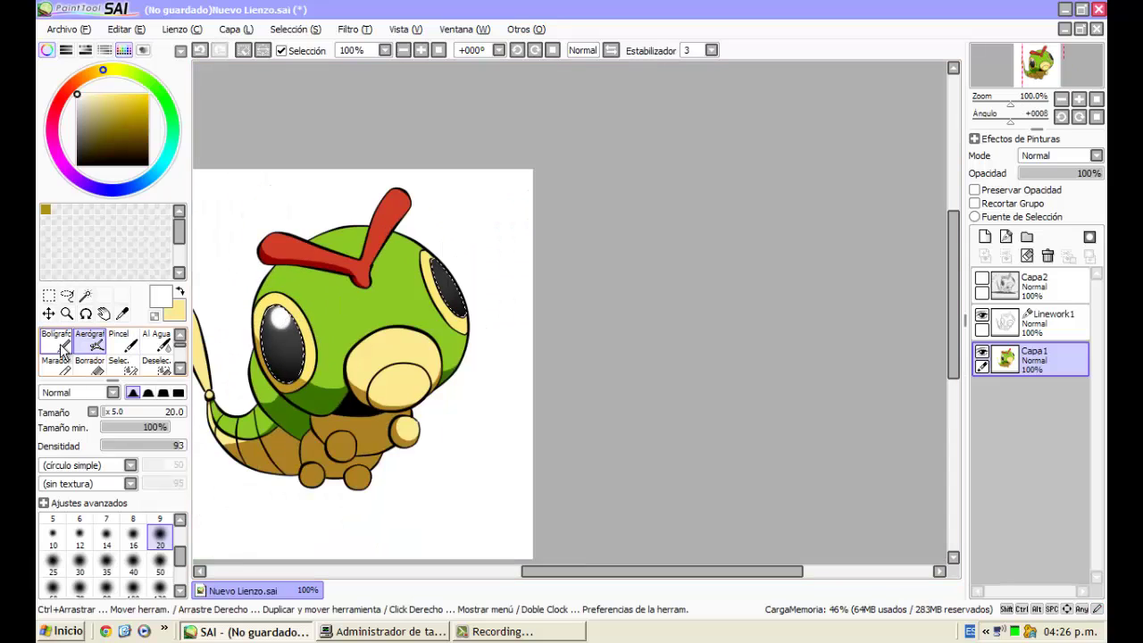
scroll(436, 268, "up", 3)
scroll(438, 268, "up", 1)
mouse_move(441, 250)
left_mouse_down()
mouse_move(462, 288)
mouse_move(464, 261)
left_mouse_up()
scroll(448, 263, "down", 5)
scroll(448, 264, "up", 1)
scroll(447, 264, "down", 1)
scroll(466, 254, "up", 2)
left_click(90, 339)
scroll(468, 259, "up", 3)
left_click(464, 262)
scroll(488, 249, "down", 6)
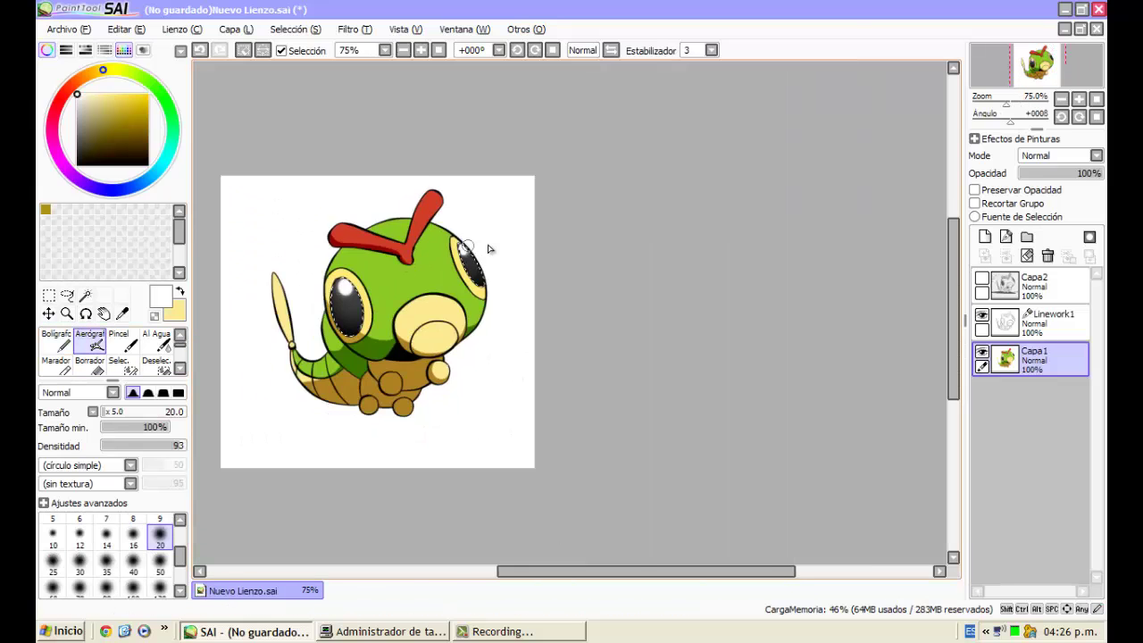
scroll(419, 236, "up", 2)
scroll(487, 268, "up", 1)
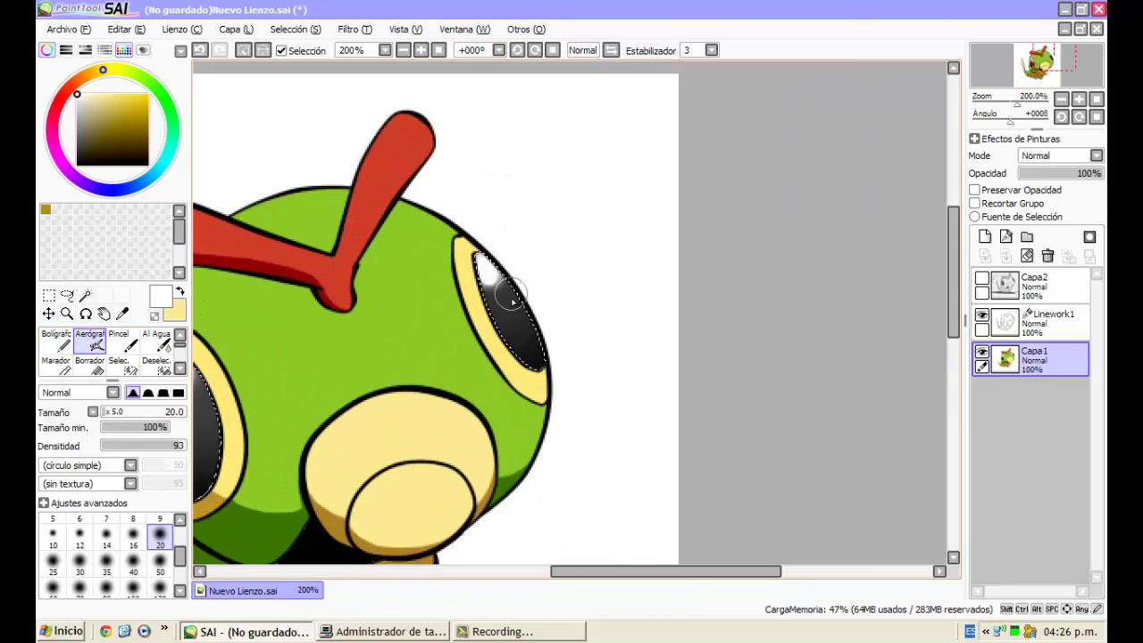
scroll(568, 243, "down", 3)
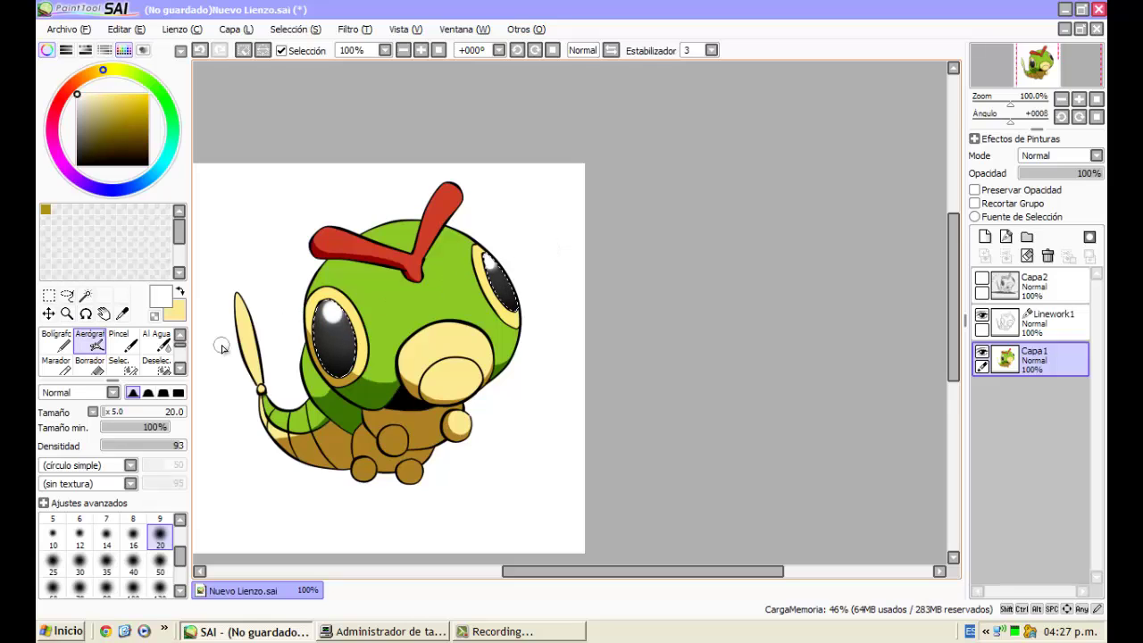
Deselect the pupils, then undo the deselection and the right pupil's white highlight
left_click(67, 295)
left_click(345, 275)
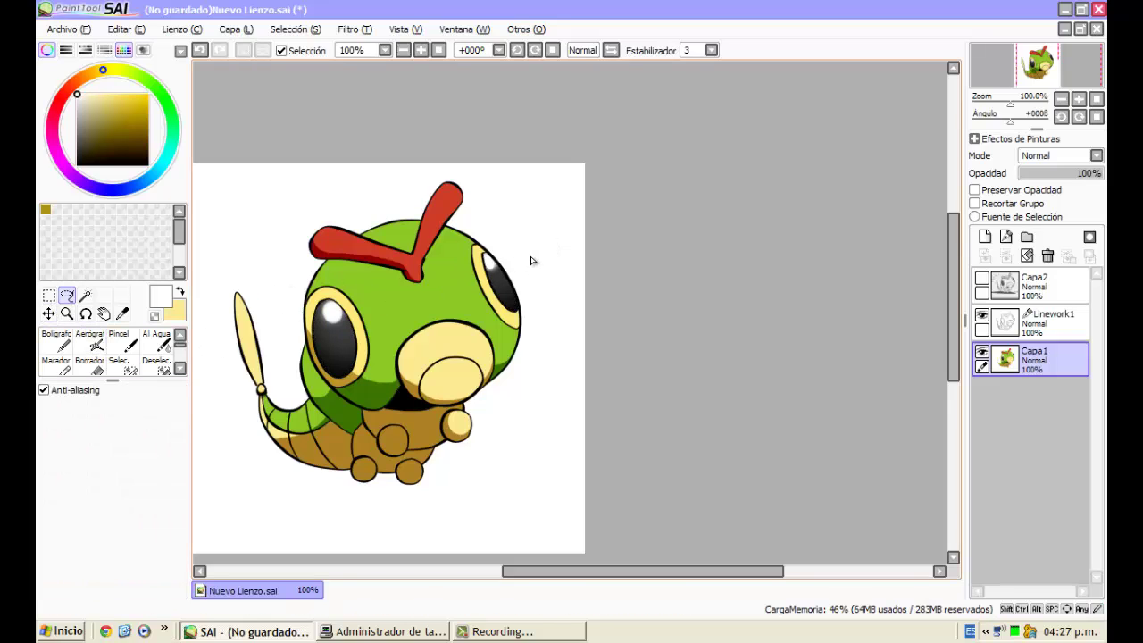
key("ctrl+z")
scroll(534, 271, "up", 4)
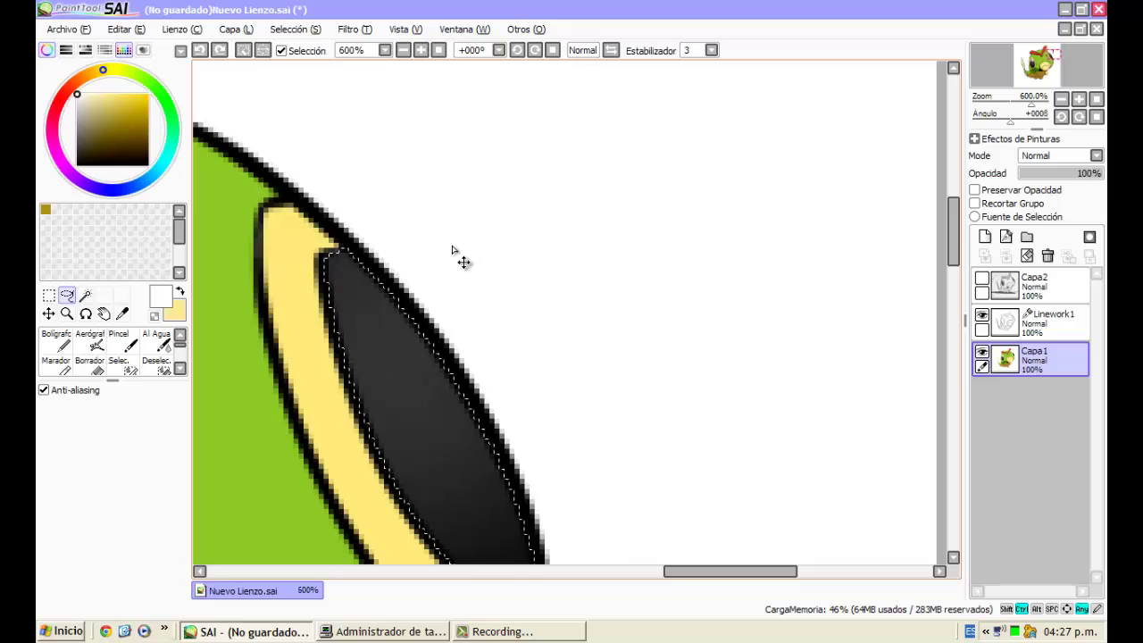
scroll(459, 250, "down", 5)
scroll(459, 260, "up", 1)
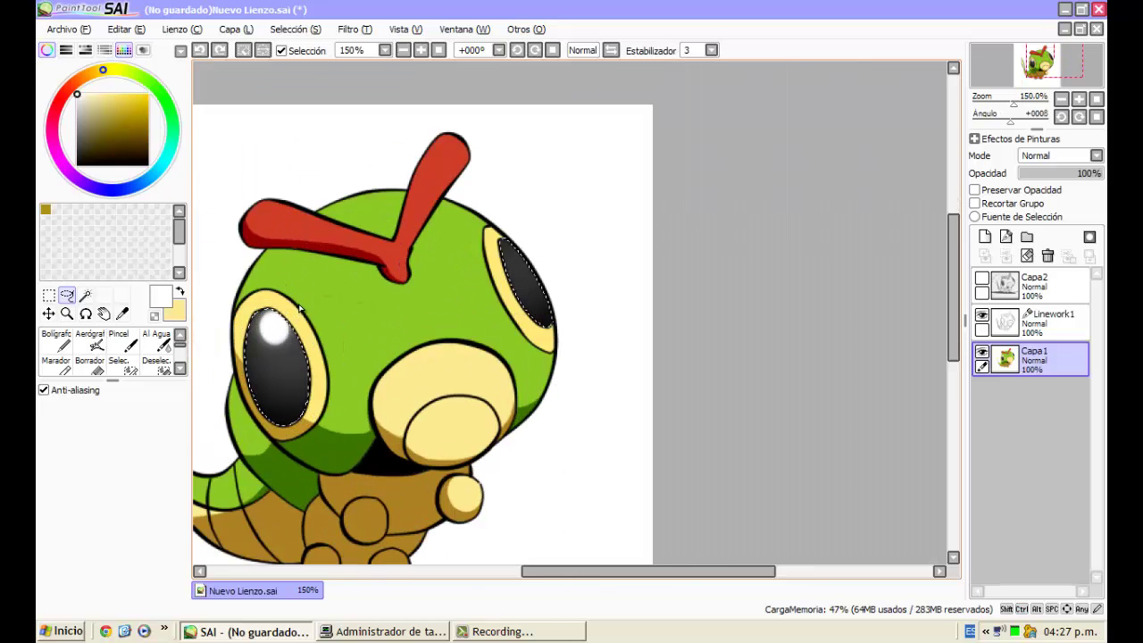
Try a white highlight on the right pupil with a slightly harder-edged Aerógrafo at size 14, and undo it
left_click(123, 313)
scroll(277, 323, "up", 1)
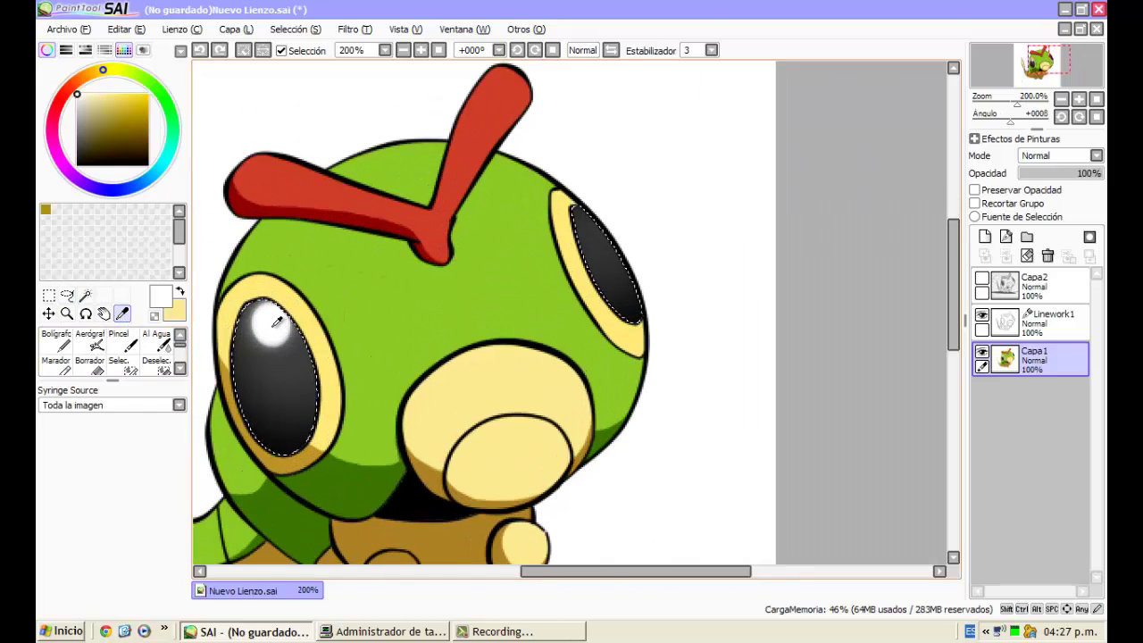
left_click(89, 340)
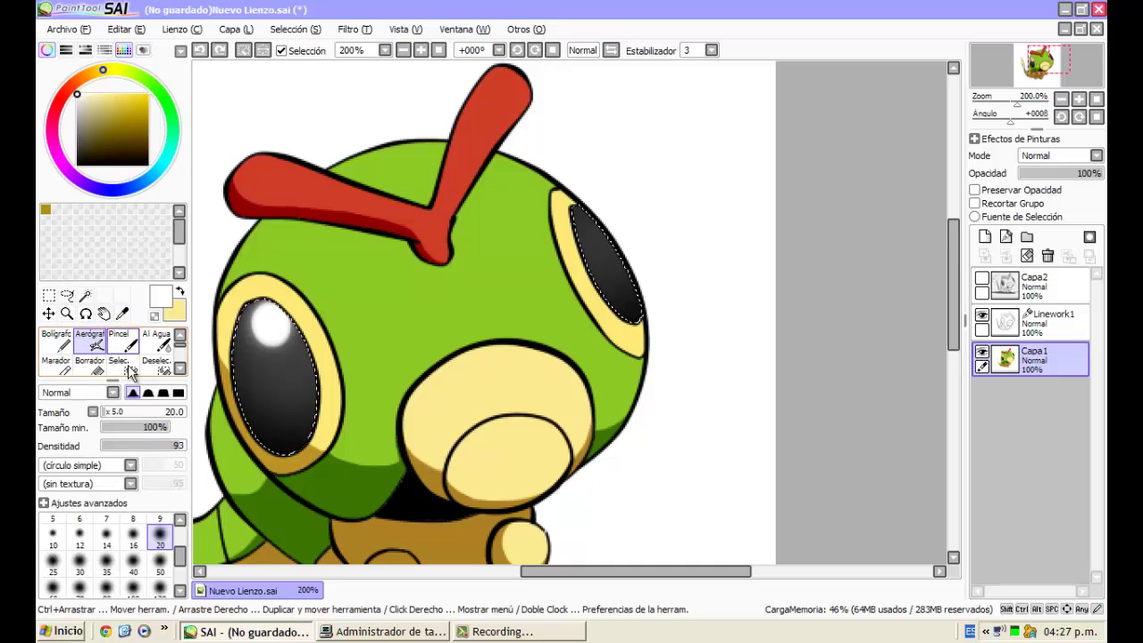
left_click(148, 393)
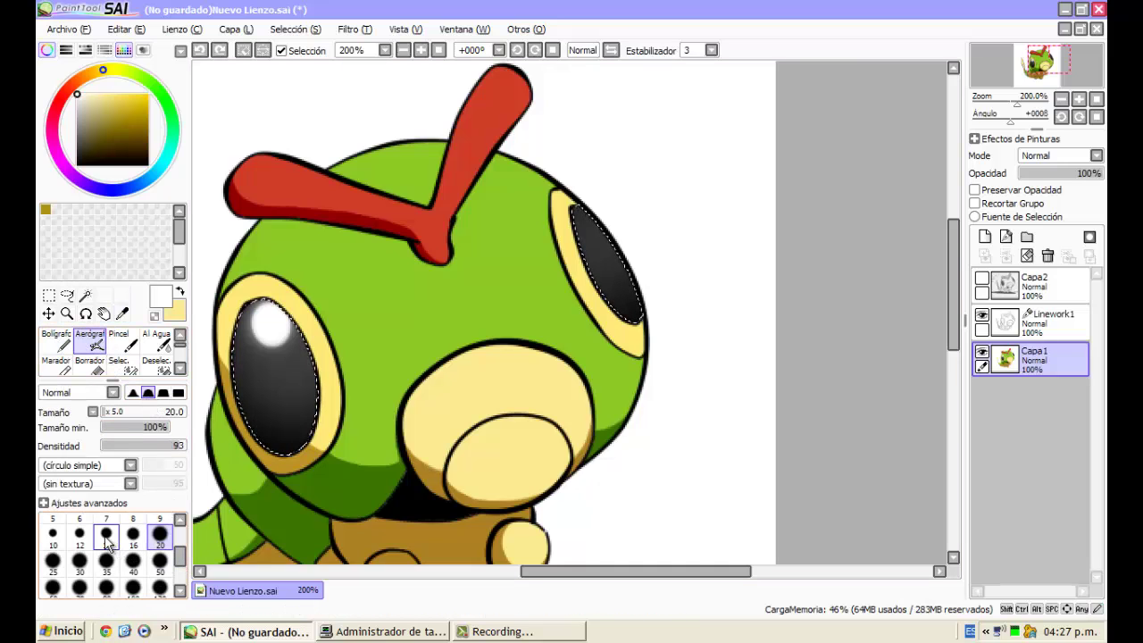
left_click(106, 534)
scroll(592, 220, "down", 1)
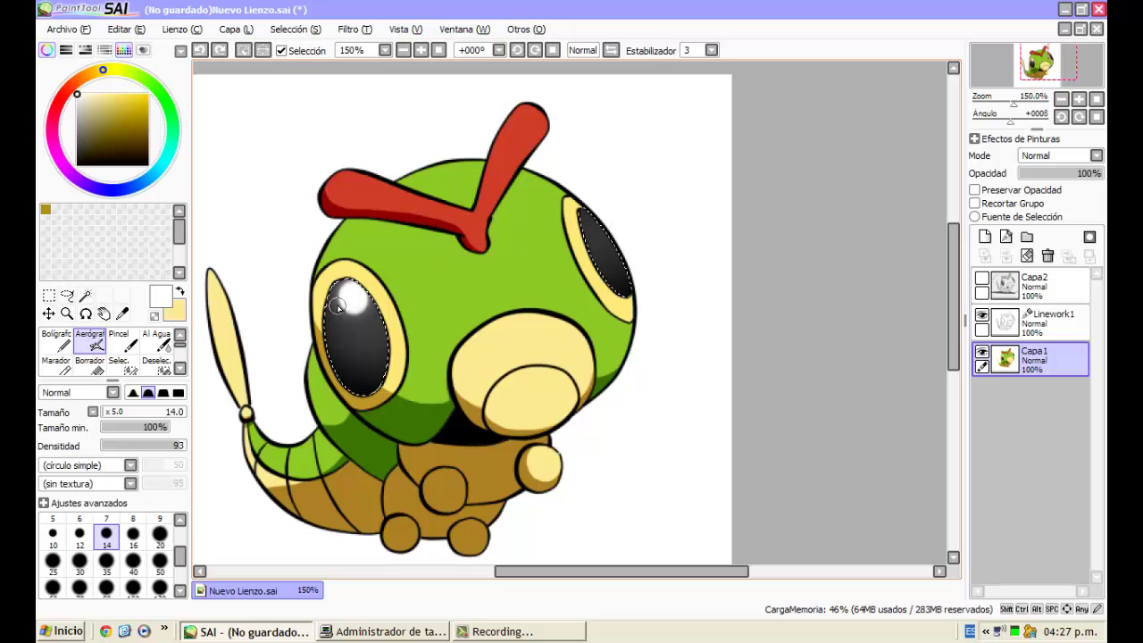
scroll(590, 227, "up", 4)
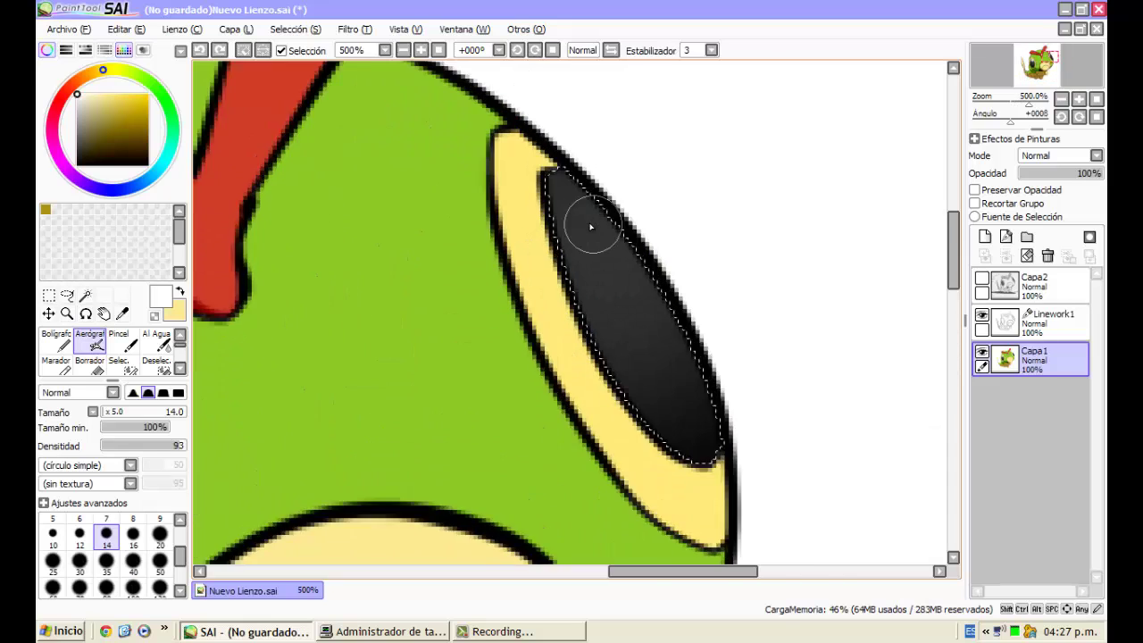
scroll(591, 227, "up", 2)
mouse_move(564, 191)
left_mouse_down()
mouse_move(577, 242)
mouse_move(618, 302)
mouse_move(572, 217)
mouse_move(590, 224)
mouse_move(587, 273)
mouse_move(612, 255)
left_mouse_up()
key("ctrl+z")
Paint a small white highlight at the top of the right pupil with the Aerógrafo at size 10, redoing it until it fits
left_click(53, 534)
scroll(557, 212, "up", 1)
left_click(569, 206)
key("ctrl+z")
scroll(613, 256, "down", 7)
scroll(611, 239, "up", 7)
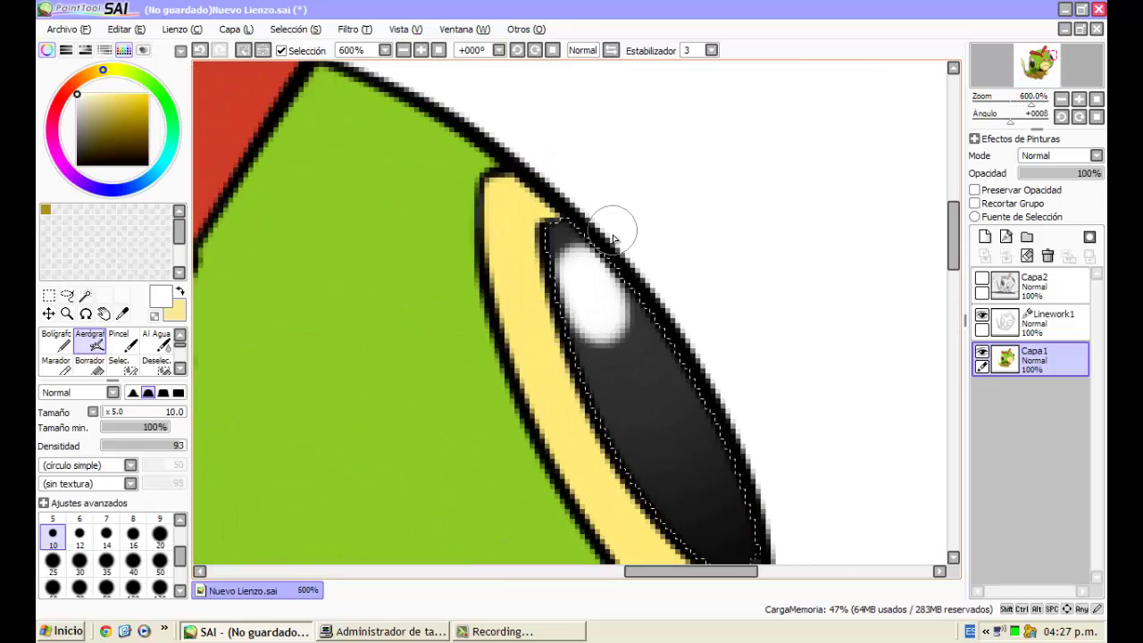
key("ctrl+z")
mouse_move(567, 249)
left_mouse_down()
mouse_move(611, 323)
mouse_move(591, 323)
mouse_move(579, 258)
left_mouse_up()
scroll(580, 258, "down", 4)
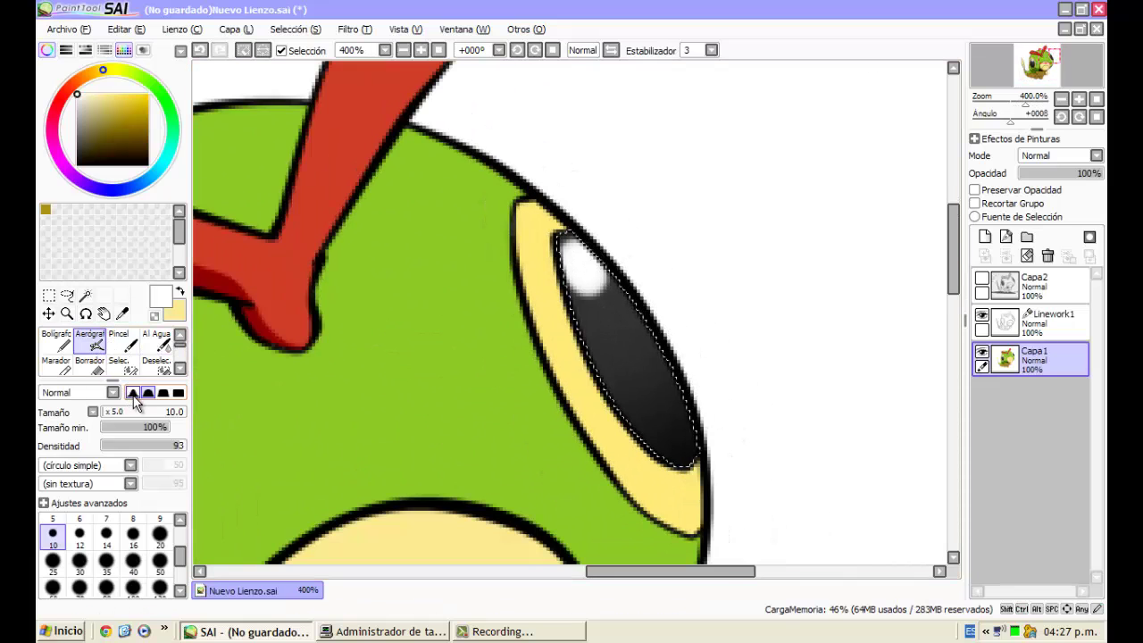
Extend the right pupil's white highlight into the pupil's upper tip with the softest-edged Aerógrafo at size 12
left_click(133, 392)
left_click(79, 537)
scroll(590, 270, "up", 2)
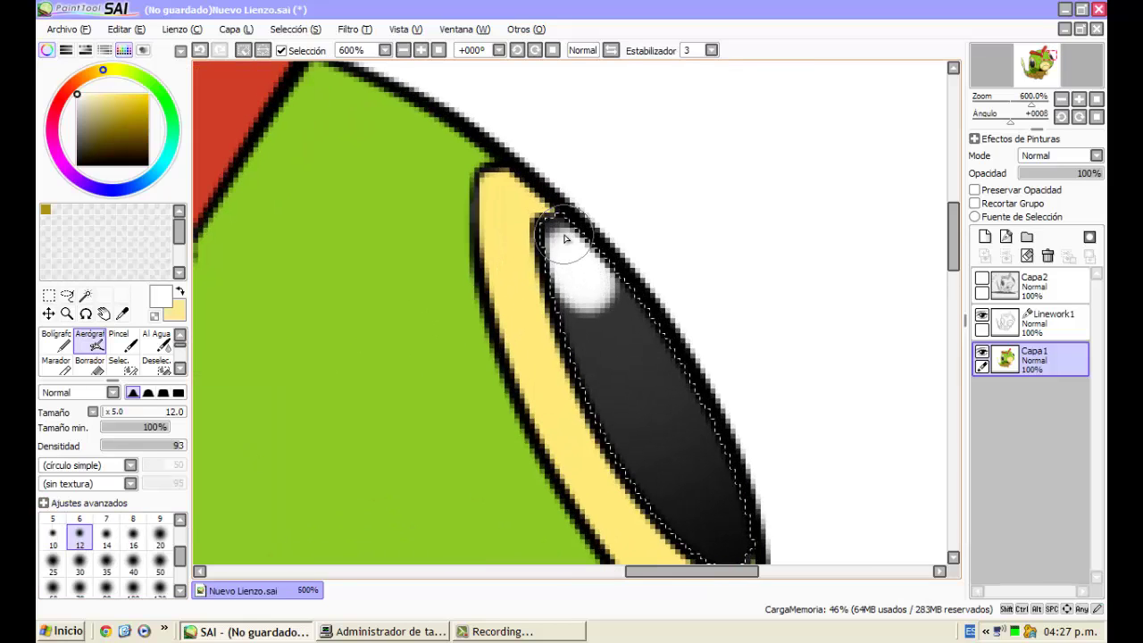
mouse_move(562, 238)
left_mouse_down()
mouse_move(608, 298)
mouse_move(573, 298)
mouse_move(551, 242)
left_mouse_up()
scroll(552, 237, "down", 4)
scroll(572, 232, "down", 2)
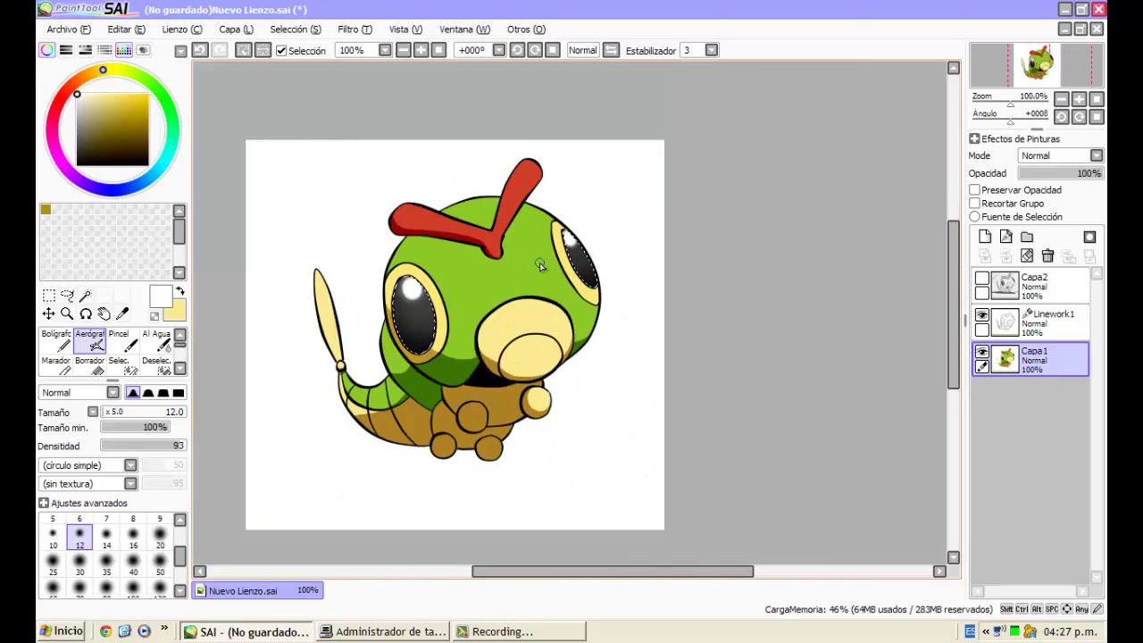
scroll(540, 263, "up", 1)
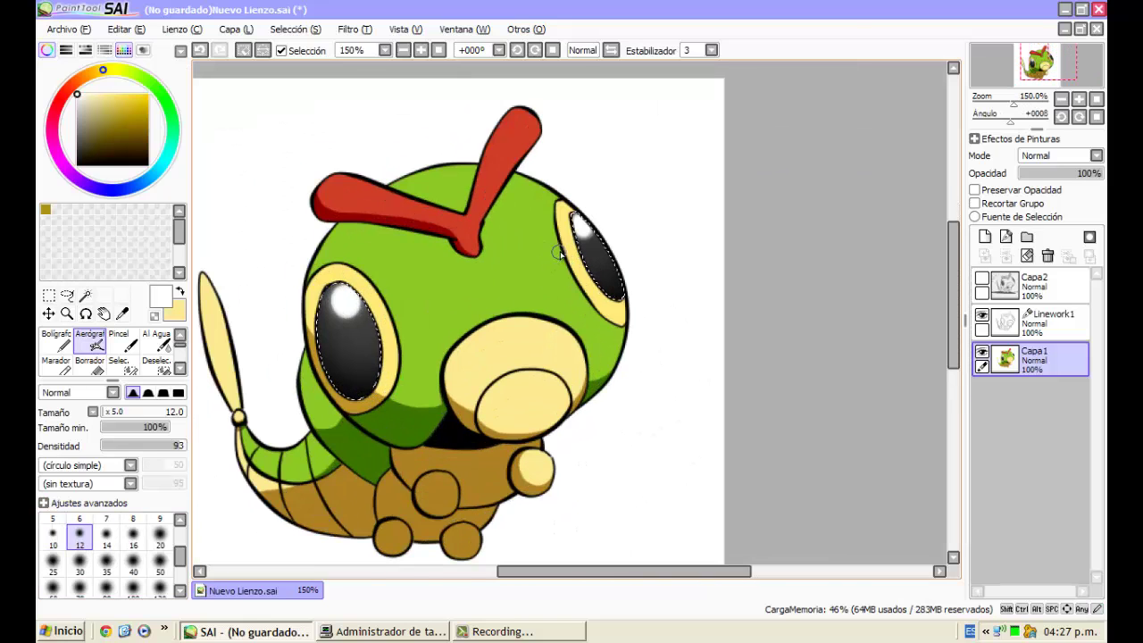
Clear the selection around the pupils and inspect the whole coloured caterpillar
left_click(69, 297)
left_click(346, 291)
scroll(538, 256, "down", 2)
scroll(476, 265, "up", 1)
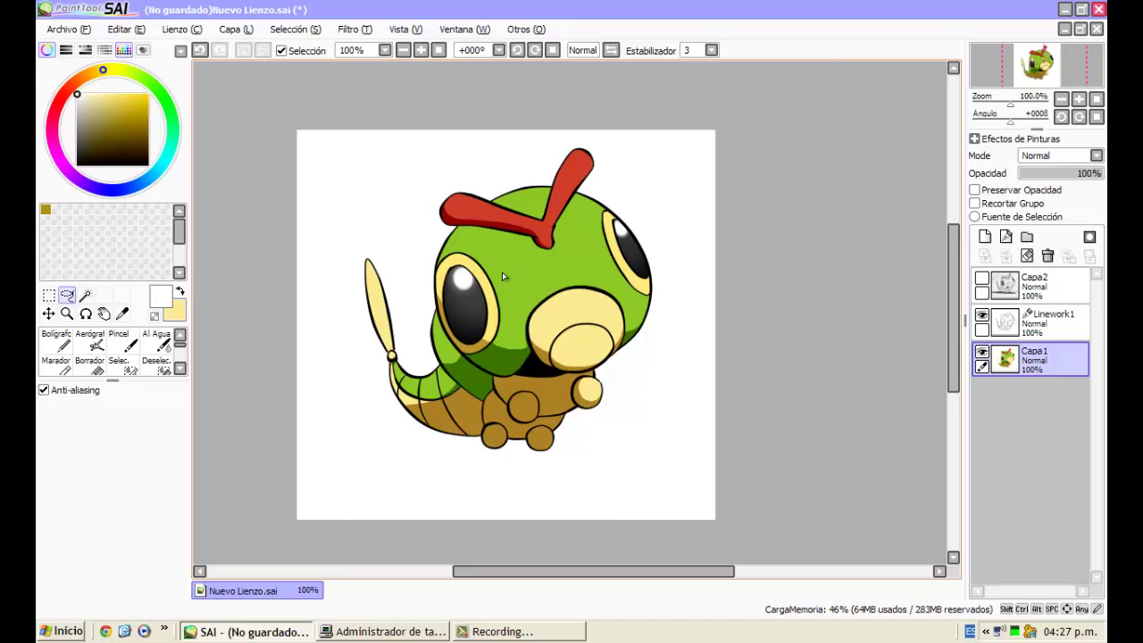
scroll(502, 273, "up", 1)
scroll(514, 268, "down", 3)
scroll(527, 265, "up", 1)
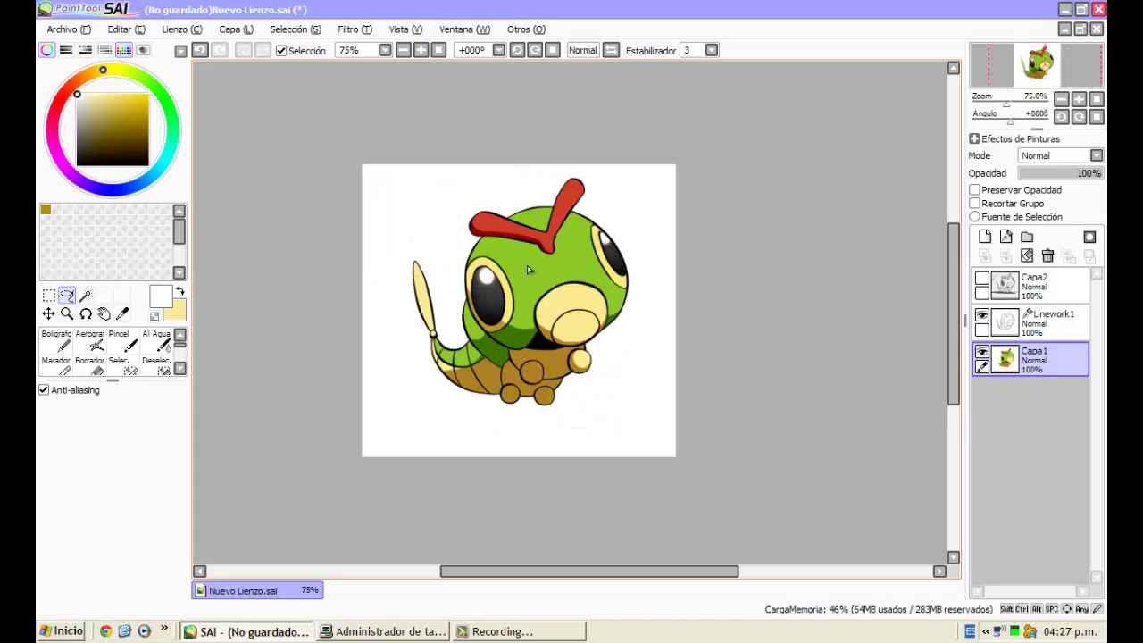
scroll(566, 265, "up", 3)
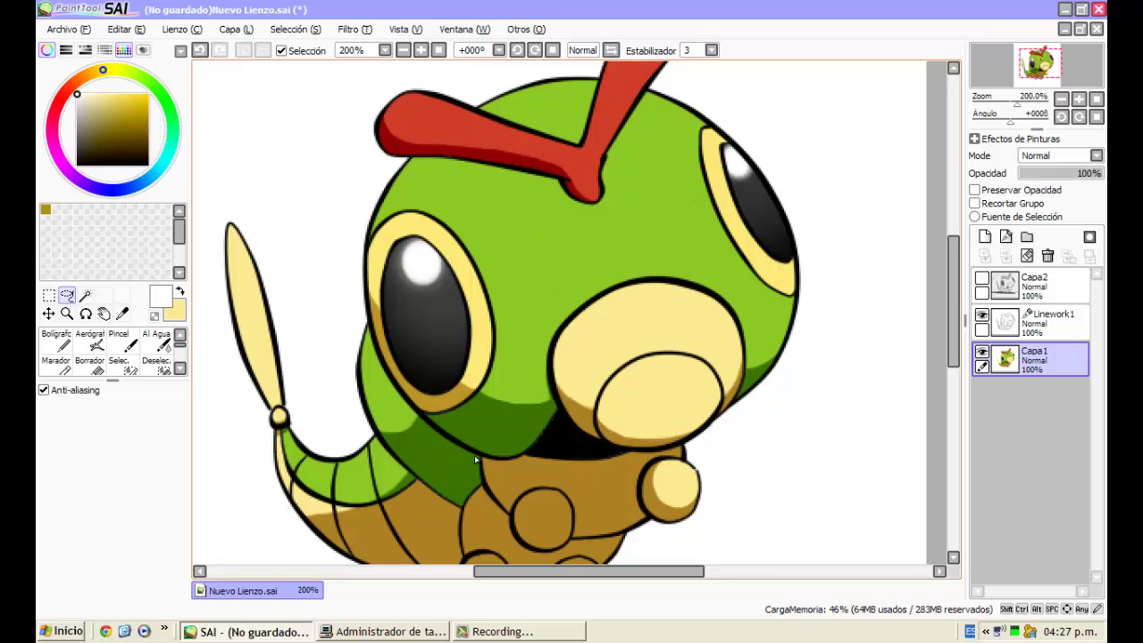
scroll(679, 319, "down", 1)
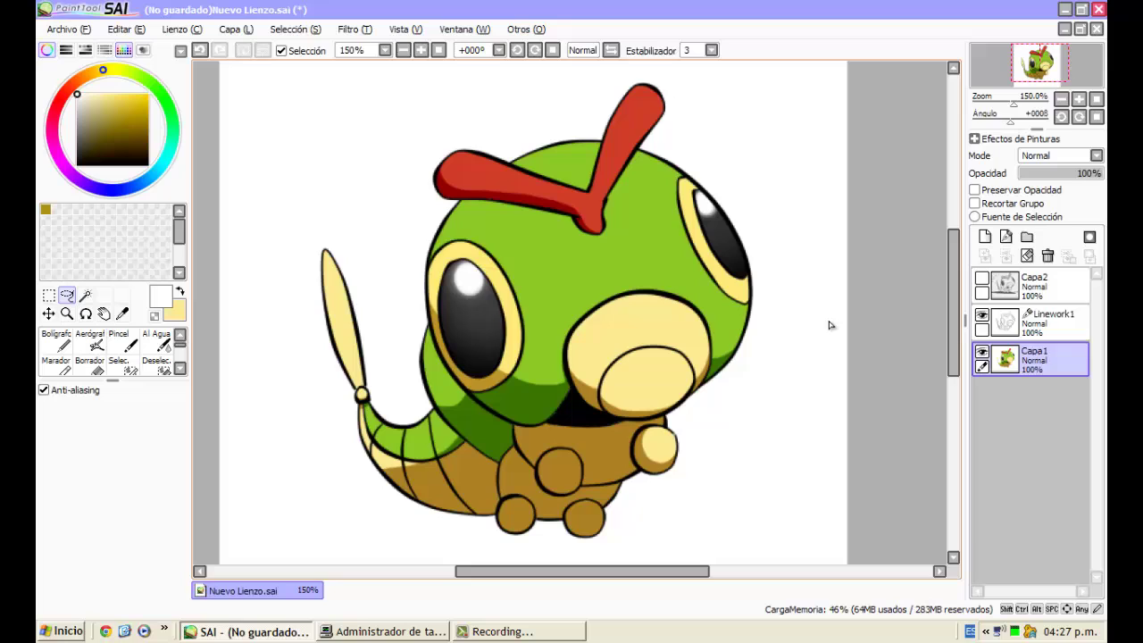
Toggle the visibility of the Linework1 layer off and on to compare the drawing with and without its outlines
left_click(984, 317)
left_click(984, 317)
left_click(983, 318)
left_click(984, 317)
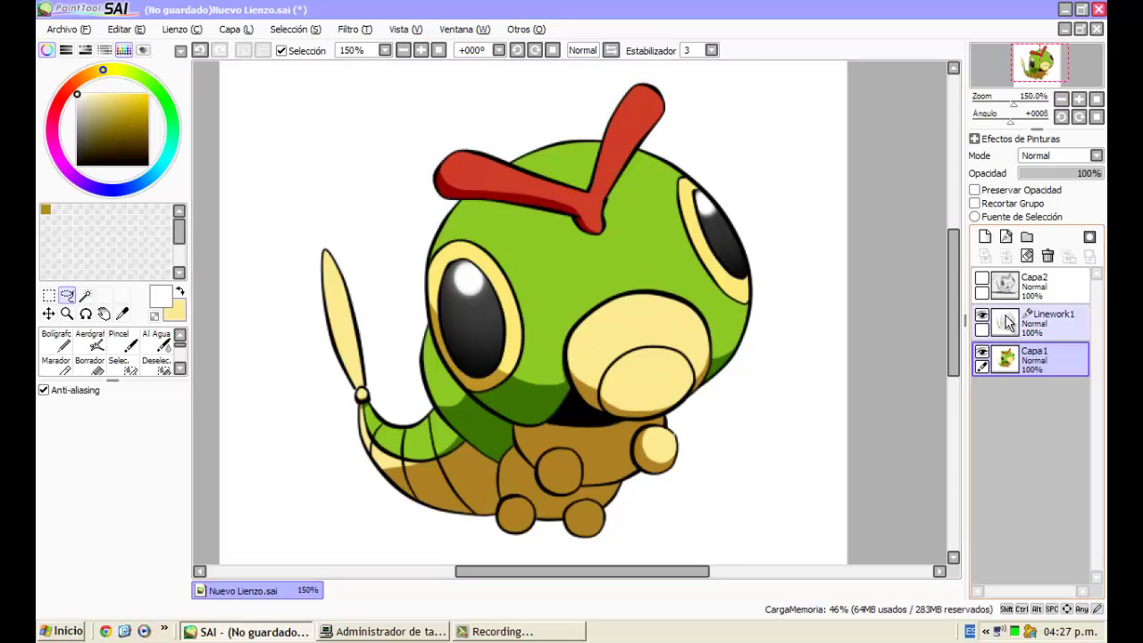
Switch between the Capa1 and Linework1 layers, leaving Linework1 active
left_click(1012, 324)
left_click(1023, 357)
left_click(1029, 327)
left_click(1024, 368)
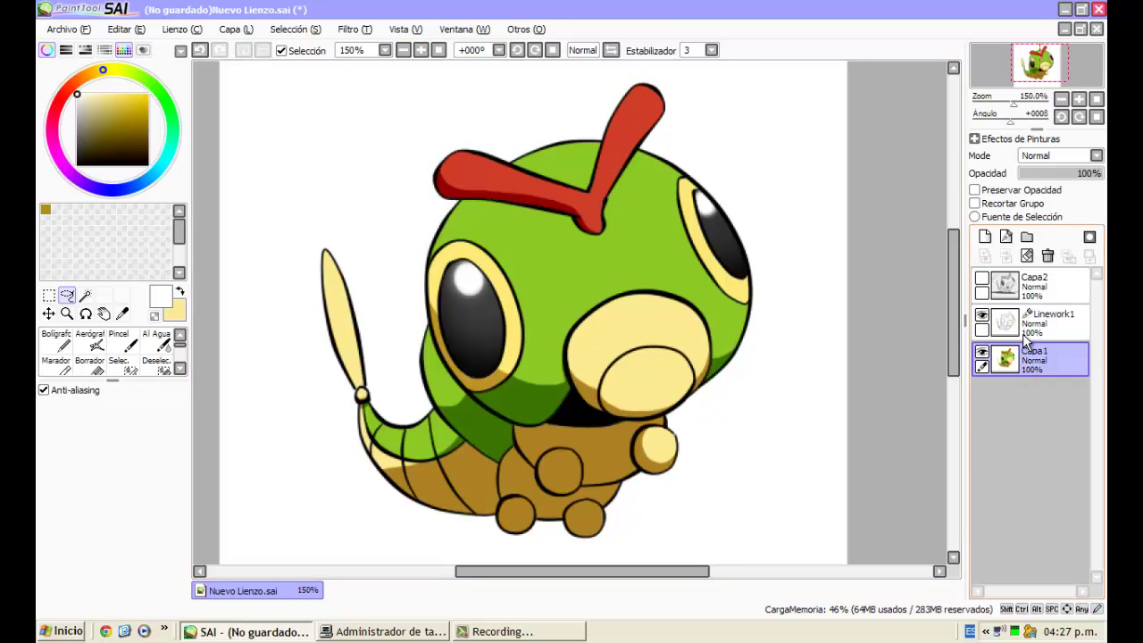
left_click(1008, 334)
left_click(1009, 357)
left_click(1008, 332)
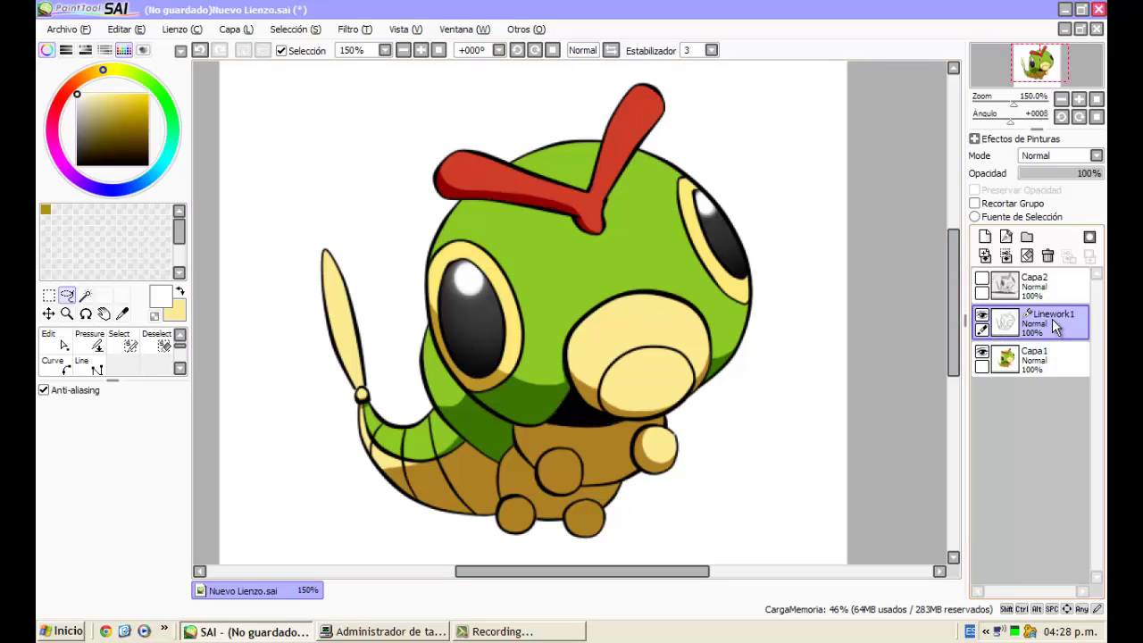
Recolour the head's outline with the Color tool, using a very dark green based on the green sampled from the head's shadow
scroll(143, 350, "up", 1)
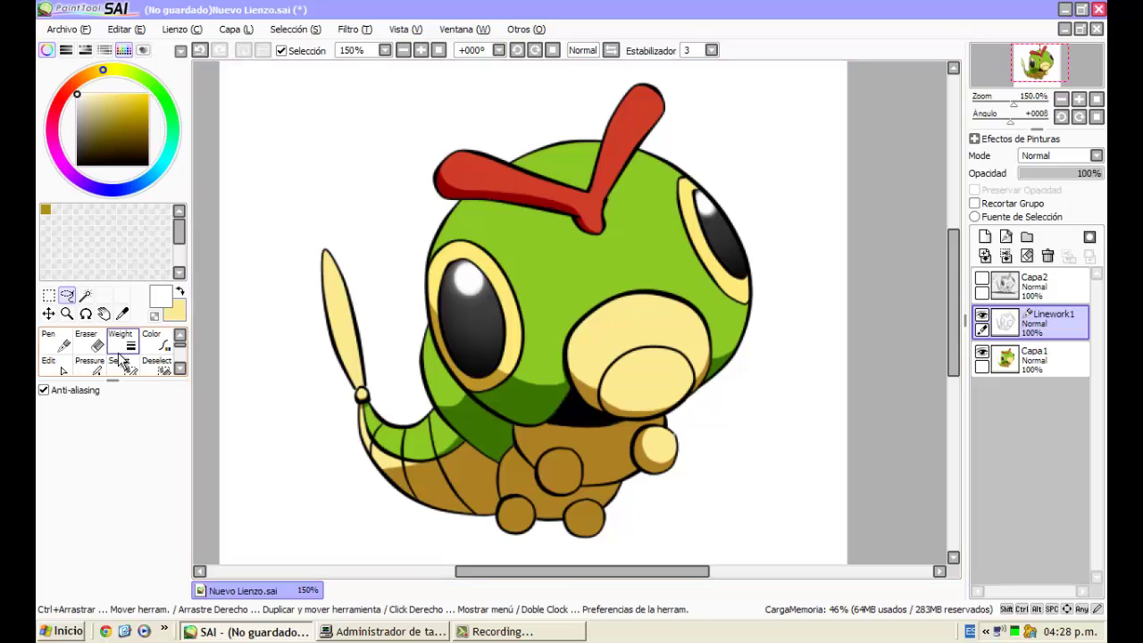
left_click(152, 346)
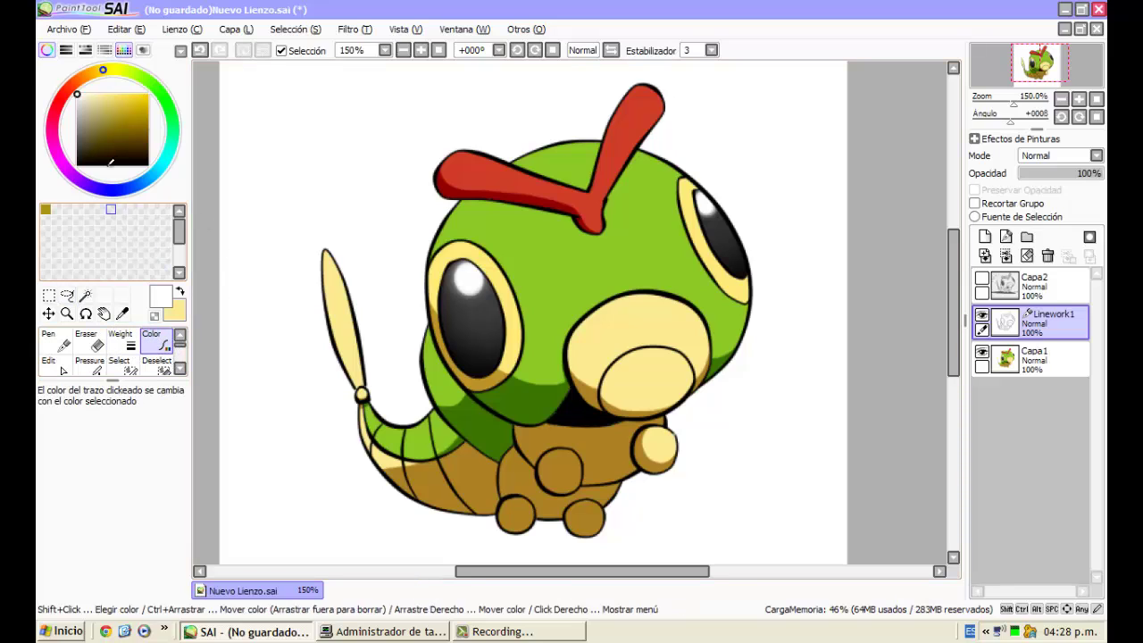
left_click_drag(141, 76, 154, 87)
left_click(123, 313)
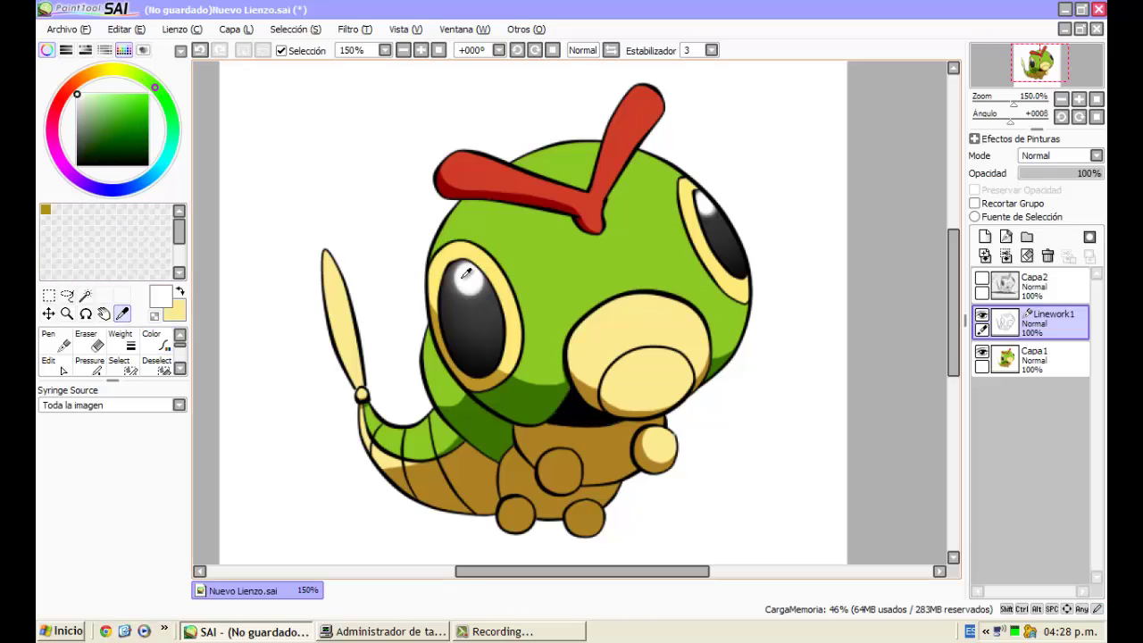
left_click(540, 386)
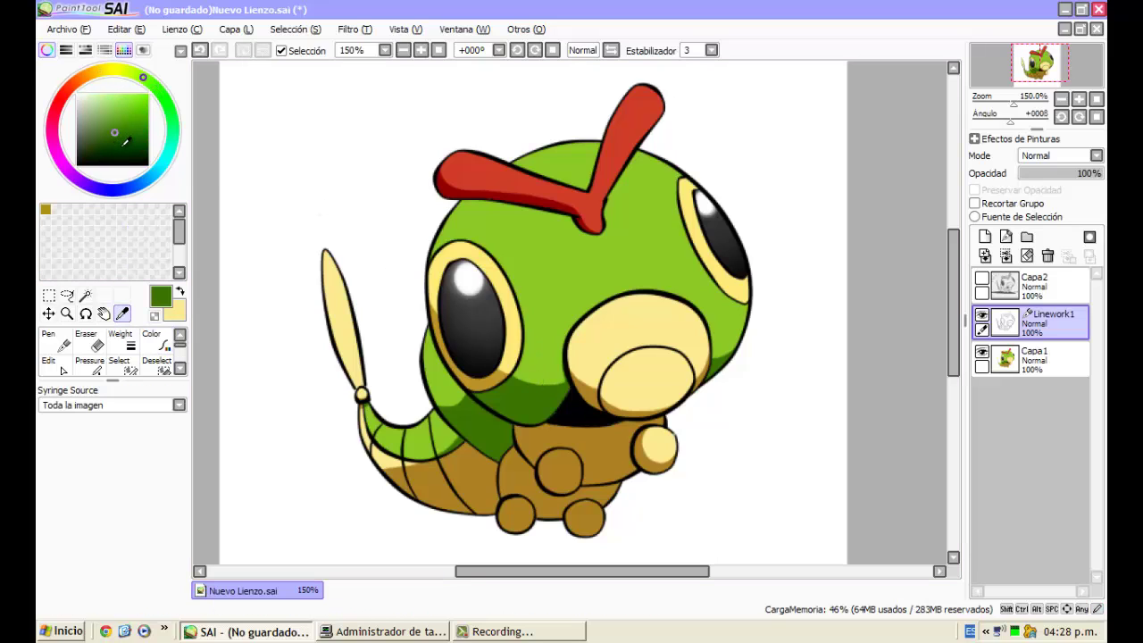
left_click(122, 145)
left_click(151, 340)
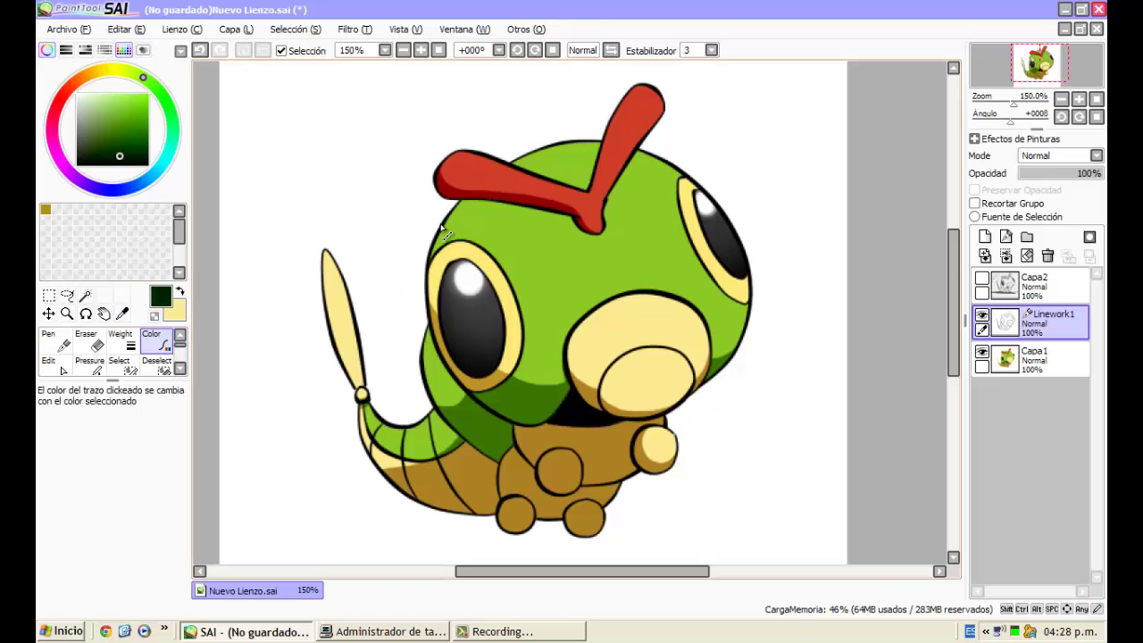
left_click(442, 230)
scroll(444, 230, "up", 4)
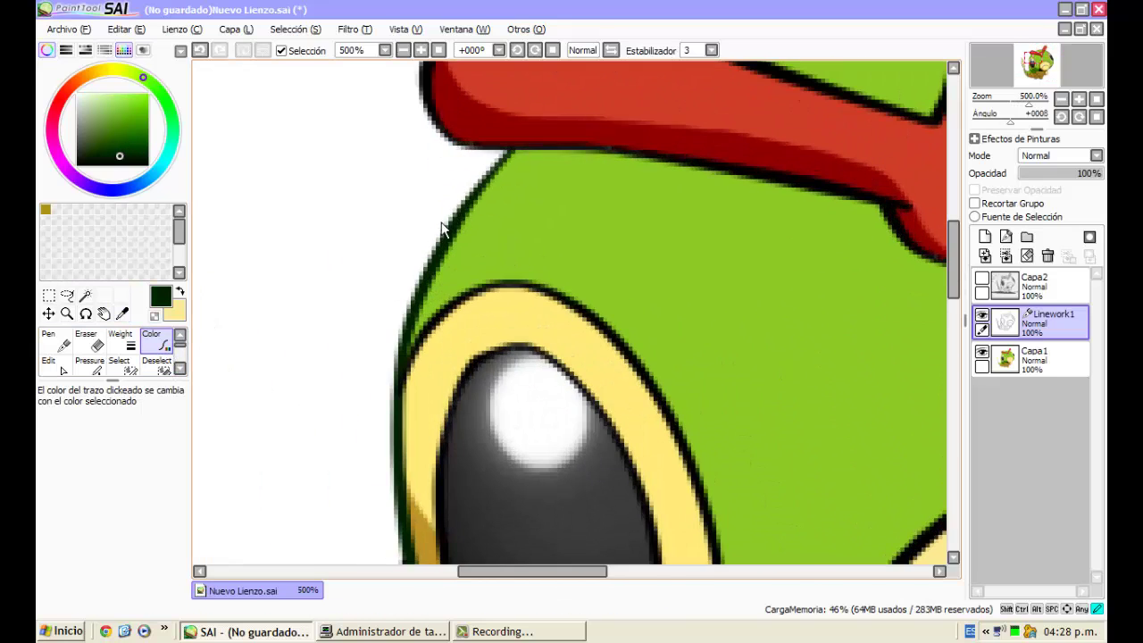
scroll(444, 230, "down", 3)
scroll(527, 457, "up", 3)
scroll(659, 312, "down", 3)
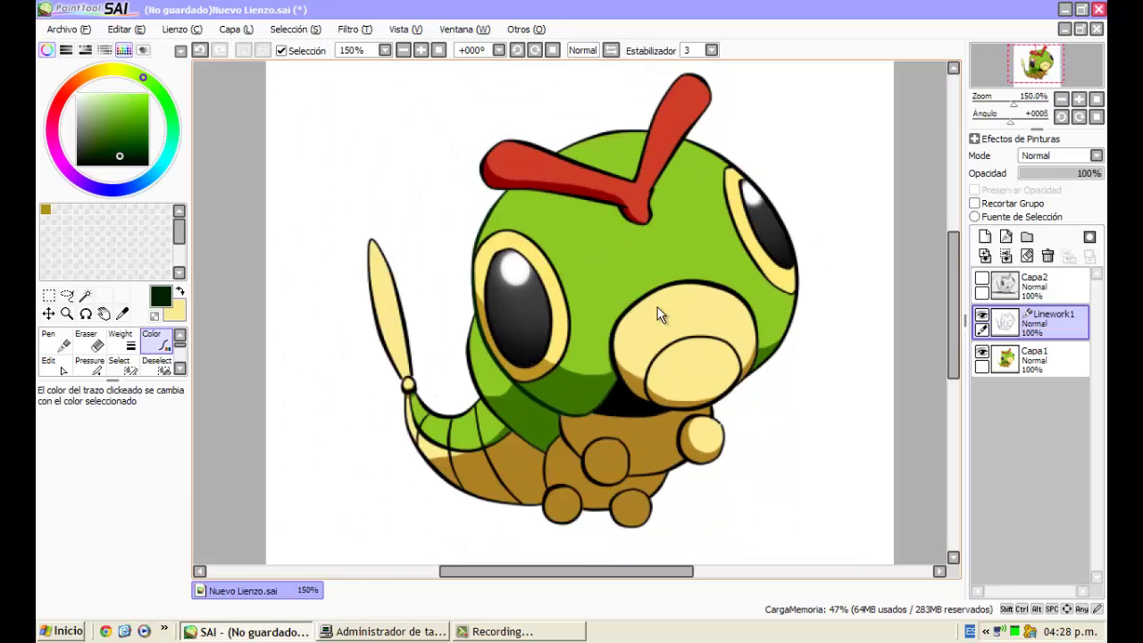
Recolour the outlines of the head, the snout and the inner snout oval a brighter green
scroll(717, 325, "up", 2)
scroll(706, 339, "down", 2)
scroll(651, 234, "up", 2)
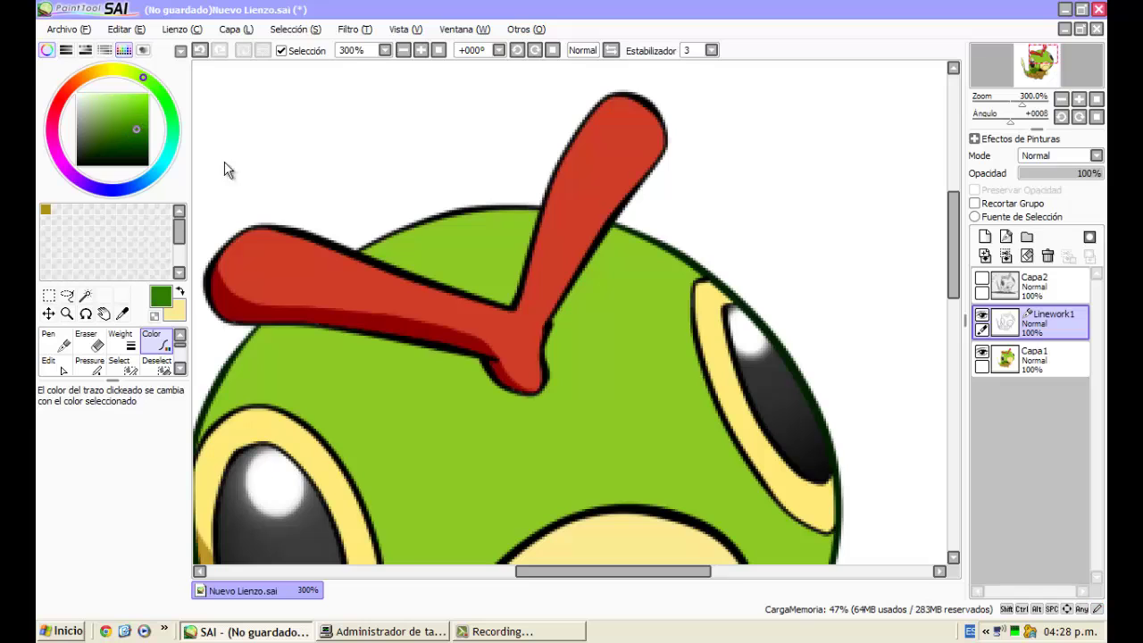
scroll(658, 247, "down", 2)
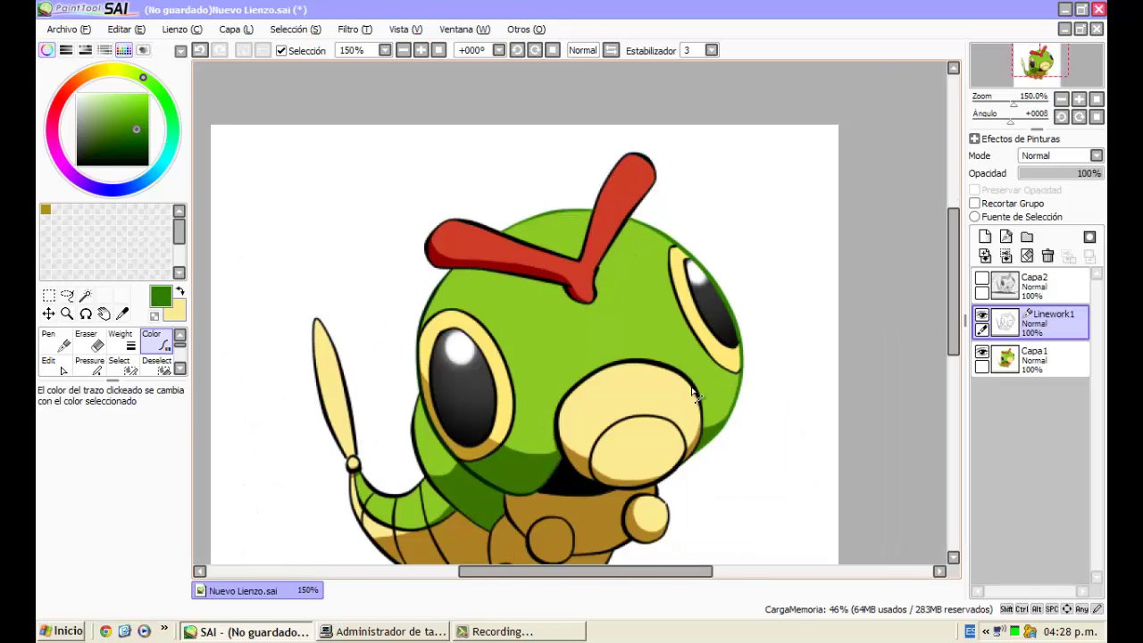
scroll(695, 393, "up", 2)
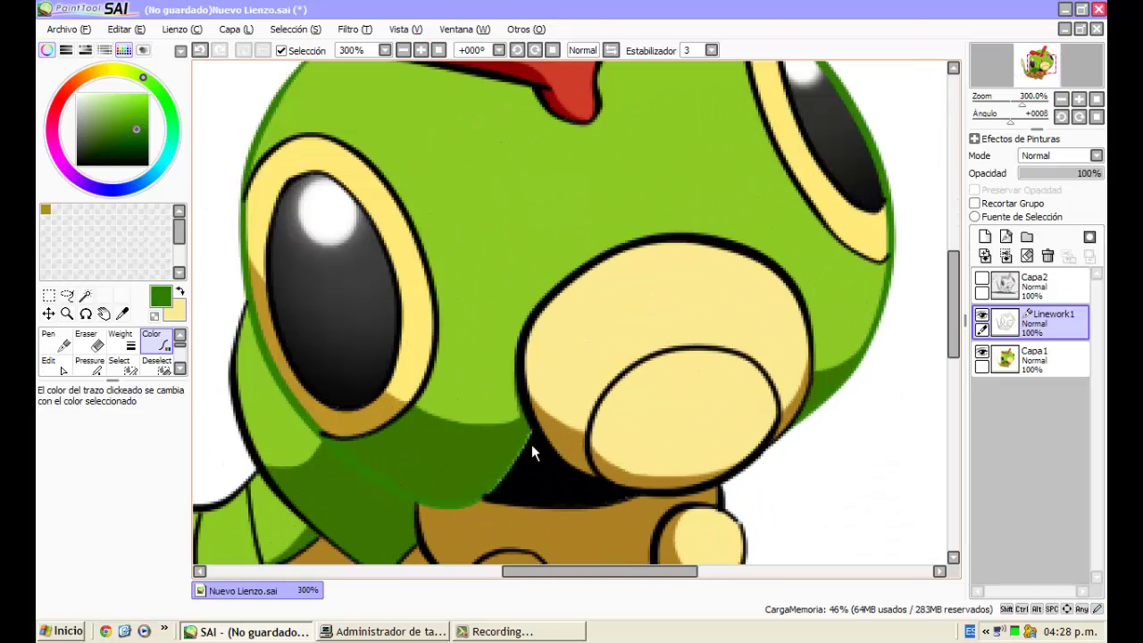
scroll(532, 444, "down", 2)
left_click(559, 355)
left_click(604, 386)
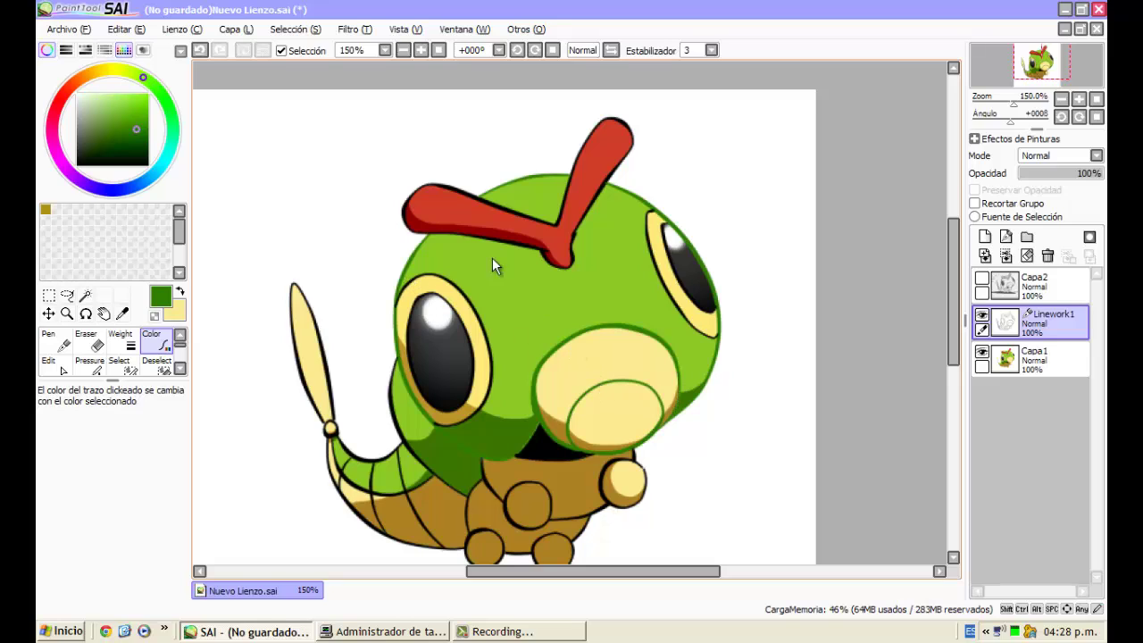
Recolour the outlines of the inner snout oval, the snout and the right eye a dark golden yellow
left_click(105, 70)
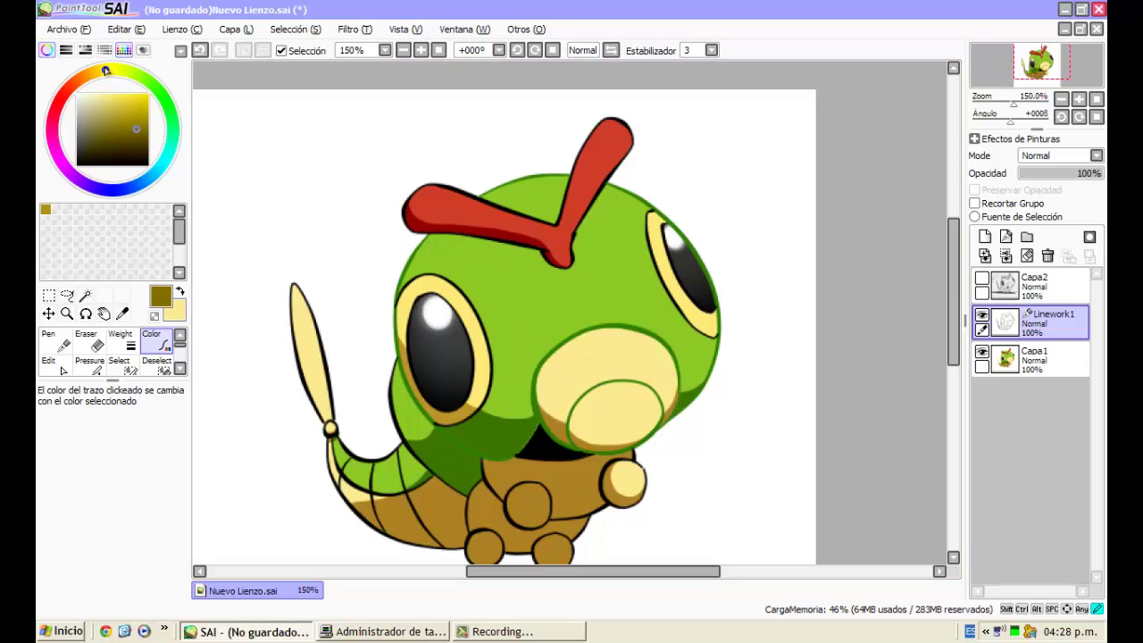
left_click(594, 394)
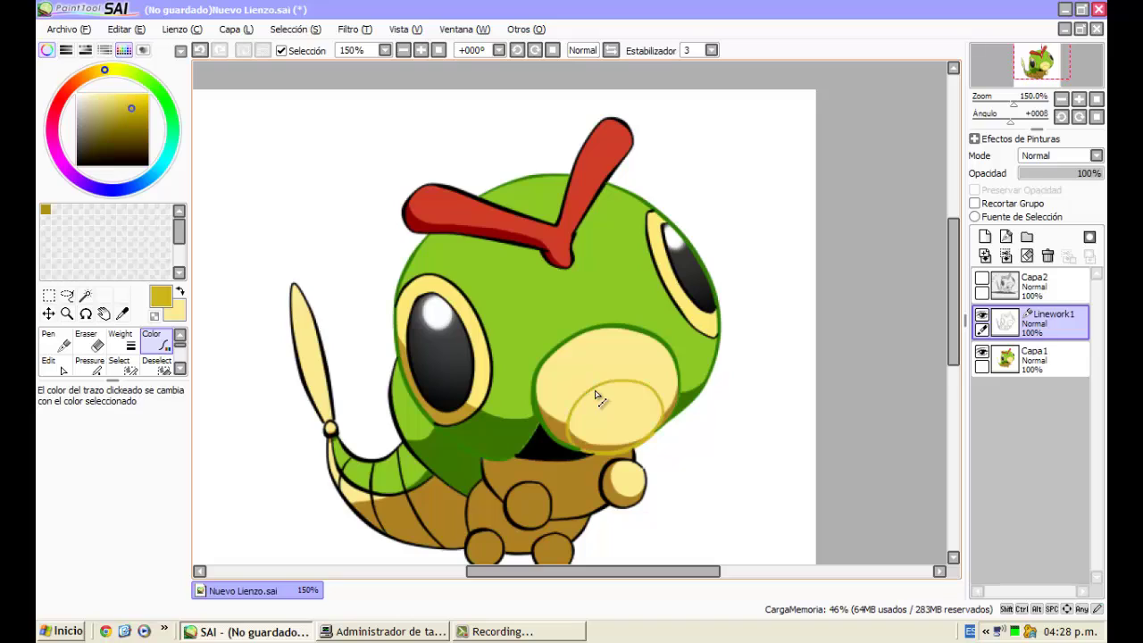
left_click(594, 330)
left_click(675, 299)
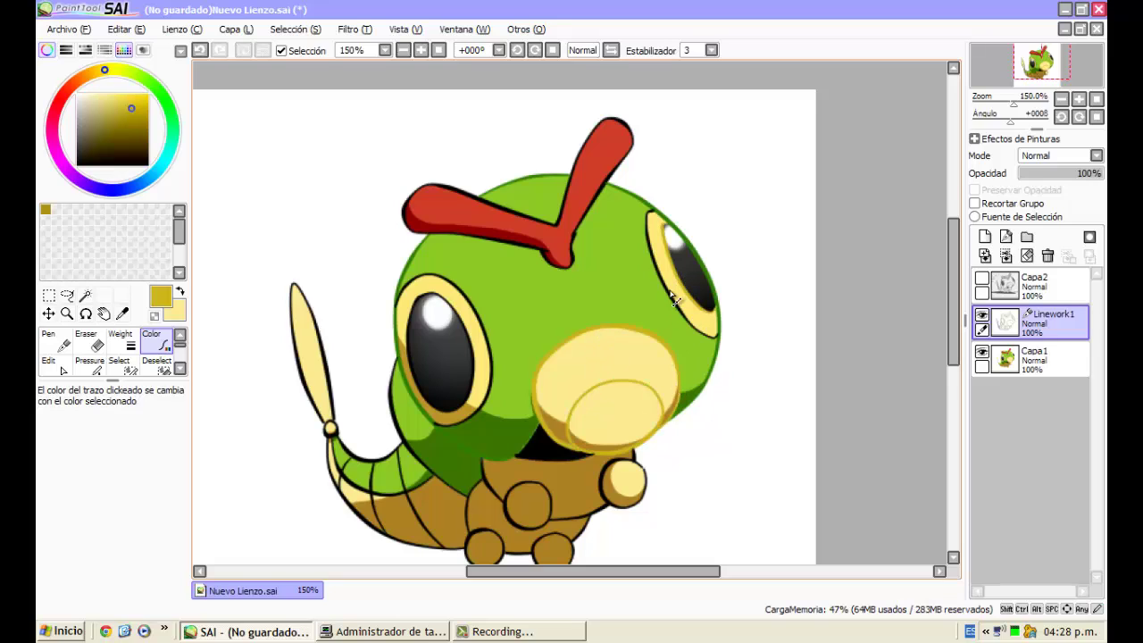
Recolour the outlines of the snout, its inner oval and the head black
left_click_drag(86, 138, 77, 164)
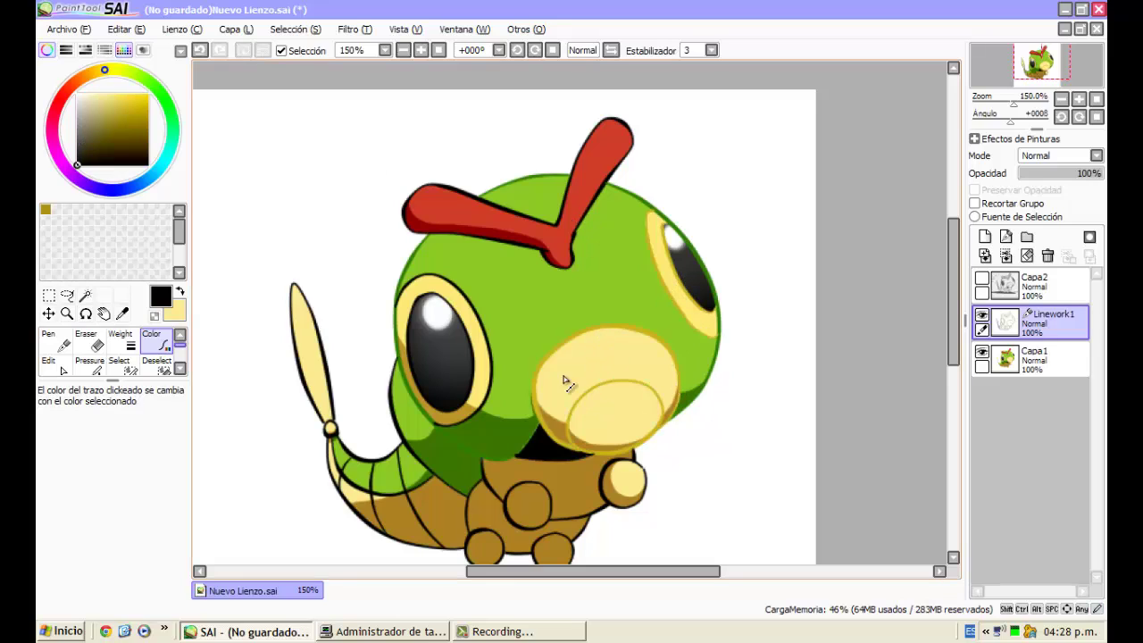
left_click(618, 332)
left_click(663, 407)
left_click(685, 414)
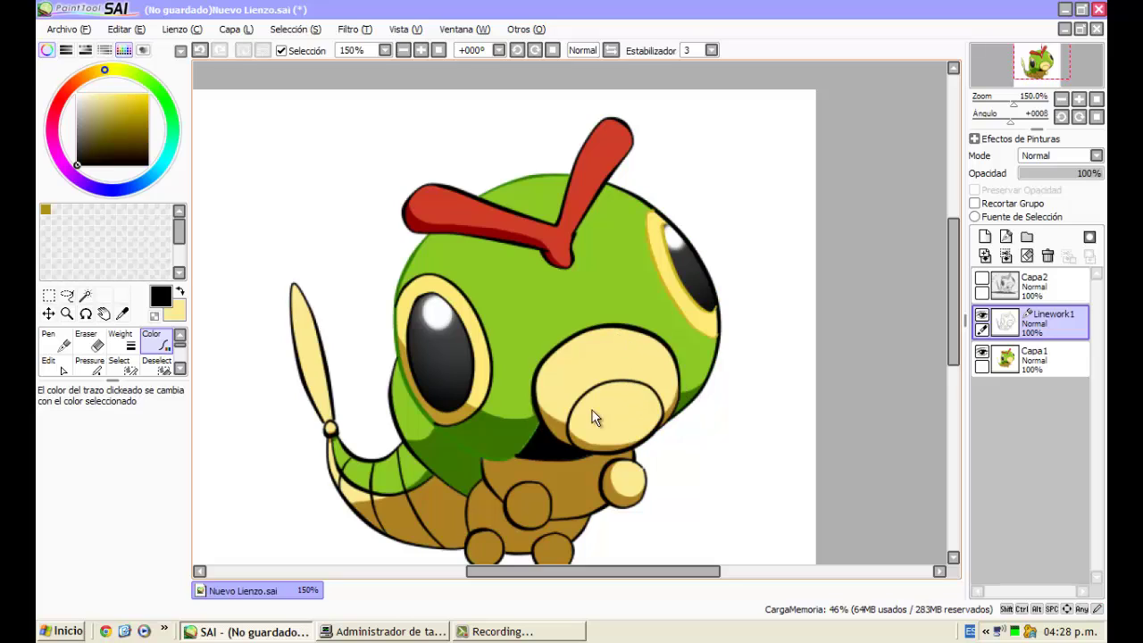
left_click(520, 449)
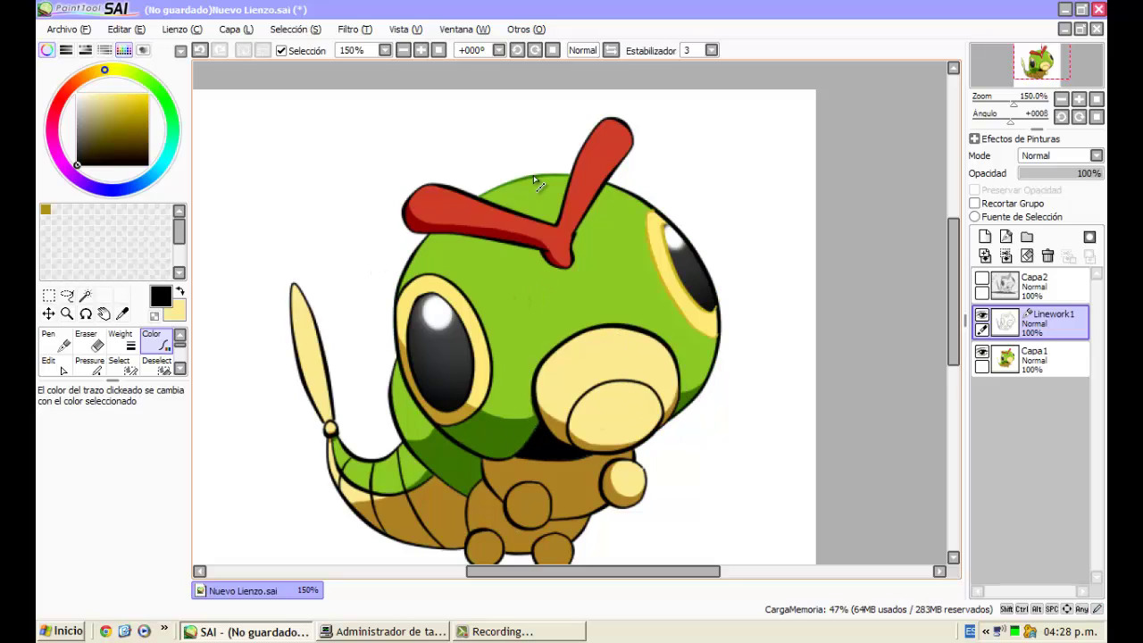
Thicken the outlines of the head, snout, inner snout oval and right eye with the Weight tool at size 16 and density 100
left_click(120, 340)
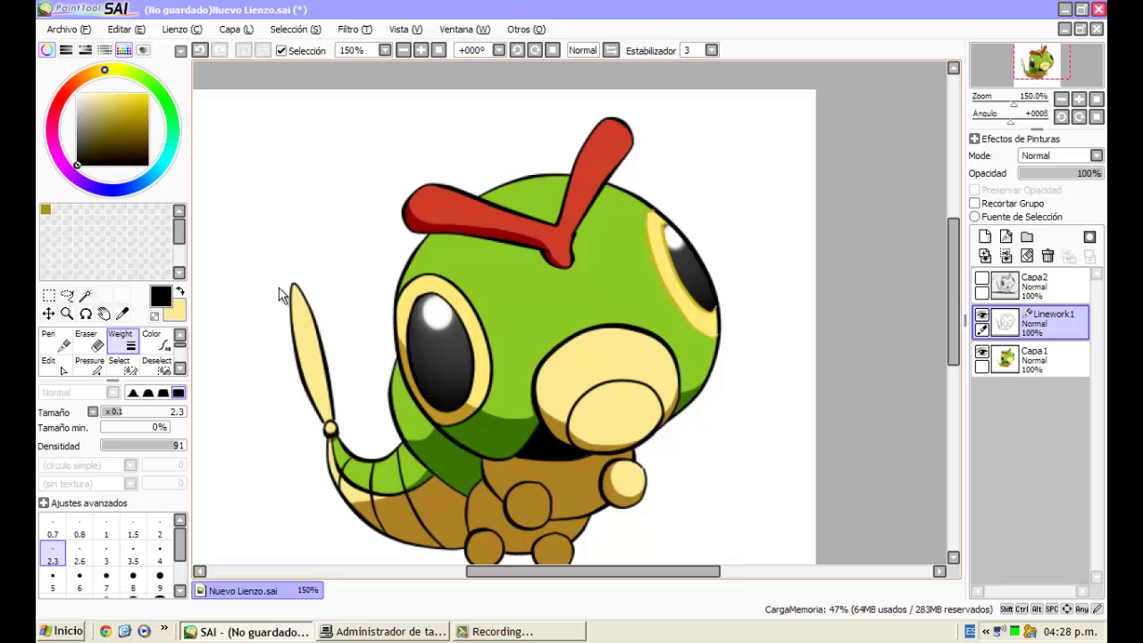
scroll(429, 225, "up", 2)
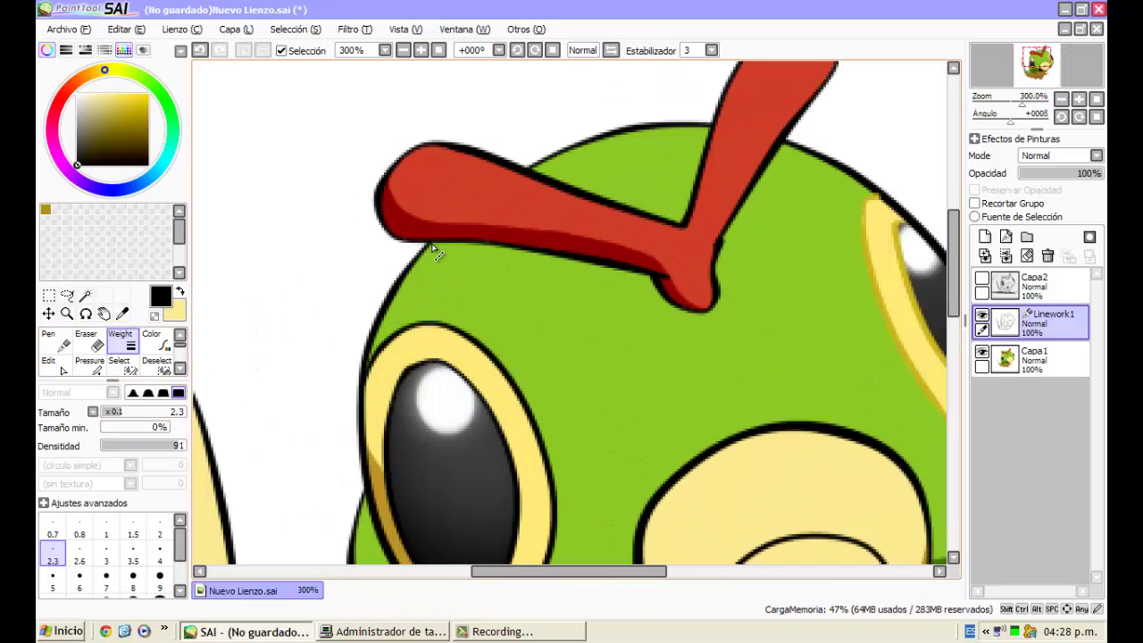
scroll(567, 199, "down", 2)
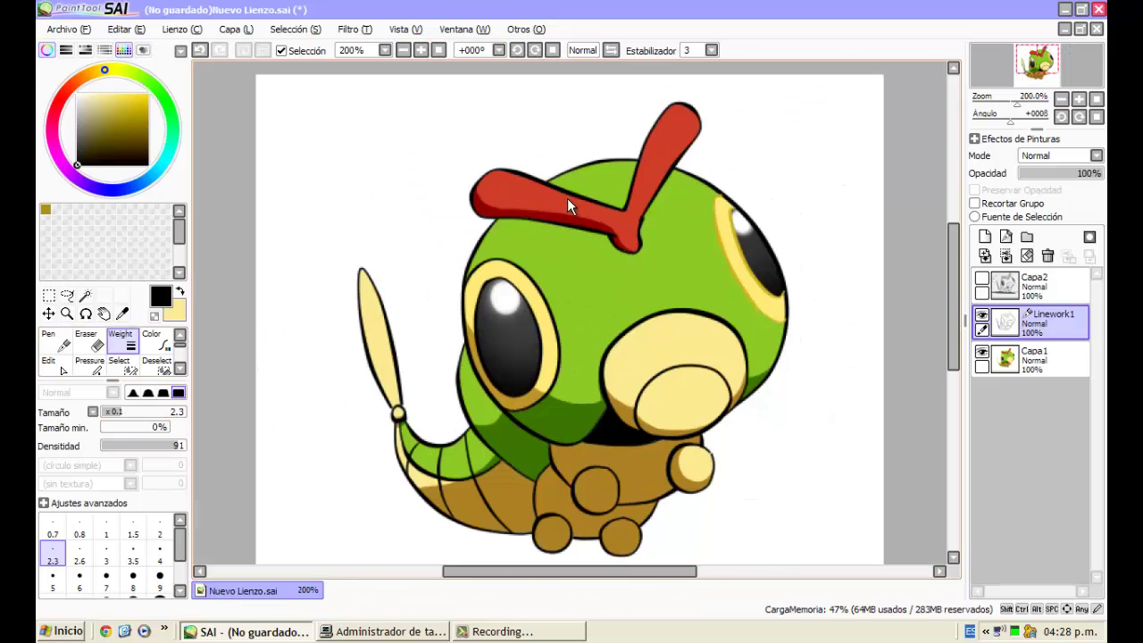
scroll(132, 561, "down", 2)
left_click(133, 553)
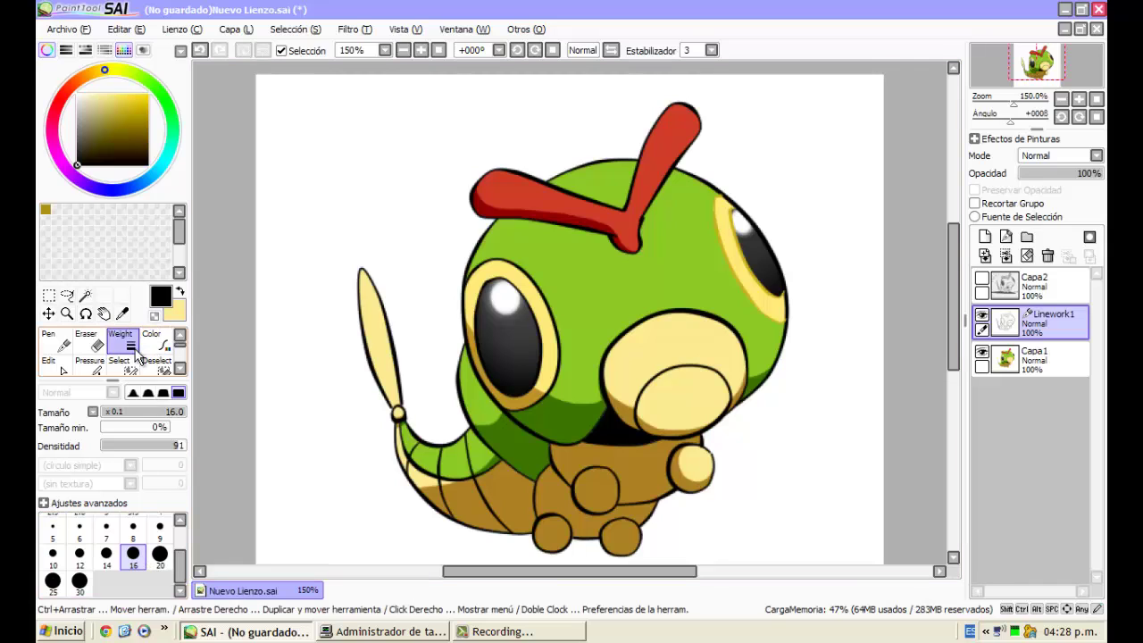
left_click_drag(179, 448, 190, 447)
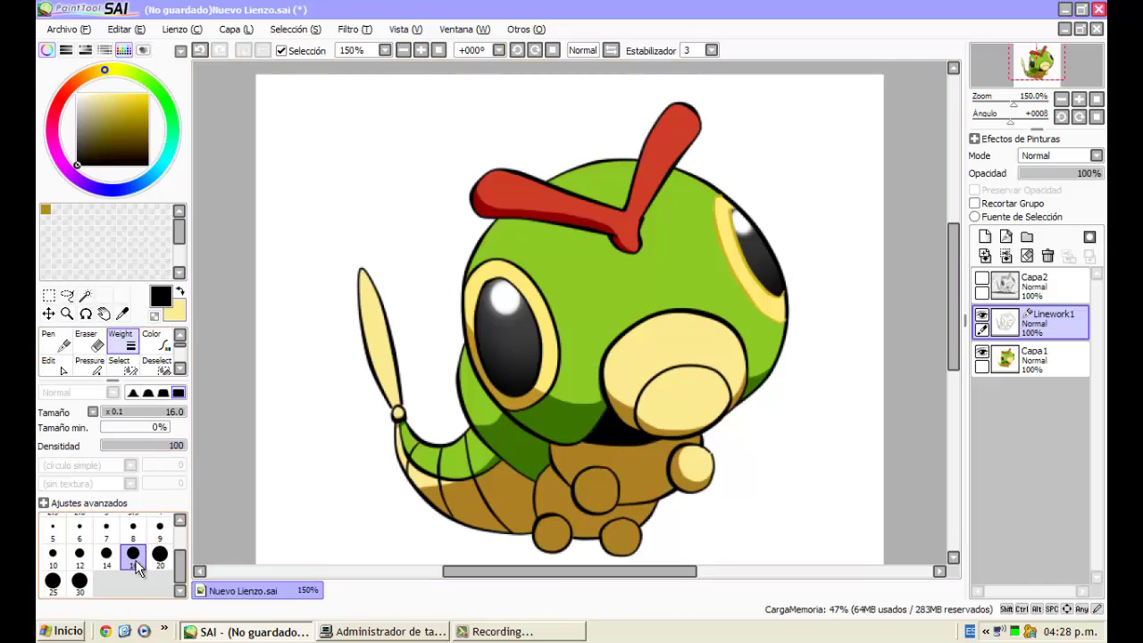
left_click(479, 242)
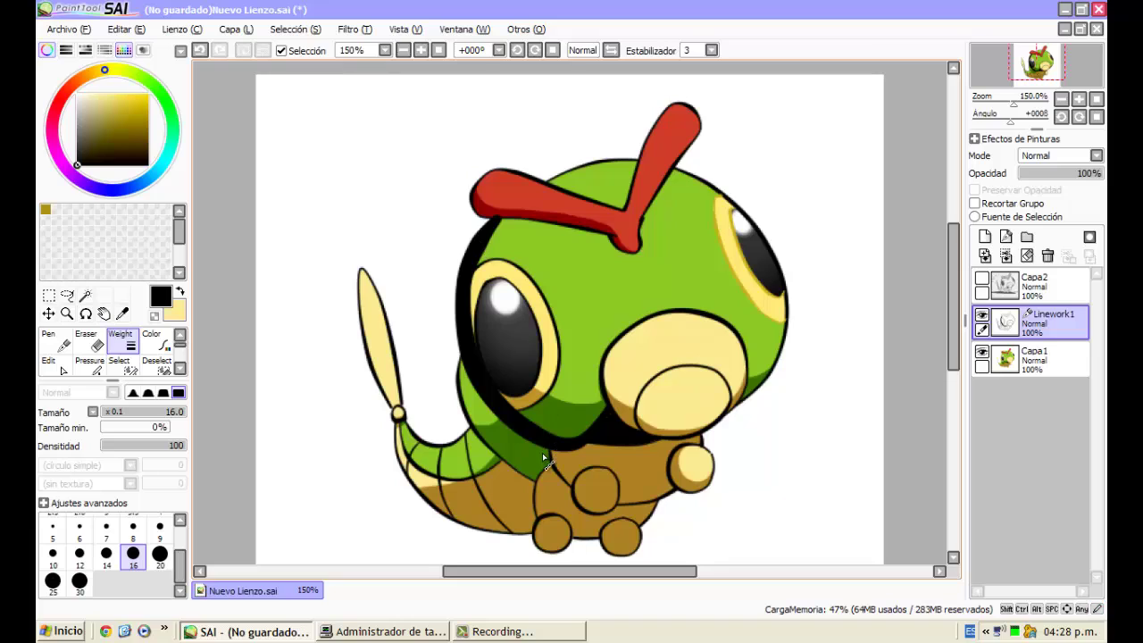
left_click(650, 354)
left_click(696, 377)
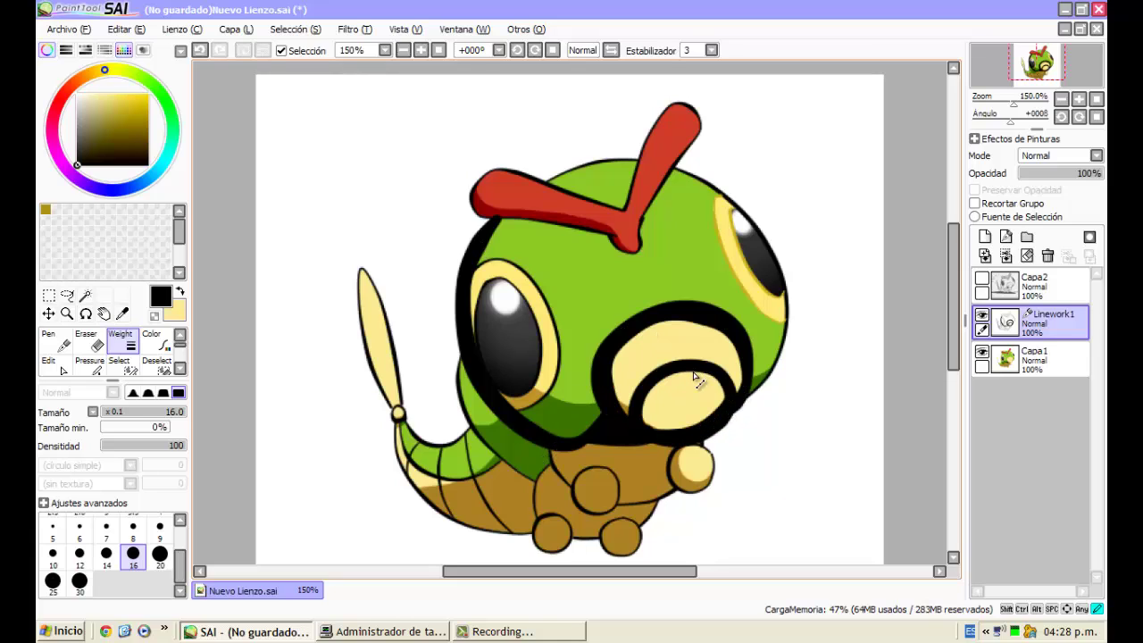
left_click(784, 308)
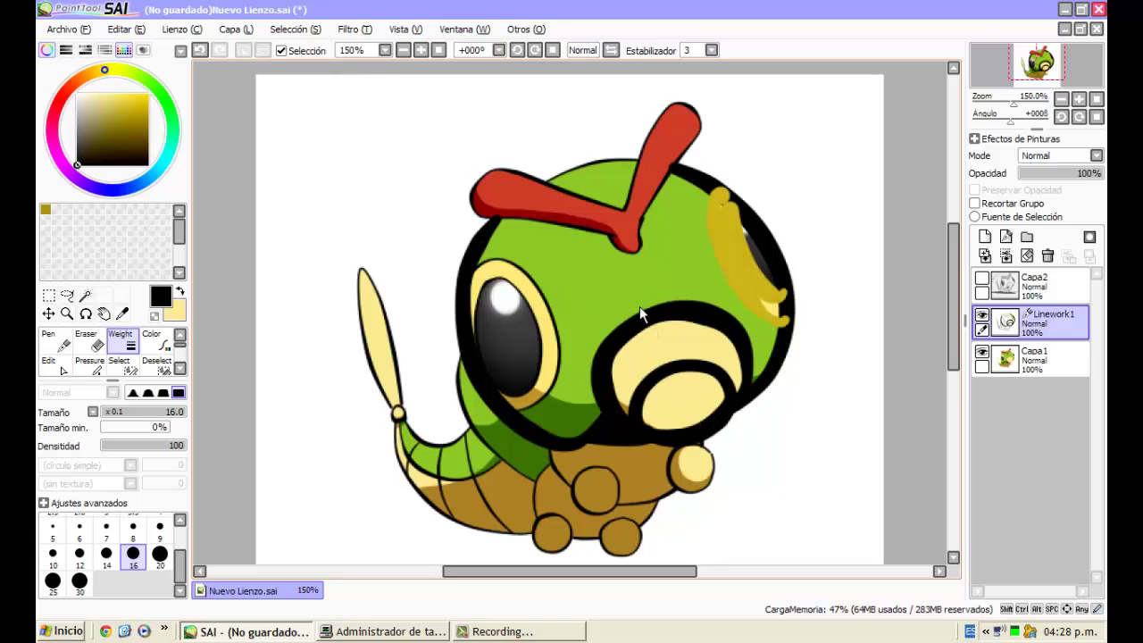
Recolour the right eye's outline black, and thin the outlines of the head, snout, inner snout oval and right eye with Weight size 4
left_click(152, 341)
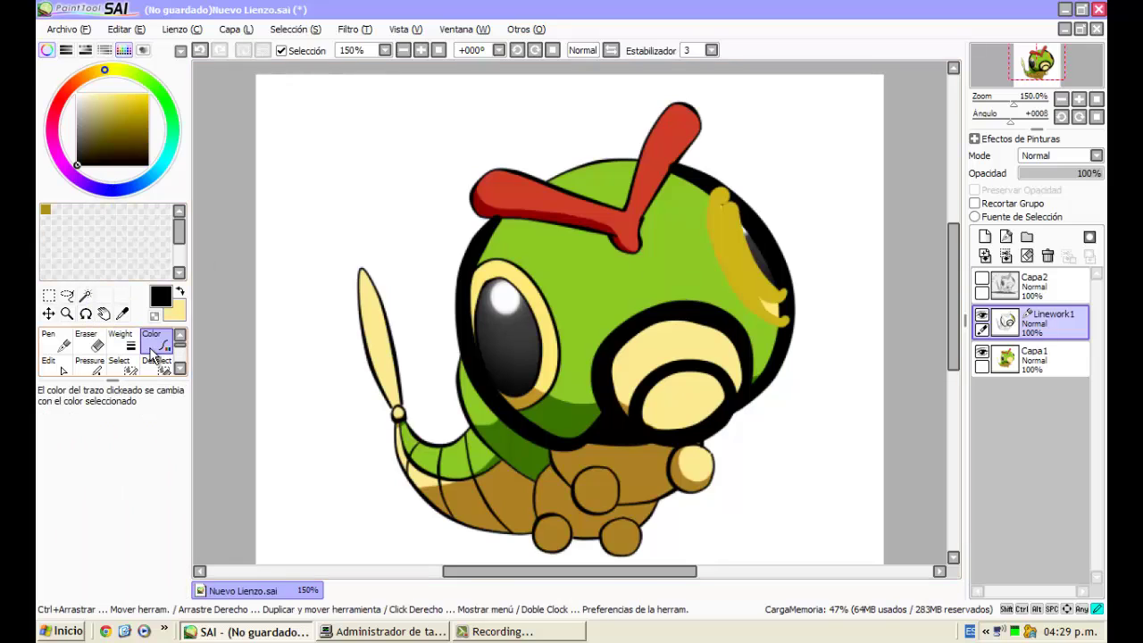
left_click(746, 267)
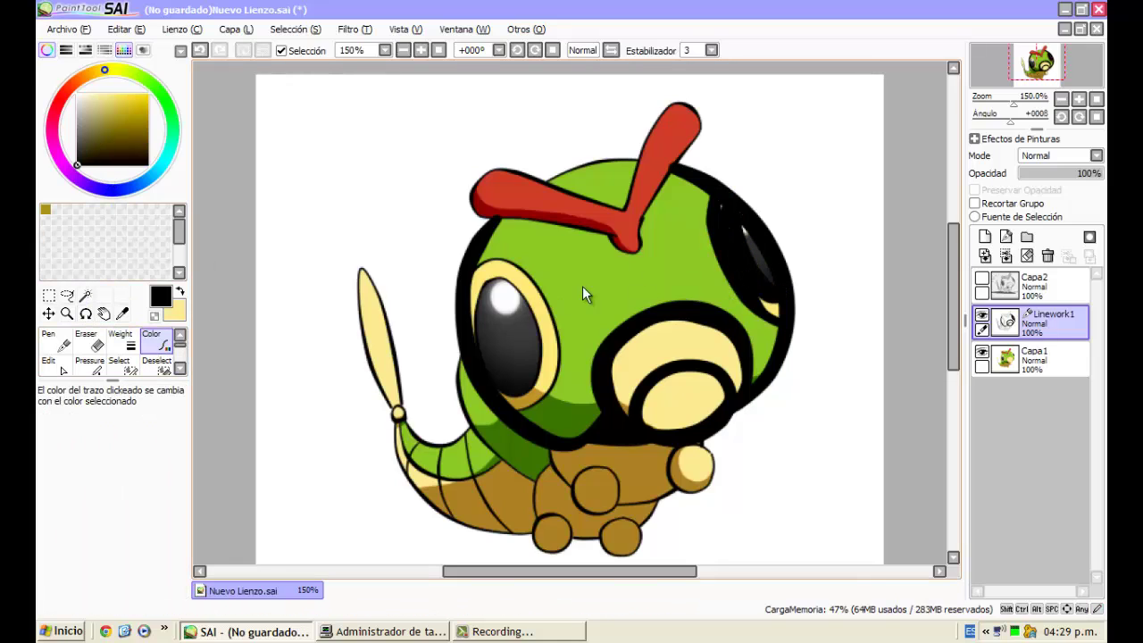
left_click(119, 341)
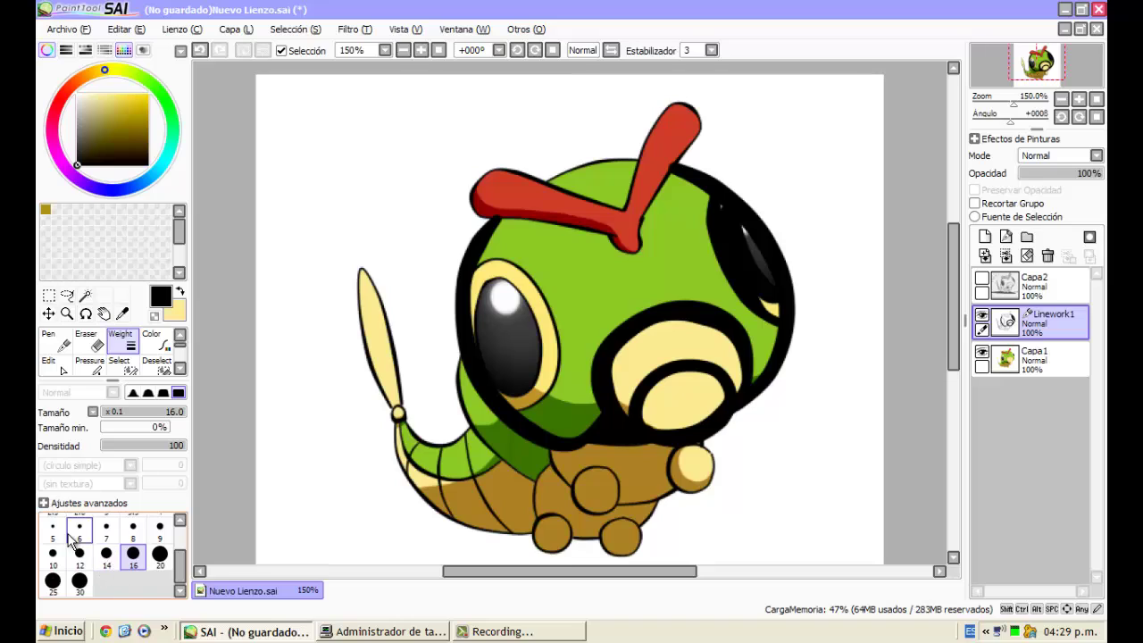
scroll(156, 553, "up", 1)
left_click(160, 527)
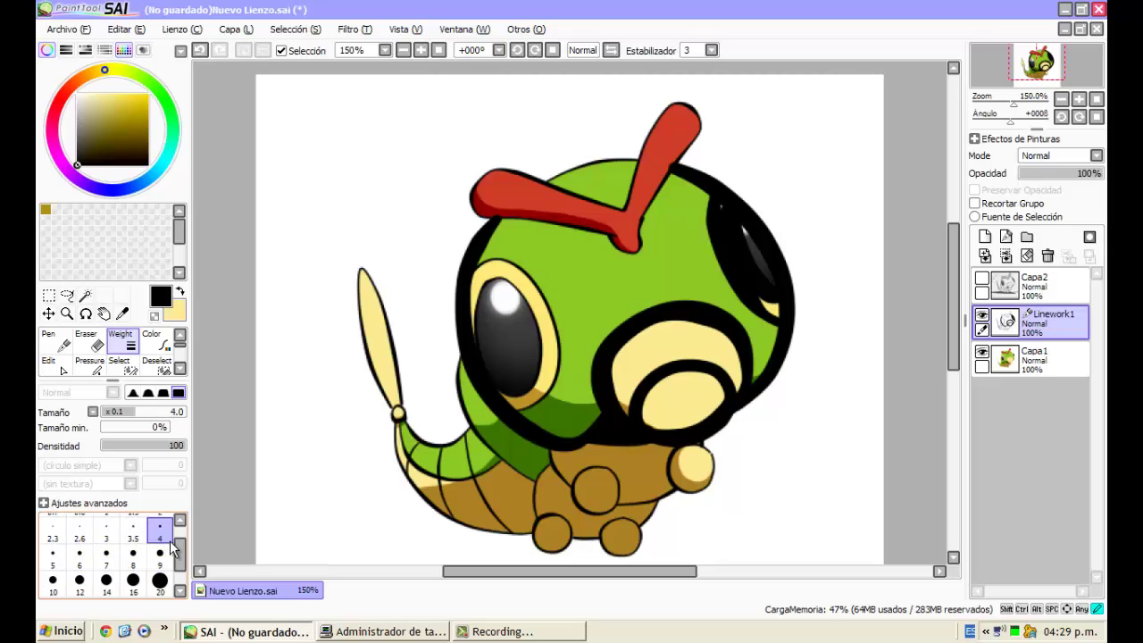
left_click(529, 434)
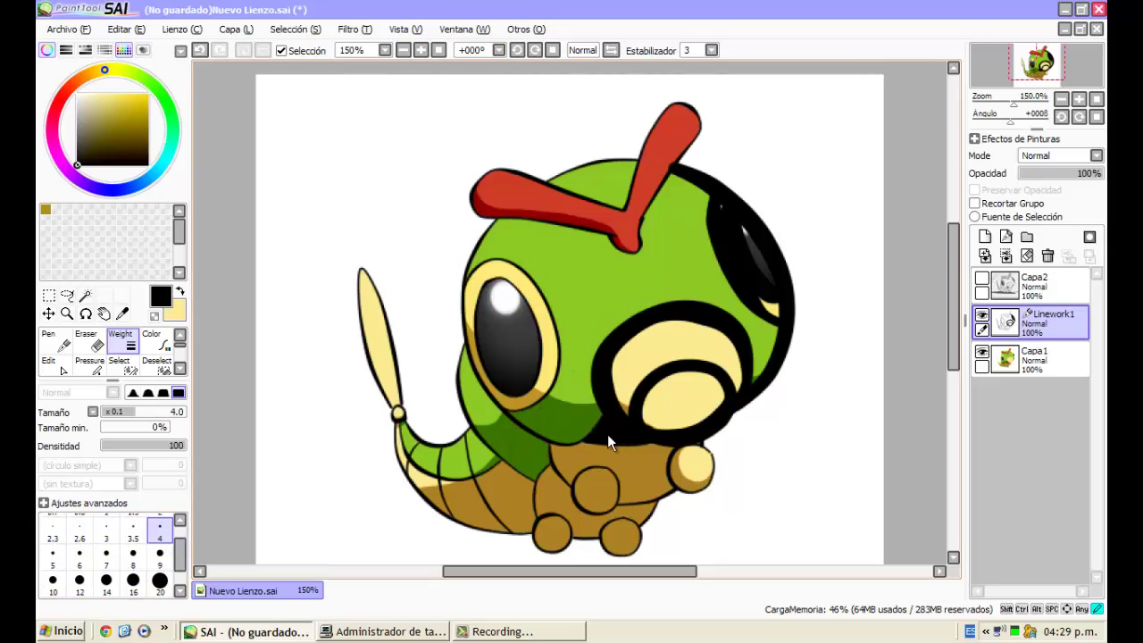
left_click(643, 435)
left_click(613, 383)
left_click(753, 260)
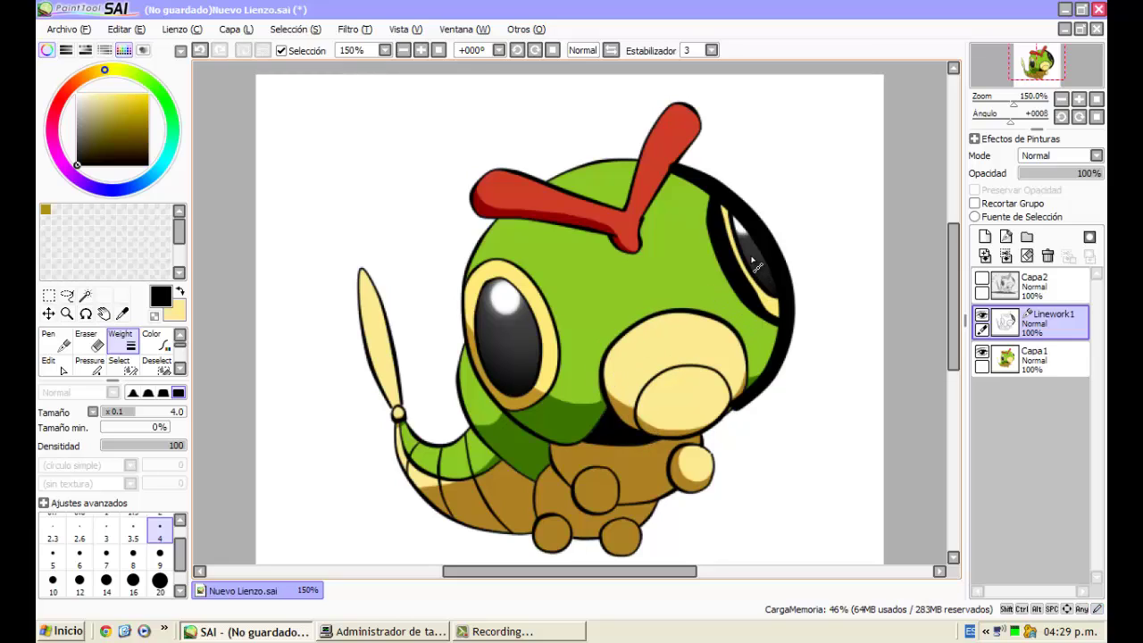
left_click(783, 288)
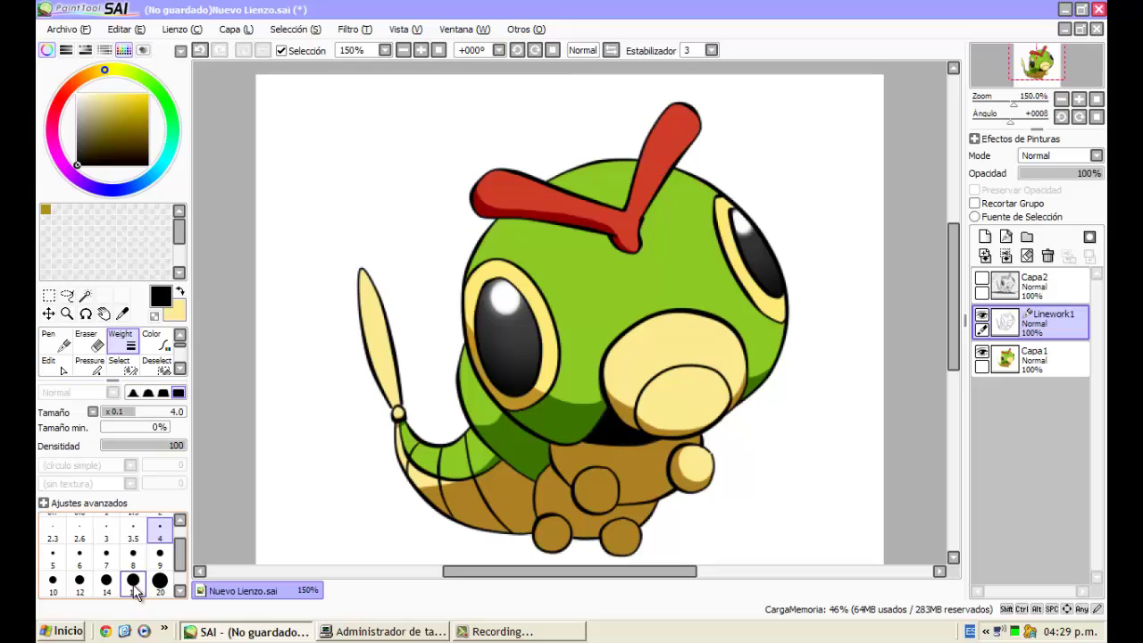
Set the Weight density to 44 and apply it to the head's left and lower outlines, the left eye and the snout
scroll(134, 593, "down", 1)
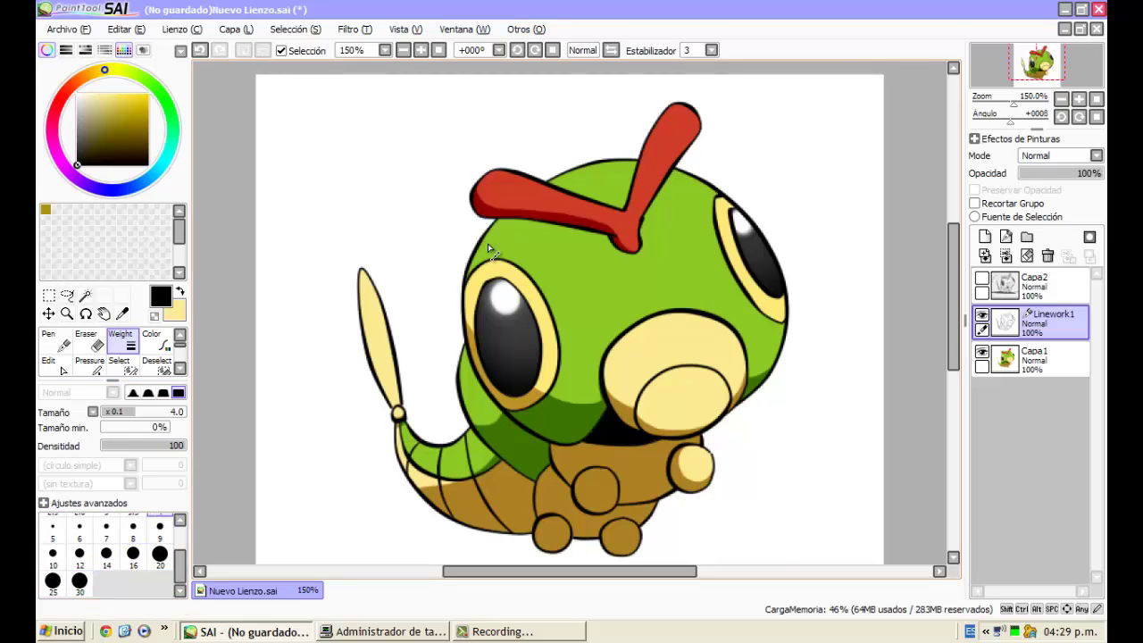
scroll(487, 234, "up", 3)
scroll(420, 320, "down", 2)
scroll(420, 317, "down", 1)
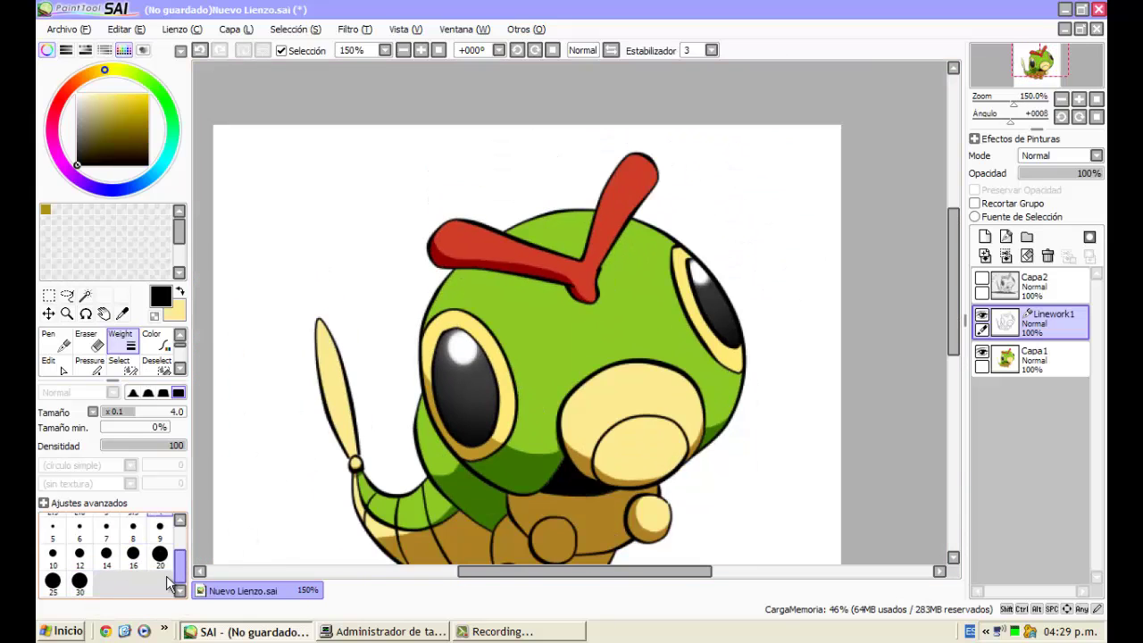
left_click(134, 447)
scroll(439, 306, "up", 2)
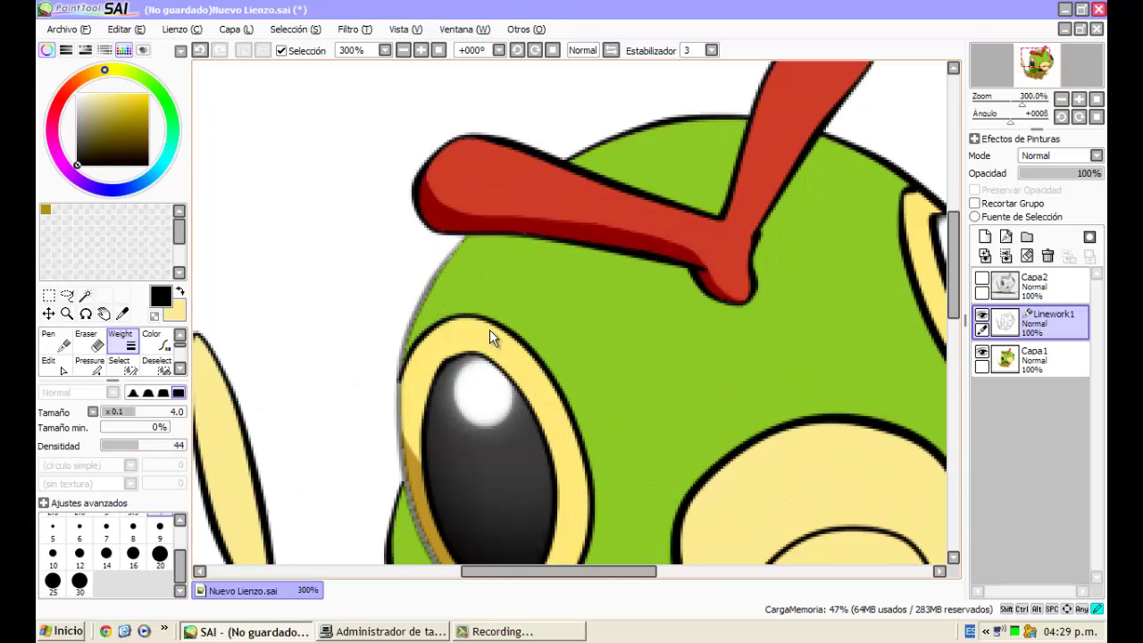
key("ctrl+z")
scroll(497, 370, "down", 2)
key("ctrl+z")
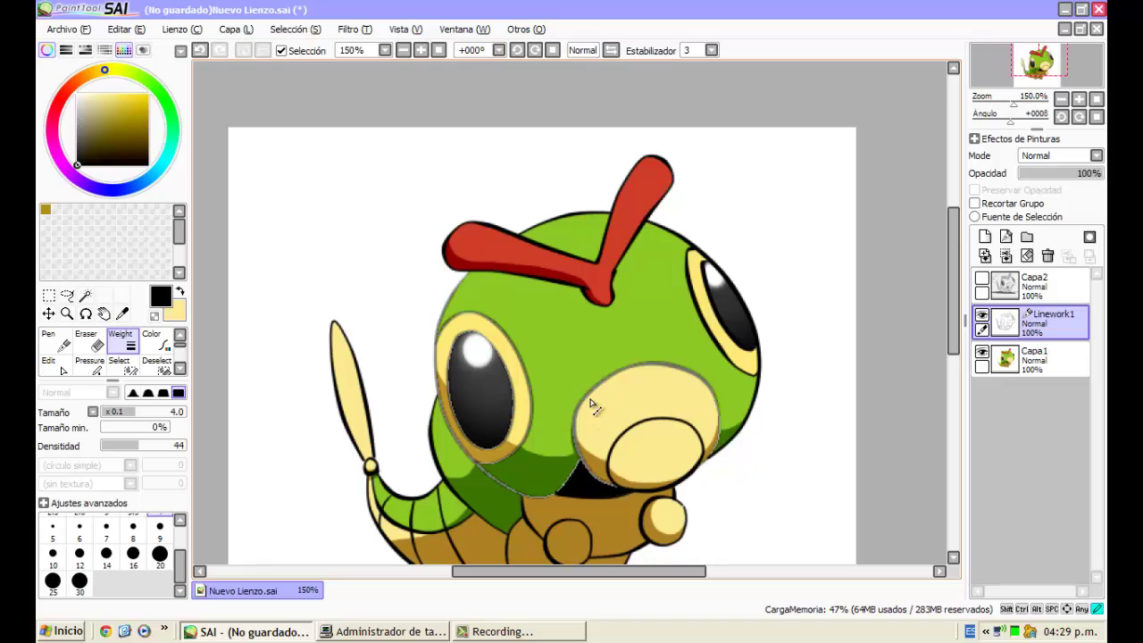
Apply the 44 density weight to the inner snout oval, the head's right and upper outlines, the right eye and both antennae
key("ctrl+z")
key("ctrl+z")
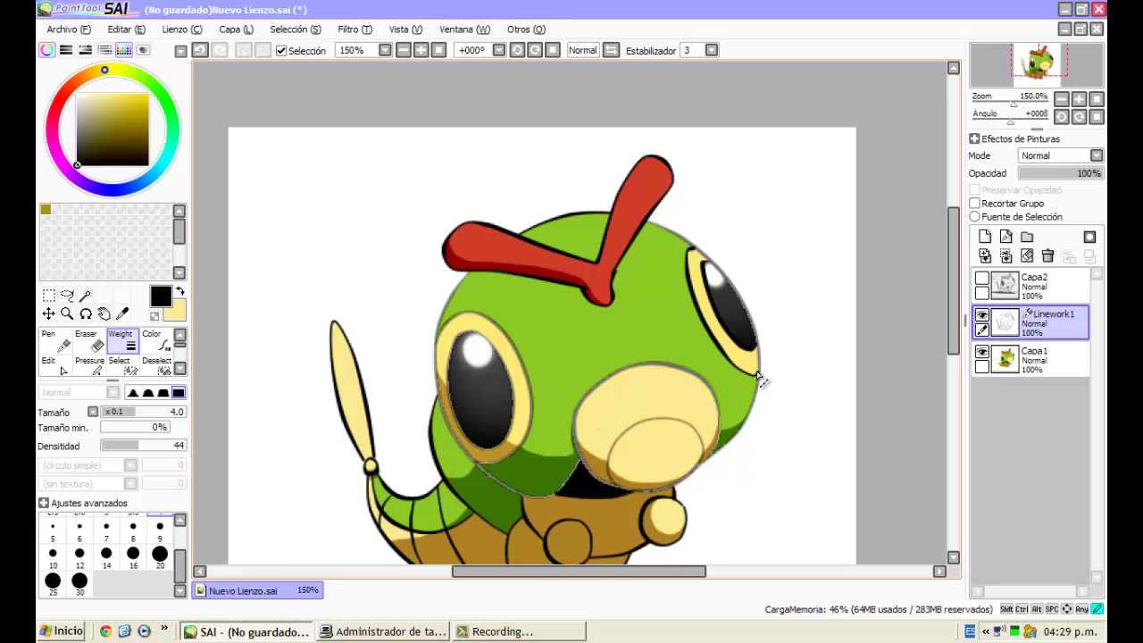
key("ctrl+z")
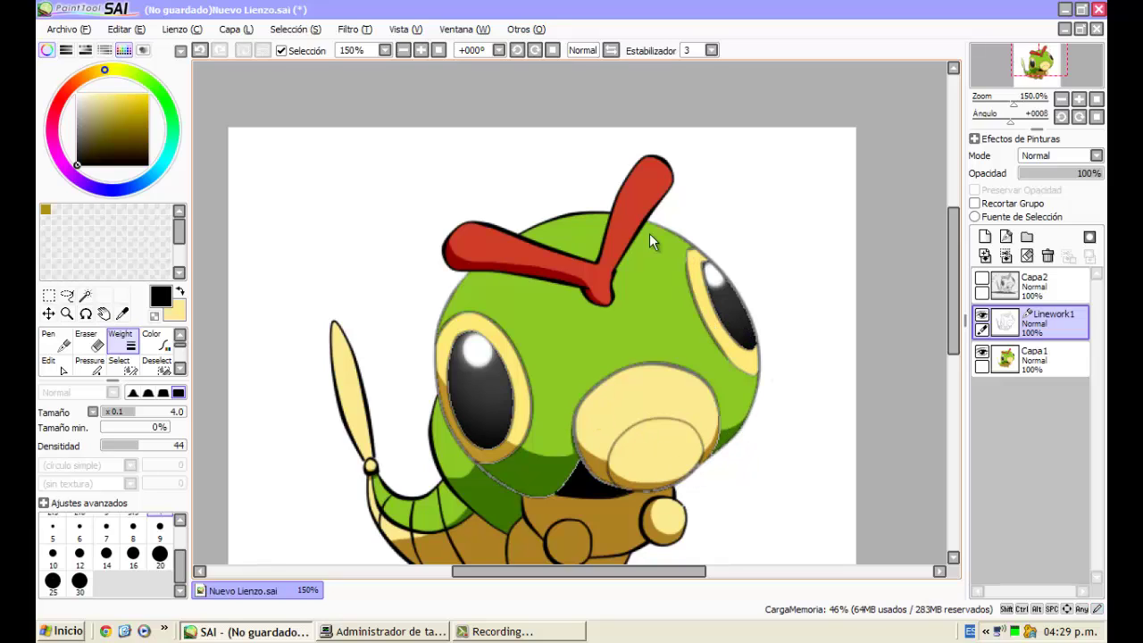
key("ctrl+z")
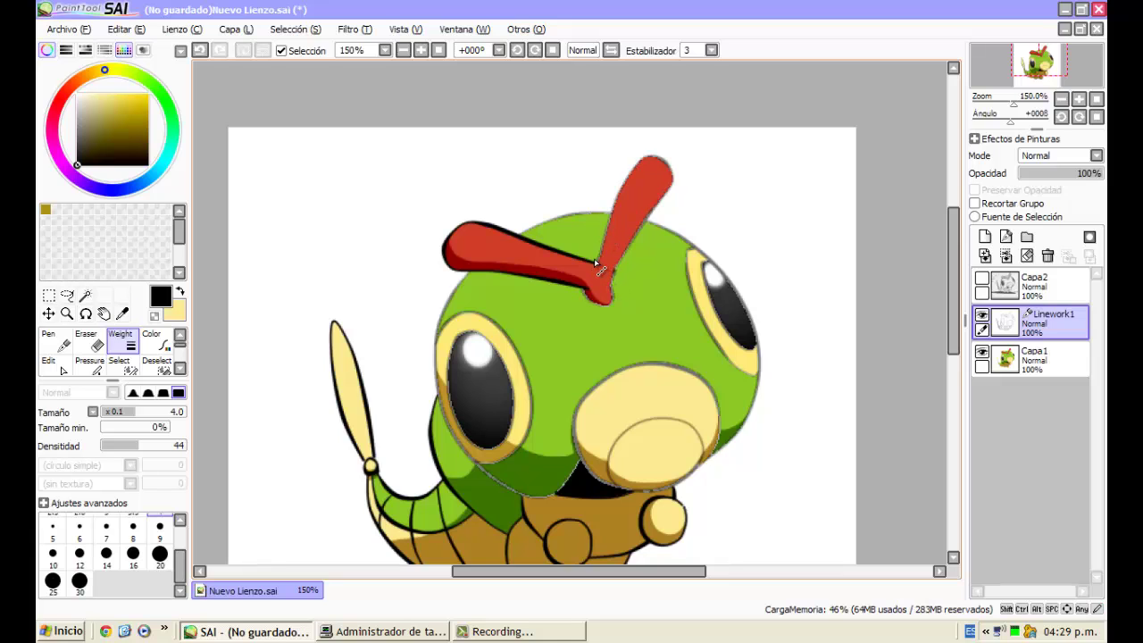
key("ctrl+z")
scroll(545, 258, "up", 3)
scroll(569, 235, "down", 3)
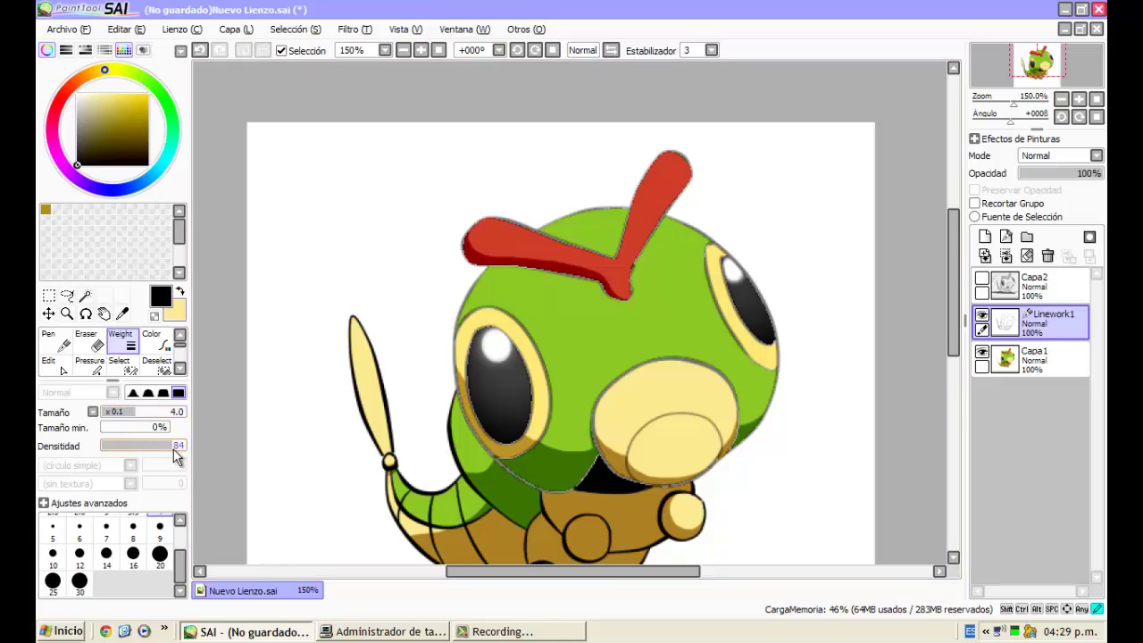
Set the Weight density to 100 and reapply it to the outlines of the head's sides, both eyes, the snout and its inner oval
key("ctrl+y")
key("ctrl+y")
key("ctrl+y")
key("ctrl+y")
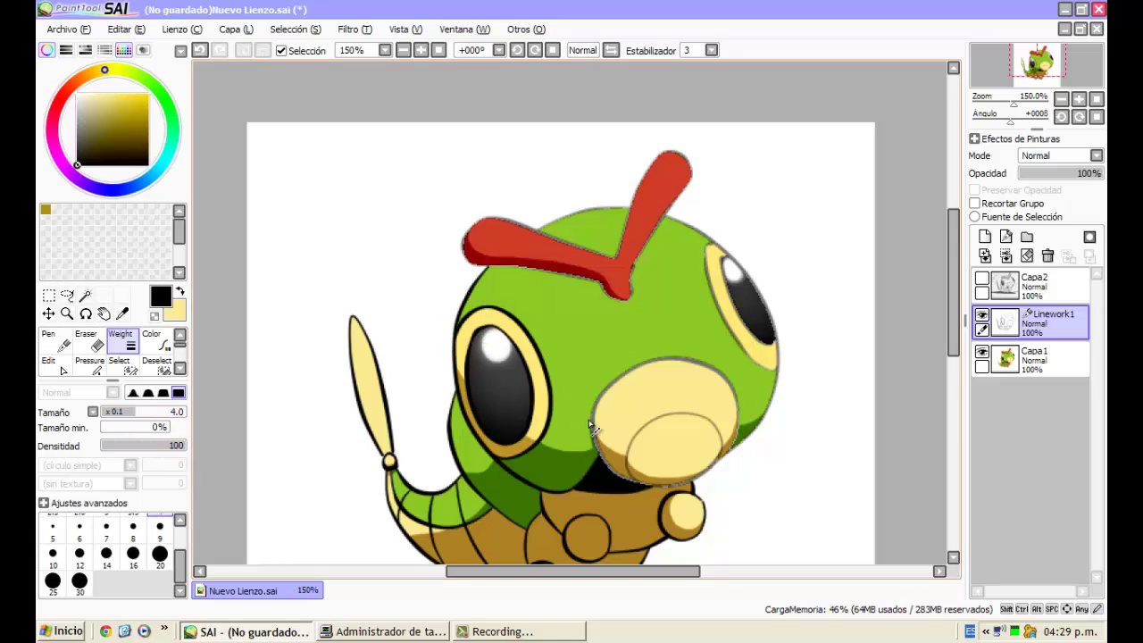
key("ctrl+y")
key("ctrl+y")
key("ctrl+y")
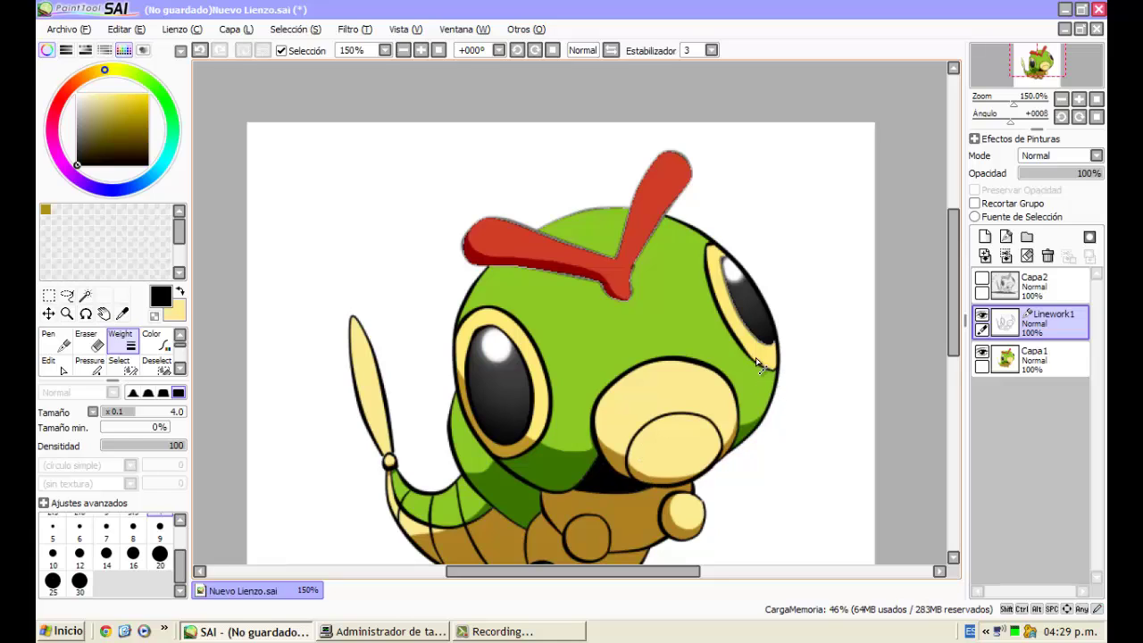
left_click(1034, 357)
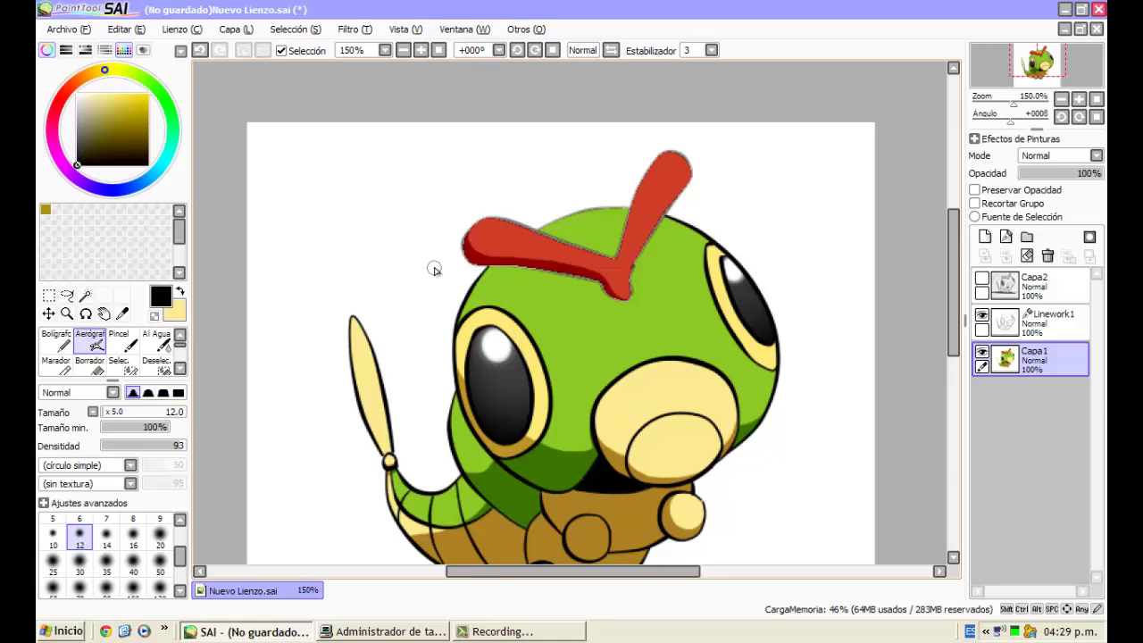
left_click(1041, 323)
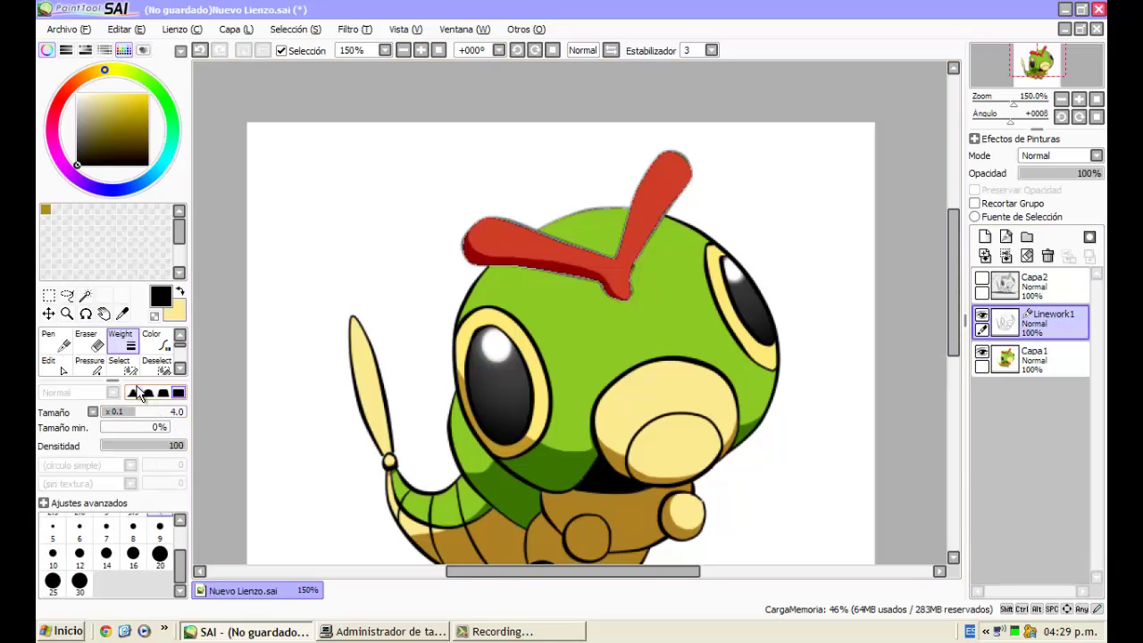
left_click(134, 393)
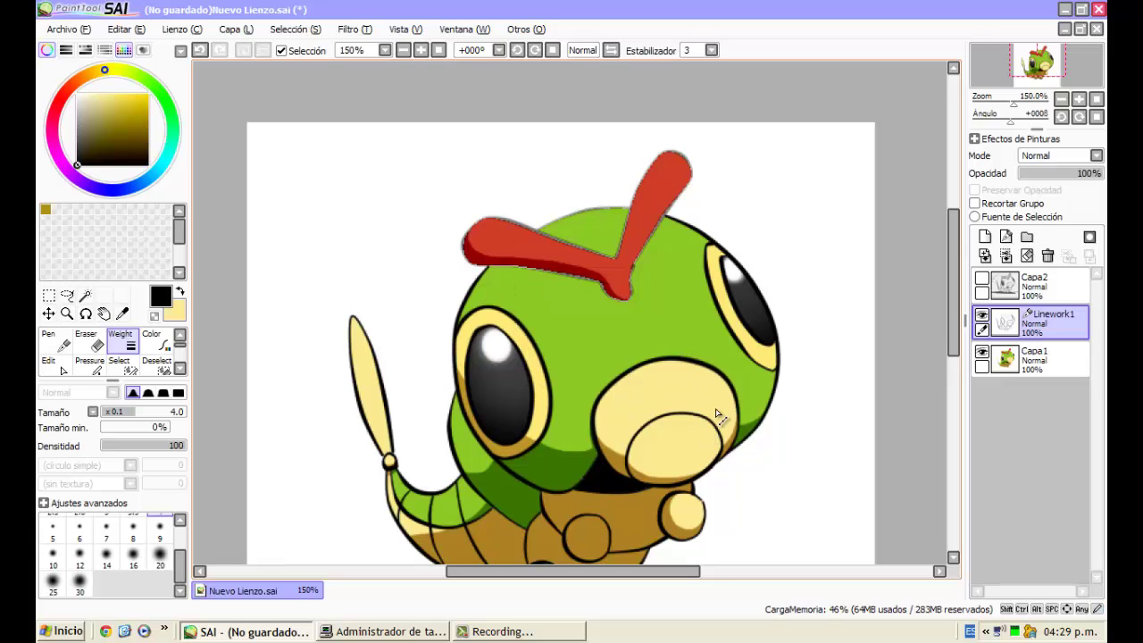
left_click(178, 396)
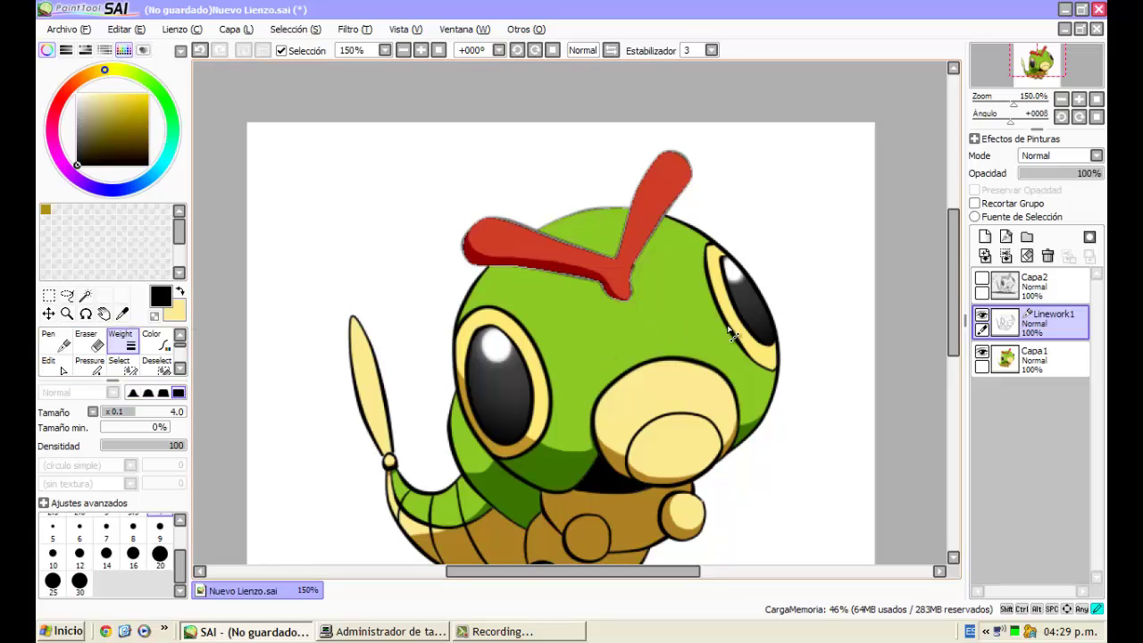
Reapply Weight size 4 at density 100 to the outlines of both antennae and the top of the head
left_click(709, 369)
left_click(536, 270)
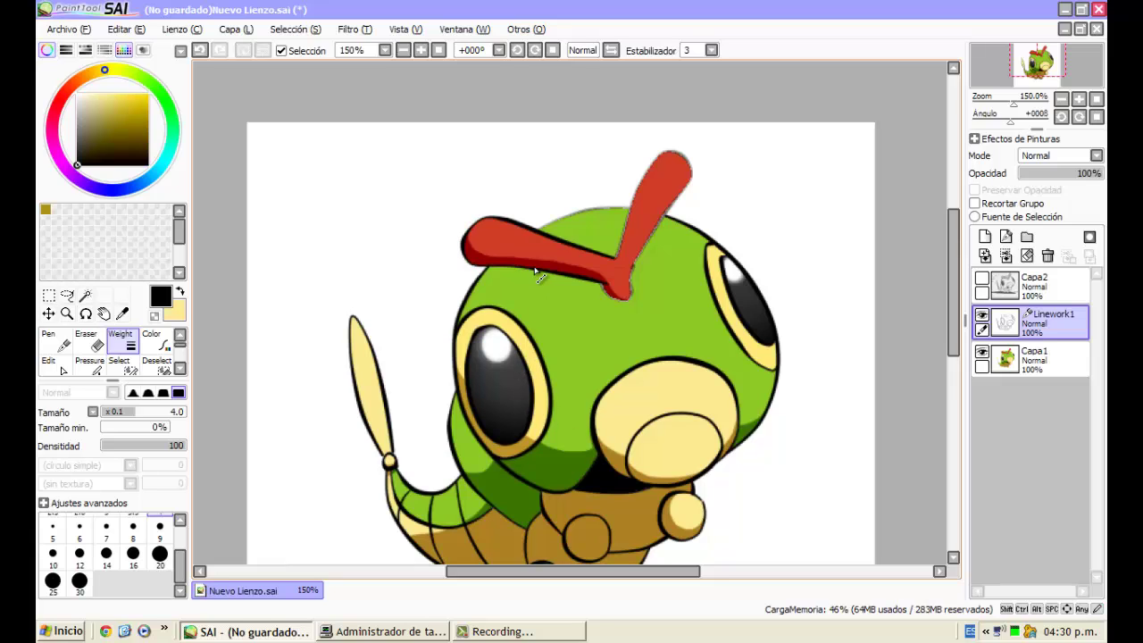
left_click(617, 246)
left_click(630, 285)
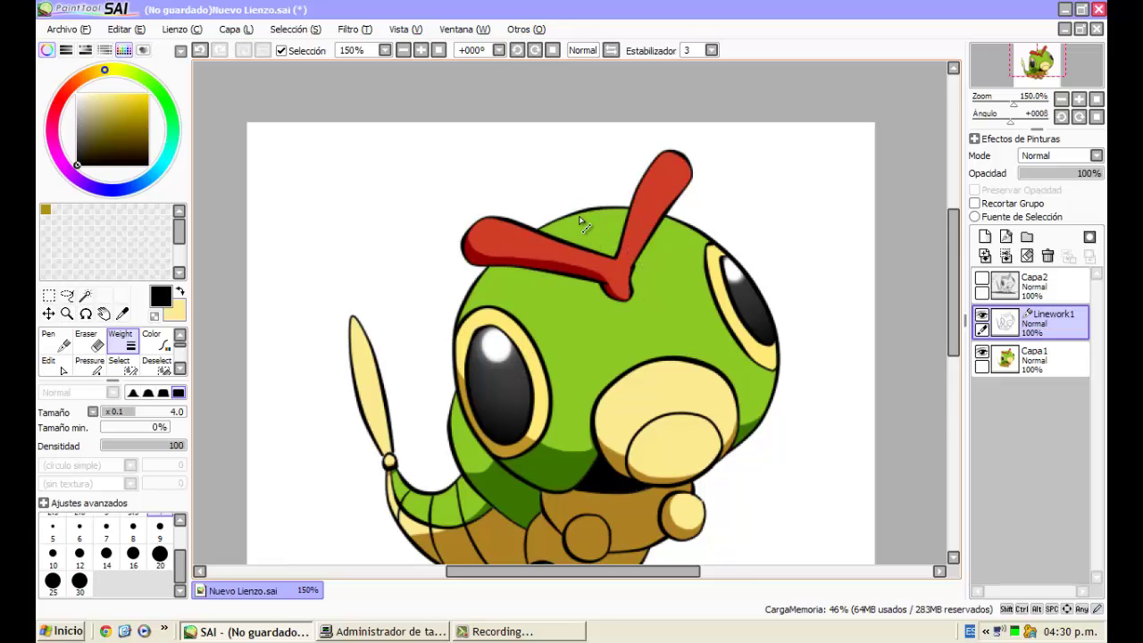
scroll(564, 224, "down", 3)
scroll(603, 268, "up", 3)
scroll(627, 306, "down", 2)
scroll(557, 271, "up", 1)
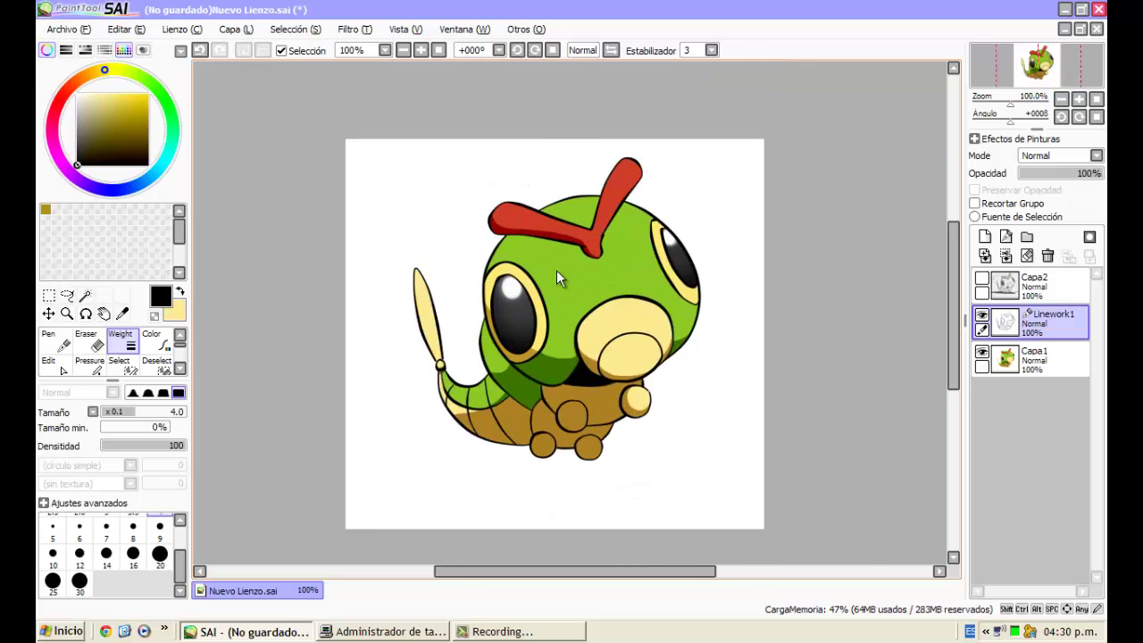
scroll(556, 279, "up", 1)
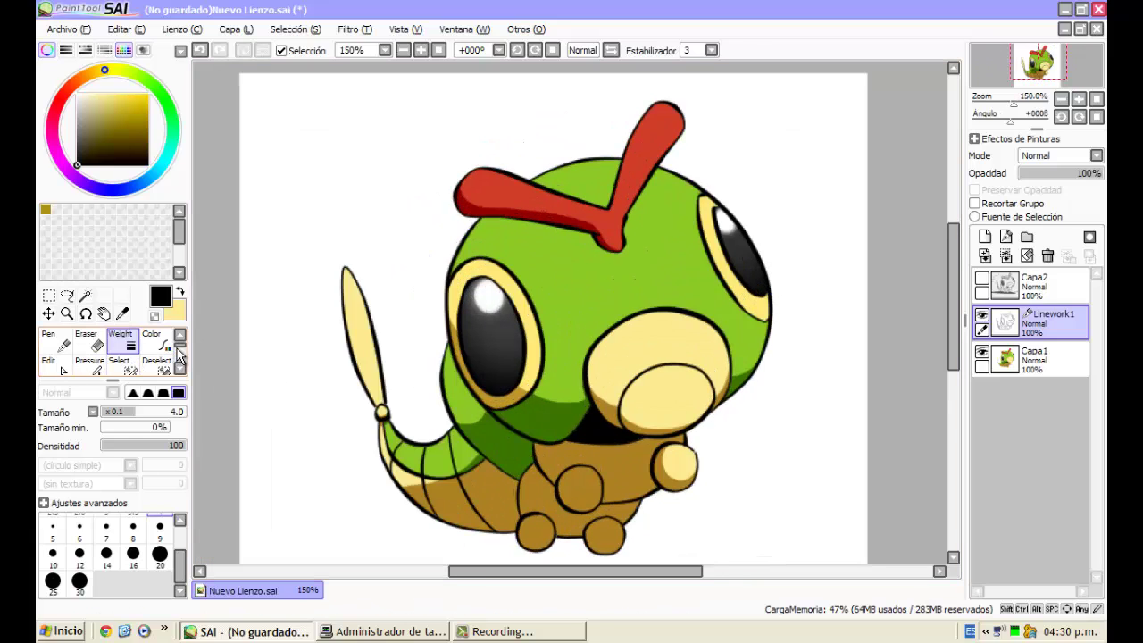
Activate the linework Edit tool in its Selec. / Deselec. mode and hide the Capa1 colour layer
left_click(55, 367)
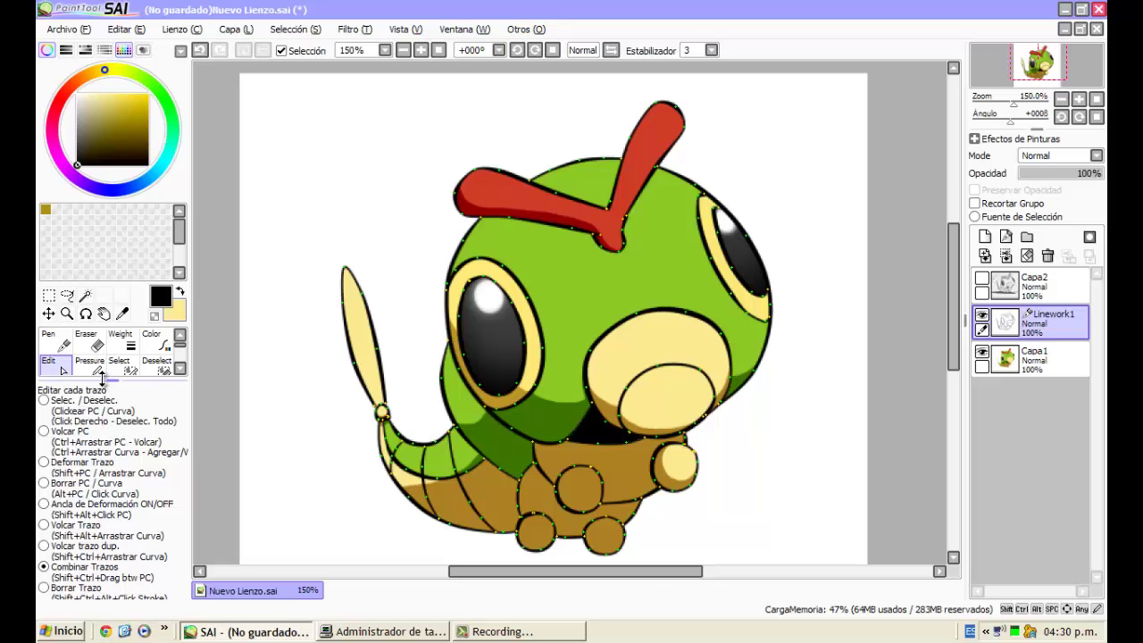
left_click_drag(114, 380, 114, 345)
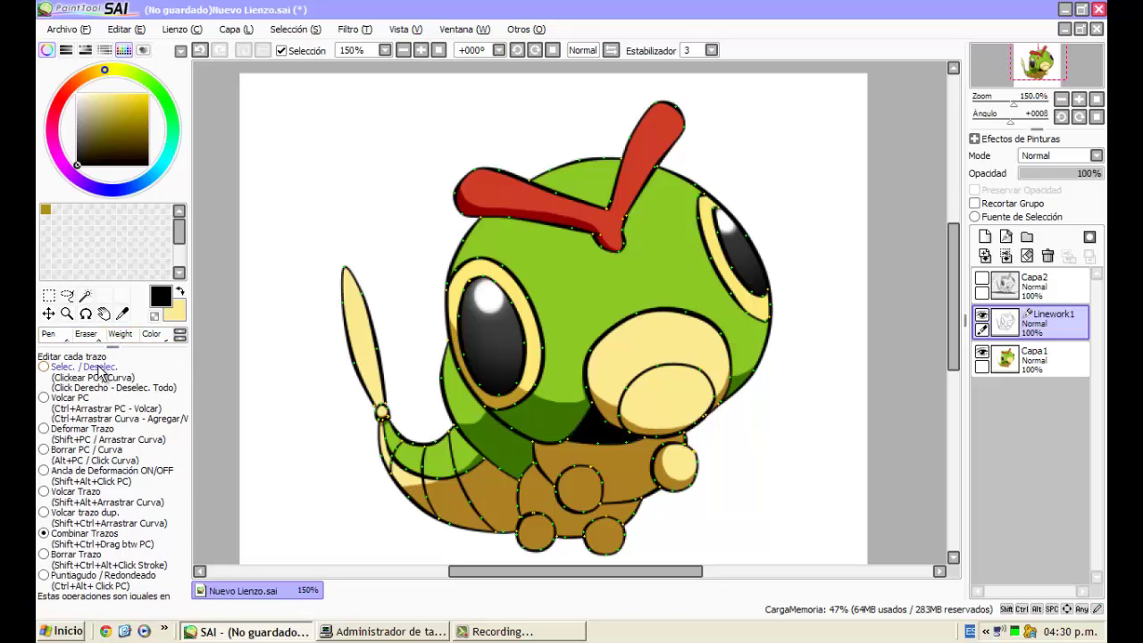
left_click(101, 369)
scroll(447, 258, "up", 2)
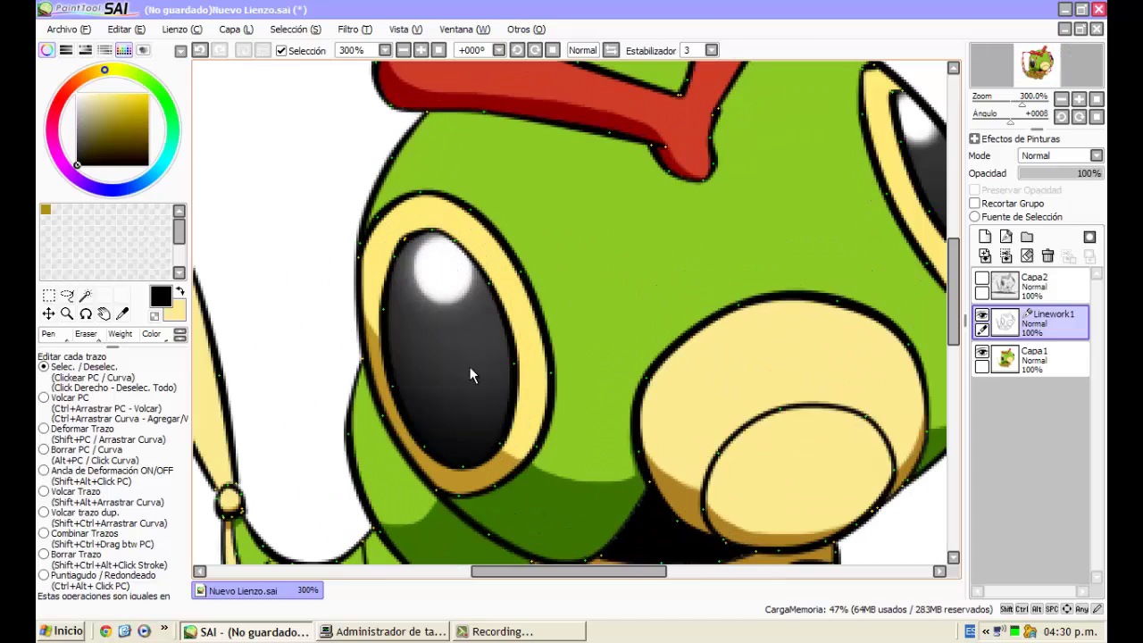
left_click(982, 352)
scroll(849, 312, "down", 4)
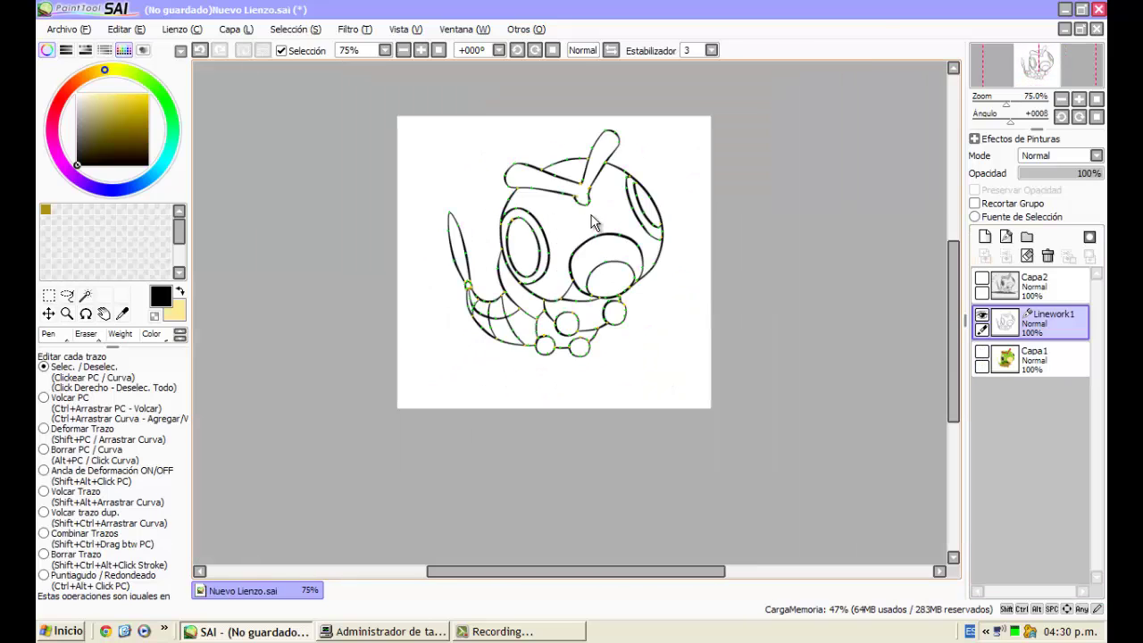
Try selecting individual strokes and control points on the outlines of the two antennae
left_click(547, 172)
scroll(549, 170, "up", 1)
left_click(547, 169)
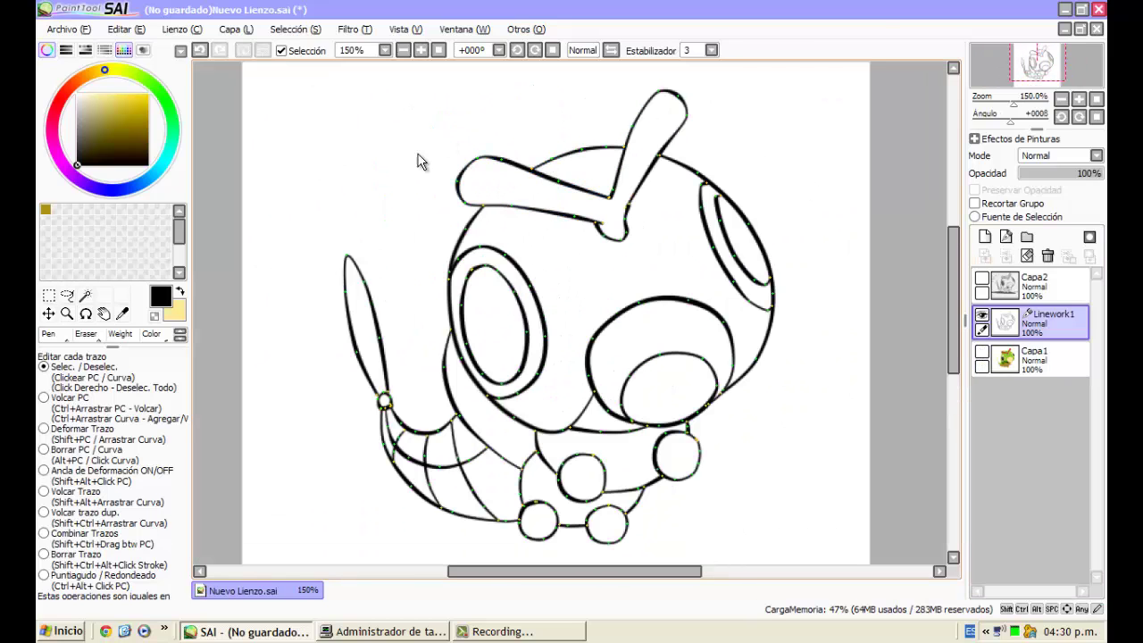
left_click(501, 157)
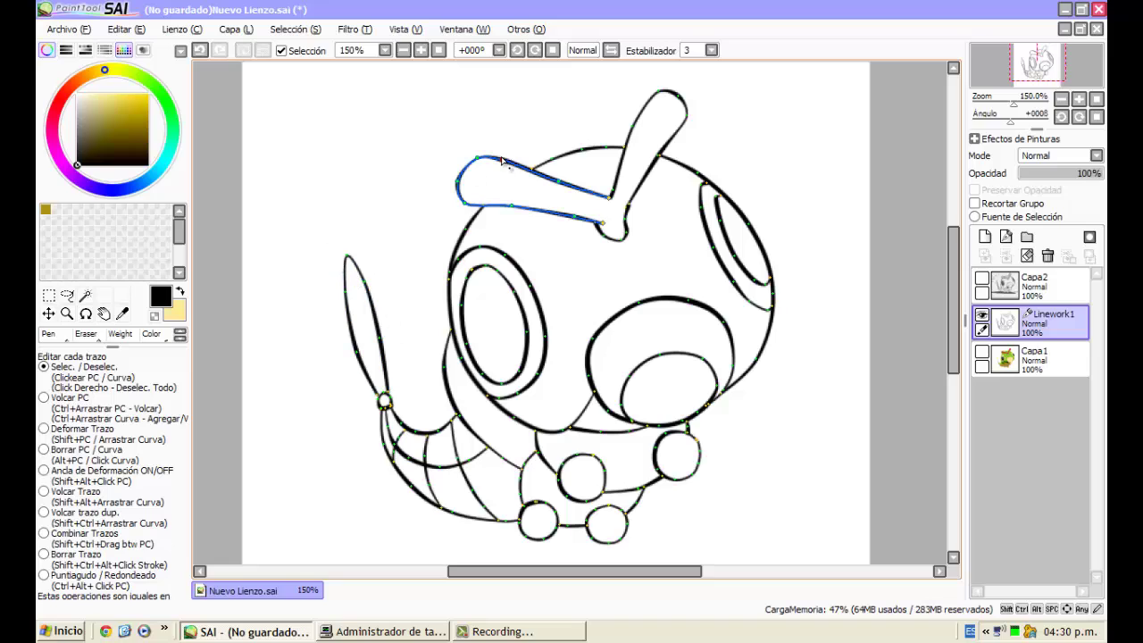
left_click(460, 185)
left_click(676, 104)
left_click(629, 116)
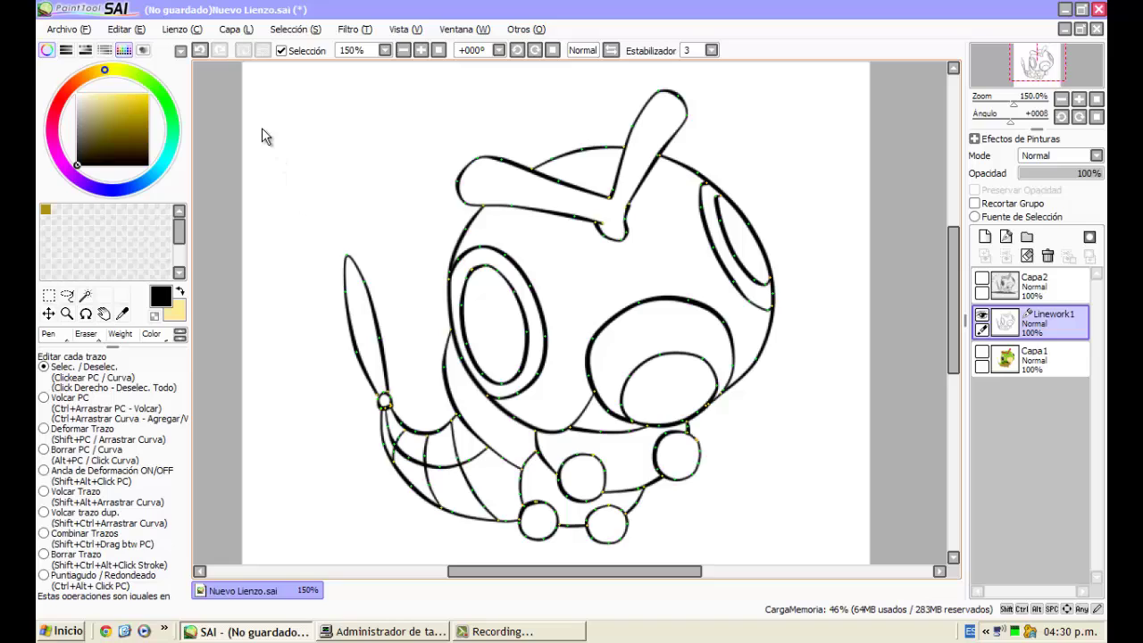
Select the control points around the left antenna's tip, the head's upper-left edge, the left eye's top and the tail tip, and activate the Pressure tool
mouse_move(261, 128)
left_mouse_down()
mouse_move(401, 253)
mouse_move(486, 274)
left_mouse_up()
left_click(478, 251)
scroll(105, 343, "down", 1)
left_click(104, 338)
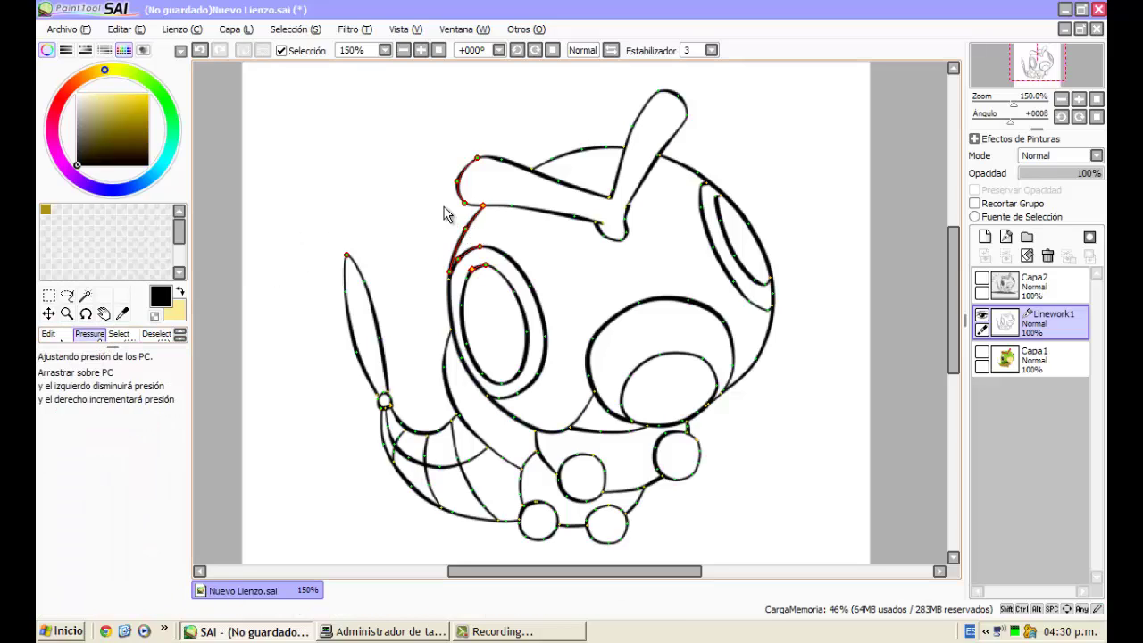
scroll(391, 189, "up", 1)
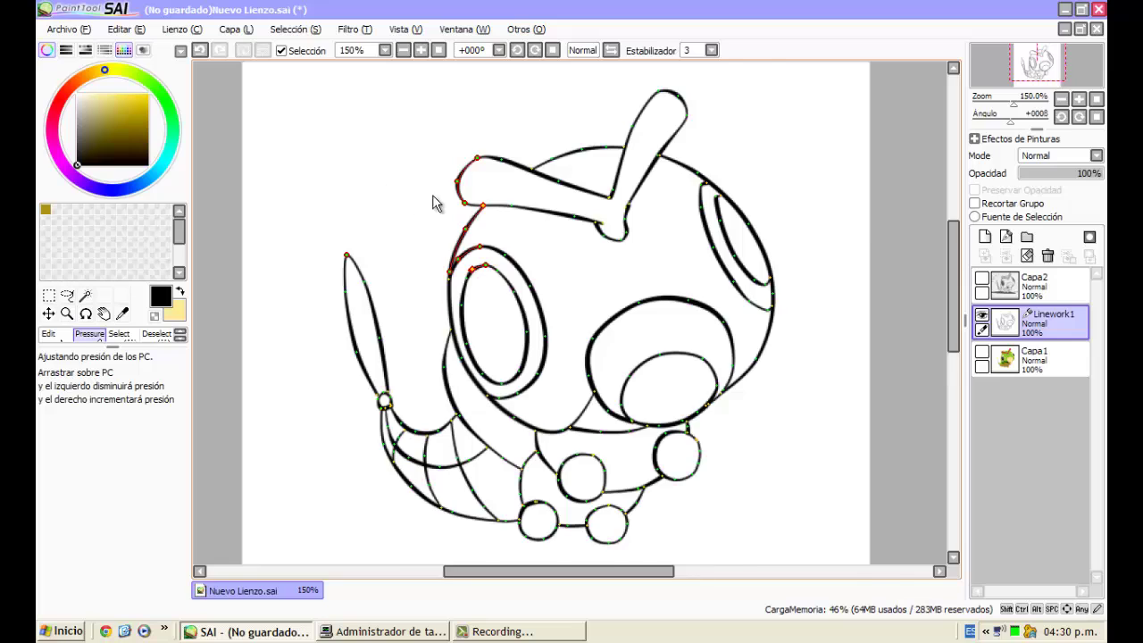
scroll(490, 260, "down", 1)
scroll(421, 217, "up", 1)
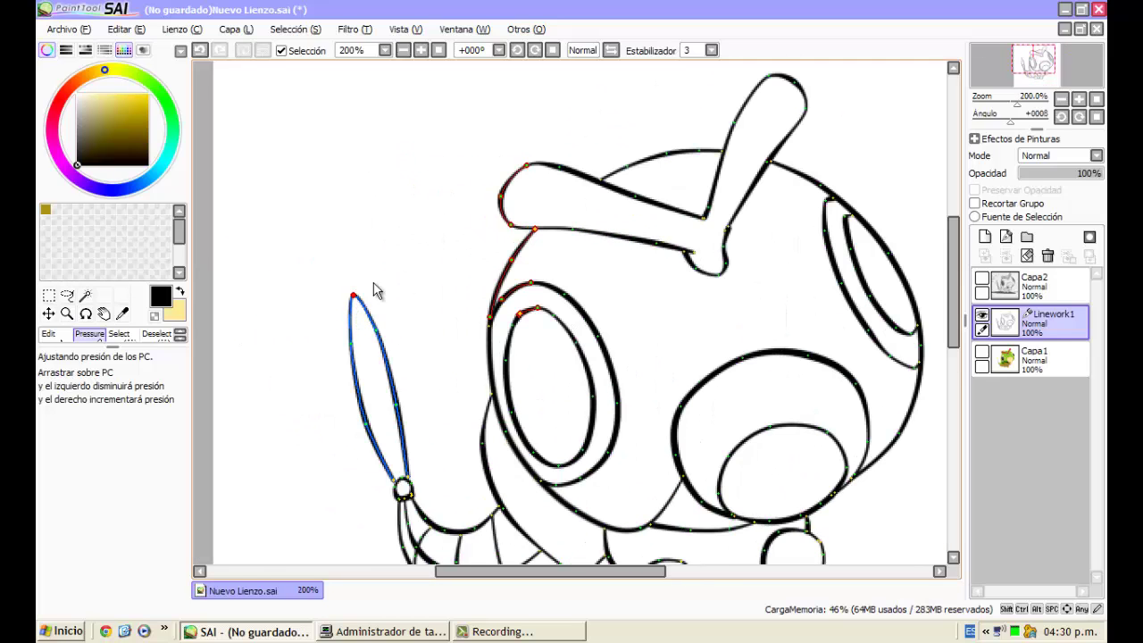
Try changing the pressure of the selected control points on the left antenna, head edge, left eye and tail tip
mouse_move(644, 209)
left_mouse_down()
mouse_move(533, 255)
mouse_move(650, 232)
mouse_move(547, 163)
left_mouse_up()
scroll(547, 163, "up", 2)
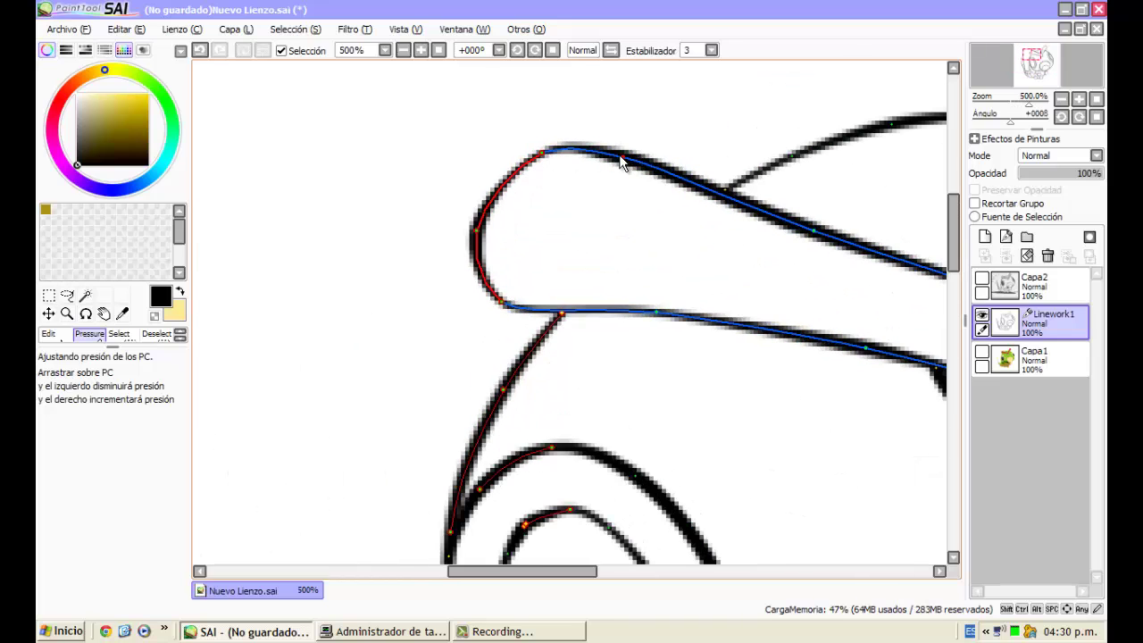
scroll(566, 255, "down", 2)
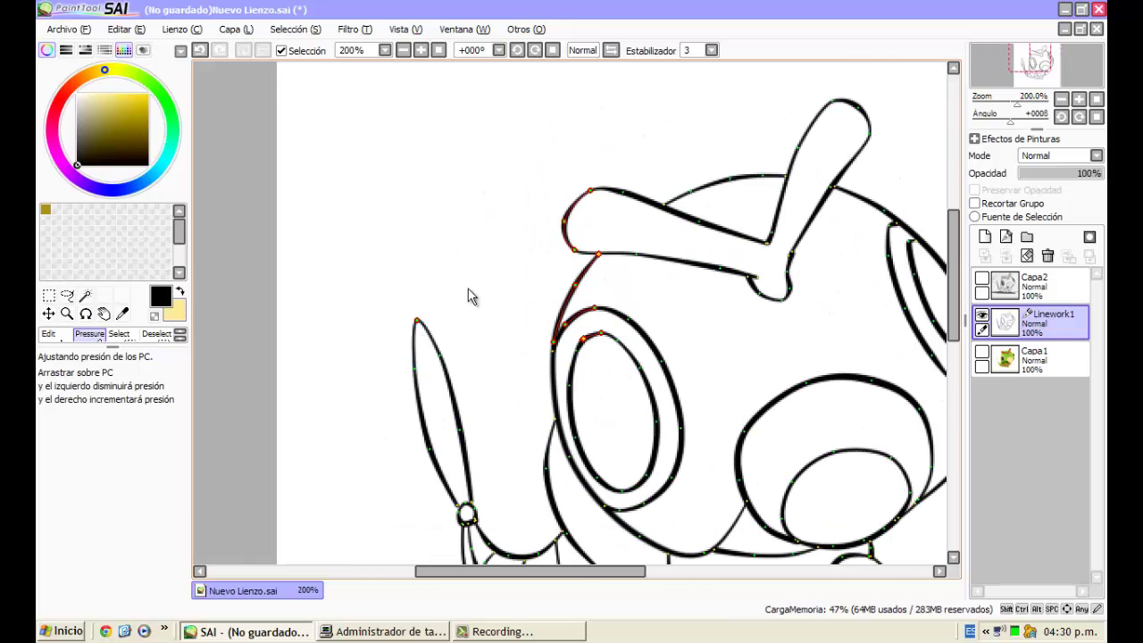
scroll(565, 224, "up", 1)
mouse_move(328, 391)
left_mouse_down()
mouse_move(314, 375)
mouse_move(41, 414)
mouse_move(139, 416)
mouse_move(420, 303)
left_mouse_up()
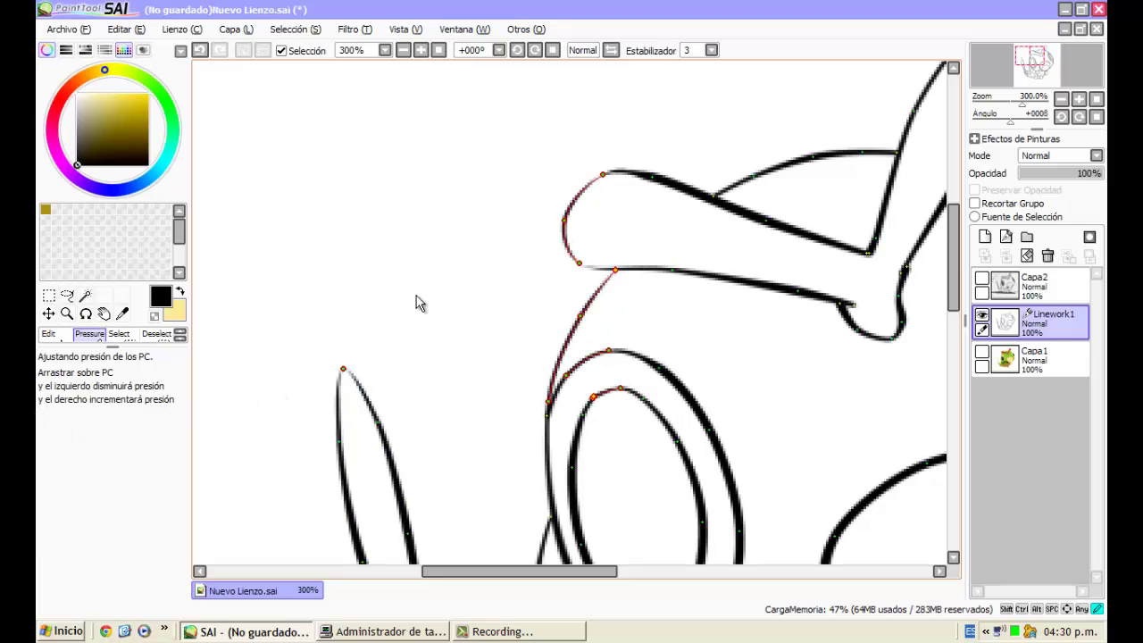
scroll(420, 304, "down", 3)
scroll(500, 334, "up", 2)
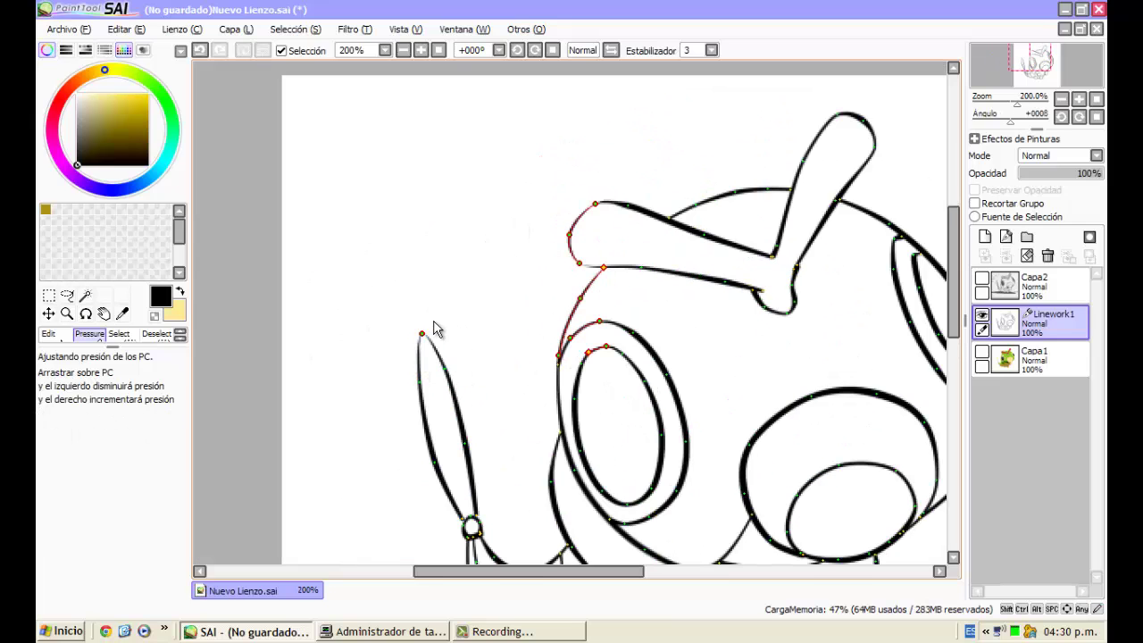
Undo the last pressure change and clear the control point selection
key("ctrl+z")
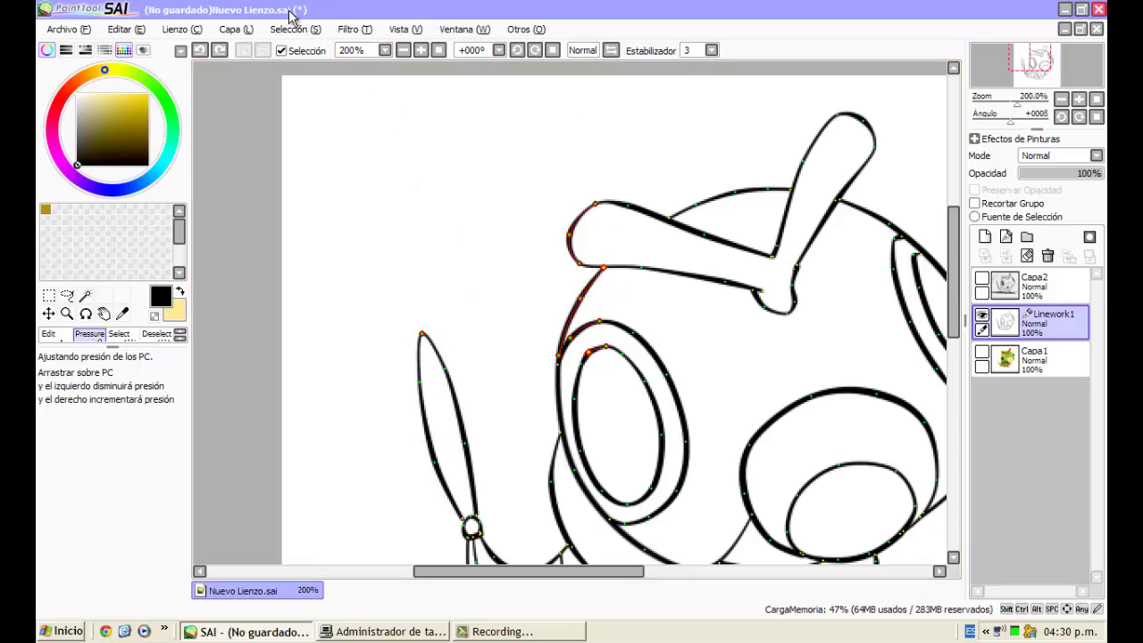
left_click(309, 29)
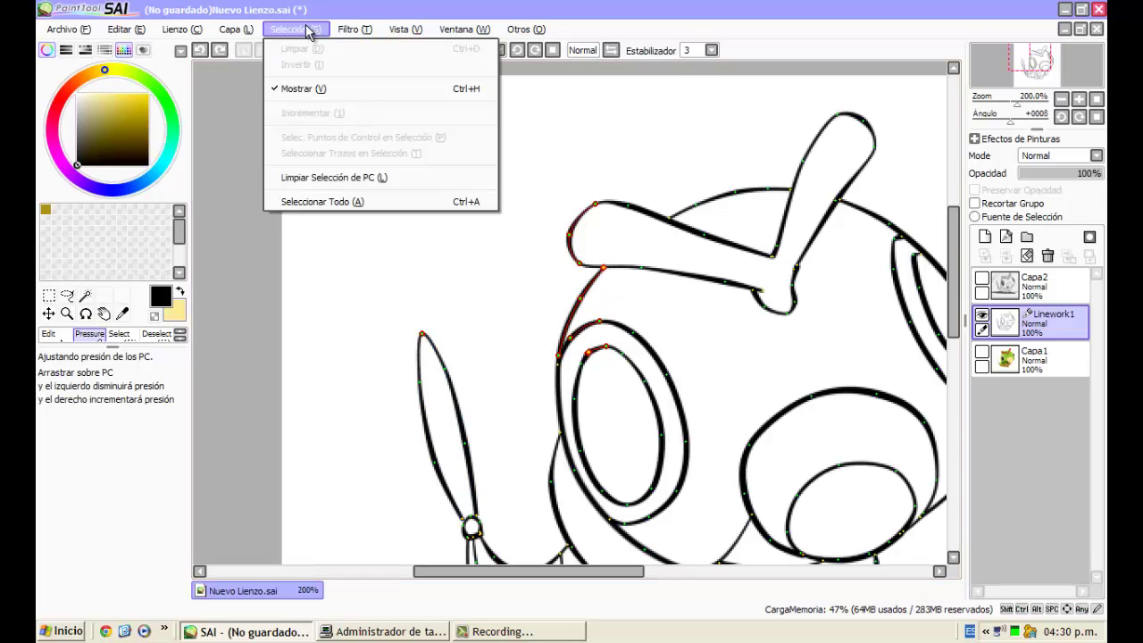
left_click(365, 178)
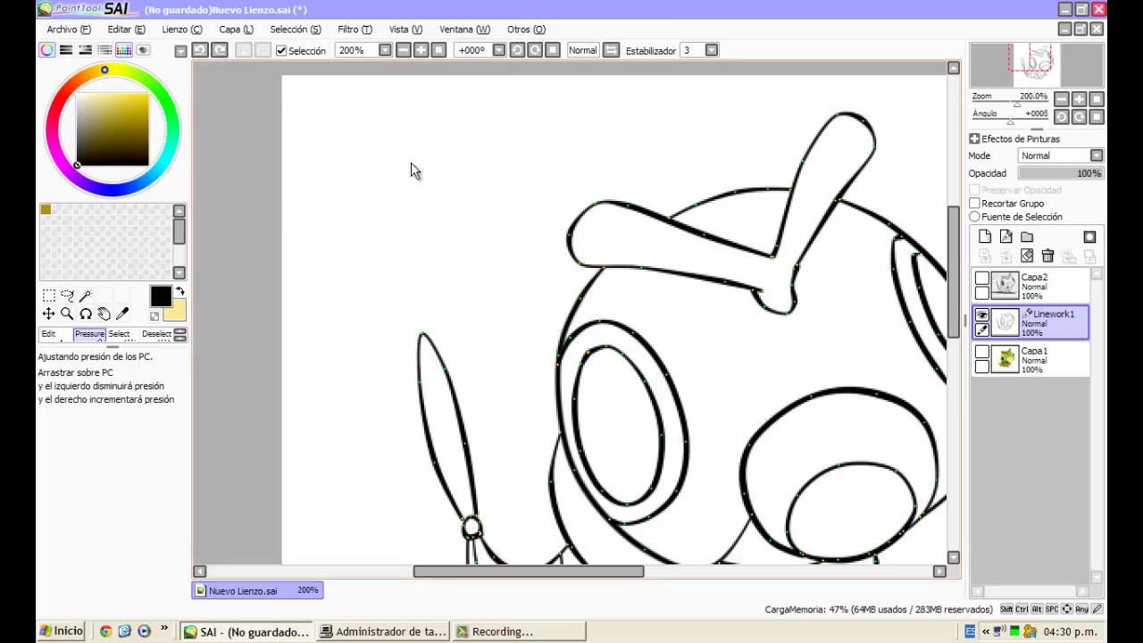
scroll(402, 220, "down", 2)
Move the control point on the head's left outline, just below the left antenna, using the Edit tool's Volcar PC mode
left_click(59, 337)
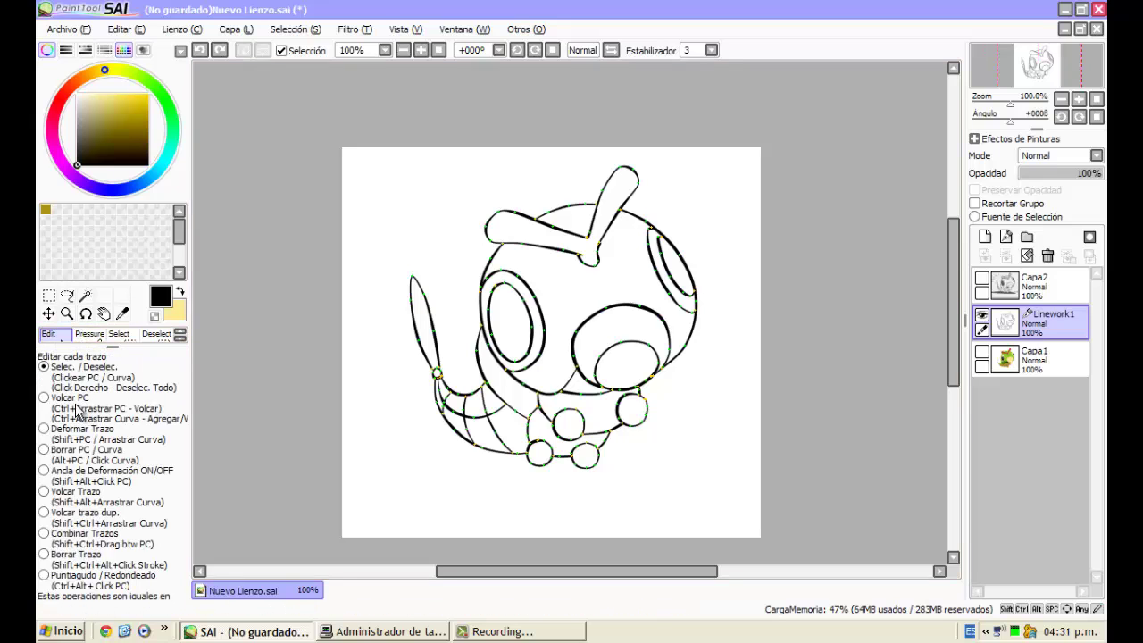
scroll(514, 261, "up", 5)
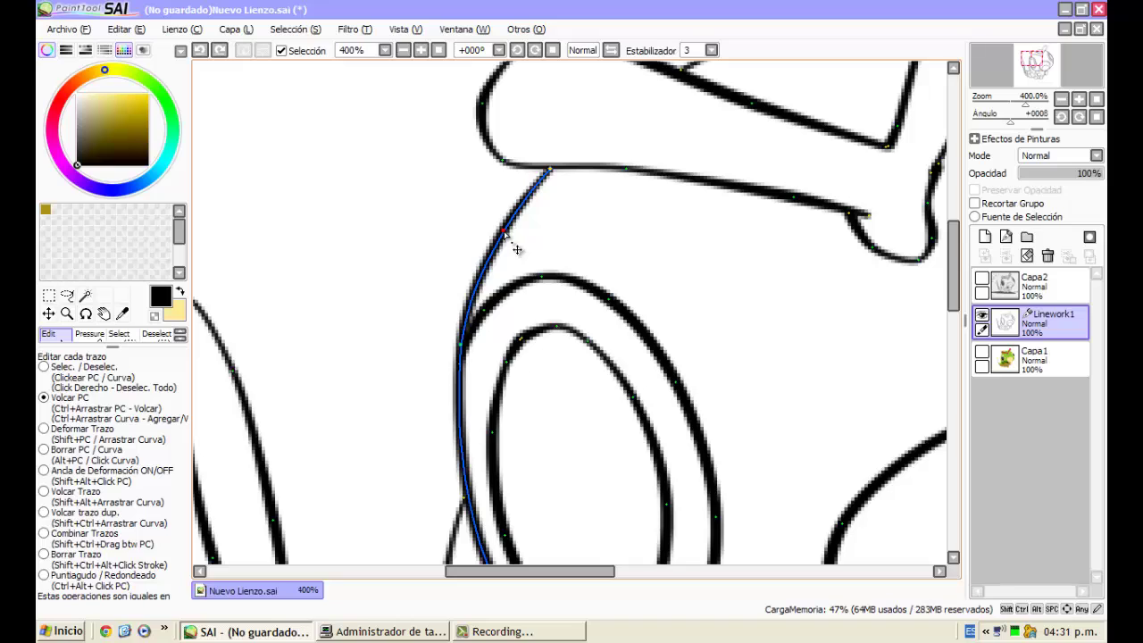
mouse_move(516, 249)
left_mouse_down()
mouse_move(485, 224)
mouse_move(491, 247)
mouse_move(452, 227)
mouse_move(429, 231)
left_mouse_up()
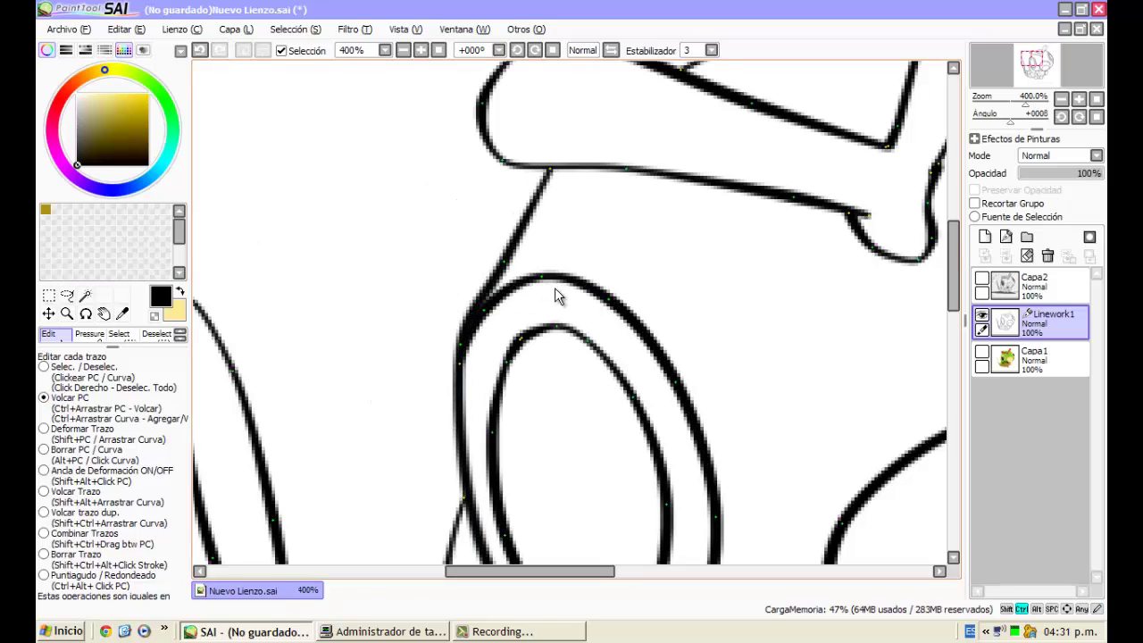
scroll(432, 308, "down", 3)
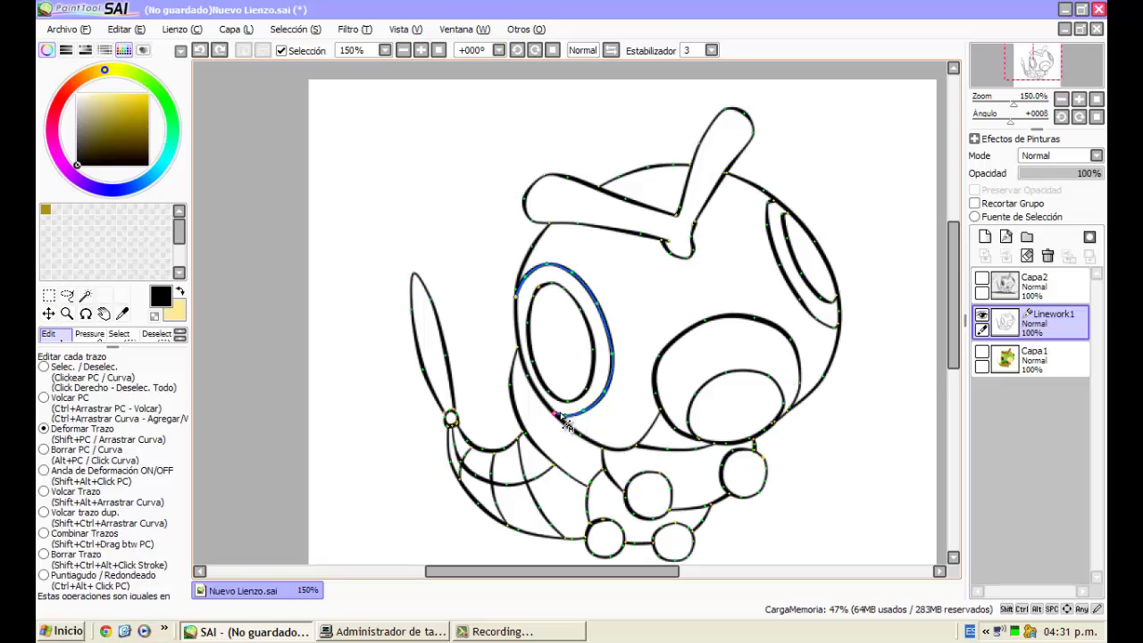
Try deforming the left eye's outer outline in Deformar Trazo mode, undo it, and inspect the body curves in Borrar PC / Curva mode
mouse_move(565, 423)
left_mouse_down()
mouse_move(590, 431)
mouse_move(711, 375)
mouse_move(719, 279)
mouse_move(684, 191)
mouse_move(659, 170)
mouse_move(668, 282)
mouse_move(603, 451)
mouse_move(569, 422)
left_mouse_up()
key("ctrl+z")
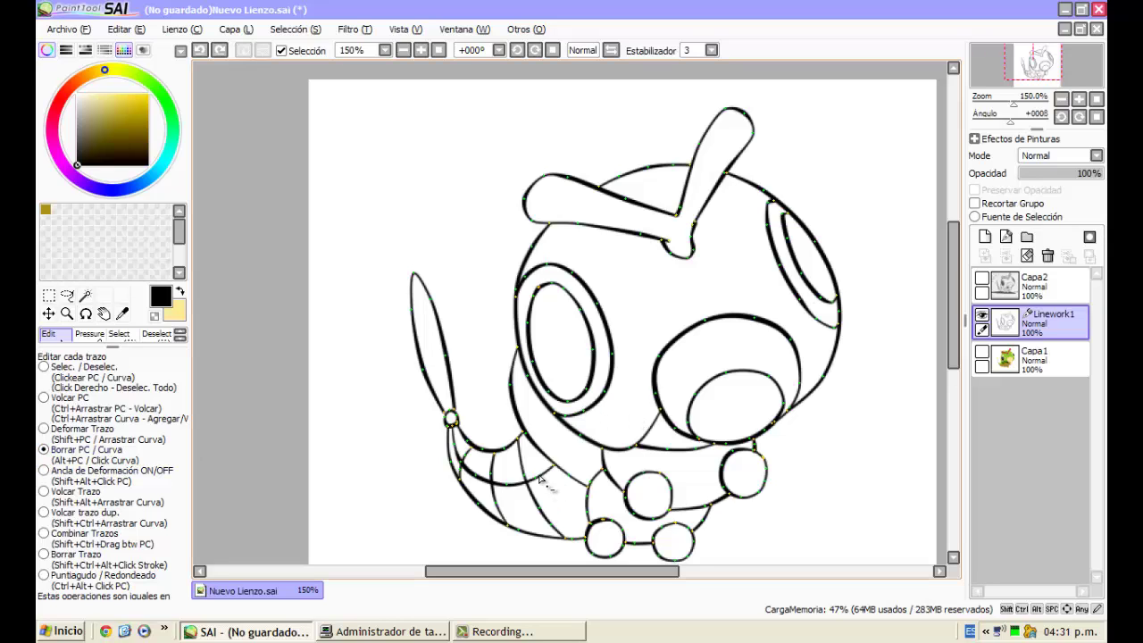
key("ctrl+z")
scroll(538, 484, "up", 4)
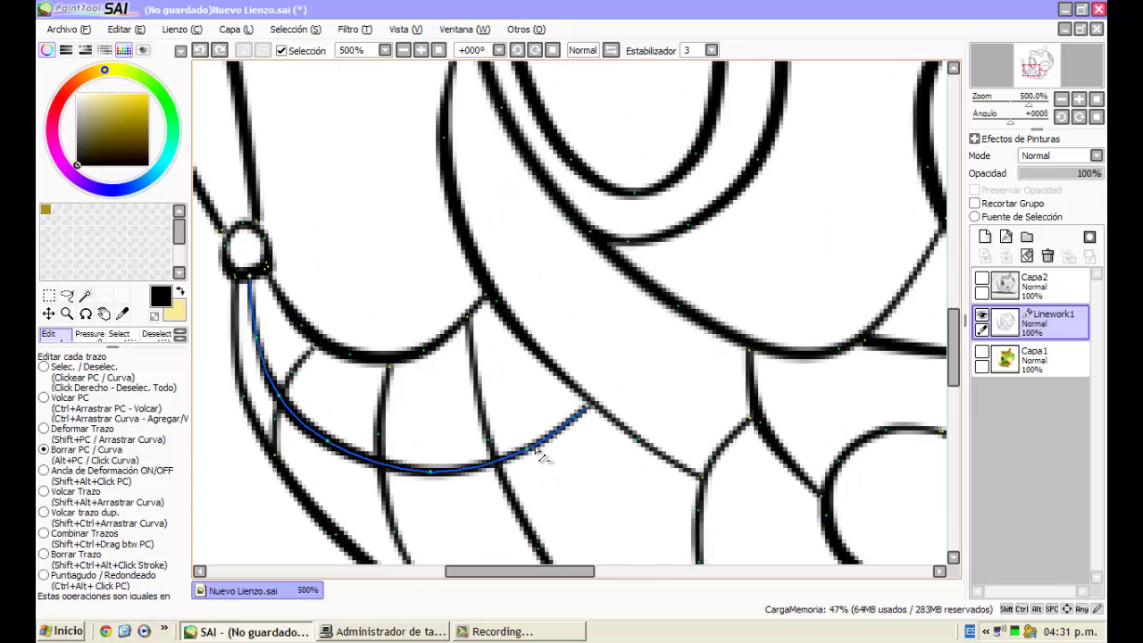
scroll(535, 446, "down", 3)
scroll(554, 482, "down", 4)
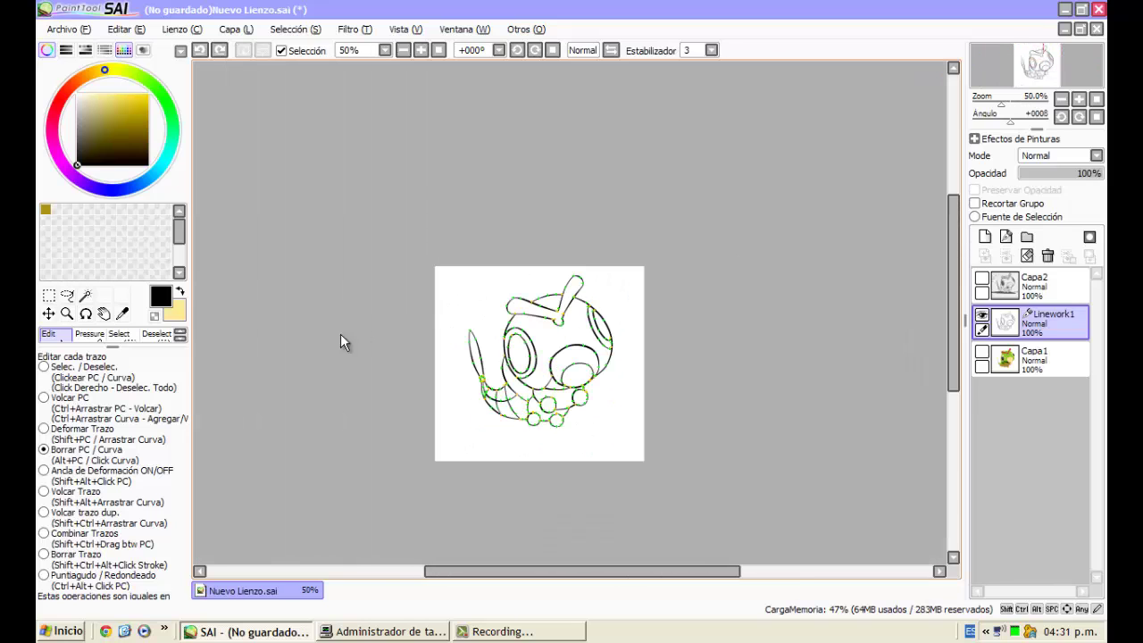
Draw a freehand test circle with the size 4 Pen in the canvas's blank upper-left corner and shift a control point on its edge
scroll(454, 285, "up", 4)
scroll(87, 343, "up", 1)
left_click(61, 336)
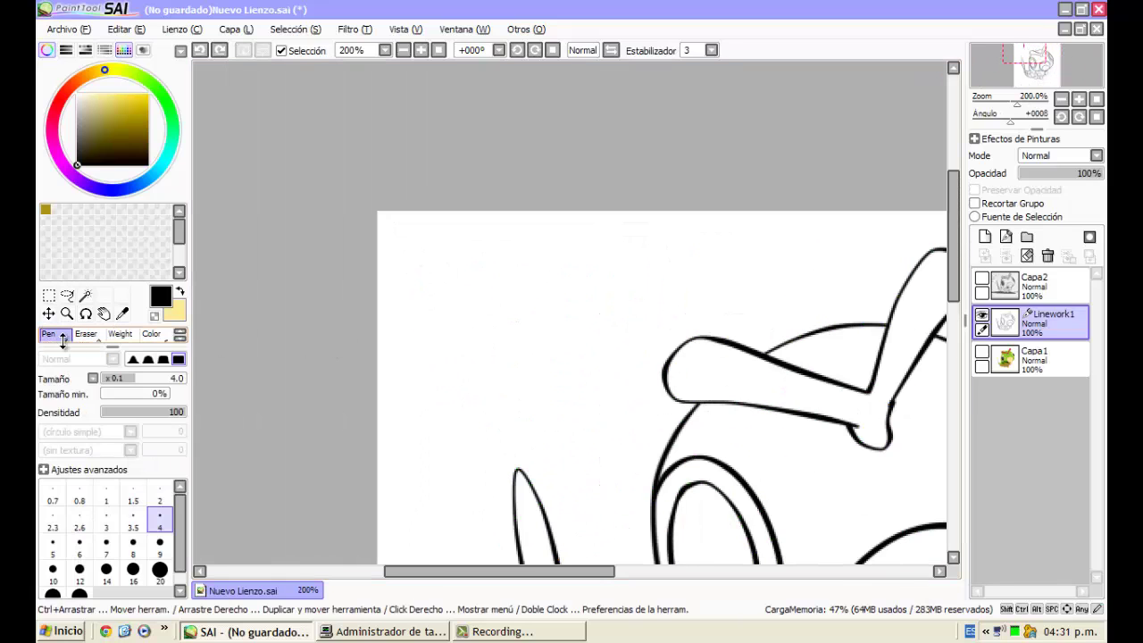
scroll(457, 324, "up", 1)
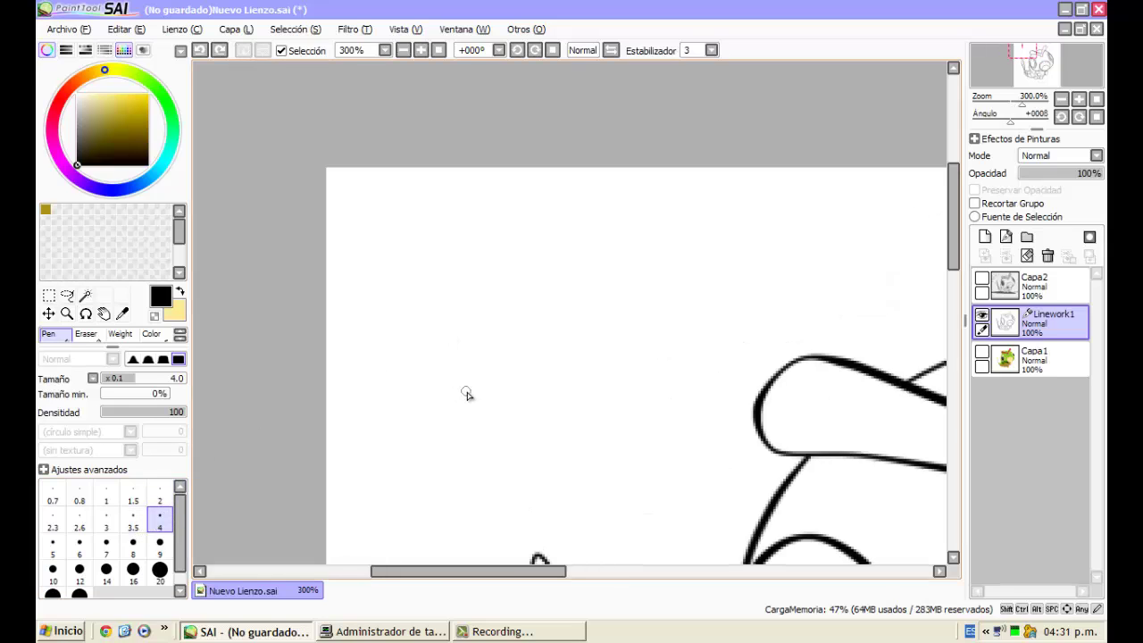
mouse_move(461, 404)
left_mouse_down()
mouse_move(428, 412)
mouse_move(357, 283)
mouse_move(423, 205)
mouse_move(510, 222)
mouse_move(533, 331)
mouse_move(476, 391)
mouse_move(461, 399)
mouse_move(373, 294)
mouse_move(476, 202)
mouse_move(516, 204)
mouse_move(592, 295)
mouse_move(534, 396)
mouse_move(461, 412)
left_mouse_up()
key("ctrl+z")
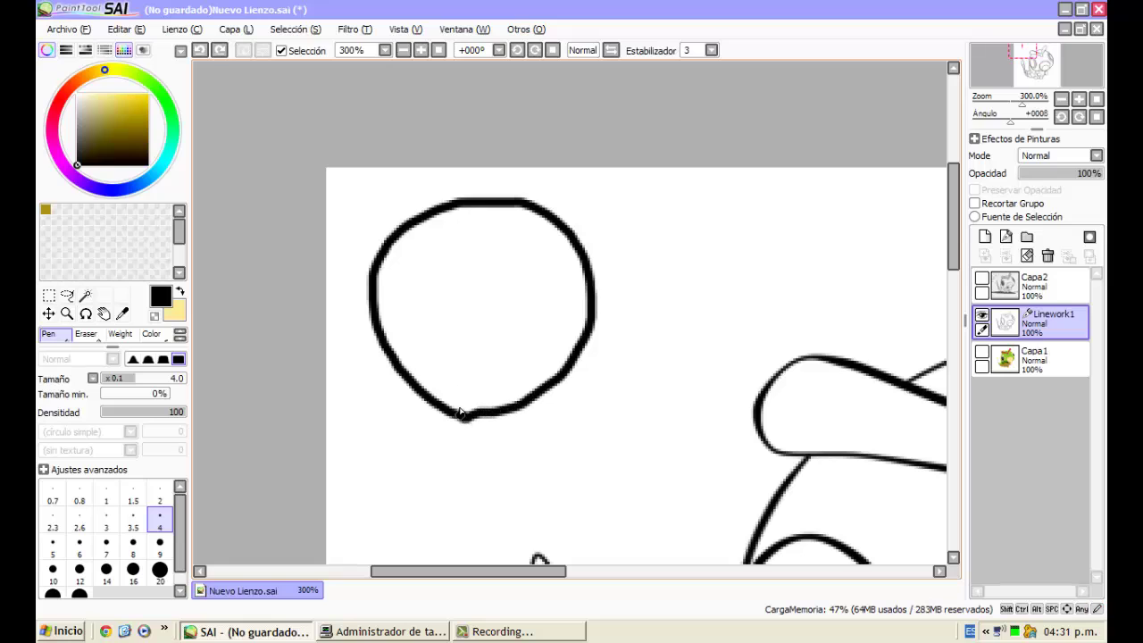
scroll(467, 247, "down", 1)
scroll(440, 274, "down", 1)
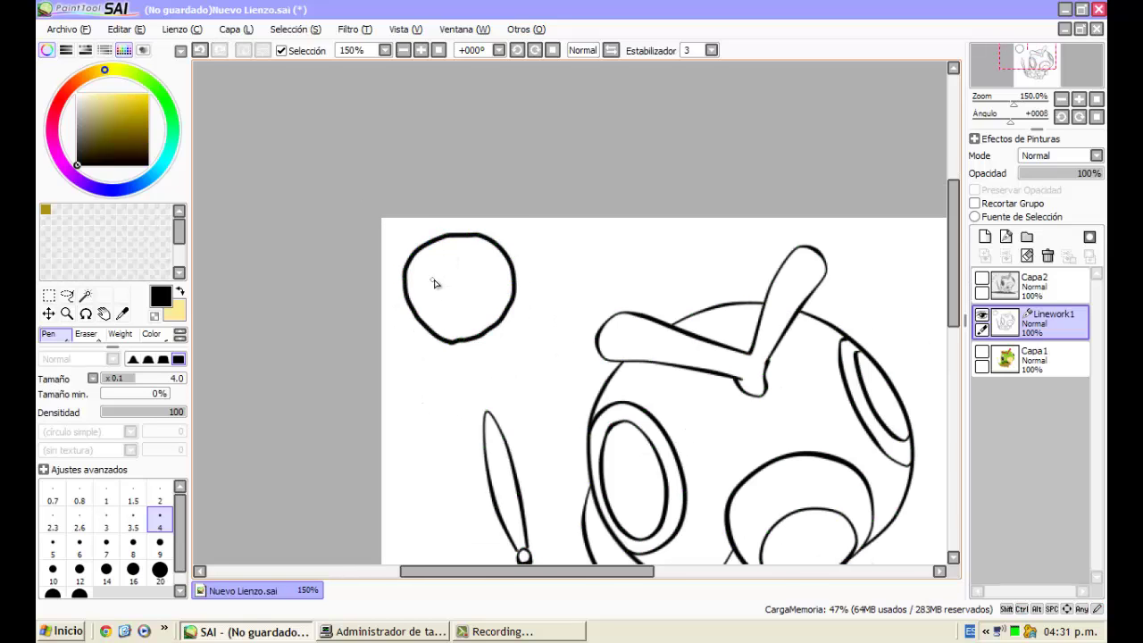
scroll(433, 283, "up", 2)
key("ctrl")
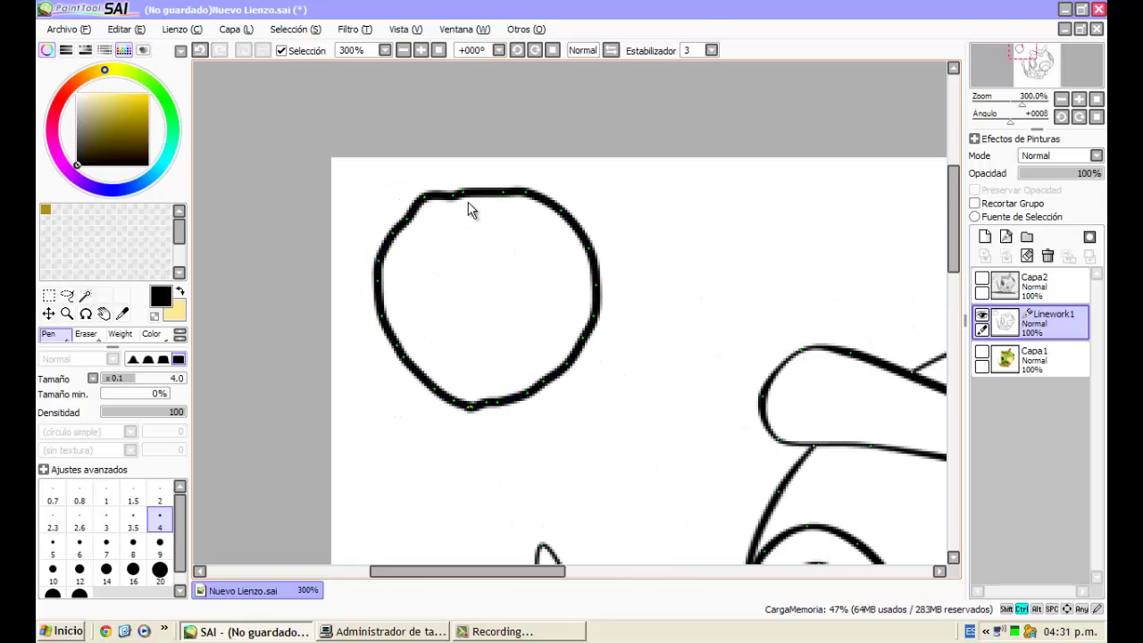
Remove several control points along the test circle's upper and right sides using the Edit tool's Borrar PC / Curva mode
left_click(50, 336)
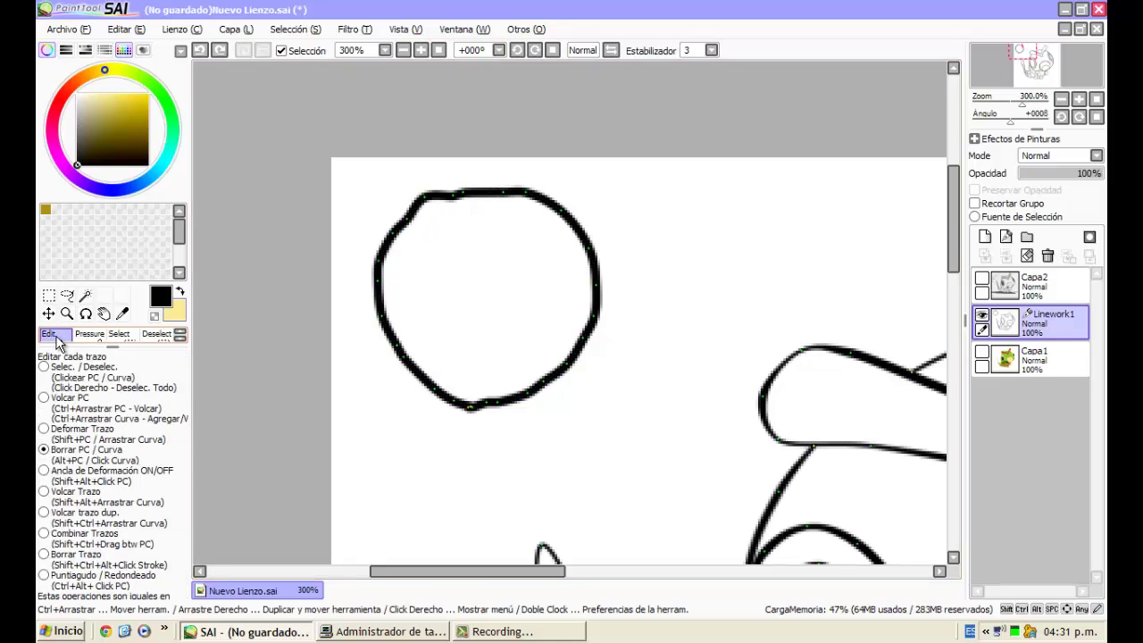
left_click(465, 193)
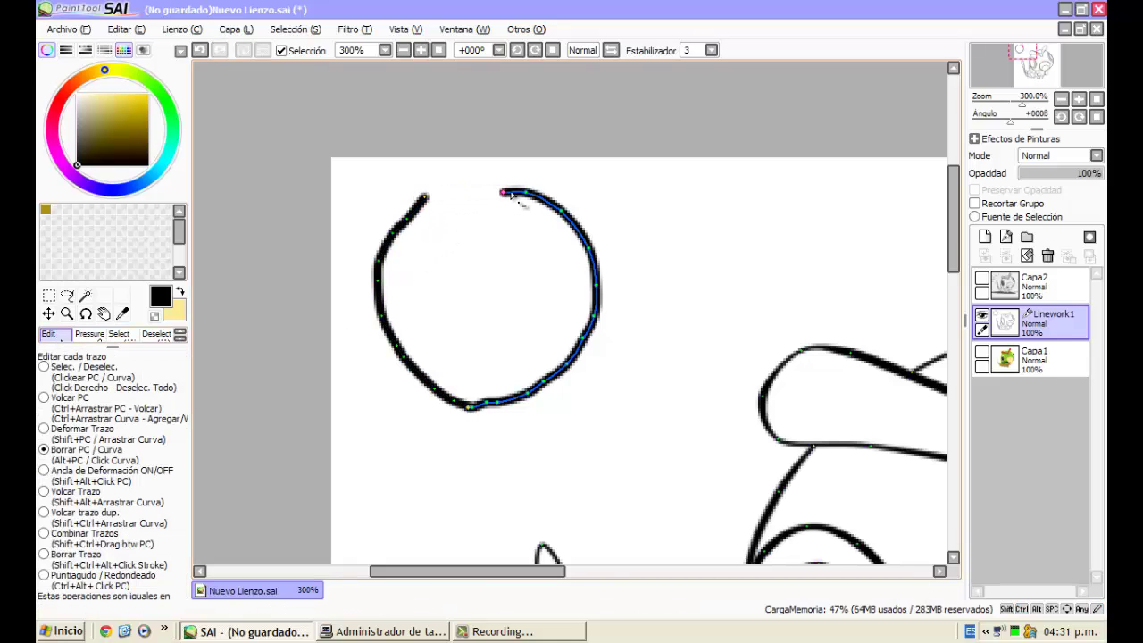
key("ctrl+z")
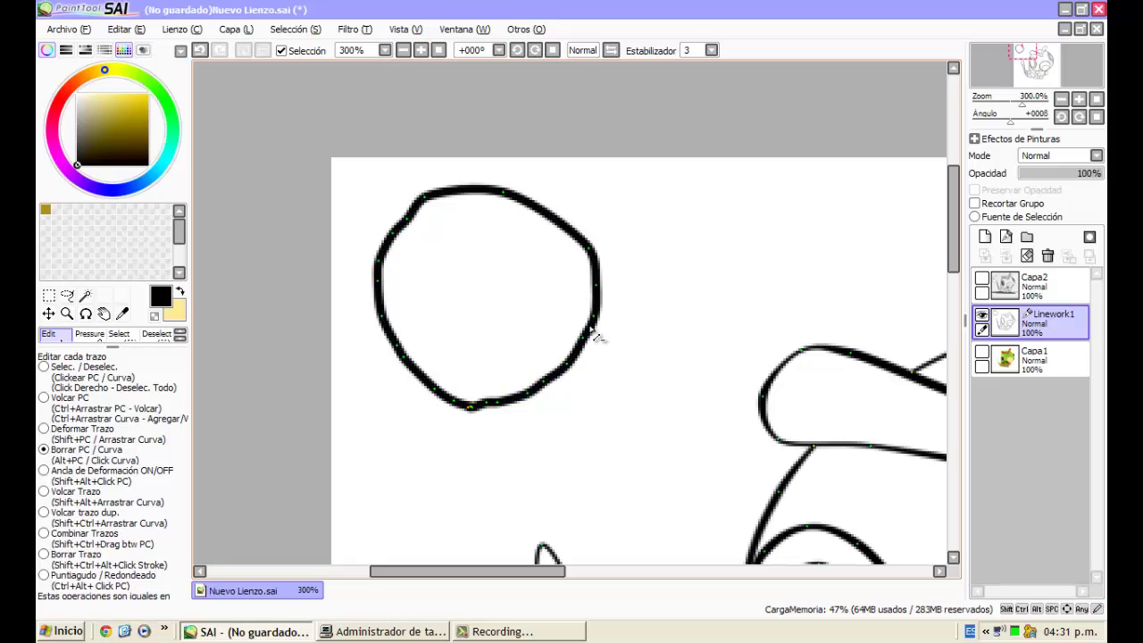
left_click(591, 328)
key("ctrl+z")
left_click(585, 339)
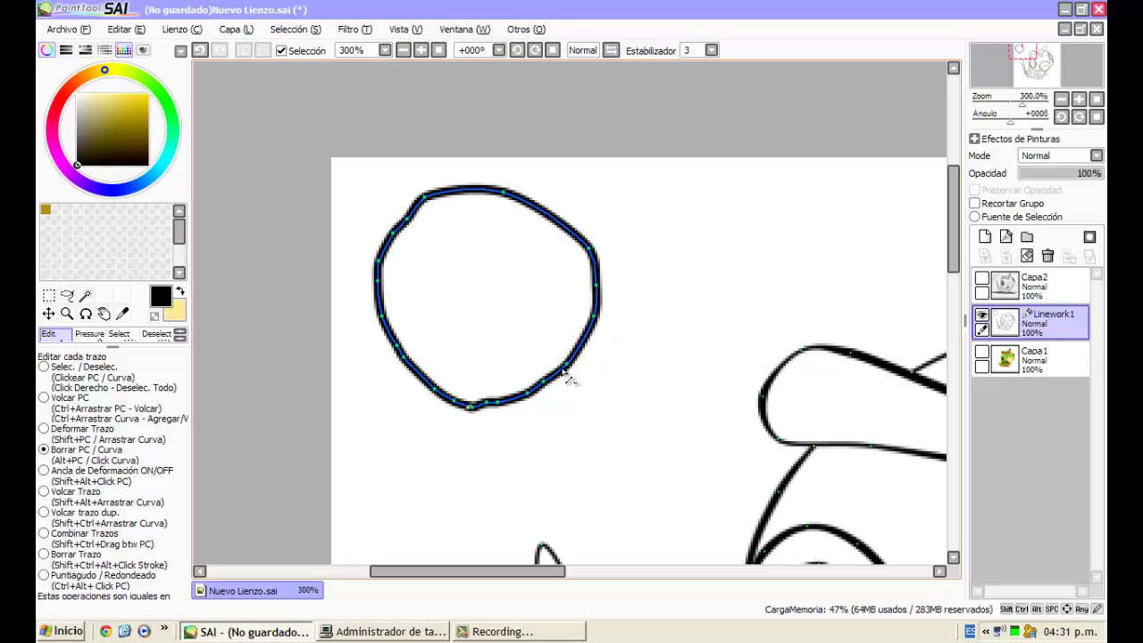
left_click(567, 365)
Try erasing the curve segment between two control points on the test circle's upper-right side
scroll(579, 235, "up", 5)
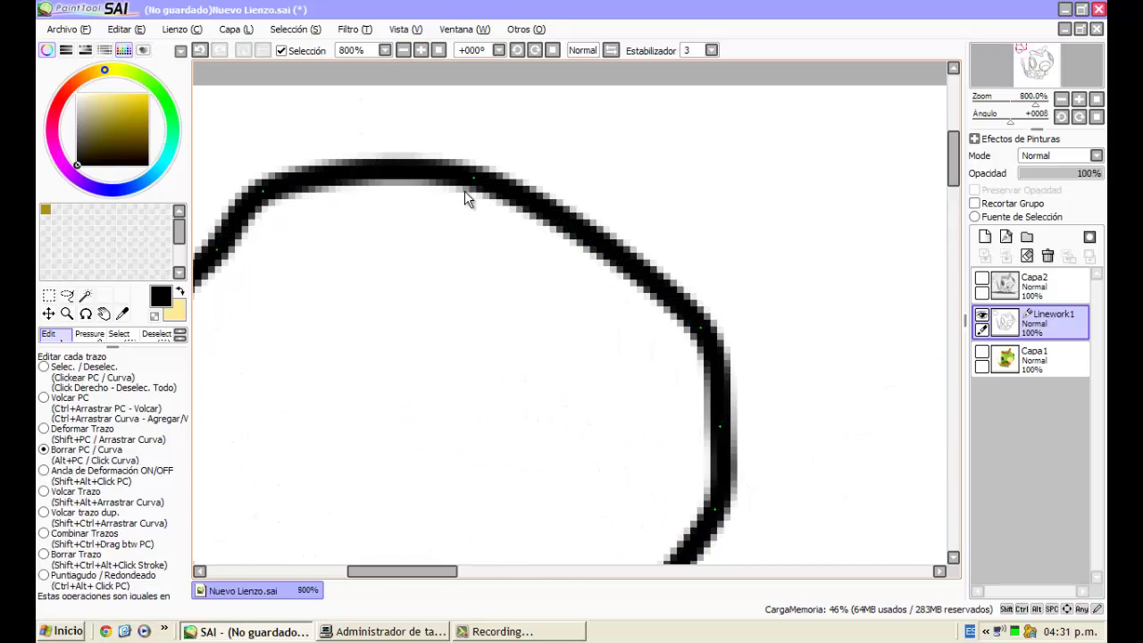
key("ctrl+z")
left_click(583, 240)
scroll(582, 242, "down", 3)
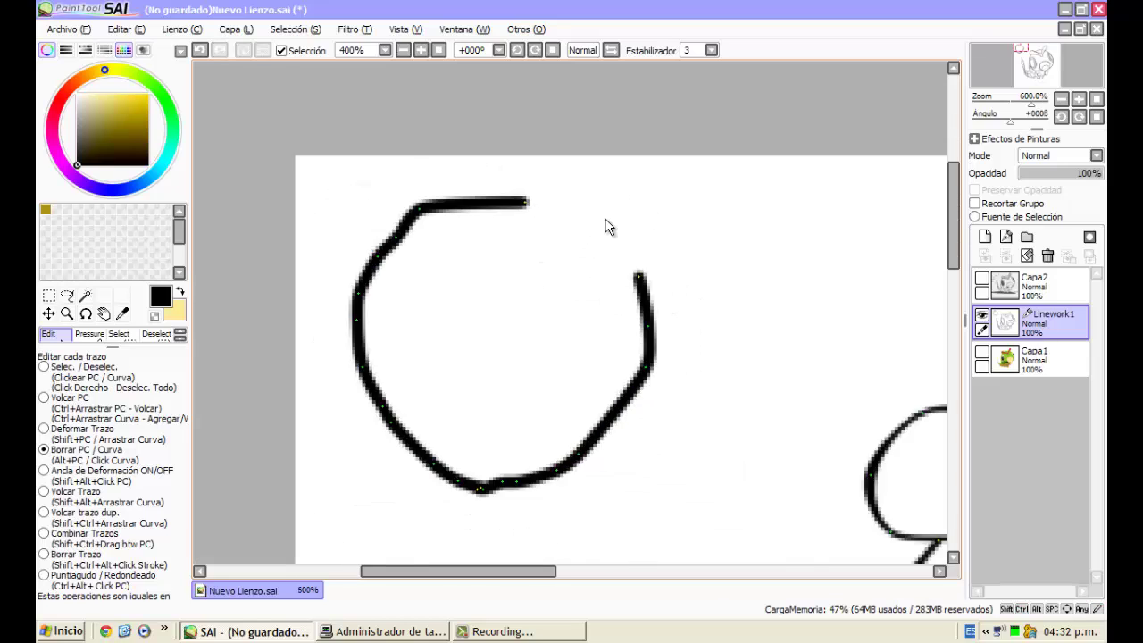
key("ctrl+z")
Undo back past the test circle and redo the weight changes on the outlines of the antennae and the top of the head
scroll(463, 234, "down", 4)
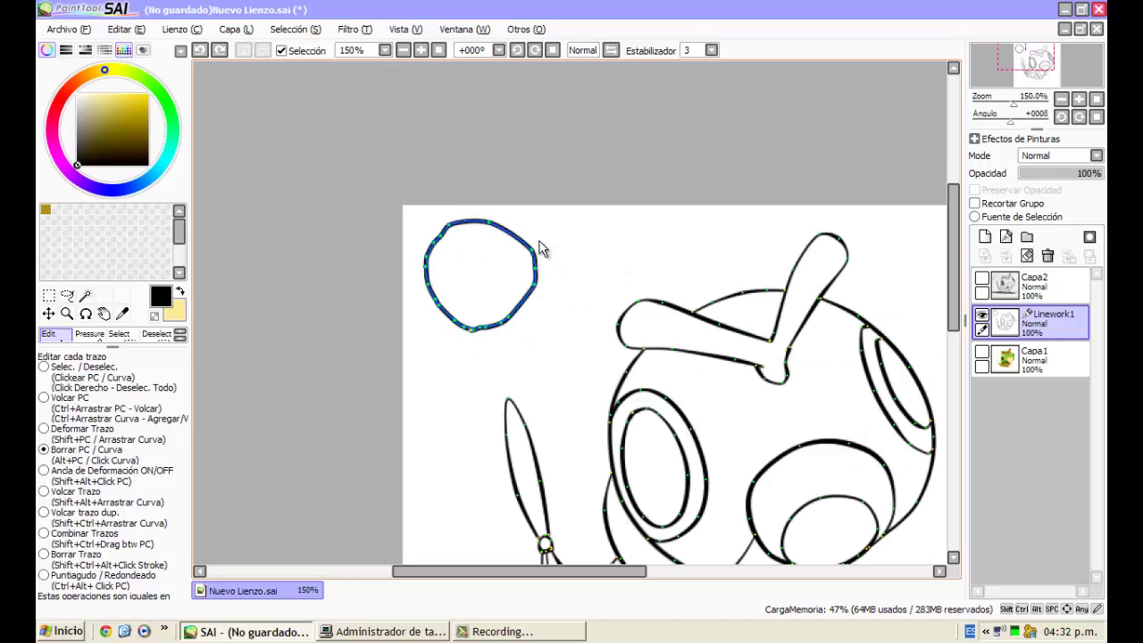
key("ctrl+z")
key("ctrl+z")
key("ctrl+z")
key("ctrl+z")
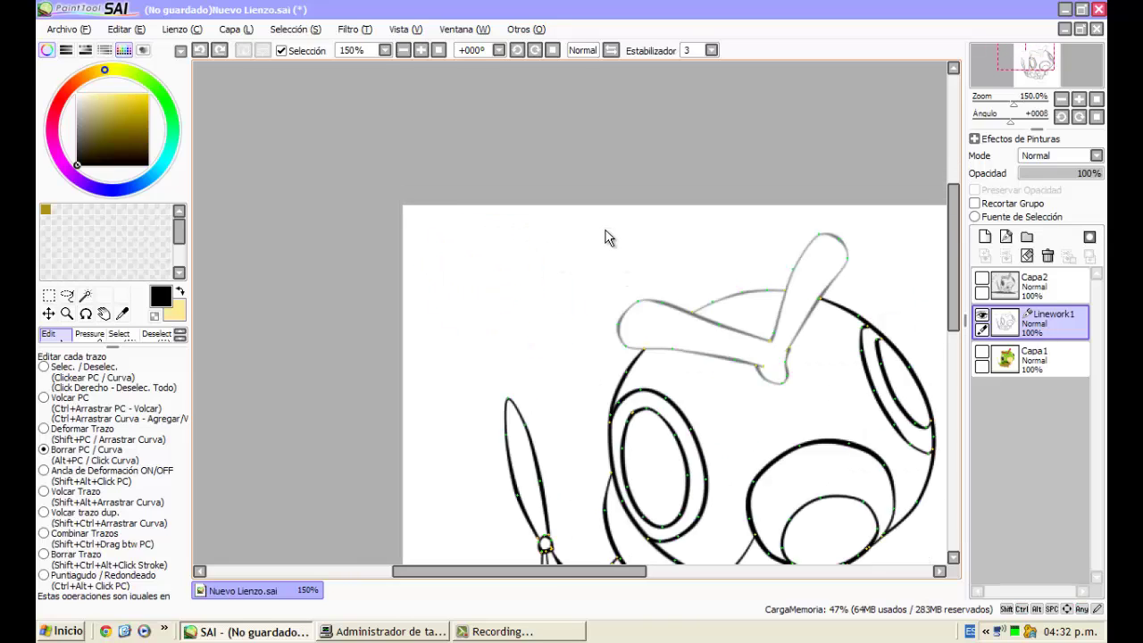
key("ctrl+y")
key("ctrl+y")
key("ctrl+y")
key("ctrl+y")
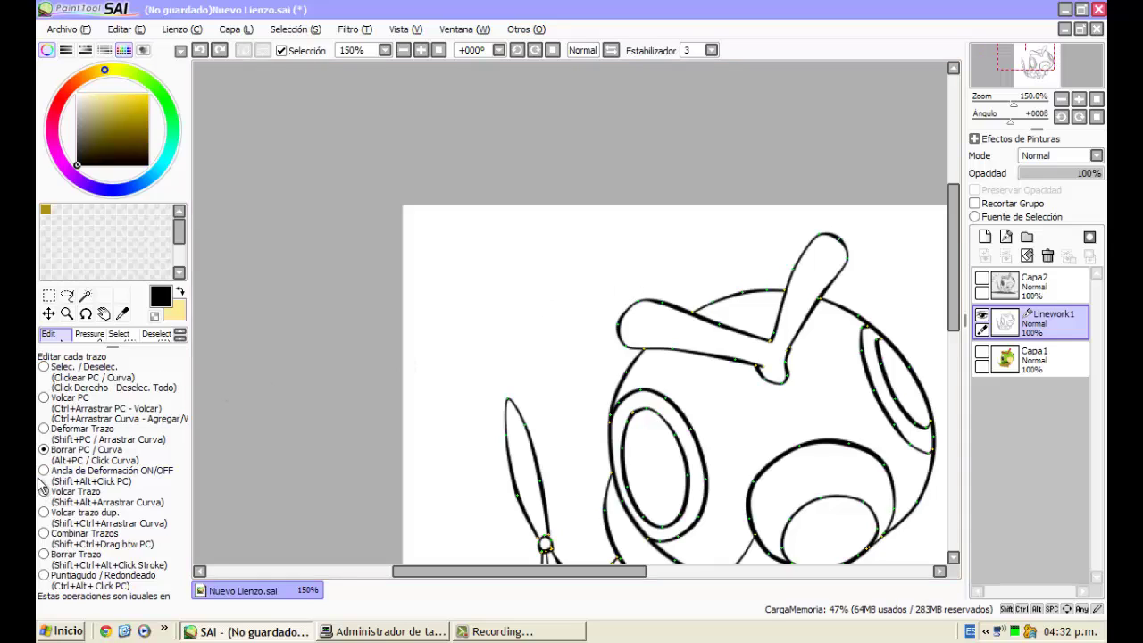
Toggle a deformation anchor on the control point beside the left eye, using the Ancla de Deformación ON/OFF mode
scroll(401, 327, "down", 2)
scroll(439, 388, "up", 2)
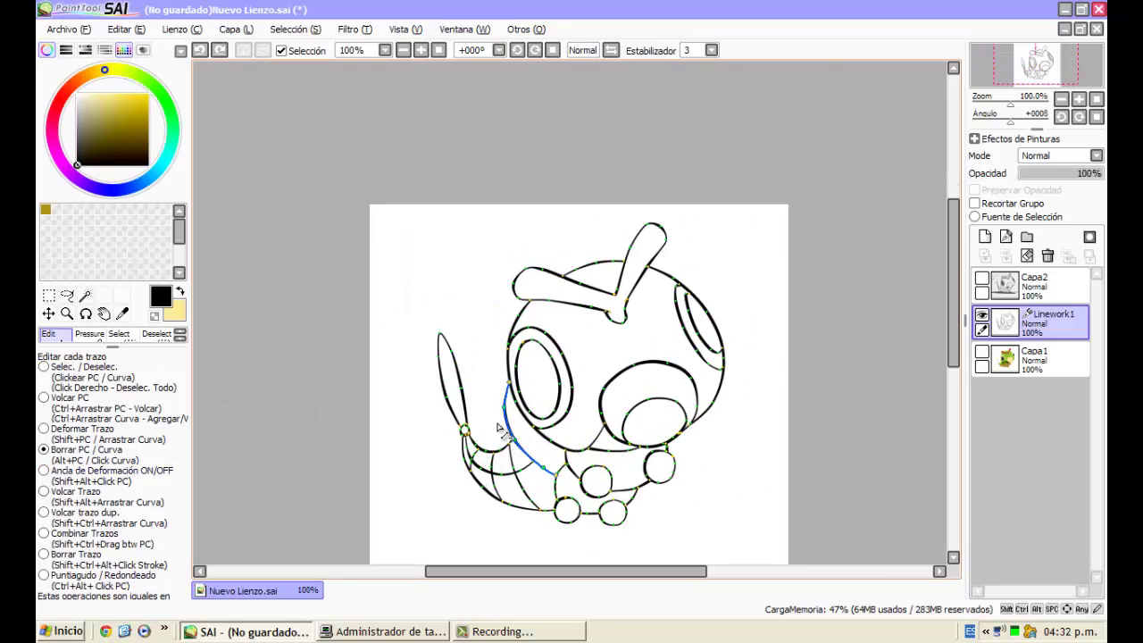
left_click(50, 471)
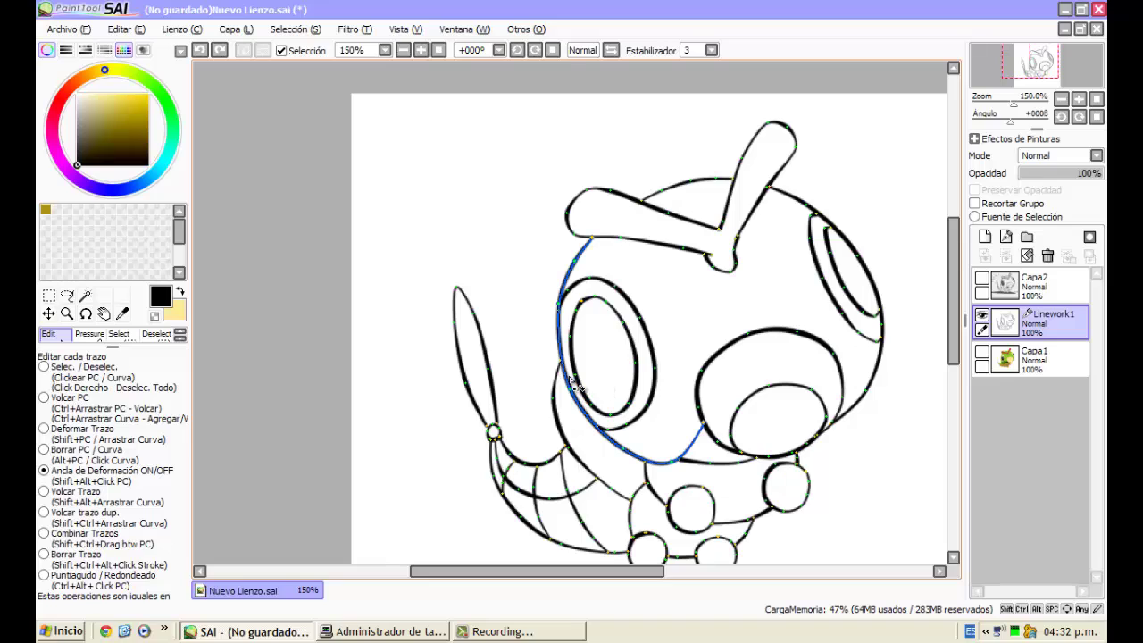
left_click(559, 363)
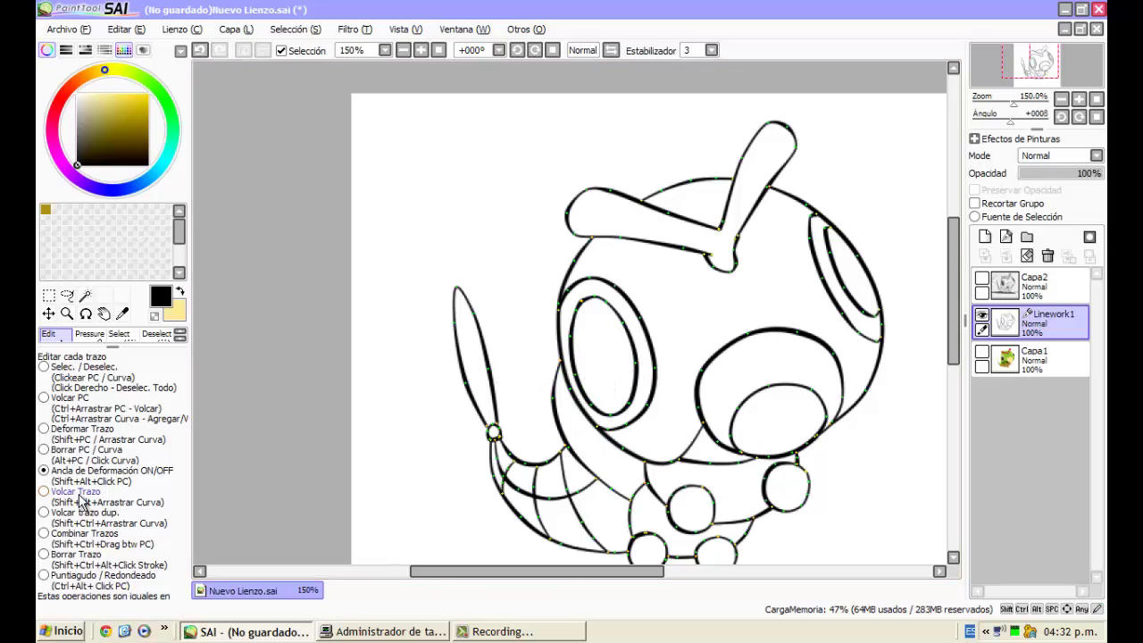
Try moving the whole head outline stroke off the drawing with the Edit tool's Volcar Trazo mode
scroll(460, 302, "down", 2)
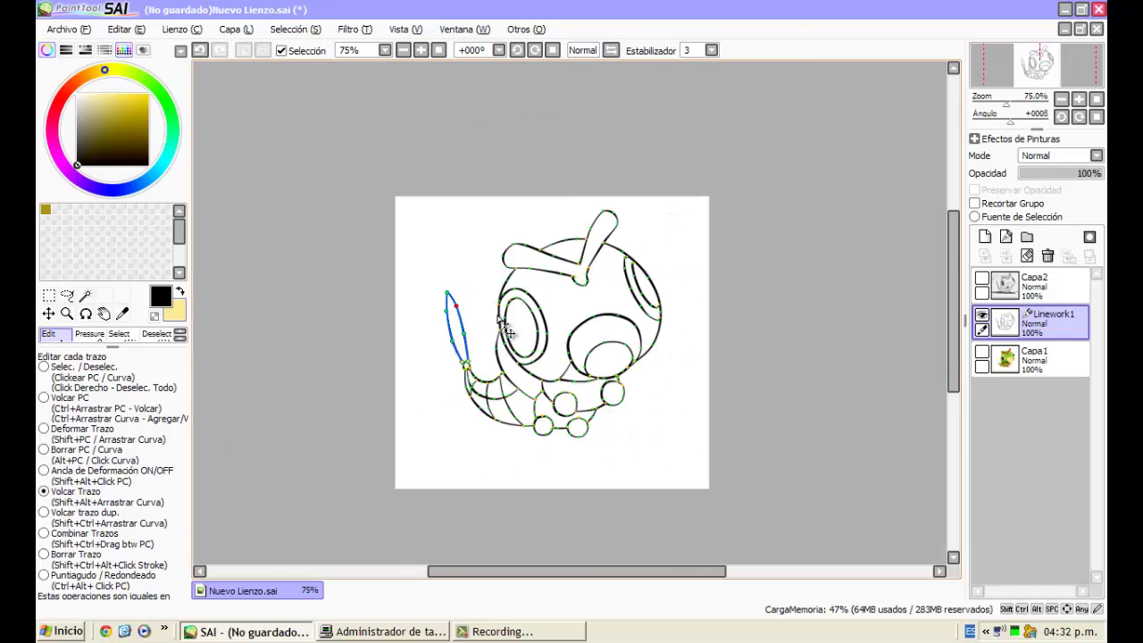
scroll(479, 366, "up", 2)
scroll(485, 341, "down", 2)
scroll(491, 234, "up", 3)
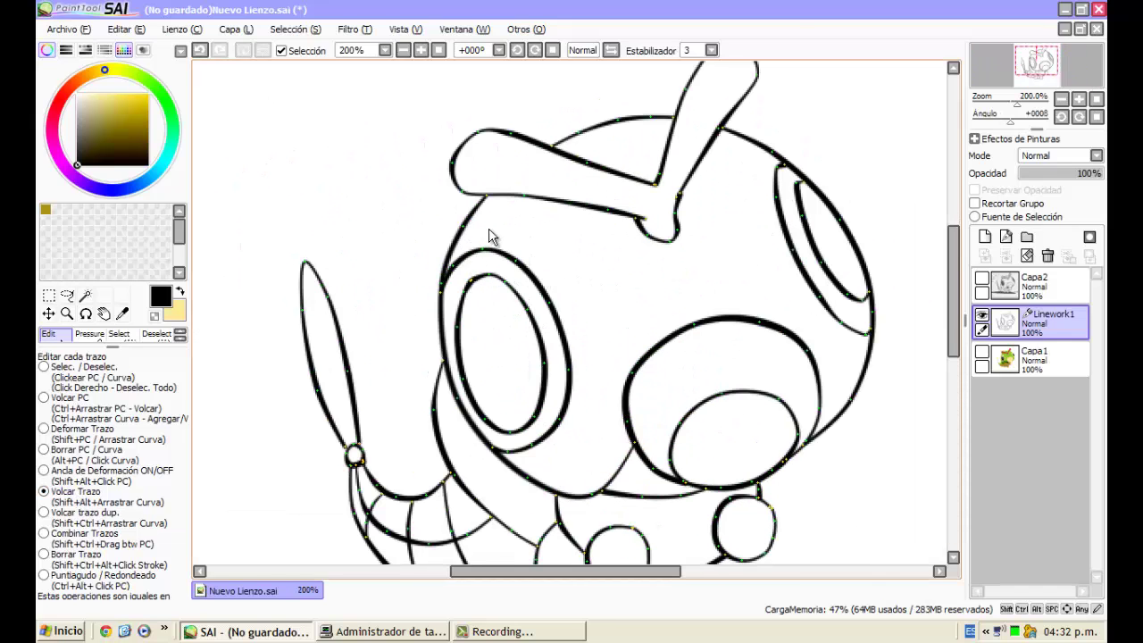
scroll(360, 241, "down", 1)
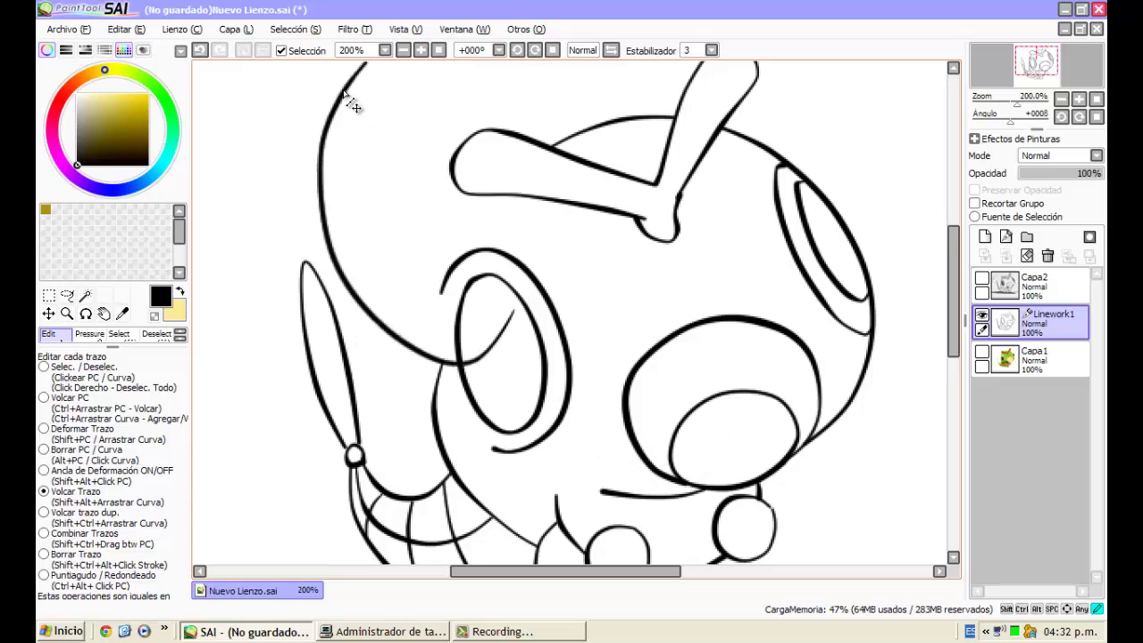
scroll(350, 102, "down", 2)
scroll(371, 191, "up", 1)
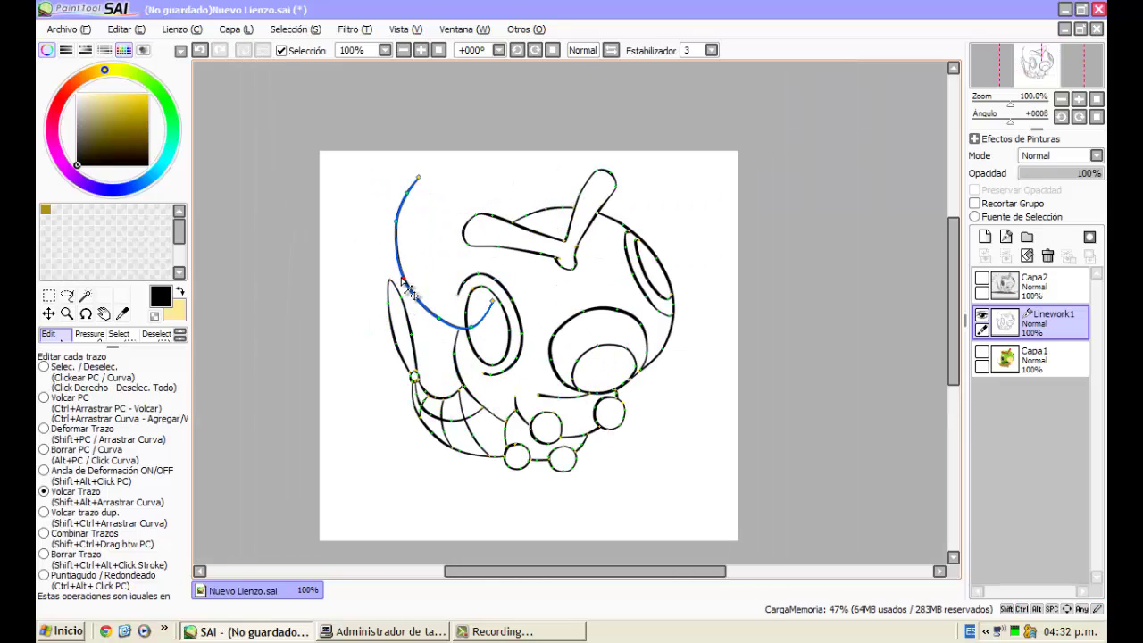
left_click_drag(411, 271, 411, 271)
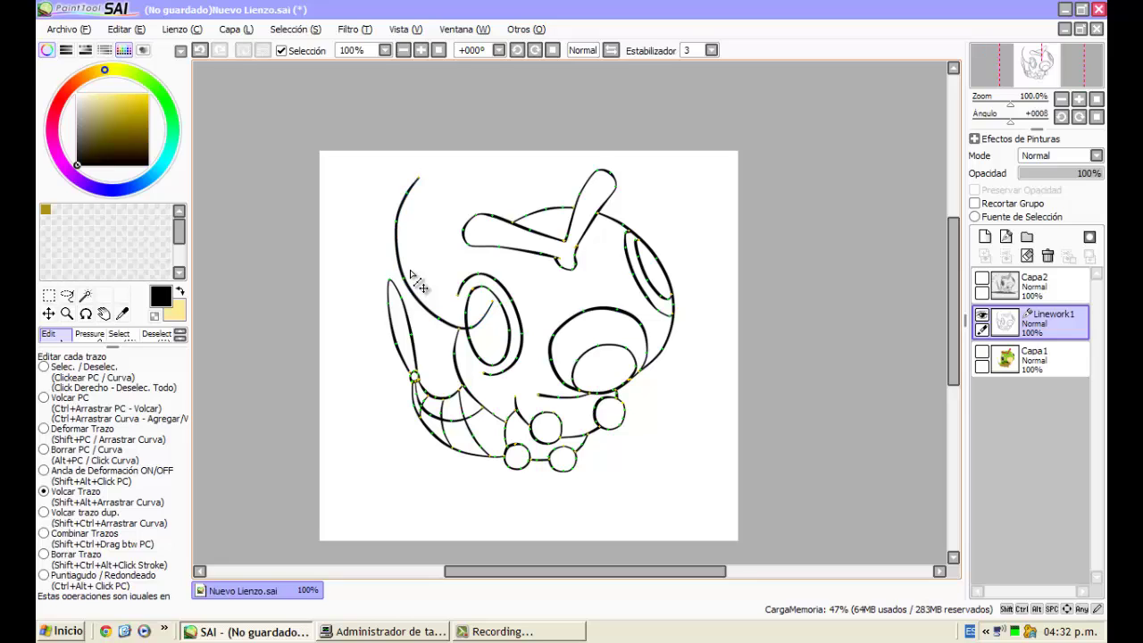
left_click_drag(427, 317, 494, 400)
Duplicate several head outline strokes beside the drawing with the Volcar trazo dup. mode, and undo the copies
scroll(475, 396, "up", 2)
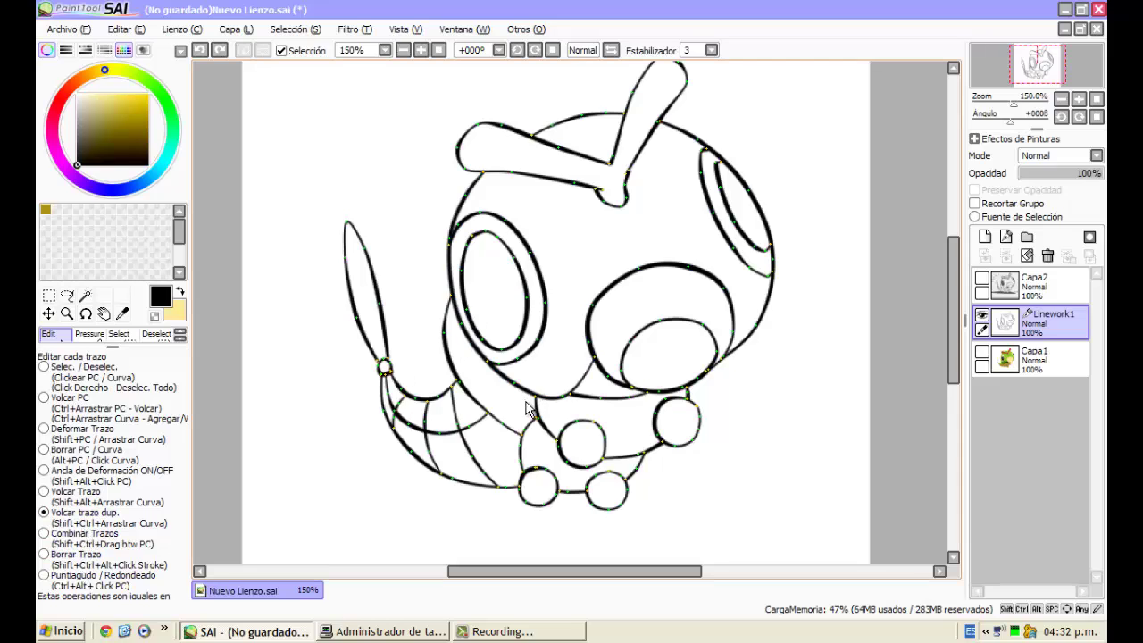
mouse_move(520, 399)
left_mouse_down()
mouse_move(443, 298)
mouse_move(358, 256)
mouse_move(288, 249)
left_mouse_up()
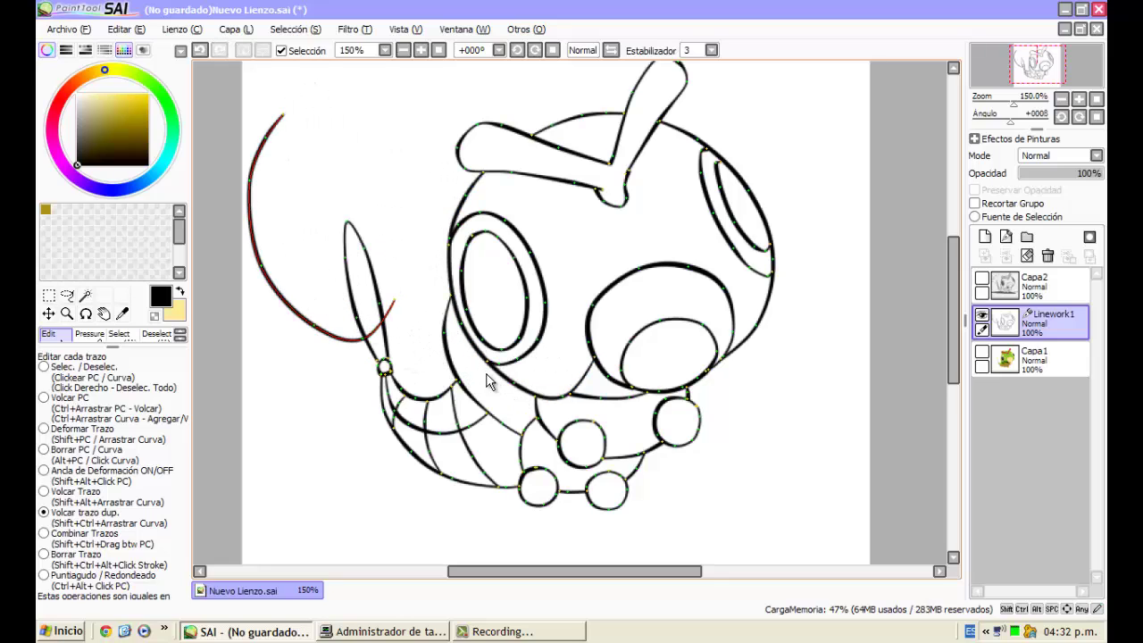
left_click_drag(482, 304, 368, 324)
left_click_drag(543, 397, 384, 453)
key("ctrl+z")
key("ctrl+z")
key("ctrl+z")
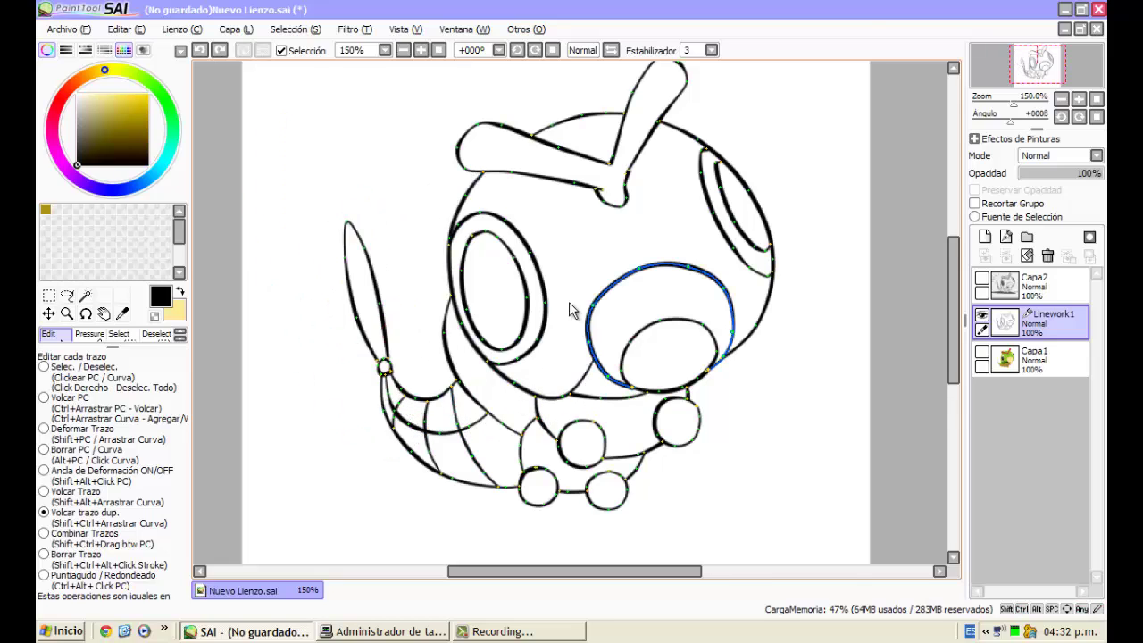
Select all of the caterpillar's strokes, duplicate them up and to the left with Volcar trazo dup., and undo the copy
scroll(569, 303, "down", 3)
scroll(569, 301, "up", 2)
scroll(482, 322, "down", 1)
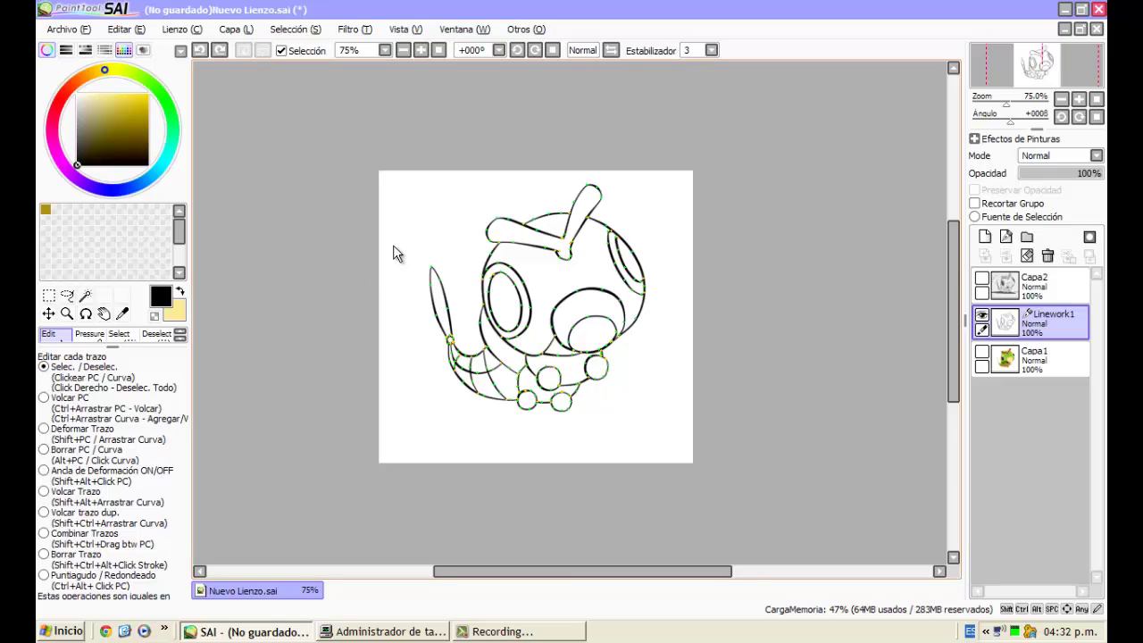
mouse_move(464, 224)
left_mouse_down()
mouse_move(661, 427)
mouse_move(625, 285)
mouse_move(469, 179)
mouse_move(410, 180)
left_mouse_up()
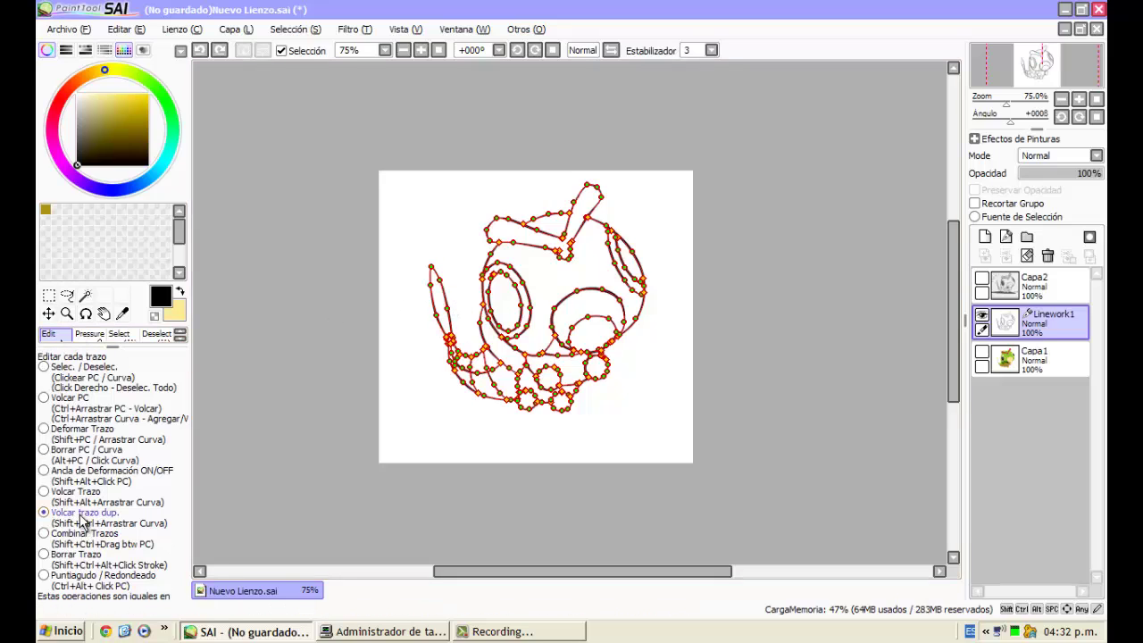
mouse_move(525, 398)
left_mouse_down()
mouse_move(355, 331)
mouse_move(406, 464)
mouse_move(527, 357)
mouse_move(402, 262)
left_mouse_up()
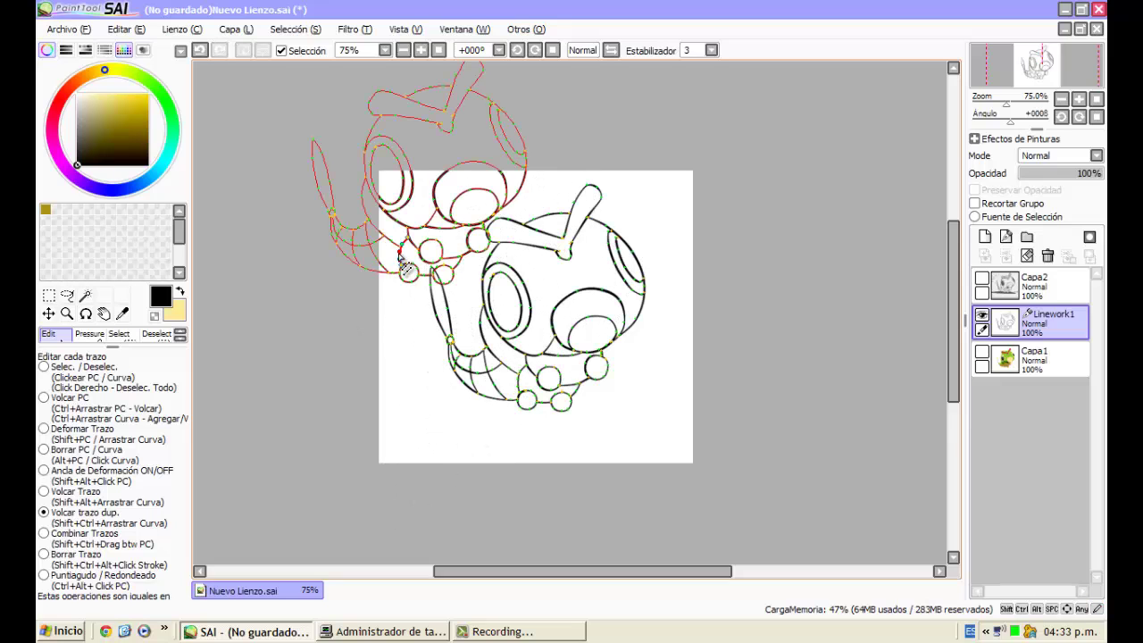
key("ctrl+z")
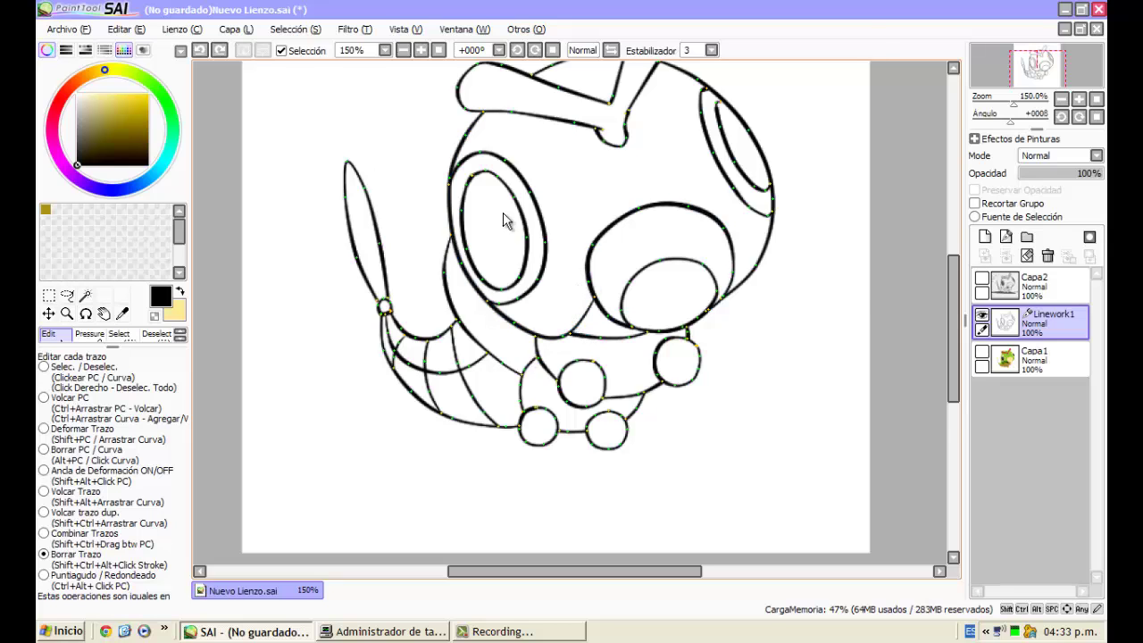
Erase the head's left outline stroke with the Edit tool's Borrar Trazo mode and undo the deletion, then repeat the demonstration
scroll(469, 179, "up", 3)
scroll(456, 168, "down", 2)
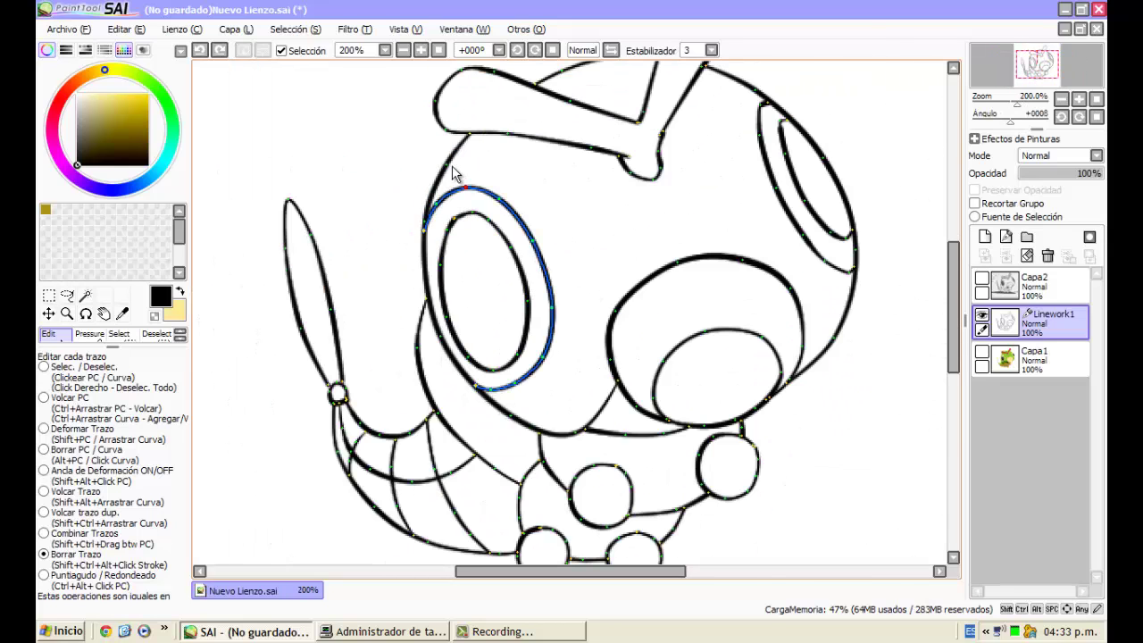
left_click(458, 153)
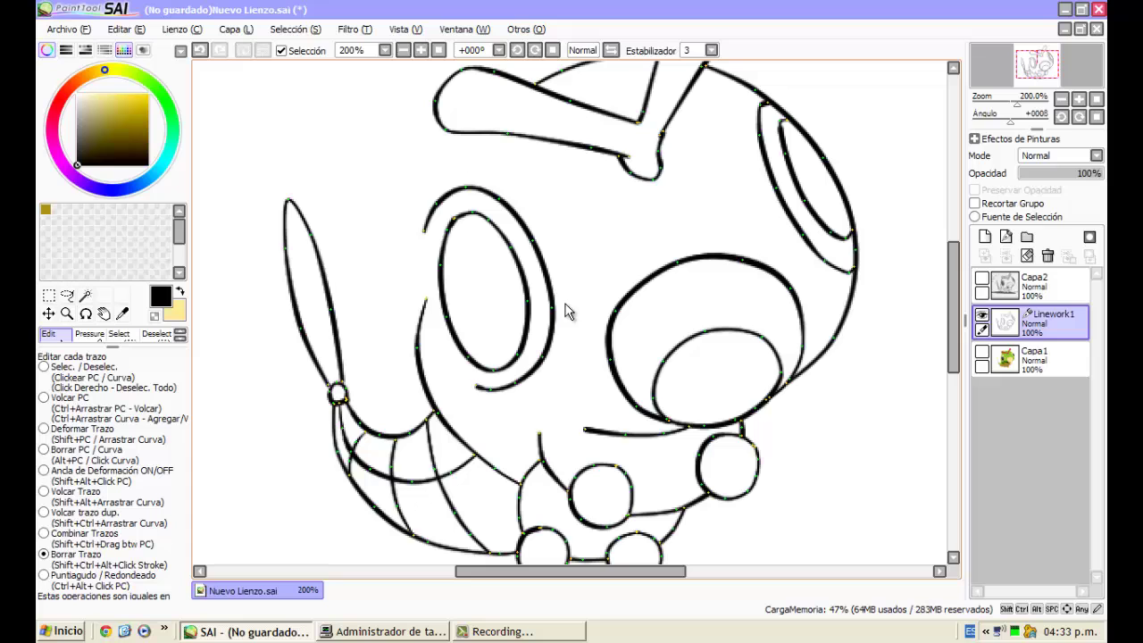
key("ctrl+z")
scroll(563, 291, "down", 3)
scroll(562, 442, "up", 4)
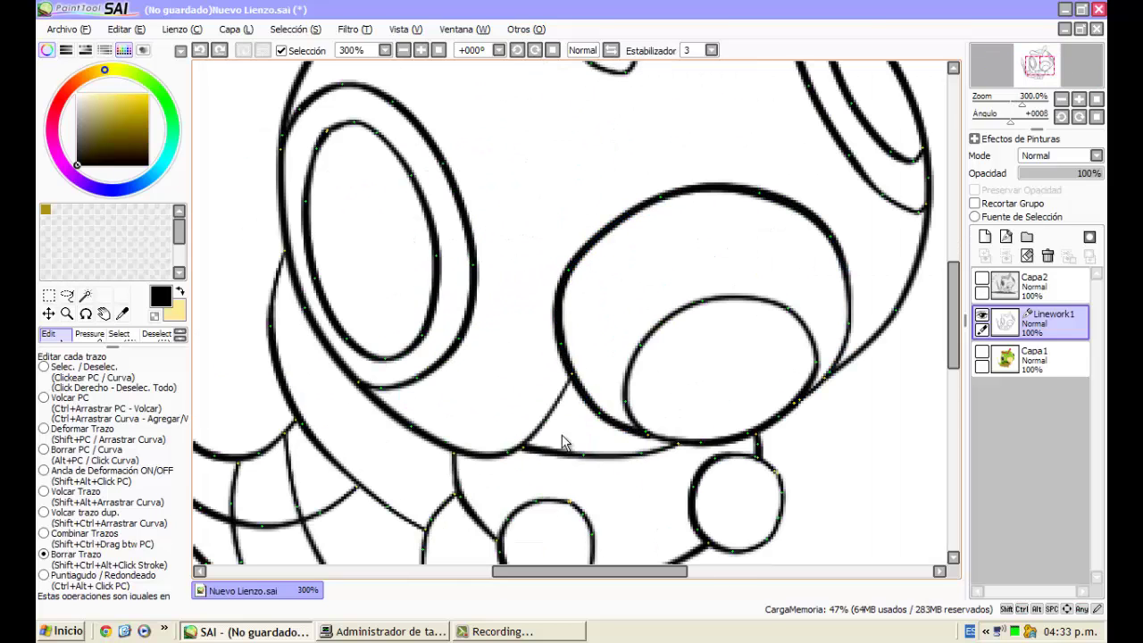
left_click(513, 451)
key("ctrl+z")
scroll(575, 309, "down", 4)
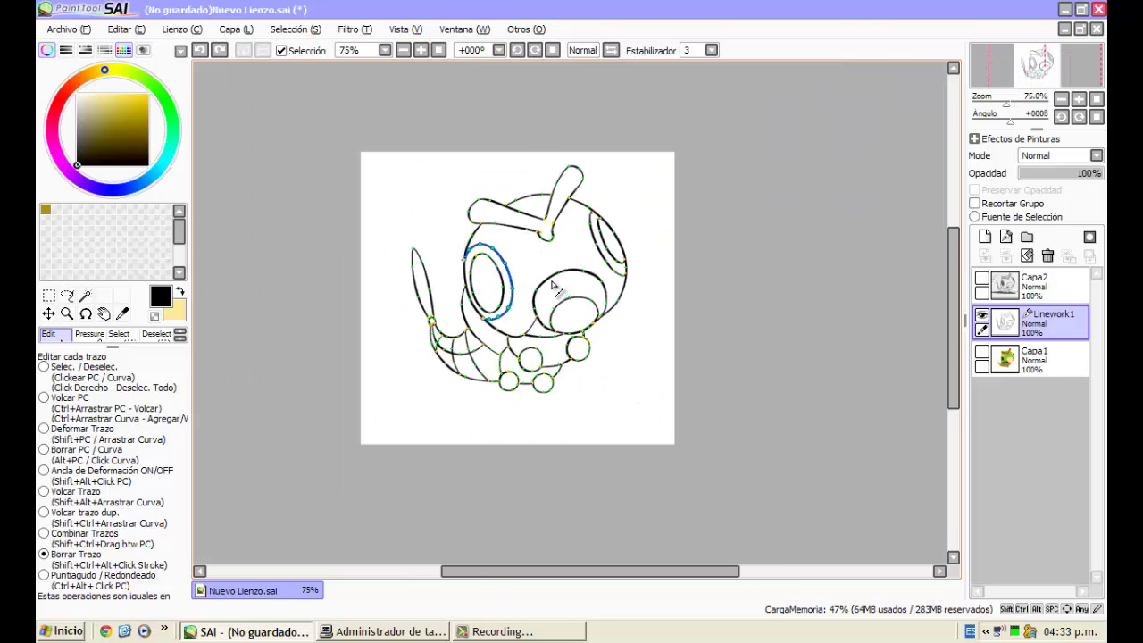
Draw two nearly aligned straight lines with a small gap between them in the blank area above the tail, using the size 4 Curve tool
scroll(554, 284, "up", 3)
left_click(93, 534)
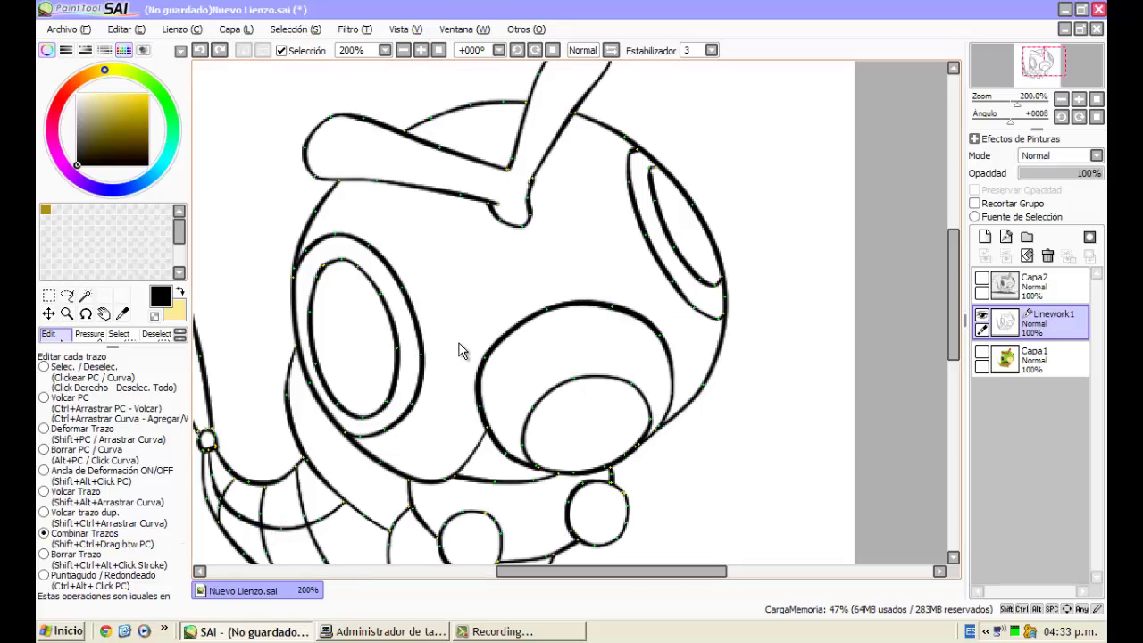
scroll(402, 346, "down", 2)
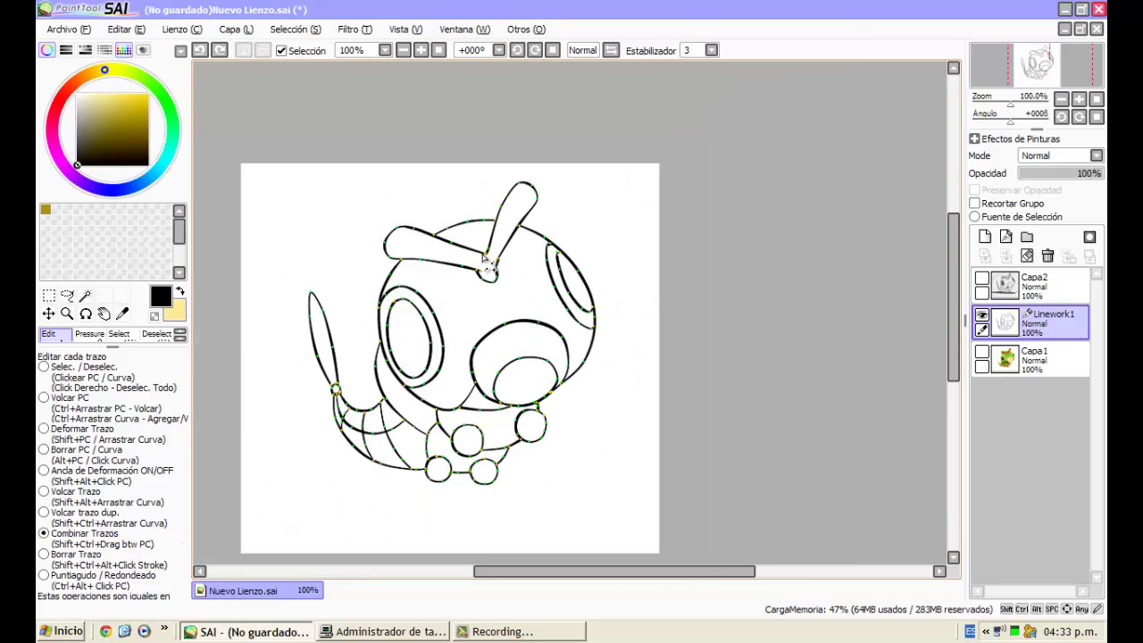
scroll(487, 259, "down", 1)
left_click(52, 333)
scroll(307, 224, "up", 3)
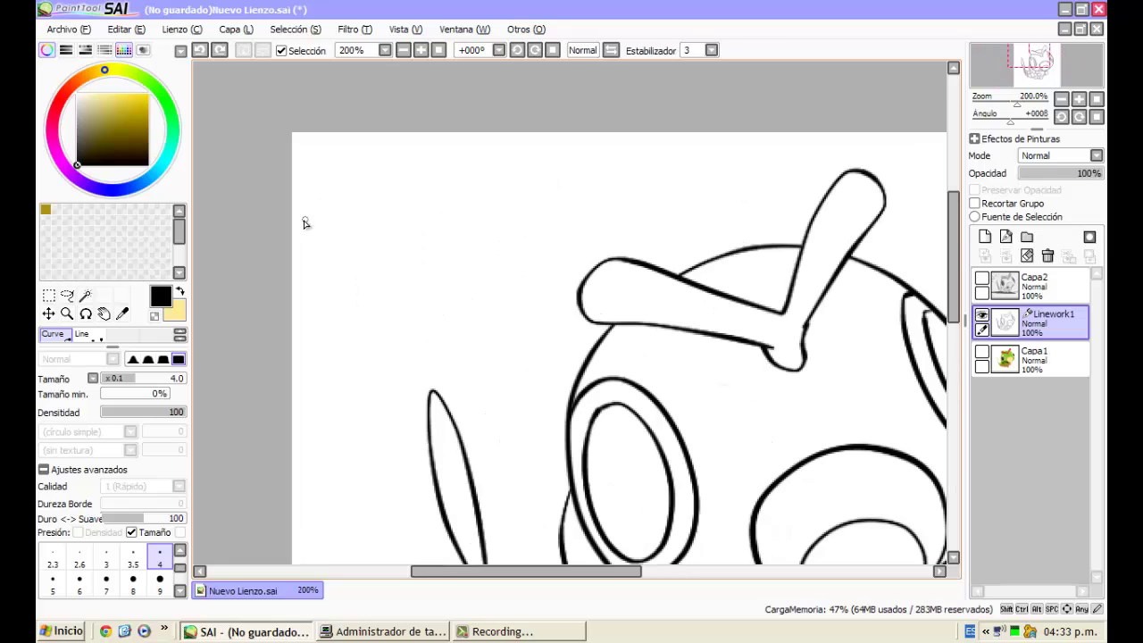
left_click(304, 223)
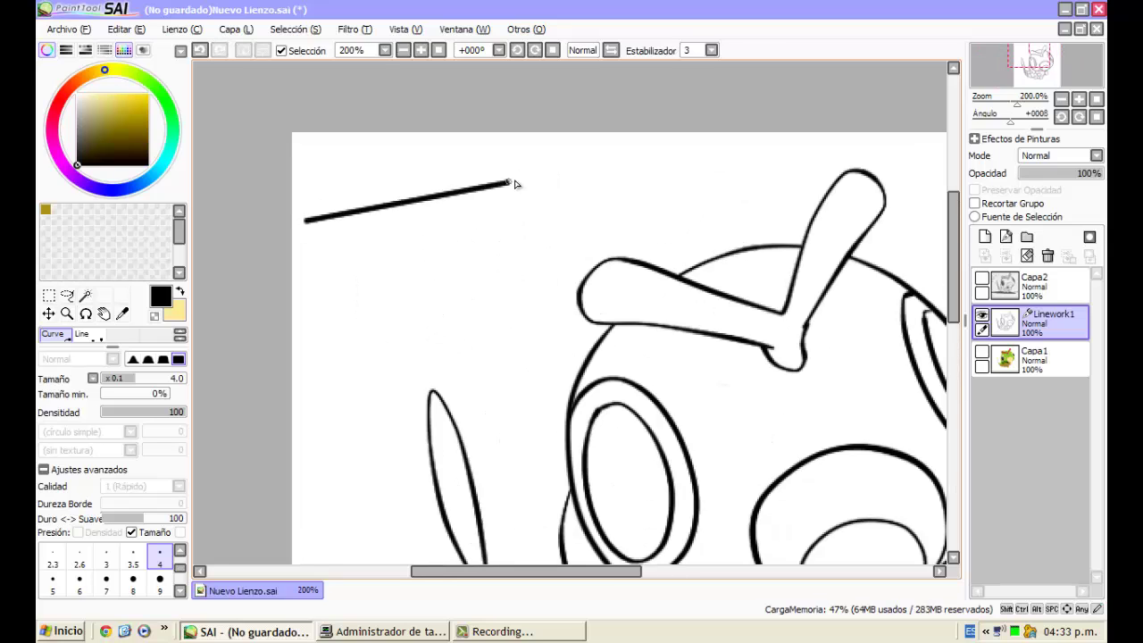
left_click(424, 211)
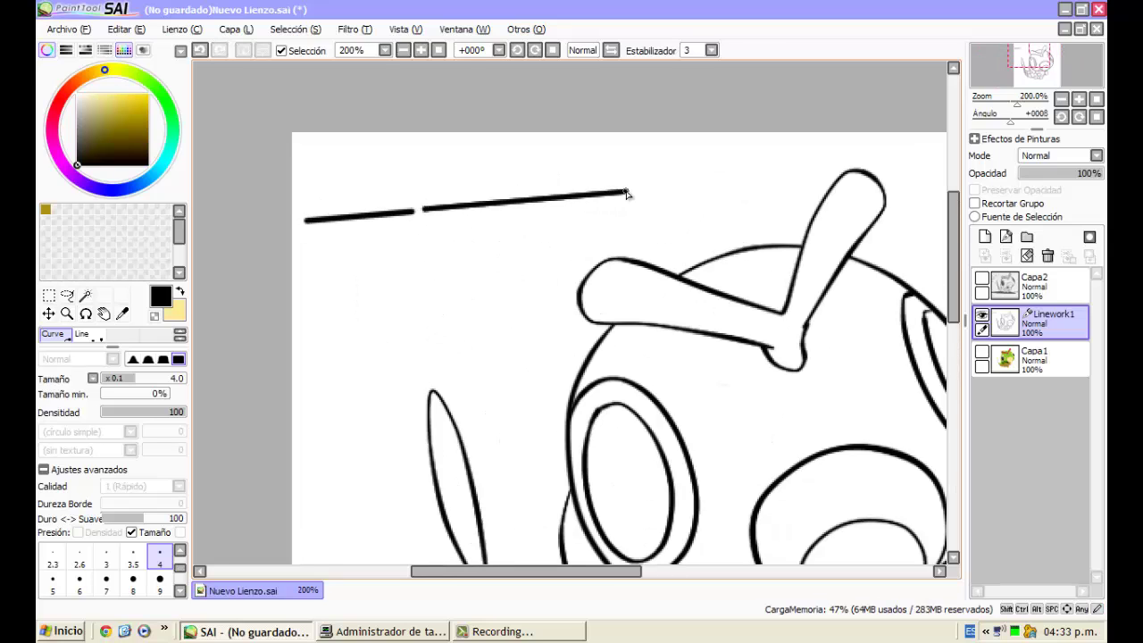
left_click(629, 190)
Join the two test lines across their gap using the Edit tool's Combinar Trazos mode
scroll(427, 198, "up", 3)
scroll(552, 257, "down", 2)
scroll(427, 326, "up", 4)
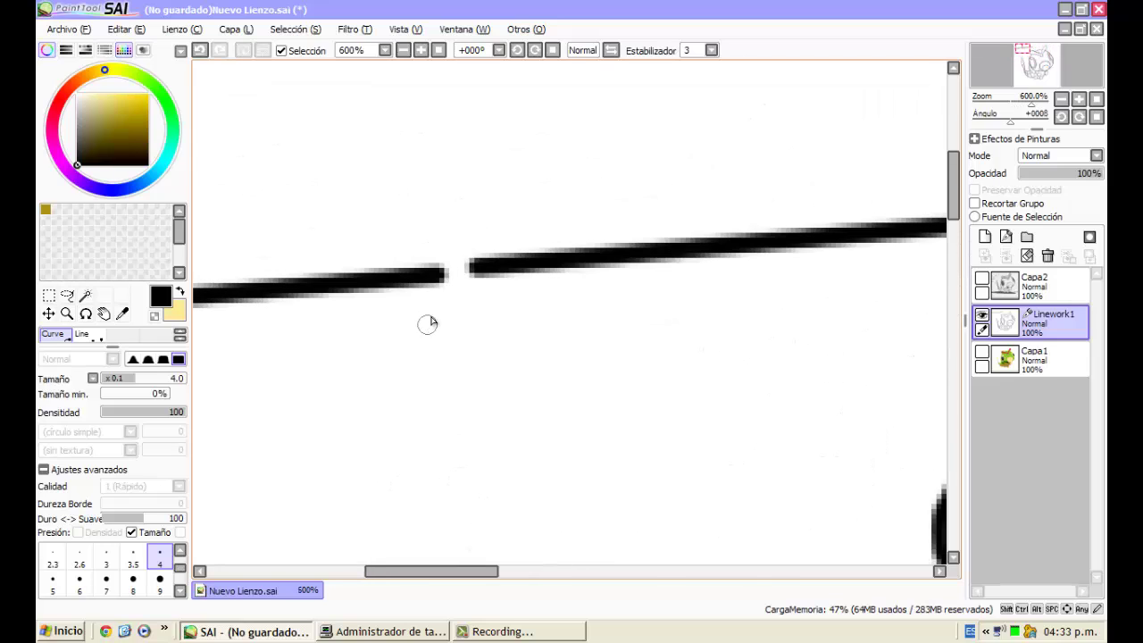
scroll(64, 330, "up", 1)
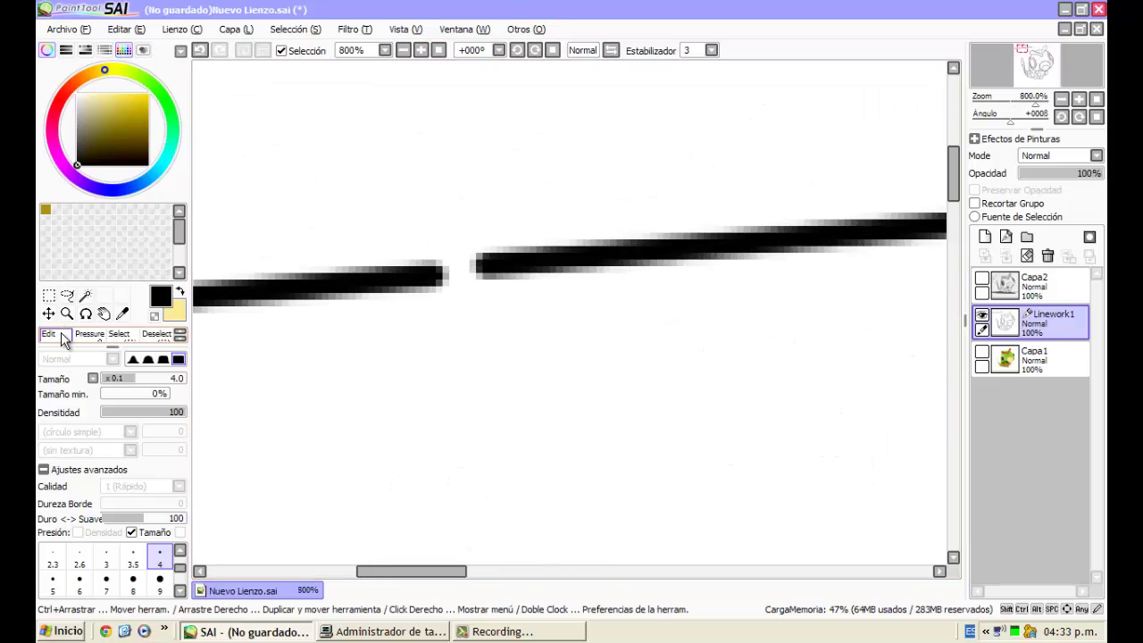
left_click(63, 335)
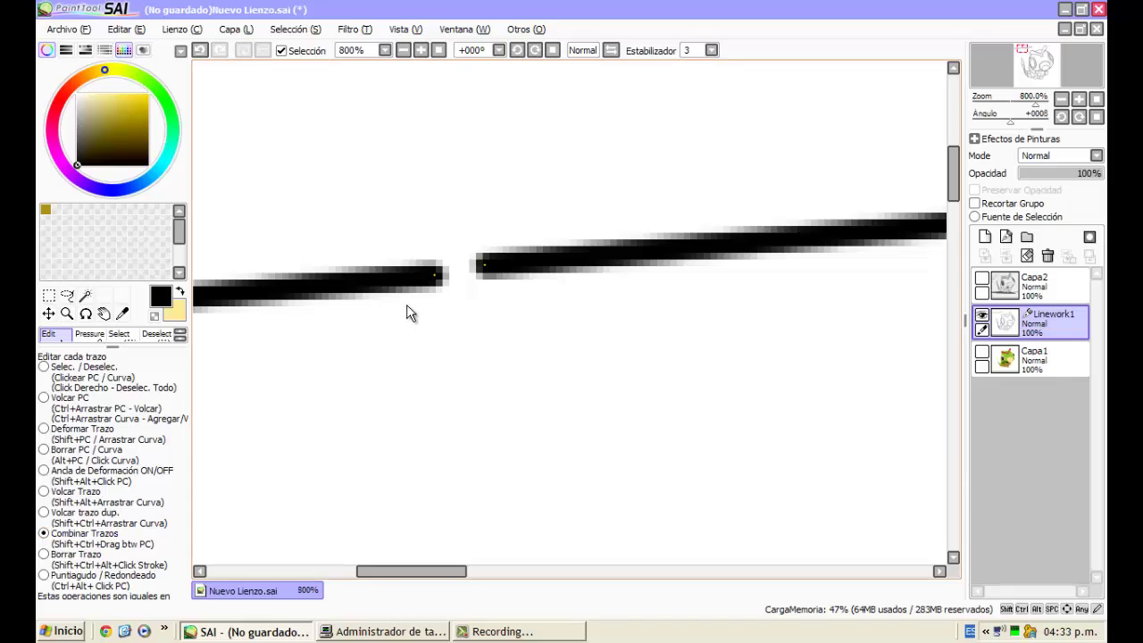
mouse_move(437, 273)
left_mouse_down()
mouse_move(489, 279)
mouse_move(553, 238)
mouse_move(556, 254)
left_mouse_up()
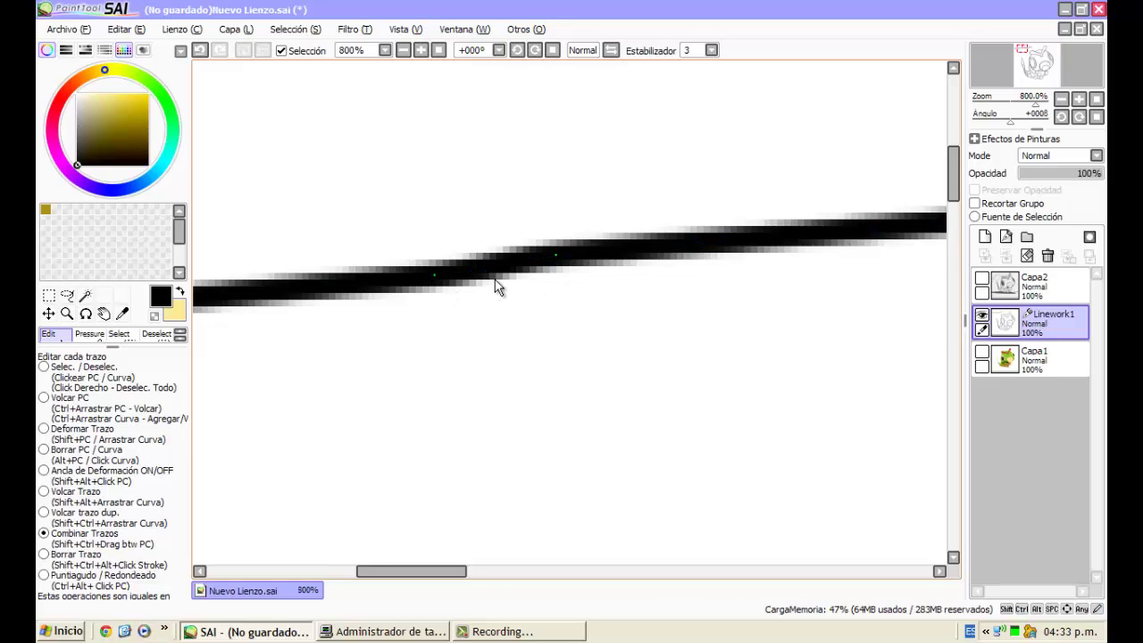
scroll(500, 281, "down", 3)
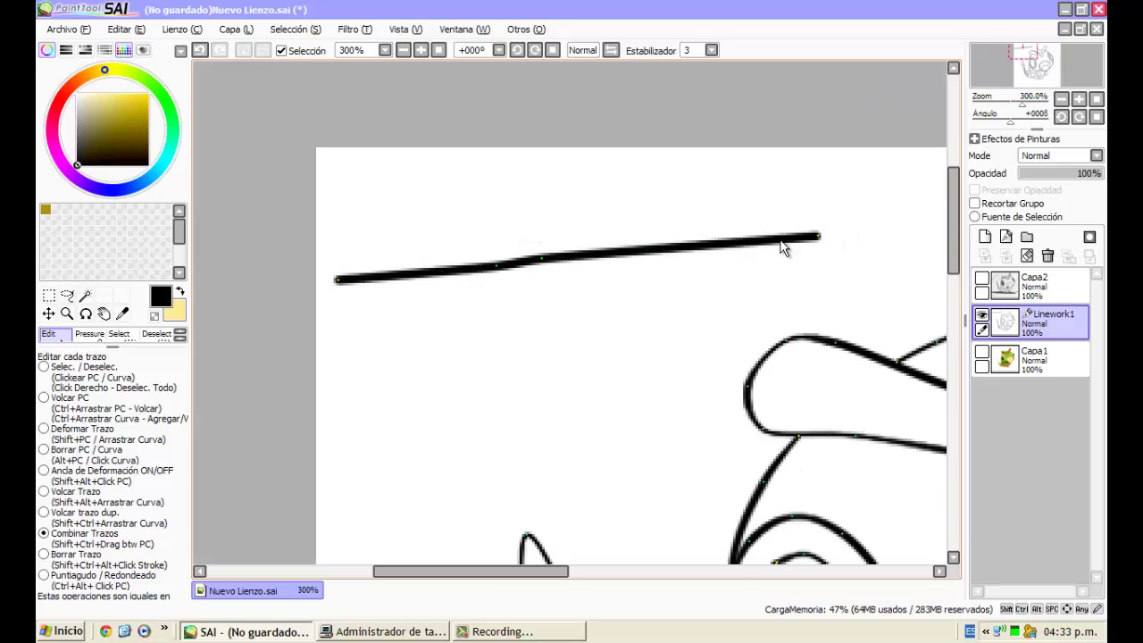
Undo the stroke combination and remove both test lines
scroll(584, 298, "up", 4)
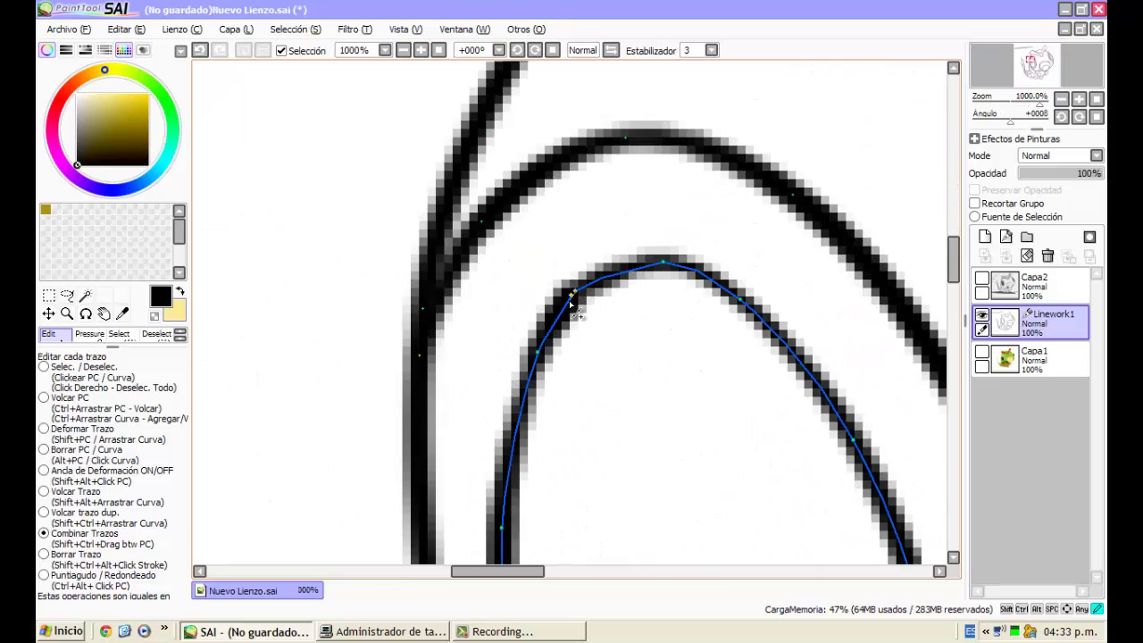
scroll(573, 304, "down", 6)
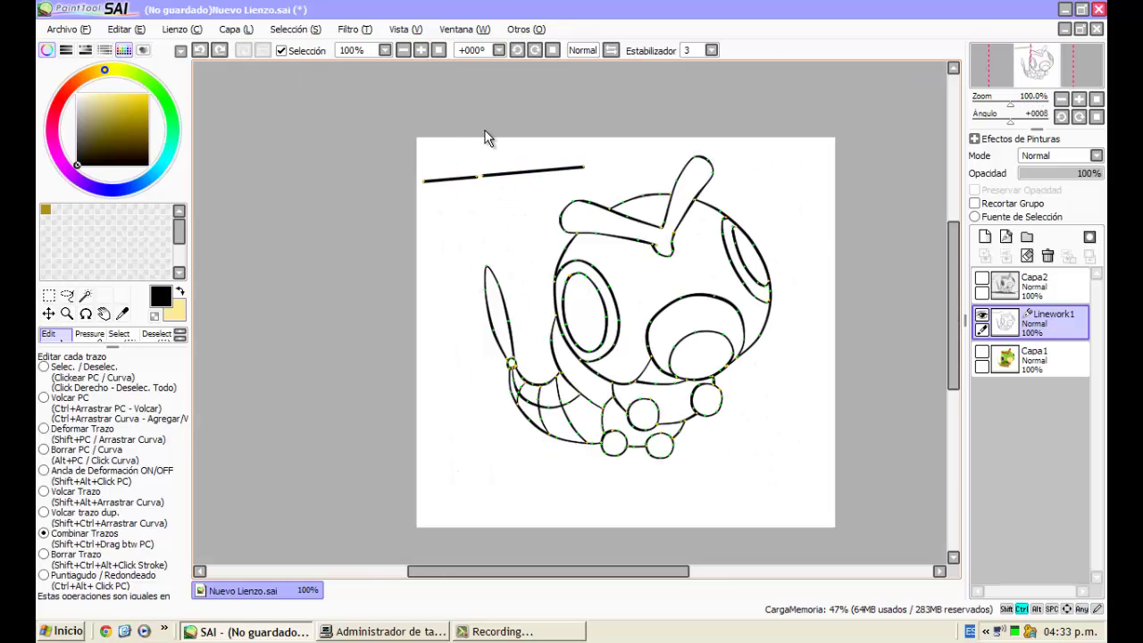
key("ctrl+z")
key("ctrl+z")
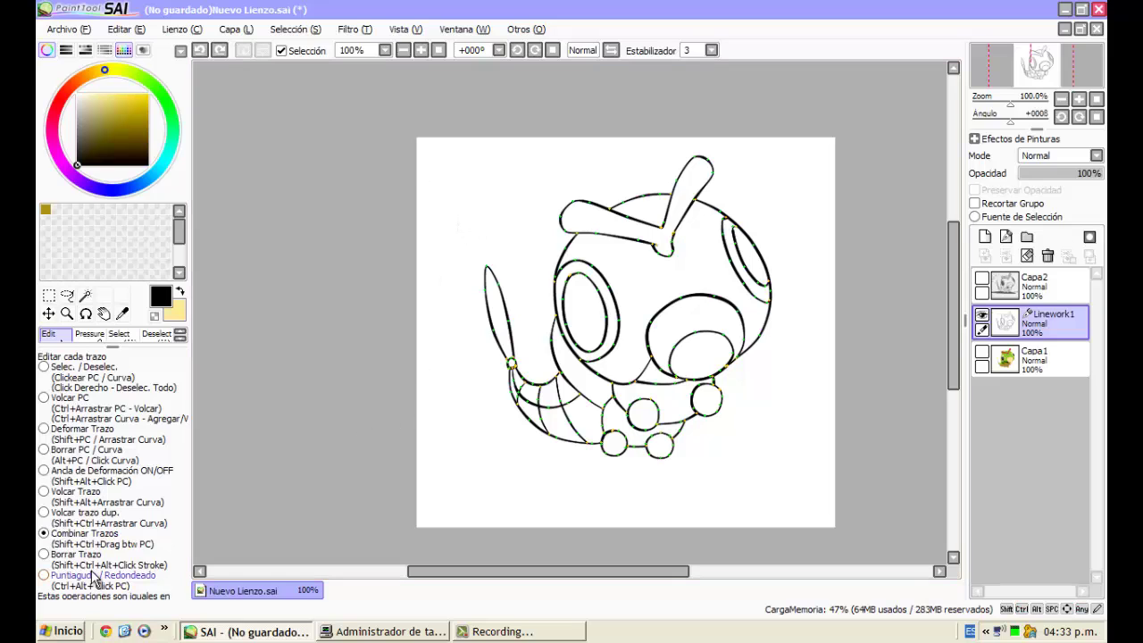
Draw a zigzag of connected straight segments with sharp corners above the tail, using the size 3 Line tool
left_click(81, 334)
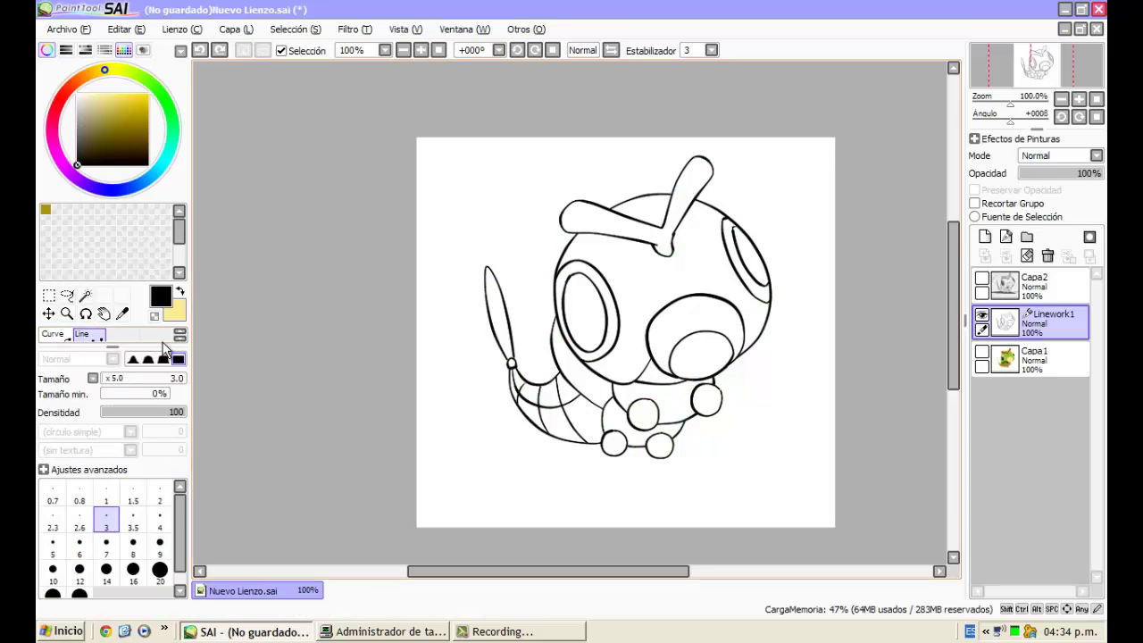
scroll(403, 209, "down", 1)
scroll(480, 171, "up", 5)
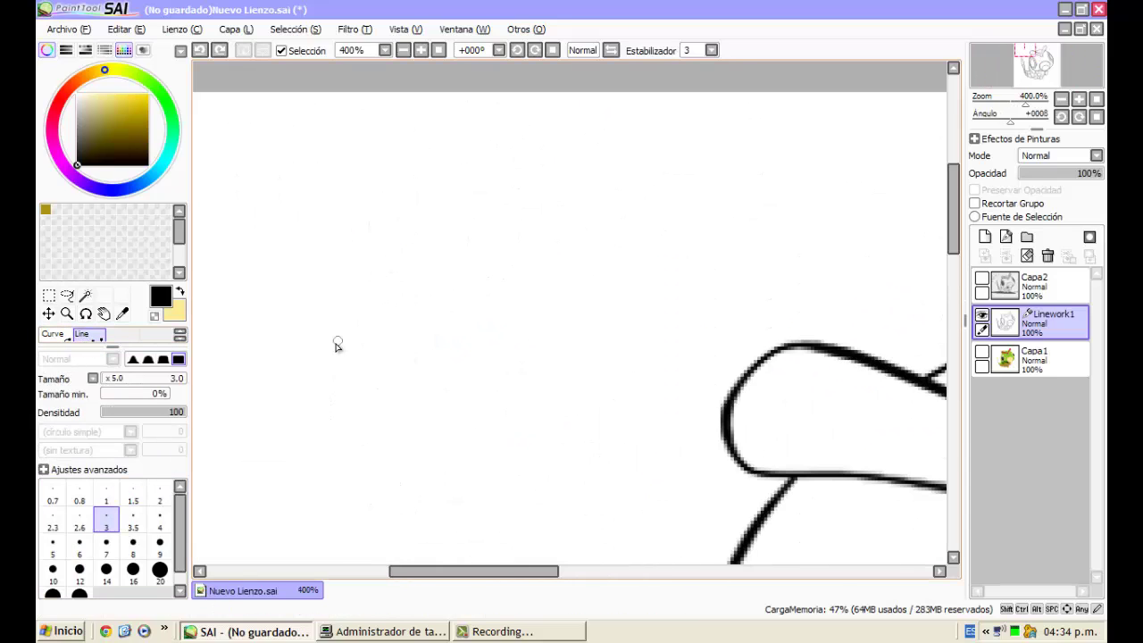
left_click(336, 344)
left_click(490, 138)
left_click(435, 456)
left_click(625, 214)
left_click(527, 450)
left_click(702, 206)
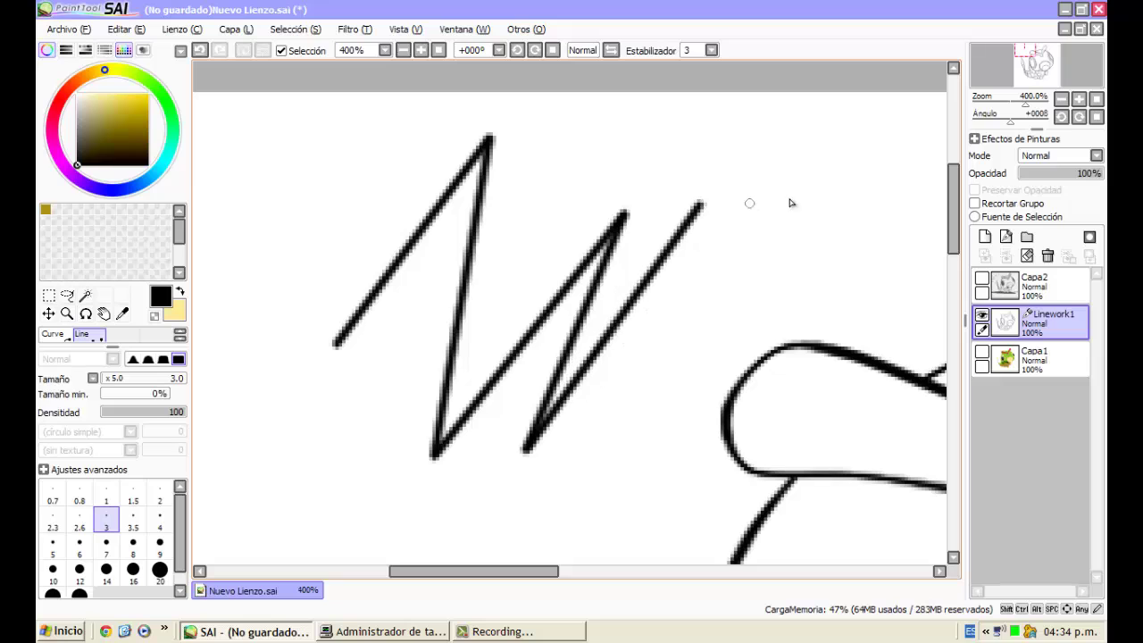
left_click(804, 199)
left_click(678, 161)
left_click(898, 134)
scroll(489, 205, "down", 4)
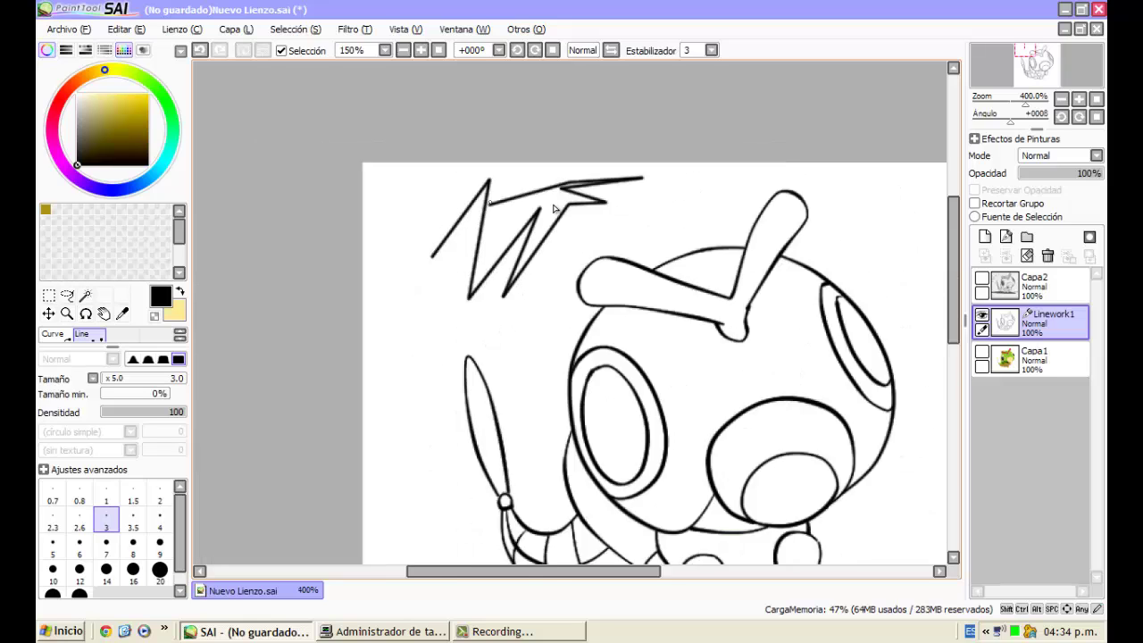
double_click(532, 182)
scroll(522, 180, "up", 4)
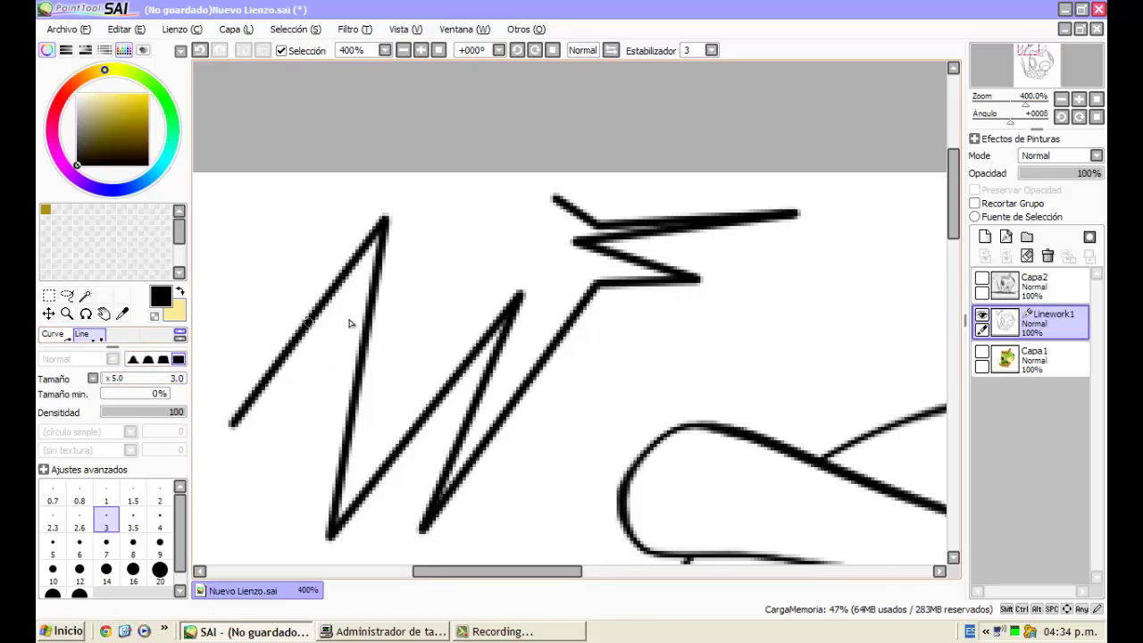
scroll(350, 322, "down", 1)
scroll(63, 338, "down", 1)
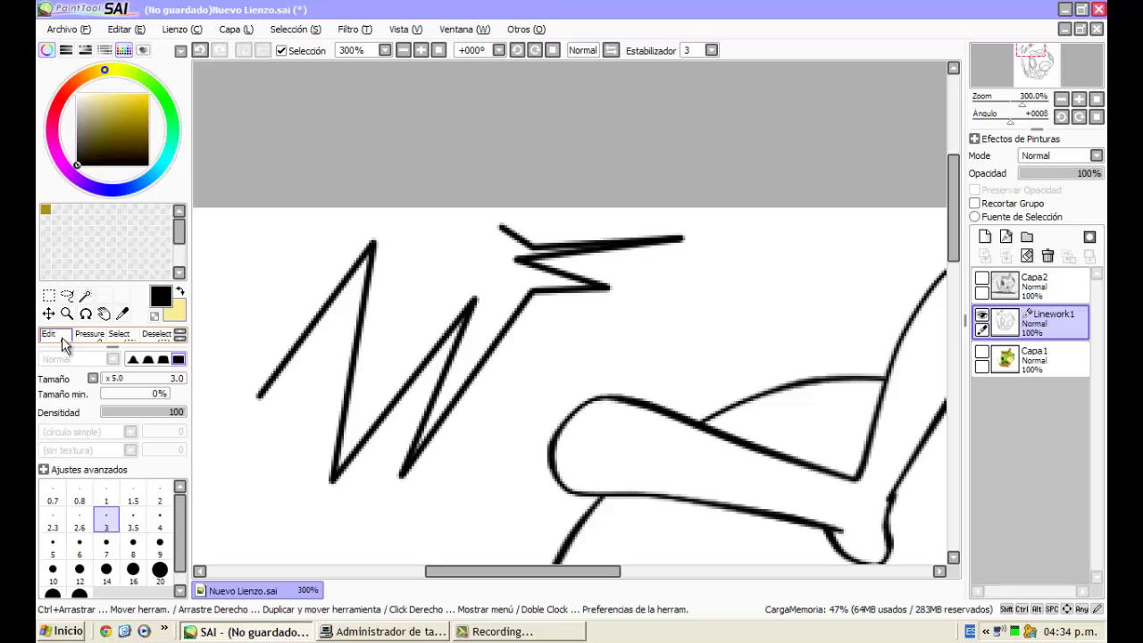
Round the zigzag's sharp corners using the Edit tool's Puntiagudo / Redondeado mode
left_click(63, 338)
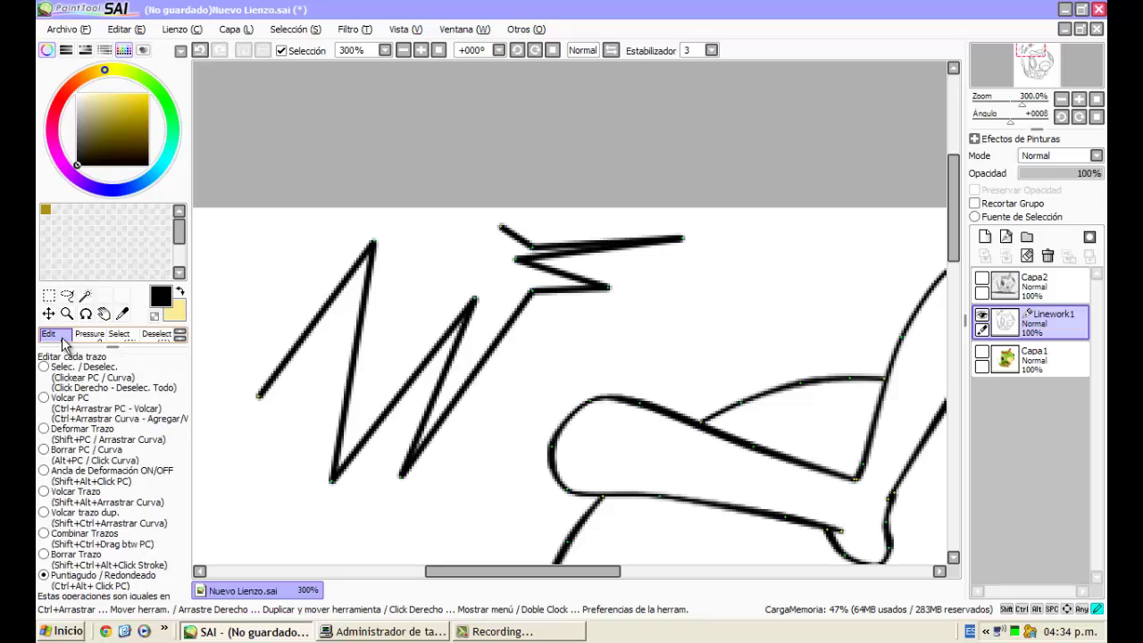
left_click(376, 243)
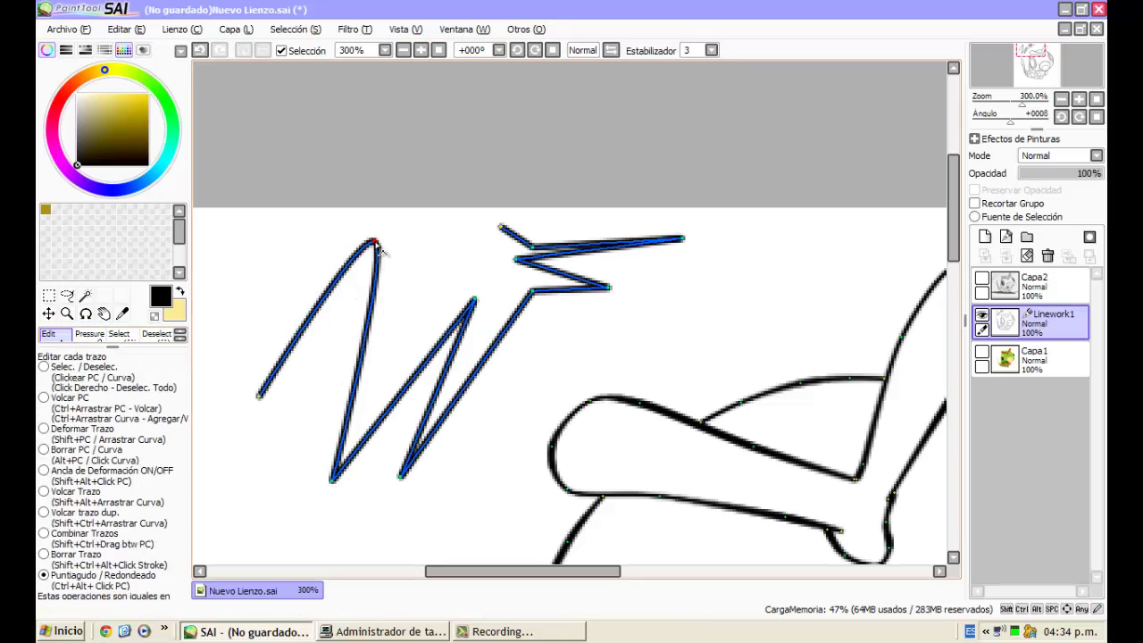
left_click(331, 482)
left_click(402, 478)
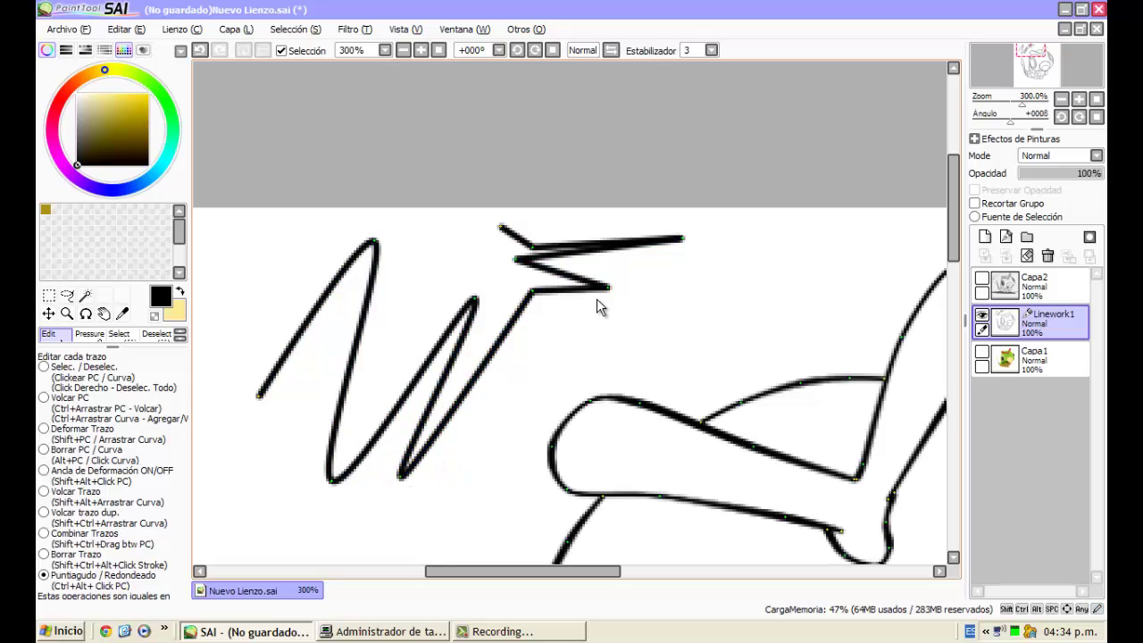
left_click(532, 291)
left_click(608, 288)
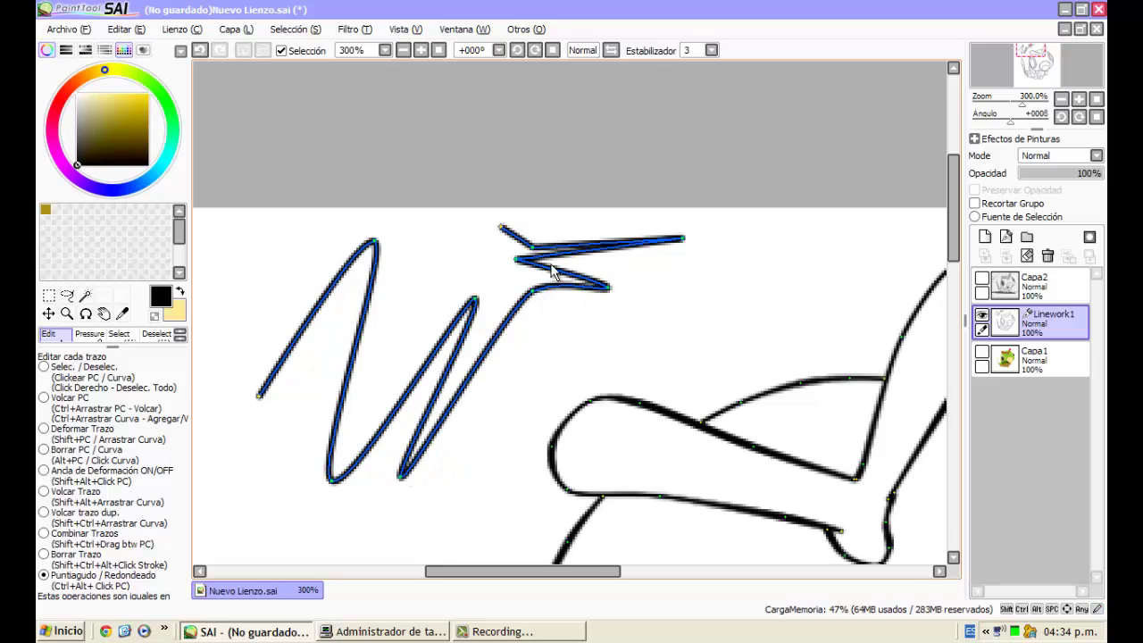
left_click(517, 261)
Turn the zigzag's two upper peaks back into sharp corners with the Puntiagudo / Redondeado mode
scroll(545, 281, "down", 2)
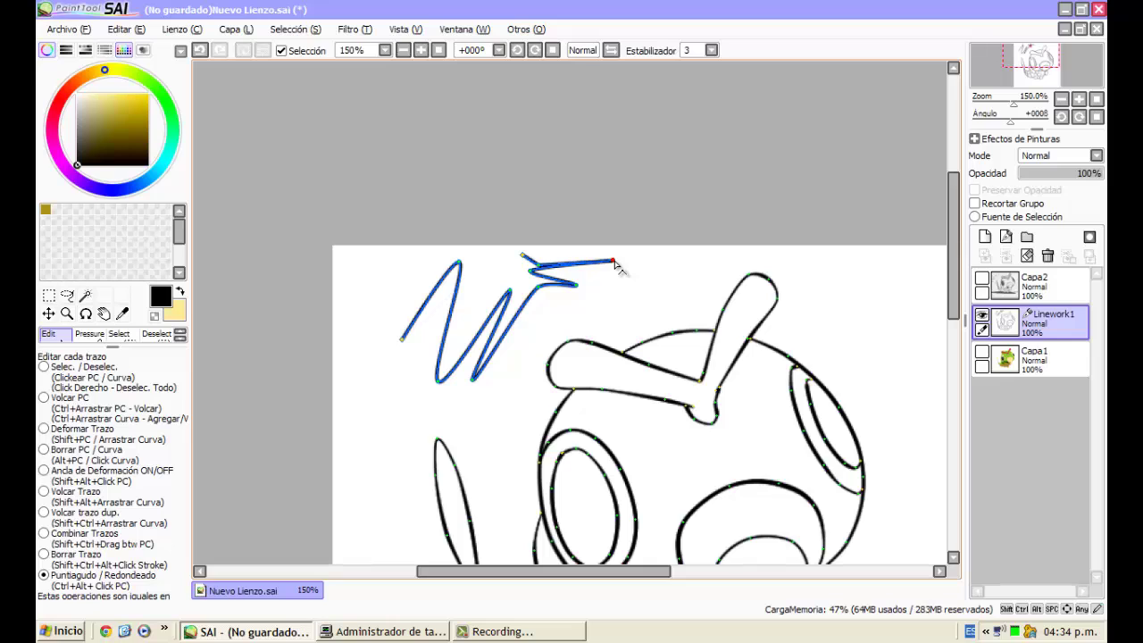
scroll(539, 269, "up", 2)
left_click(459, 262)
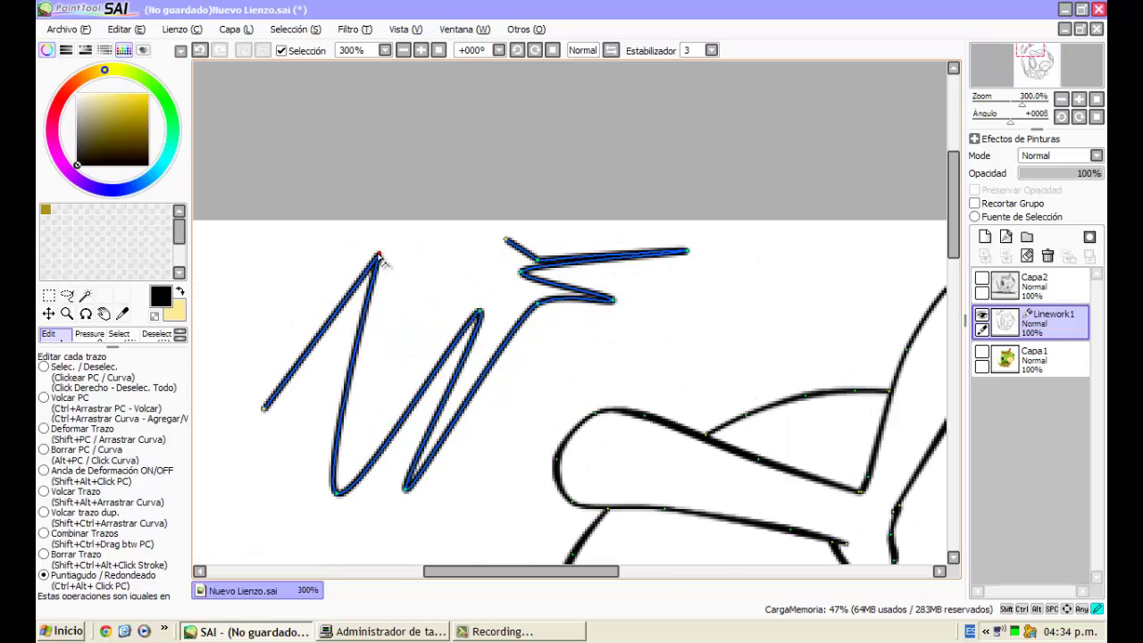
left_click(480, 314)
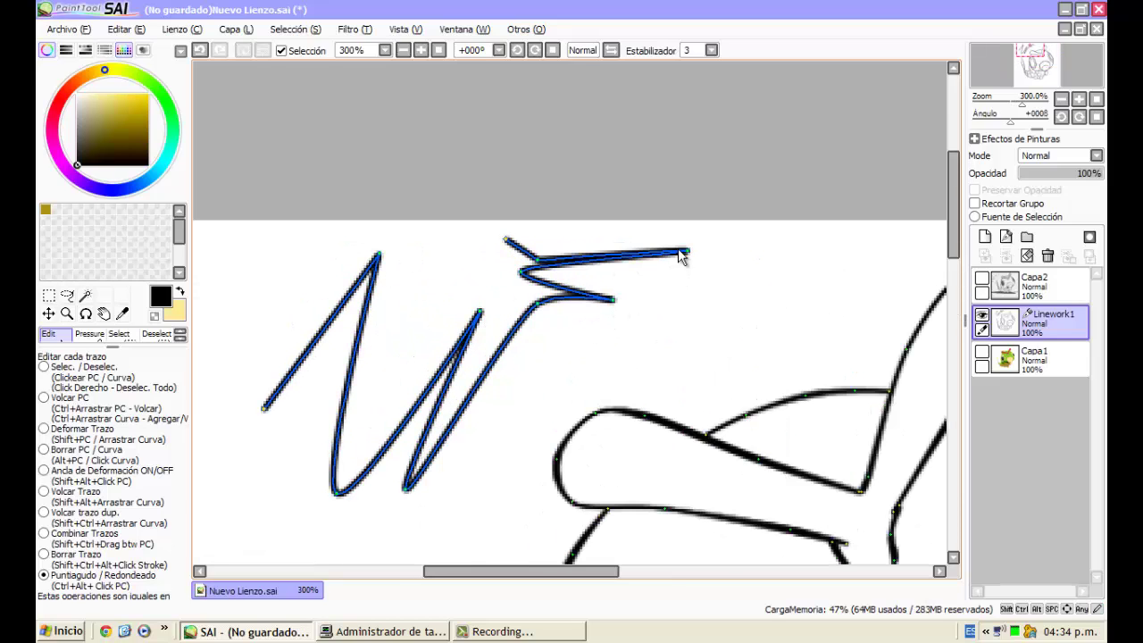
Undo the corner changes and all the zigzag segments above the tail
scroll(509, 256, "down", 3)
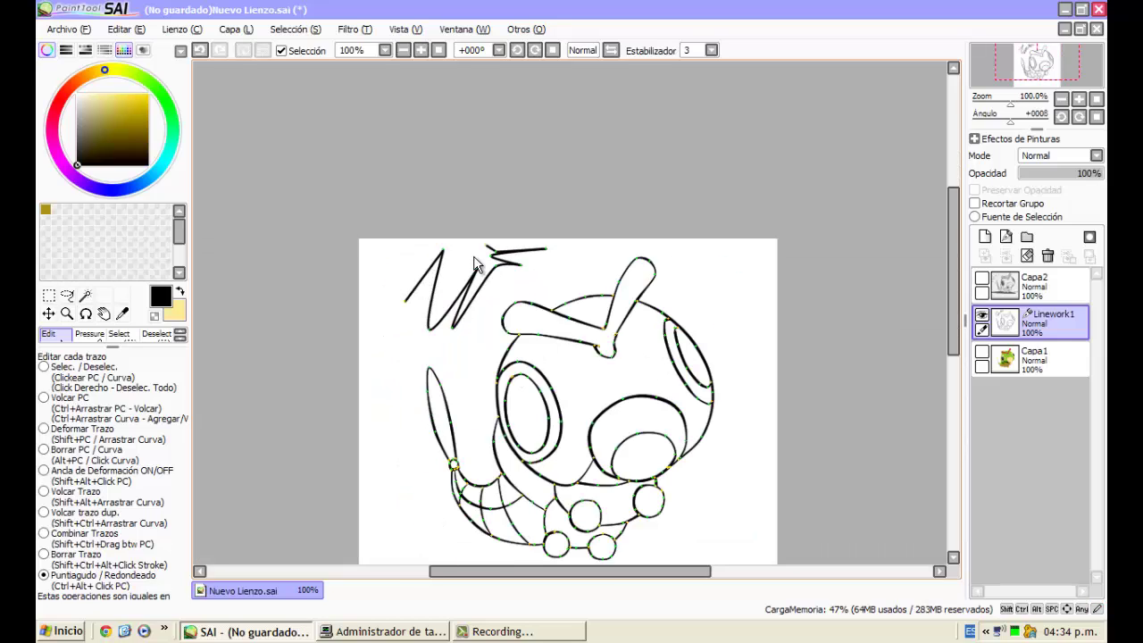
key("ctrl+z")
key("ctrl+z")
key("ctrl+z")
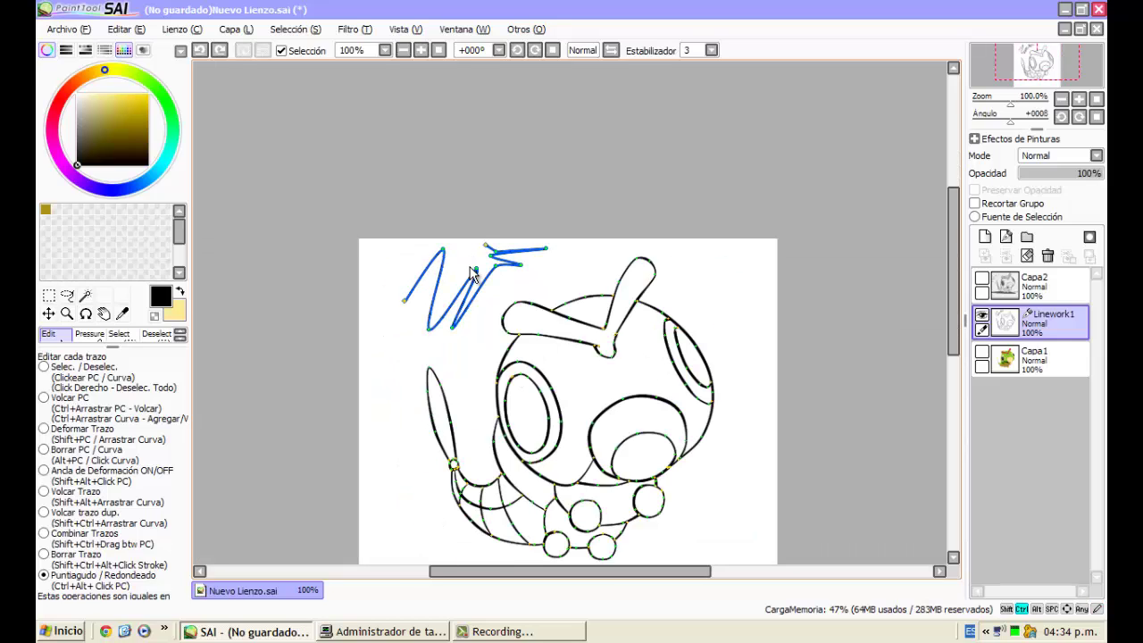
key("ctrl+z")
key("ctrl+z")
key("ctrl+z")
key("ctrl+z")
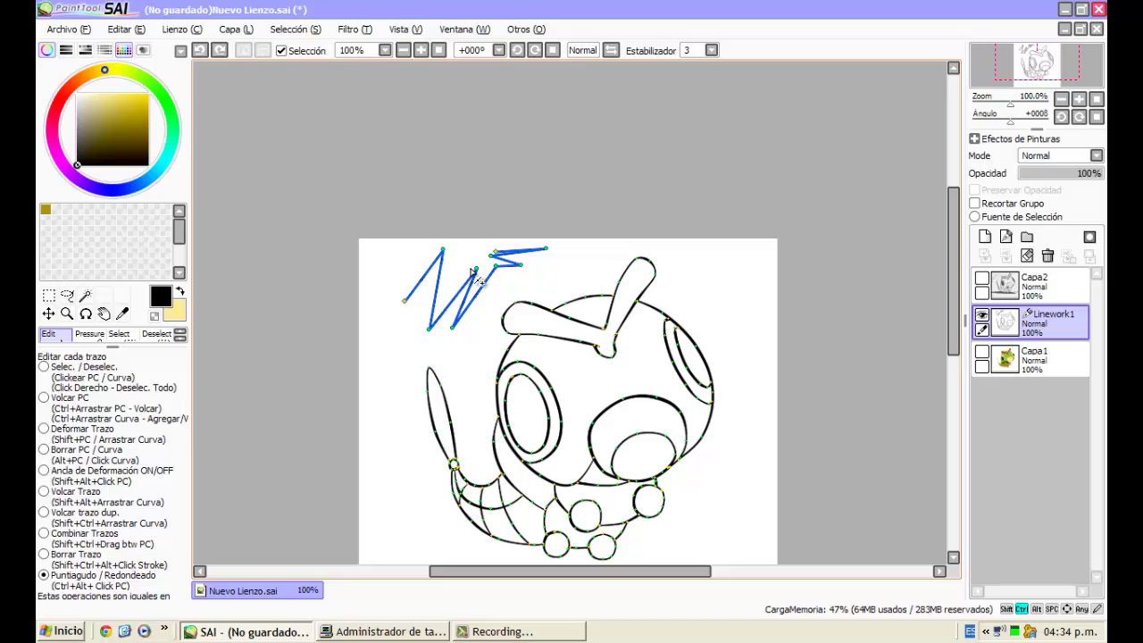
key("ctrl+z")
key("ctrl+z")
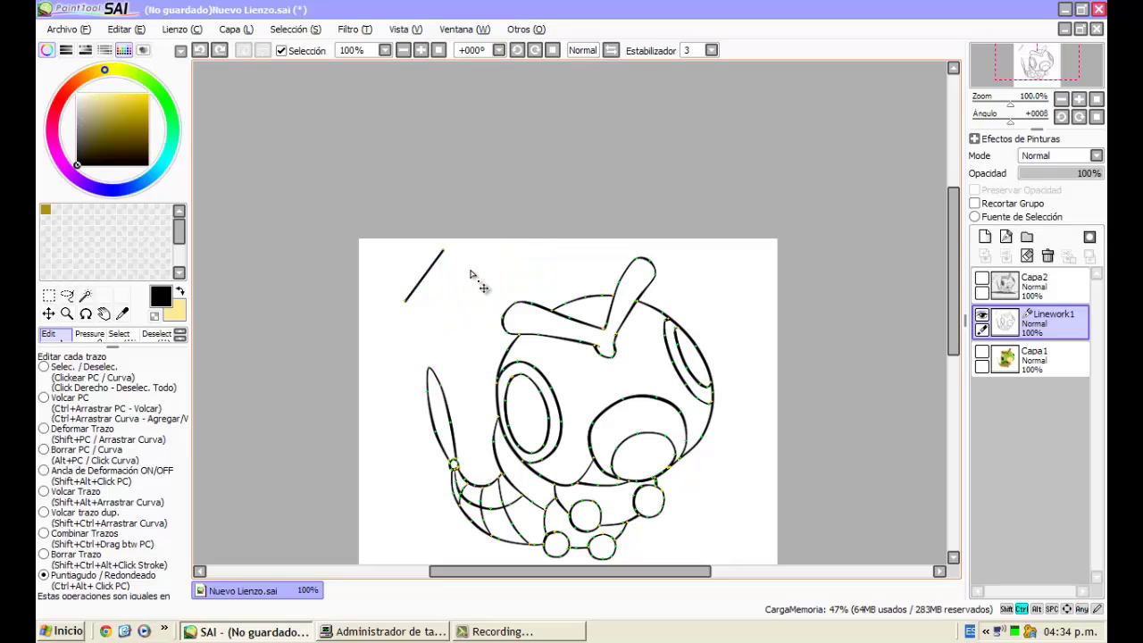
key("ctrl+z")
scroll(446, 304, "down", 2)
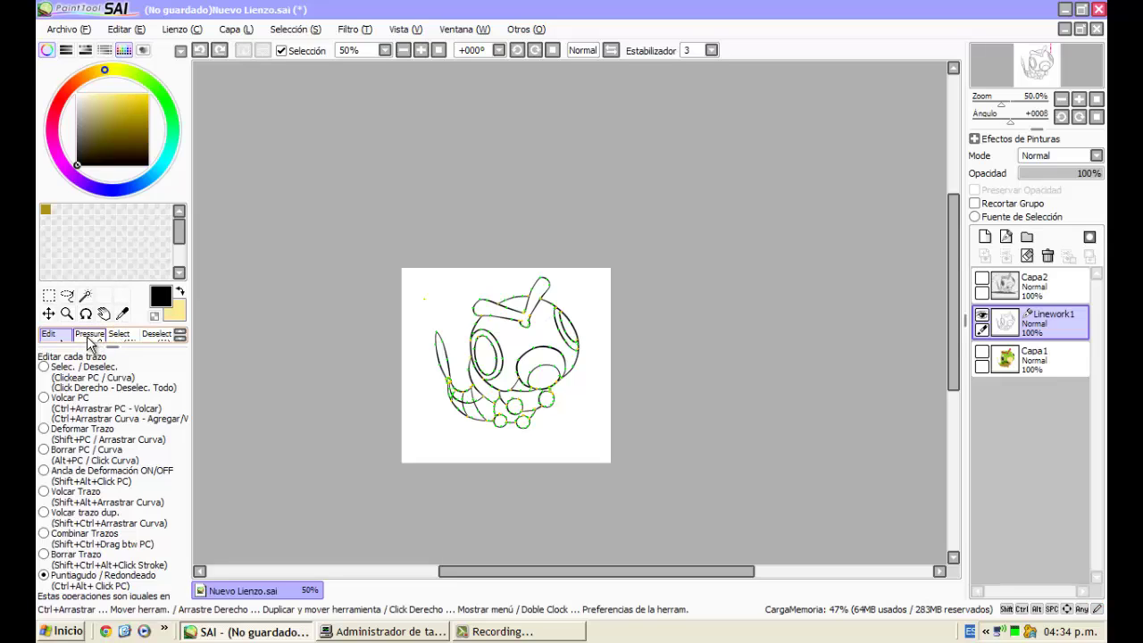
Choose the Pressure tool for the linework layer and enlarge the tool list to show two full rows
left_click(90, 340)
left_click_drag(115, 407, 114, 398)
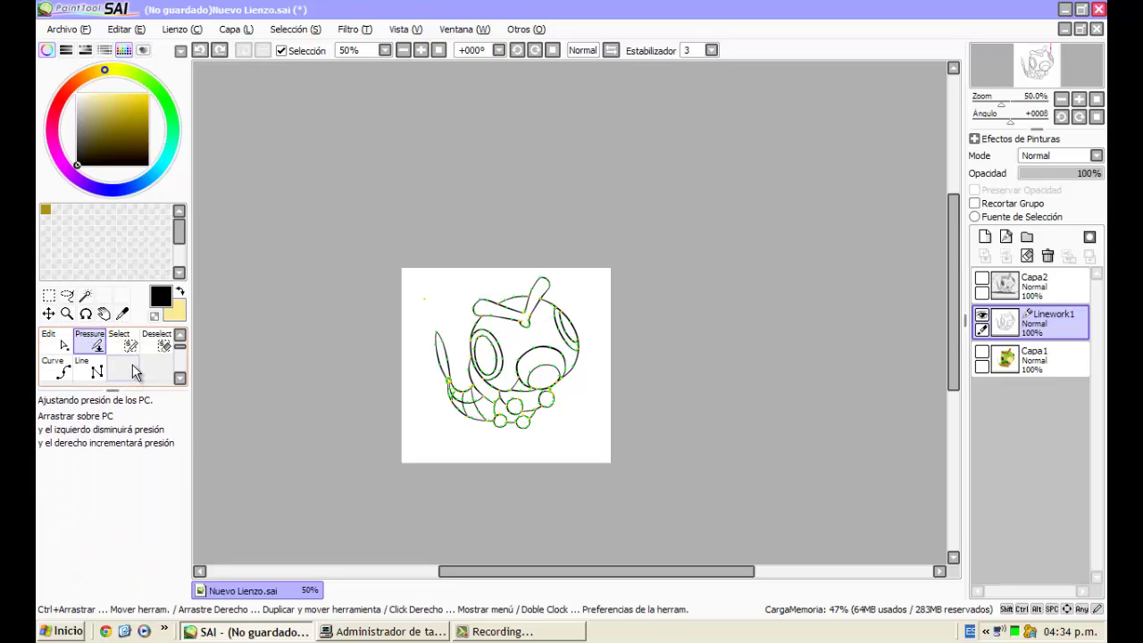
scroll(134, 371, "up", 1)
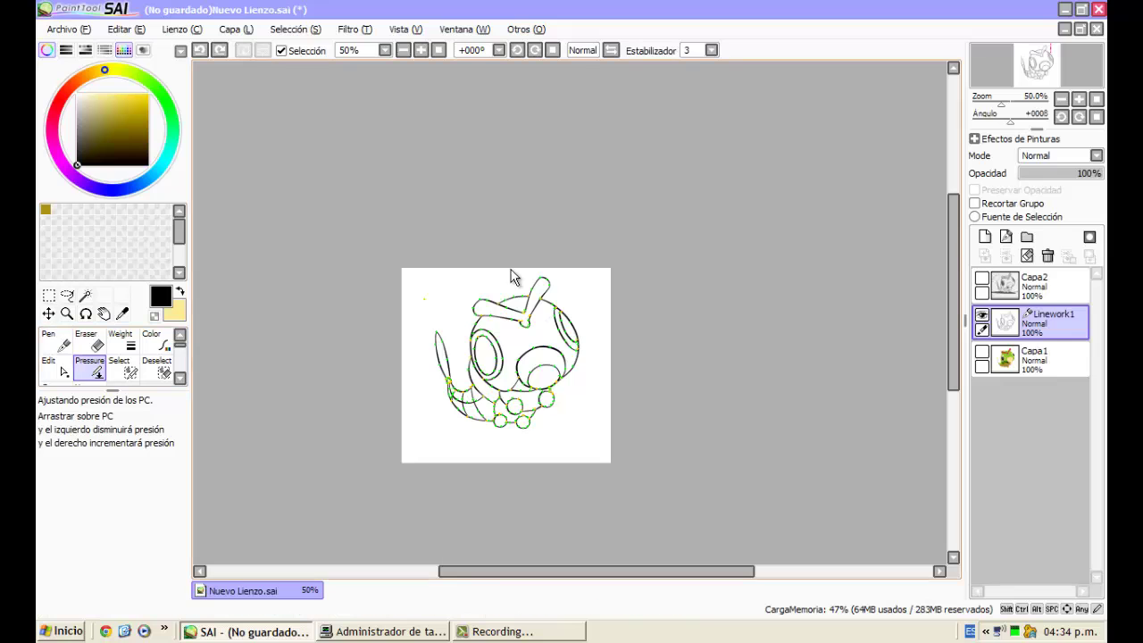
Show the Capa1 colour layer beneath the linework, and display the Capa2 sketch briefly before hiding it again
scroll(505, 326, "up", 2)
scroll(511, 294, "down", 1)
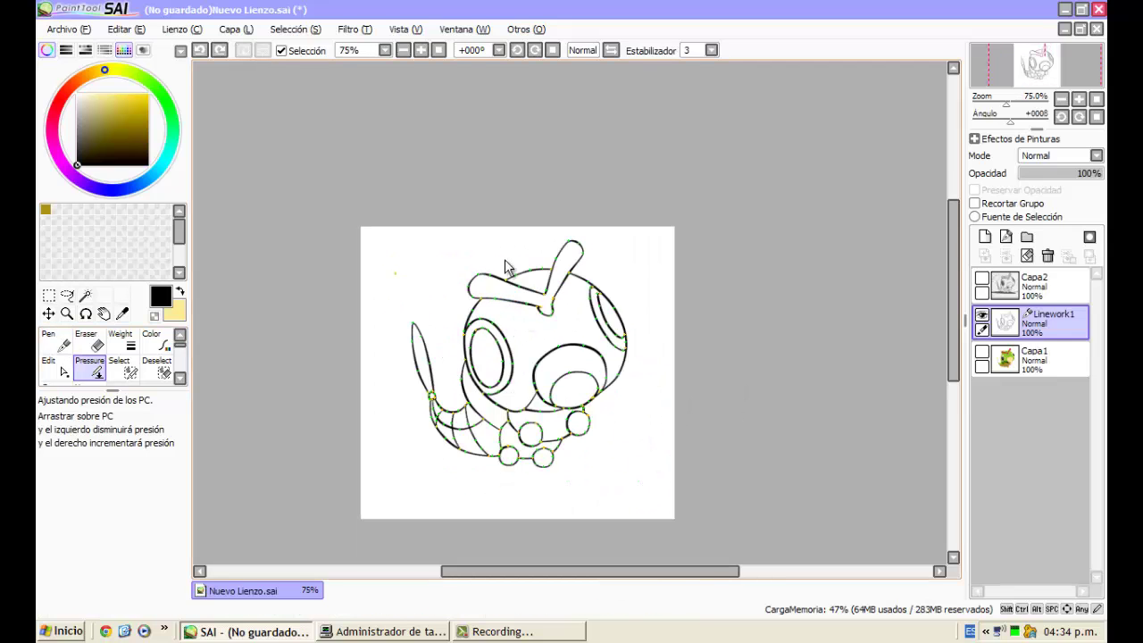
scroll(540, 334, "up", 2)
scroll(540, 334, "down", 2)
scroll(460, 260, "up", 2)
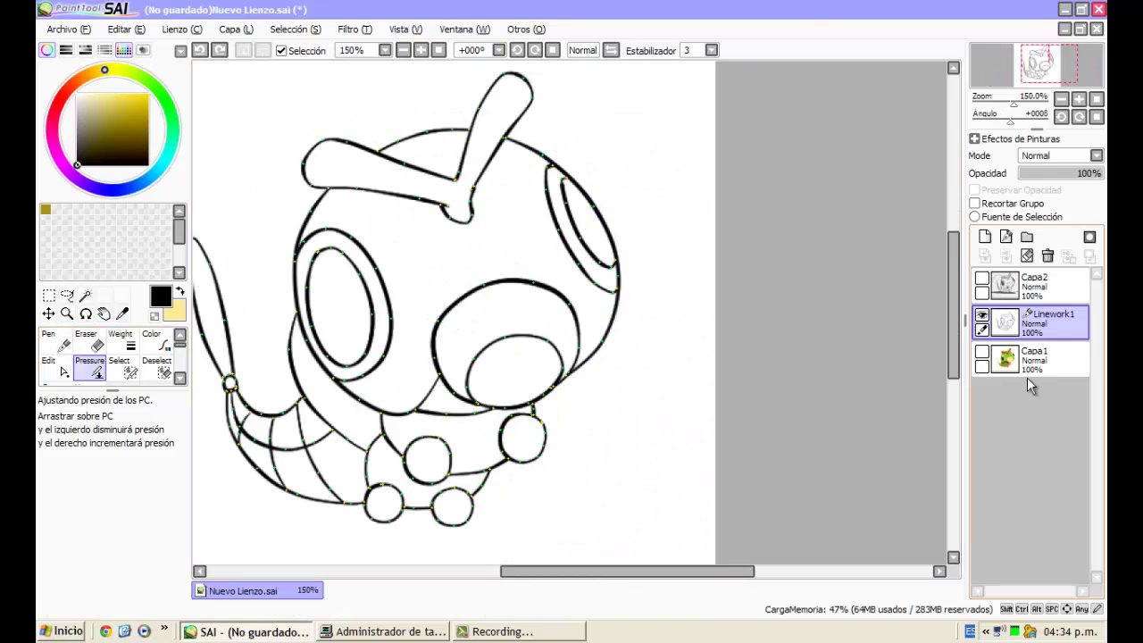
left_click(982, 352)
left_click(982, 278)
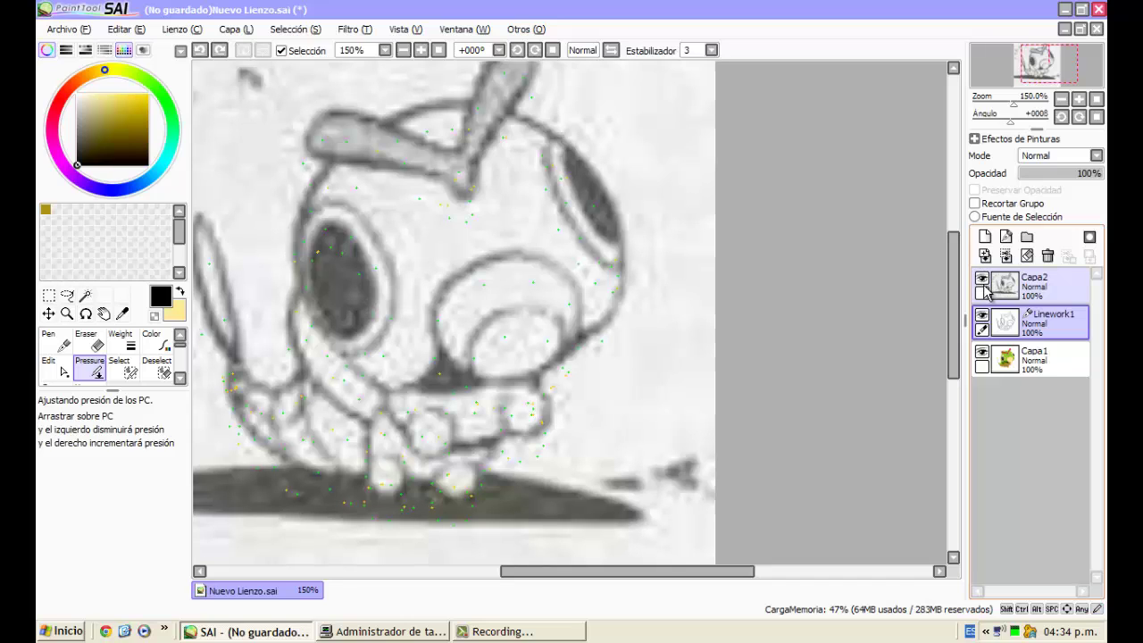
left_click(983, 279)
scroll(659, 243, "down", 3)
scroll(658, 243, "up", 4)
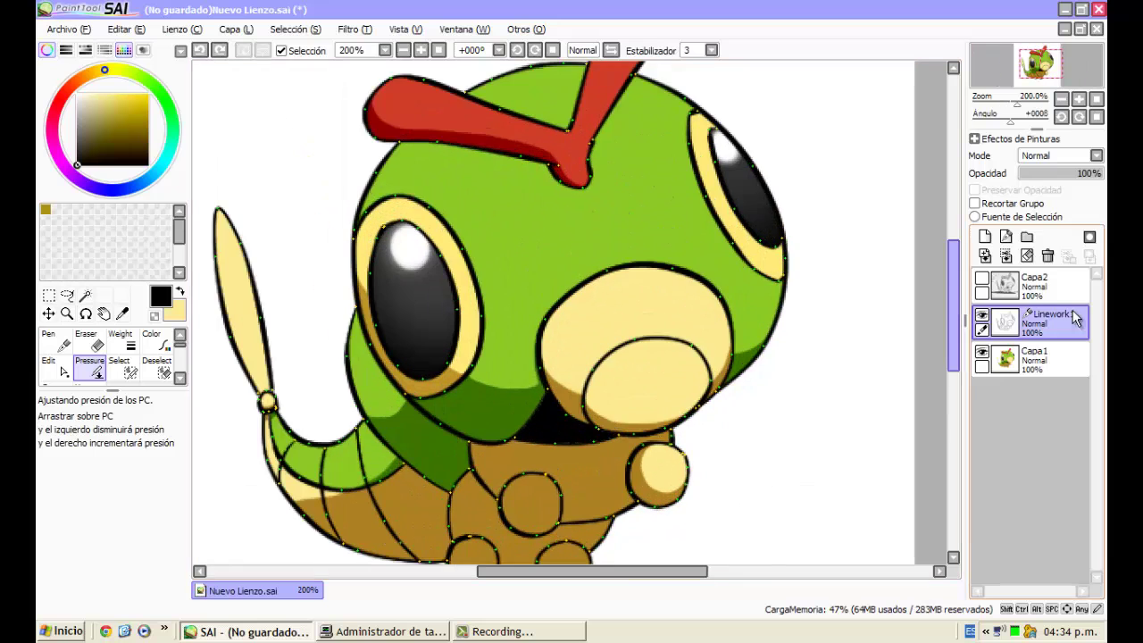
scroll(391, 329, "down", 3)
scroll(355, 351, "up", 1)
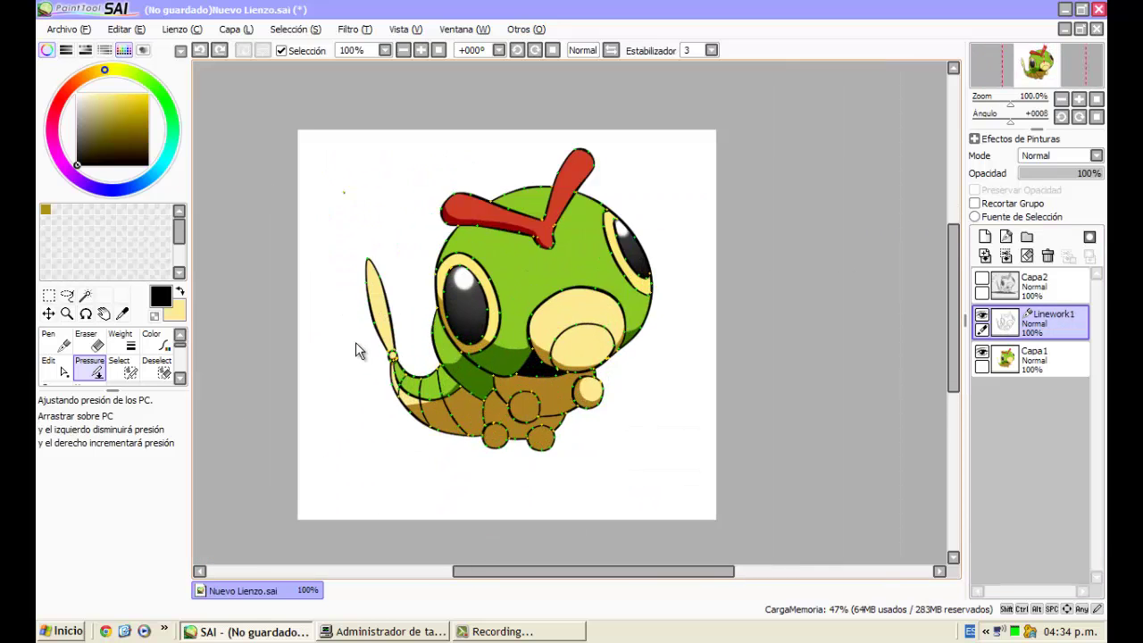